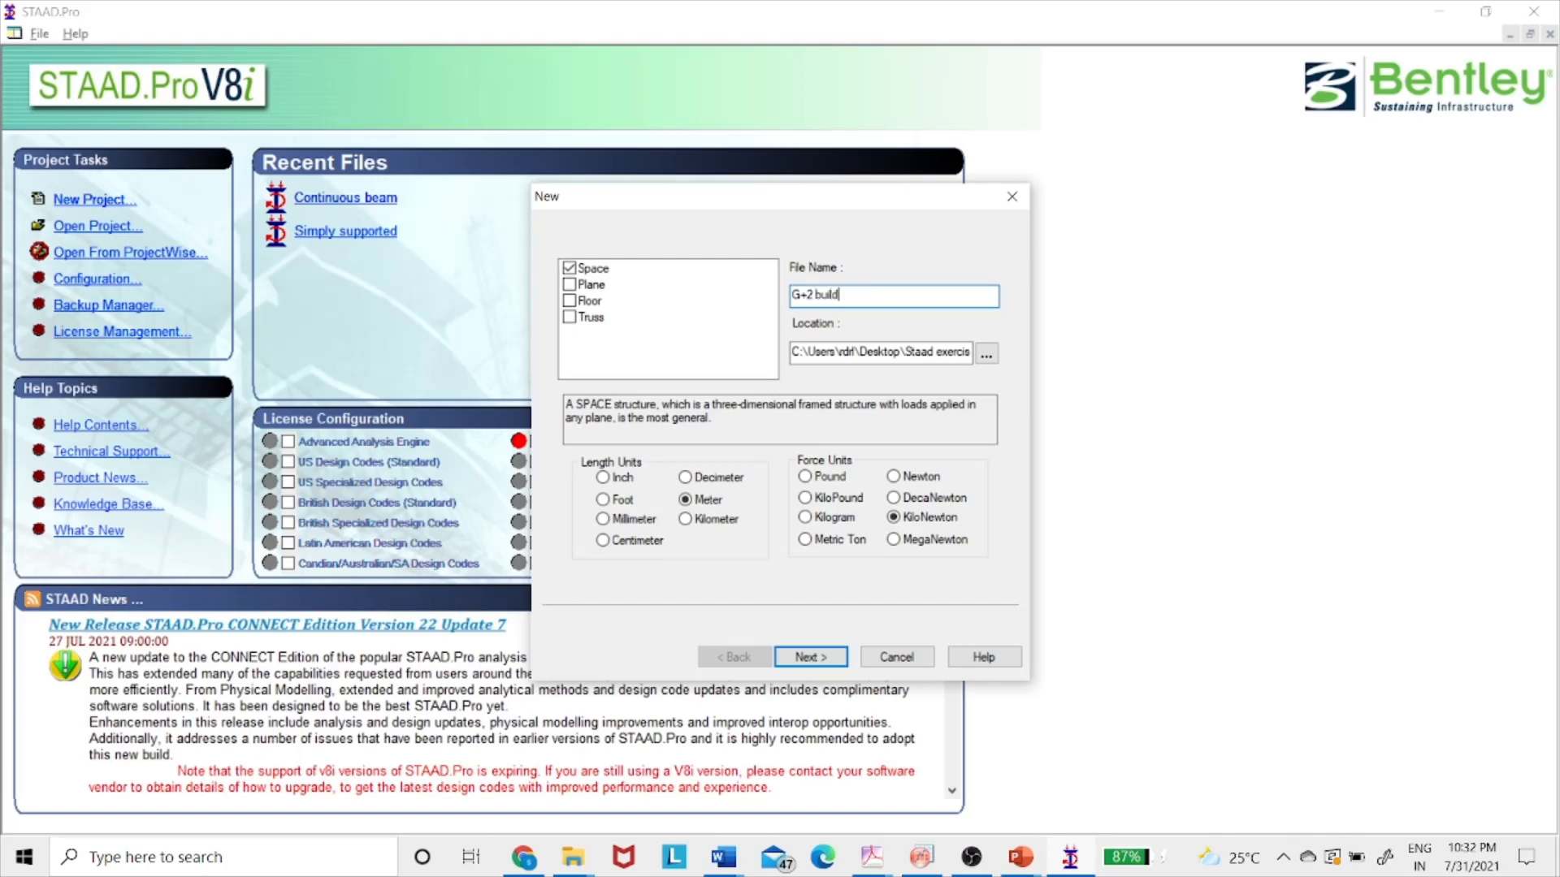
# - Save the new G+2 building in the Staad exercise 1 folder with Open Structure Wizard checked
pyautogui.click(986, 354)
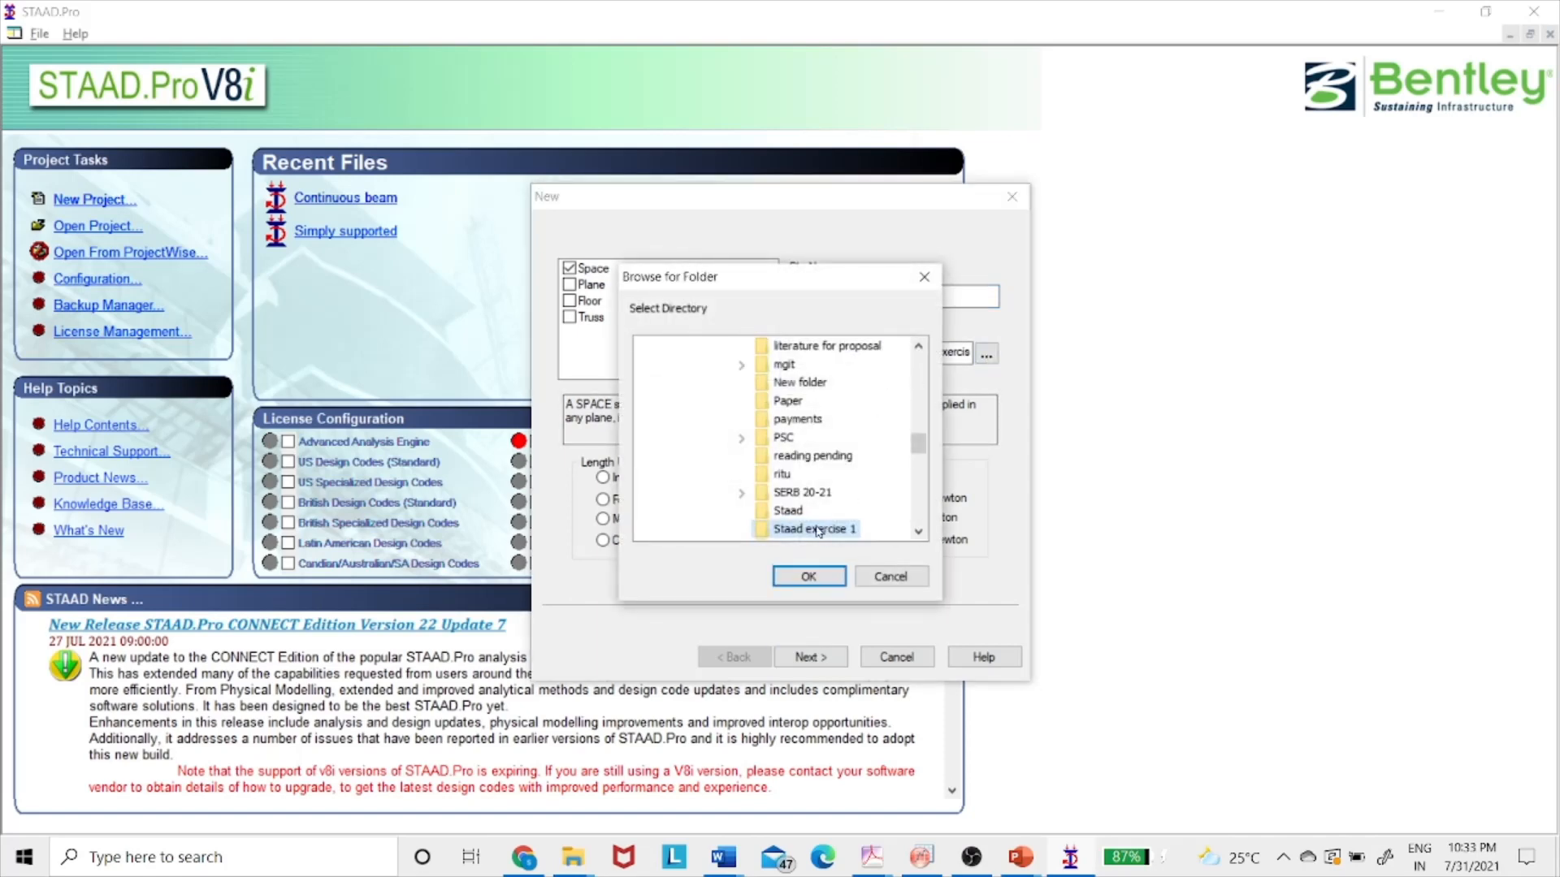
pyautogui.click(812, 576)
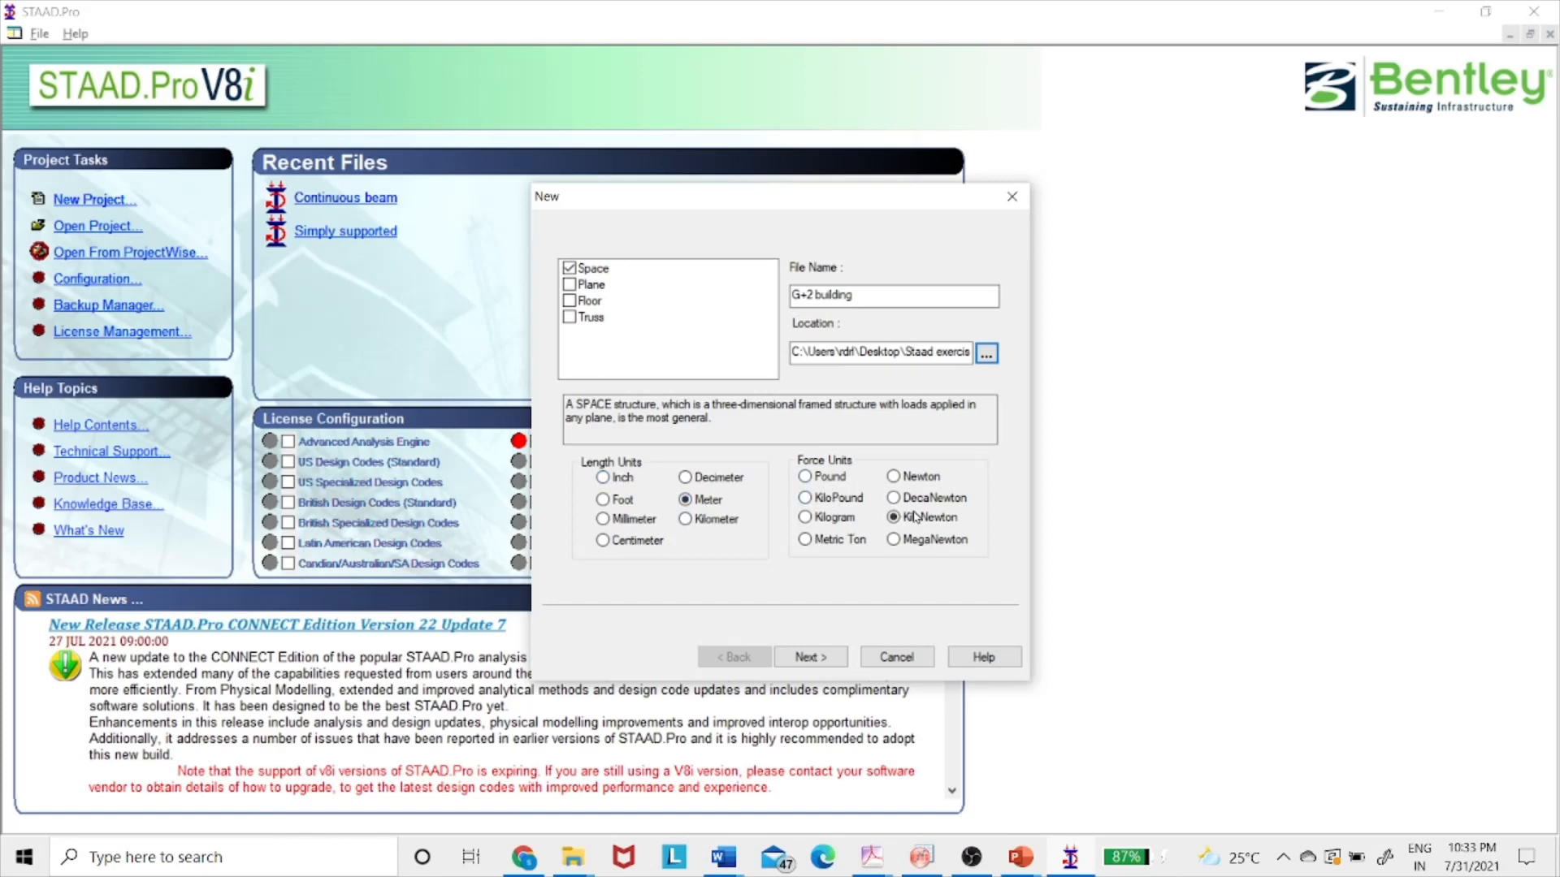
pyautogui.click(813, 656)
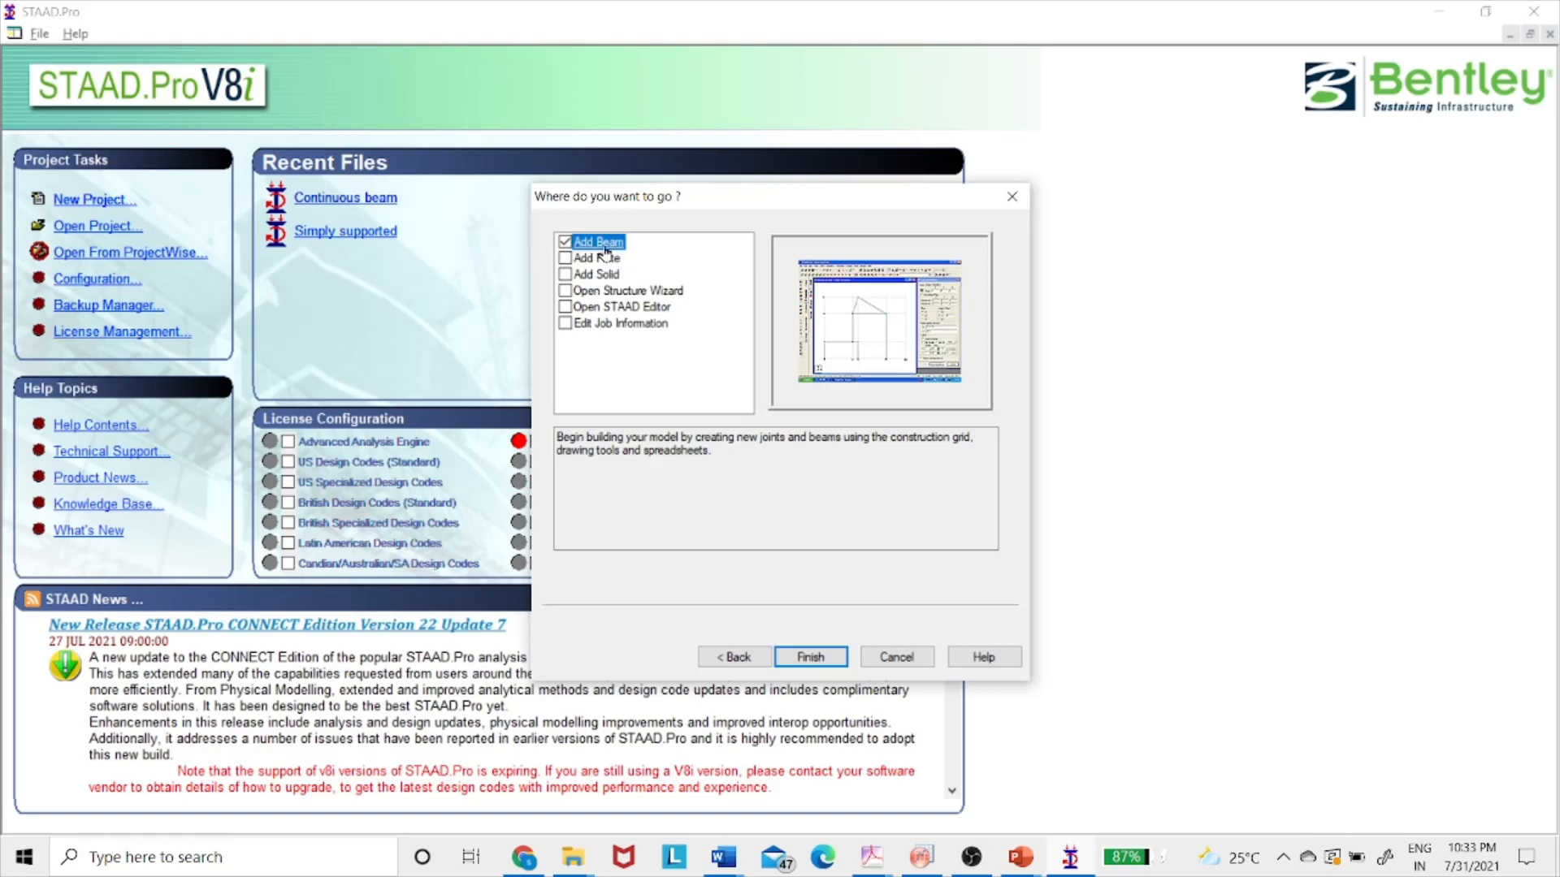
pyautogui.click(617, 291)
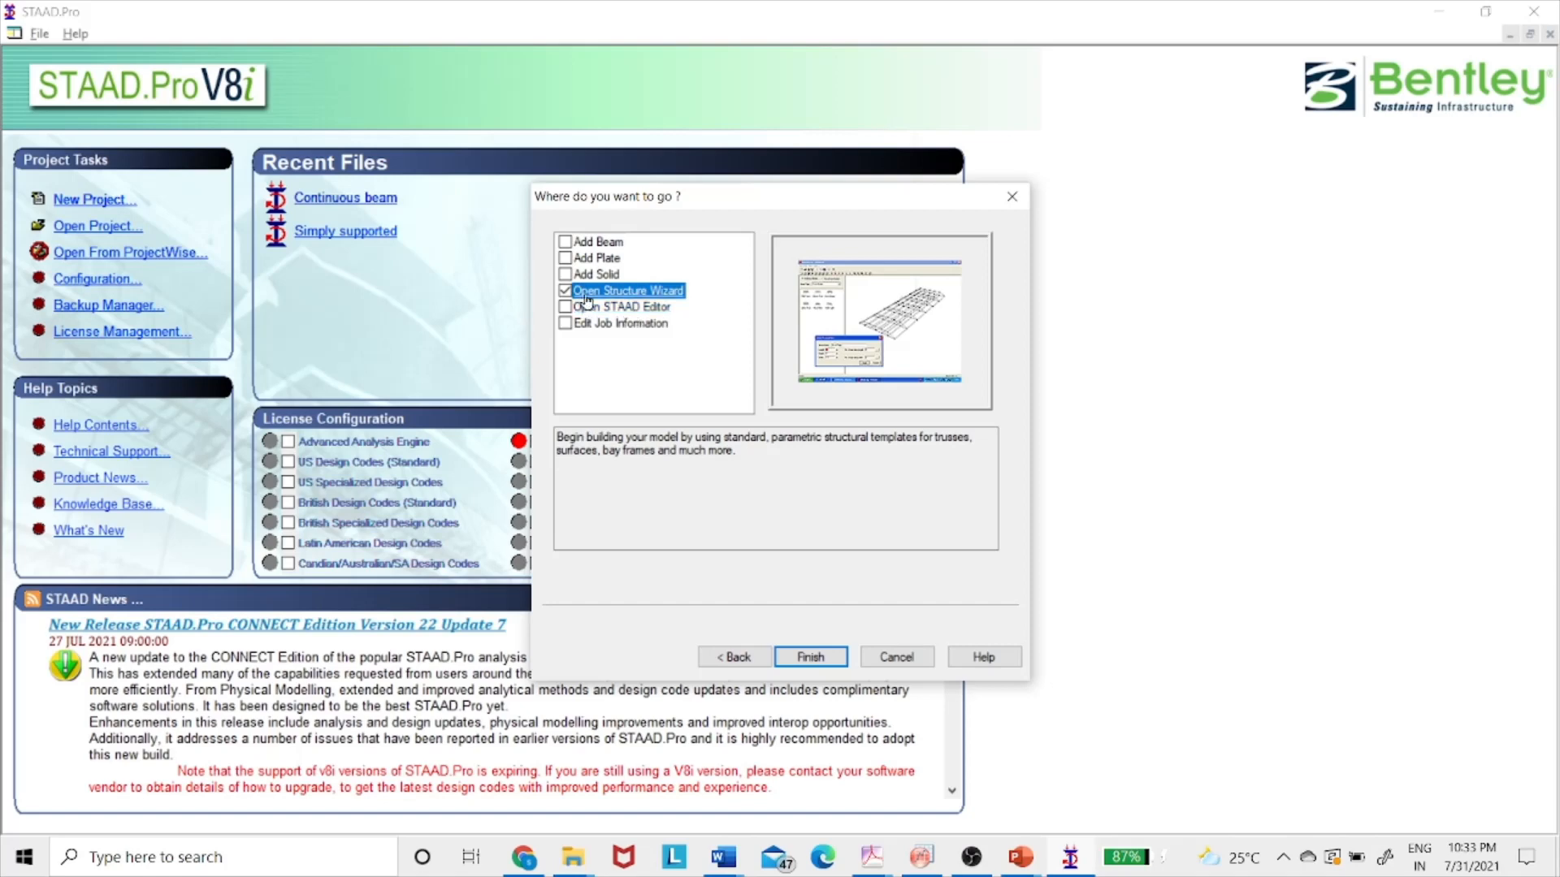
pyautogui.click(810, 658)
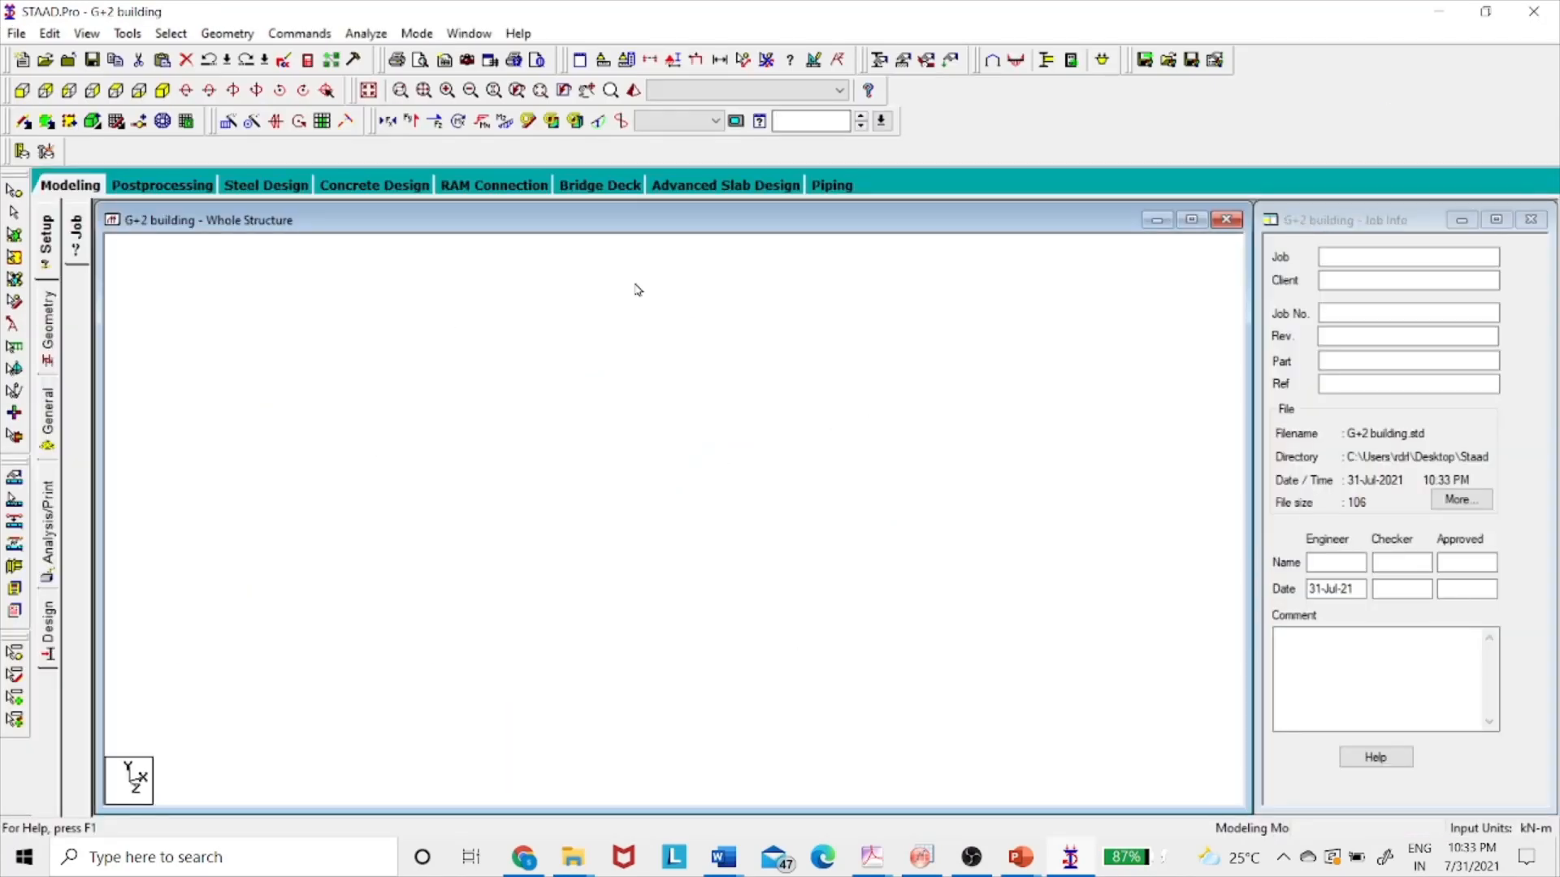
# - Try to launch the Structure Wizard from the Geometry menu, then exit STAAD.Pro
pyautogui.click(171, 33)
pyautogui.moveTo(205, 35)
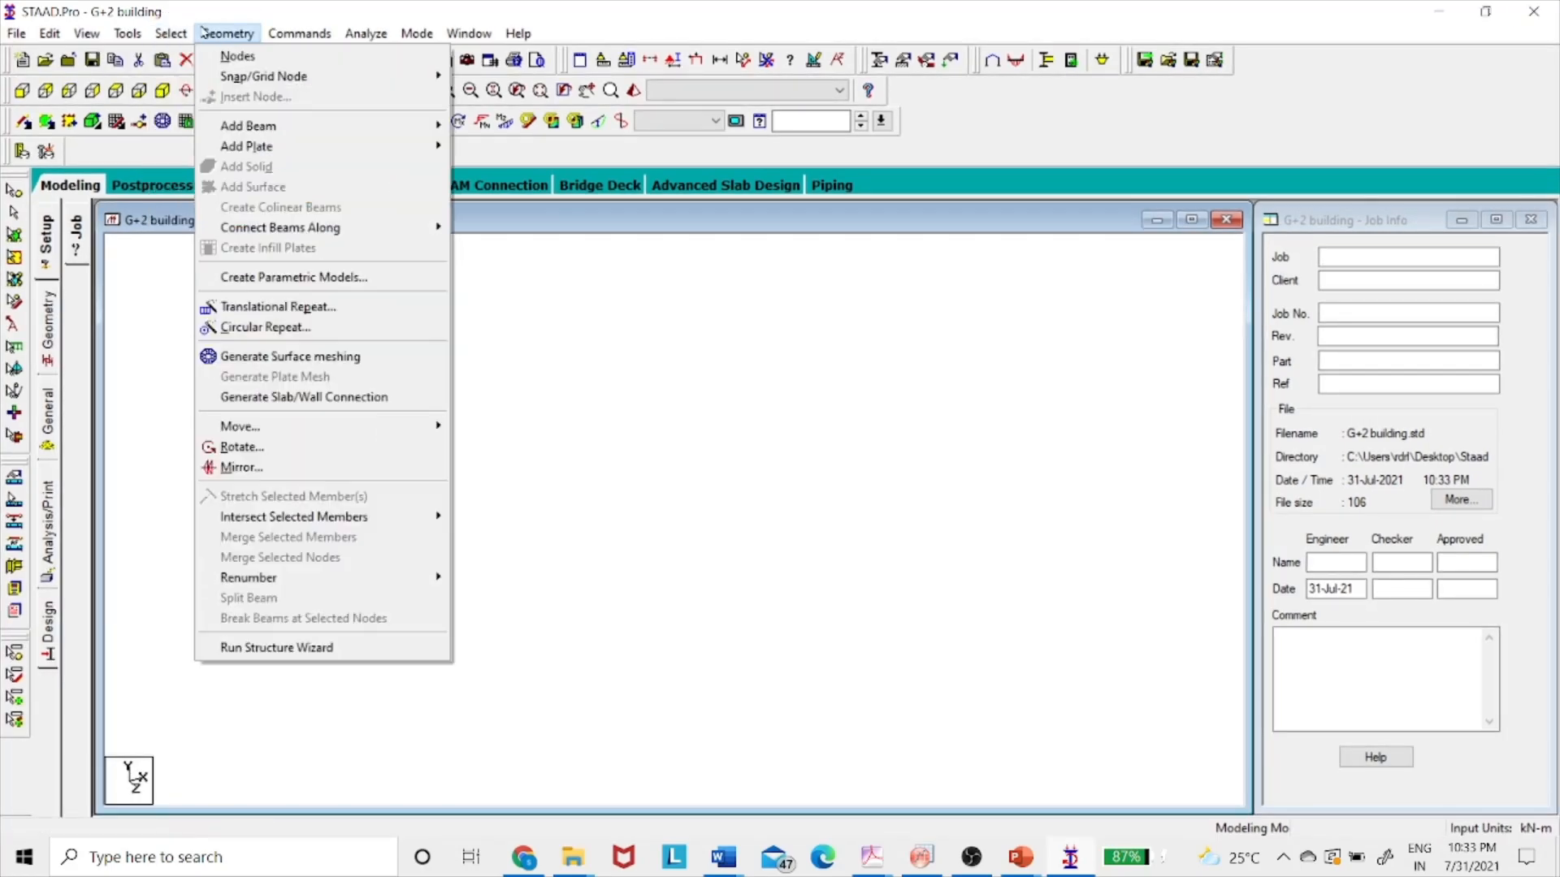
pyautogui.click(276, 646)
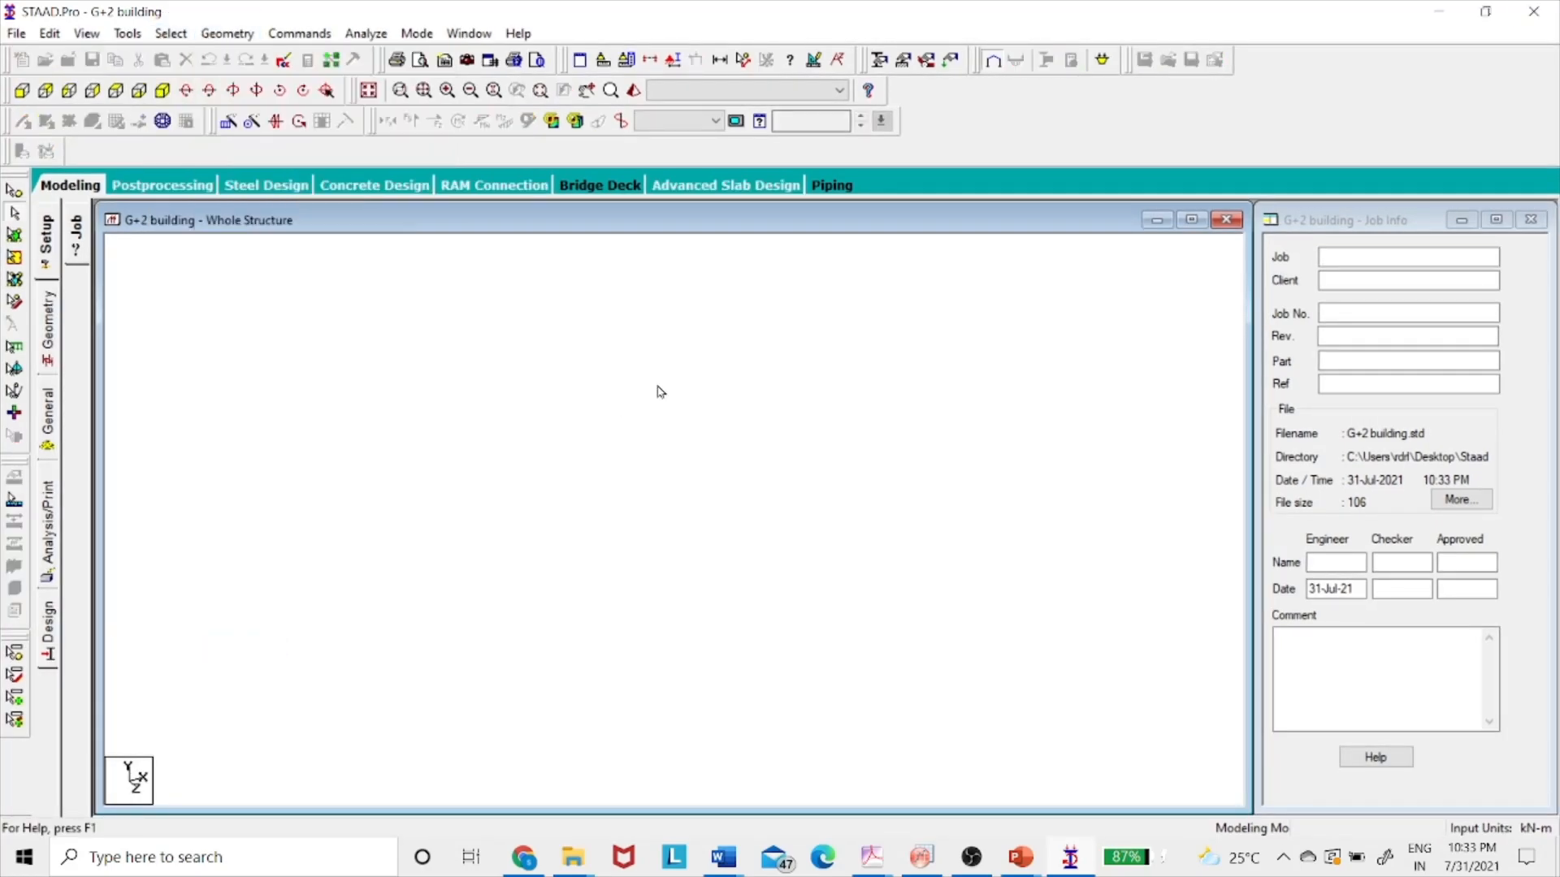
pyautogui.click(1534, 11)
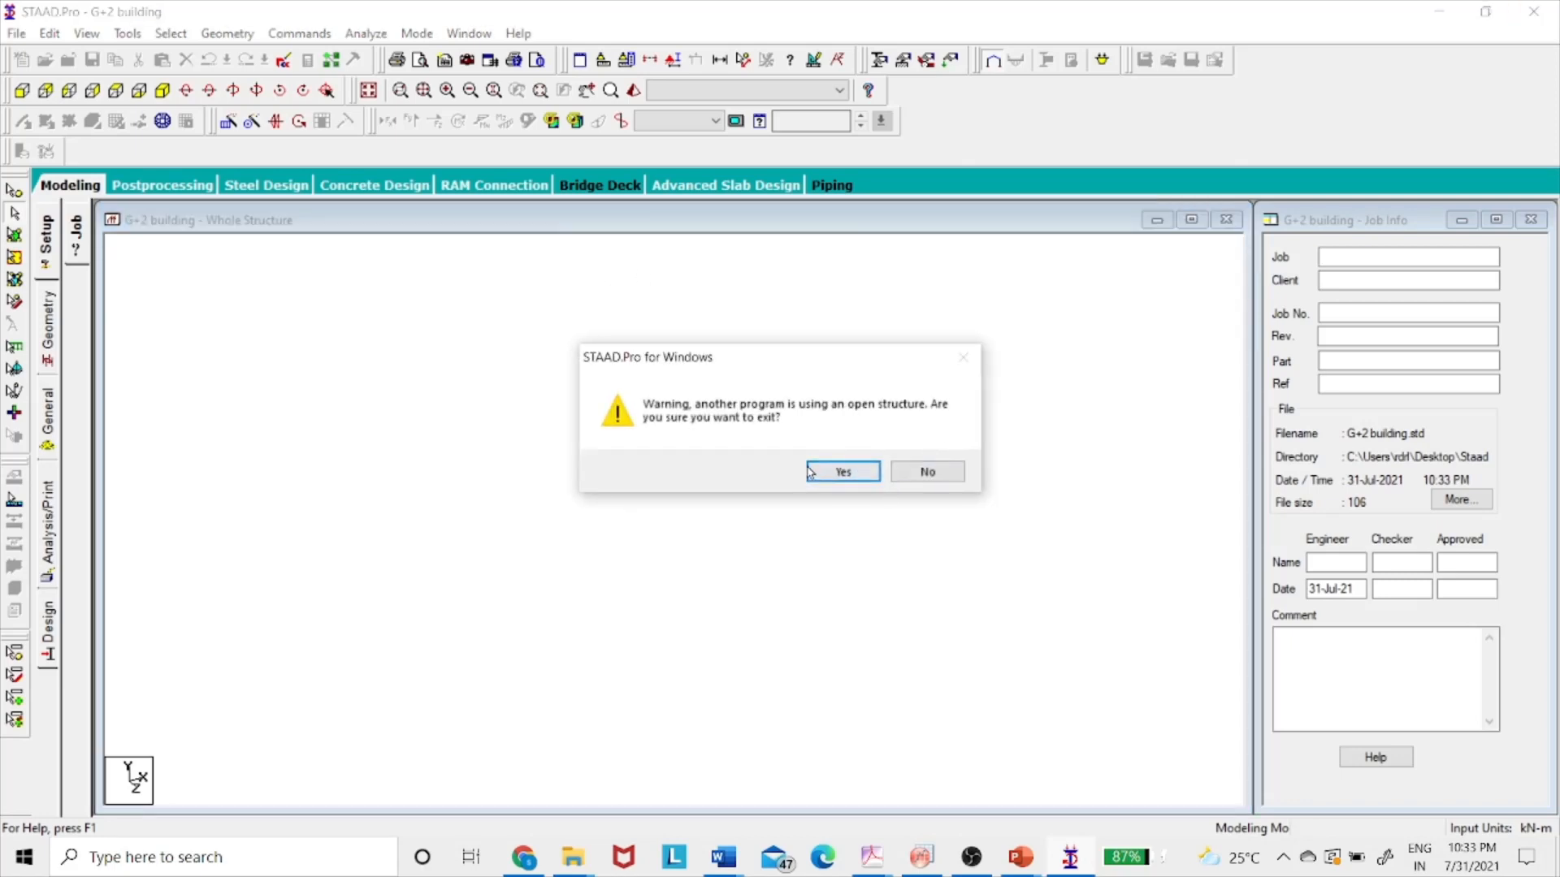
pyautogui.click(868, 478)
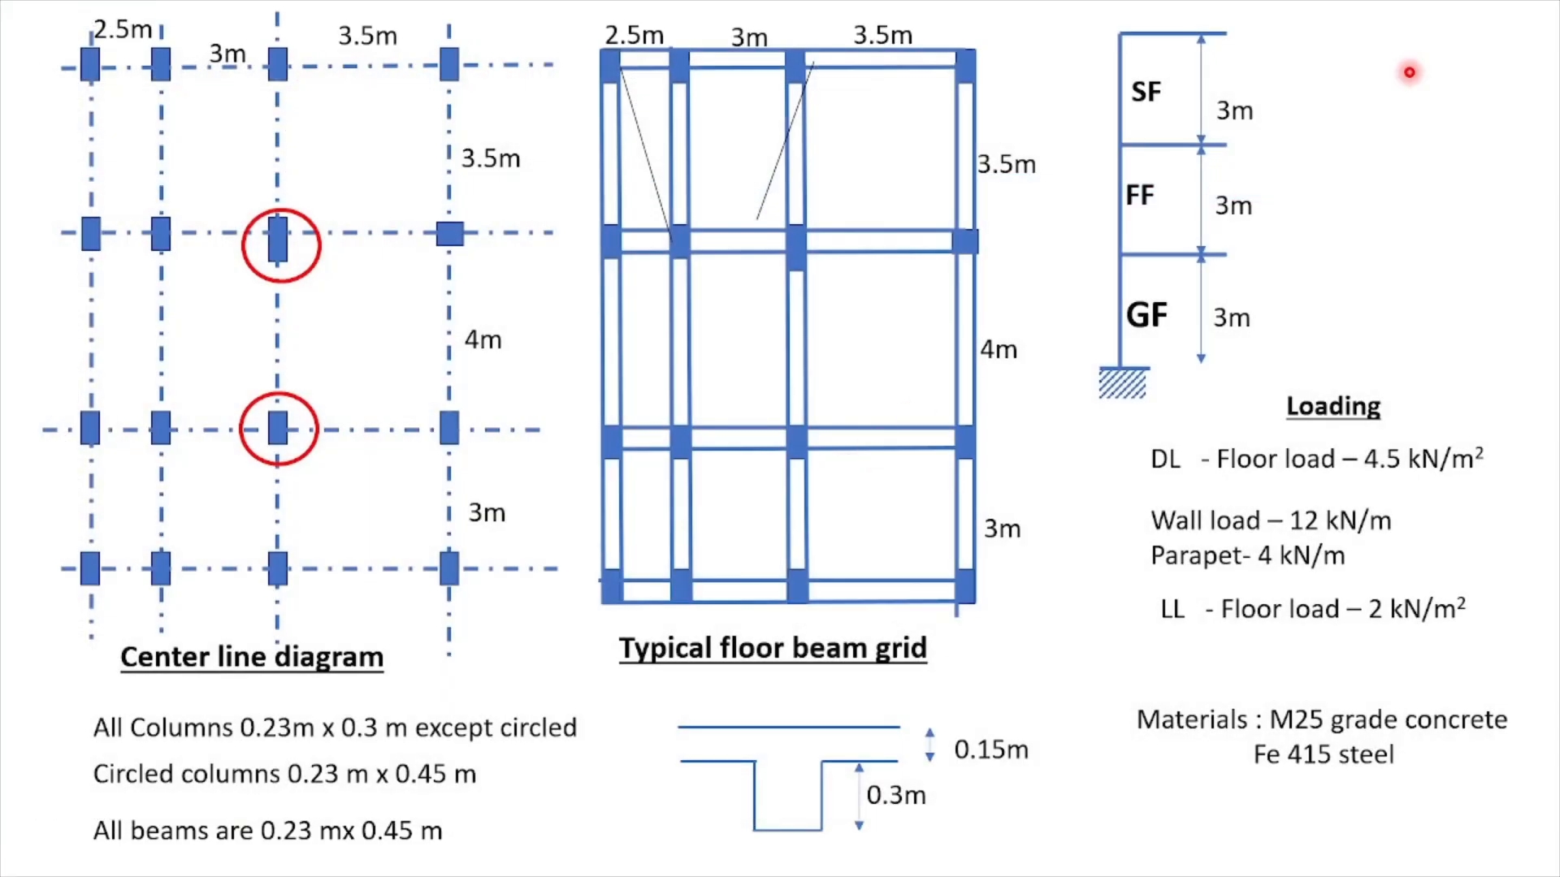
# - Relaunch STAAD.Pro V8i as administrator from the desktop and open the G+2 building project
pyautogui.hotkey('alt', 'Tab')
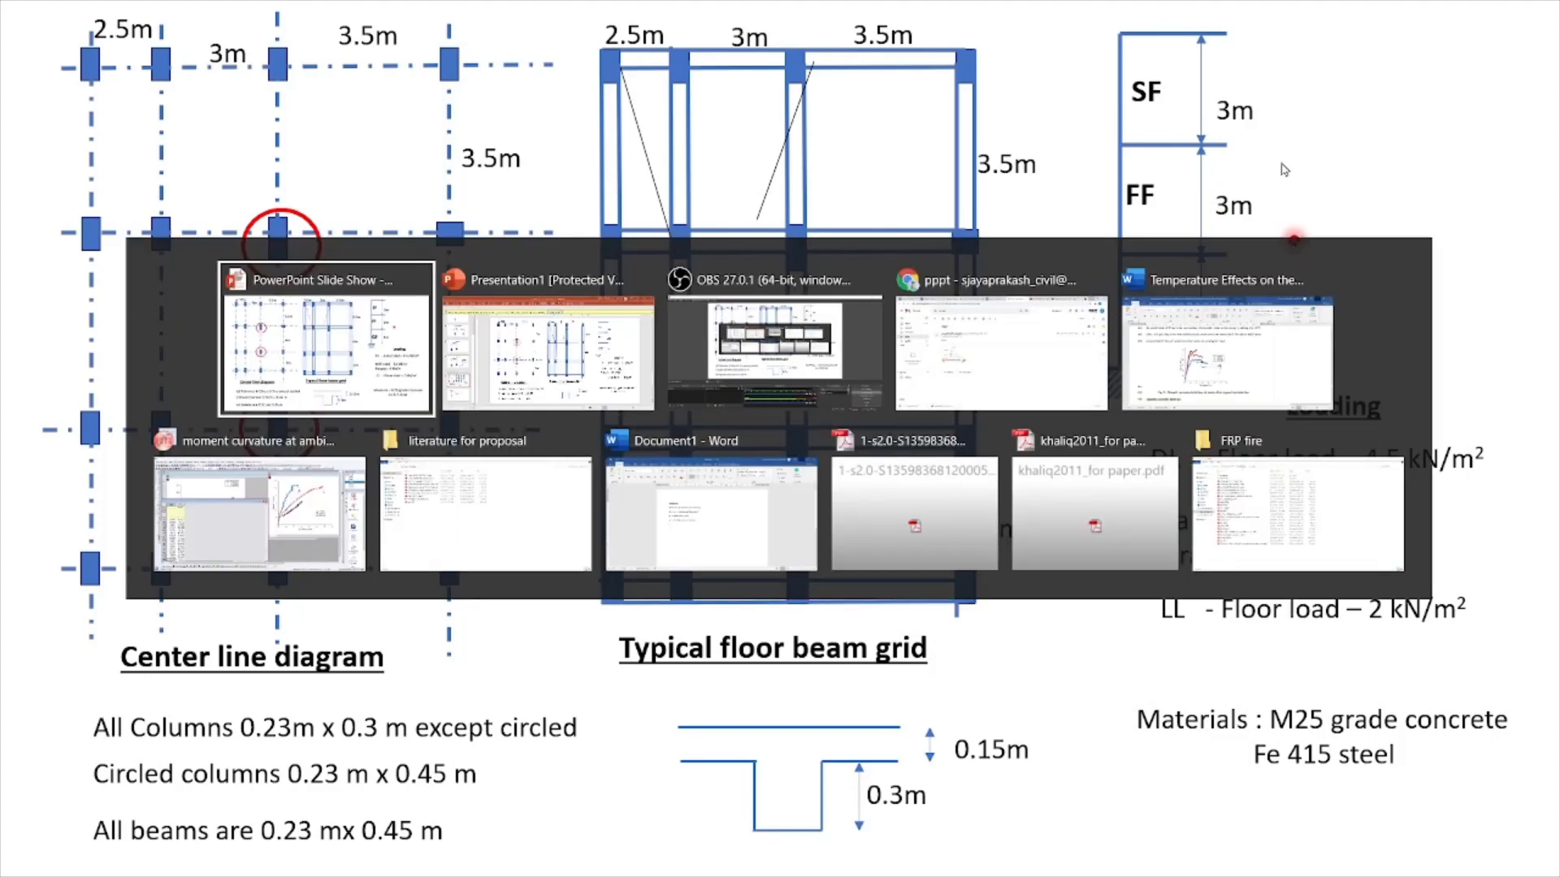
pyautogui.press('Escape')
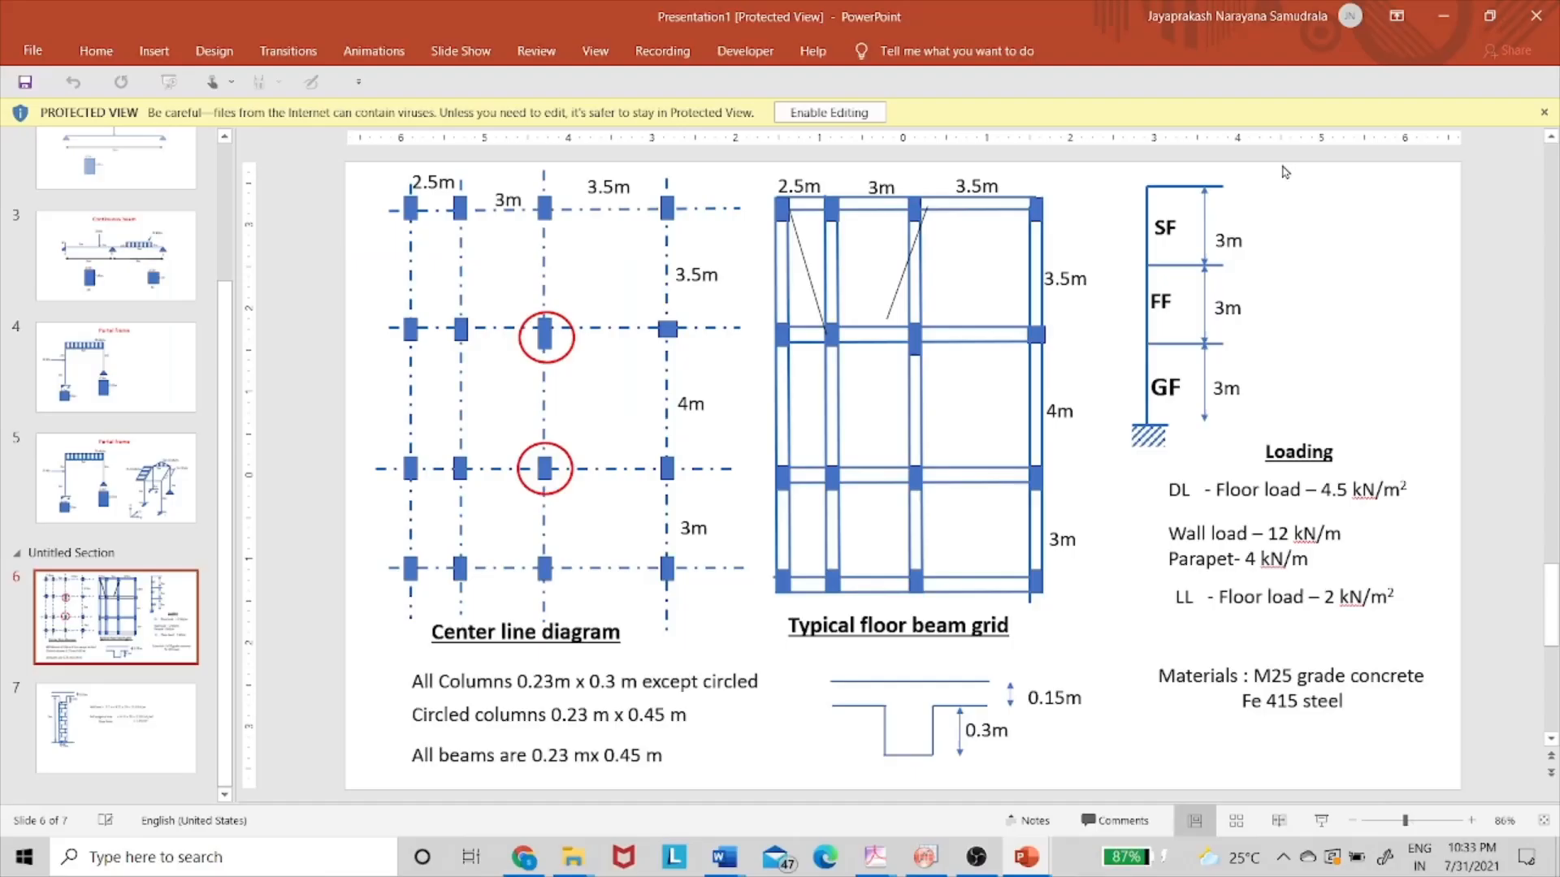
pyautogui.click(1438, 17)
pyautogui.click(1438, 16)
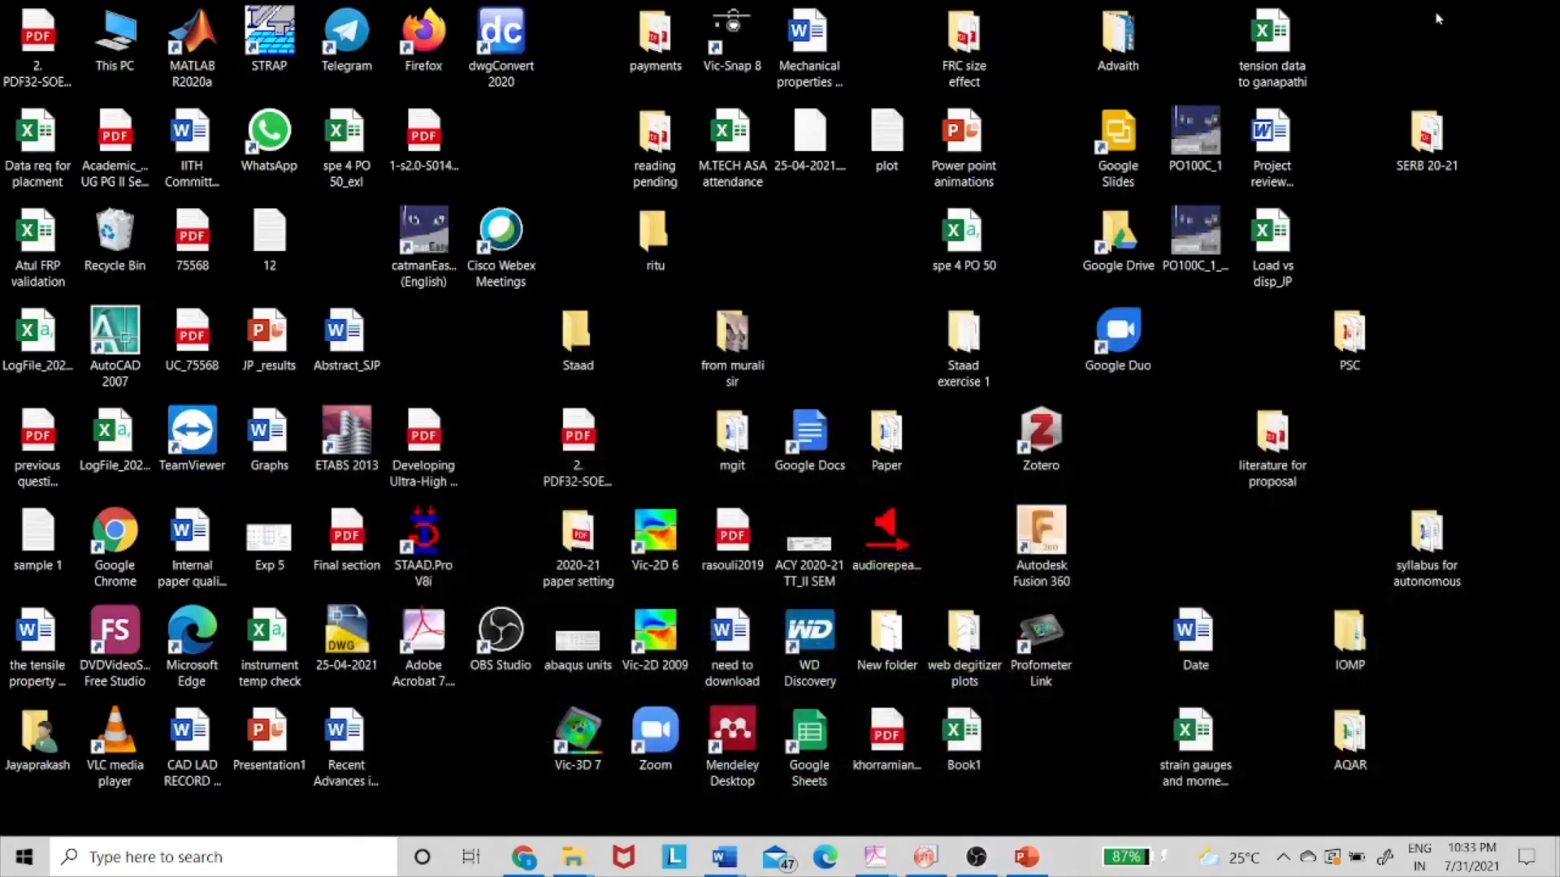
pyautogui.rightClick(427, 542)
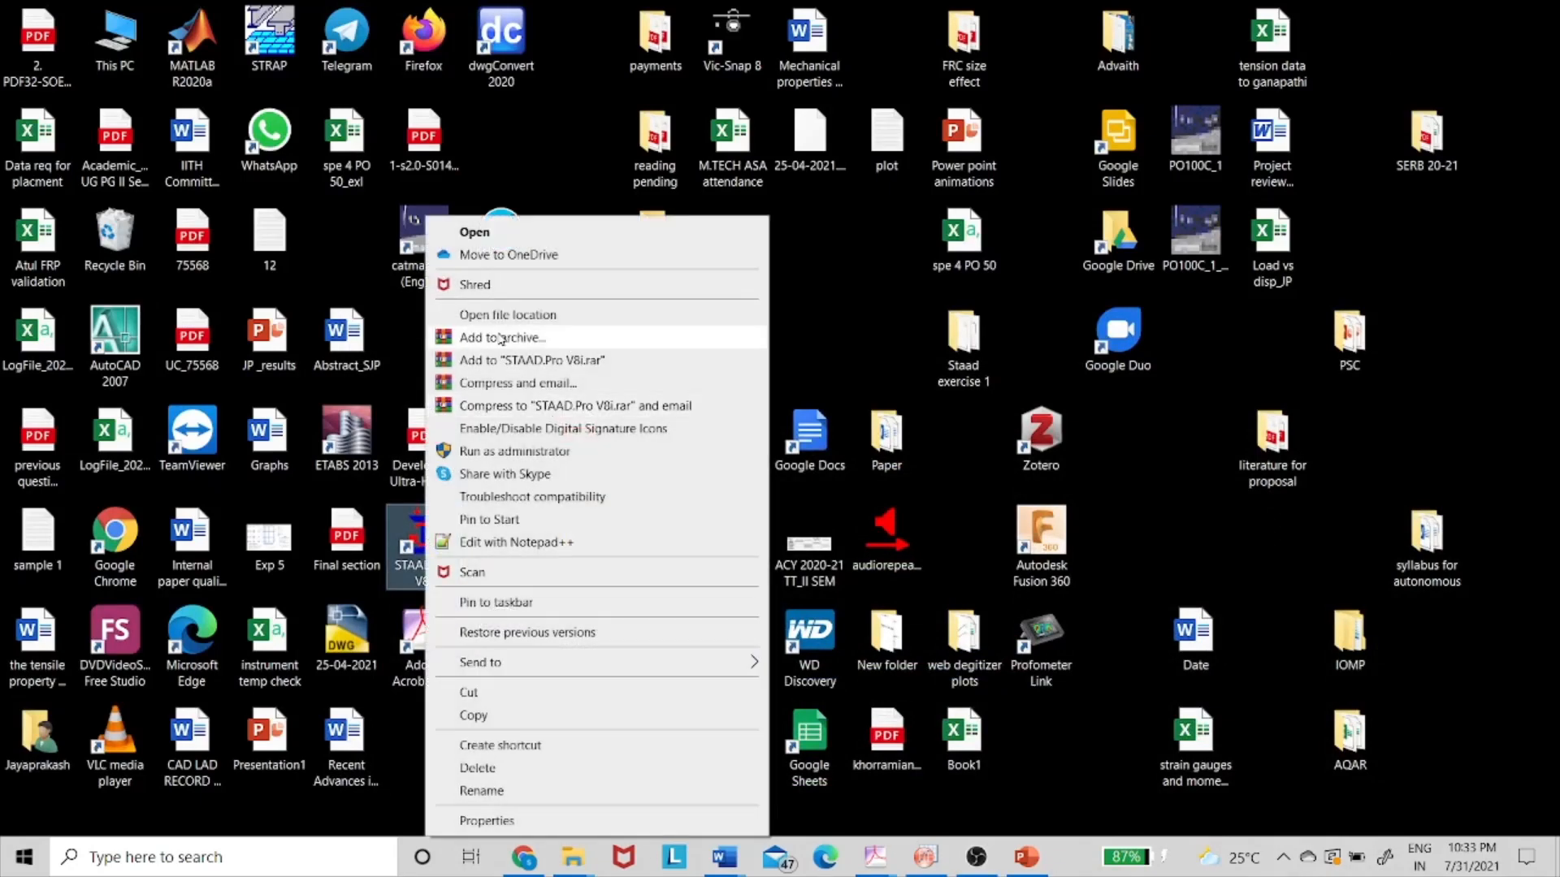
pyautogui.click(520, 452)
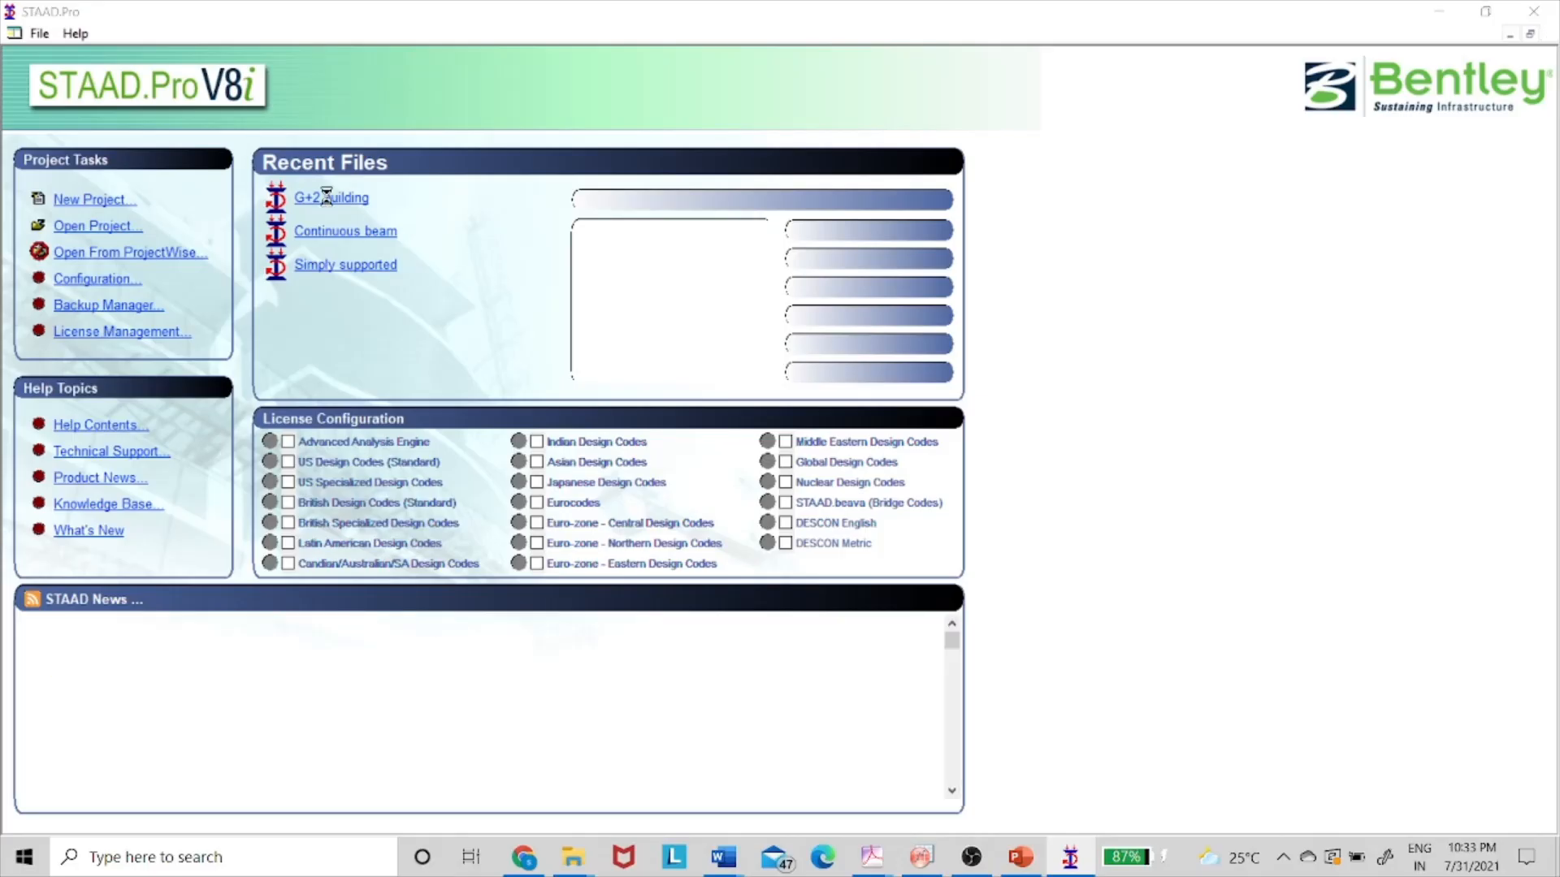
pyautogui.click(325, 200)
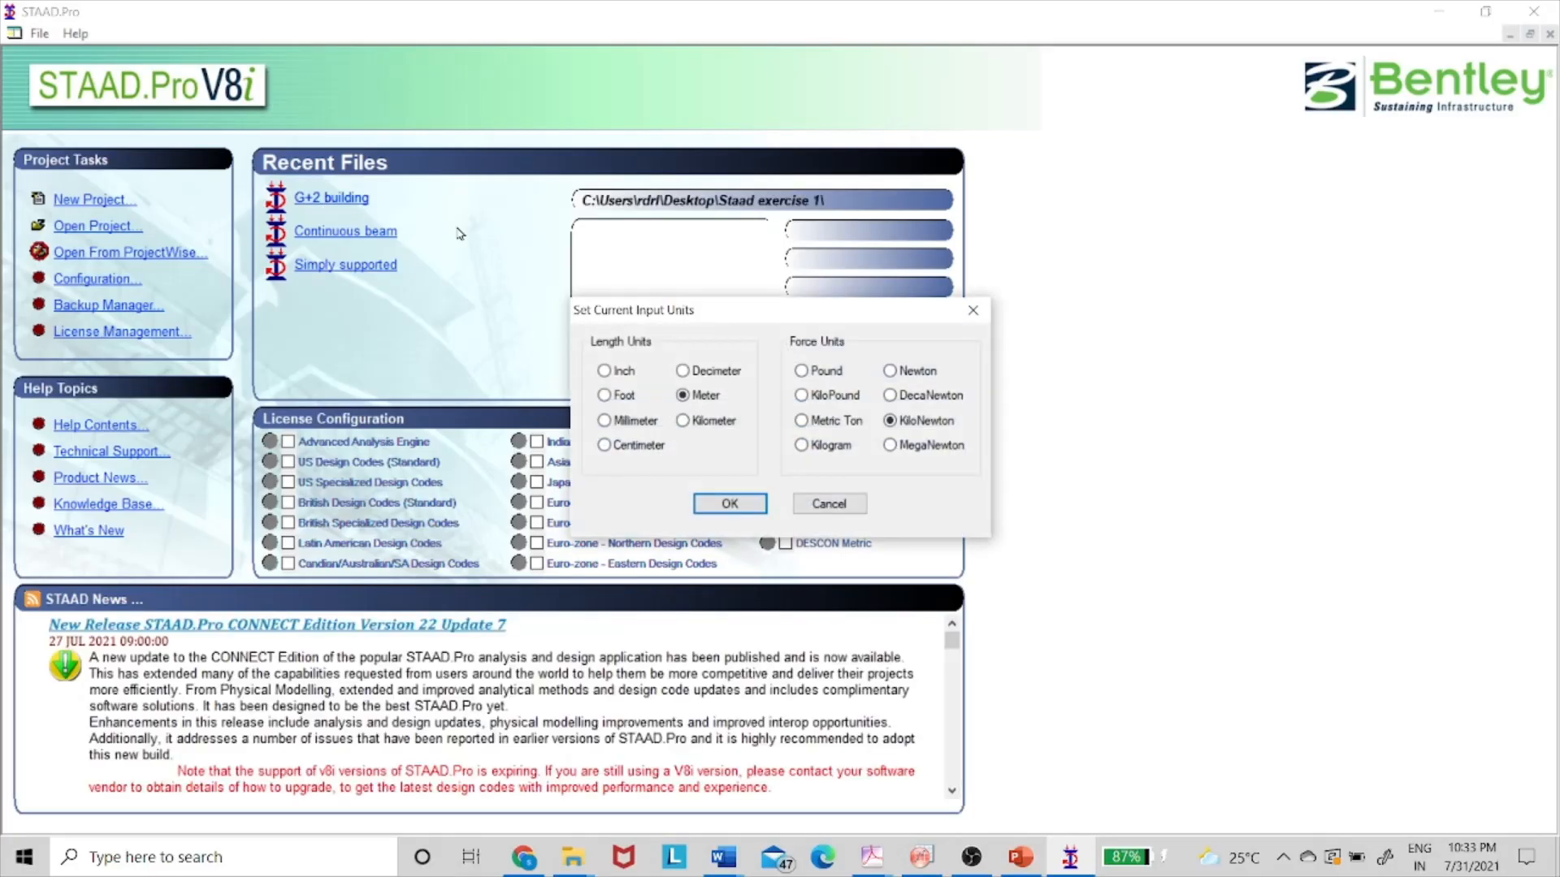
# - Accept Meter/KiloNewton input units and launch the Structure Wizard from Geometry
pyautogui.click(741, 498)
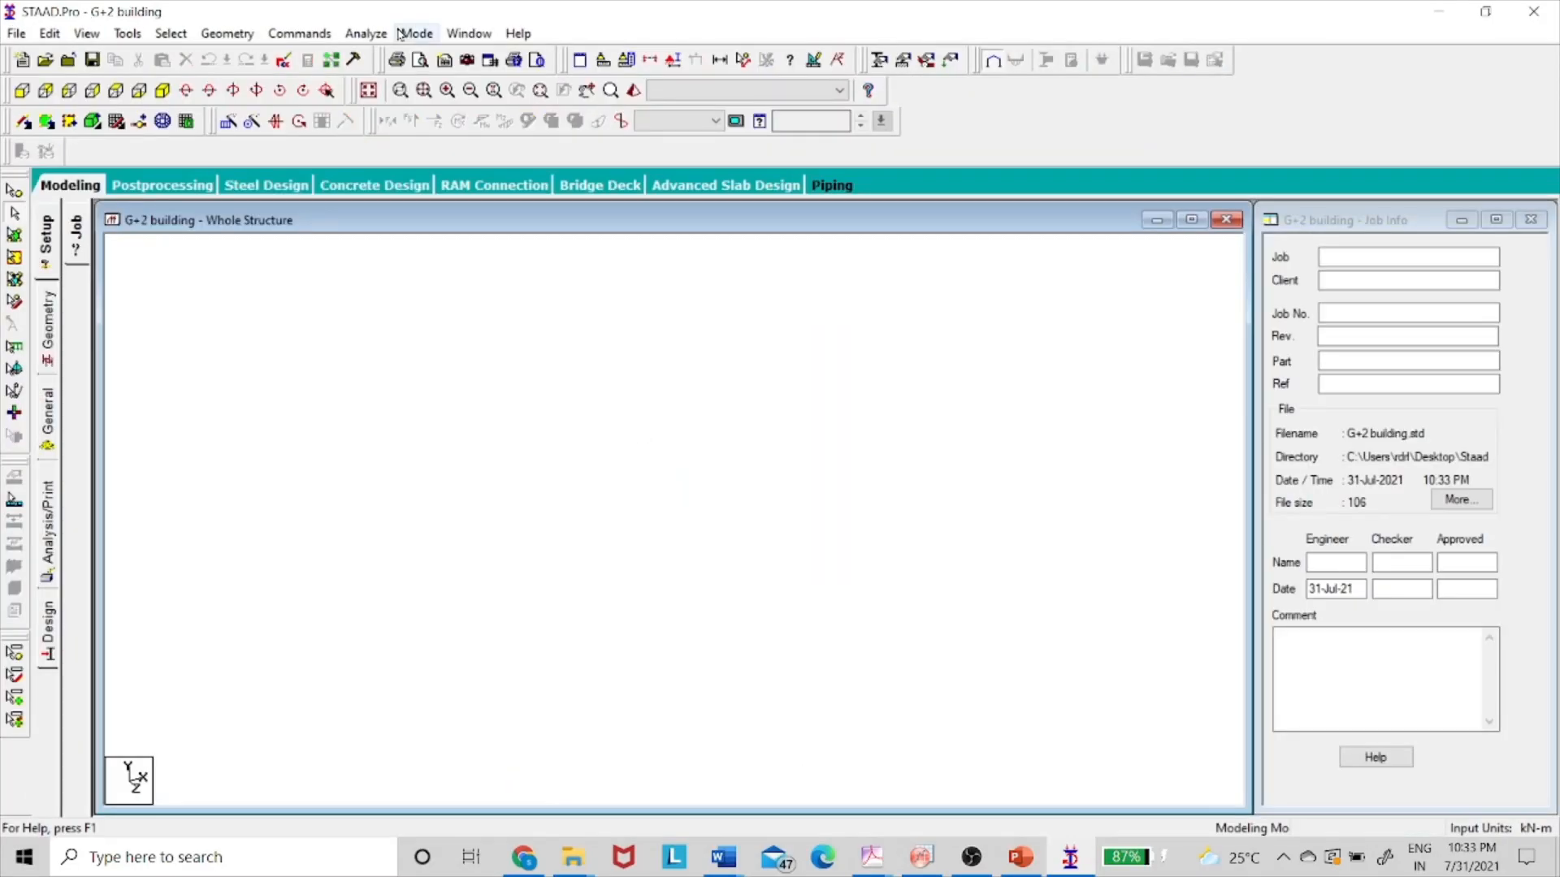
pyautogui.click(235, 37)
pyautogui.click(313, 645)
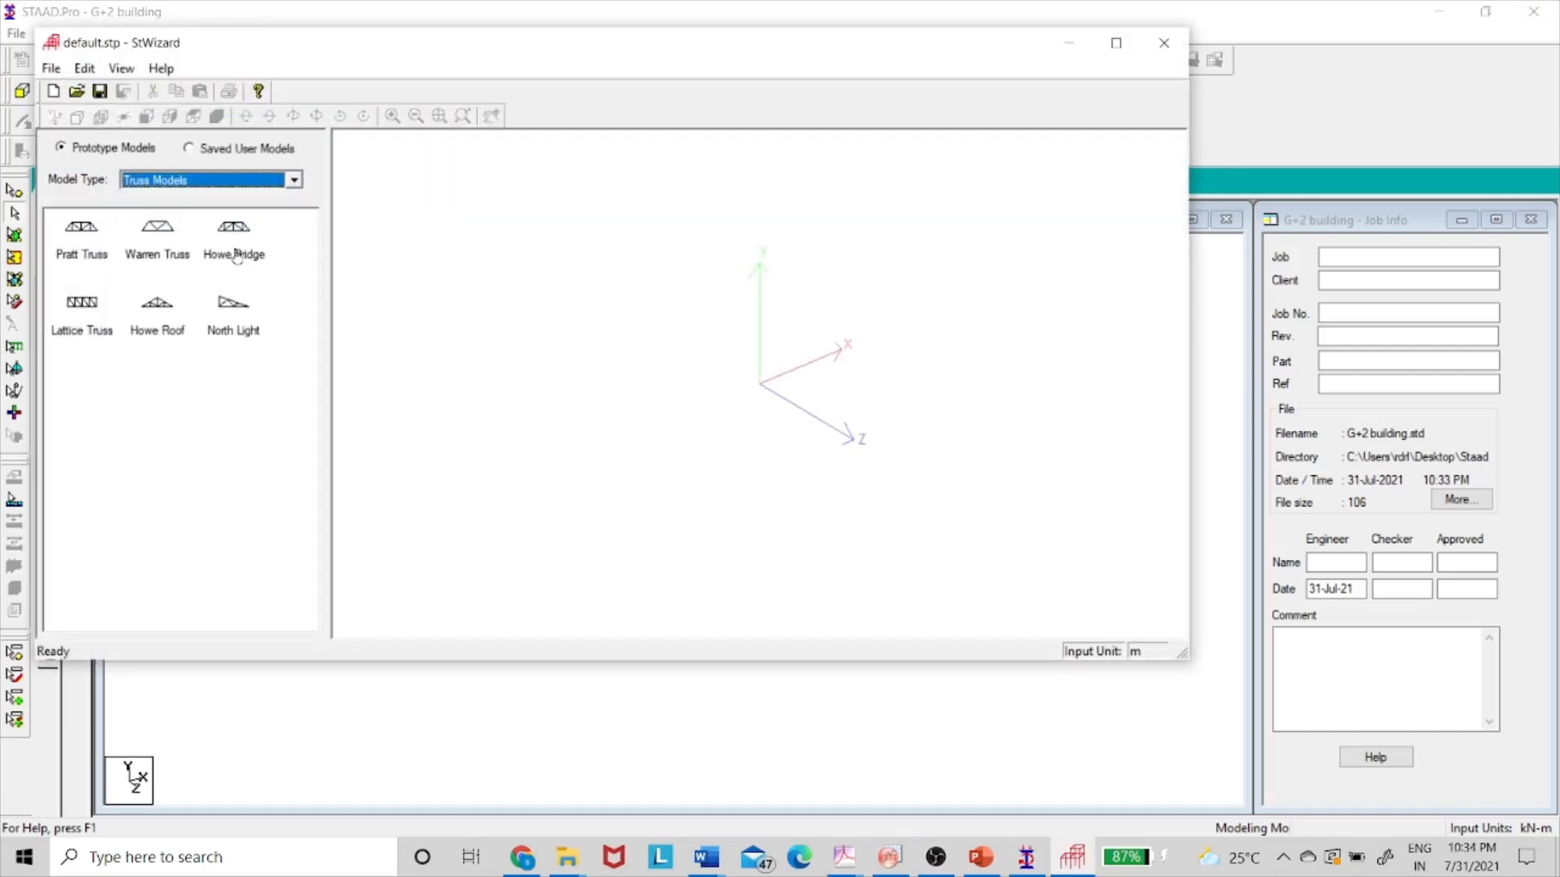
# - Set the wizard's model type to Frame Models and open the Bay Frame parameters
pyautogui.moveTo(275, 60); pyautogui.dragTo(512, 136)
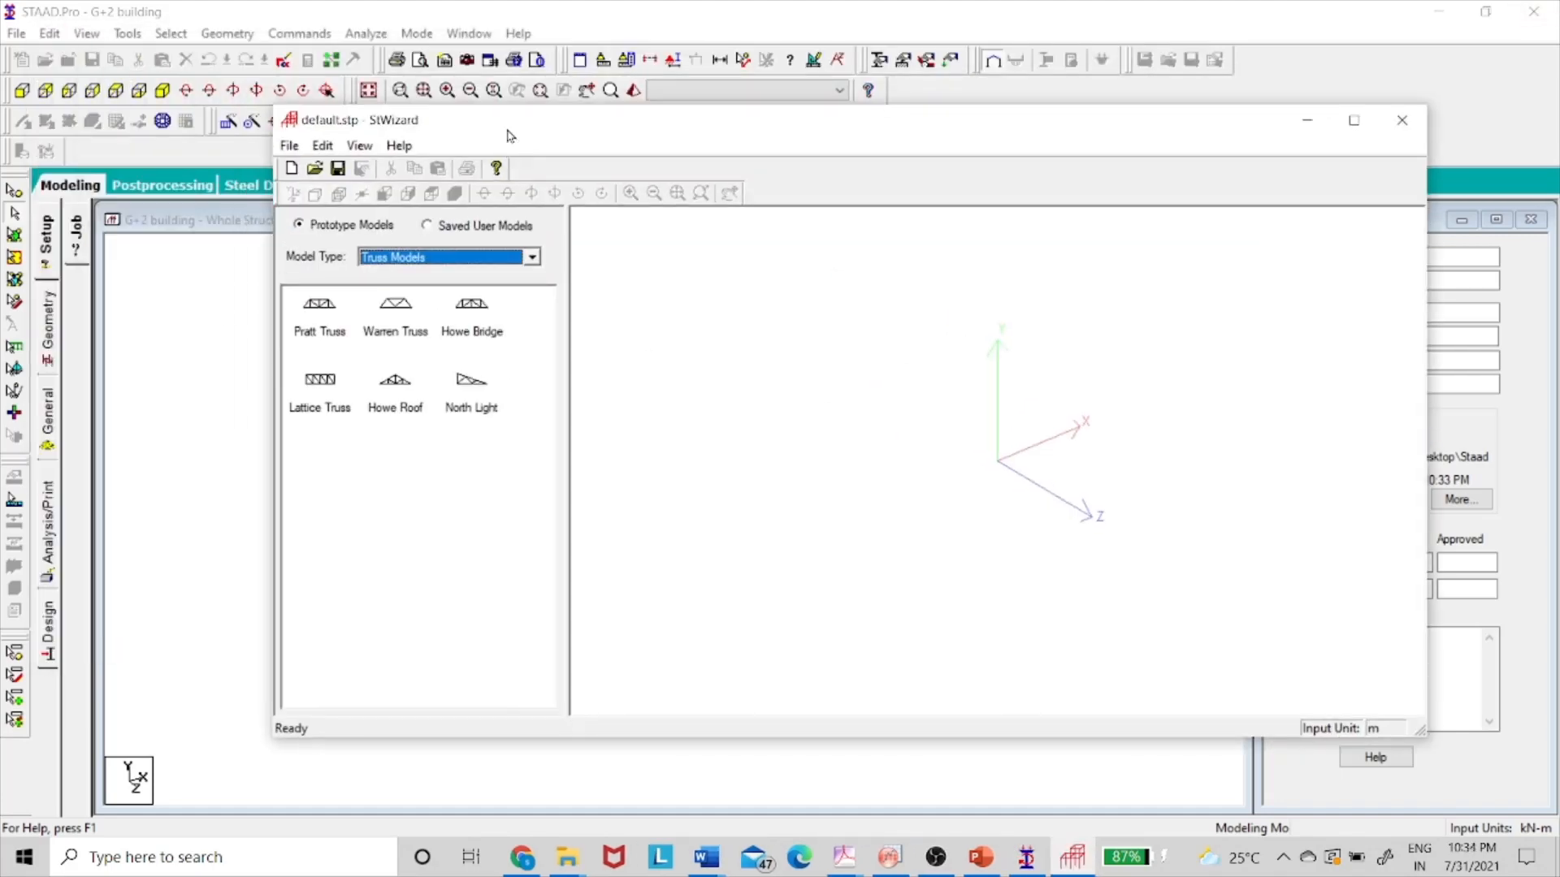
pyautogui.click(449, 258)
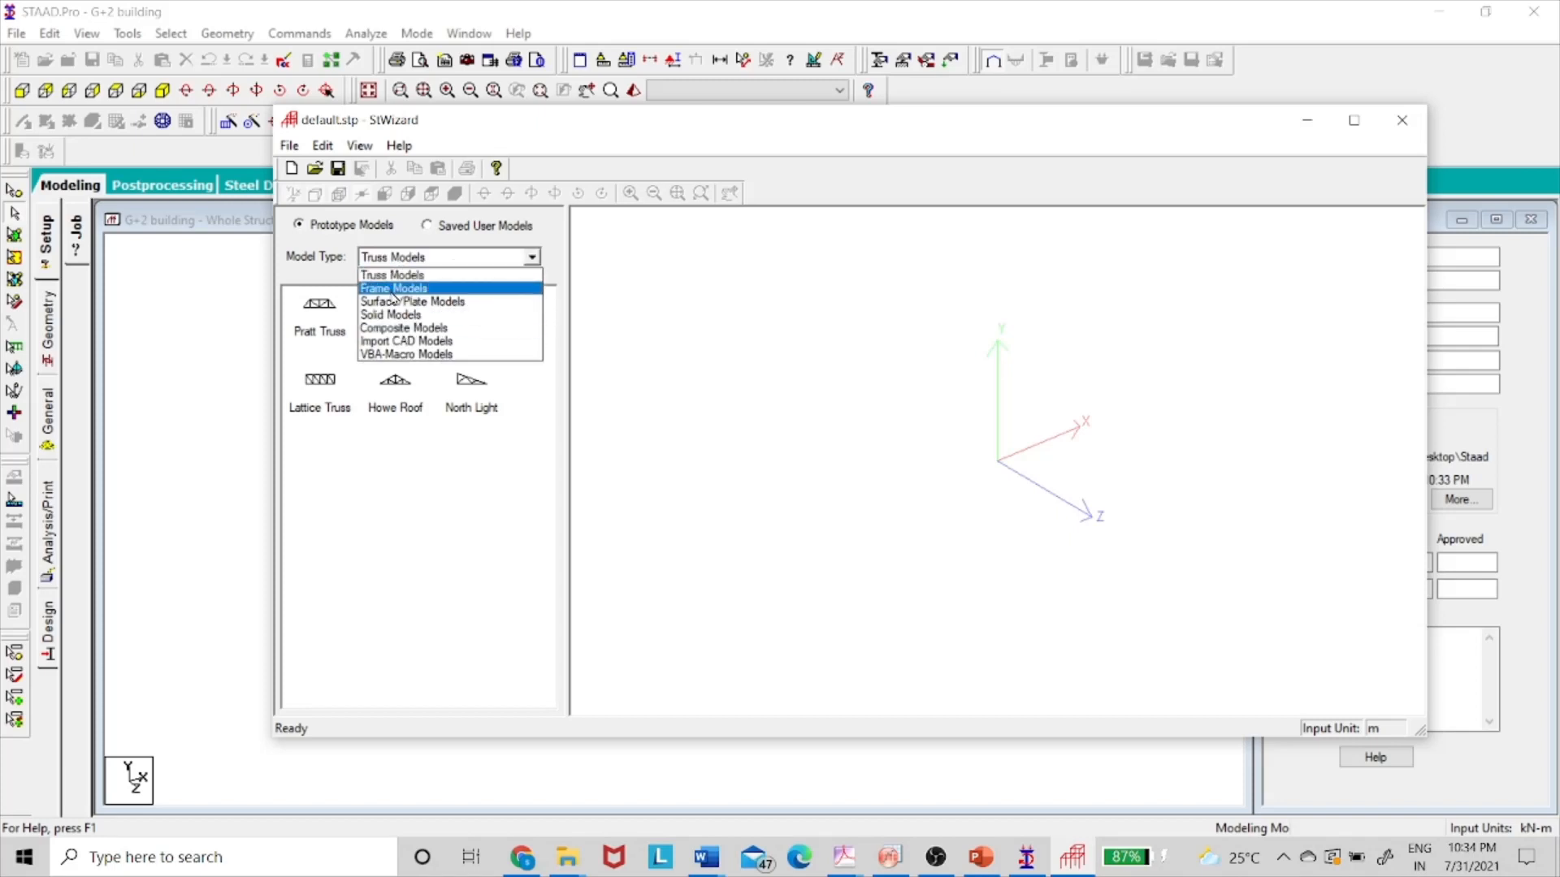
pyautogui.click(393, 289)
pyautogui.click(393, 299)
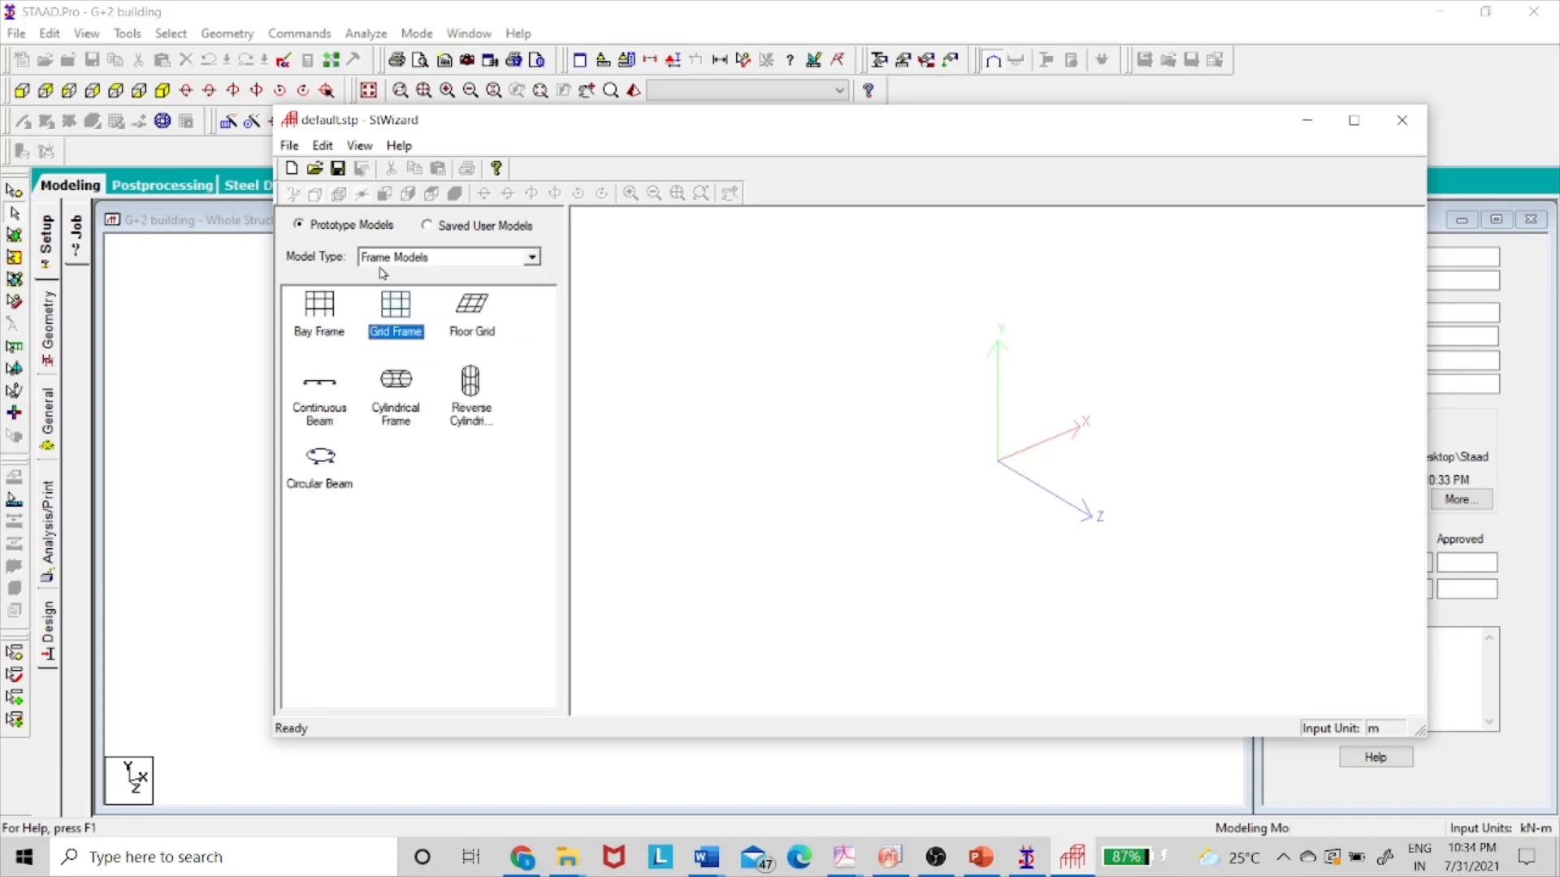
pyautogui.click(322, 319)
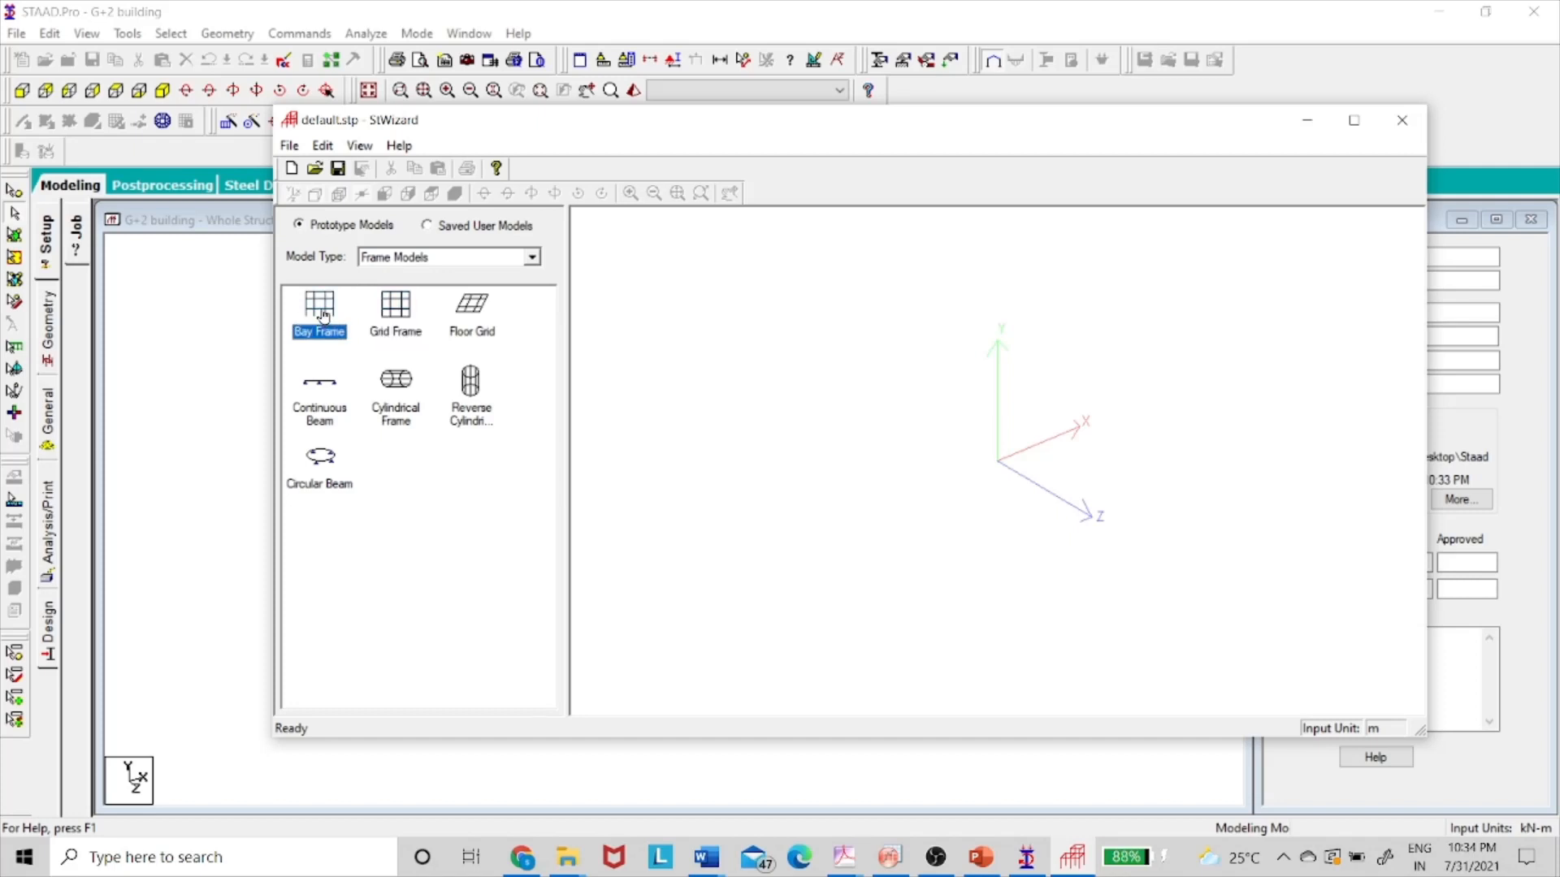
pyautogui.doubleClick(323, 317)
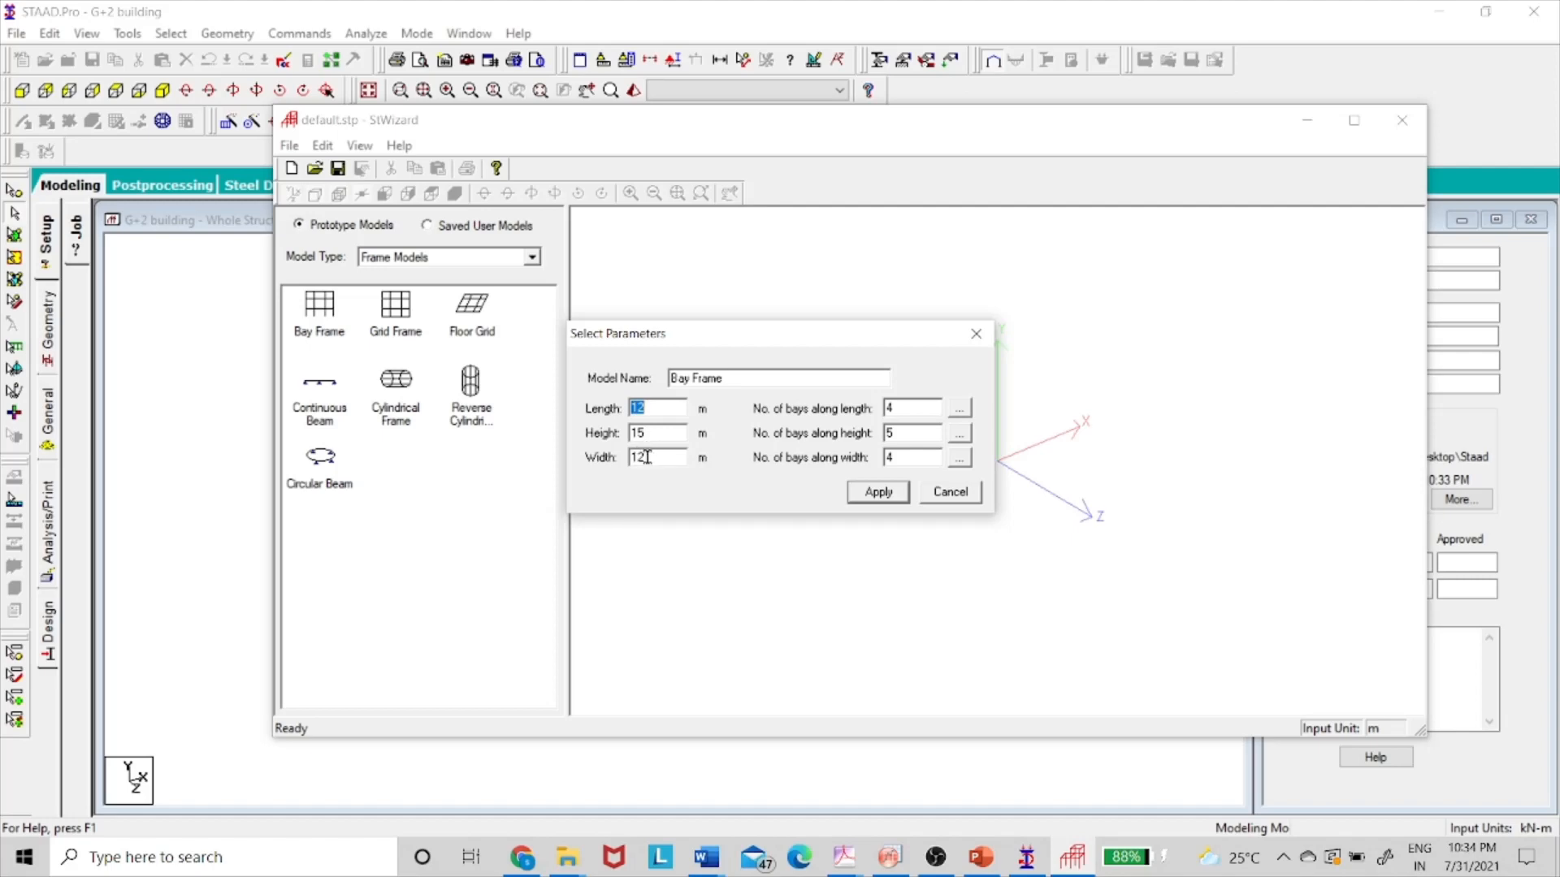
# - Cancel the Bay Frame parameters and move the wizard right, beside the centre-line plan slide
pyautogui.hotkey('alt', 'Tab')
pyautogui.hotkey('alt', 'Tab')
pyautogui.hotkey('alt', 'Tab')
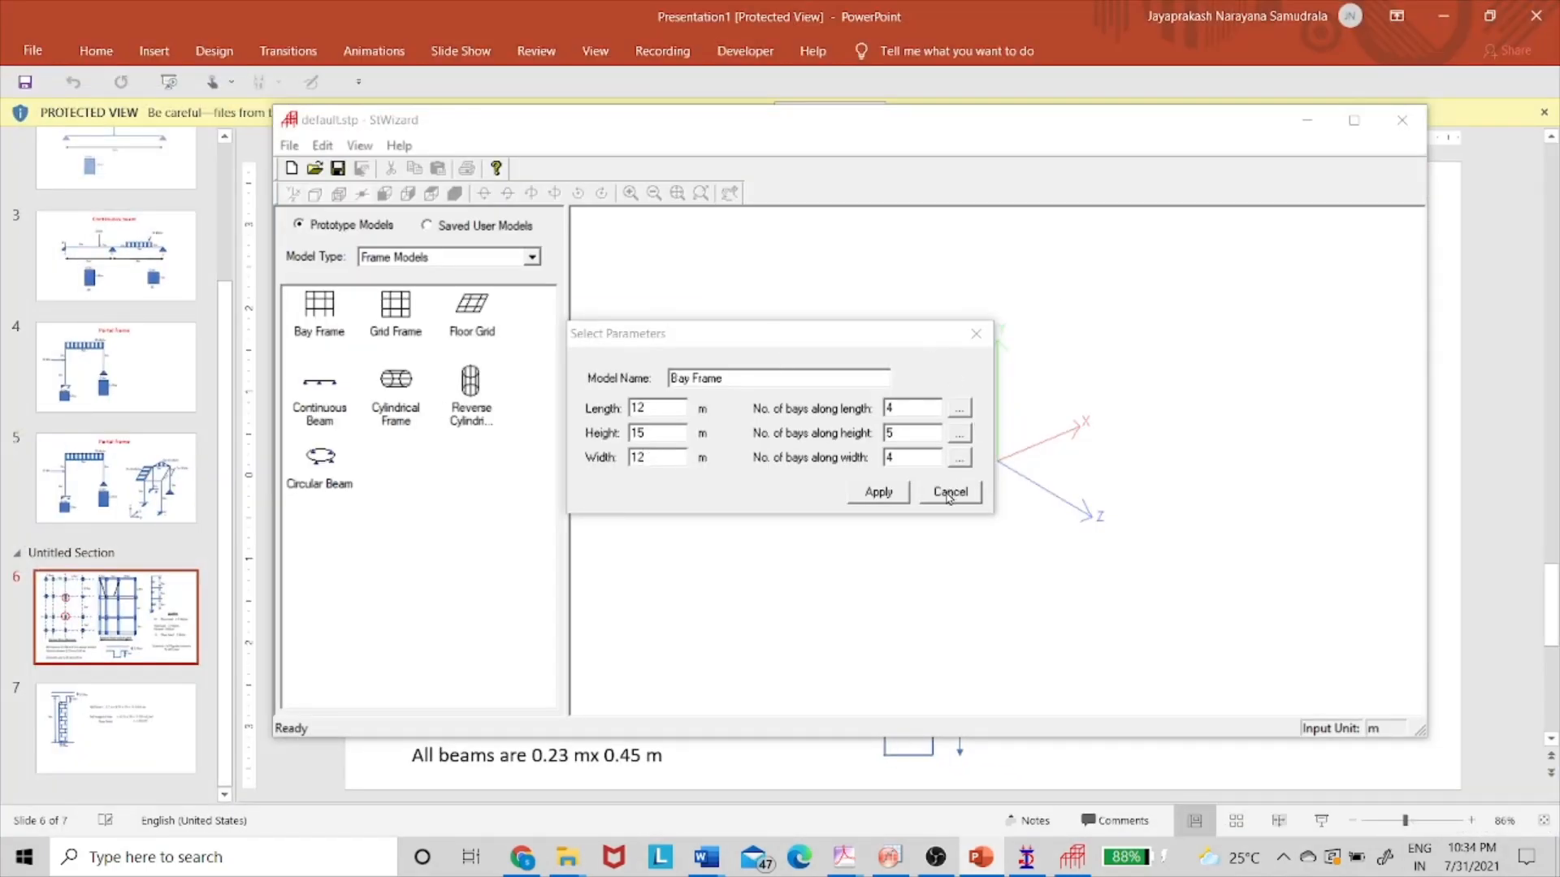
pyautogui.click(975, 333)
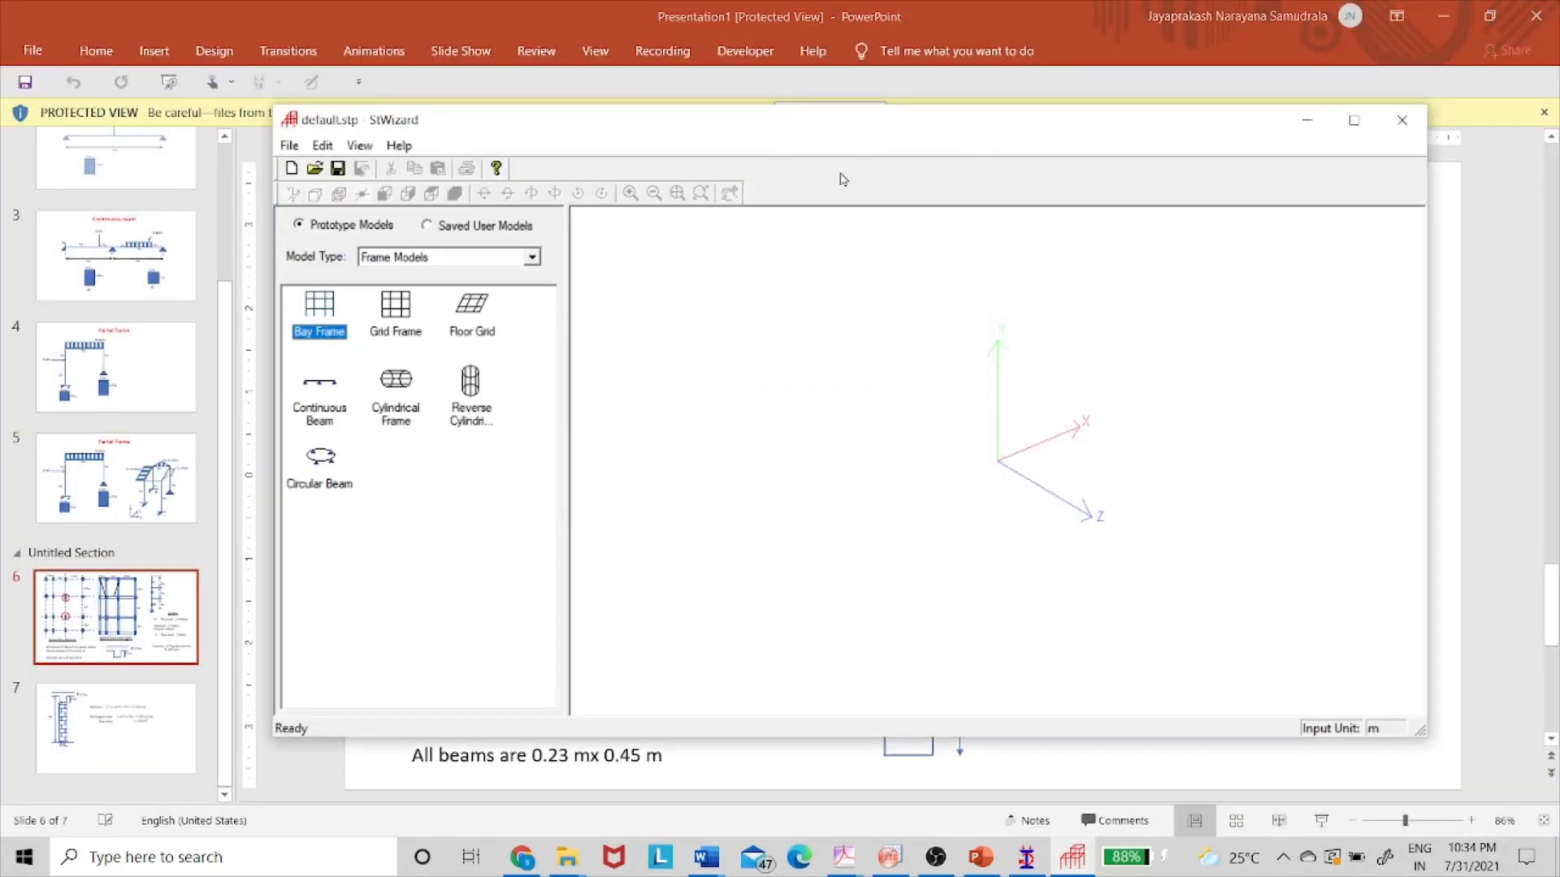
pyautogui.moveTo(800, 131); pyautogui.dragTo(1275, 160)
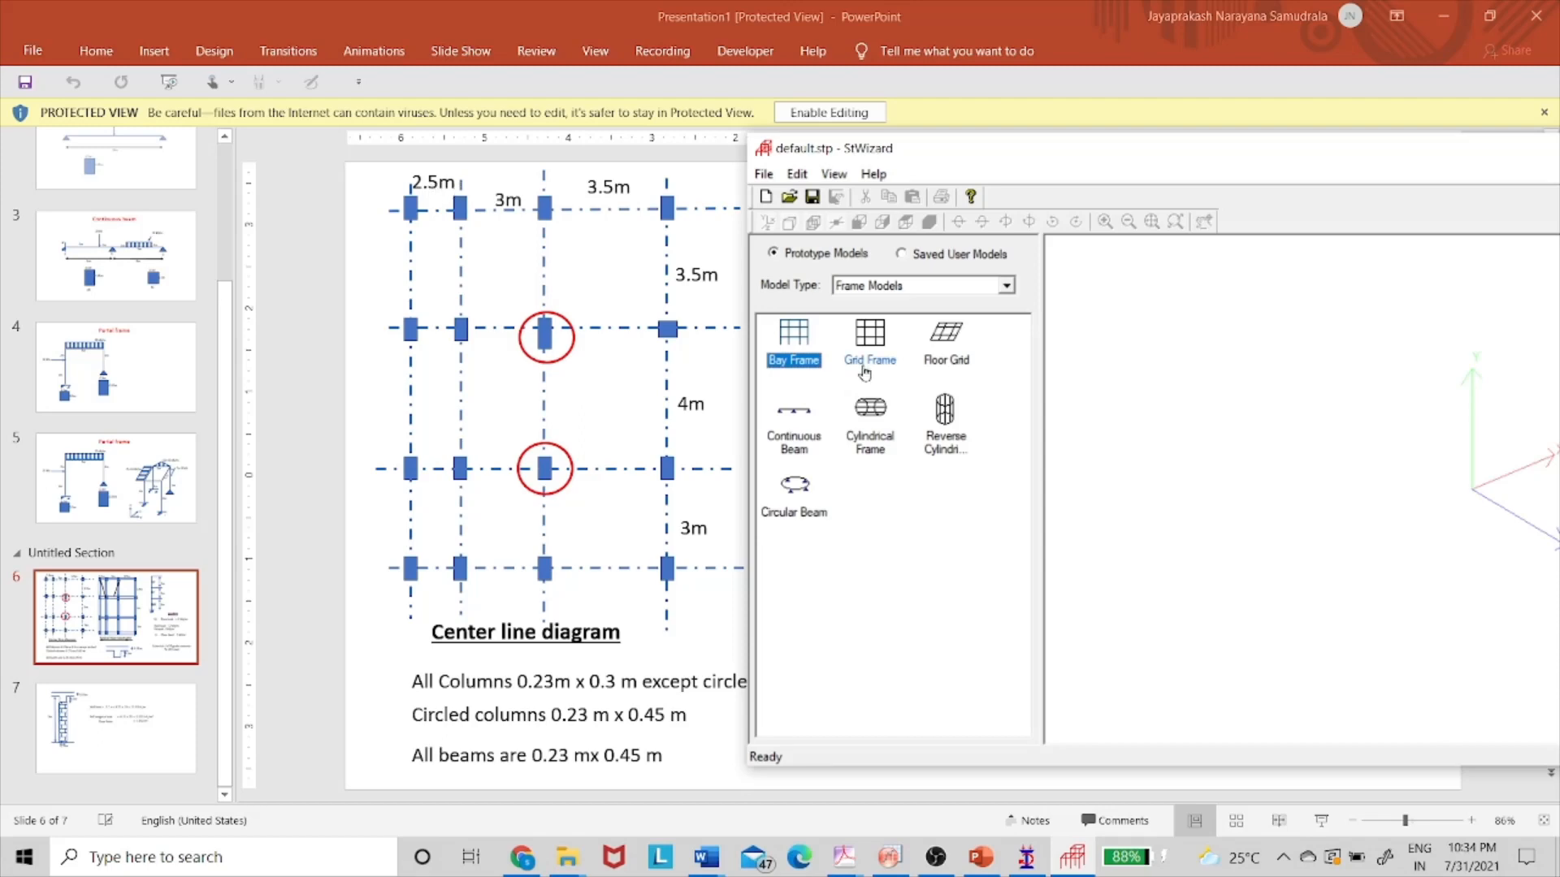
# - Reopen Bay Frame parameters and set 9 m length, 9 m height, 10.5 m width, 3 bays each
pyautogui.doubleClick(810, 351)
pyautogui.moveTo(792, 342); pyautogui.dragTo(1190, 335)
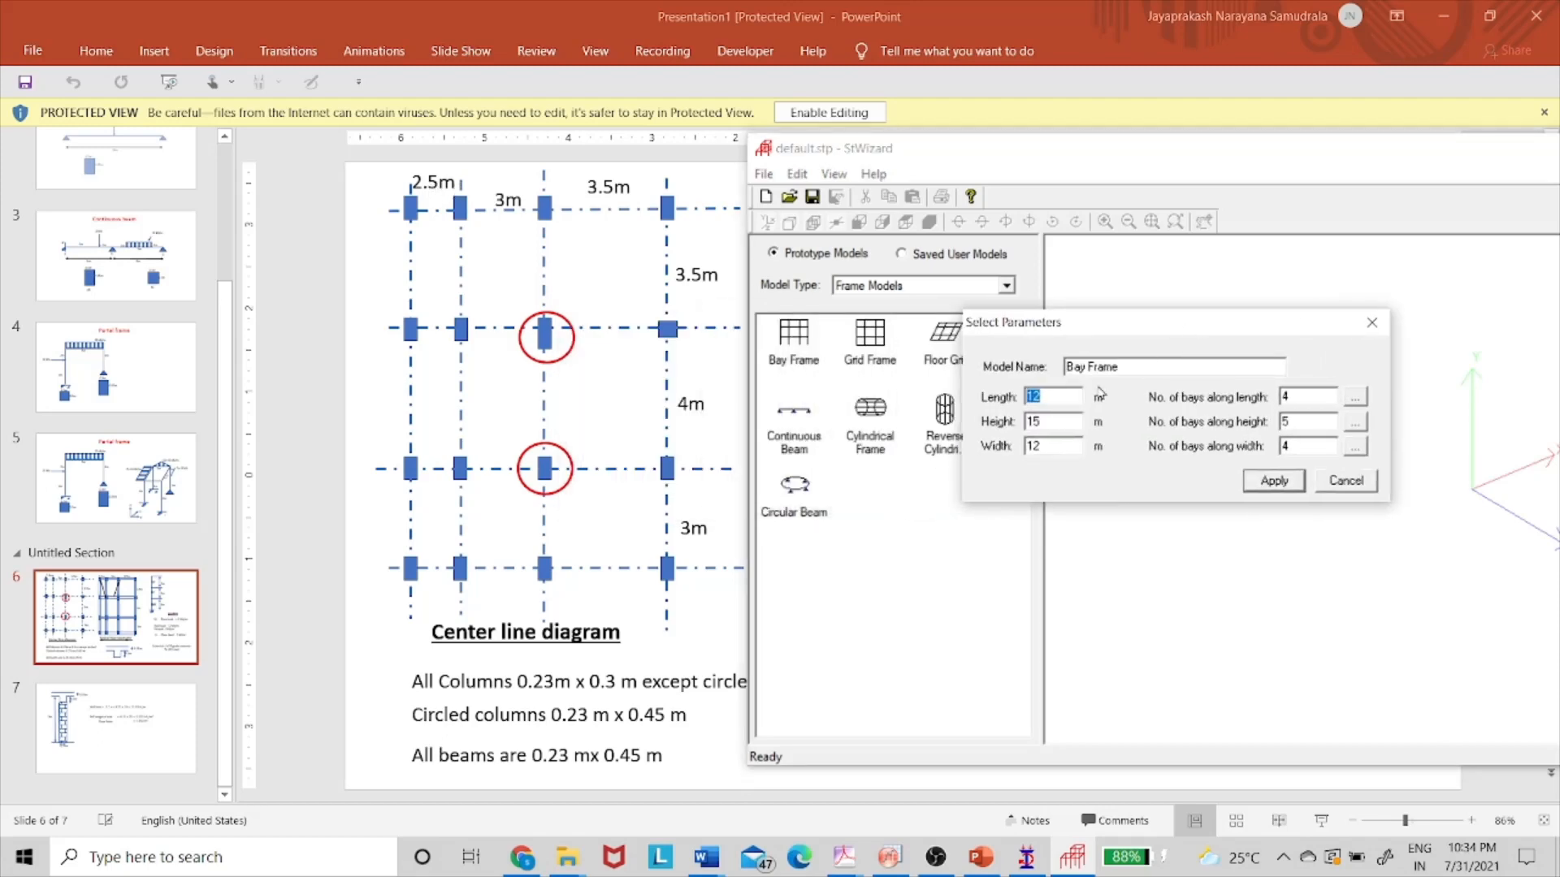
pyautogui.write('9')
pyautogui.write('10.5')
pyautogui.click(1310, 395)
pyautogui.write('3')
pyautogui.write('3')
# - Set the bay lengths along the length to 2.5, 3 and 3.5 m and confirm bay heights
pyautogui.click(1355, 398)
pyautogui.click(738, 373)
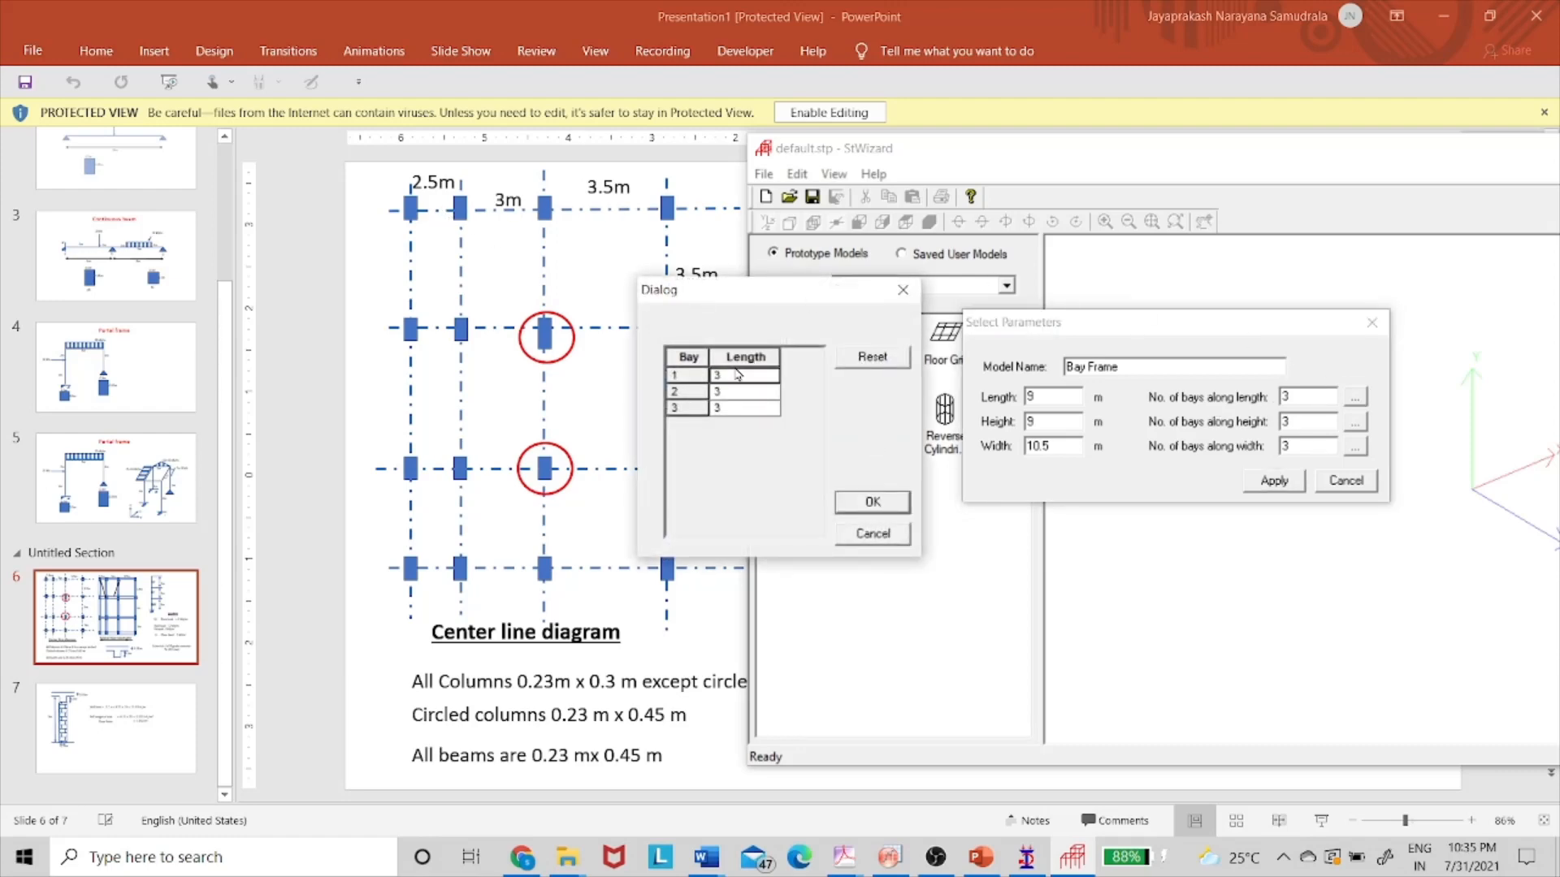
pyautogui.write('2.5')
pyautogui.click(731, 411)
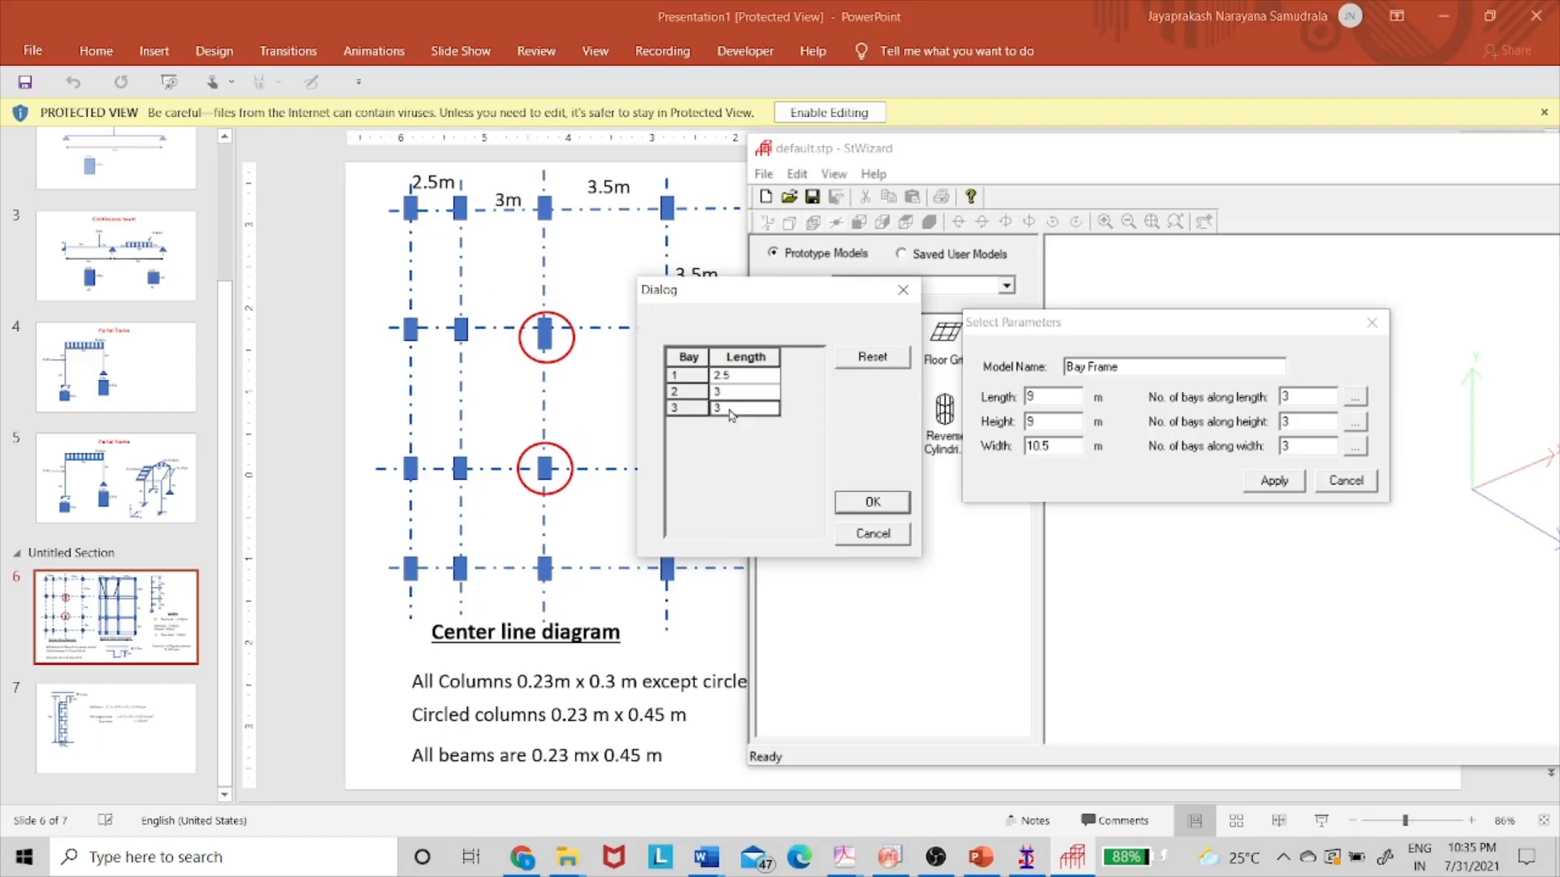
pyautogui.write('3.5')
pyautogui.click(872, 503)
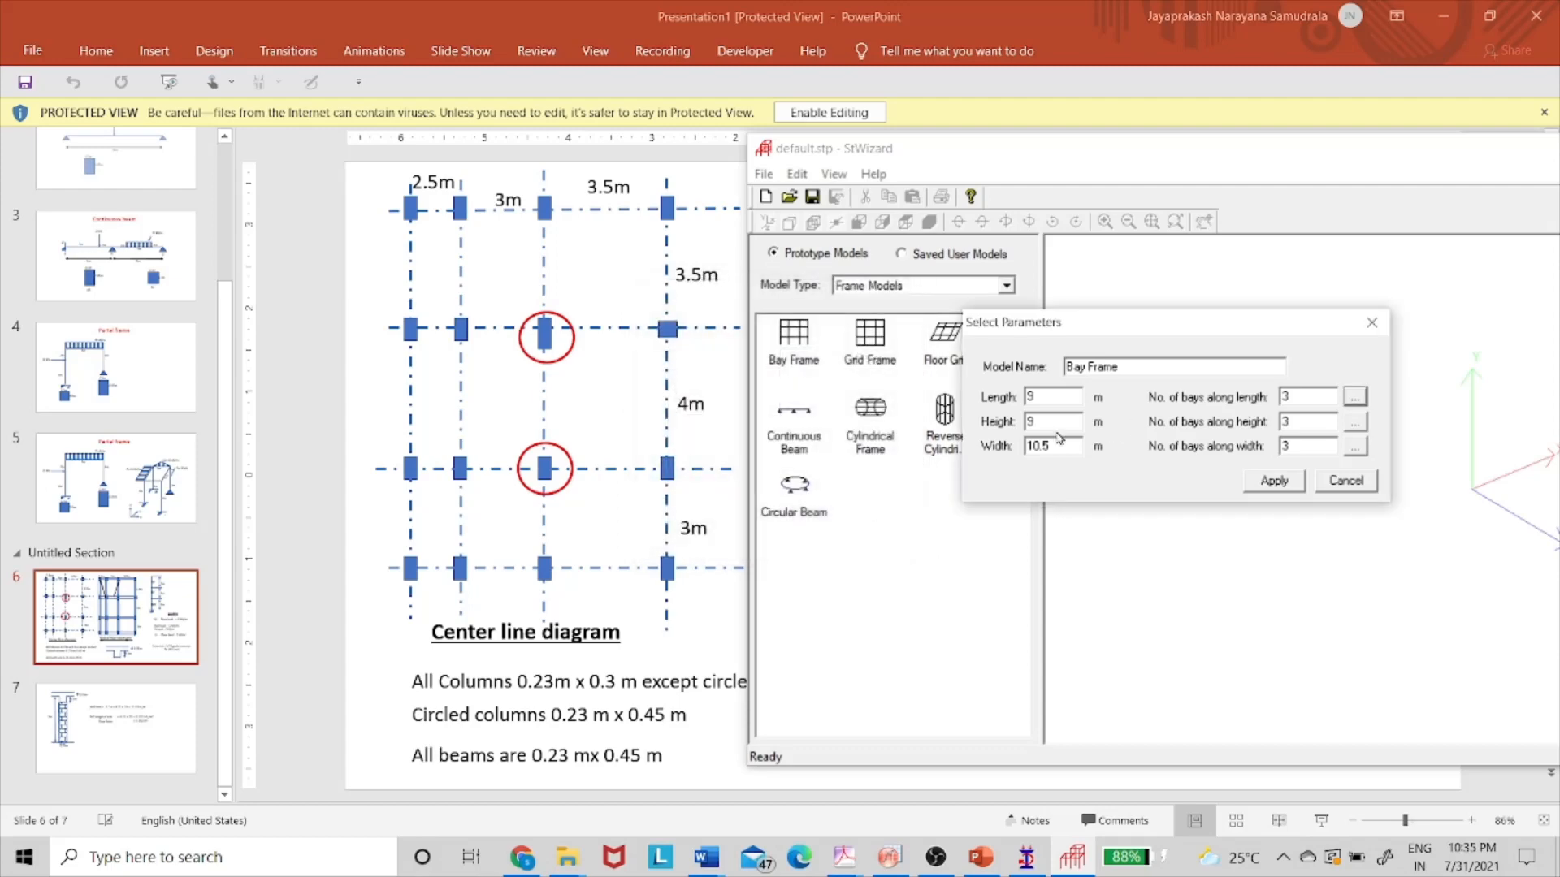
pyautogui.click(1355, 422)
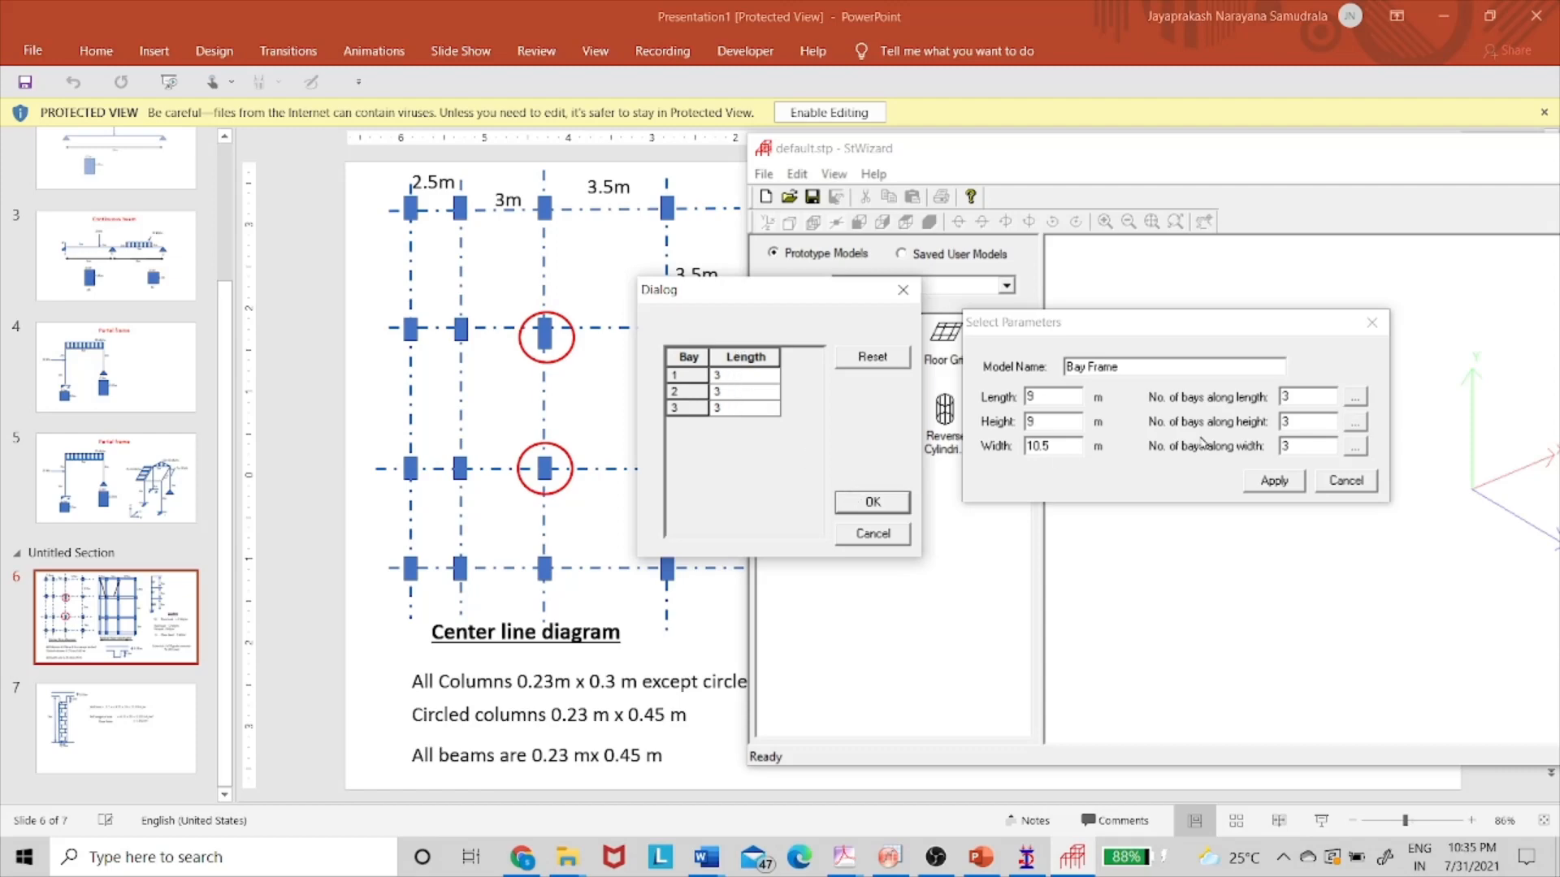
pyautogui.click(897, 504)
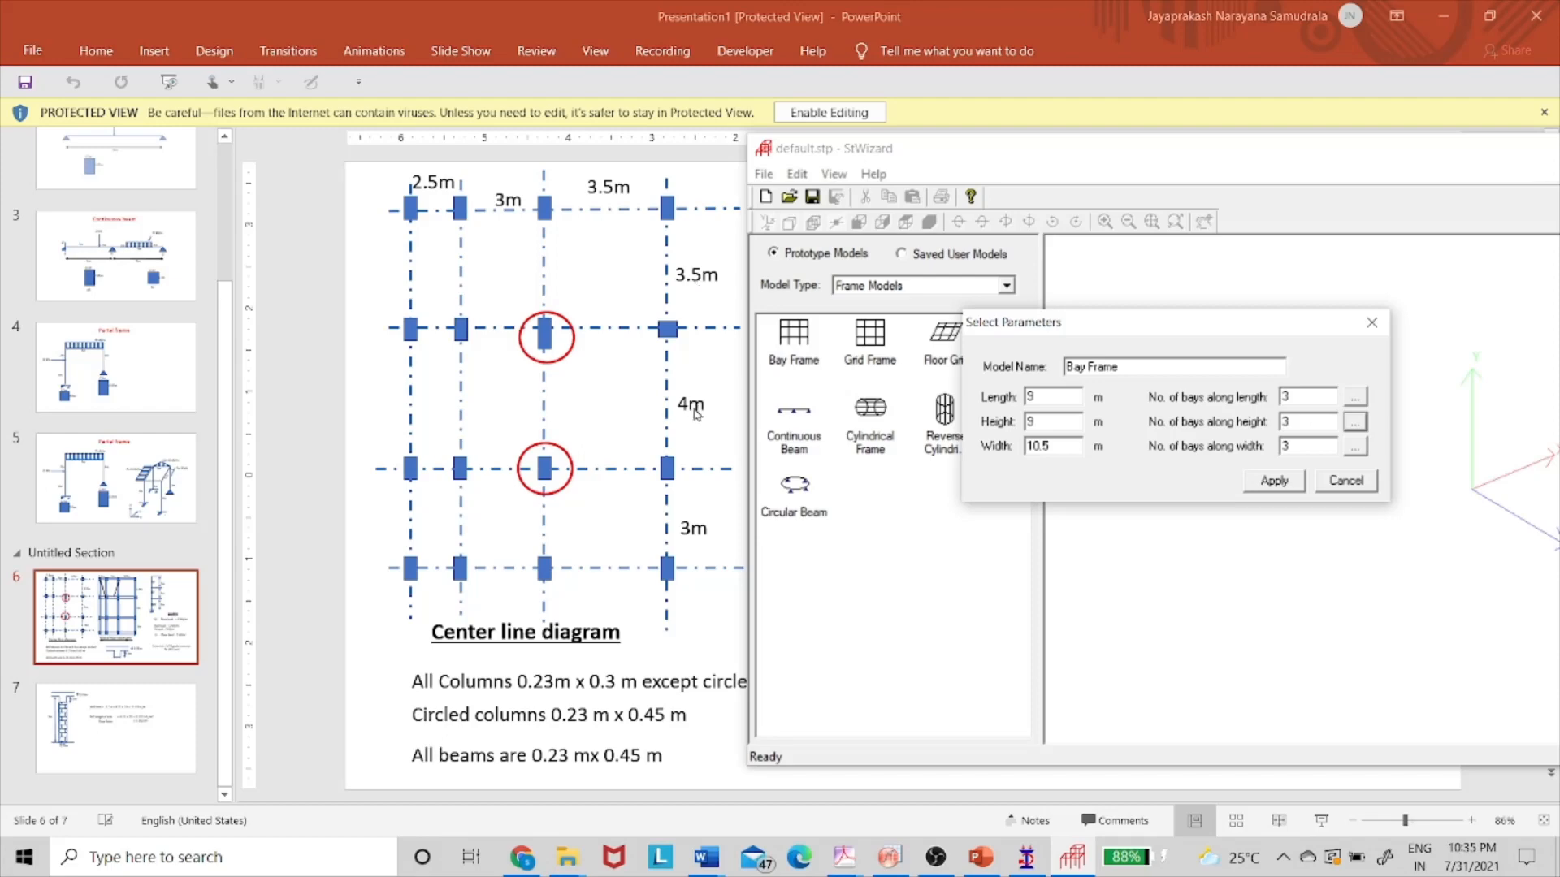
# - Set the bay lengths along the width to 3.5, 4 and 3 m
pyautogui.click(1354, 447)
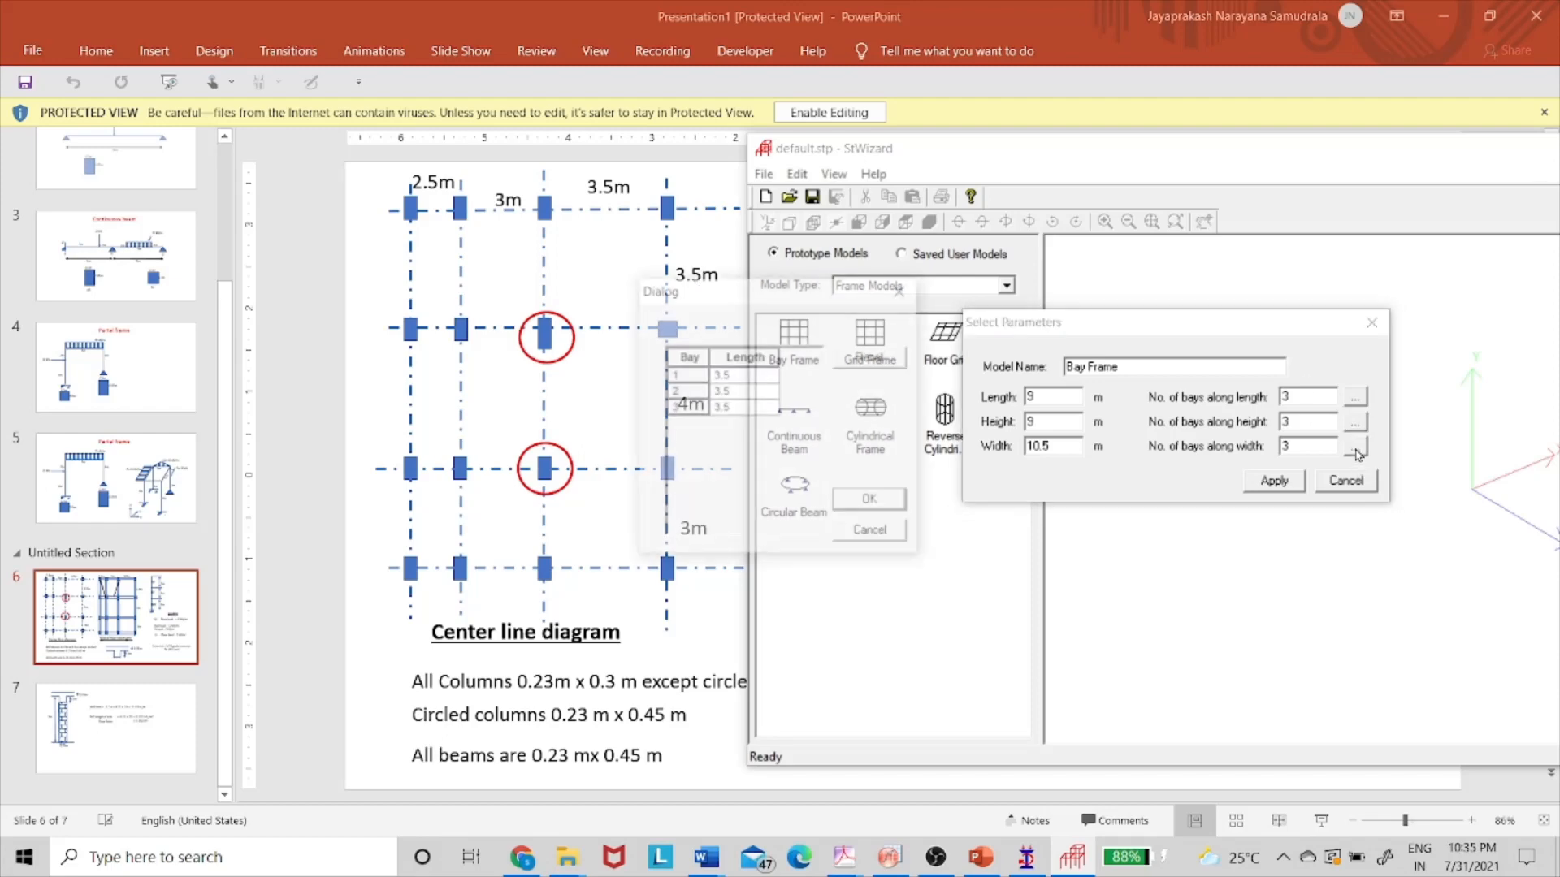
pyautogui.click(753, 377)
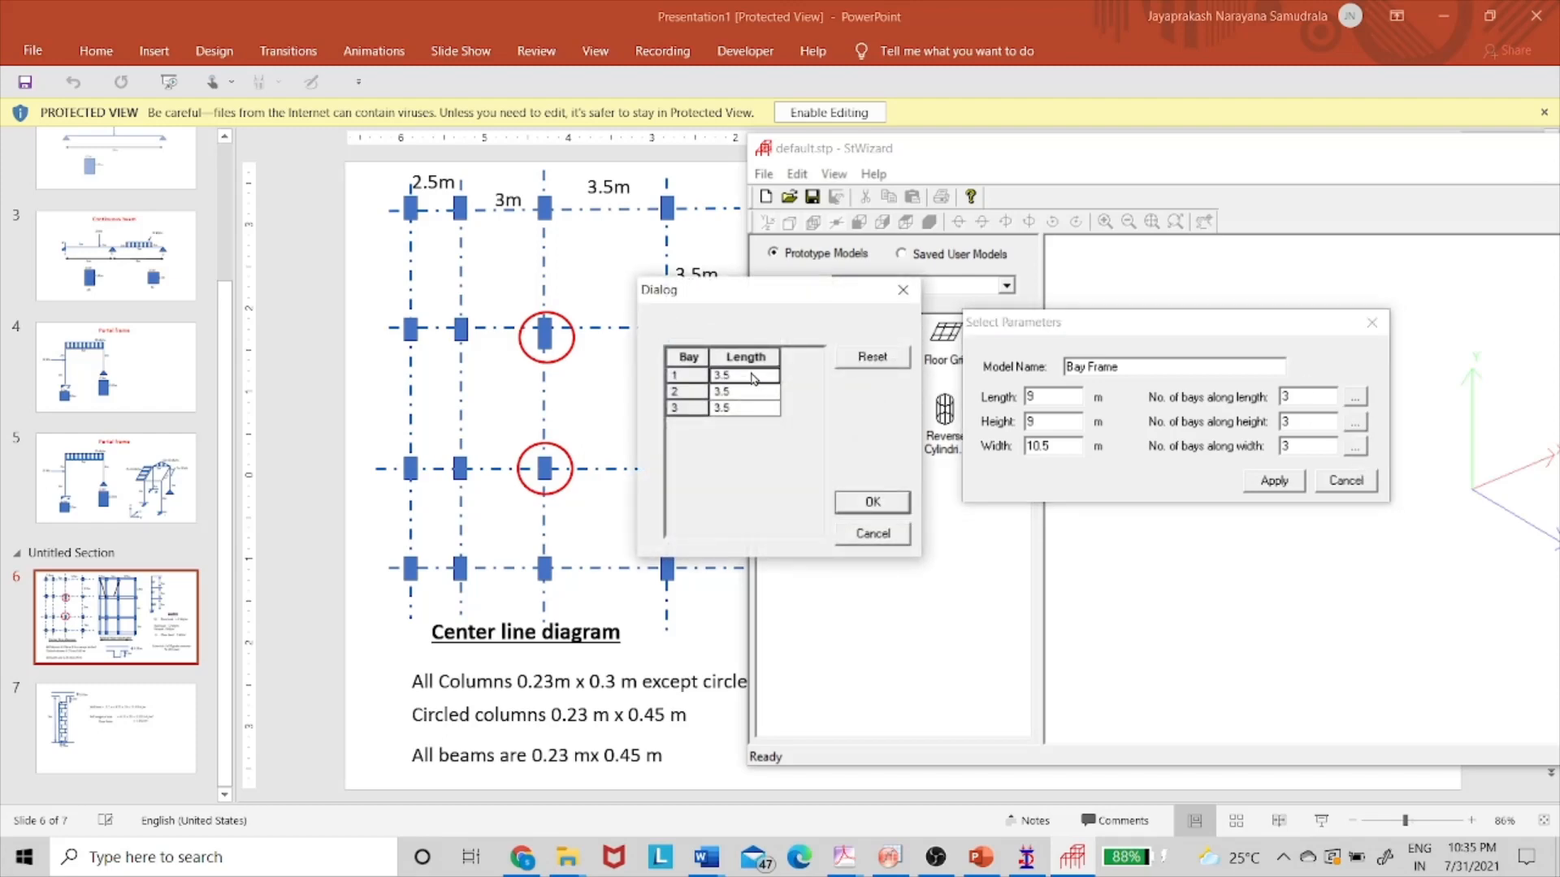
pyautogui.click(751, 393)
pyautogui.write('4')
pyautogui.click(750, 408)
pyautogui.write('3')
pyautogui.click(868, 501)
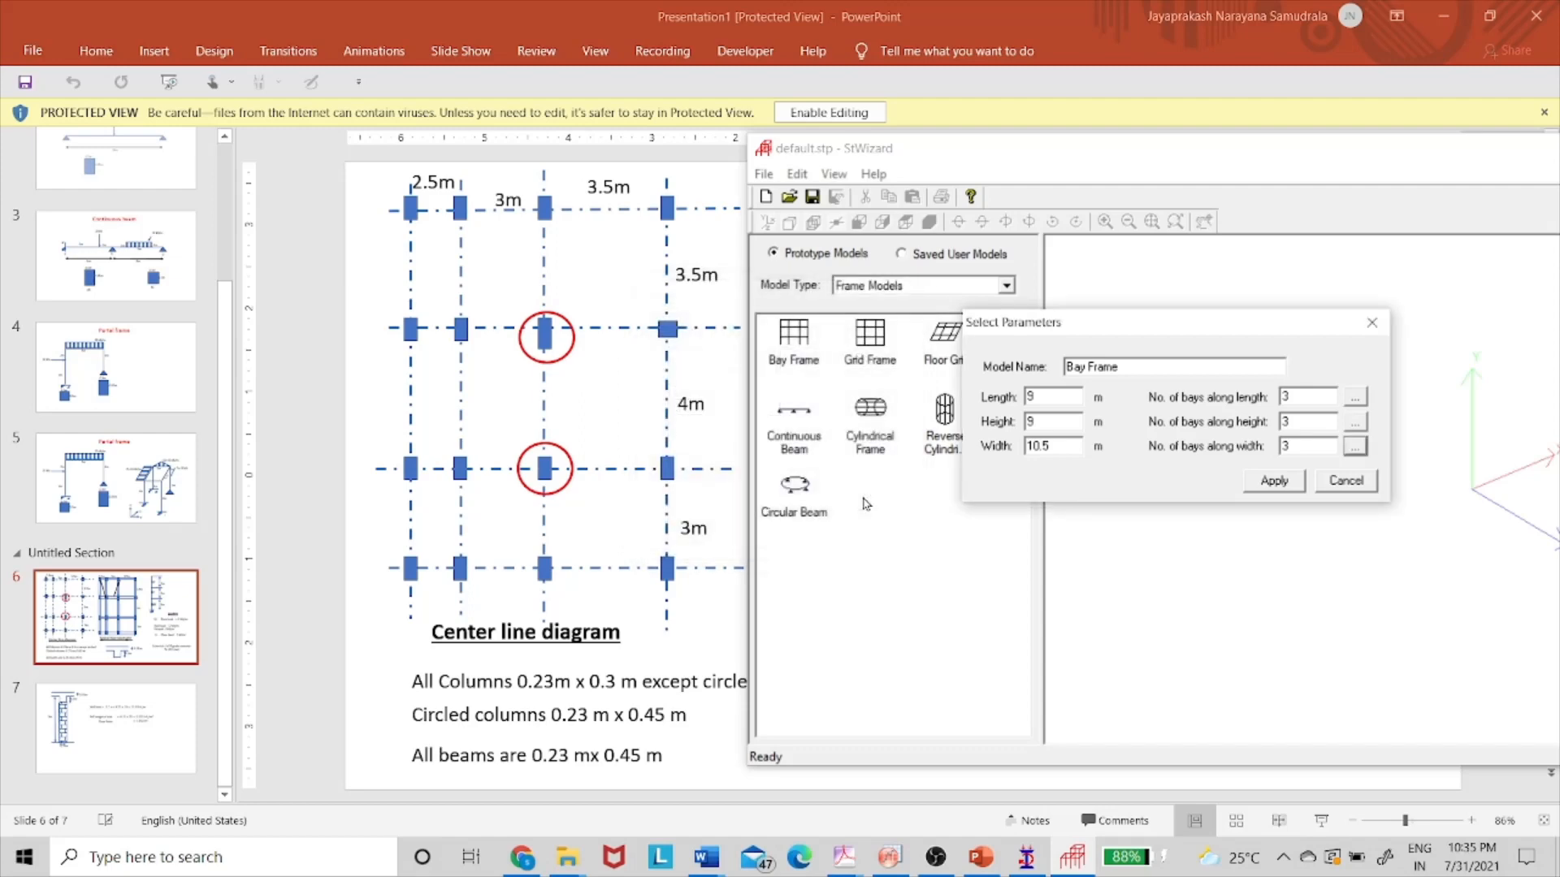
# - Generate the 3 × 3 × 3 bay frame and merge it into the STAAD.Pro model, accepting the transfer
pyautogui.click(1290, 484)
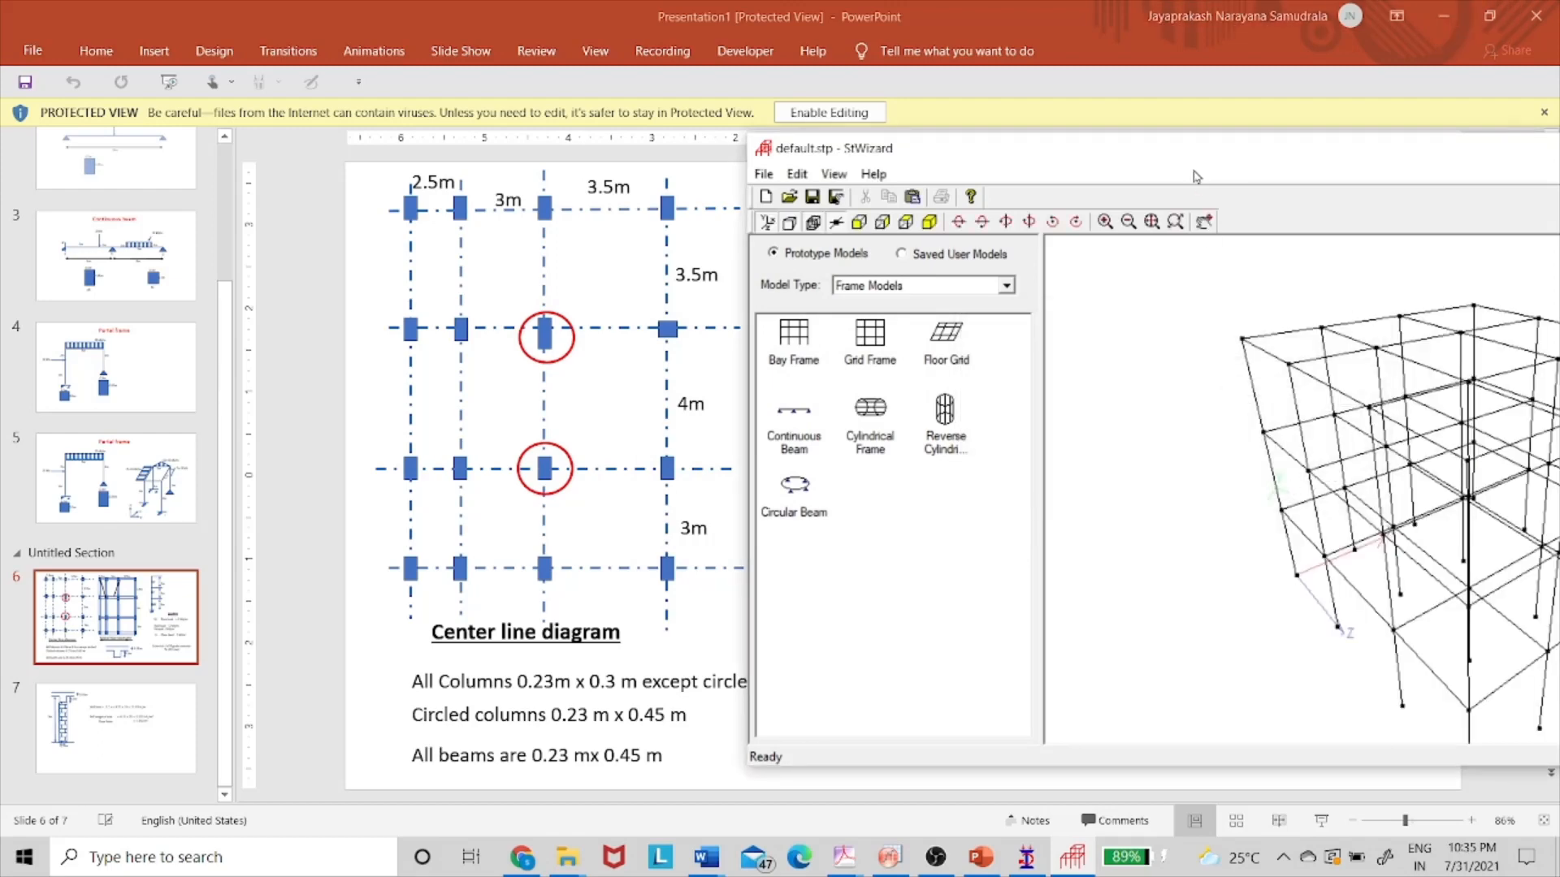
pyautogui.moveTo(1180, 160); pyautogui.dragTo(752, 128)
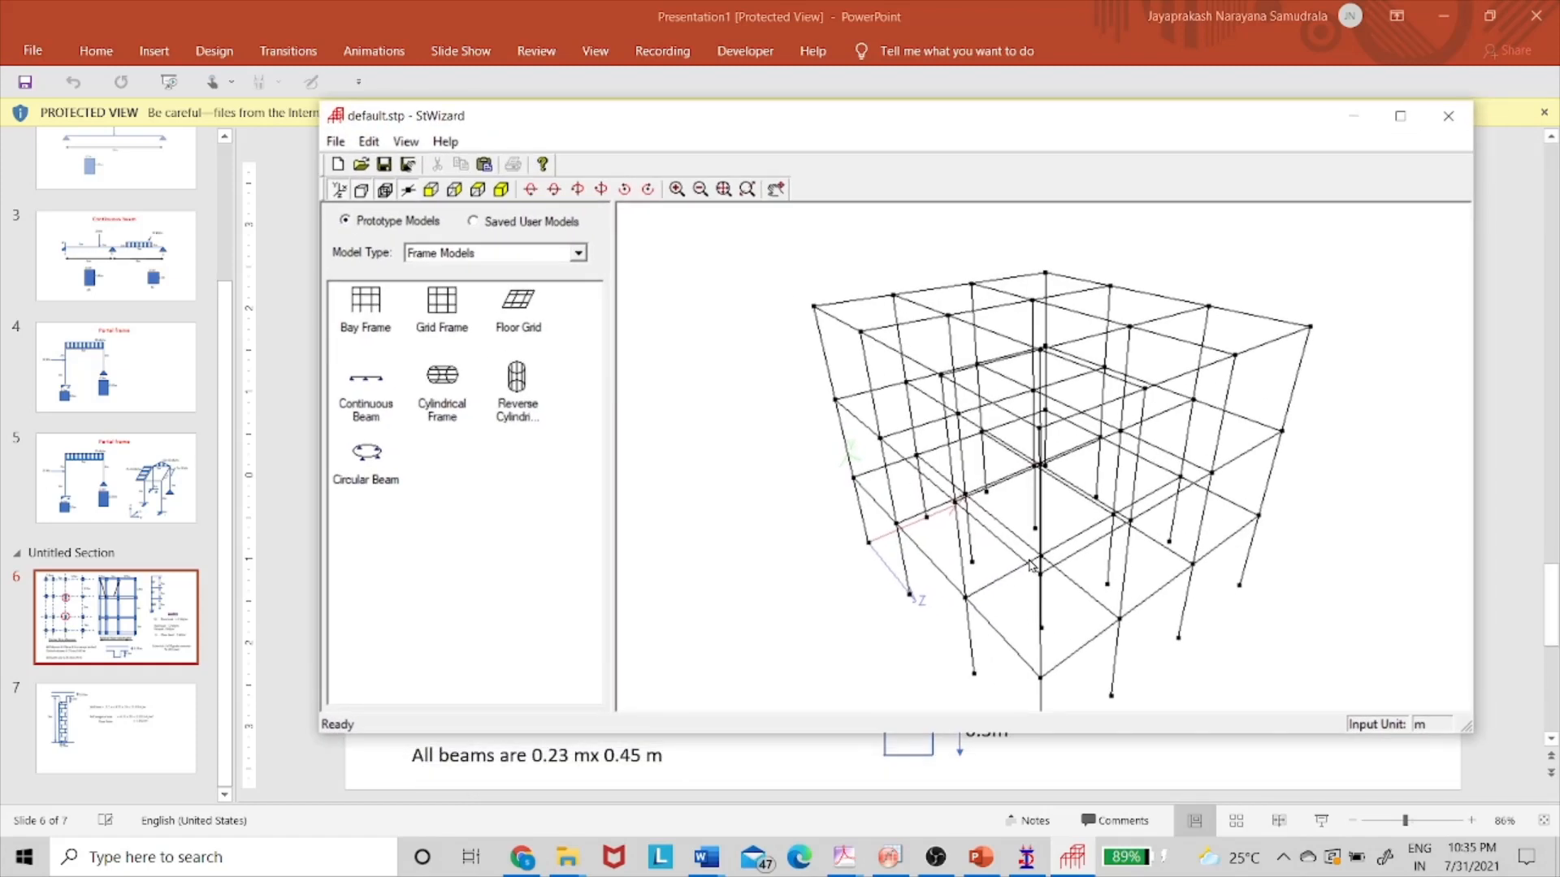
pyautogui.click(335, 142)
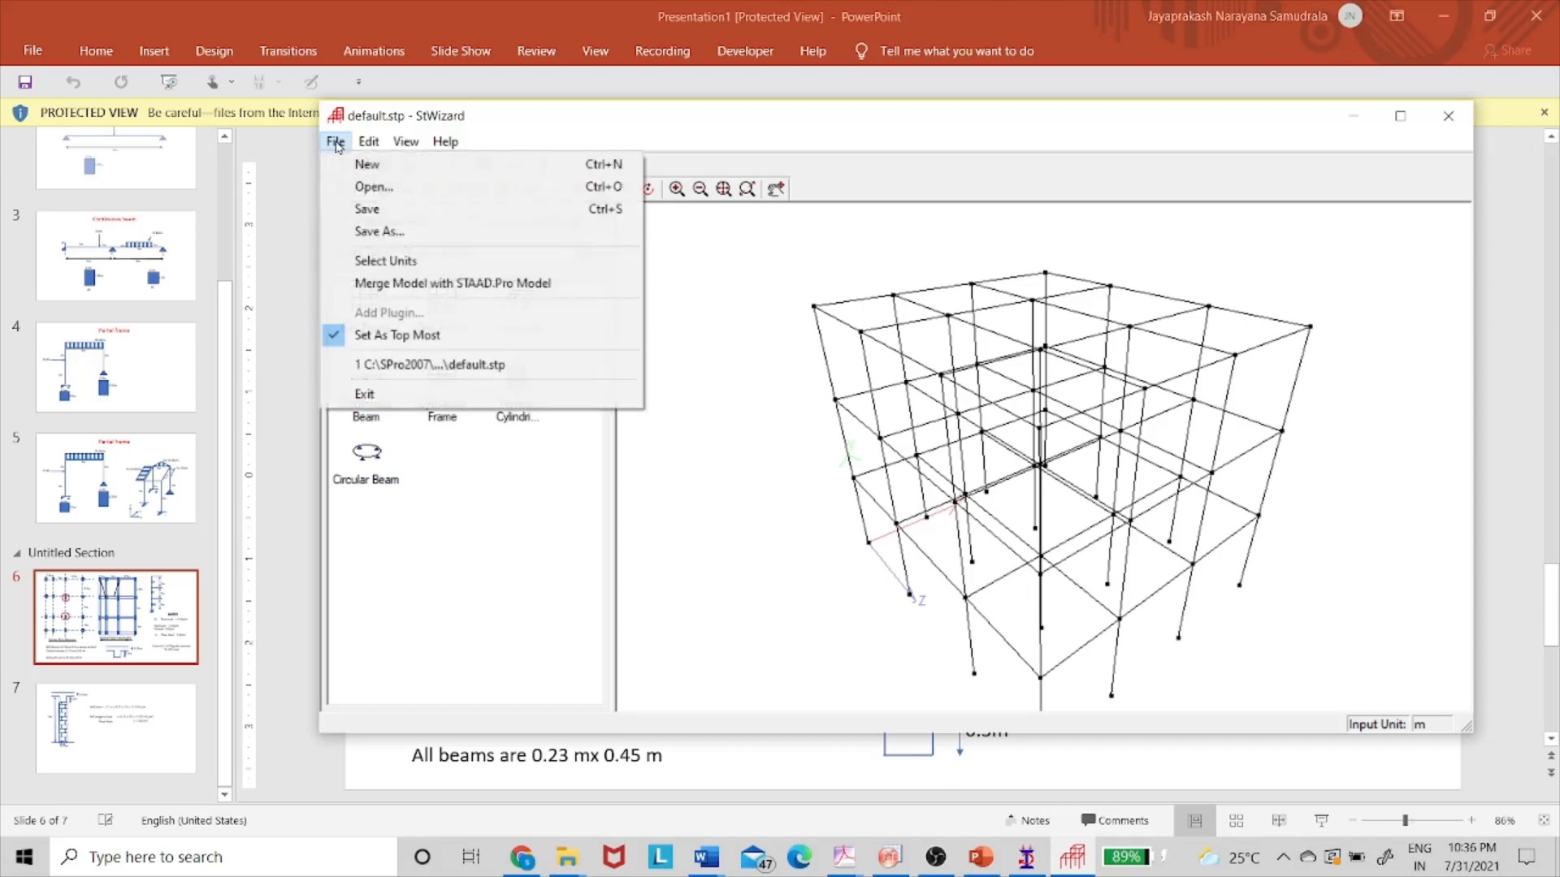
pyautogui.click(426, 283)
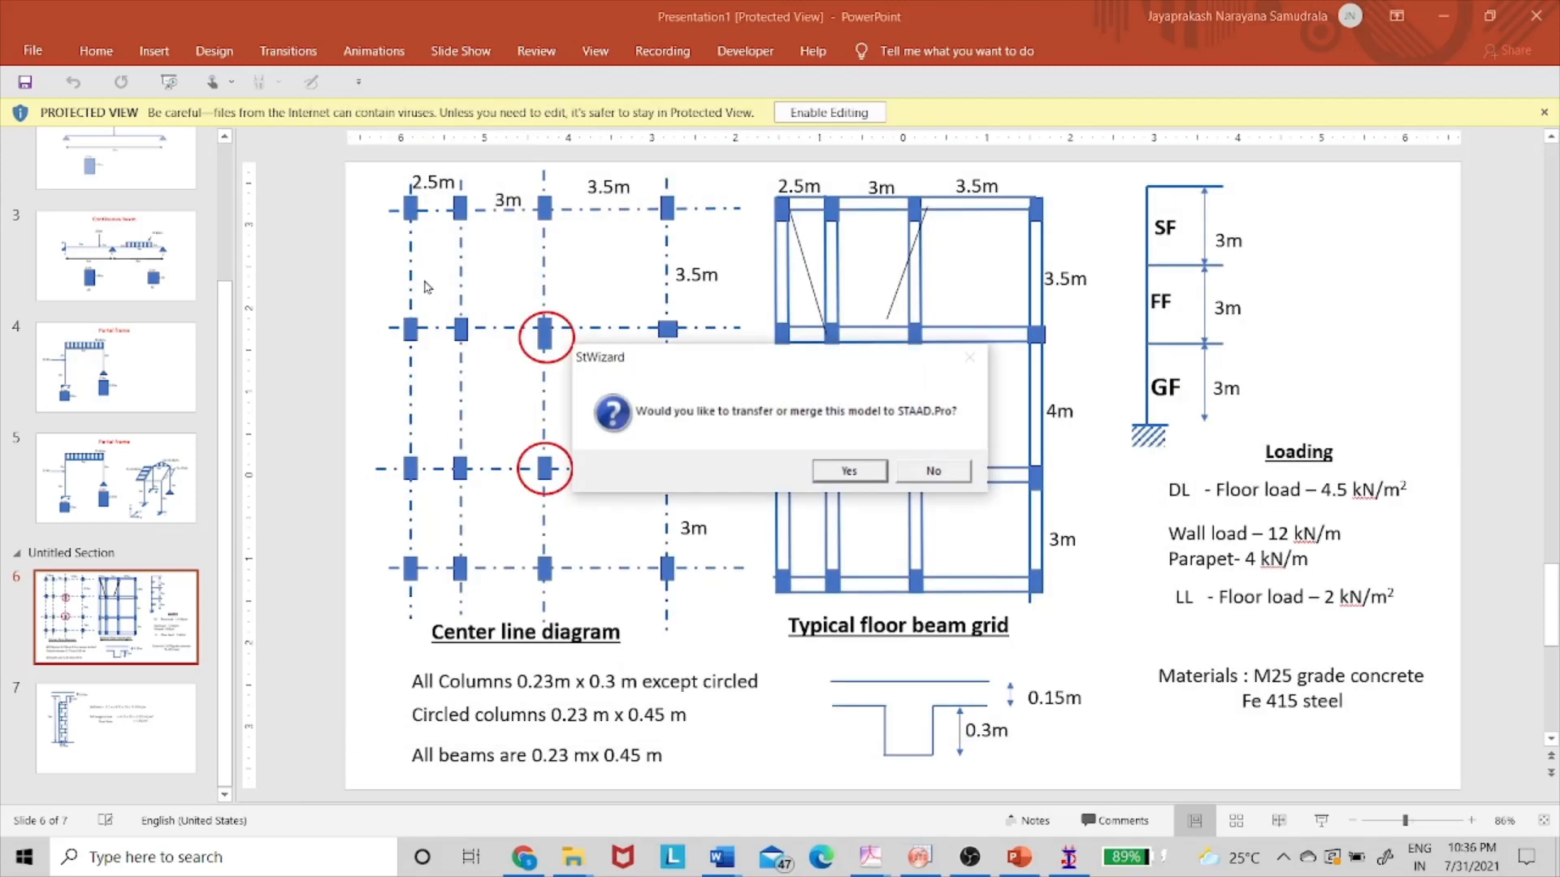
pyautogui.click(853, 477)
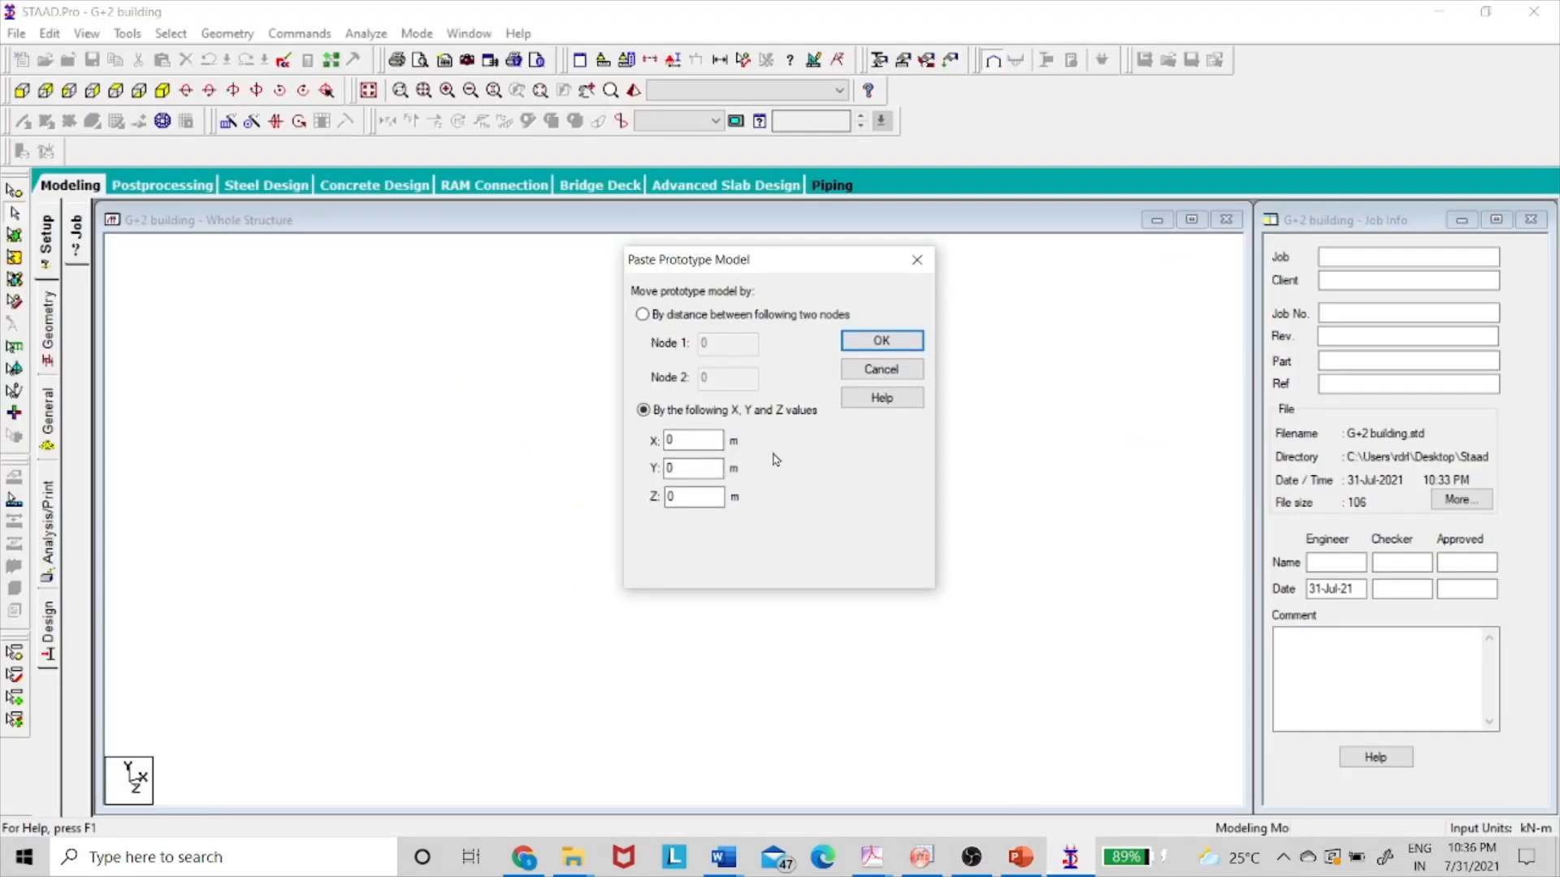
# - Paste the frame at the origin and measure the 3.50, 4.00 and 3.00 m bays along one edge
pyautogui.click(863, 346)
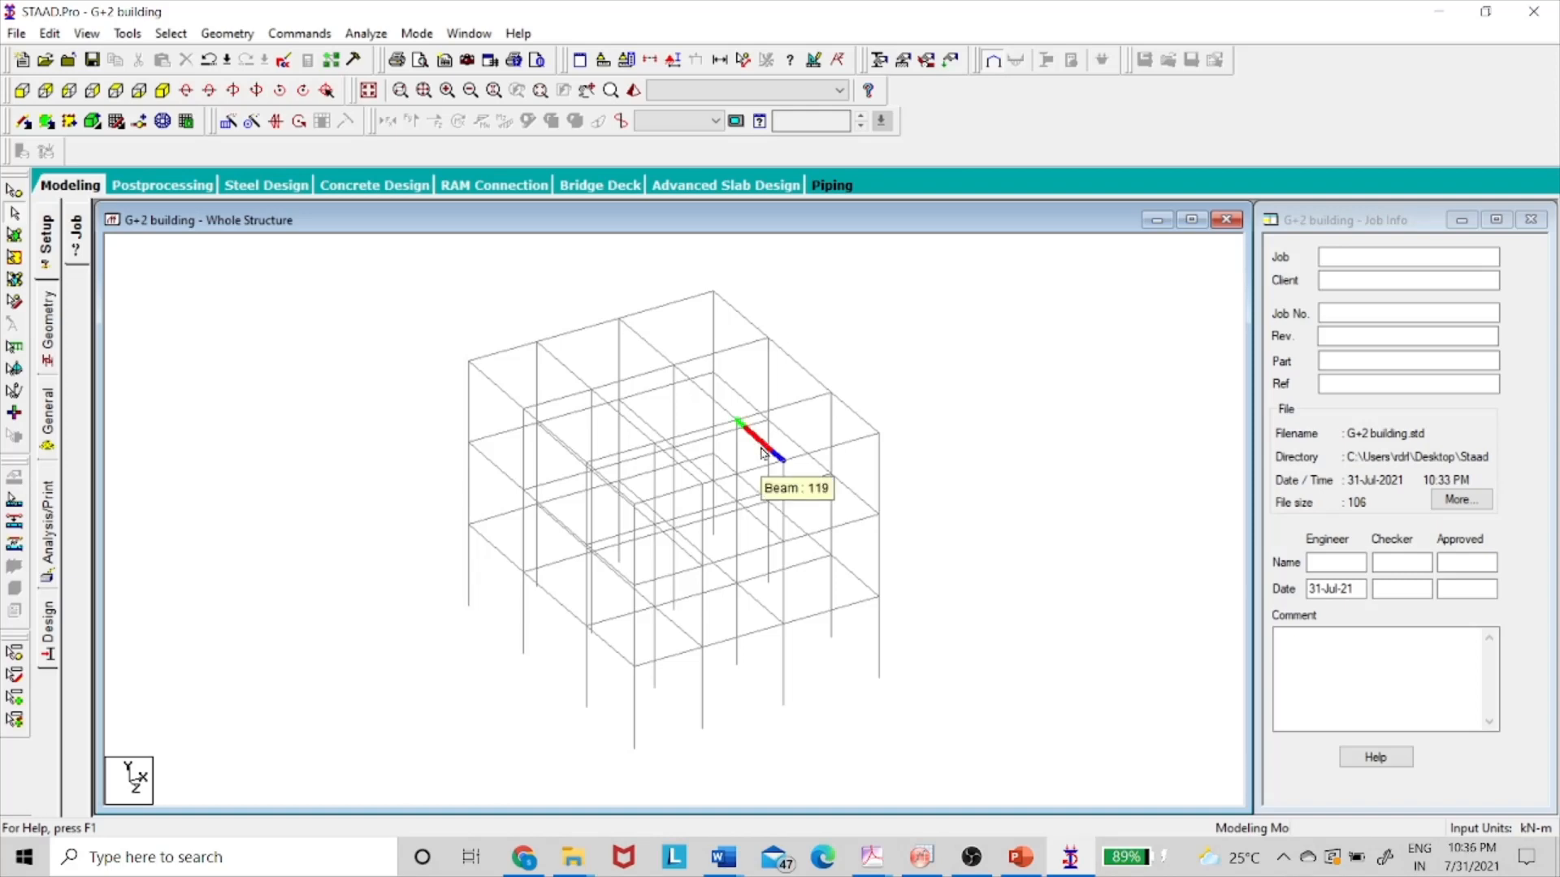
pyautogui.click(744, 62)
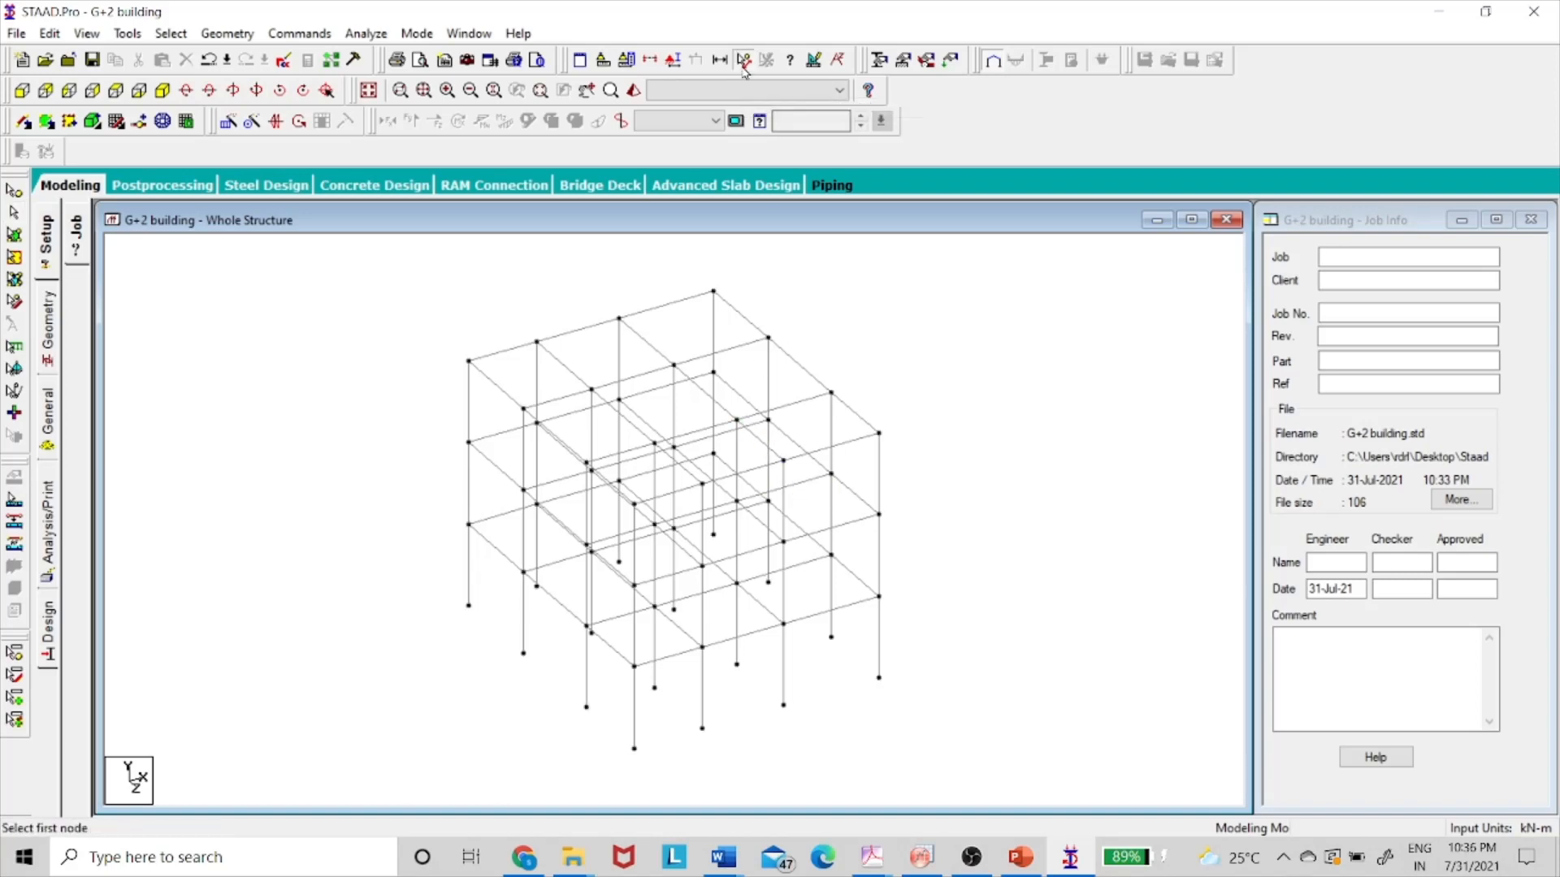
pyautogui.click(468, 605)
pyautogui.click(523, 654)
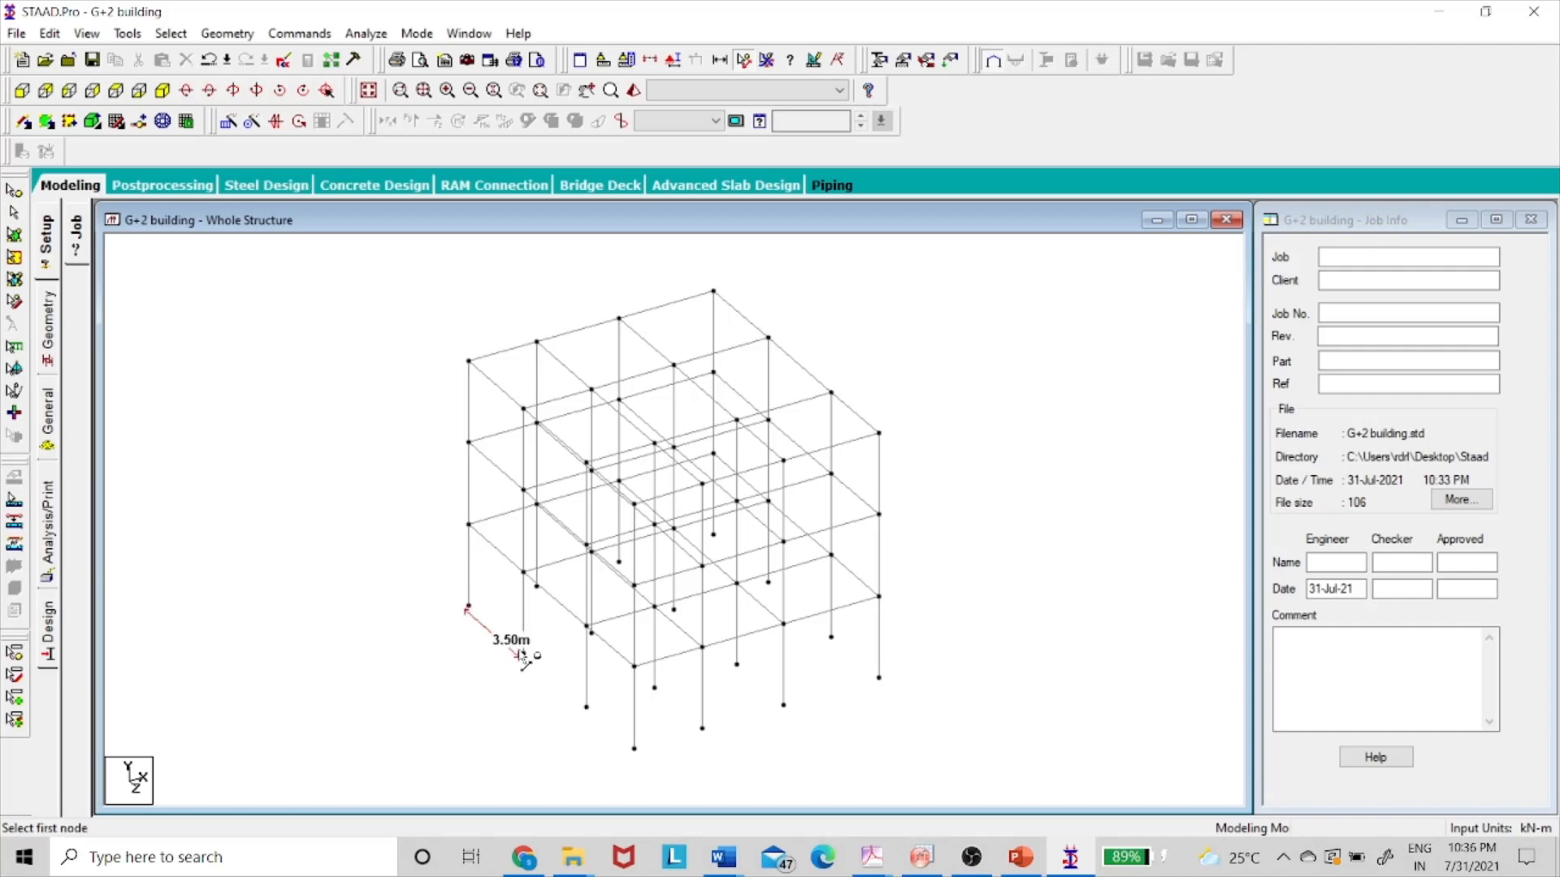
pyautogui.click(586, 708)
pyautogui.click(635, 748)
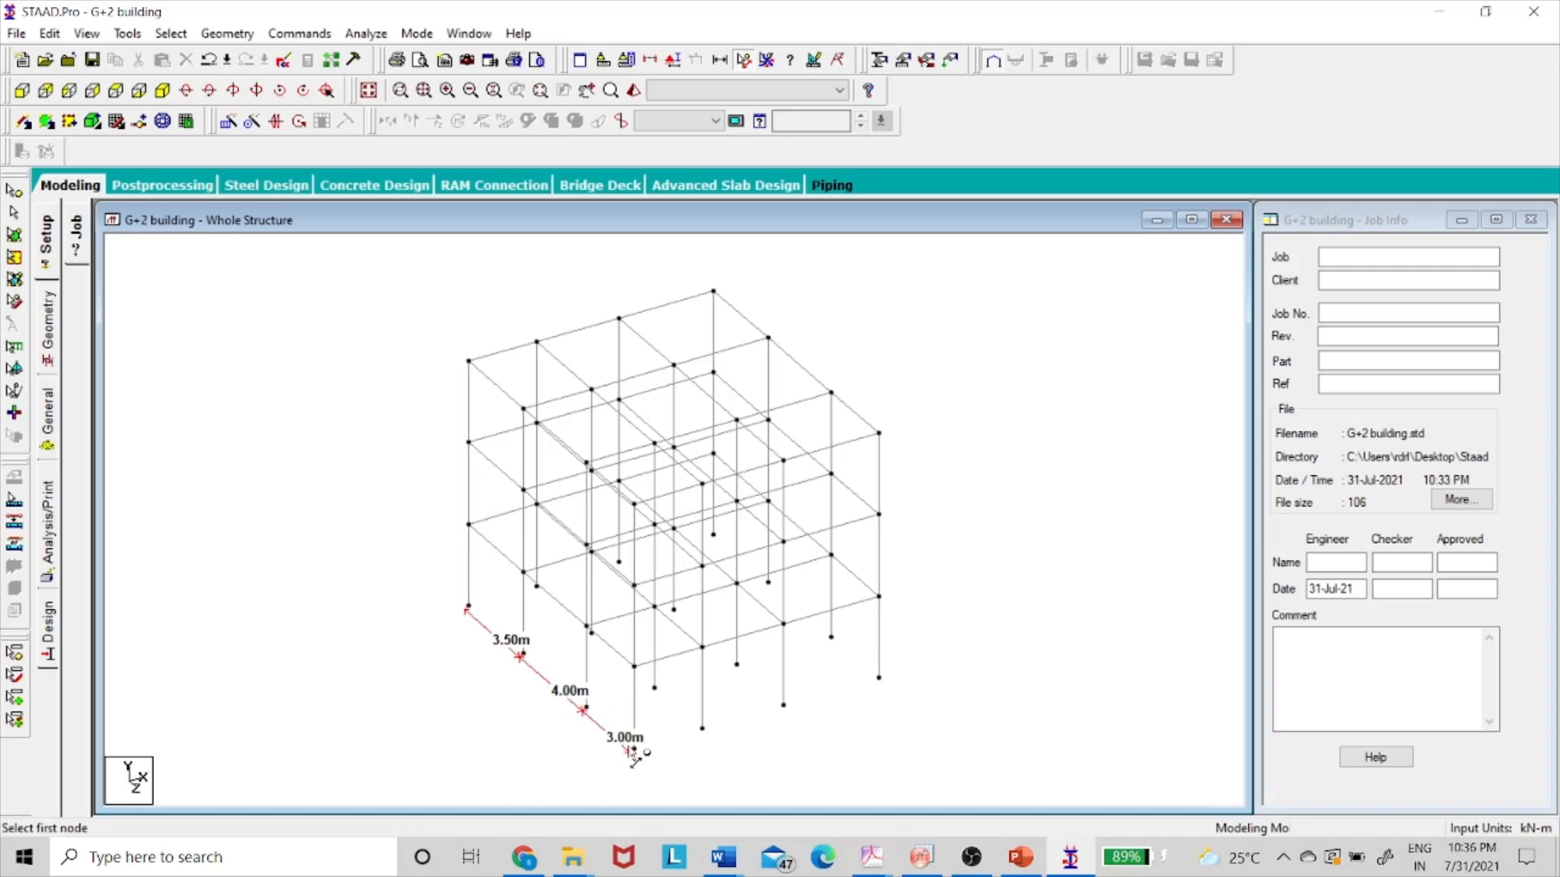
# - Measure the 2.50, 3.00 and 3.50 m bays along the other edge, then remove all distance labels
pyautogui.click(703, 729)
pyautogui.click(703, 730)
pyautogui.click(784, 708)
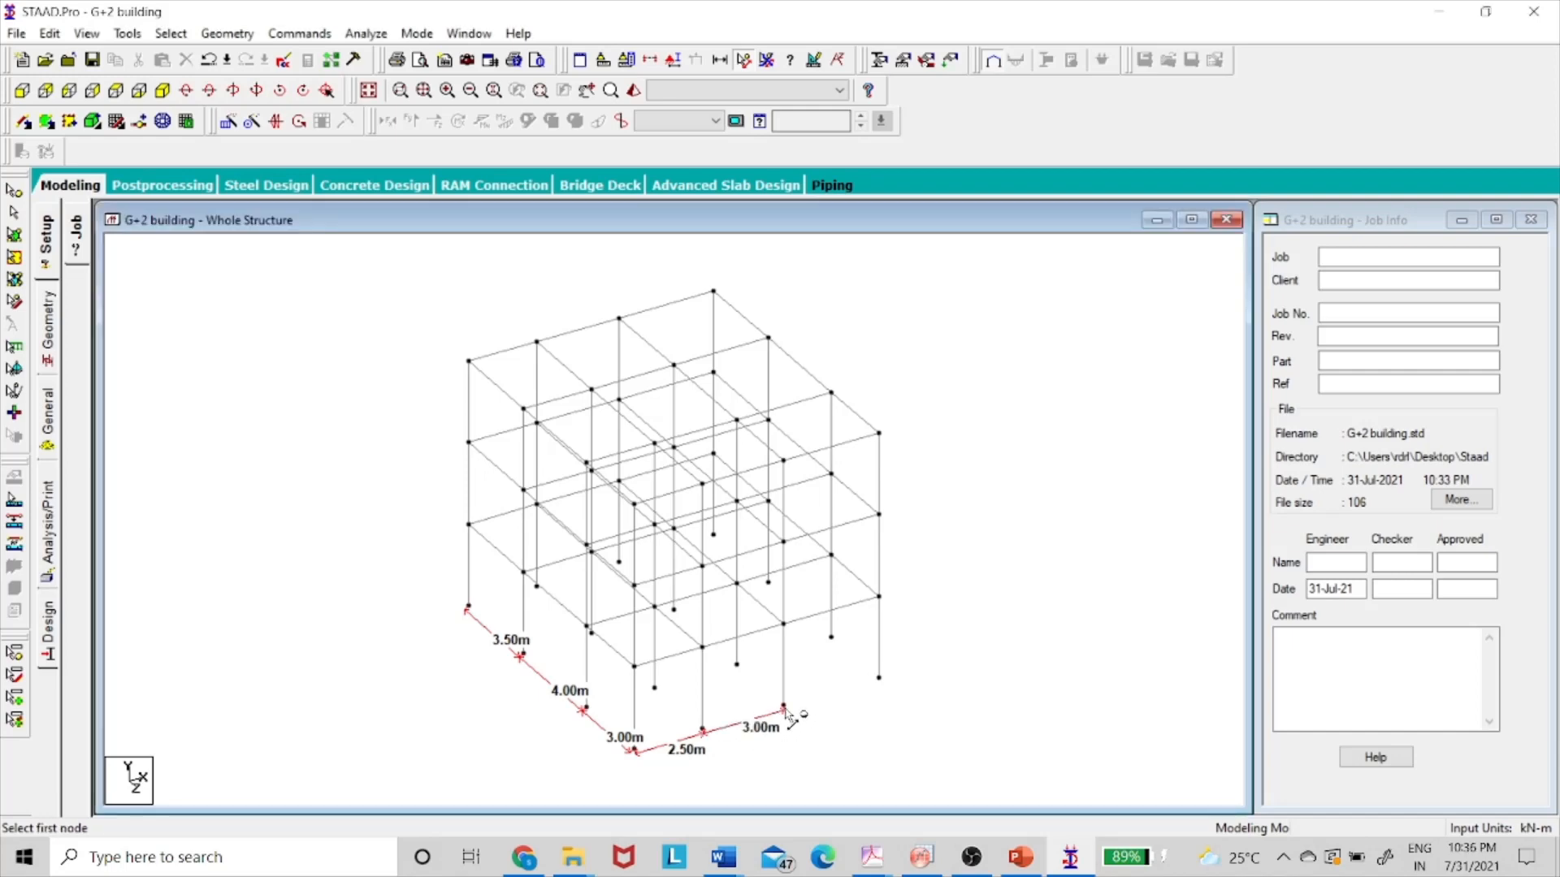
pyautogui.click(785, 708)
pyautogui.click(879, 680)
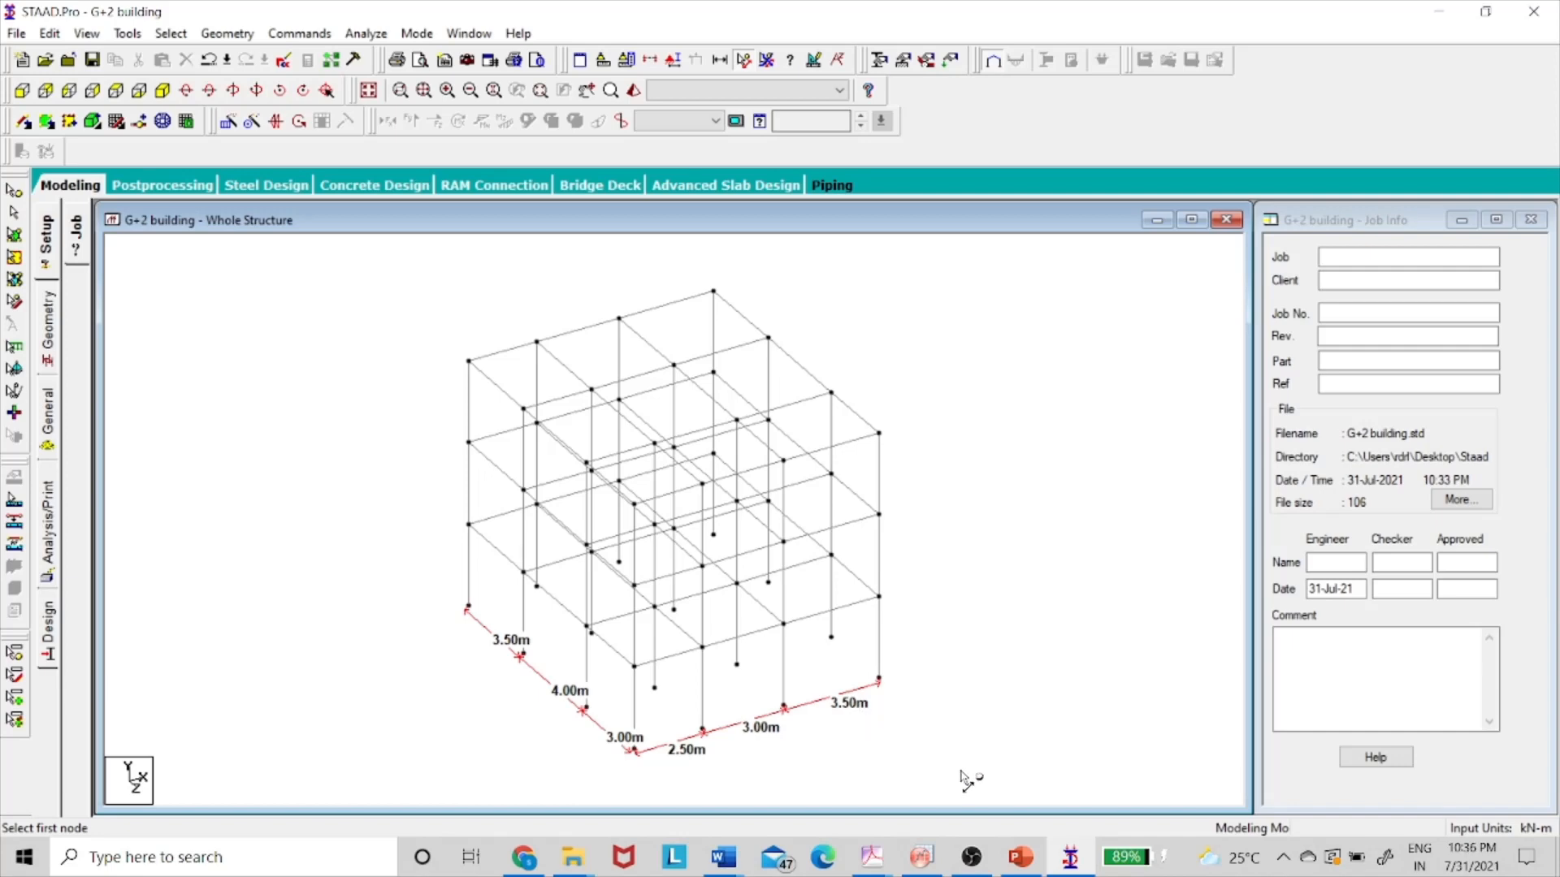
pyautogui.click(766, 62)
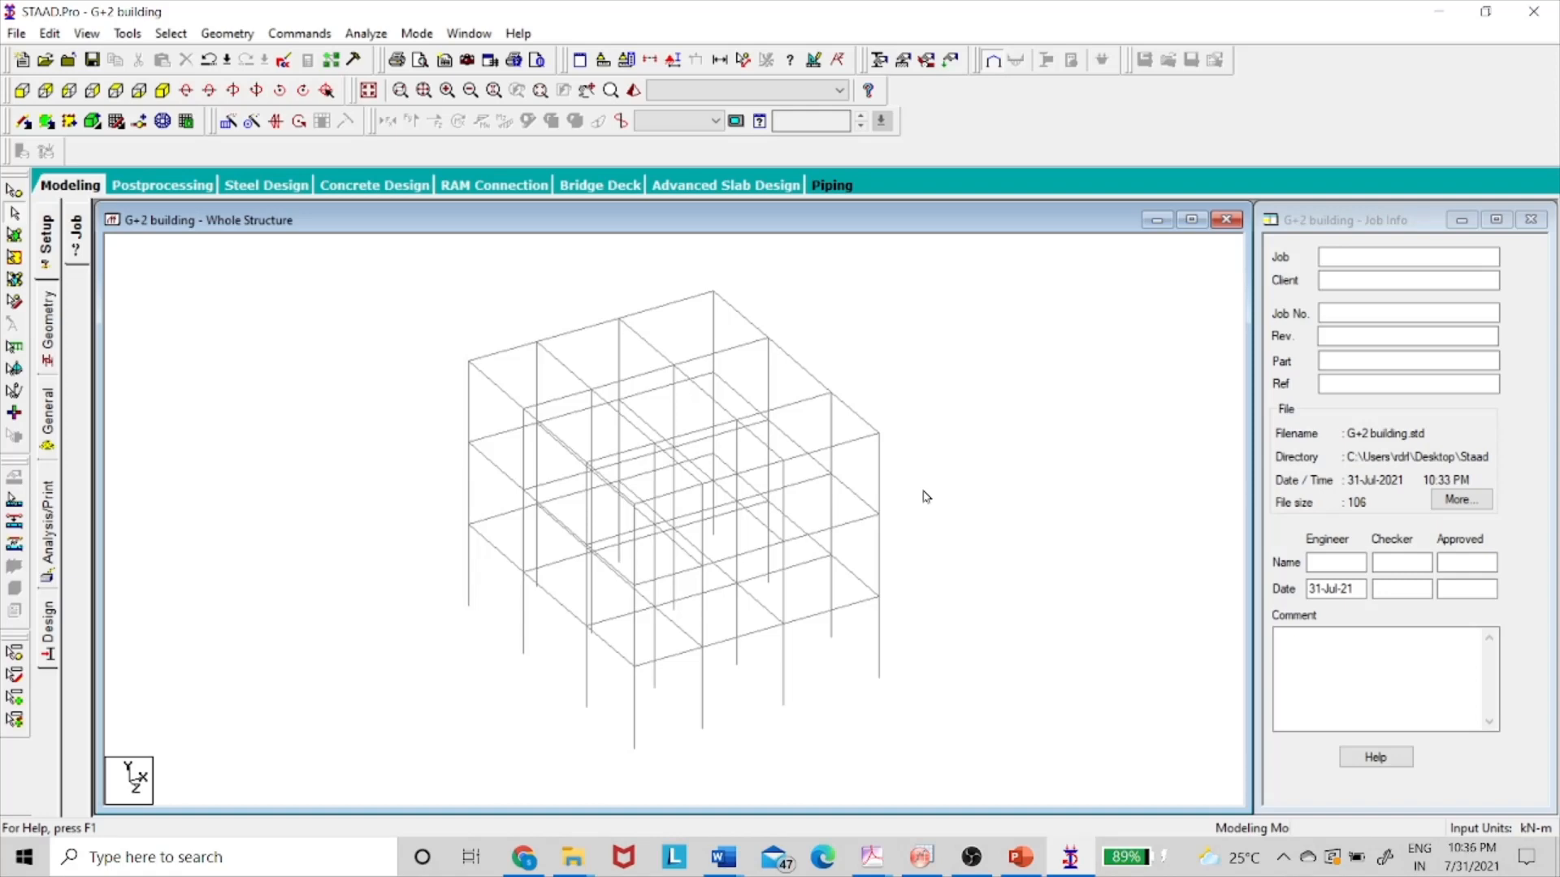
# - Define a rectangular concrete section of 0.23 × 0.30 m
pyautogui.click(45, 412)
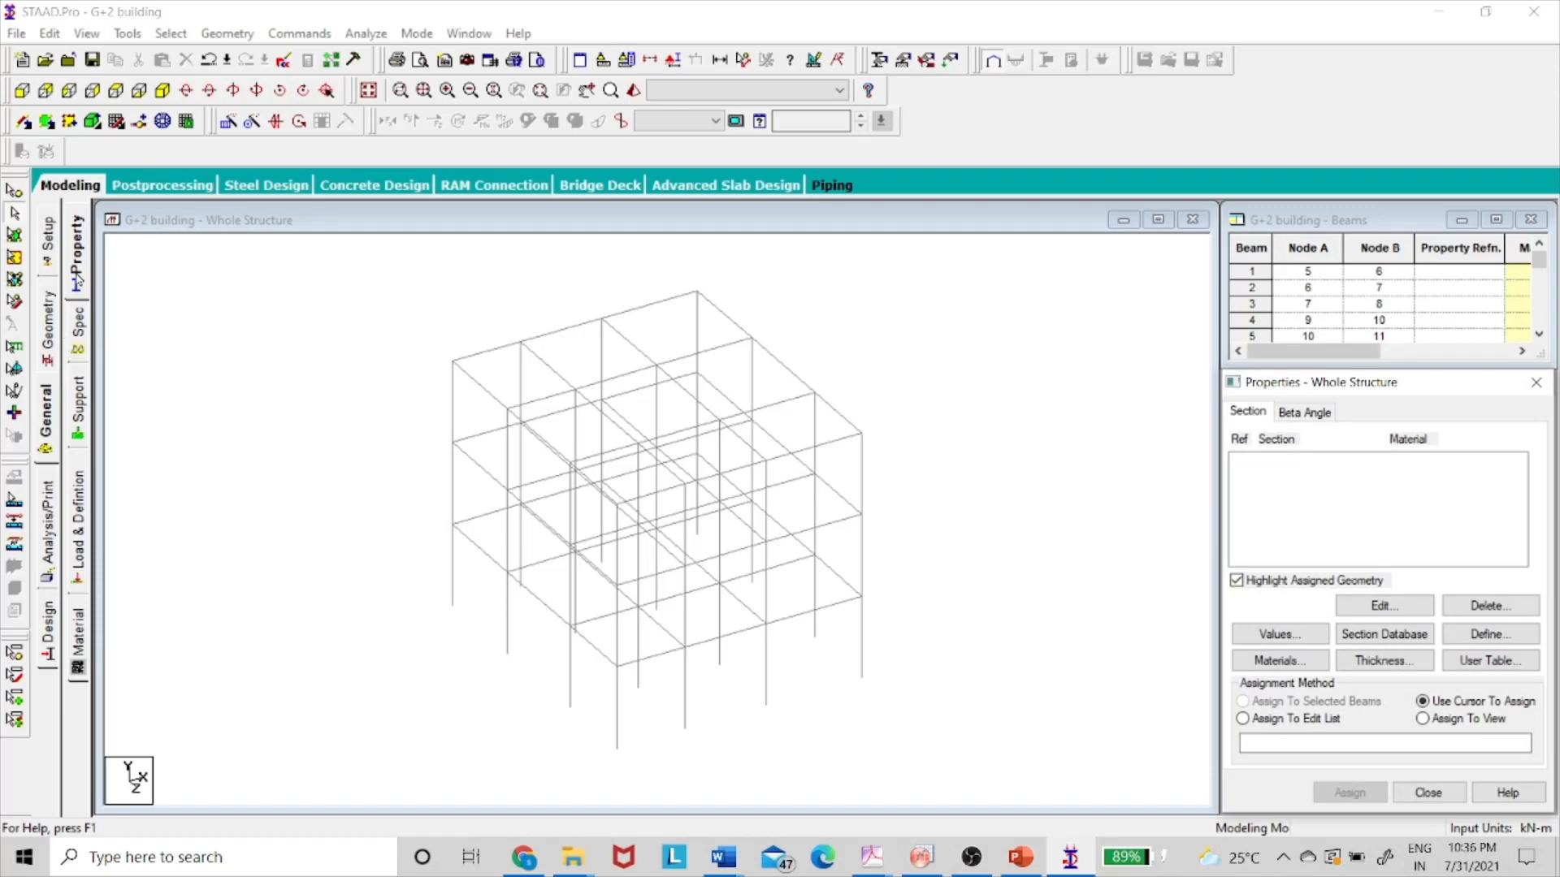
pyautogui.click(1491, 635)
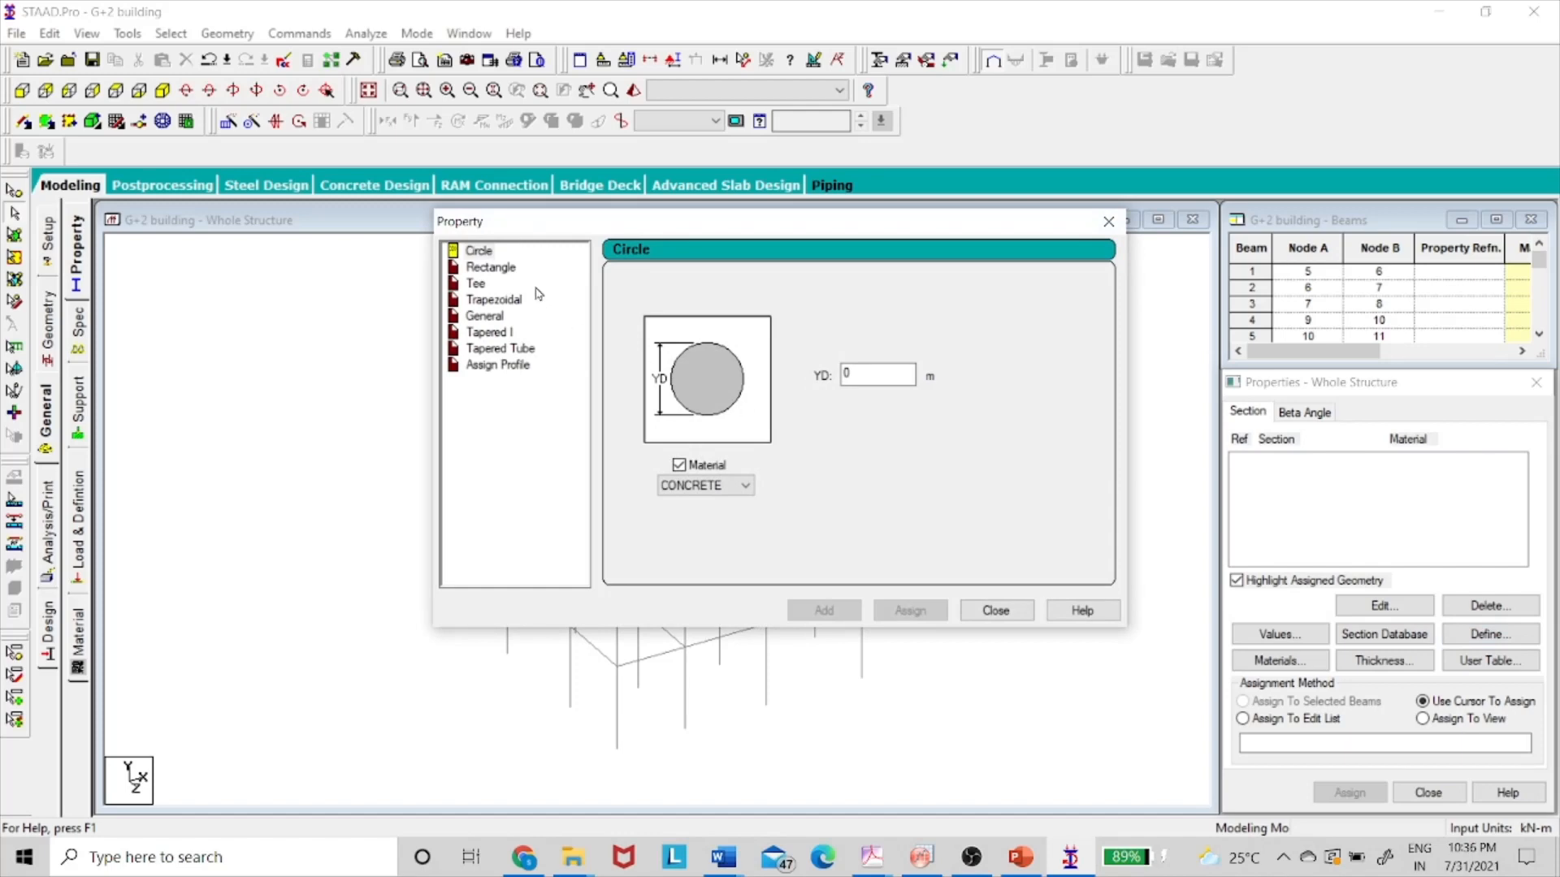
pyautogui.click(497, 268)
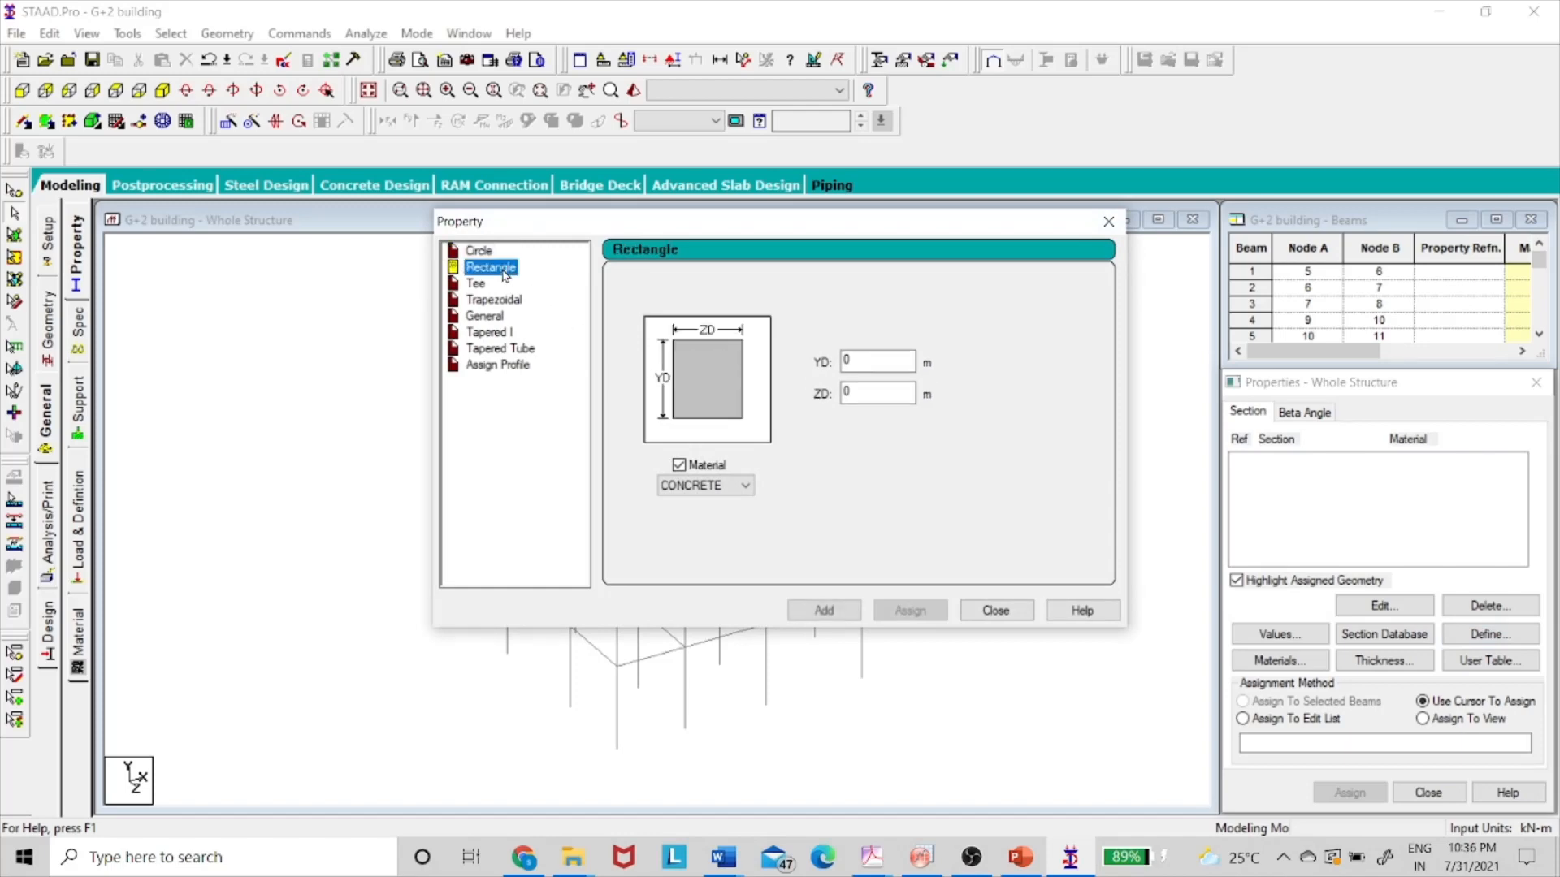
pyautogui.click(1016, 857)
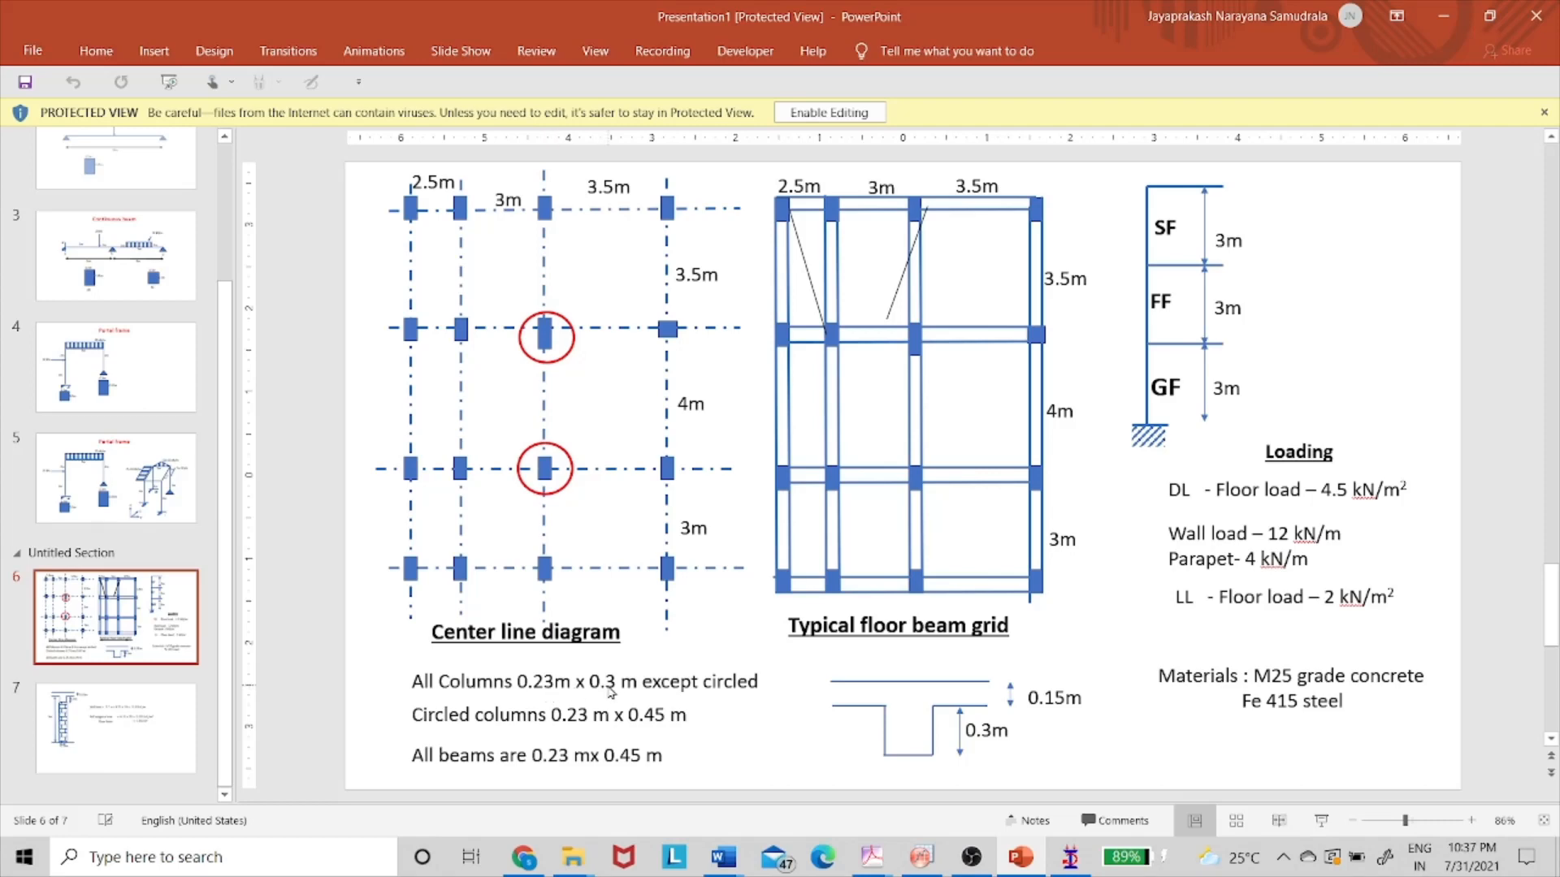
pyautogui.hotkey('alt', 'Tab')
pyautogui.click(876, 357)
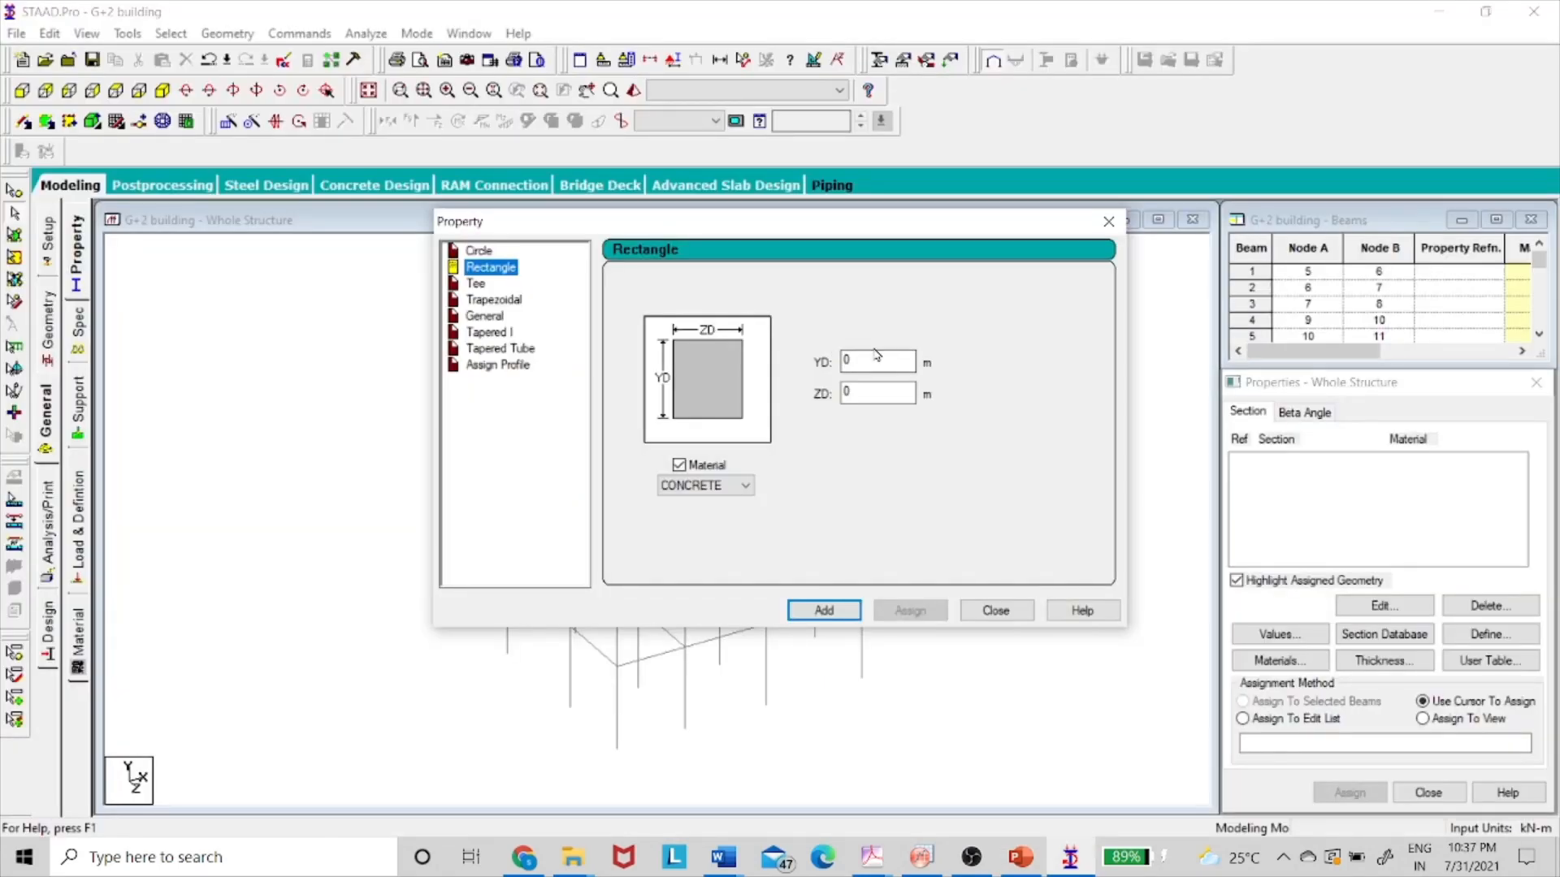
pyautogui.write('0.23')
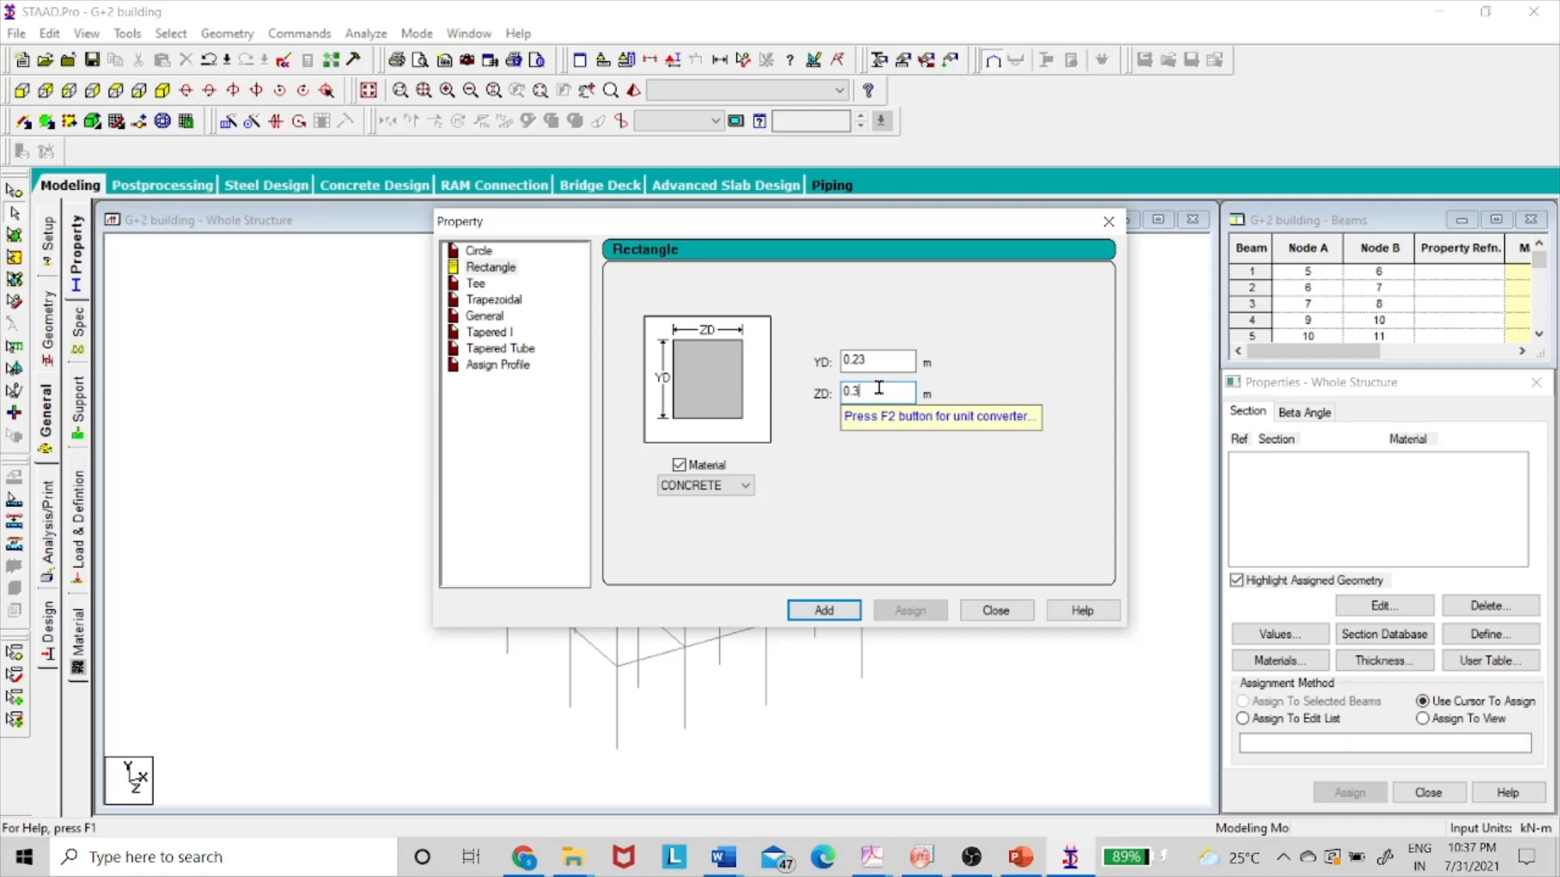
pyautogui.click(840, 615)
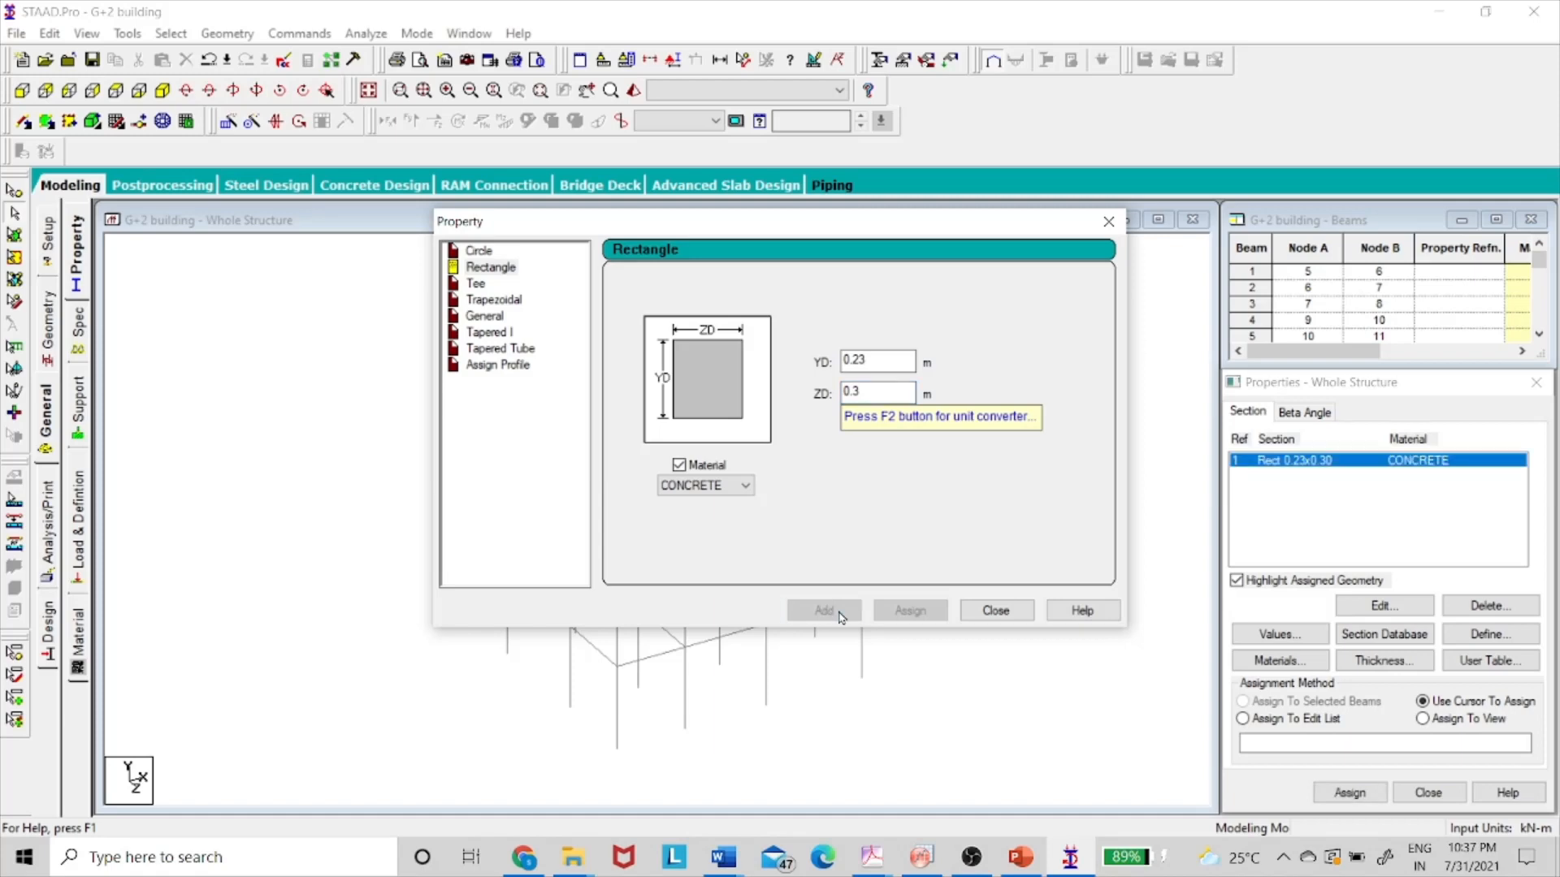
# - Add a second rectangular section of 0.23 × 0.45 m
pyautogui.click(1021, 857)
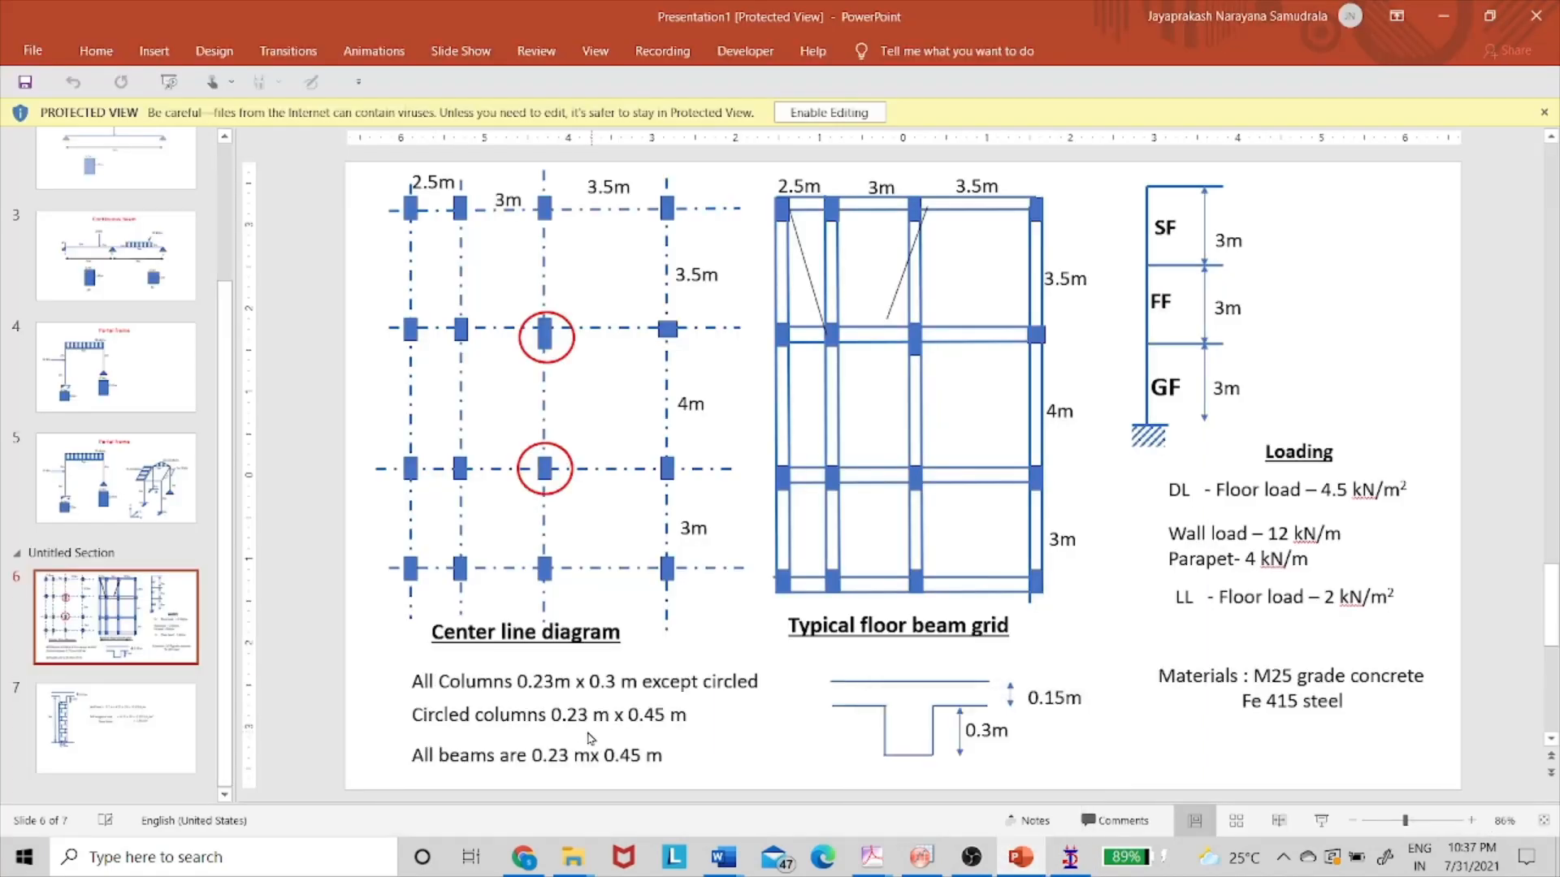
pyautogui.hotkey('alt', 'Tab')
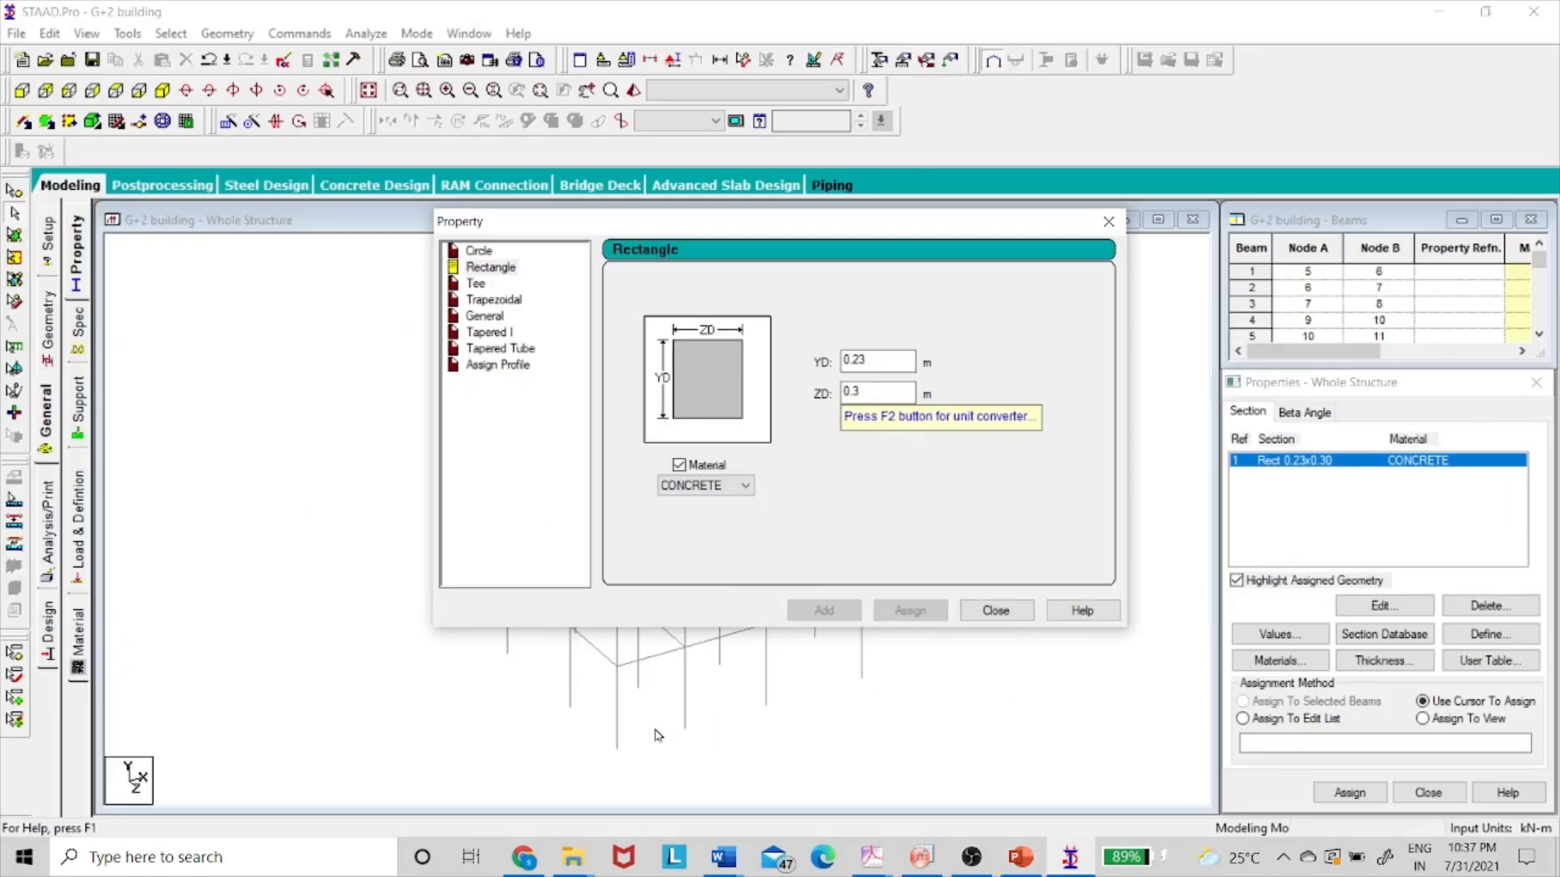
pyautogui.click(876, 393)
pyautogui.write('.45')
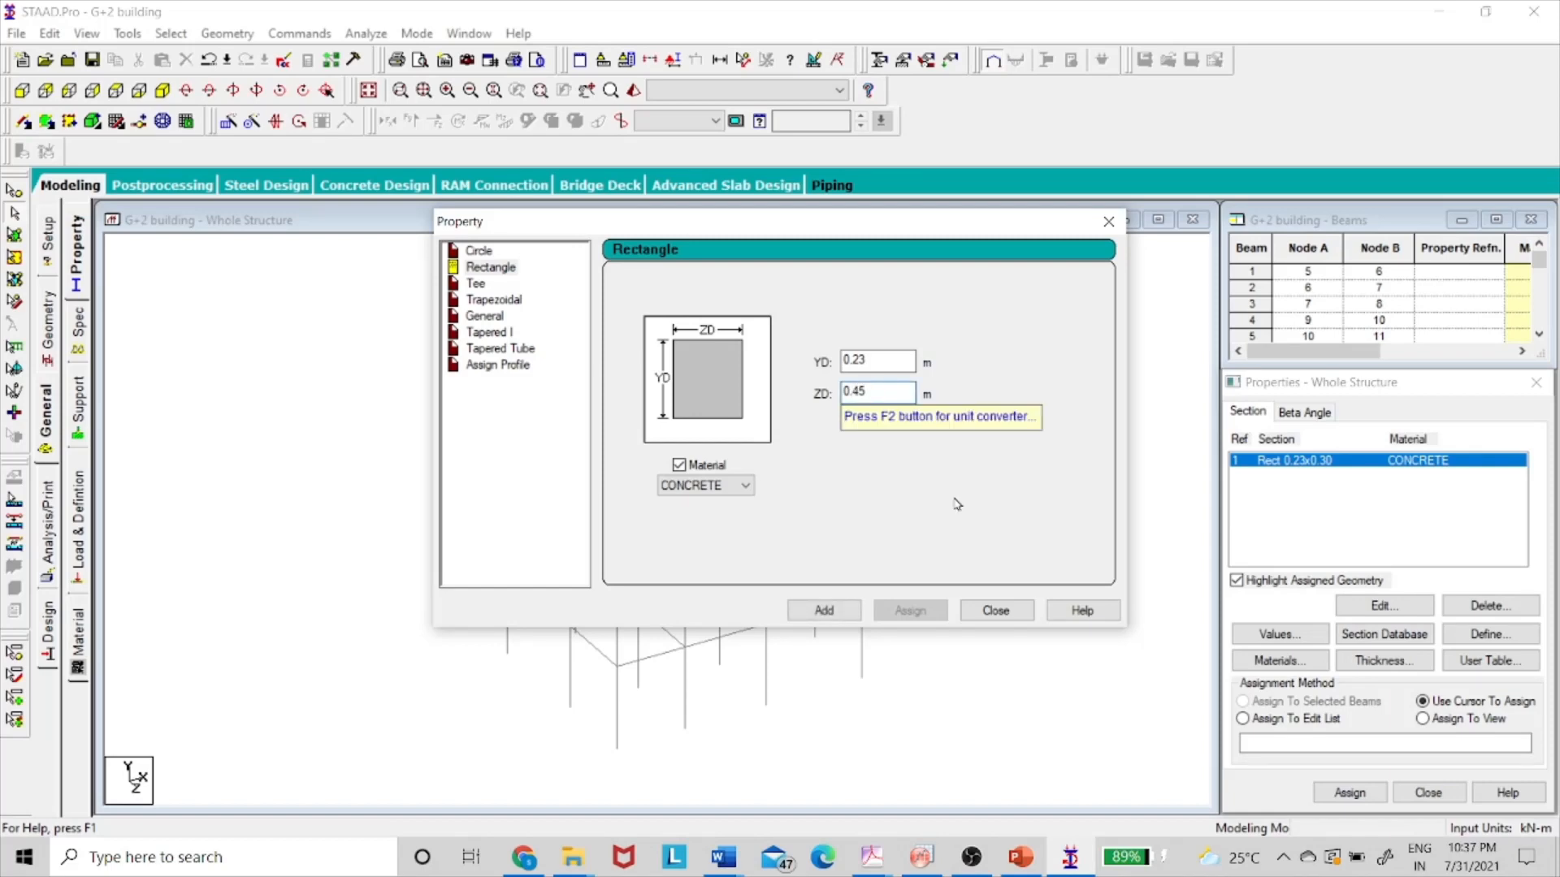
pyautogui.click(828, 613)
# - Add the 0.45 × 0.23 m beam section and close the property definition dialog
pyautogui.hotkey('alt', 'Tab')
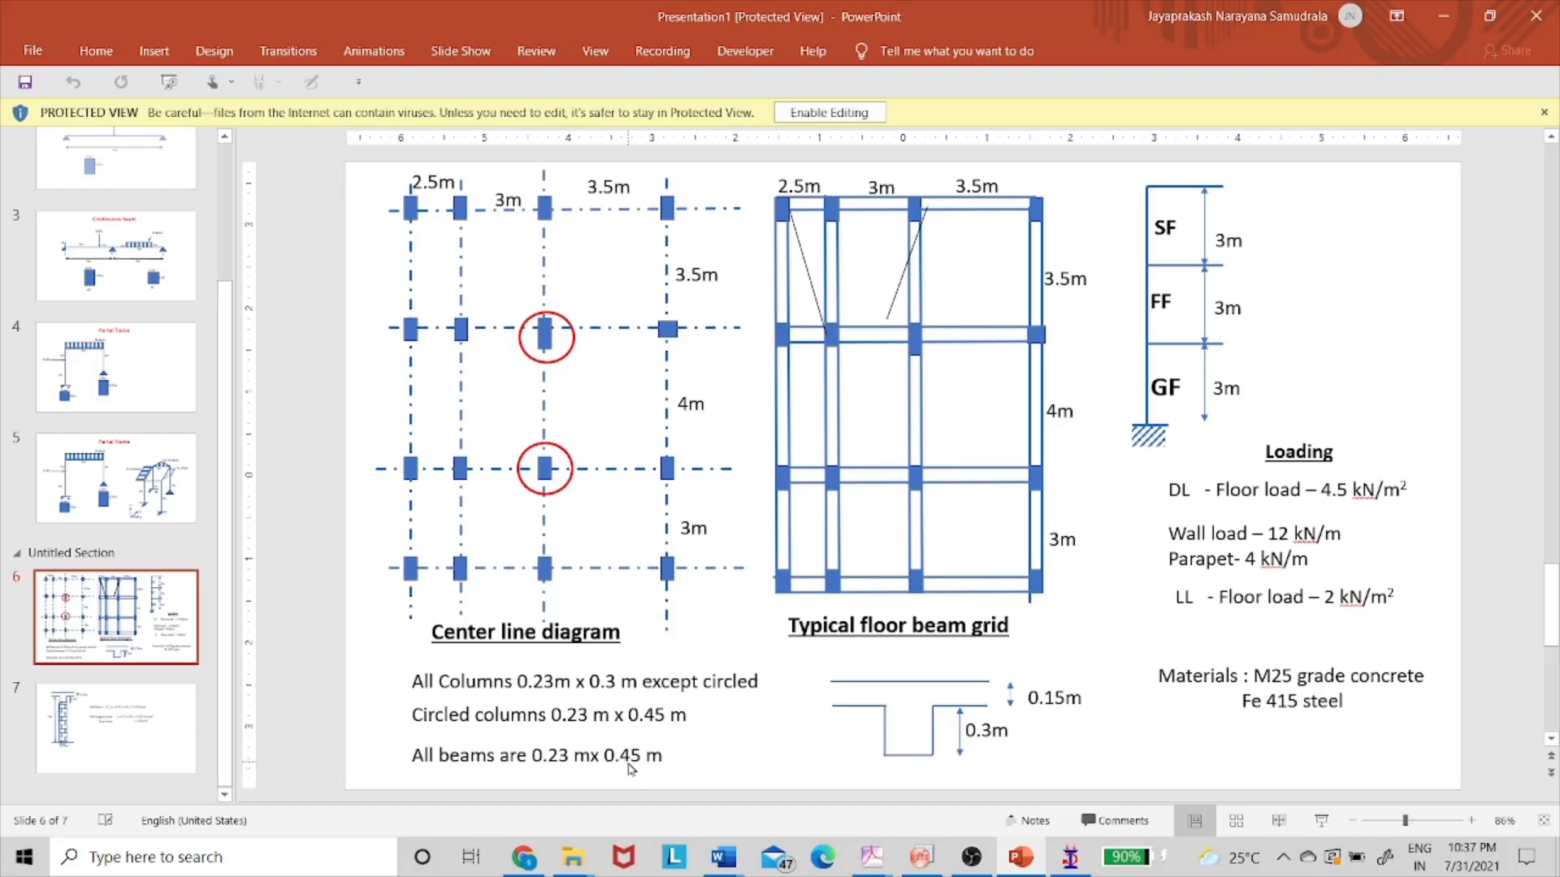
pyautogui.hotkey('alt', 'Tab')
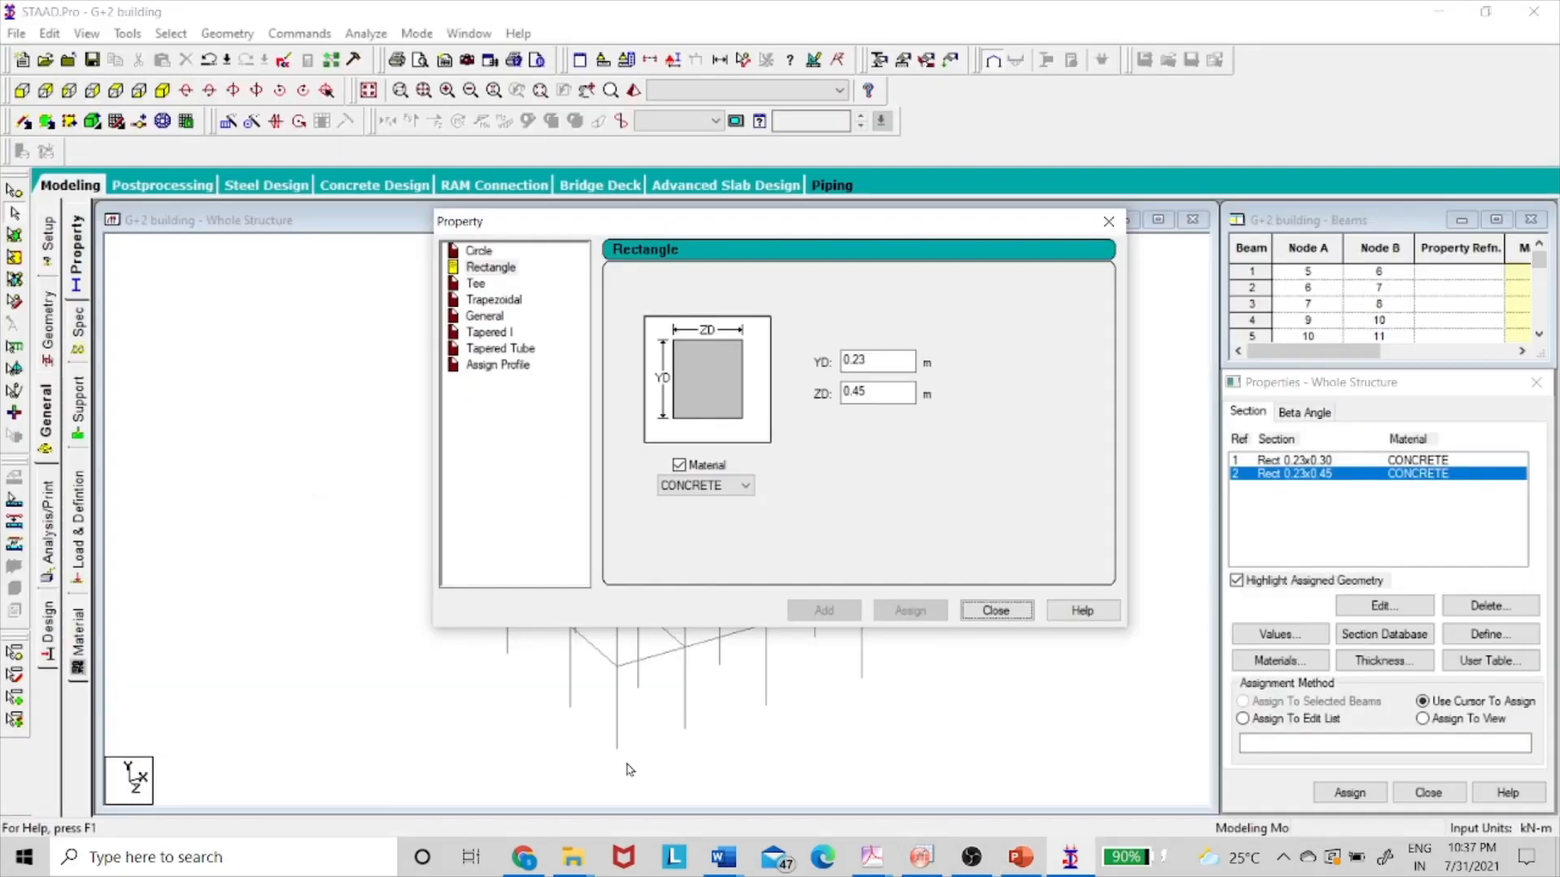
pyautogui.click(865, 363)
pyautogui.press('BackSpace')
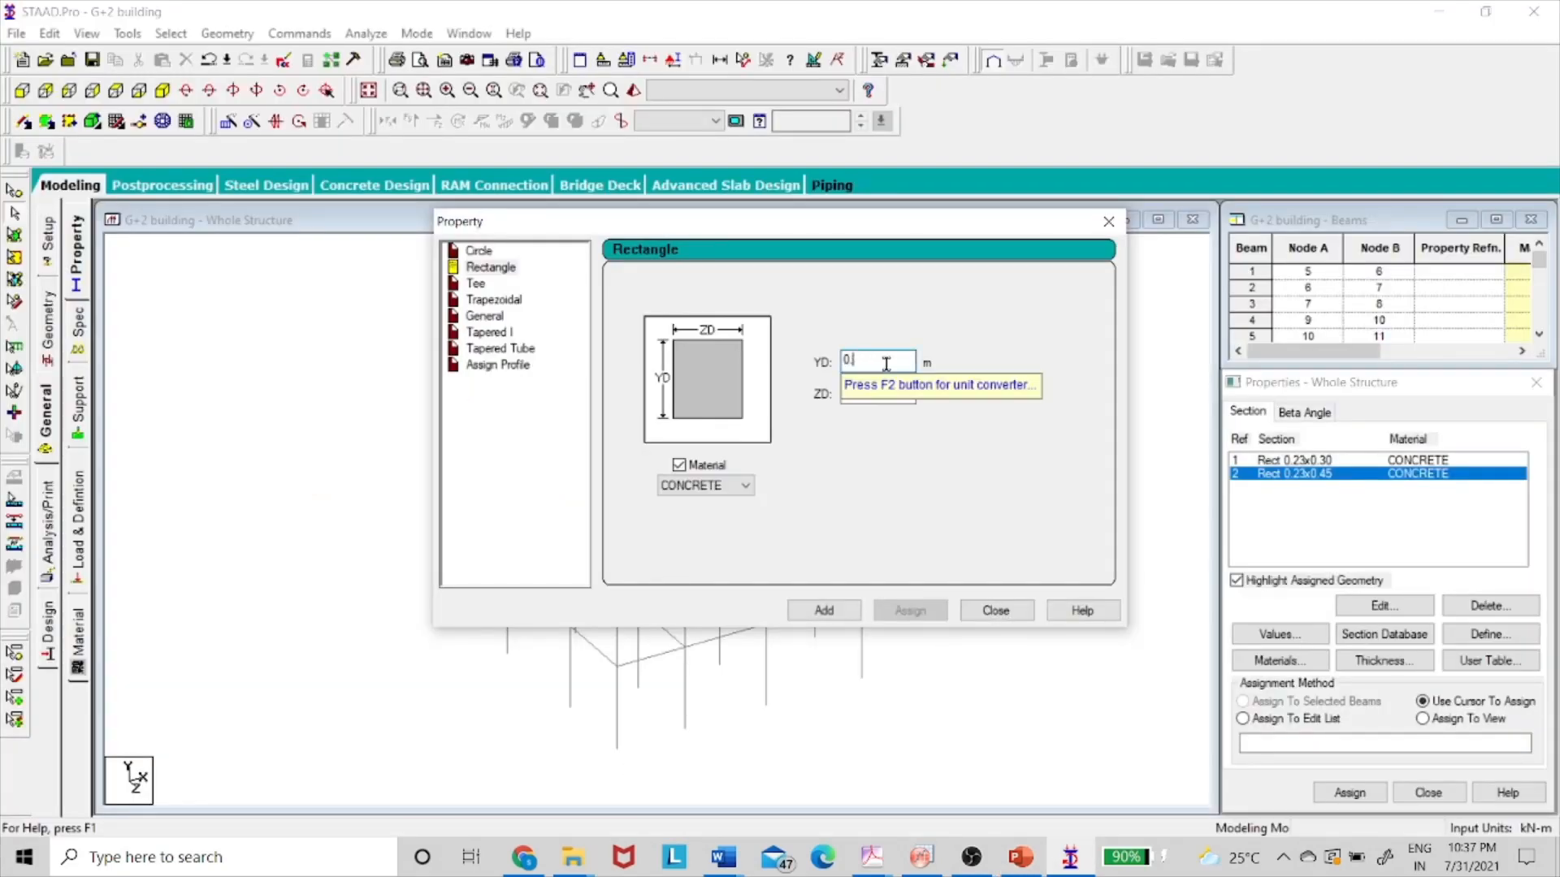
pyautogui.write('45')
pyautogui.click(870, 394)
pyautogui.write('0.45')
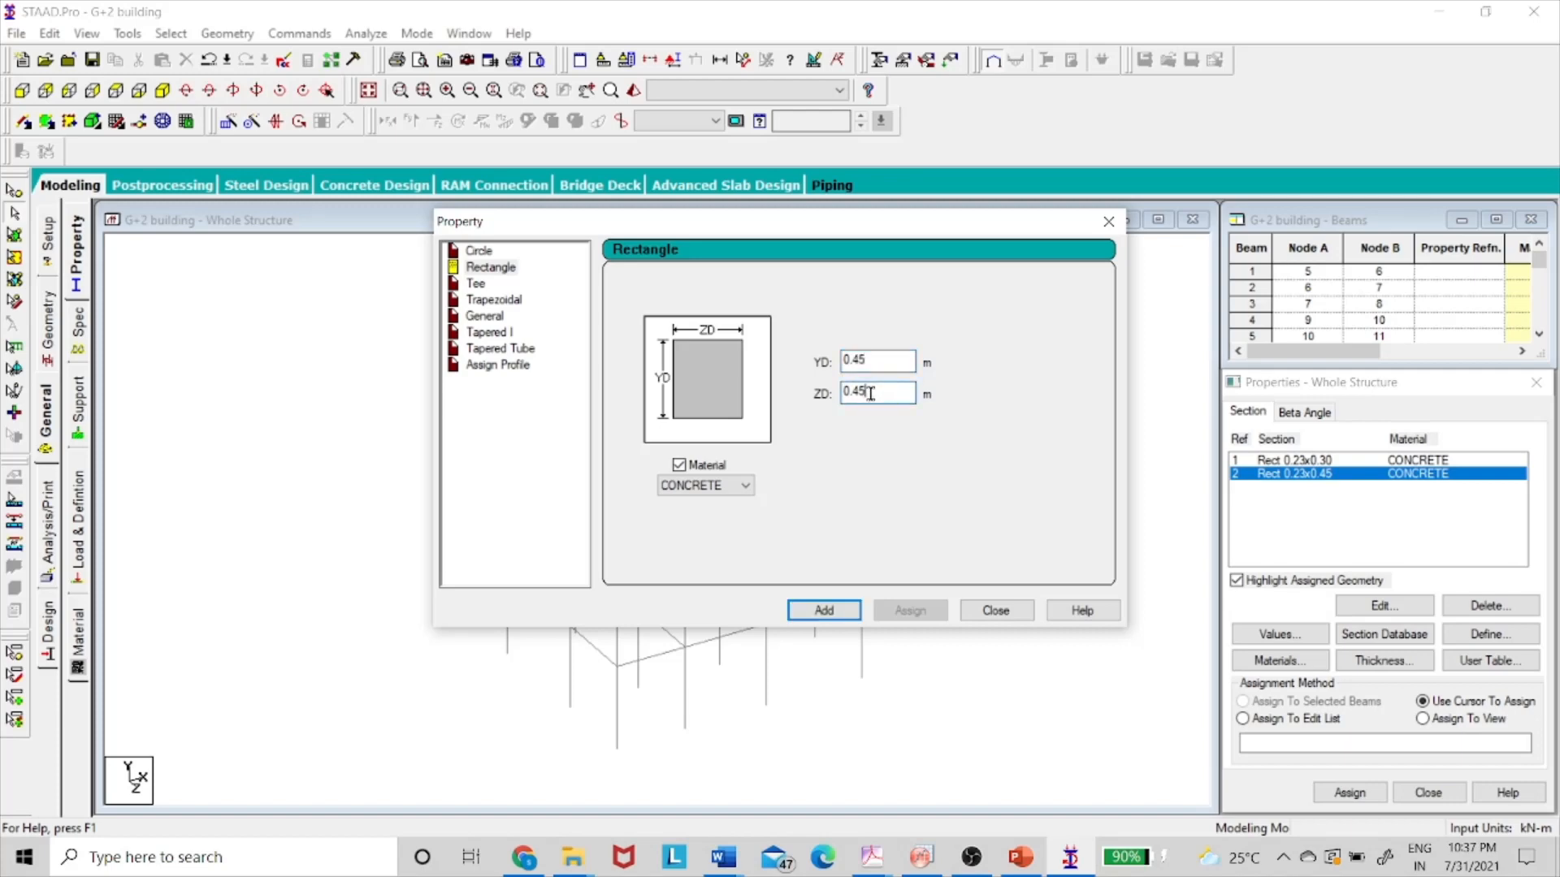
pyautogui.press('BackSpace')
pyautogui.press('BackSpace')
pyautogui.write('2')
pyautogui.click(813, 610)
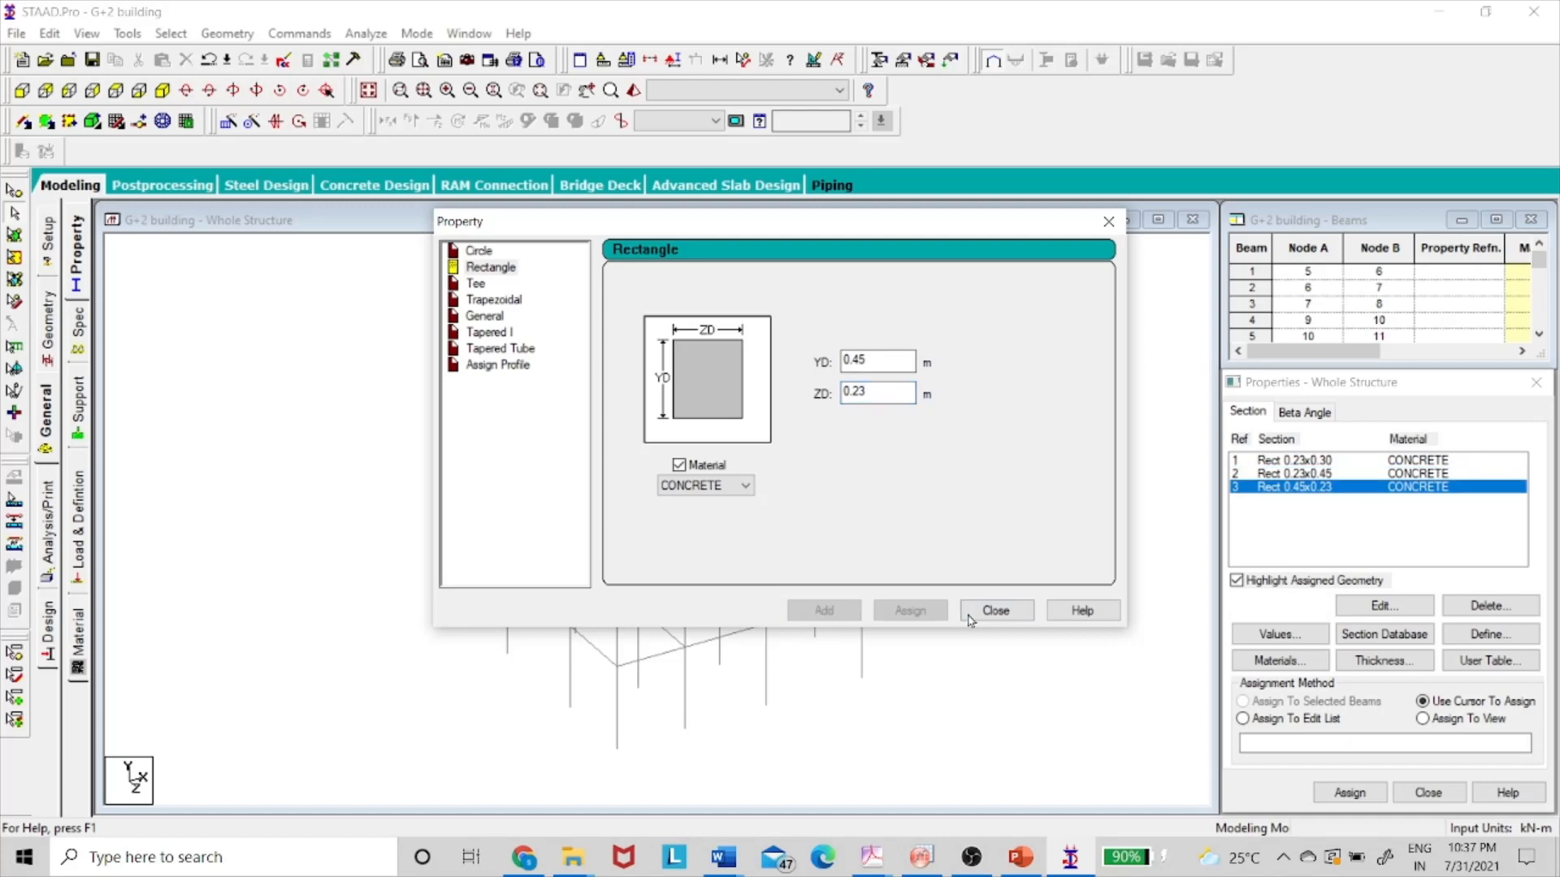
pyautogui.click(996, 611)
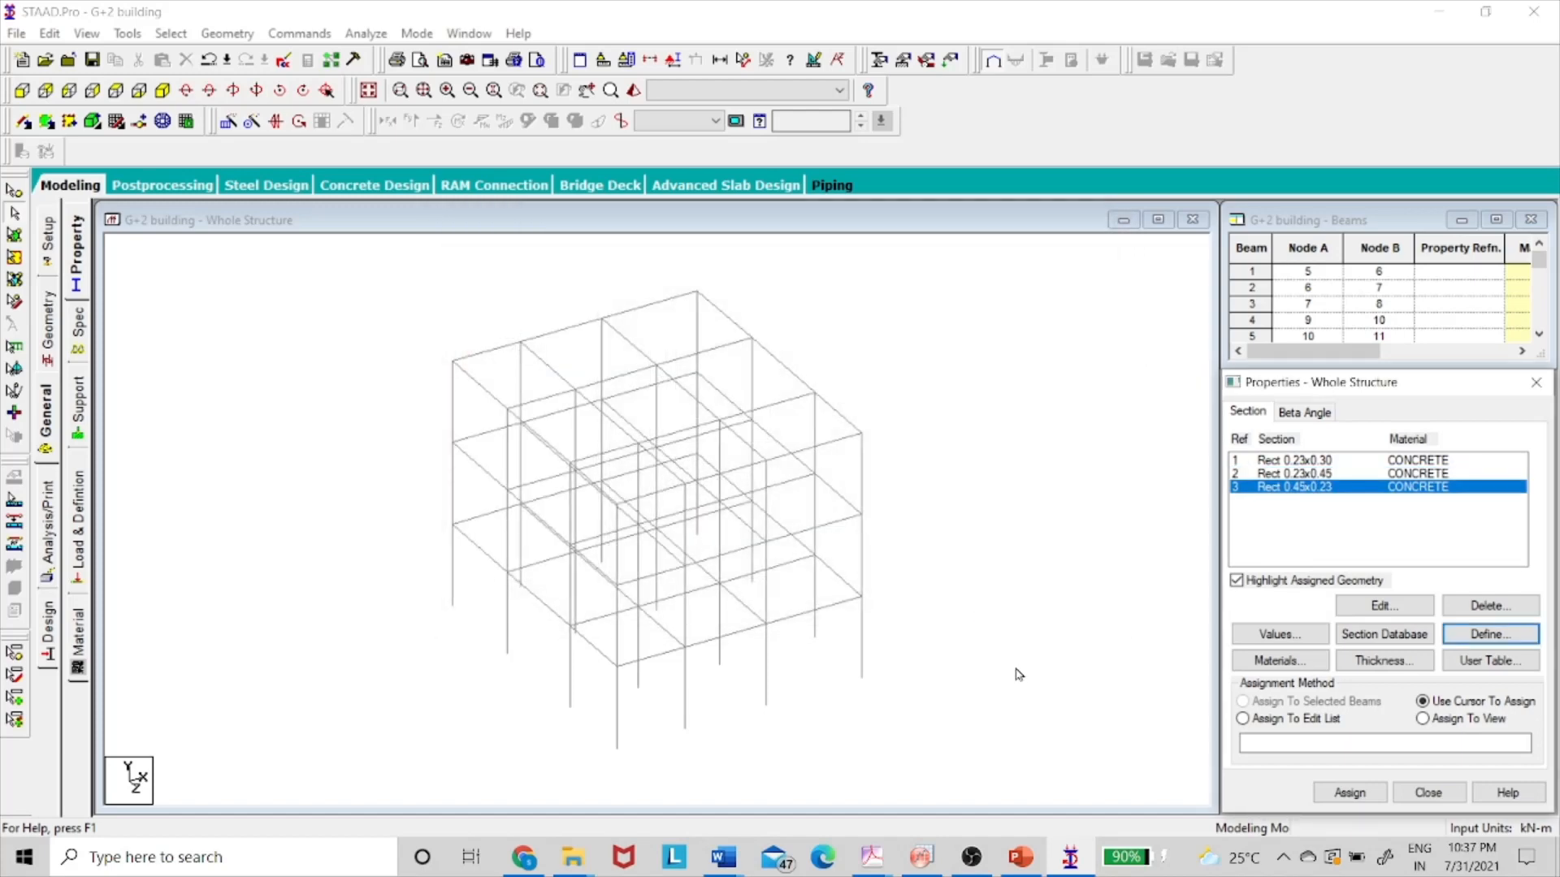
pyautogui.hotkey('alt', 'Tab')
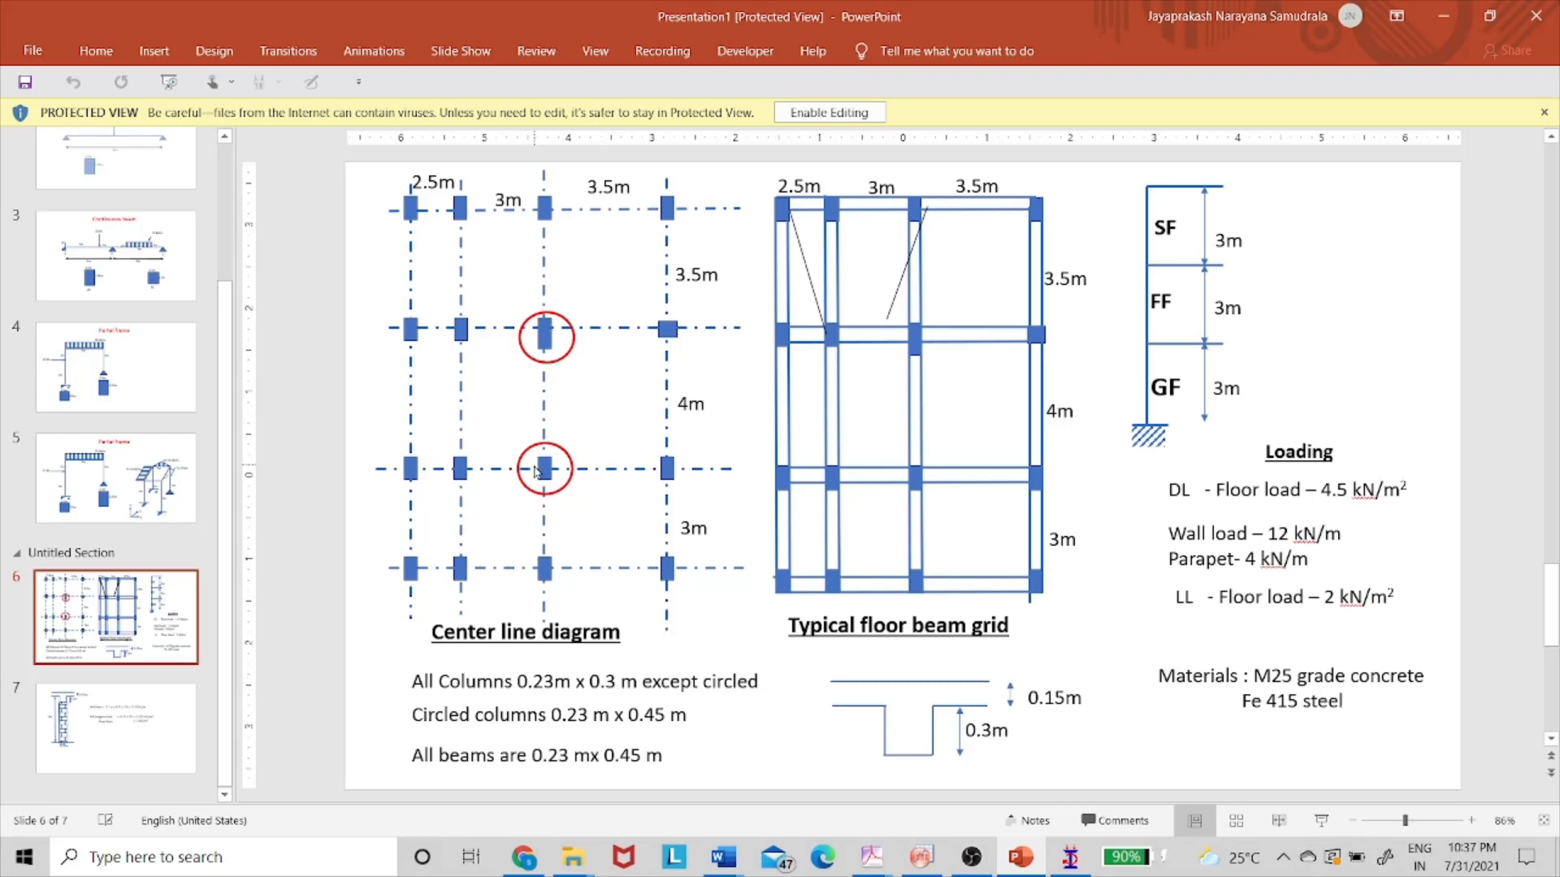
pyautogui.hotkey('alt', 'Tab')
pyautogui.click(1310, 461)
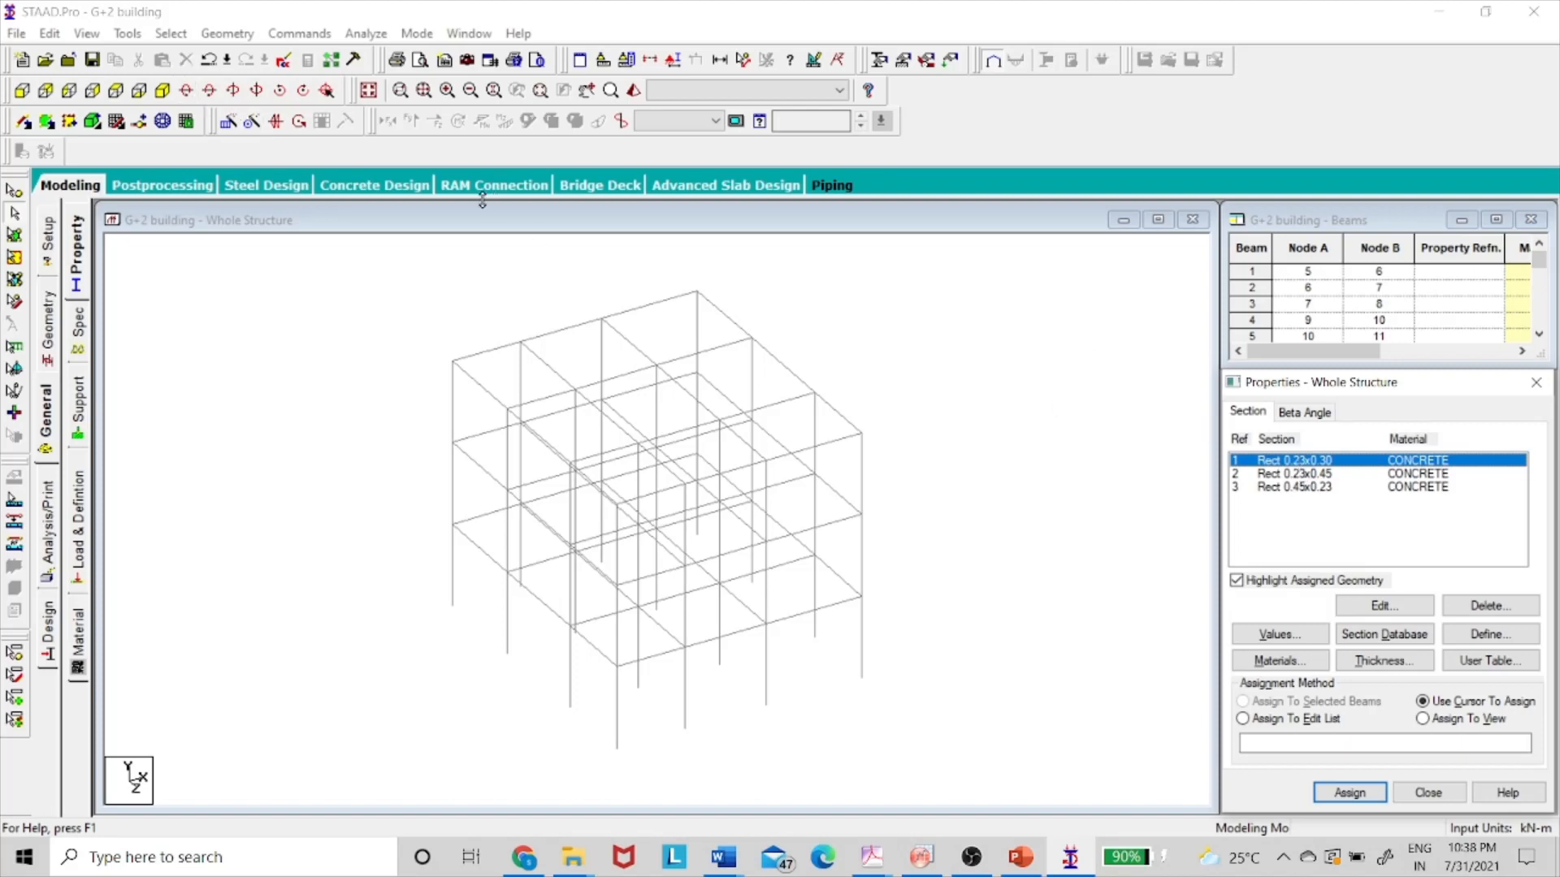
# - Select all Y-parallel columns and assign them section R1, Rect 0.23x0.30
pyautogui.click(186, 33)
pyautogui.moveTo(260, 397)
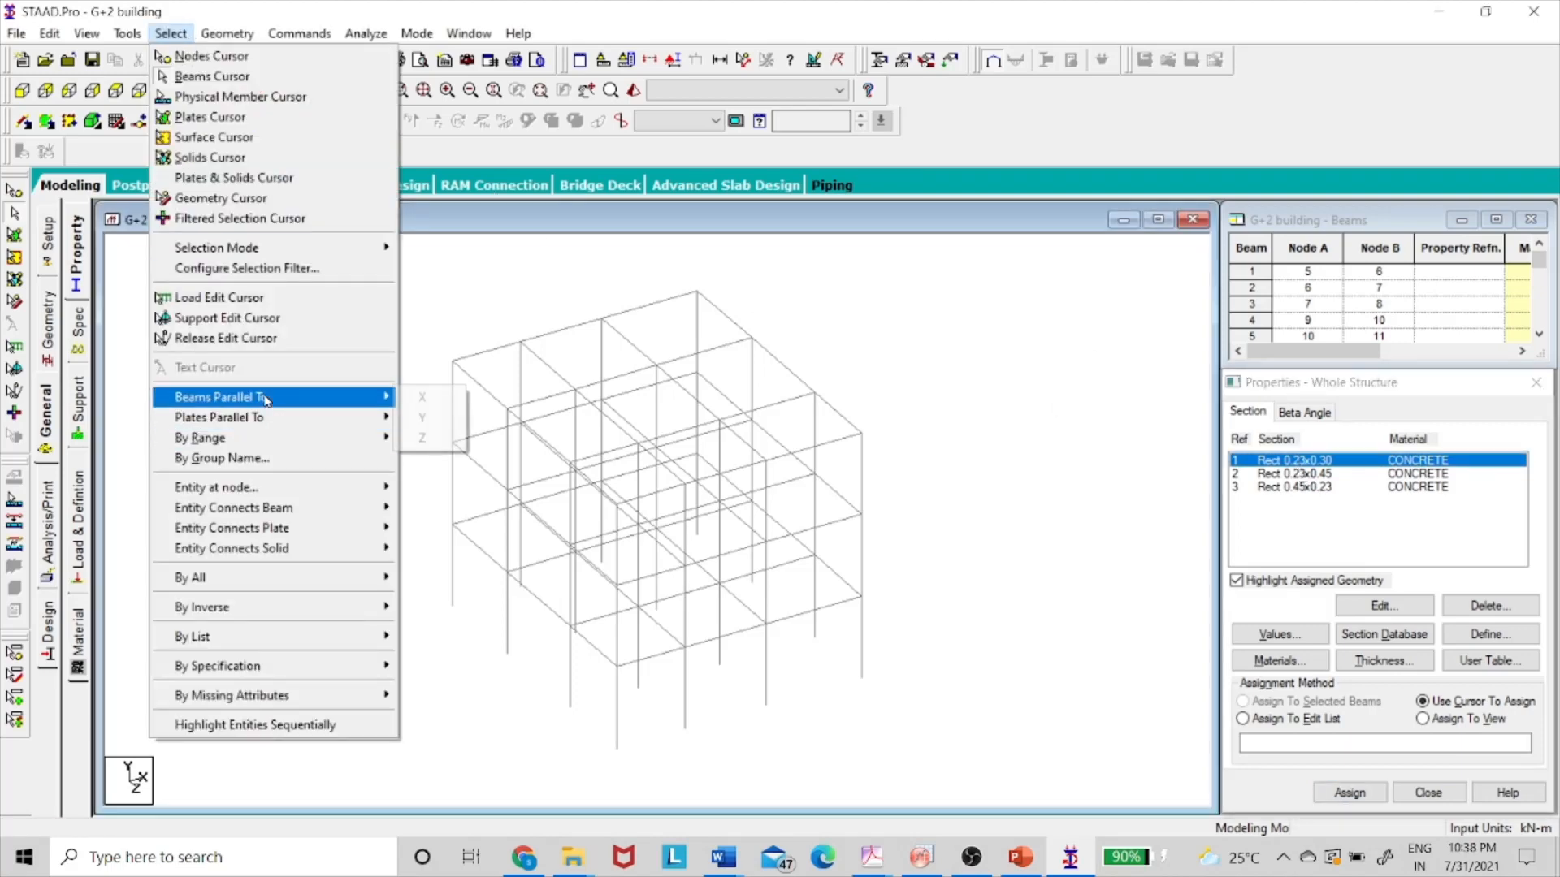
pyautogui.click(421, 418)
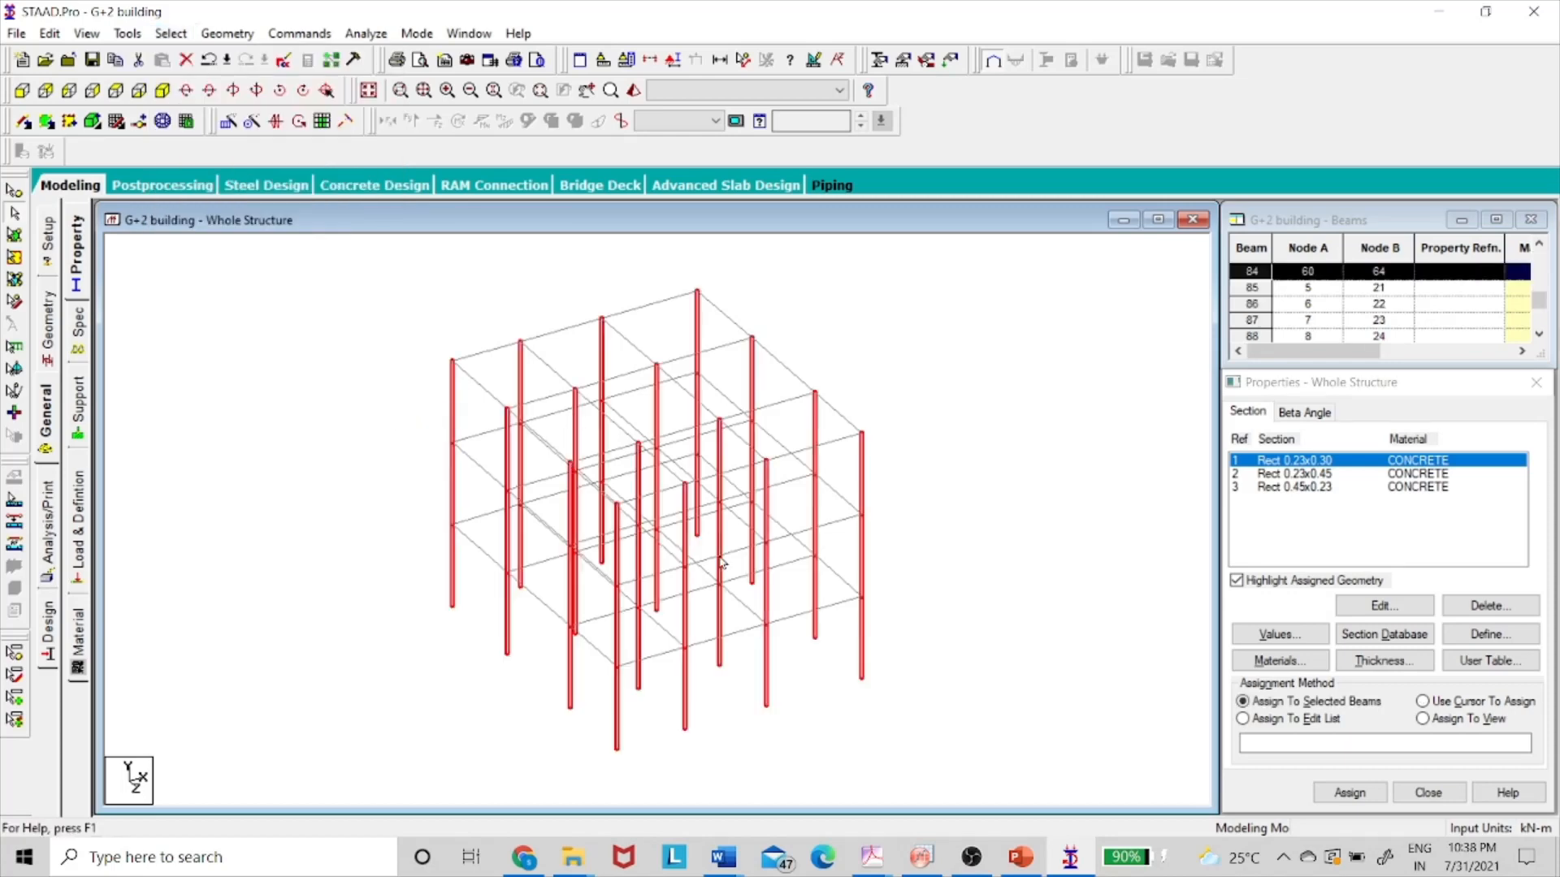
pyautogui.click(1349, 792)
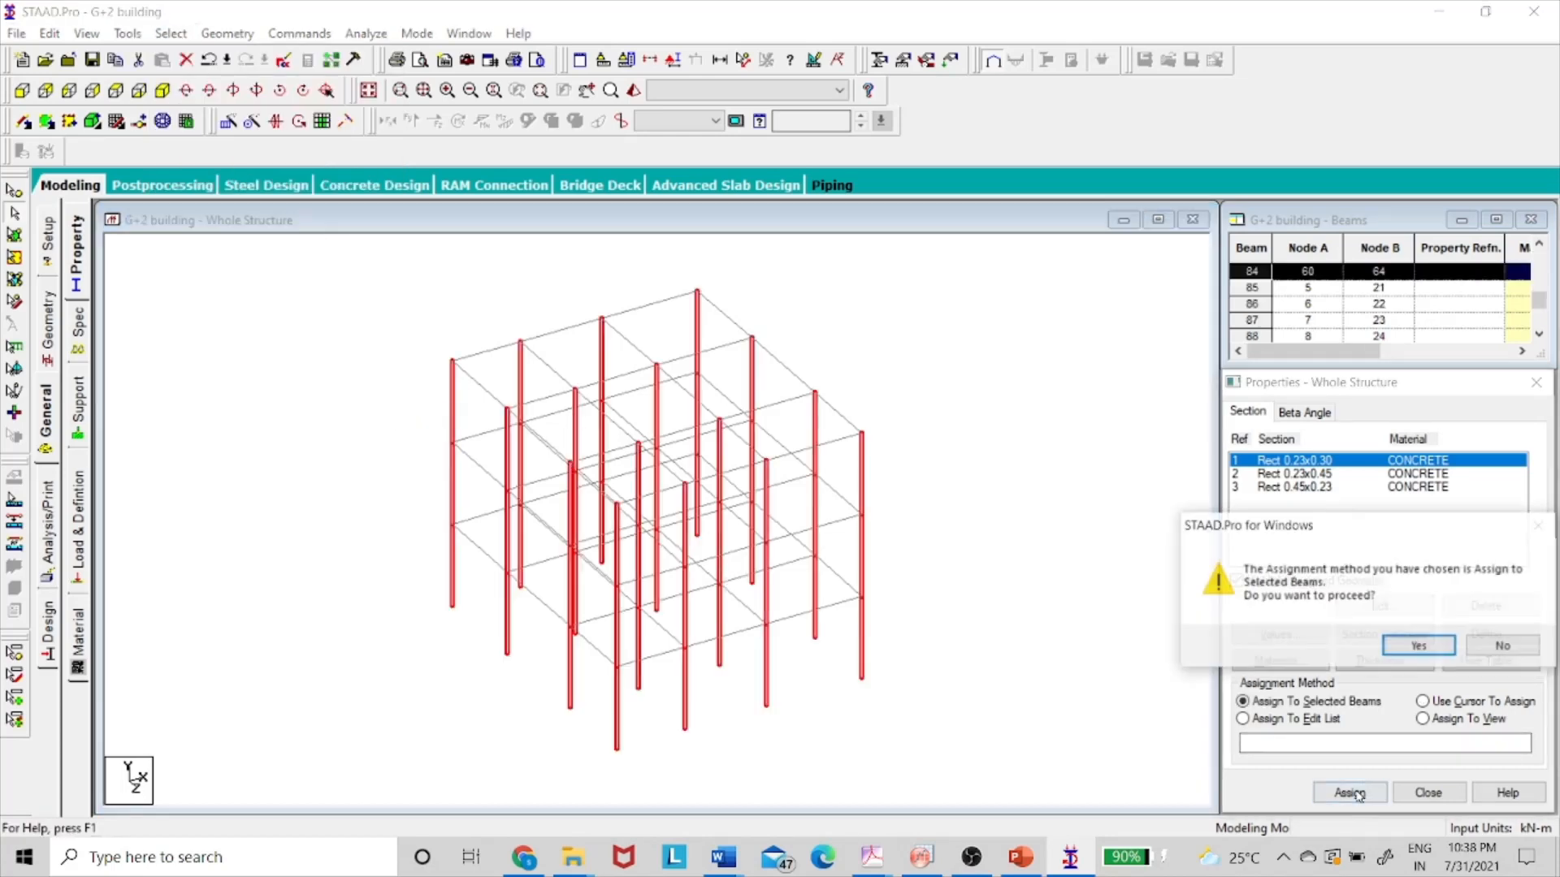
pyautogui.click(1415, 646)
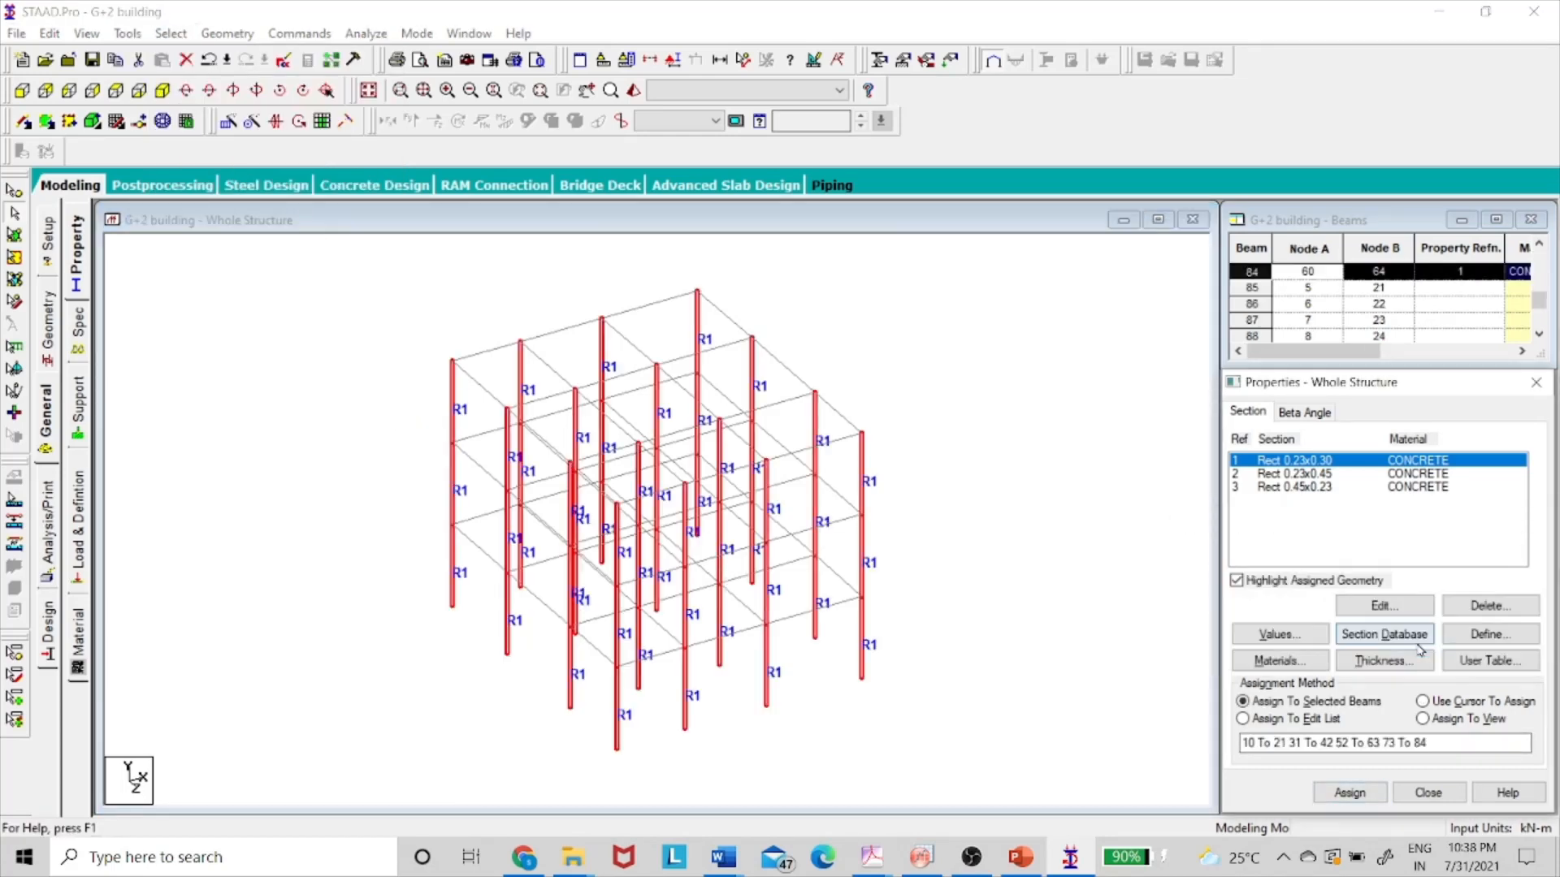
pyautogui.click(1114, 642)
pyautogui.hotkey('alt', 'Tab')
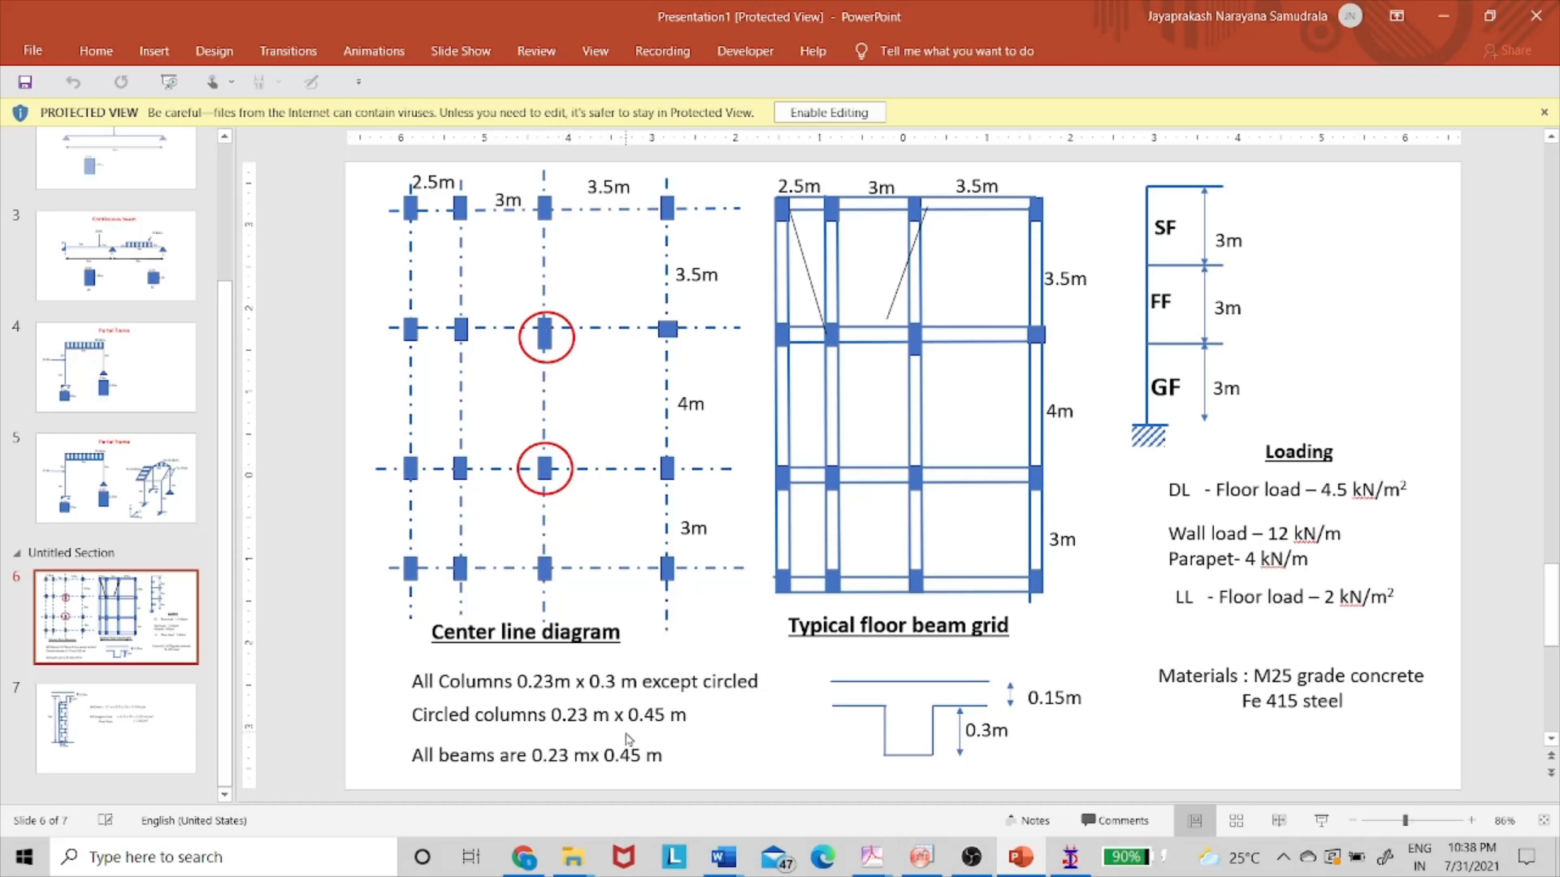
pyautogui.hotkey('alt', 'Tab')
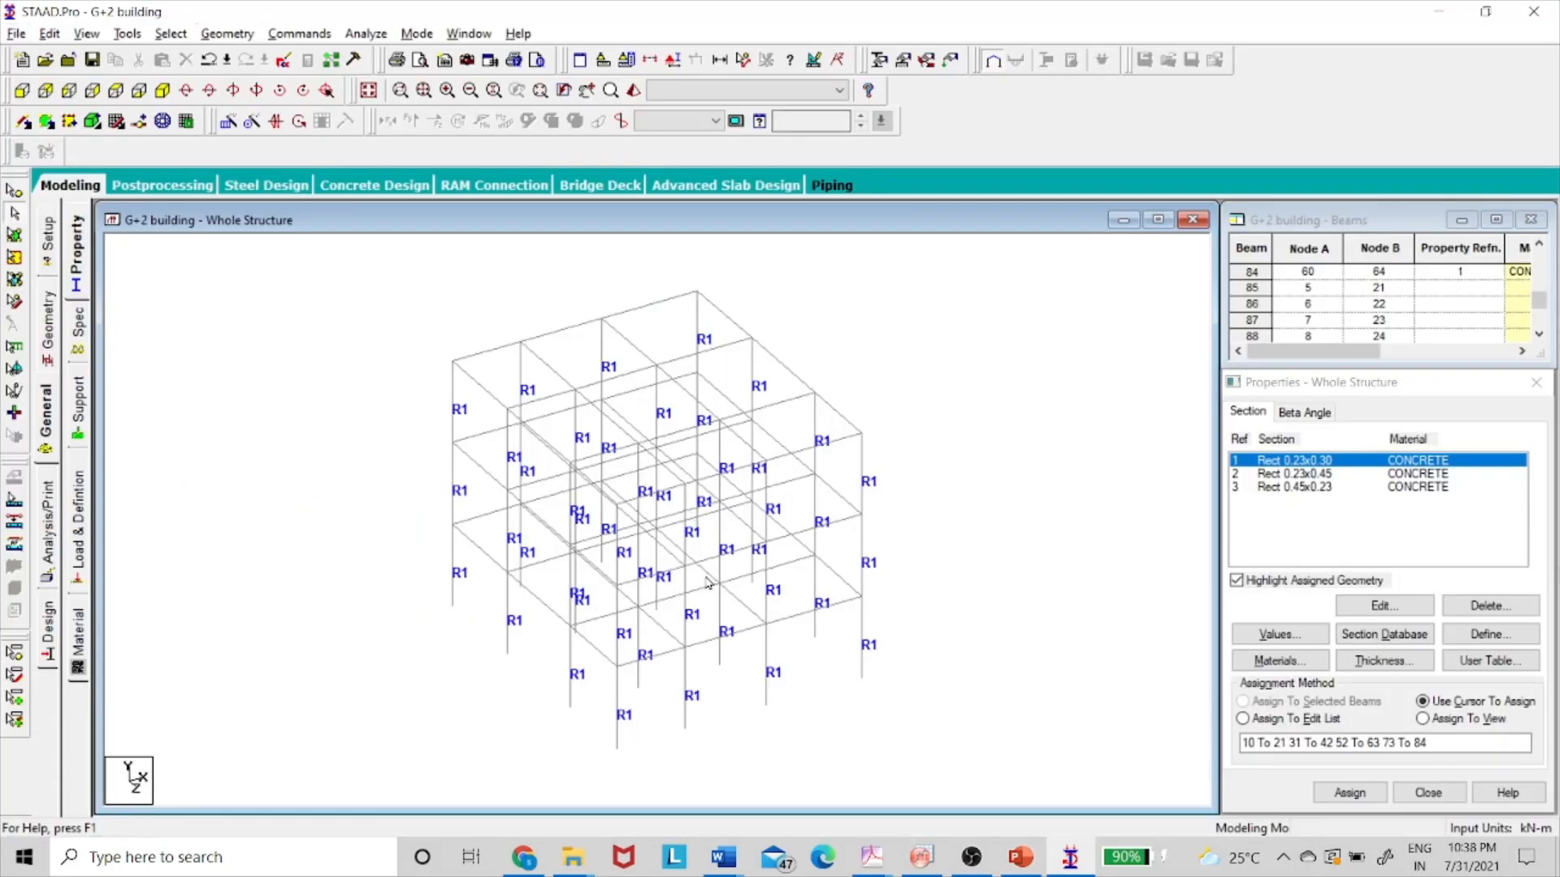
# - Select the two interior columns in plan view and assign them Rect 0.23x0.45 (R2)
pyautogui.click(116, 90)
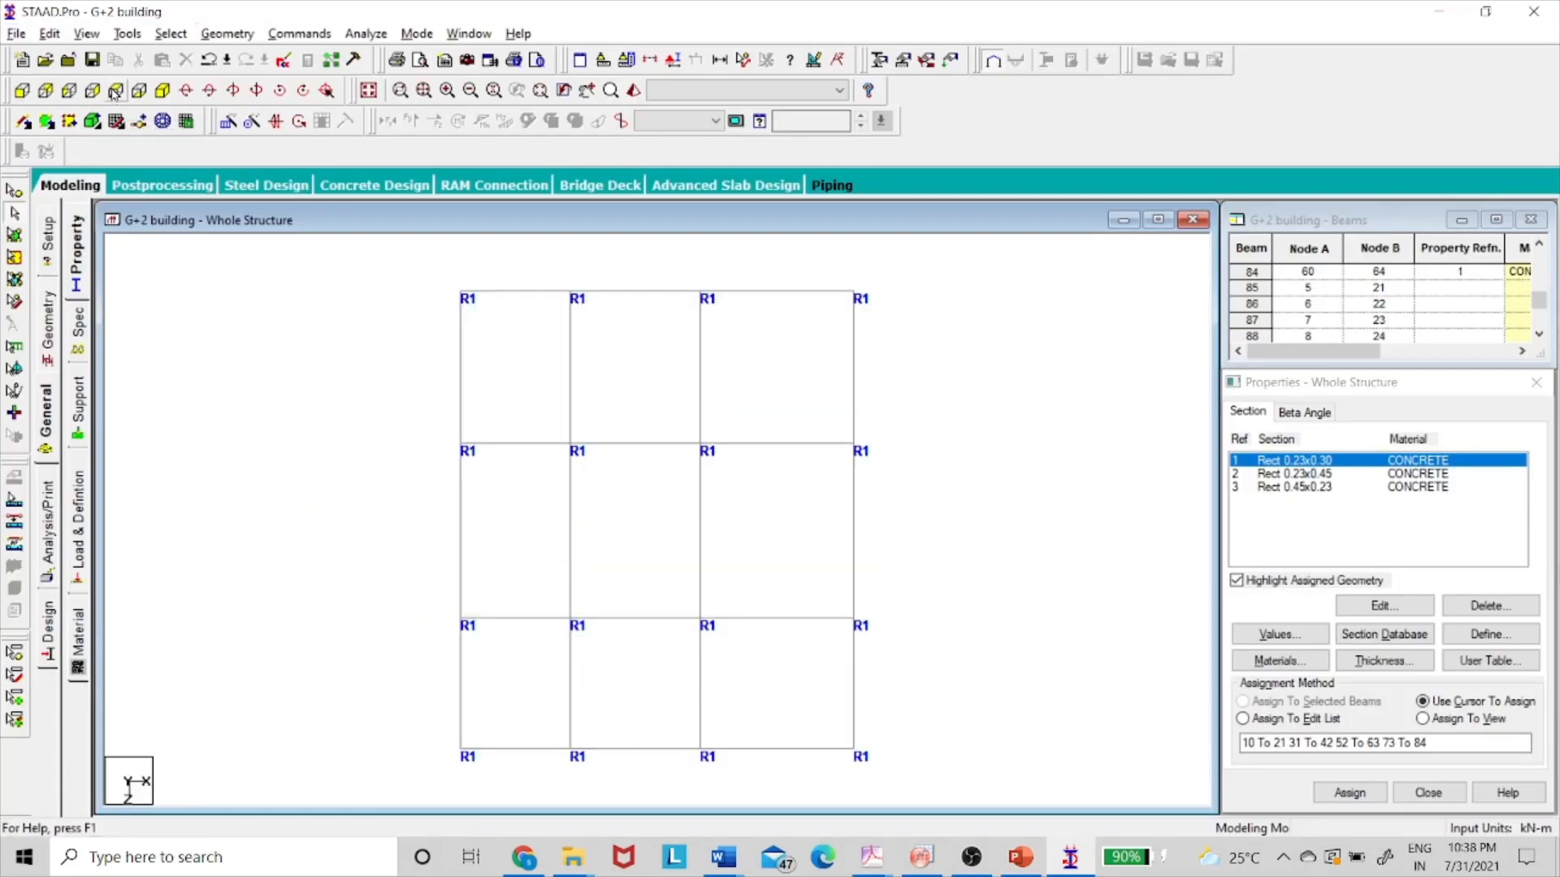
pyautogui.click(1318, 476)
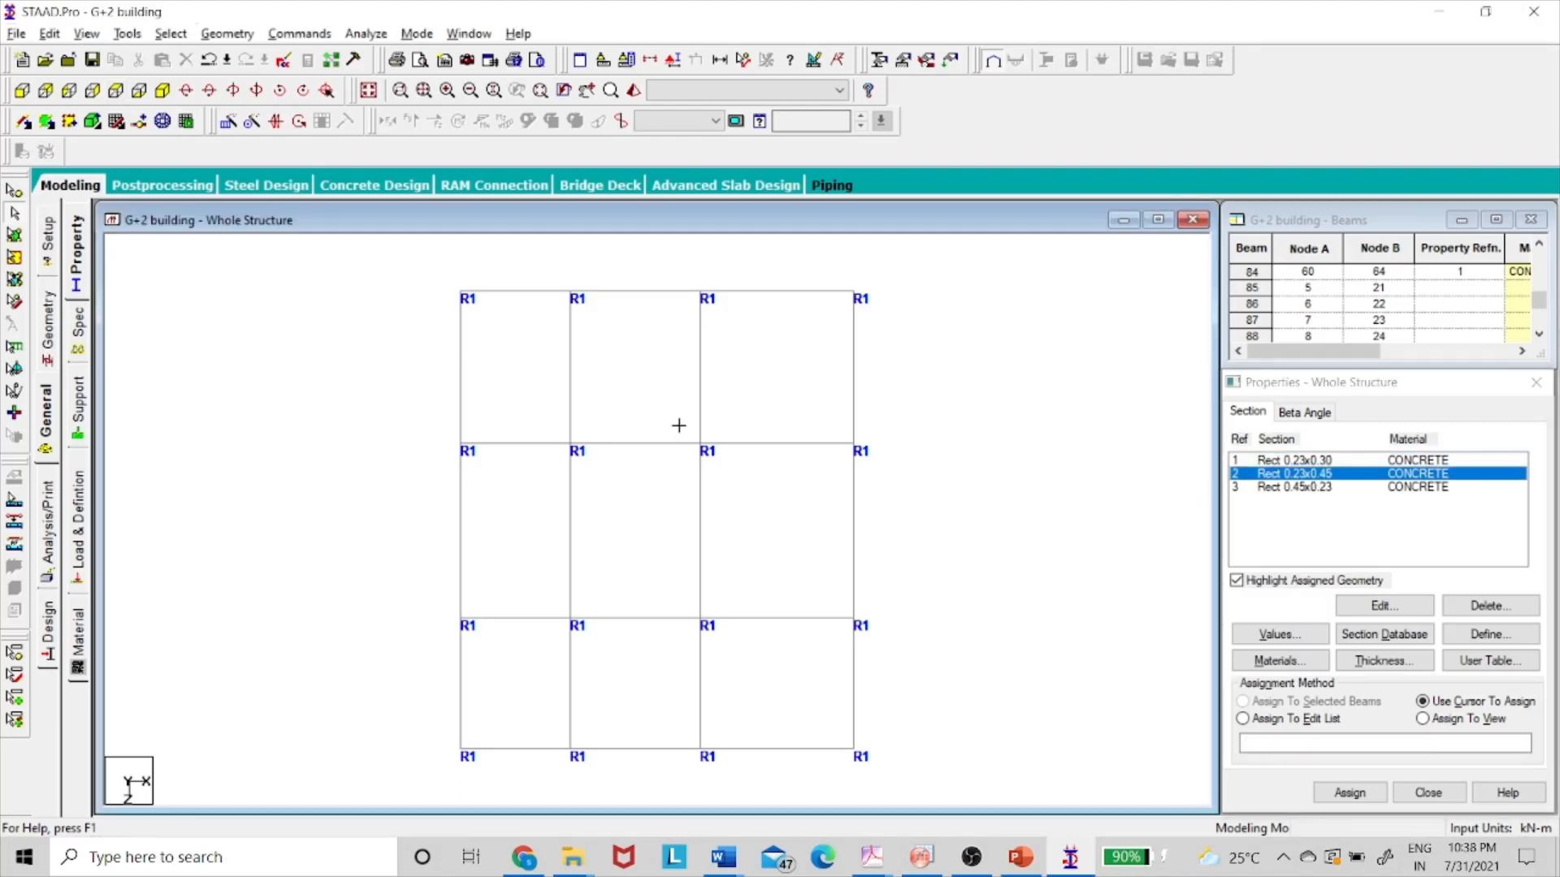
pyautogui.click(699, 444)
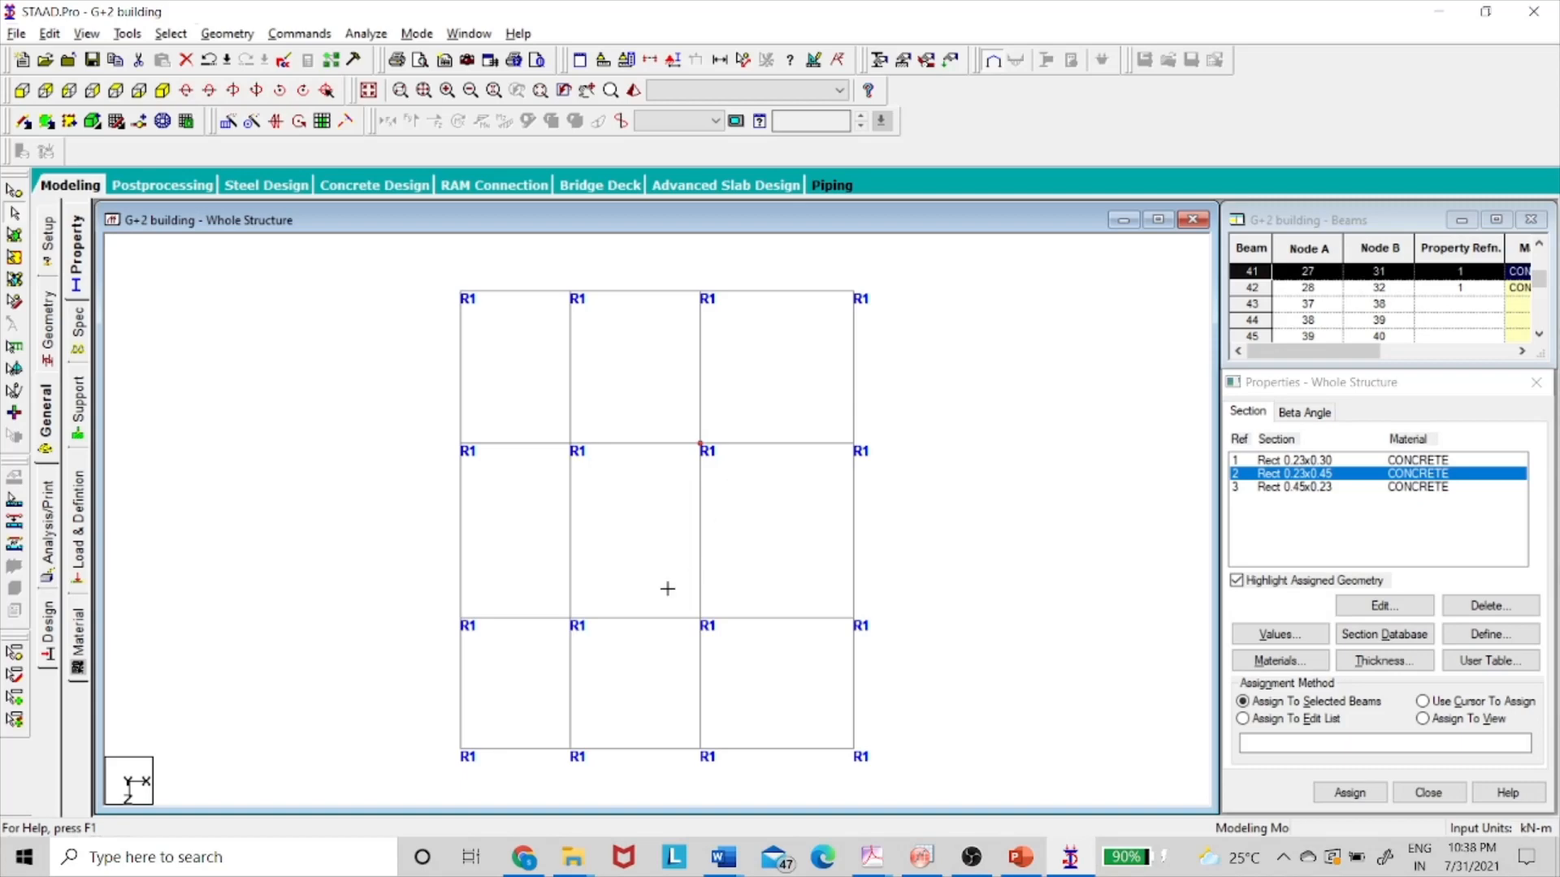
pyautogui.moveTo(667, 588); pyautogui.dragTo(728, 653)
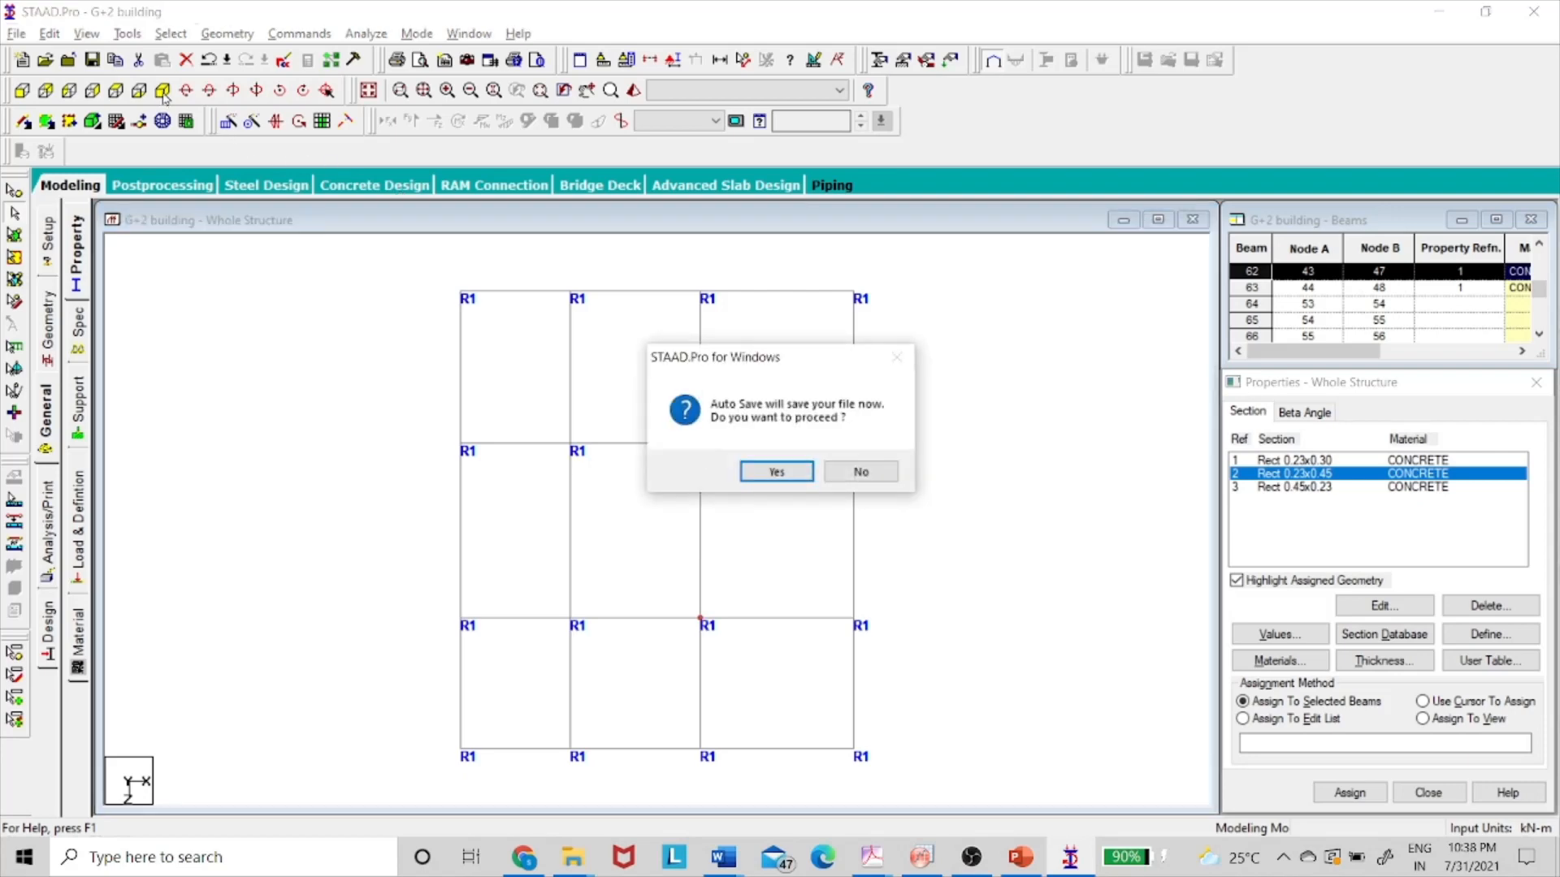
pyautogui.click(862, 478)
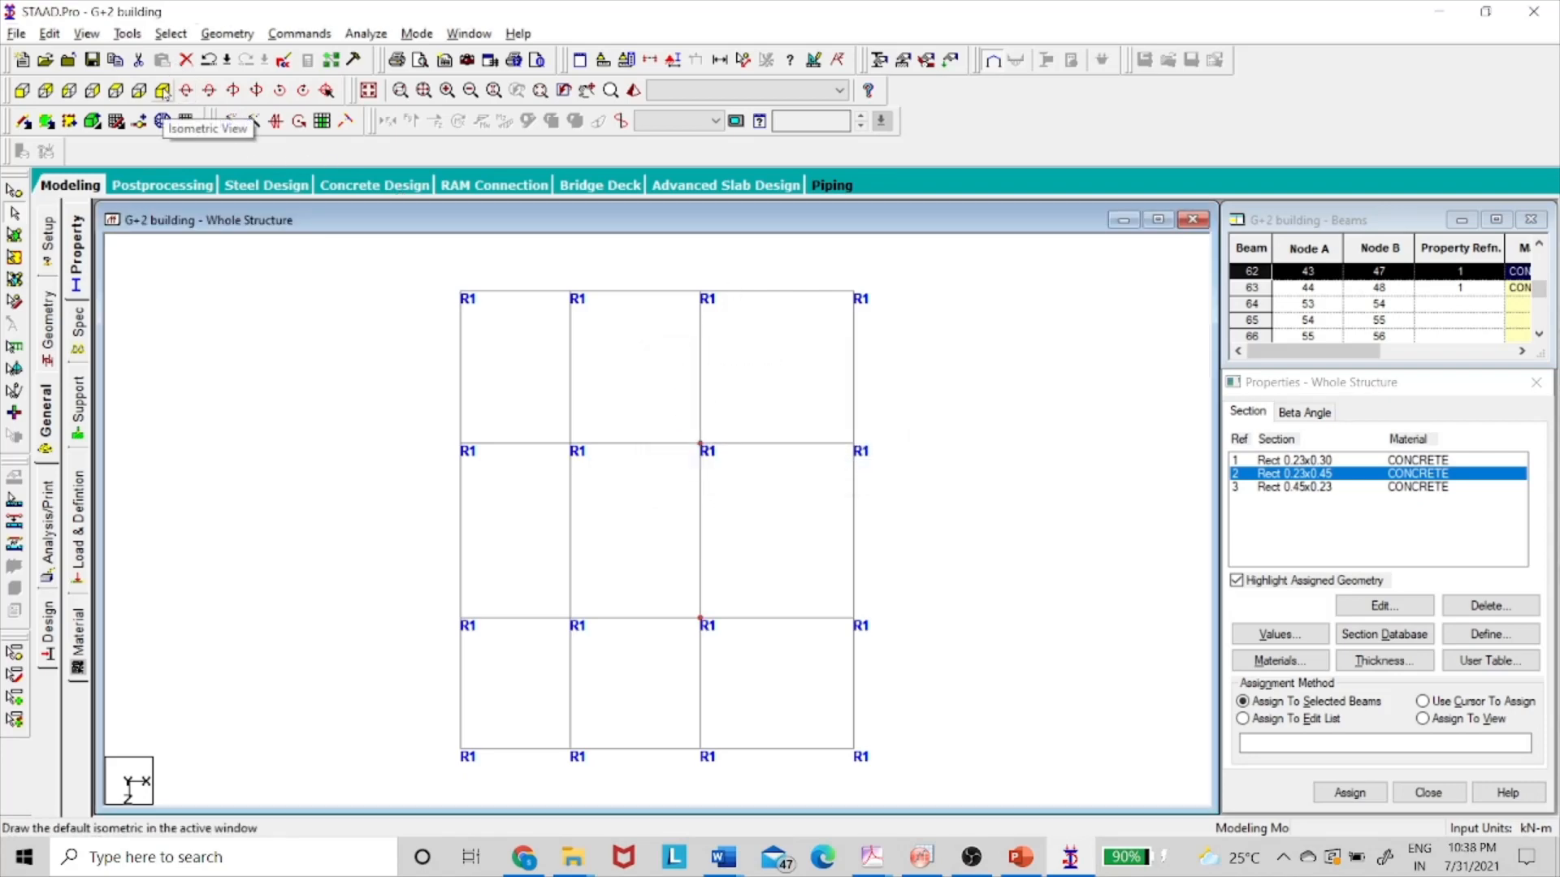
pyautogui.click(162, 121)
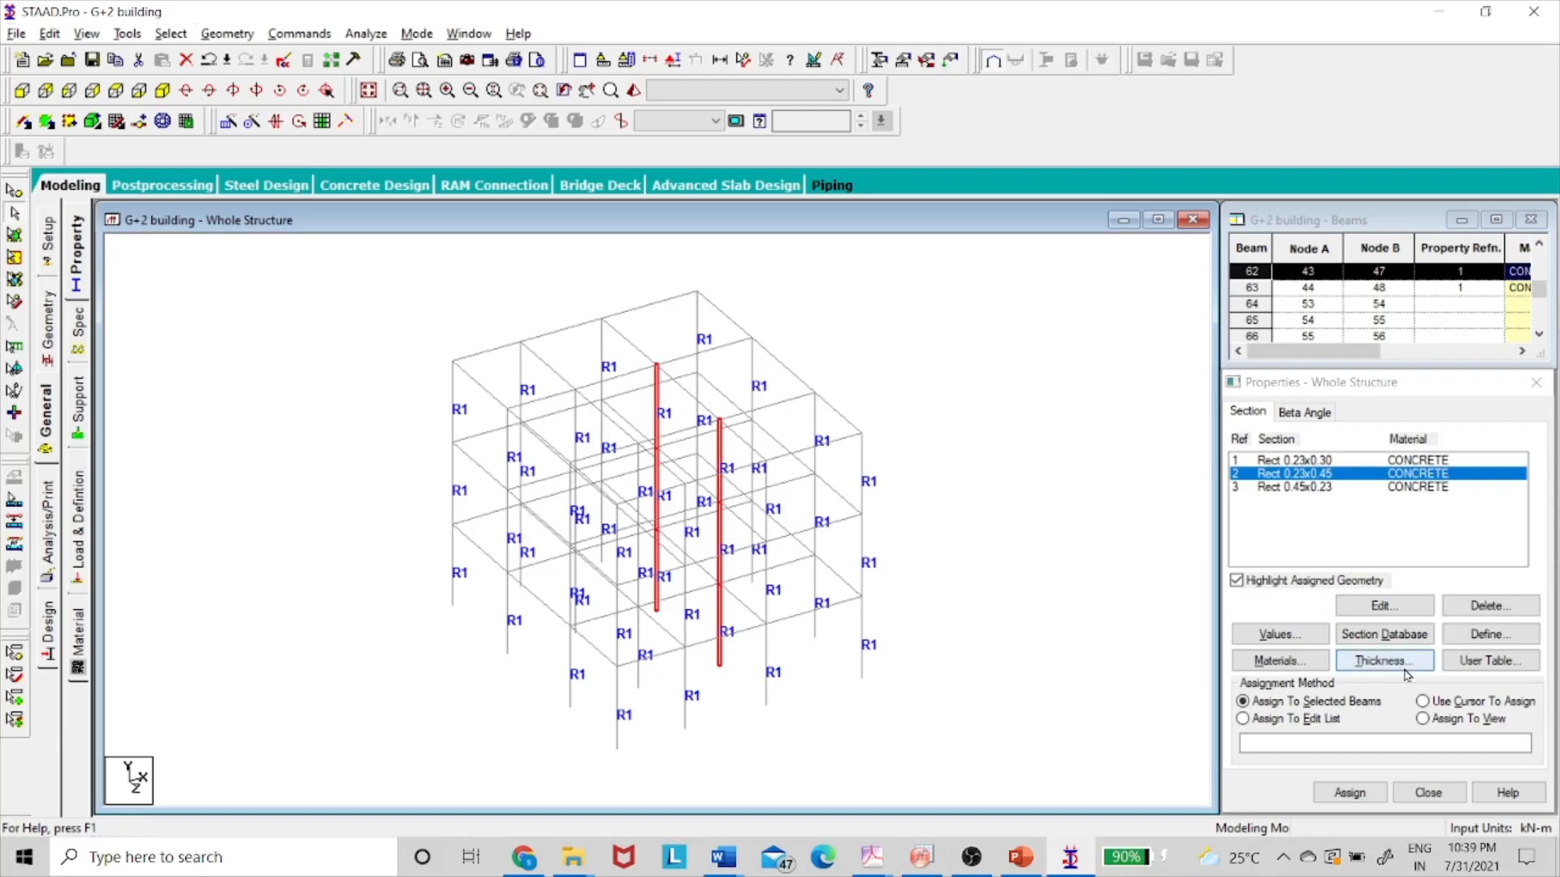
pyautogui.click(1349, 792)
pyautogui.click(1418, 645)
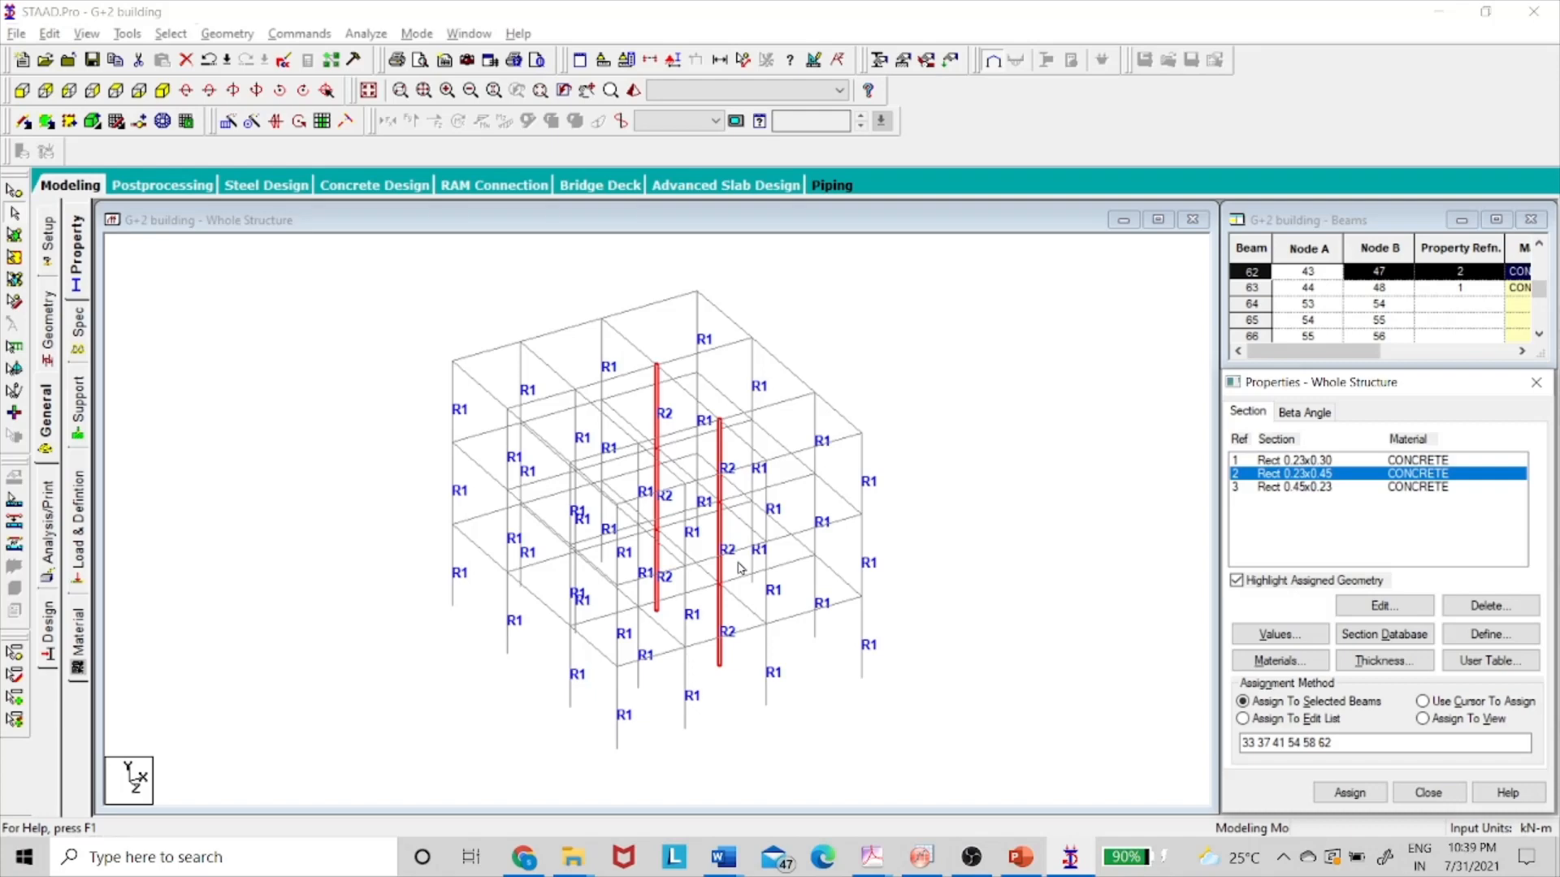
# - Verify in plan view that both interior columns now carry section R2
pyautogui.click(116, 90)
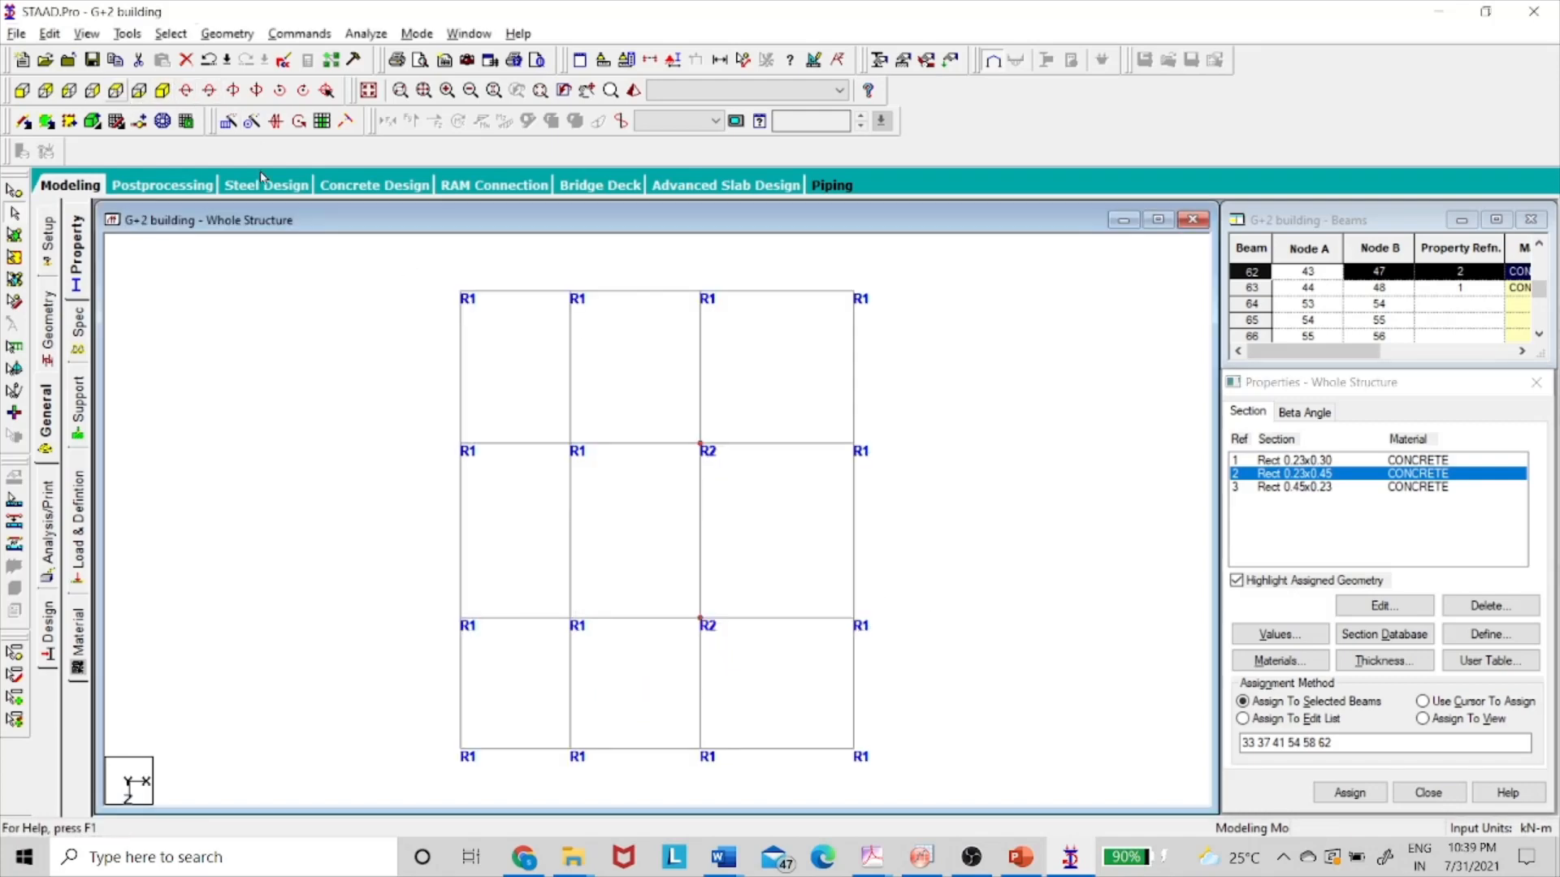
pyautogui.click(759, 505)
pyautogui.click(701, 447)
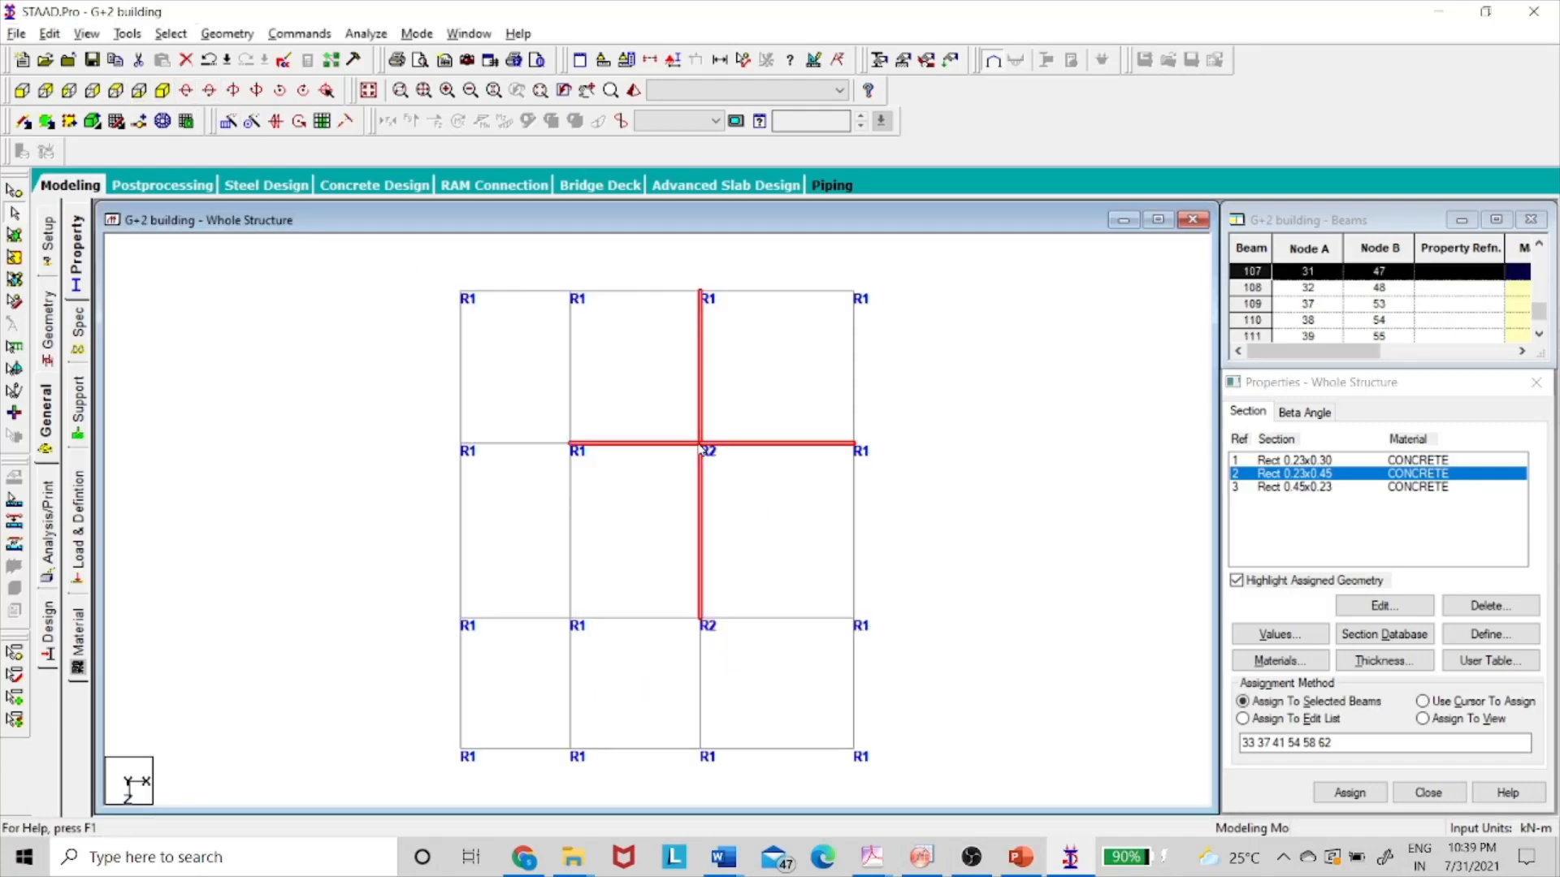
pyautogui.click(714, 504)
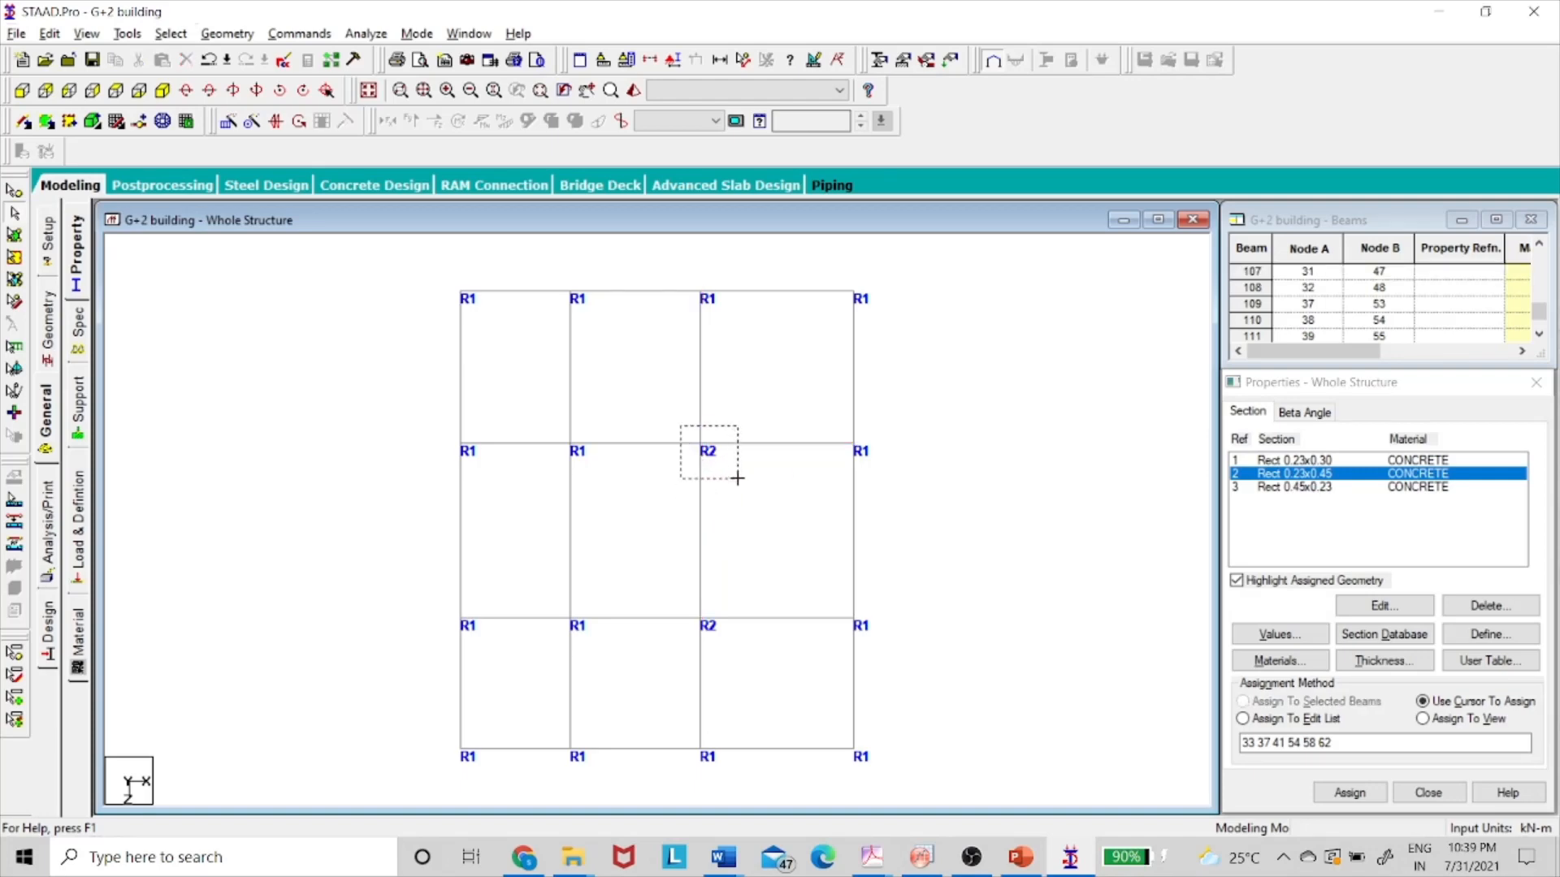
pyautogui.click(727, 469)
pyautogui.moveTo(725, 642); pyautogui.dragTo(746, 657)
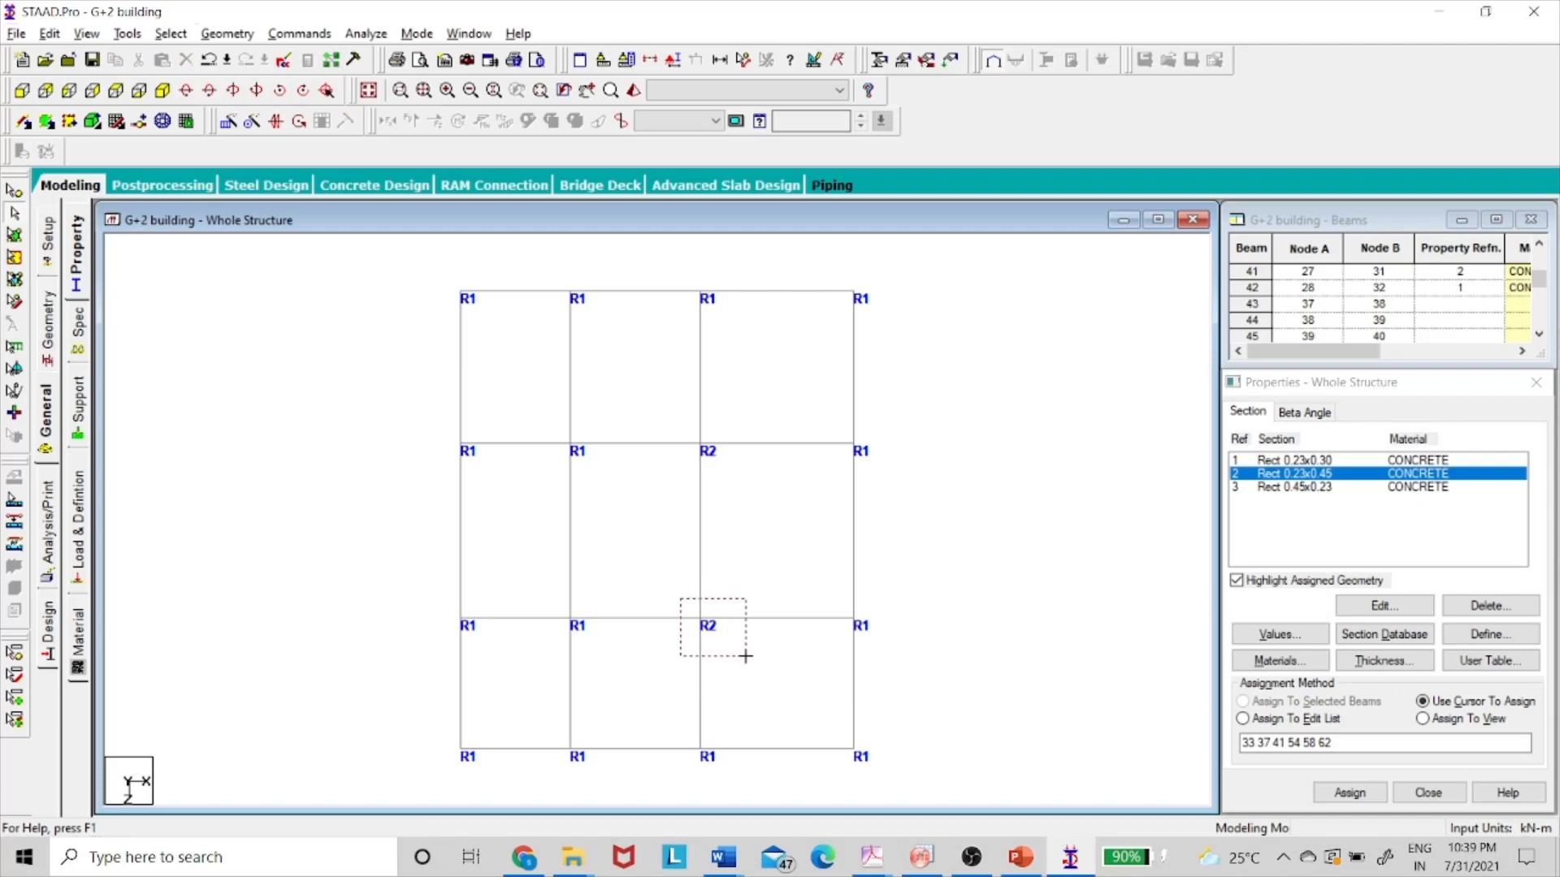
pyautogui.moveTo(746, 657); pyautogui.dragTo(747, 661)
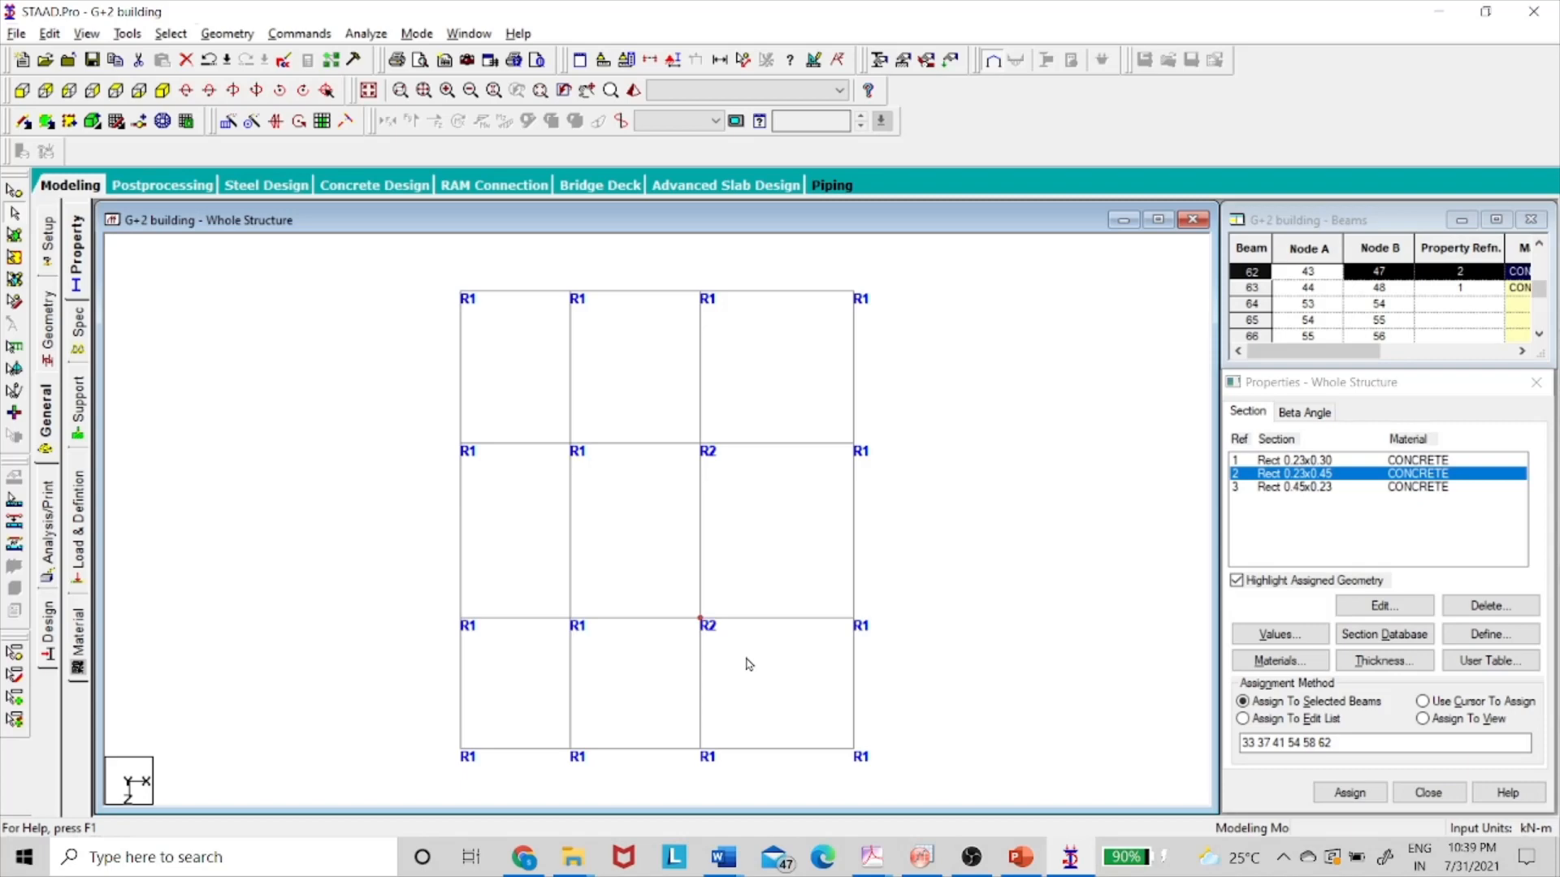
pyautogui.click(775, 552)
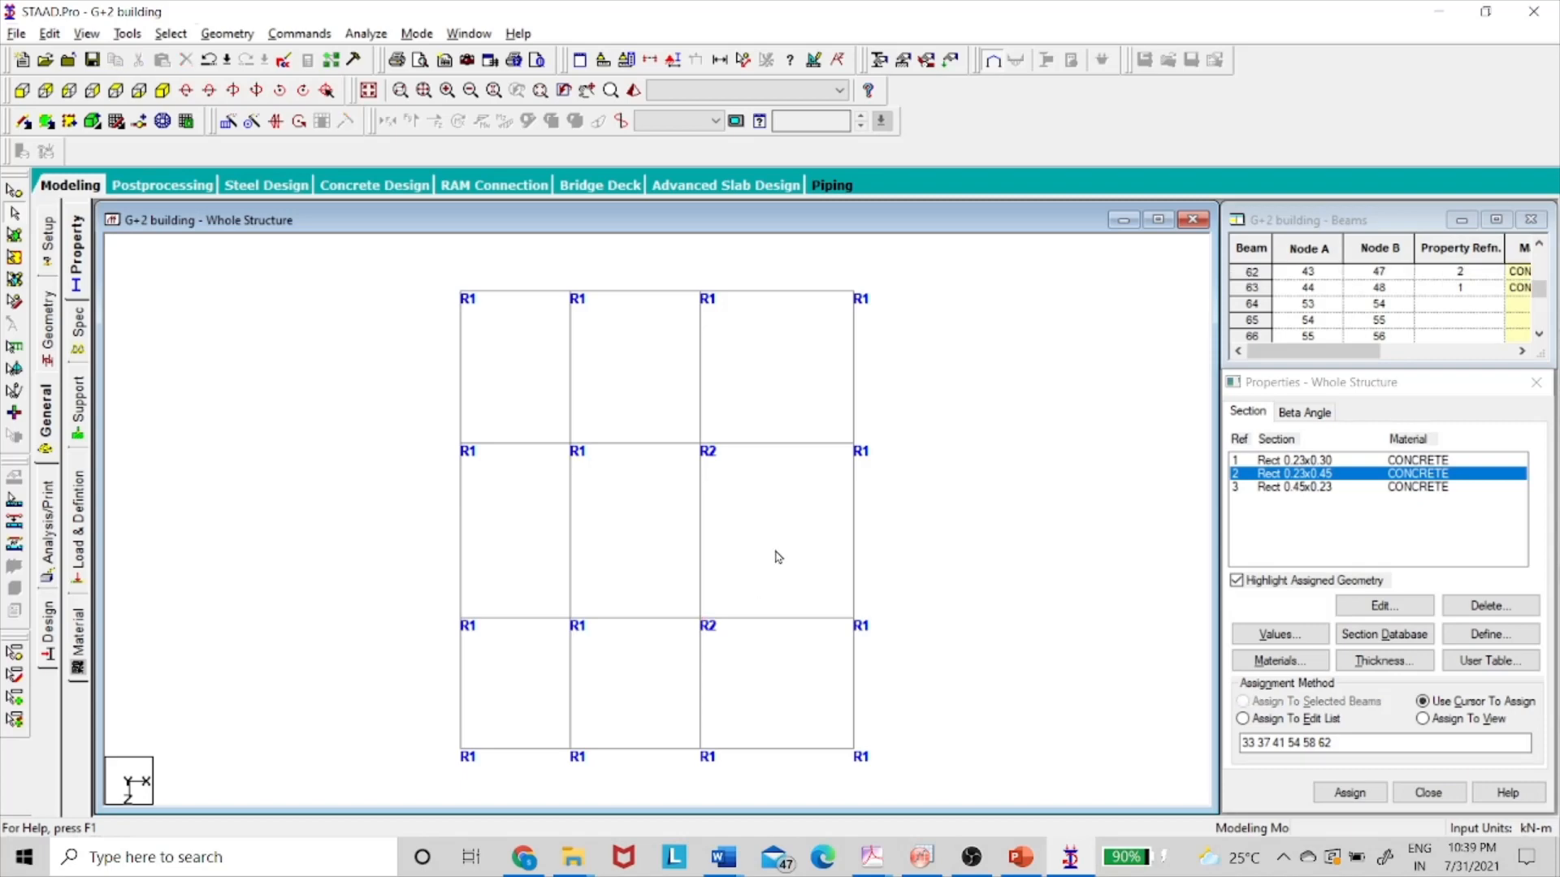
pyautogui.click(1307, 488)
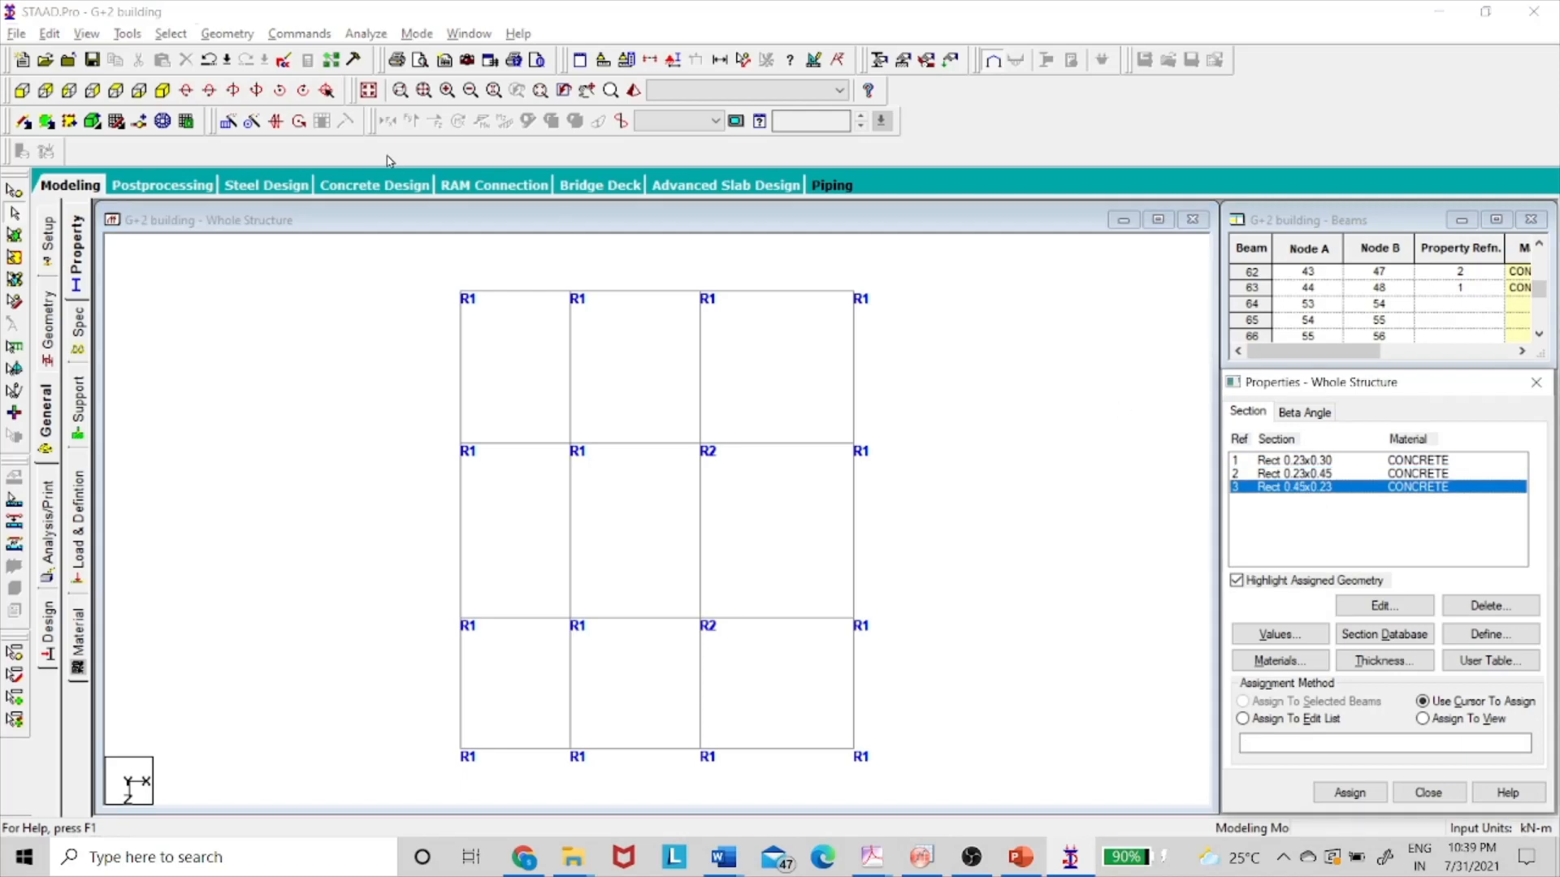
# - In isometric view, select all X- and Z-direction beams and assign the Rect 0.45x0.23 section
pyautogui.click(163, 91)
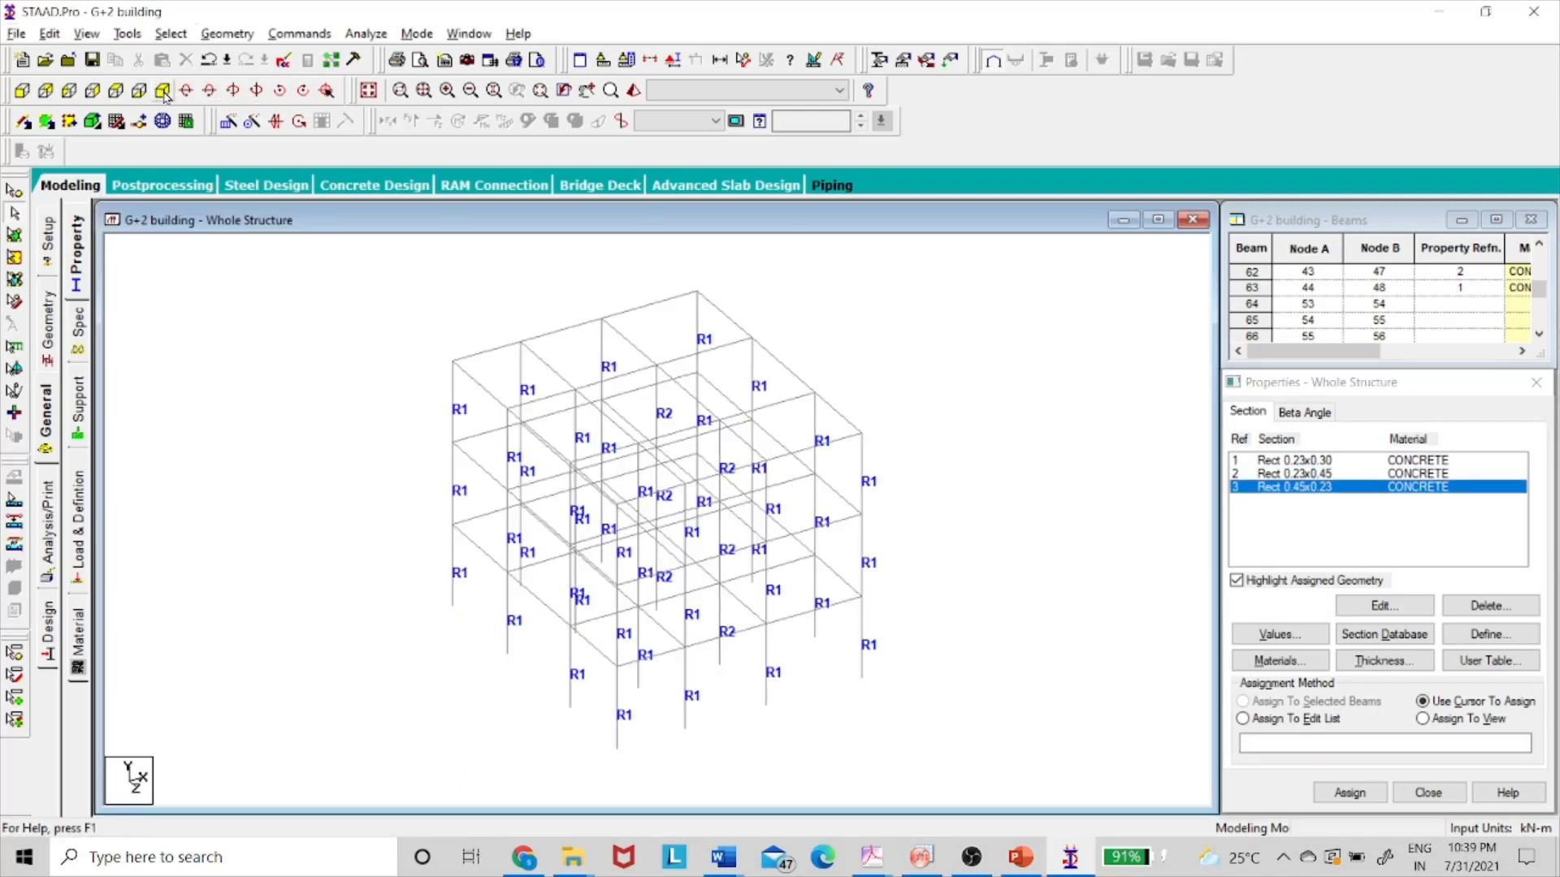
pyautogui.click(171, 33)
pyautogui.moveTo(290, 395)
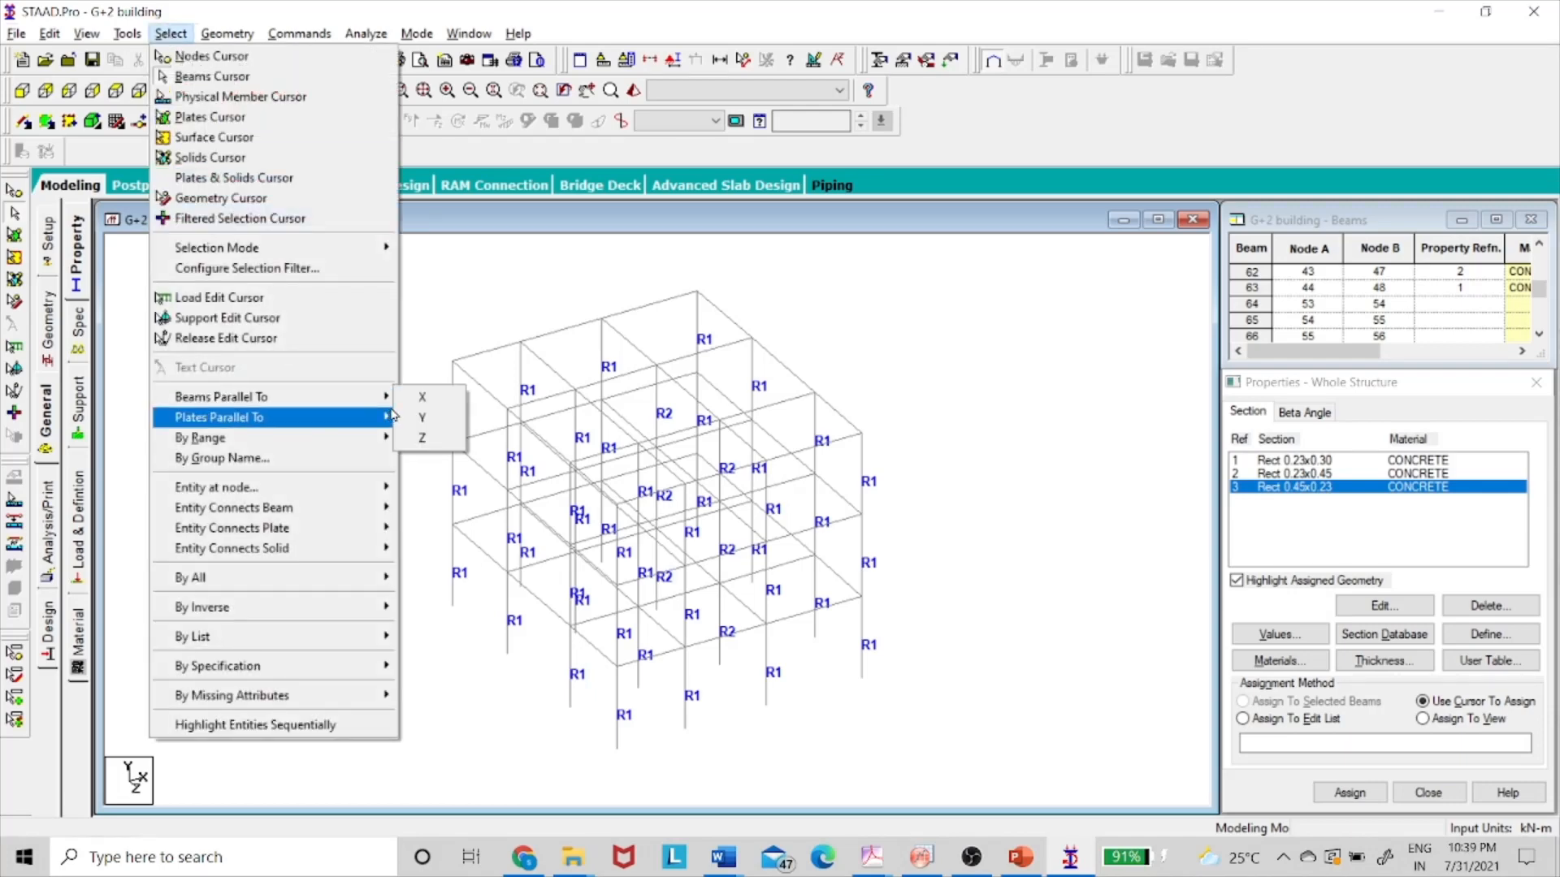
pyautogui.click(423, 396)
pyautogui.click(170, 34)
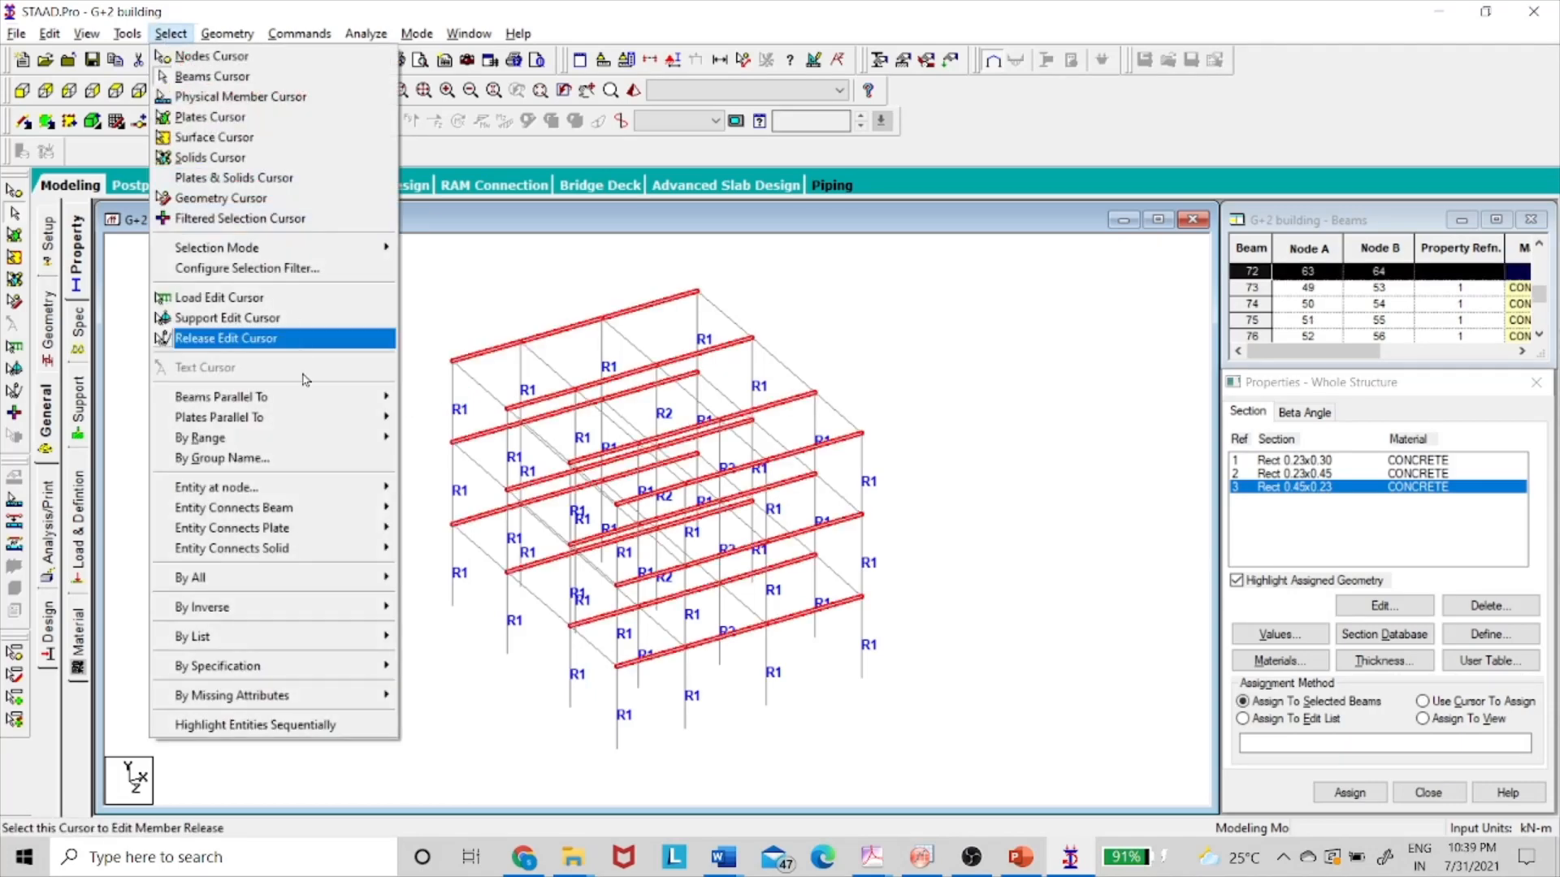
pyautogui.moveTo(304, 396)
pyautogui.click(451, 439)
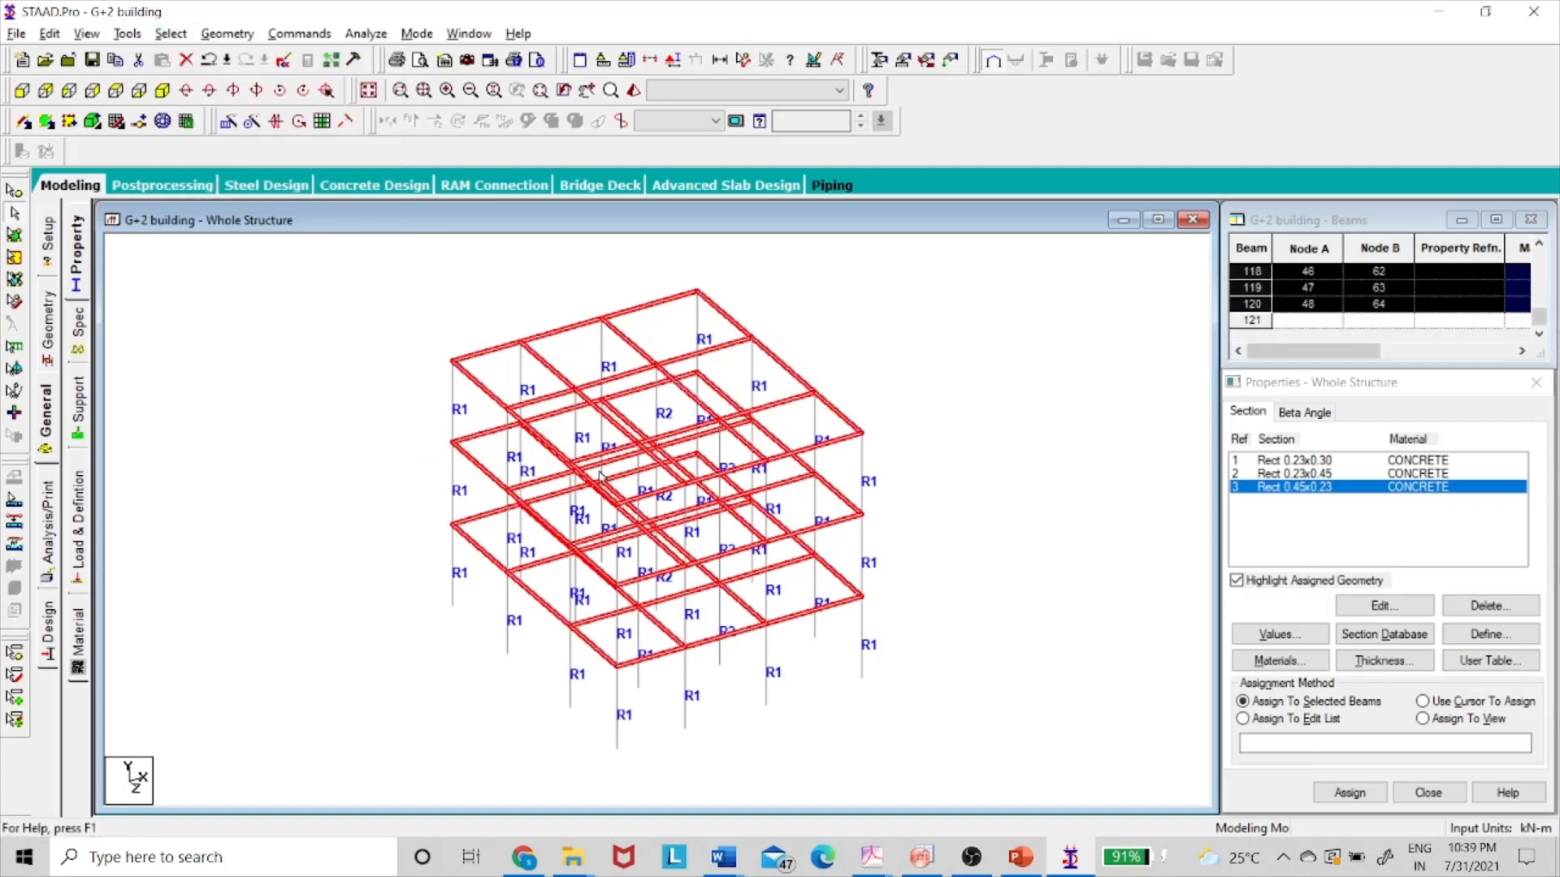
pyautogui.click(1351, 793)
pyautogui.click(1416, 643)
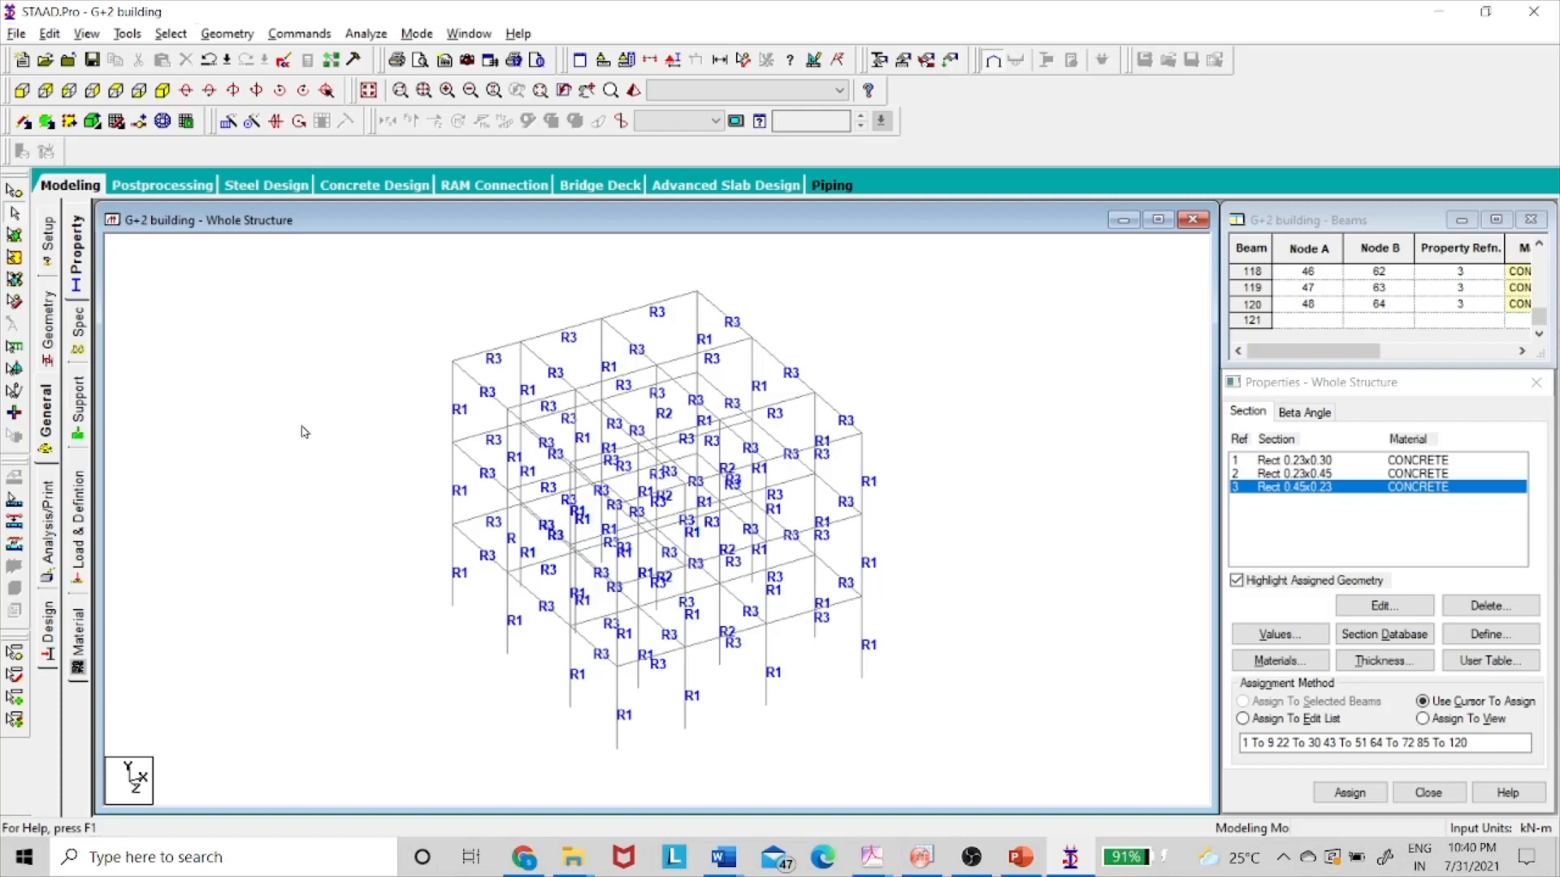
# - Select all vertical columns using Beams Parallel To Y
pyautogui.click(171, 33)
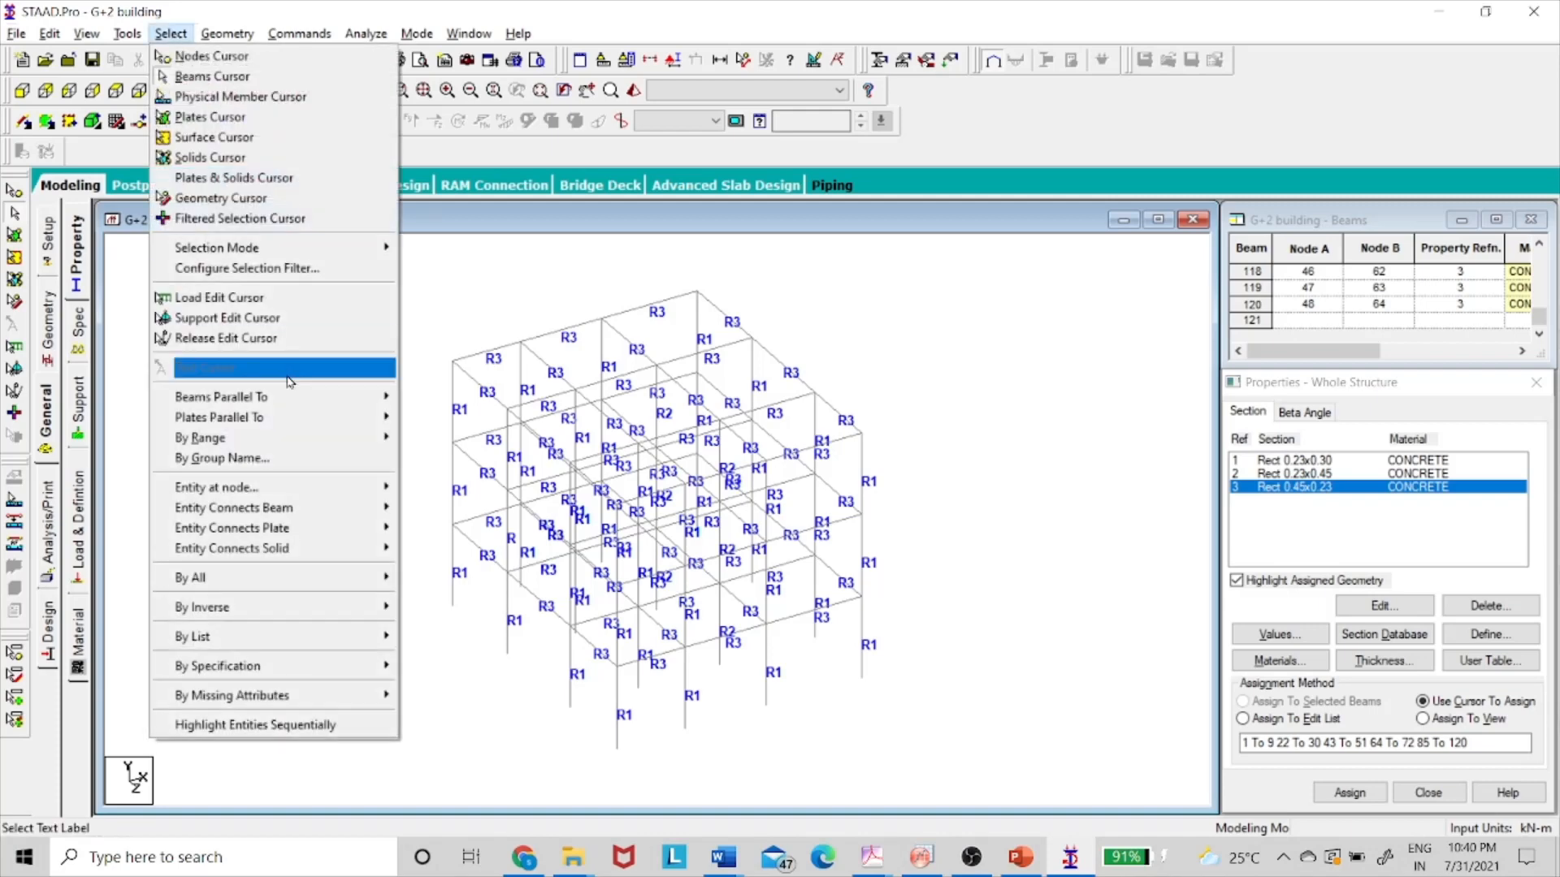
pyautogui.moveTo(291, 396)
pyautogui.click(435, 420)
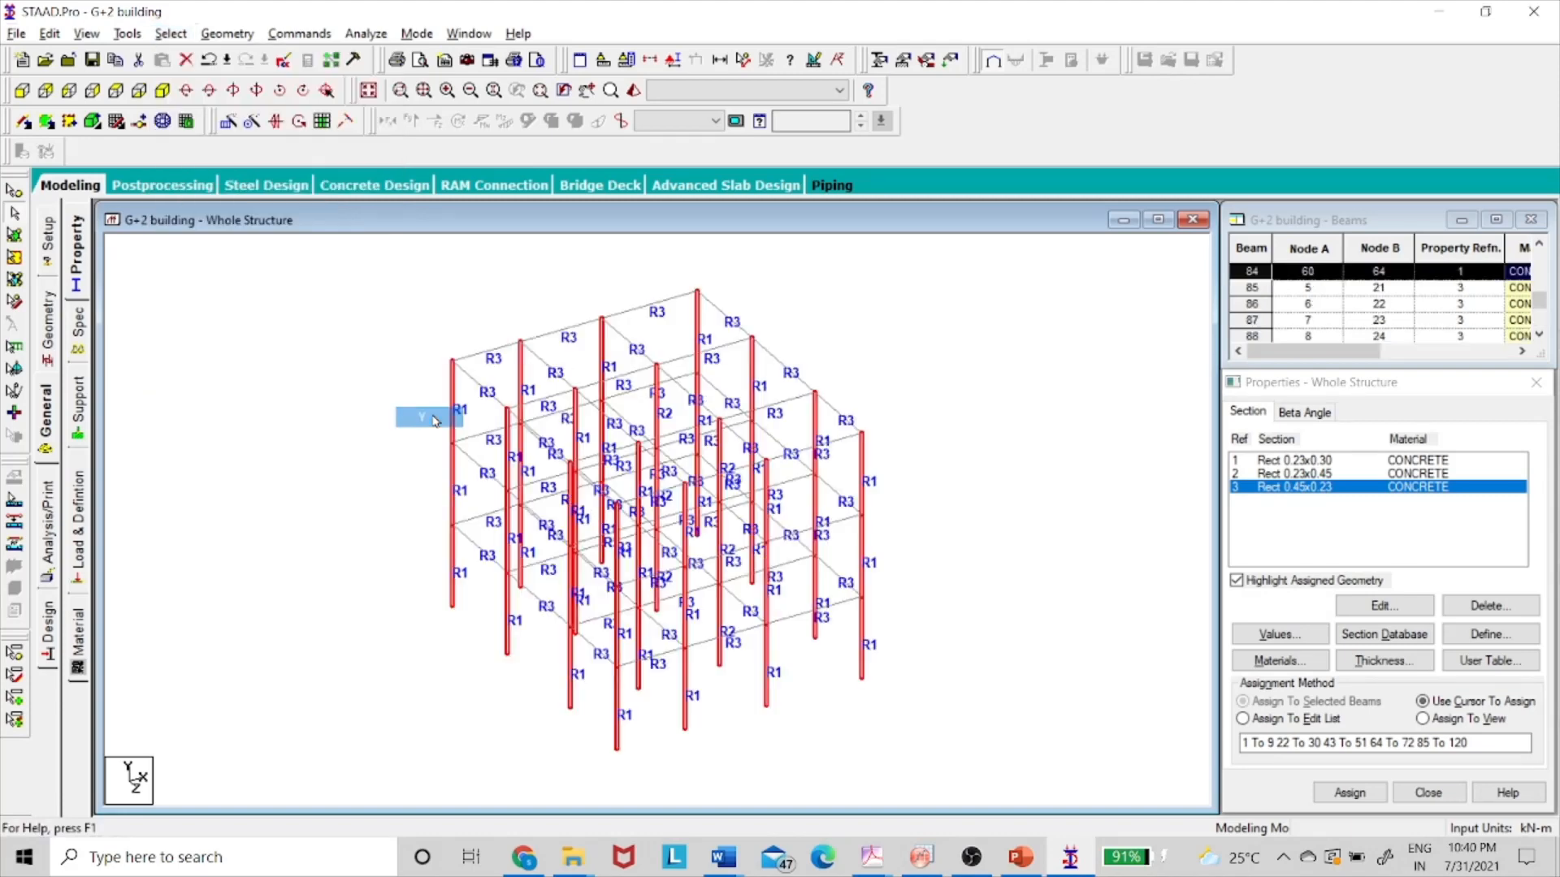
# - Isolate the selected columns in a new view in the active window, seen in top plan
pyautogui.rightClick(376, 430)
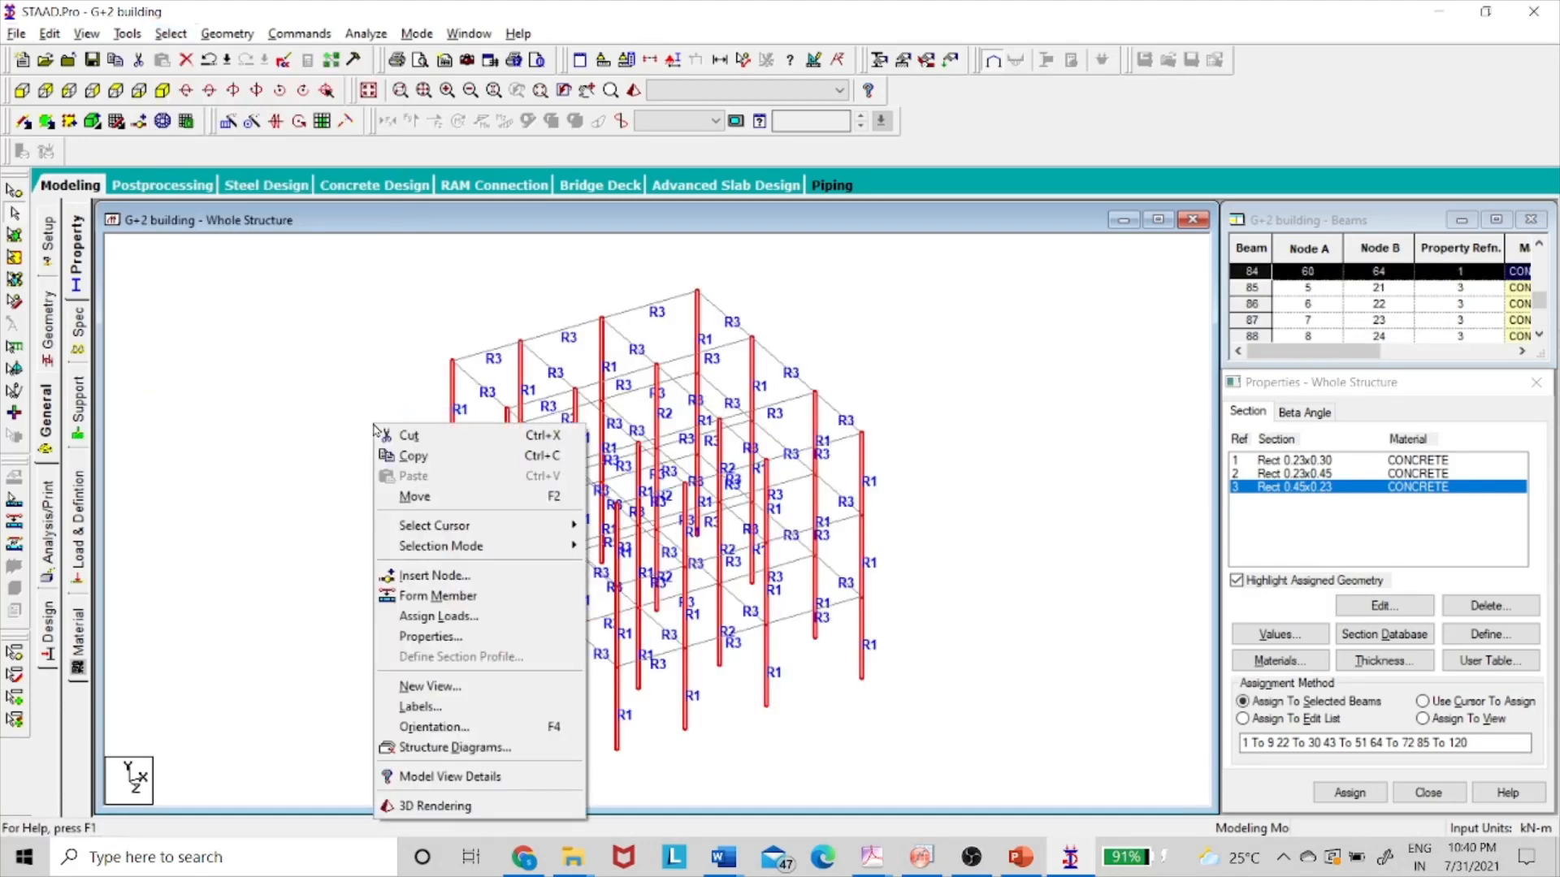
pyautogui.click(462, 688)
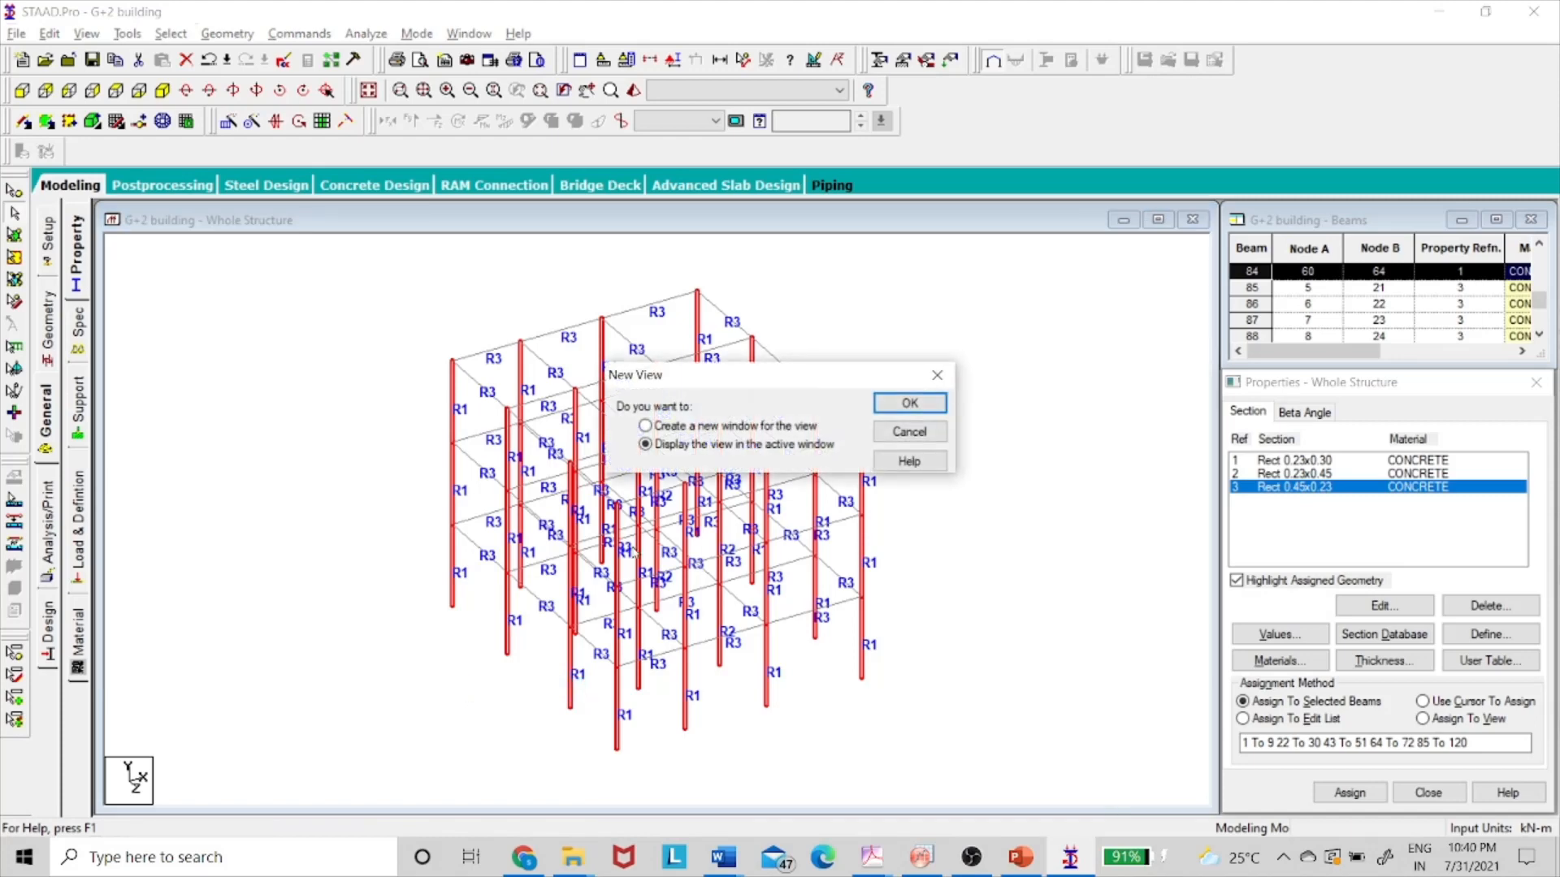
pyautogui.click(909, 404)
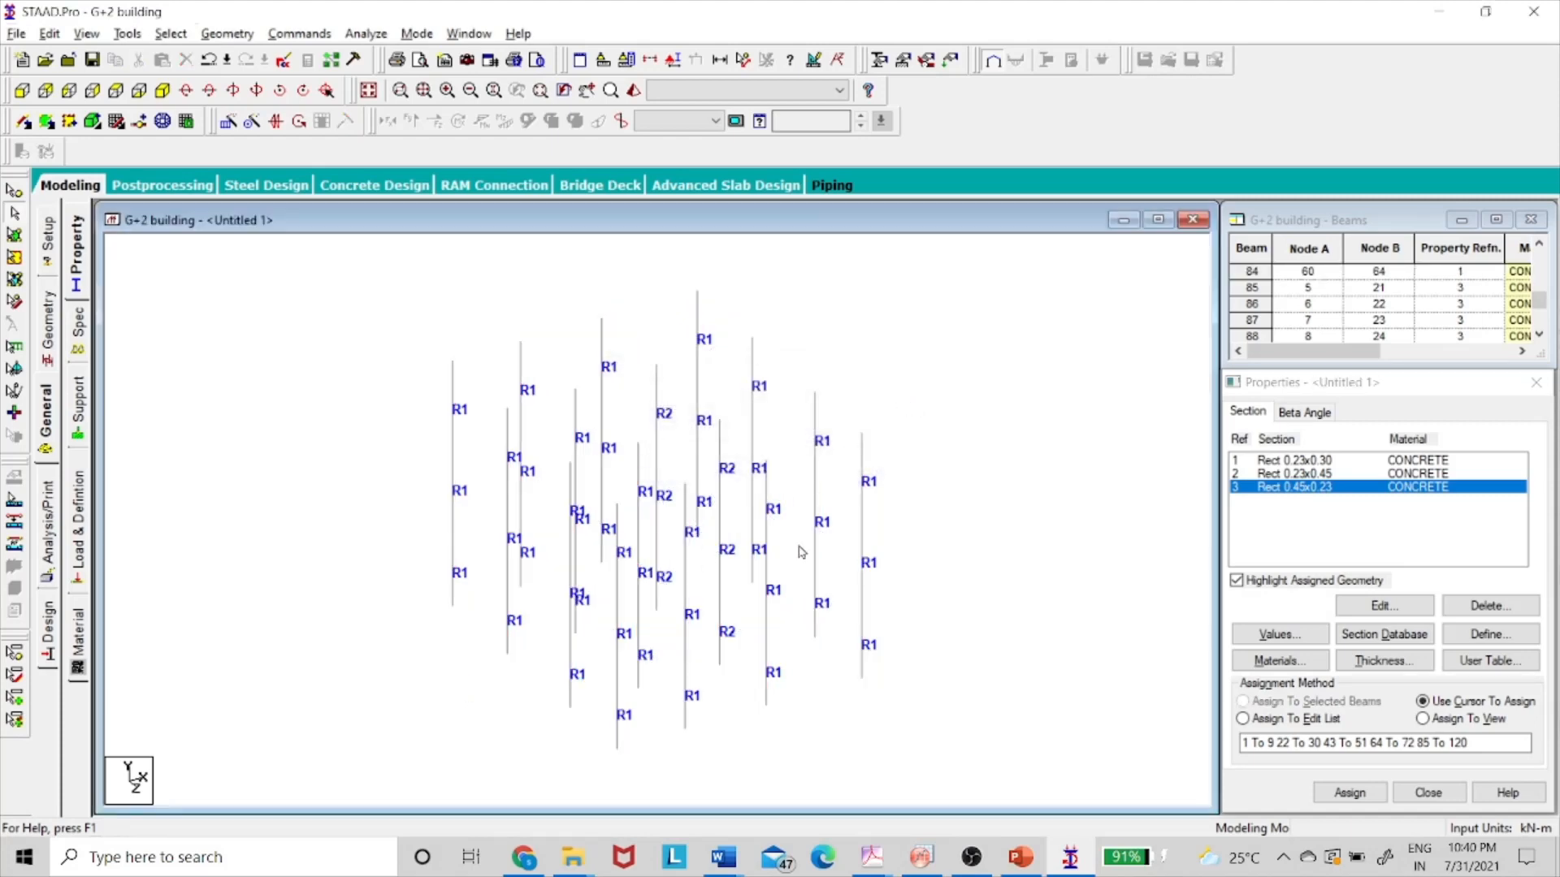
pyautogui.click(115, 90)
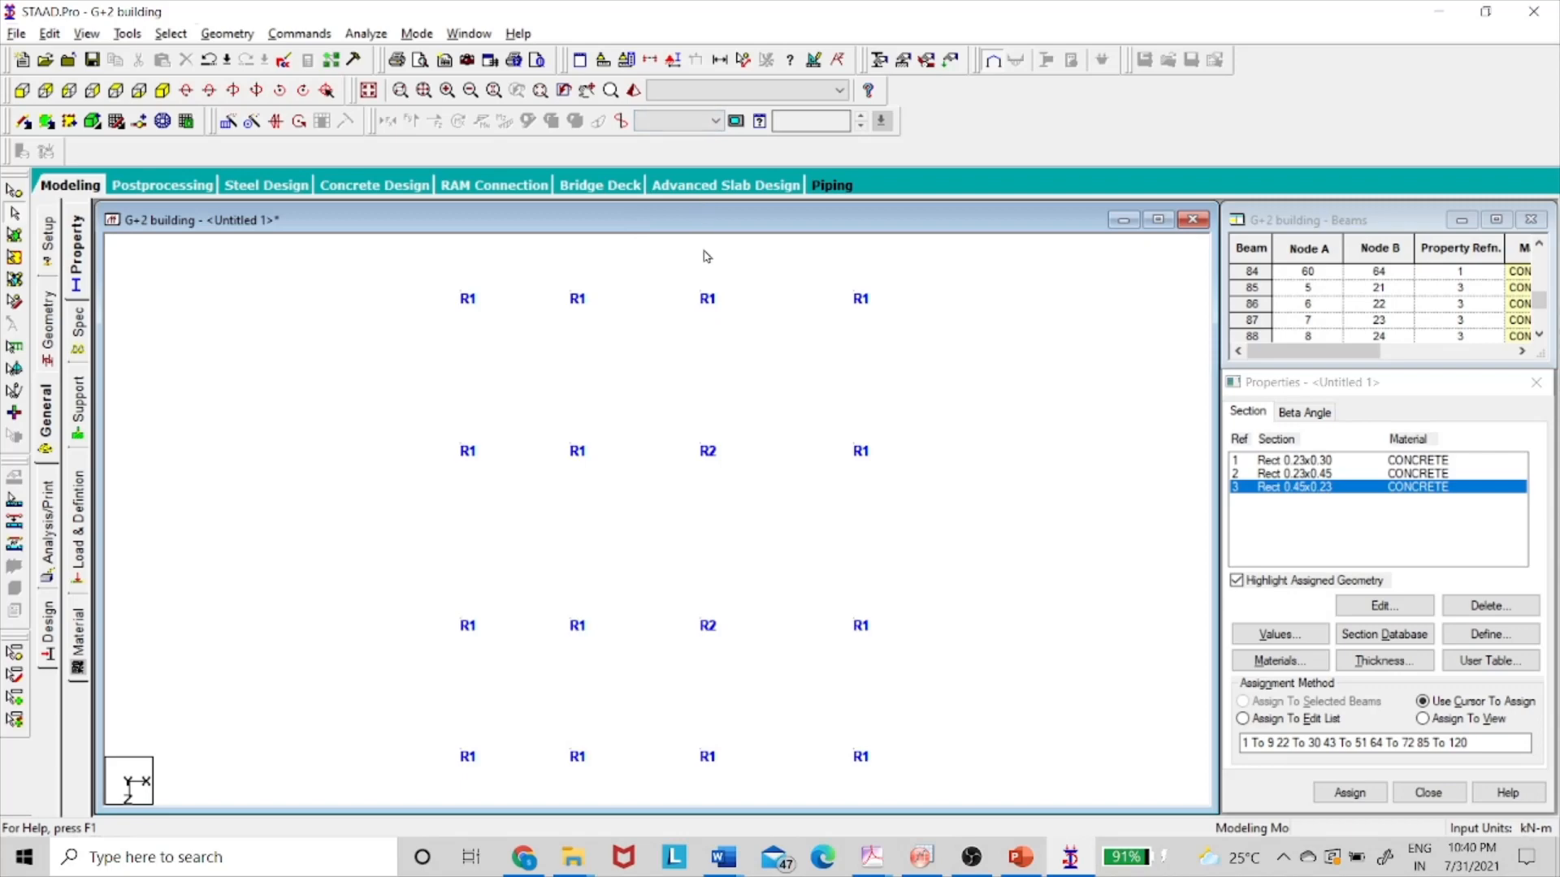
# - Turn on the 3D Sections Outline display, then compare the columns with the reference slide
pyautogui.click(674, 67)
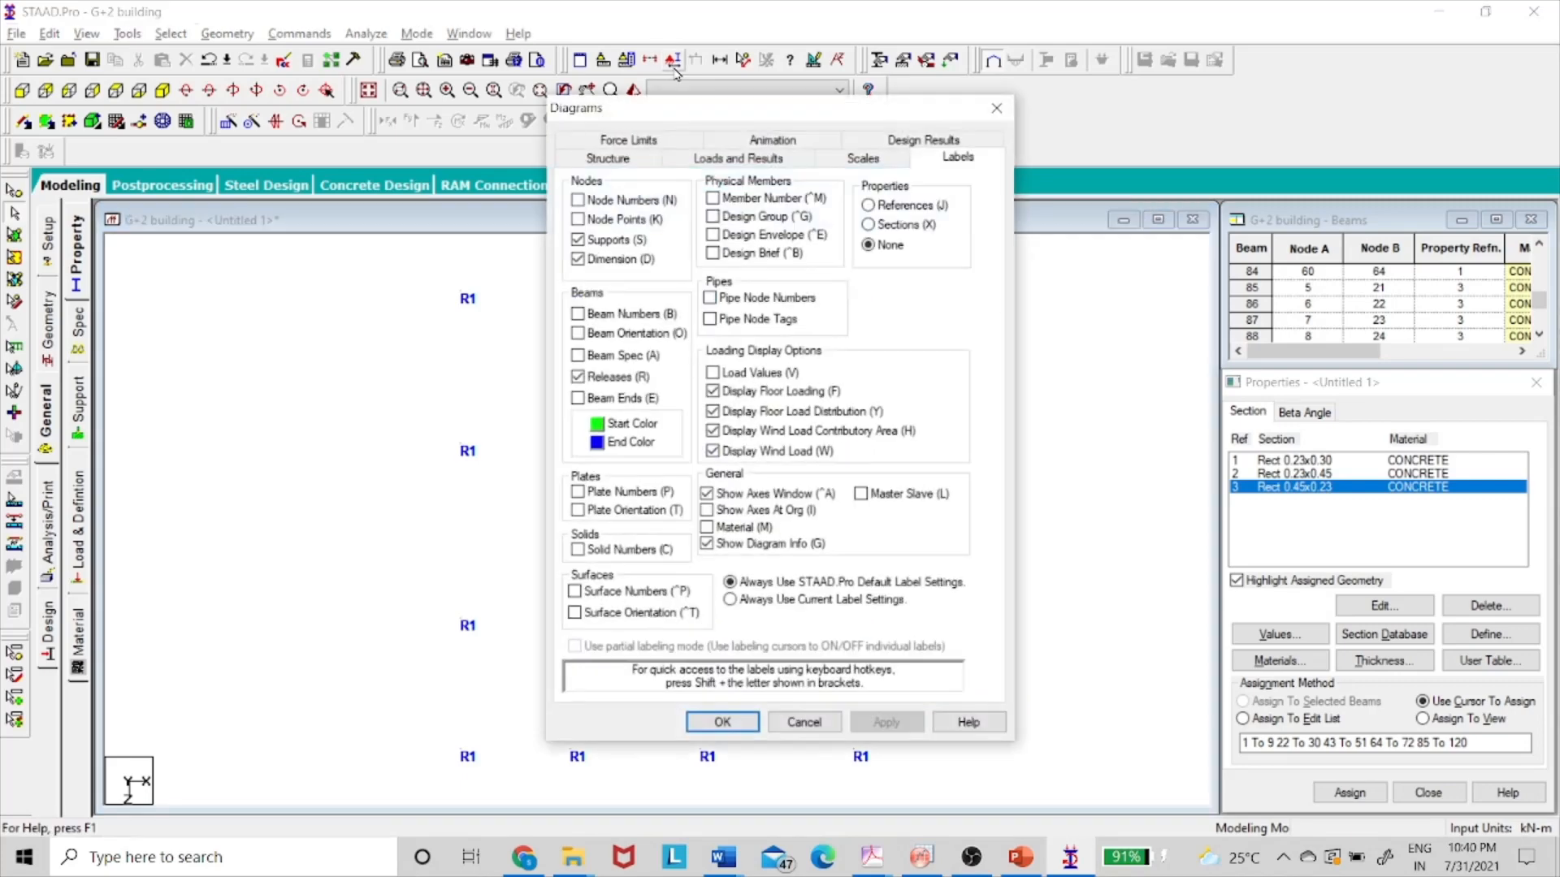
pyautogui.click(607, 159)
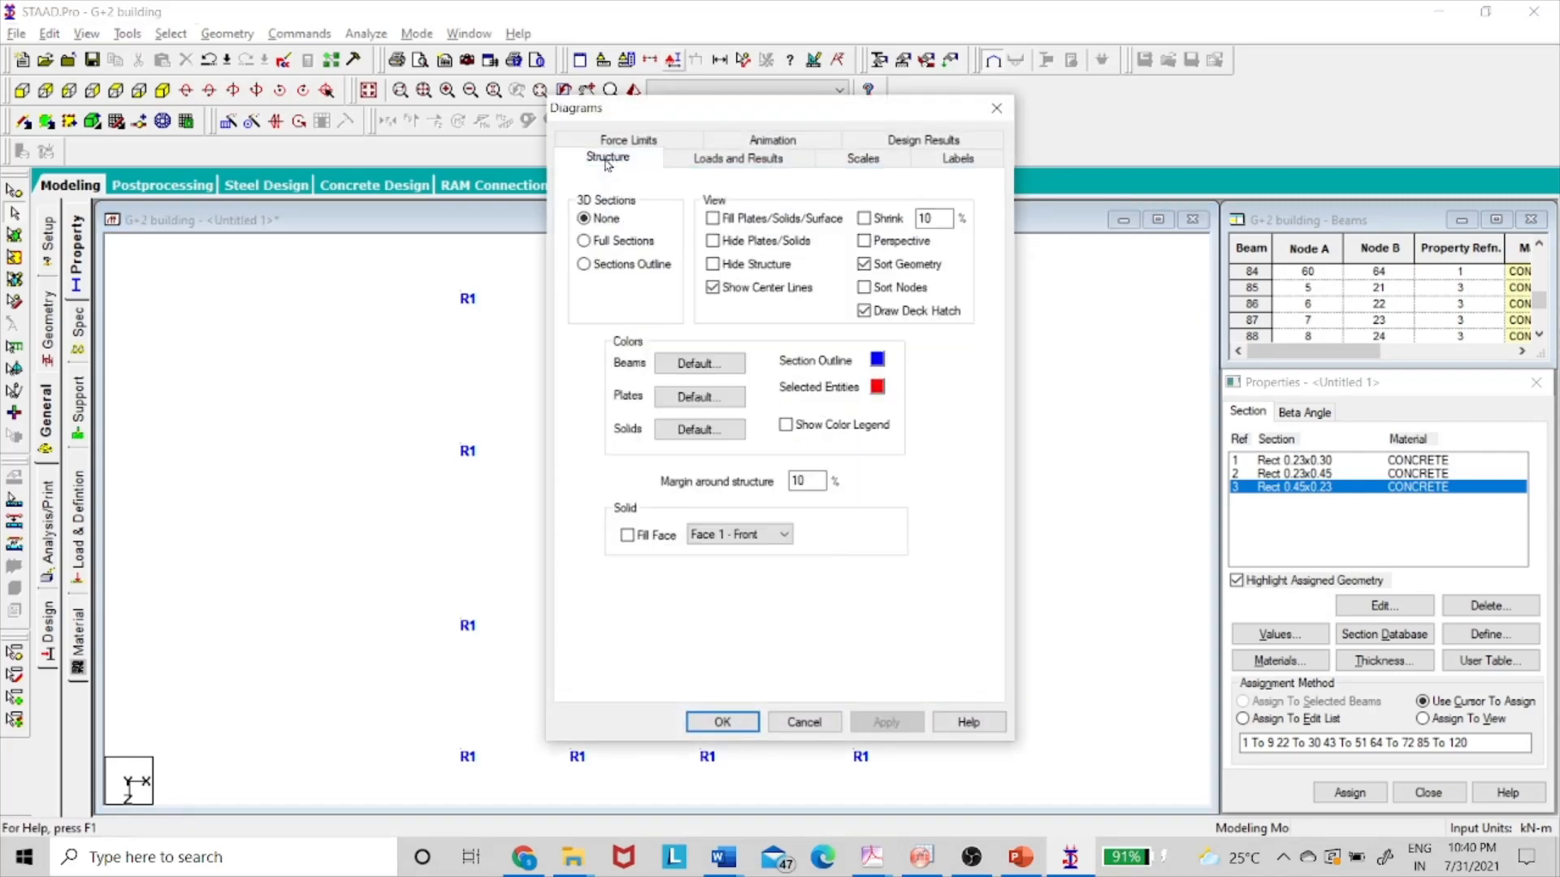
pyautogui.click(585, 265)
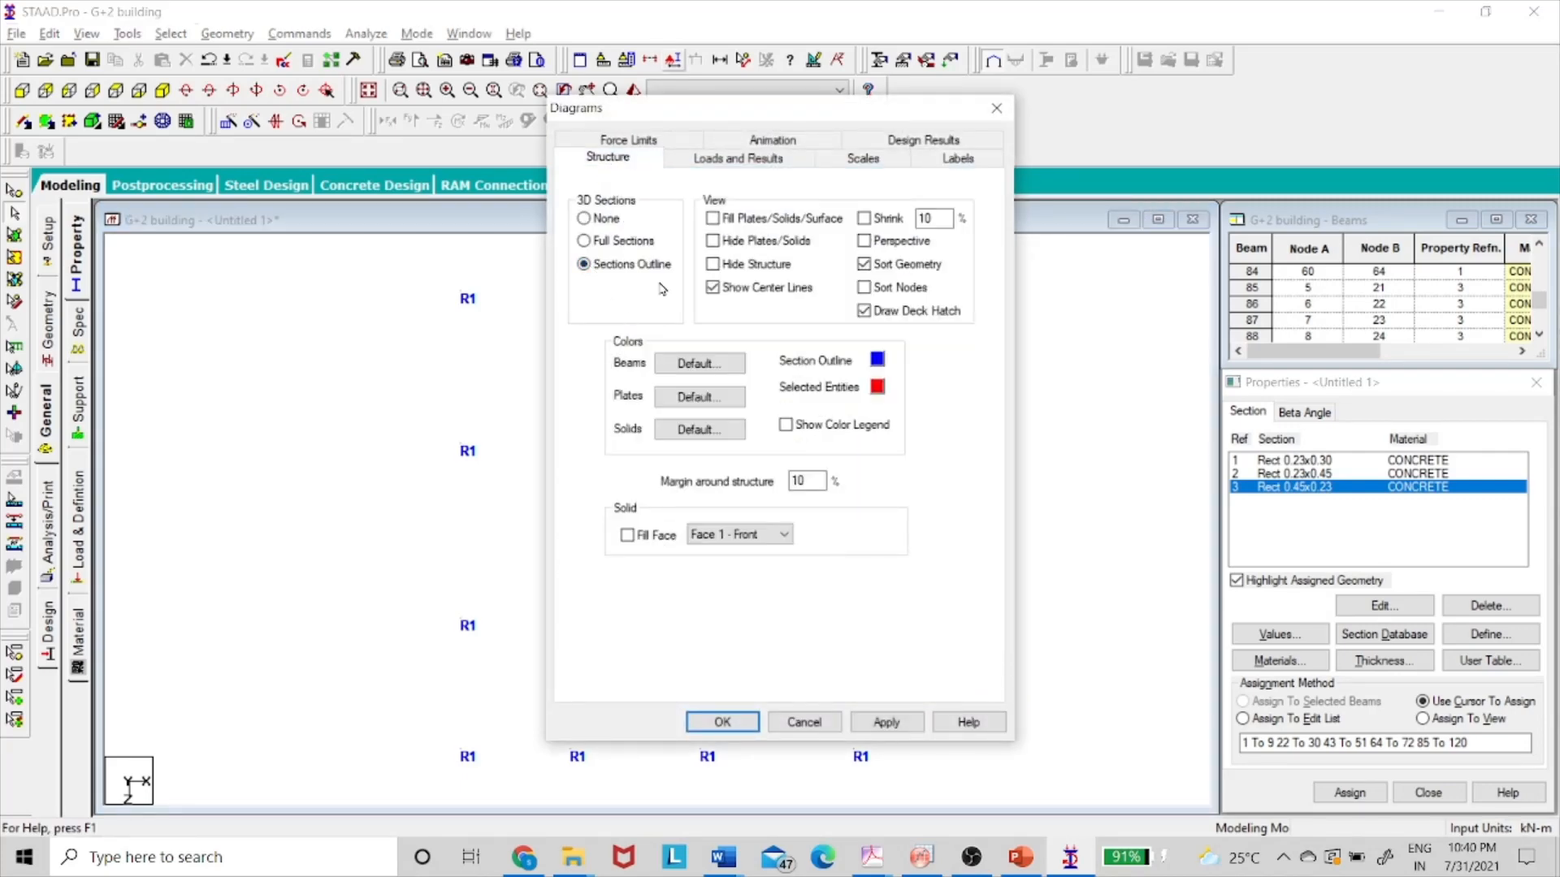
pyautogui.click(722, 723)
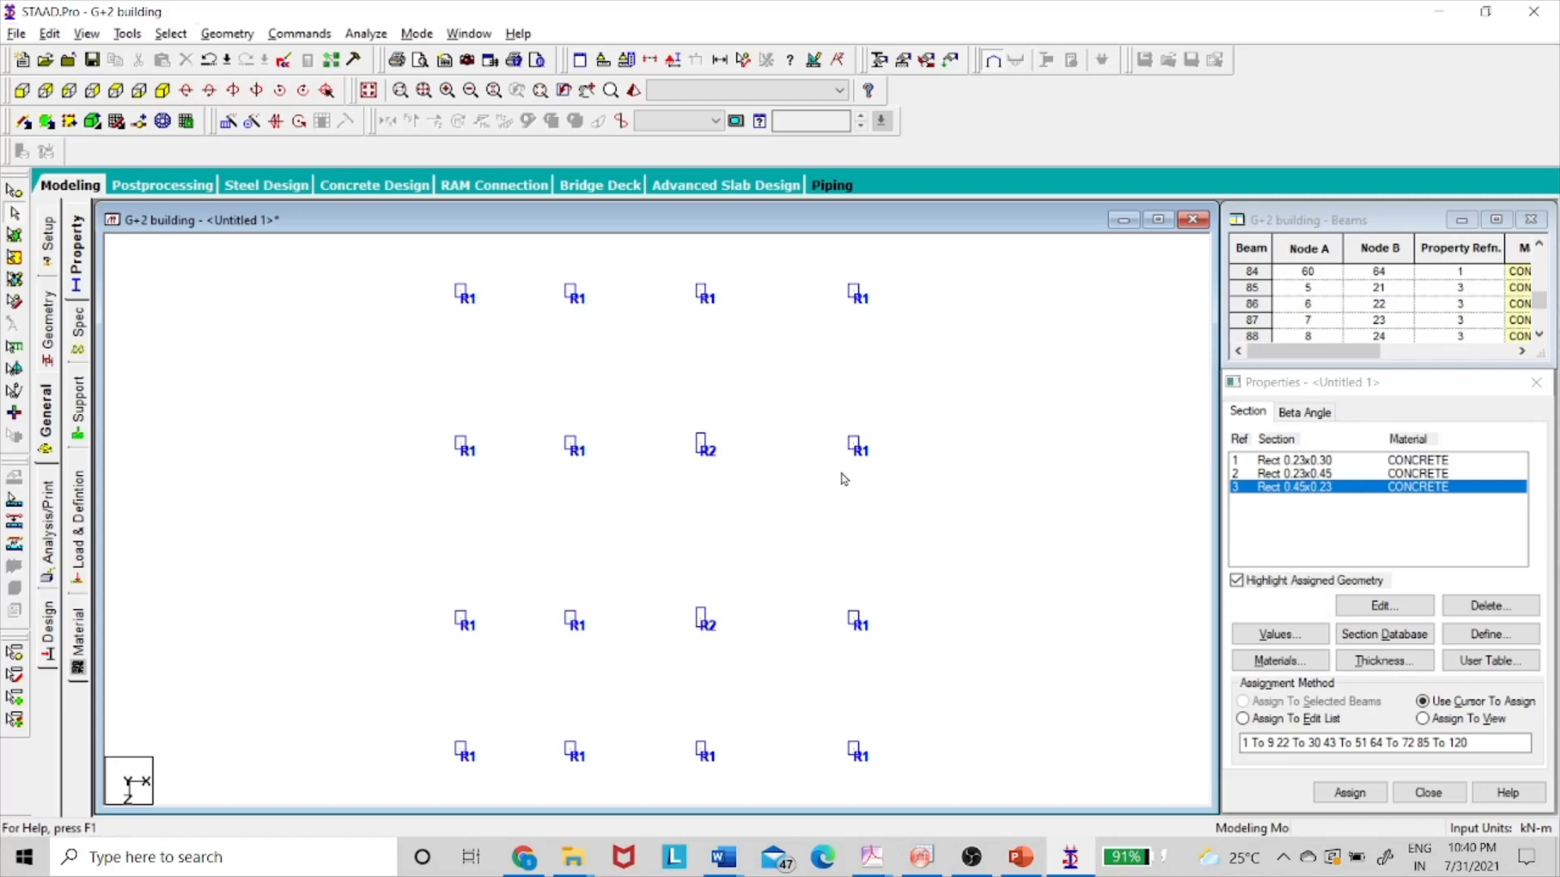
pyautogui.hotkey('alt', 'Tab')
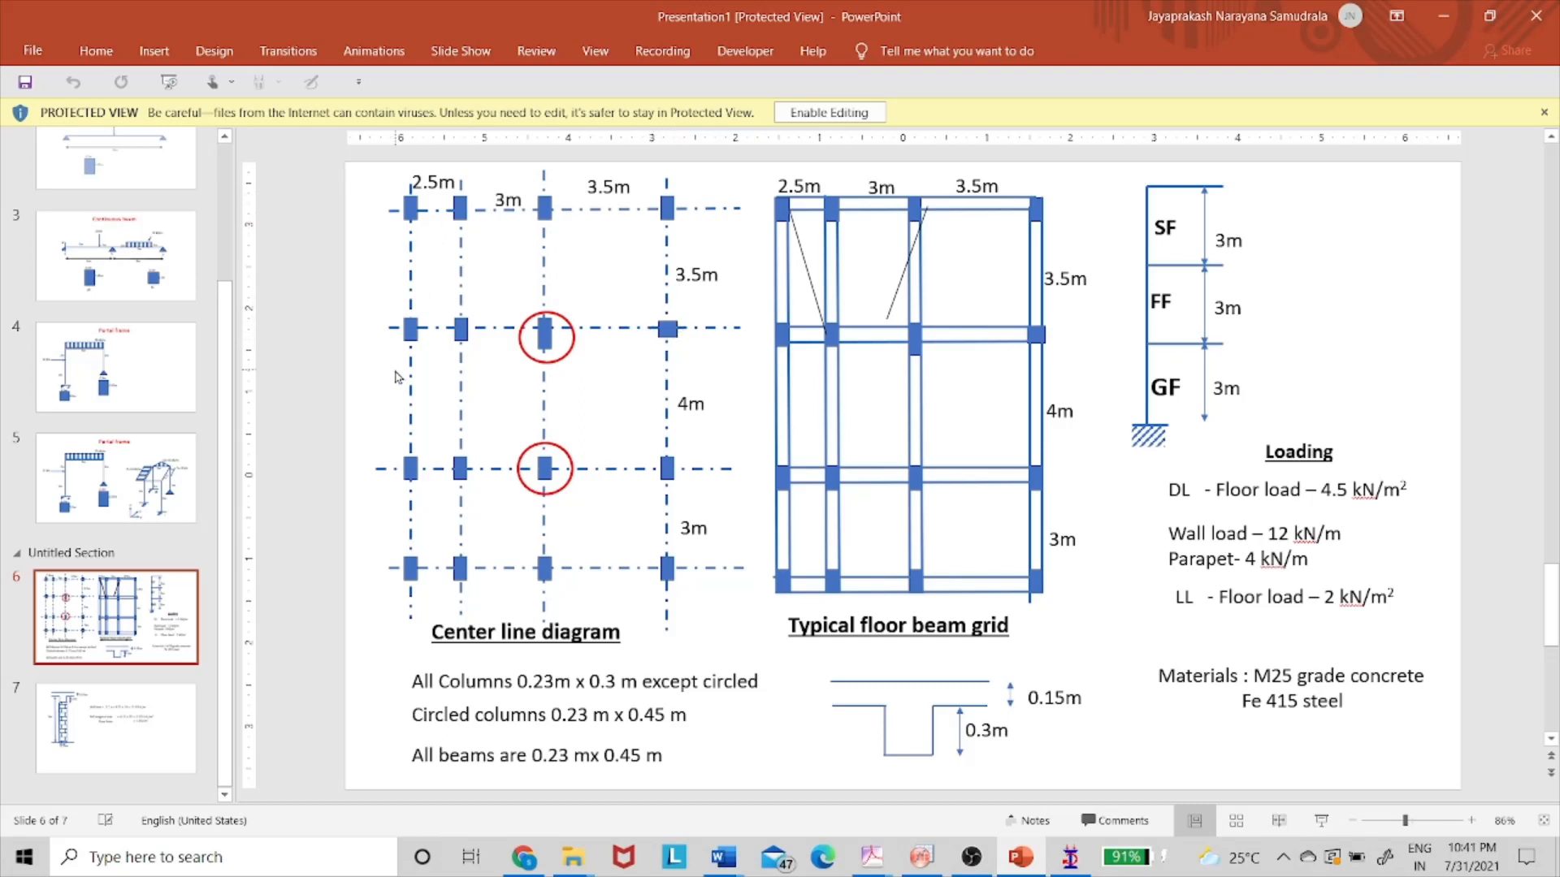
# - Back in the model, review the Rect 0.23x0.30 members and clear the selection
pyautogui.hotkey('alt', 'Tab')
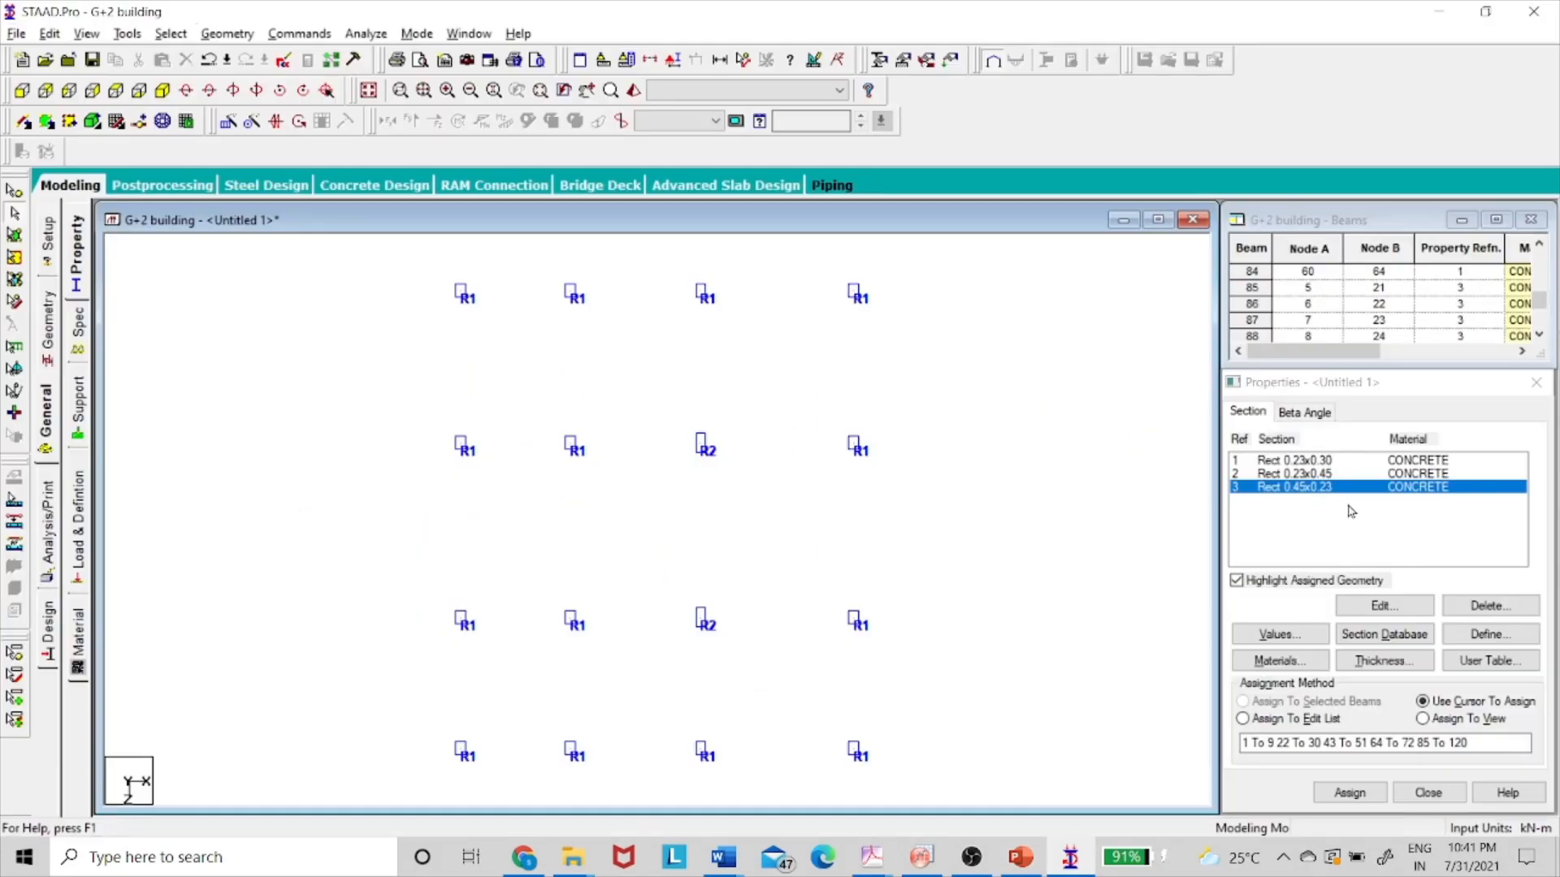
pyautogui.click(1255, 461)
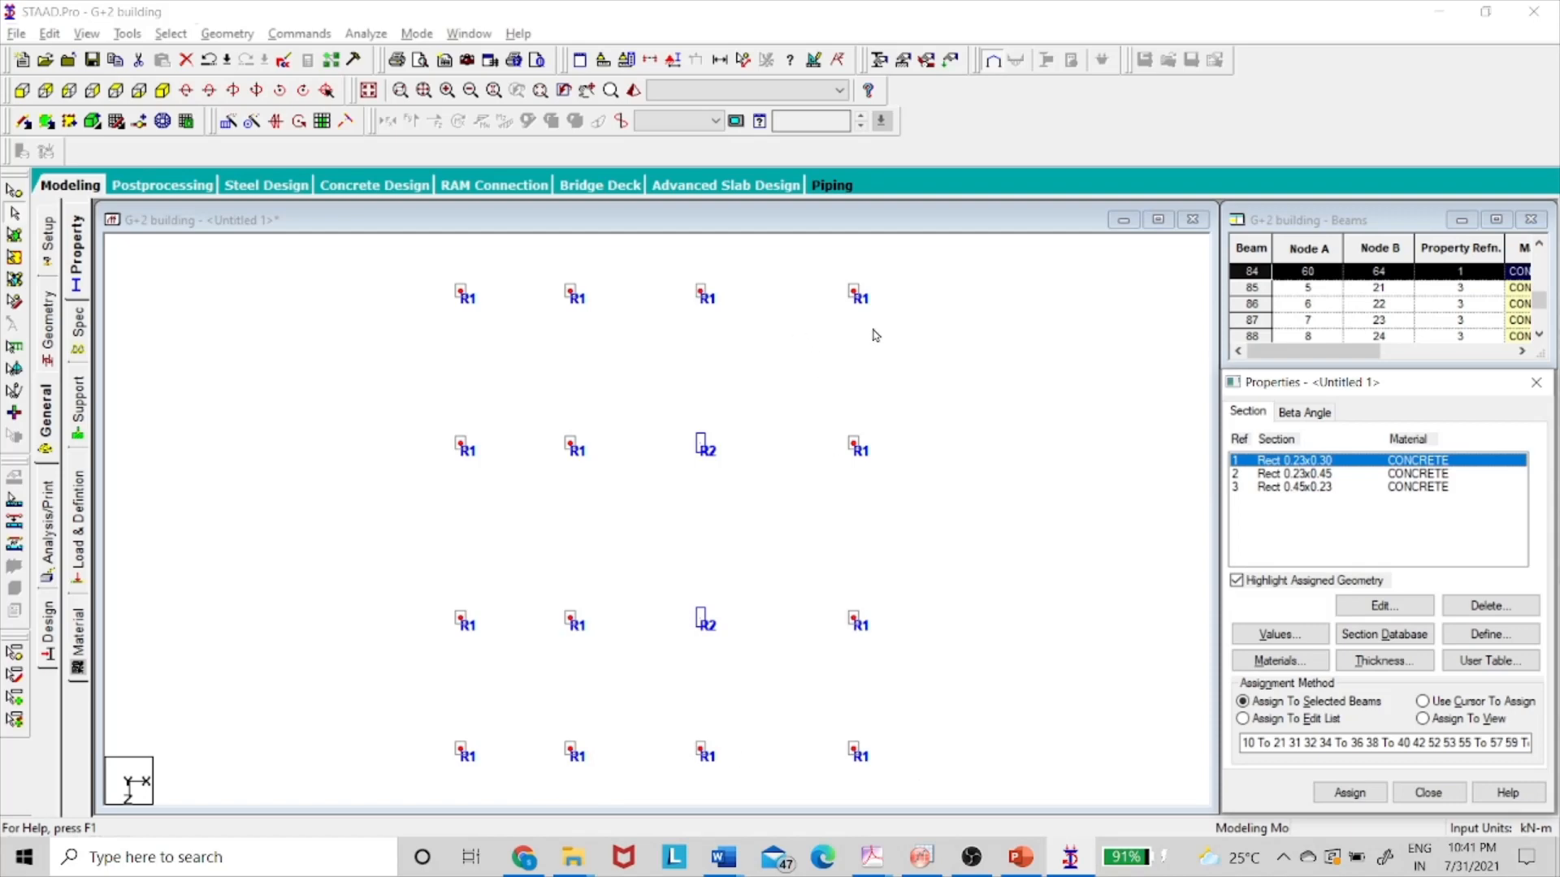
pyautogui.click(821, 444)
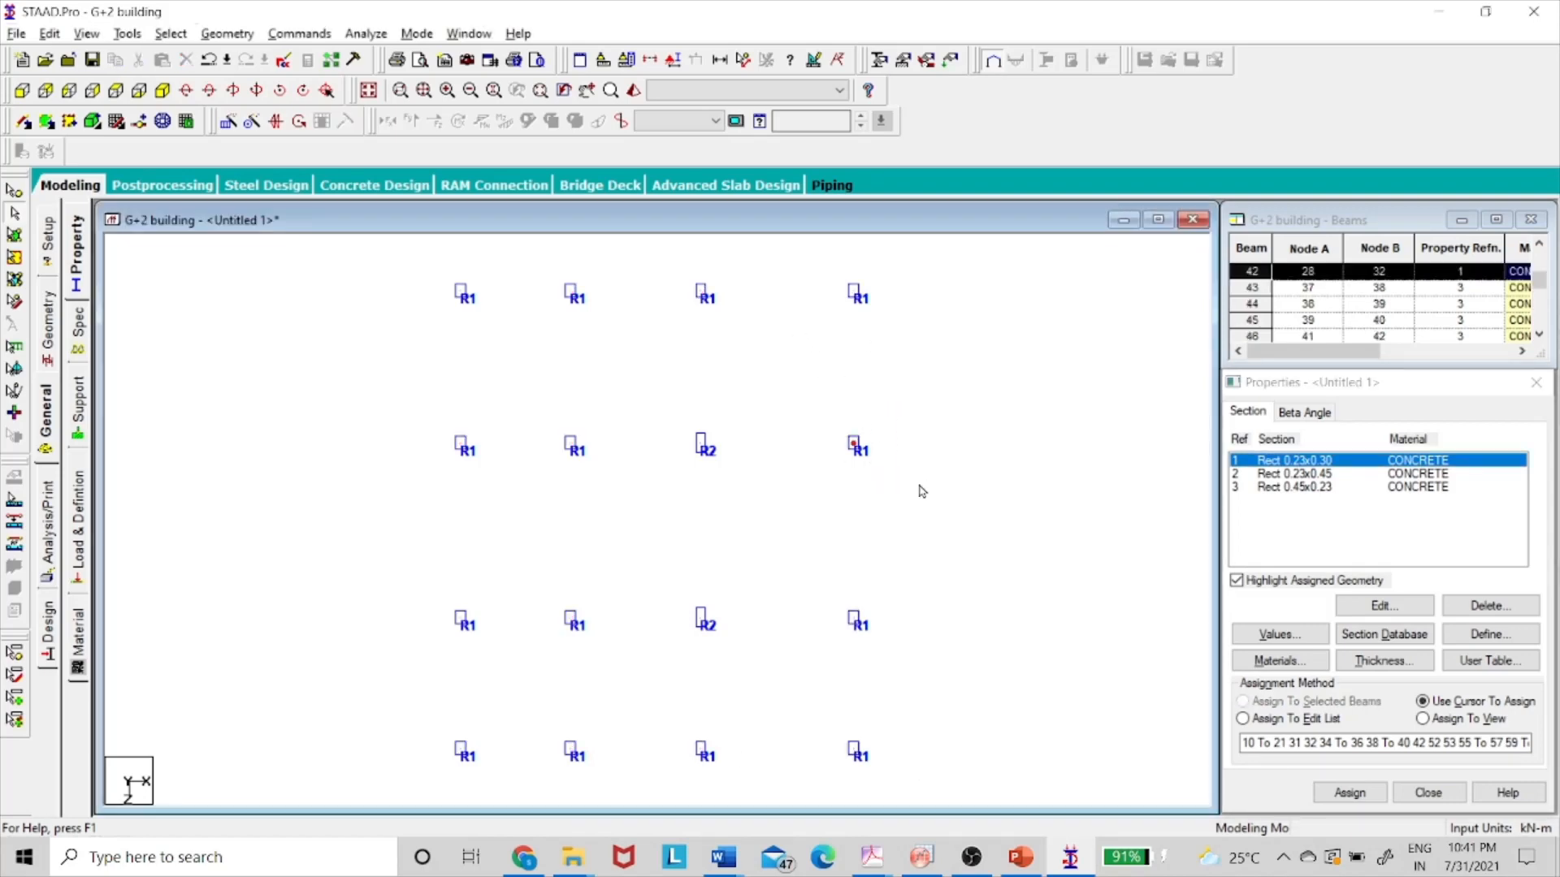
pyautogui.click(974, 497)
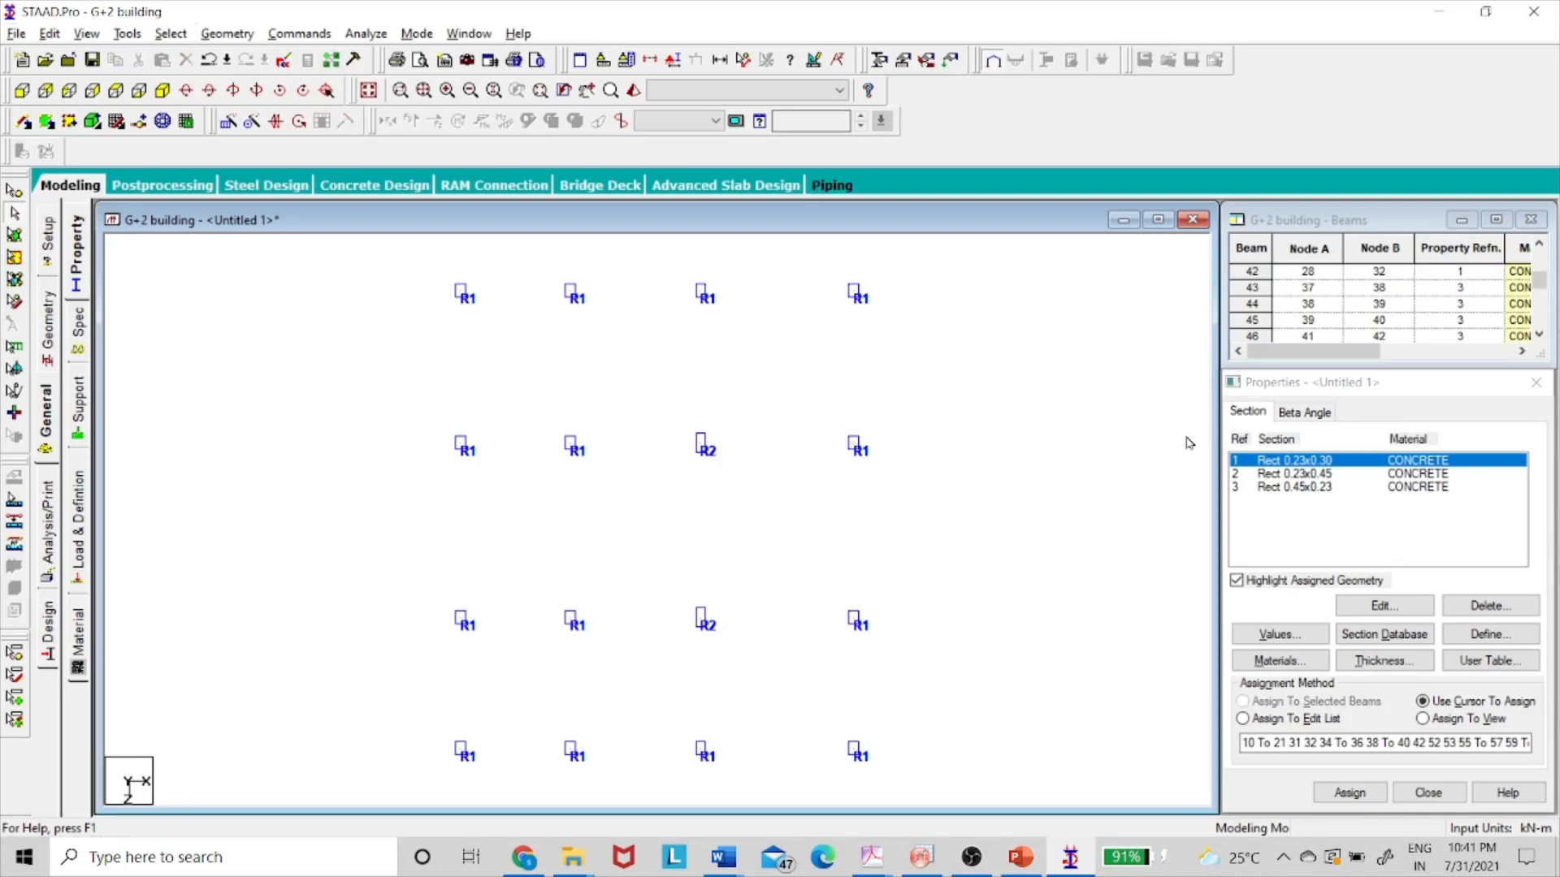
# - Create a new 90° beta angle
pyautogui.click(1303, 414)
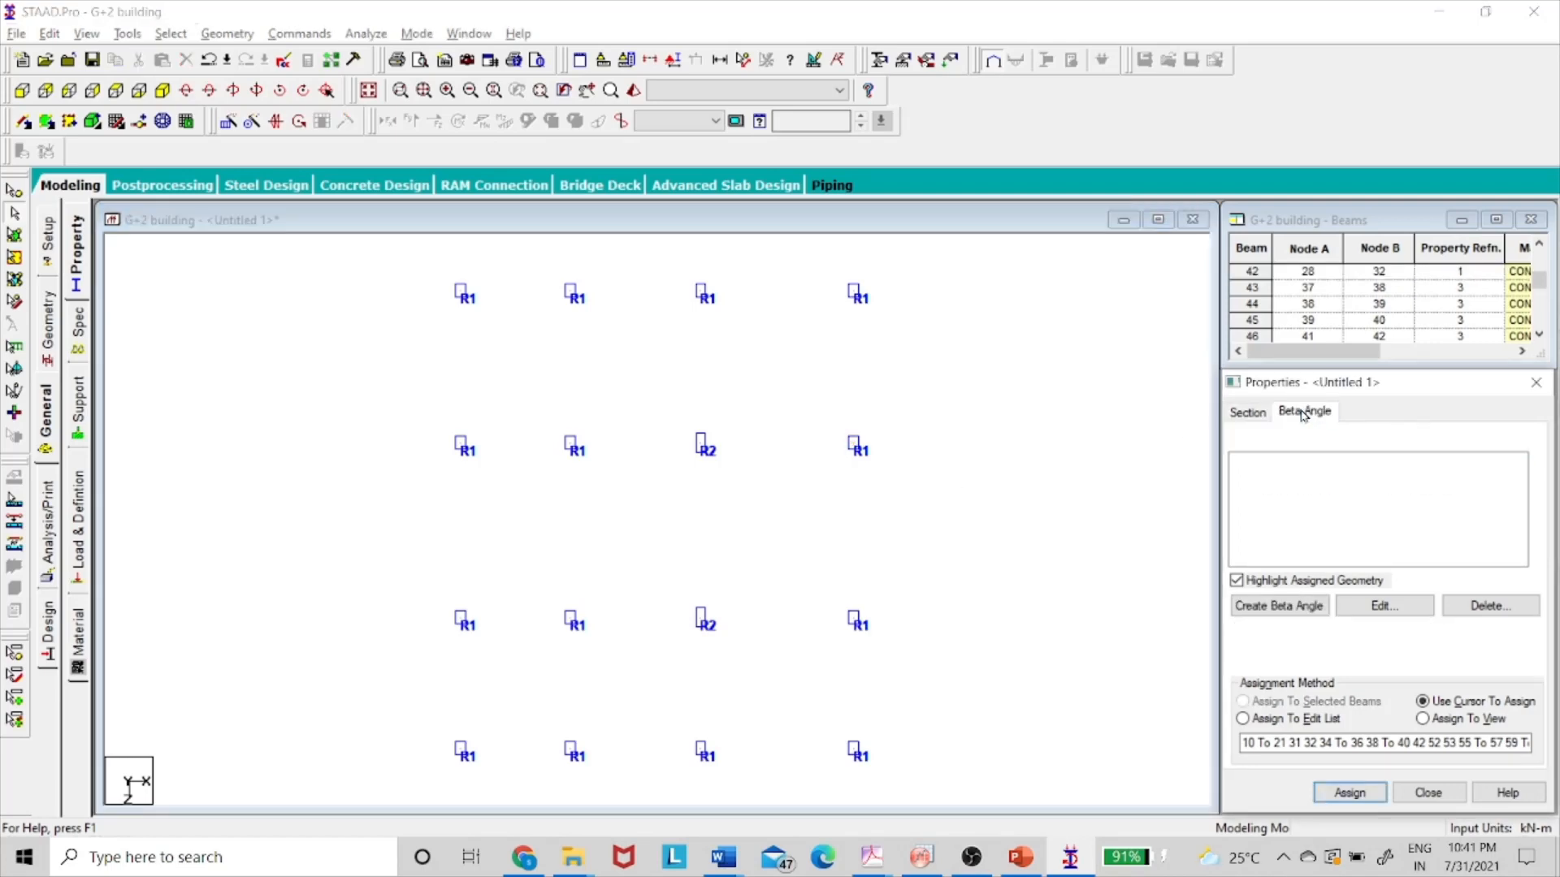
pyautogui.click(1300, 603)
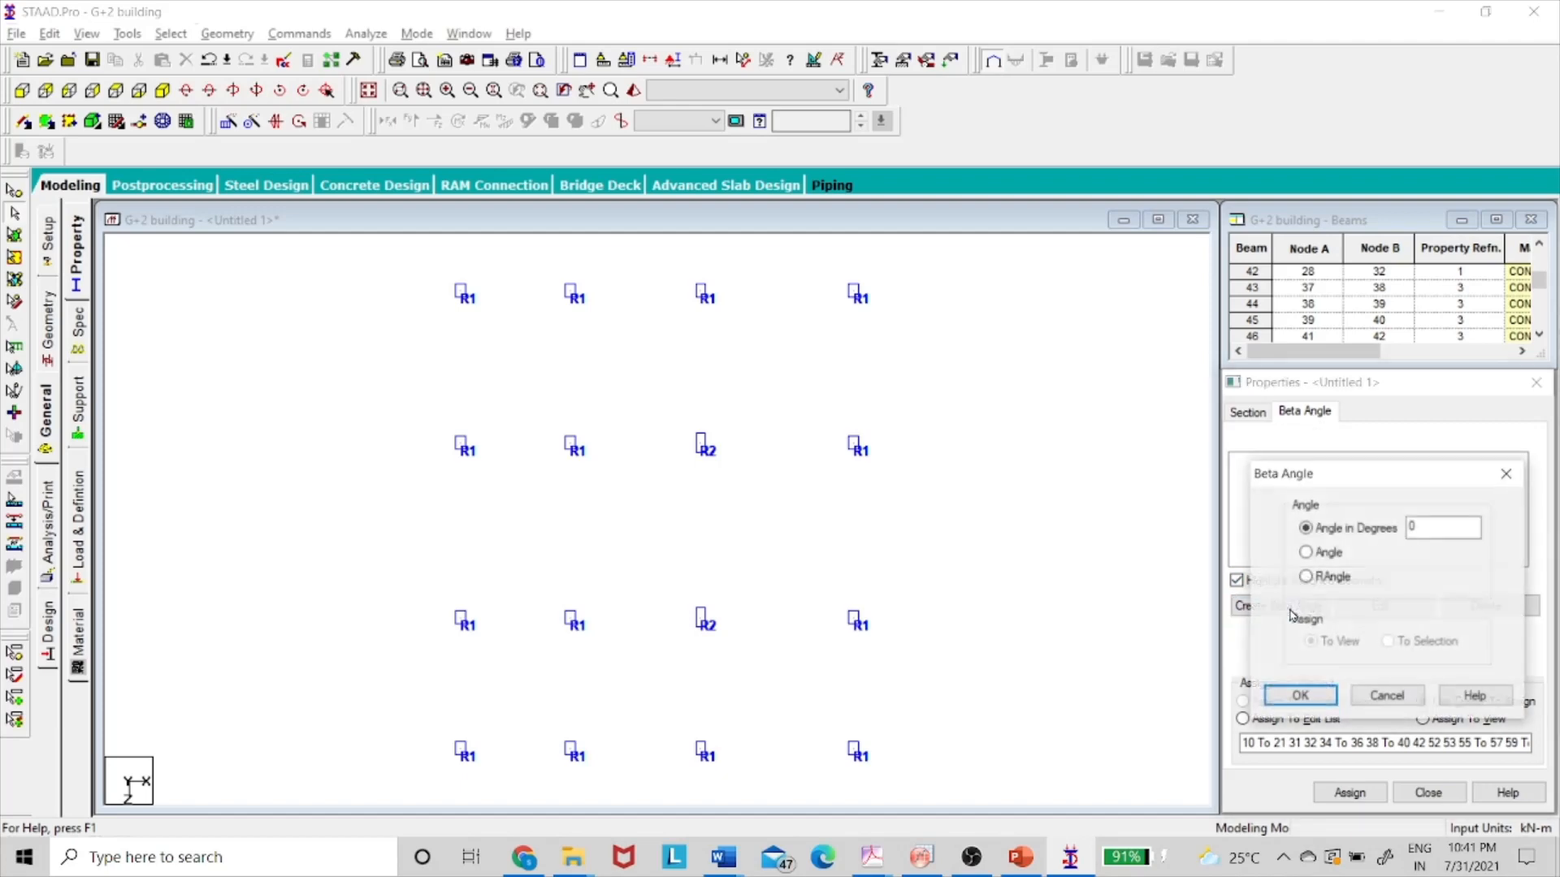
pyautogui.click(1408, 526)
pyautogui.write('9')
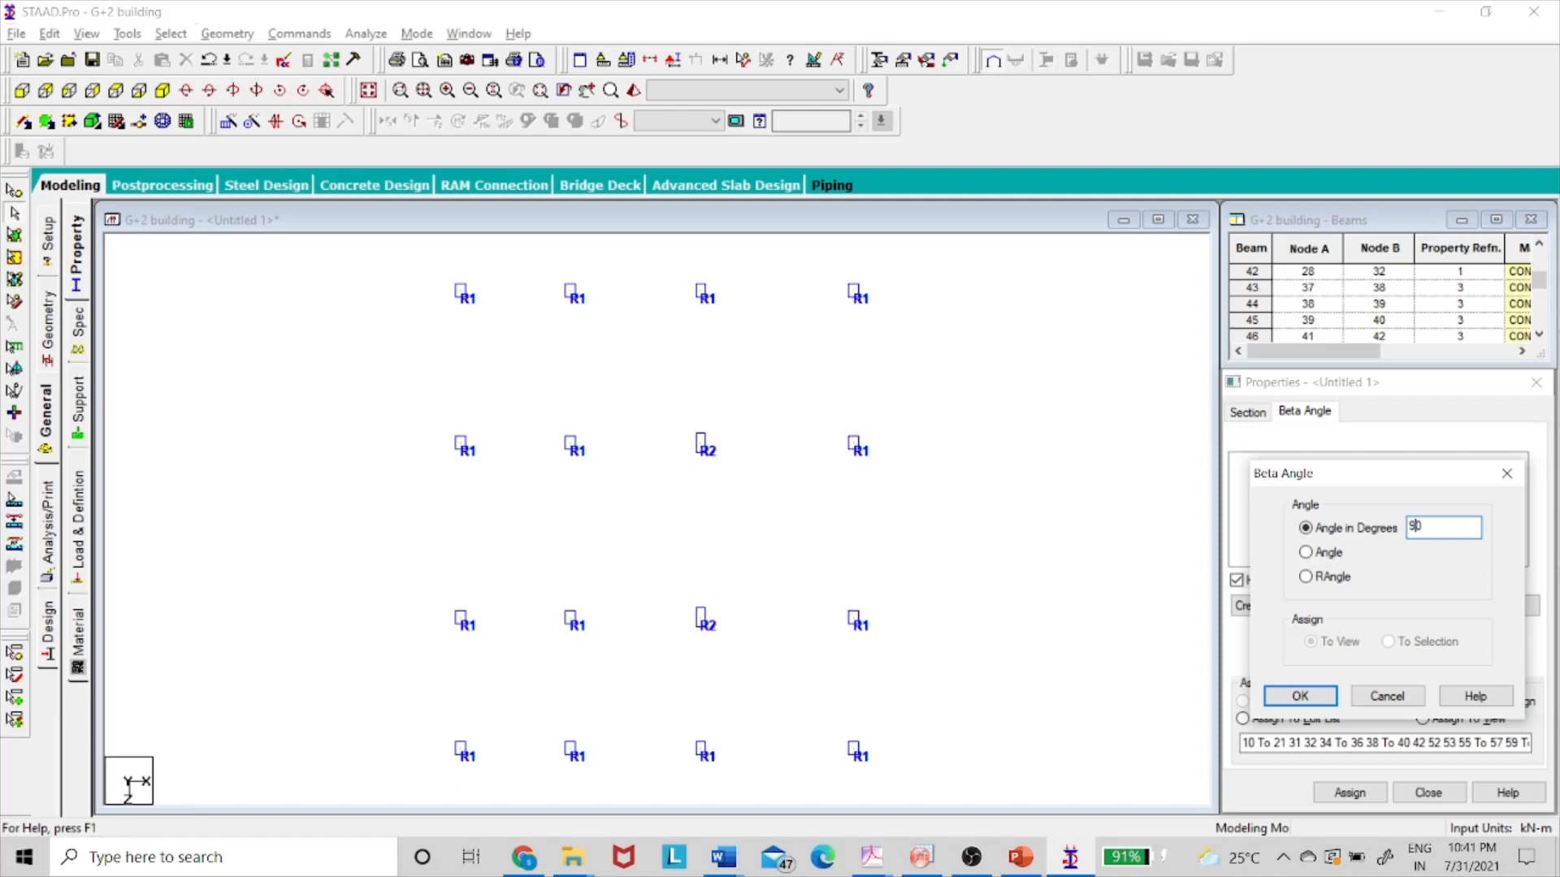
pyautogui.click(1300, 695)
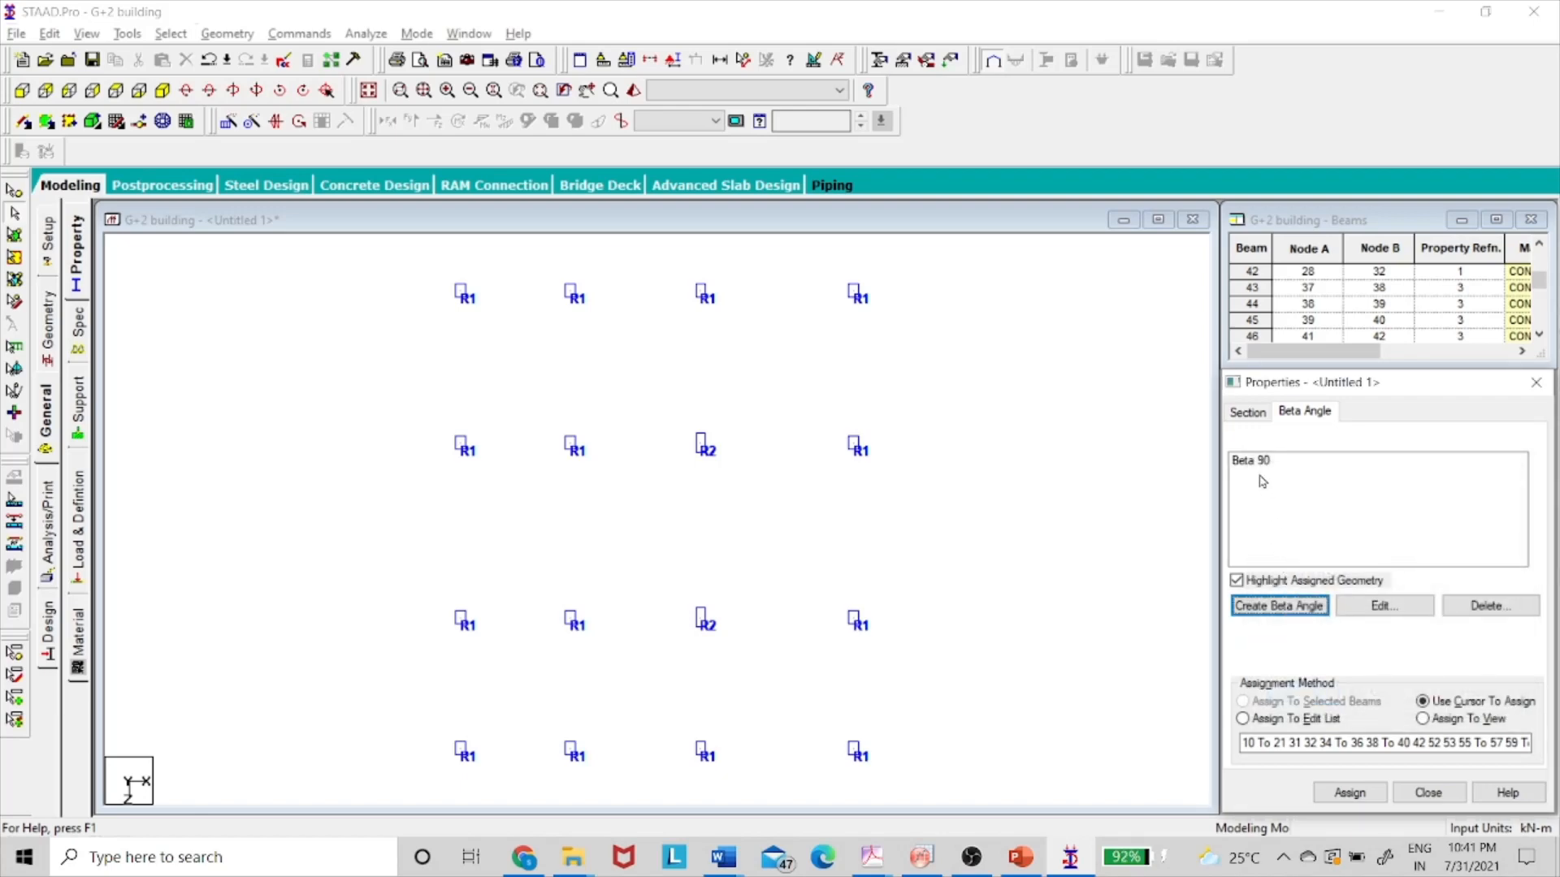
# - Assign Beta 90 to the right-hand R1 column in the second row
pyautogui.click(1255, 465)
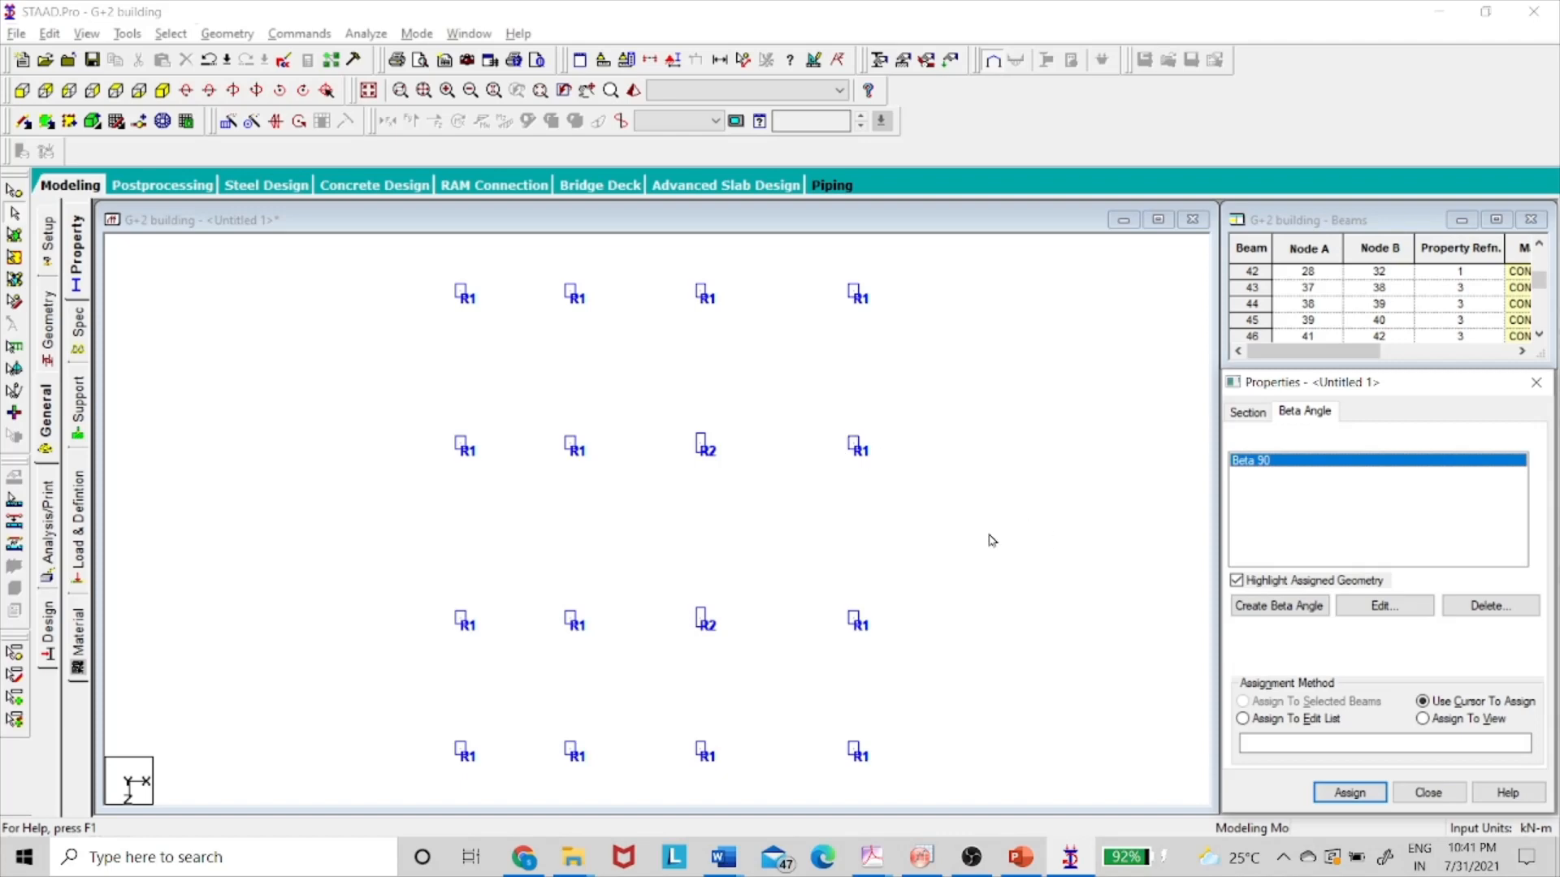
pyautogui.moveTo(831, 429); pyautogui.dragTo(944, 492)
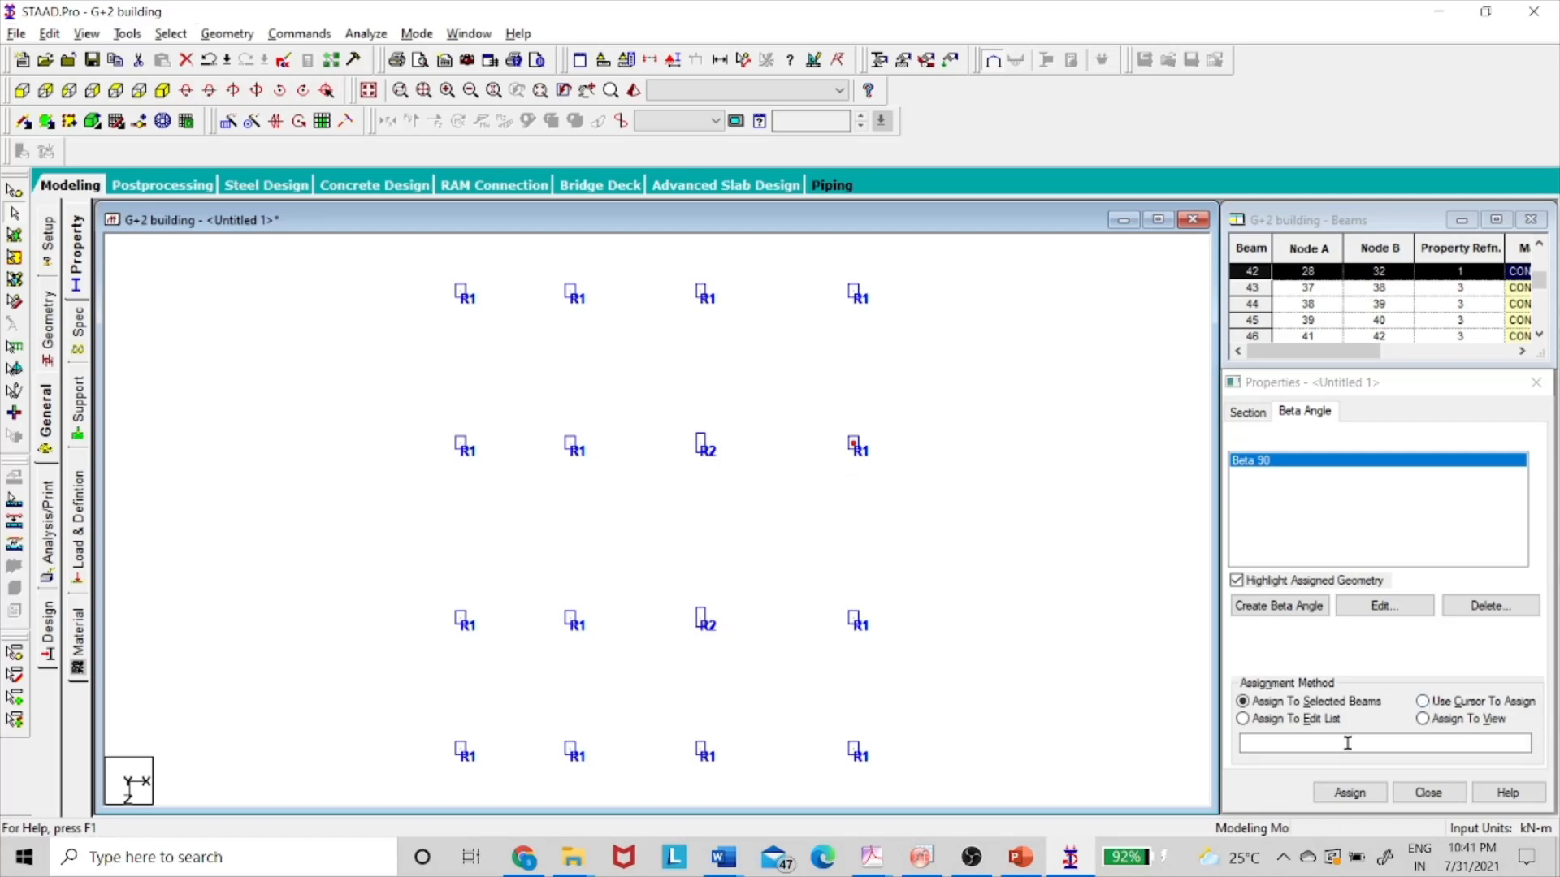
pyautogui.click(1348, 793)
pyautogui.click(1418, 645)
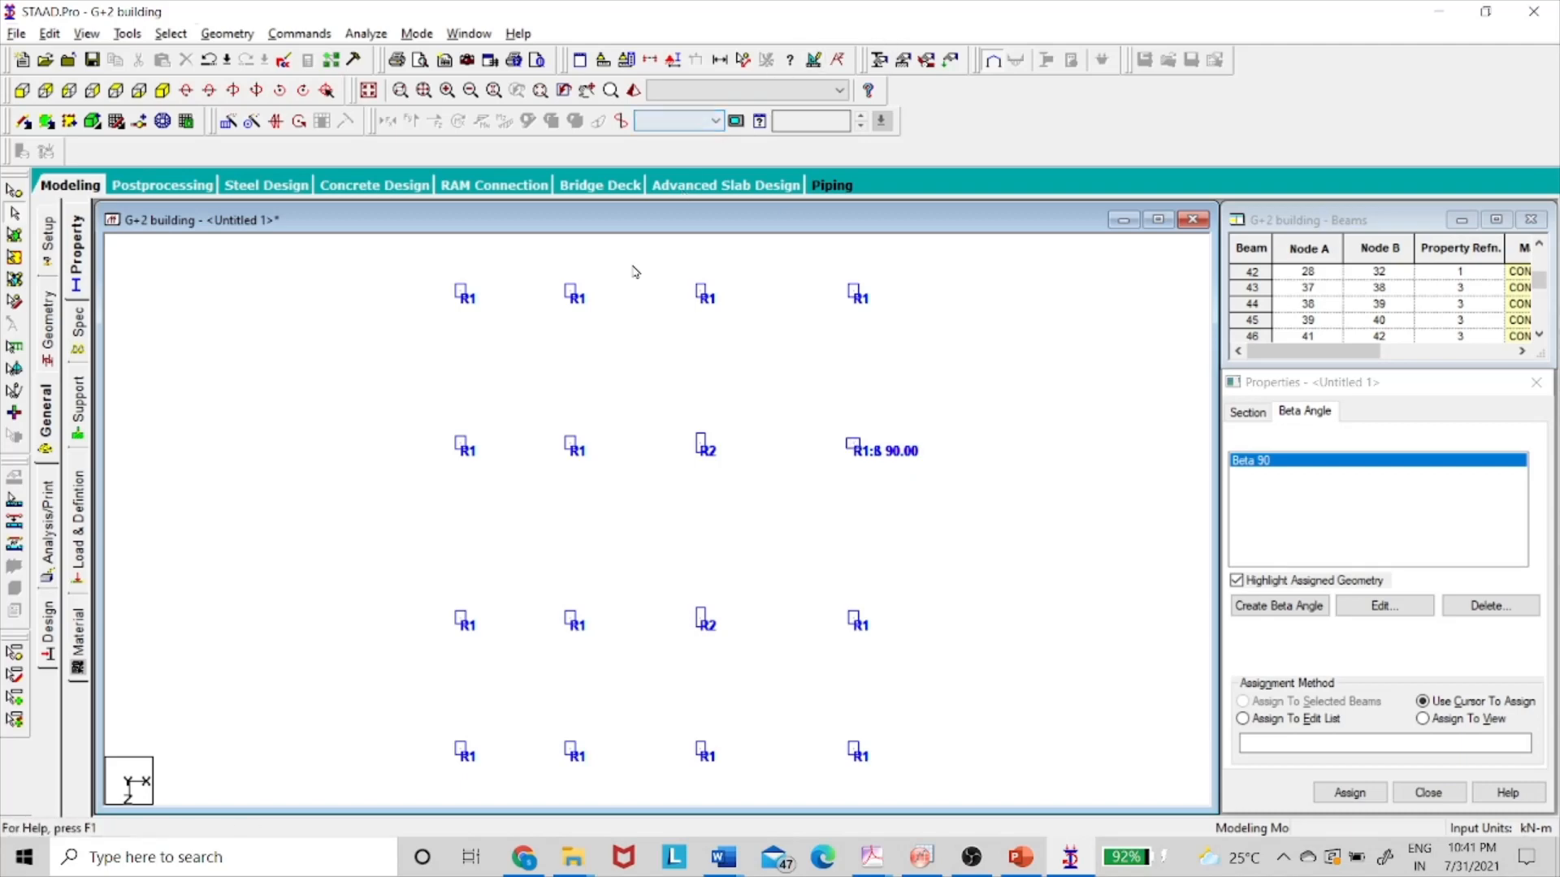
# - Return to the full isometric view and set 3D Sections to None for plain centre lines
pyautogui.click(208, 93)
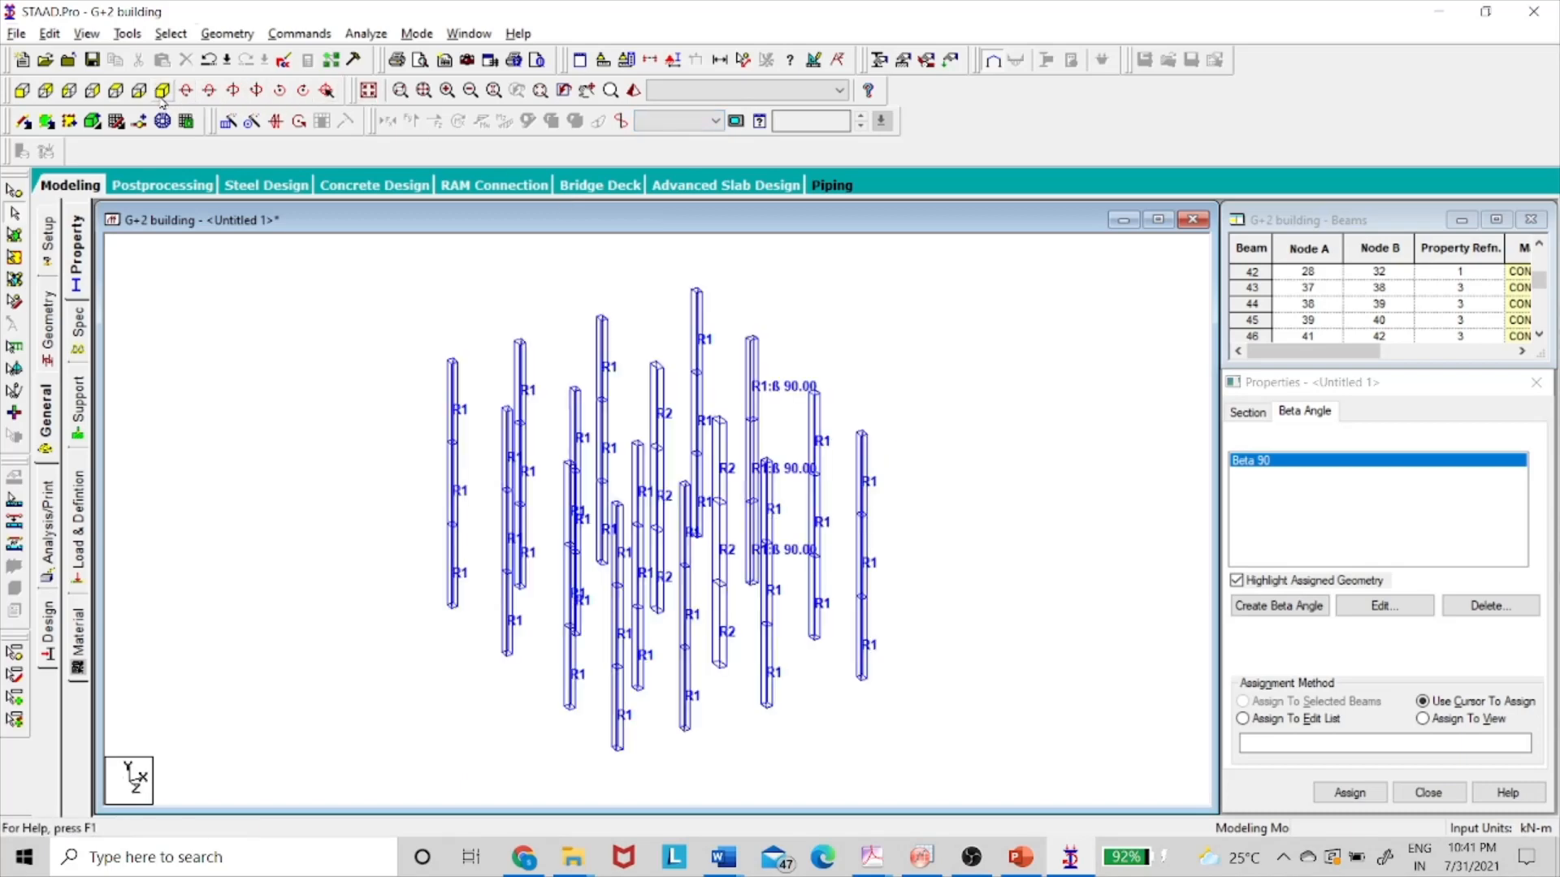
pyautogui.click(368, 91)
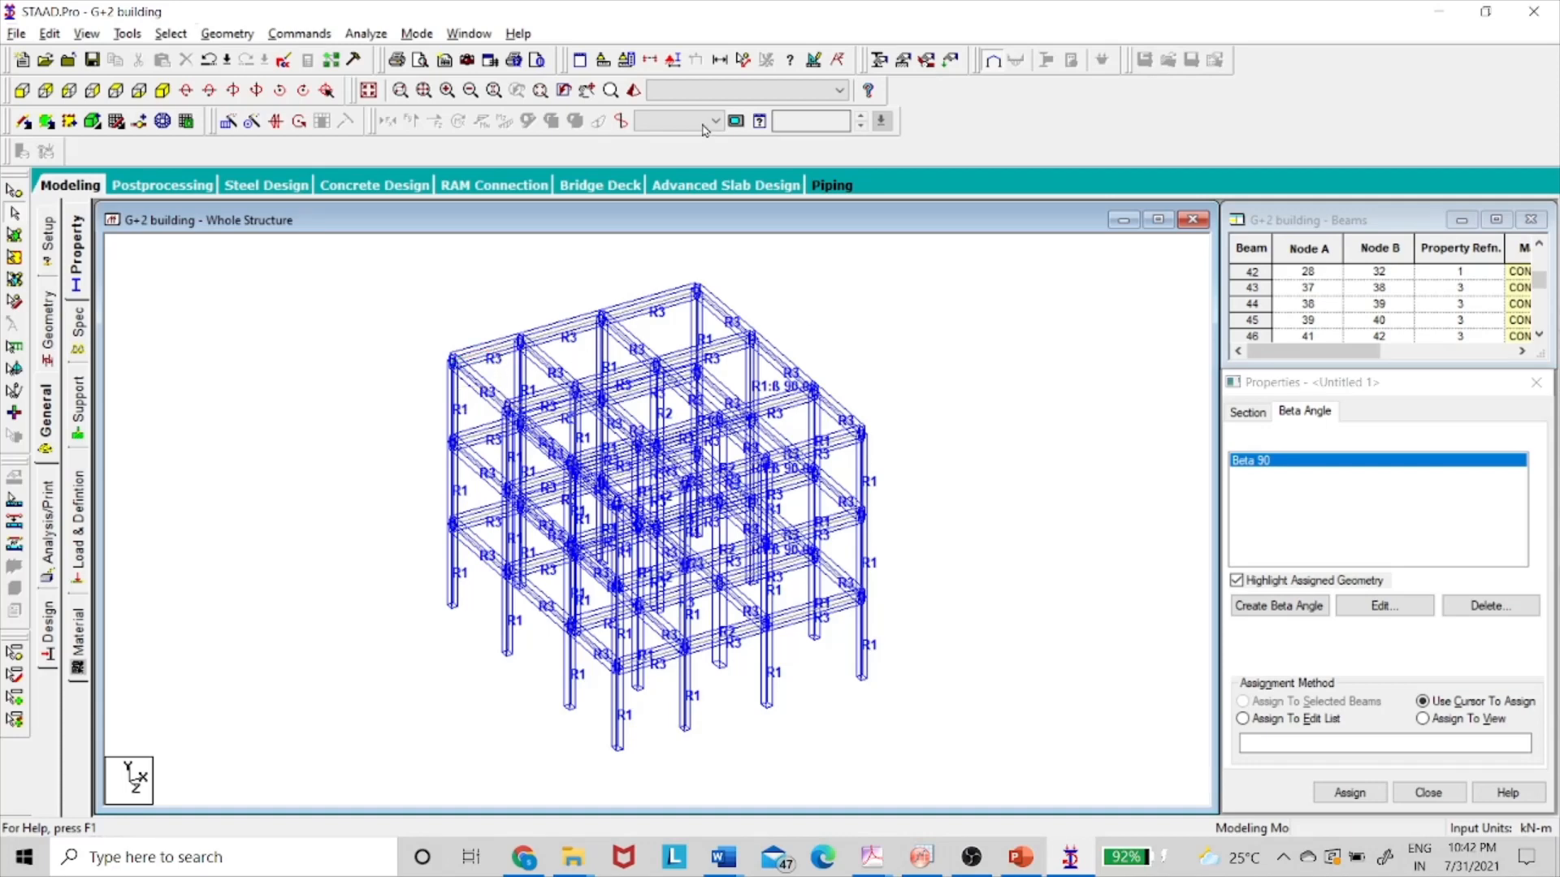
pyautogui.click(671, 62)
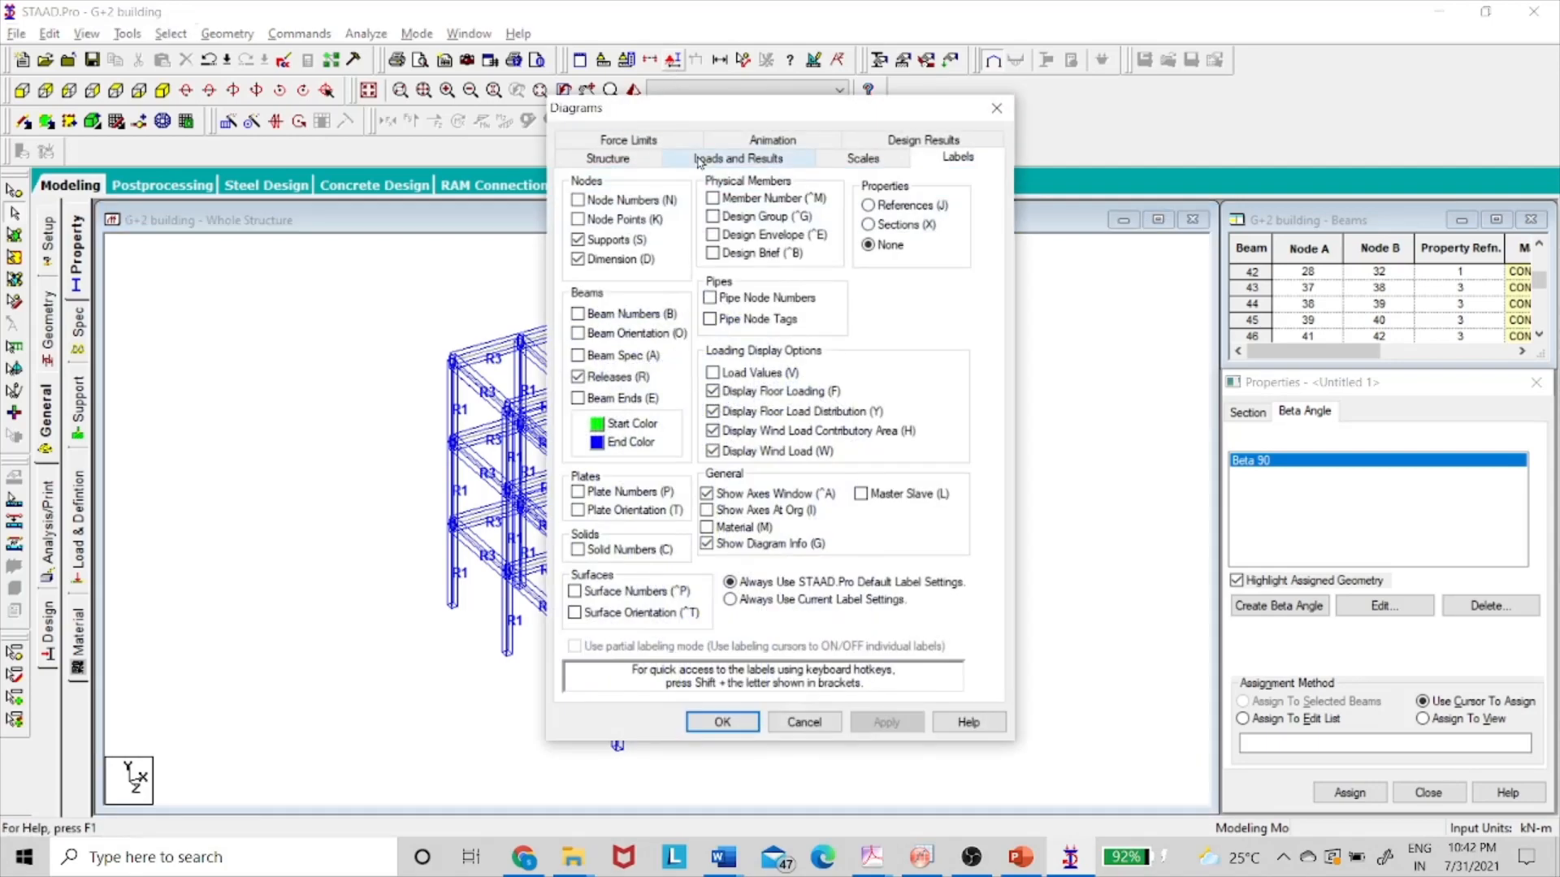
pyautogui.moveTo(660, 120); pyautogui.dragTo(716, 207)
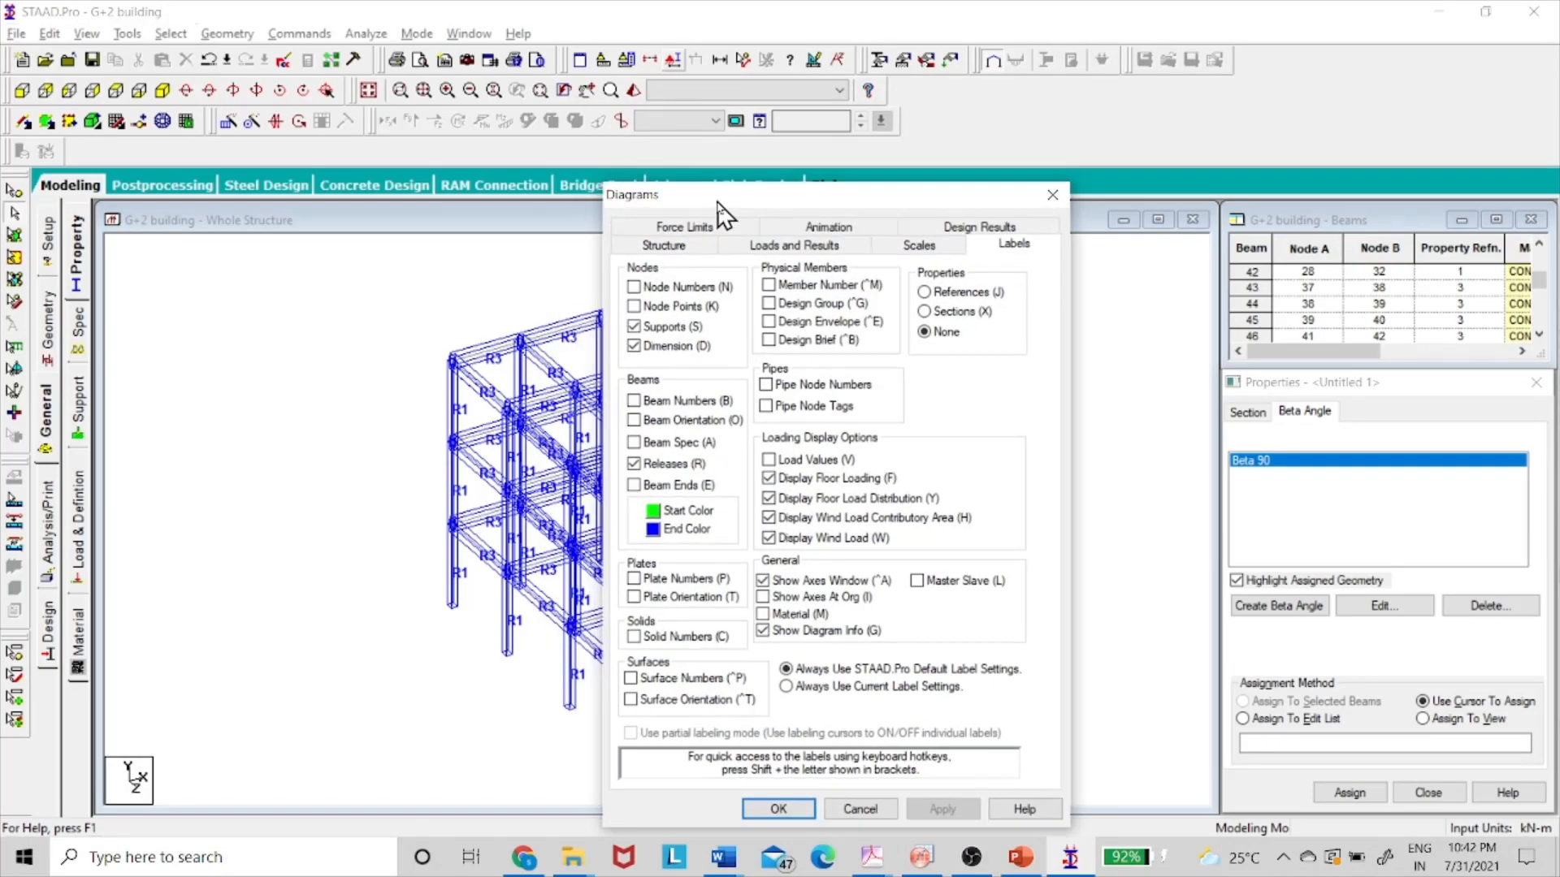
pyautogui.click(676, 246)
pyautogui.click(641, 305)
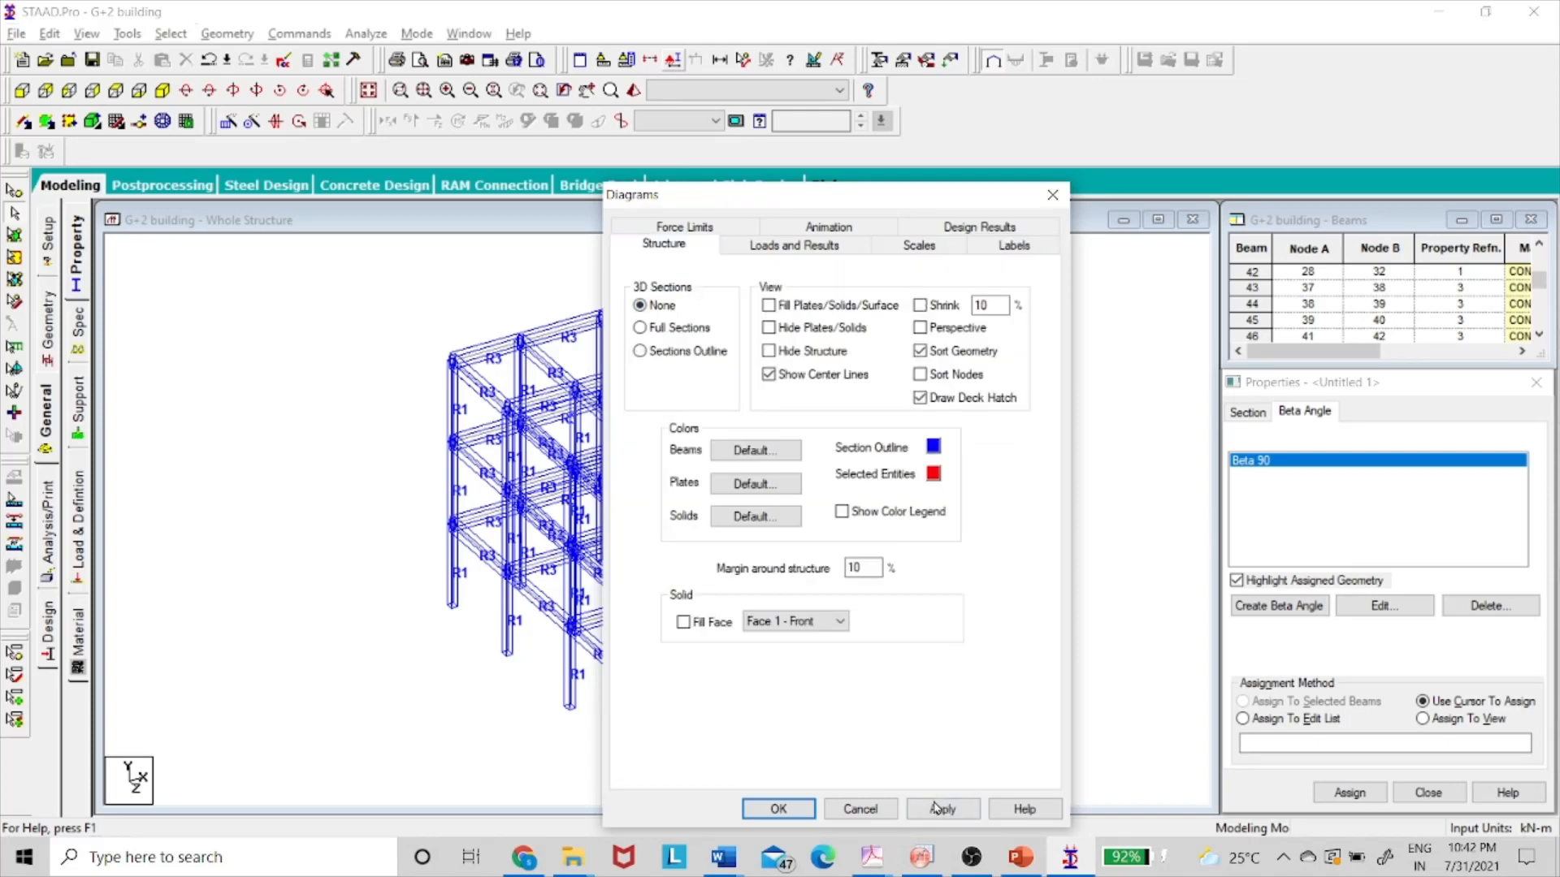
pyautogui.click(773, 808)
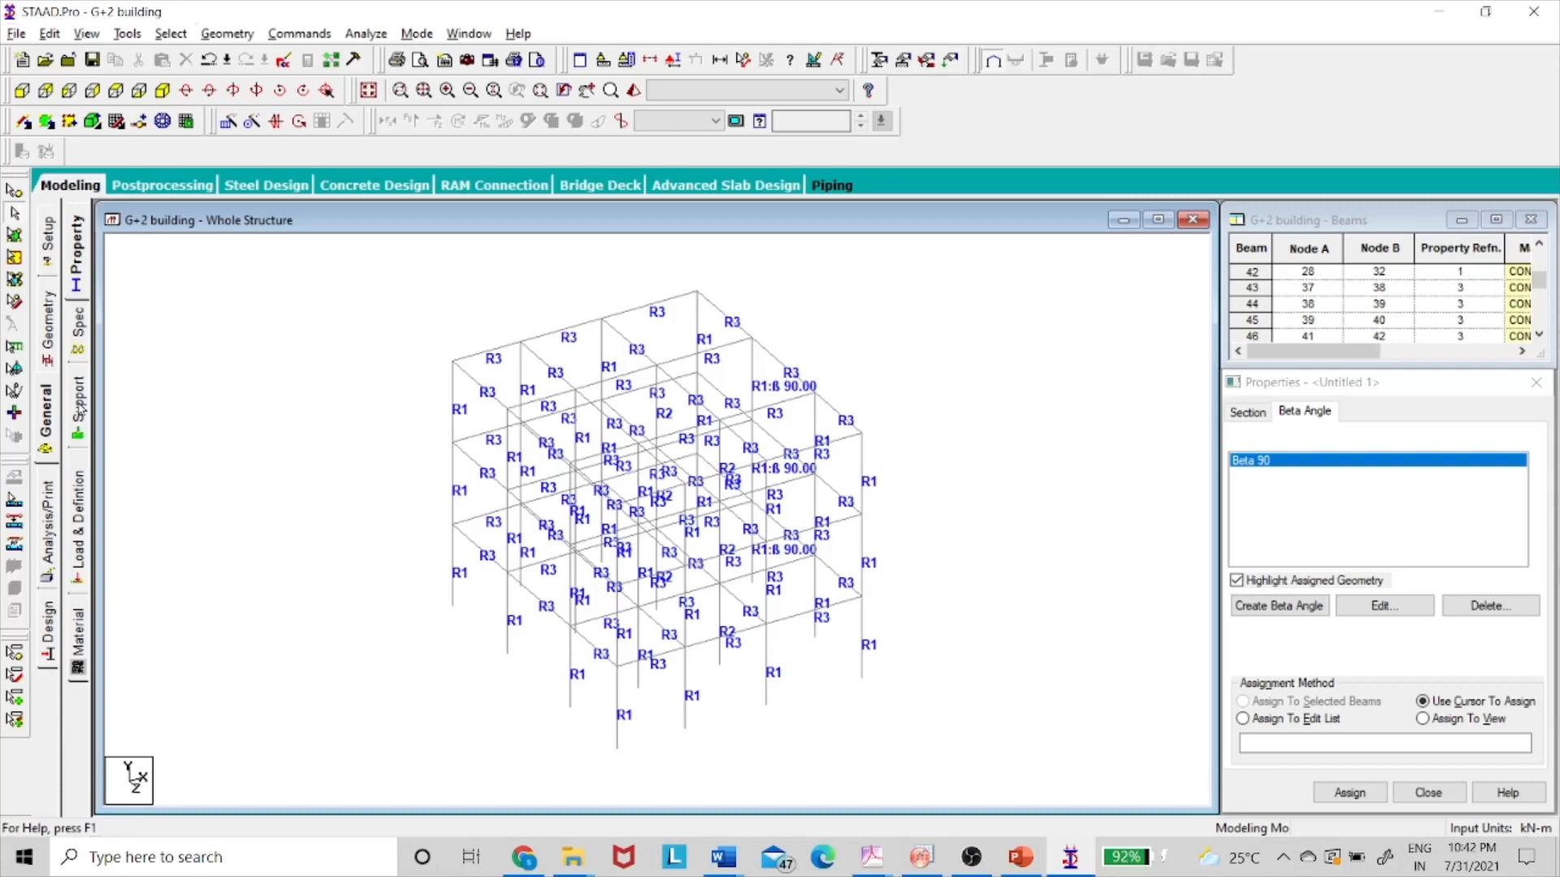
# - Create Support 2 as a fully fixed support
pyautogui.click(79, 408)
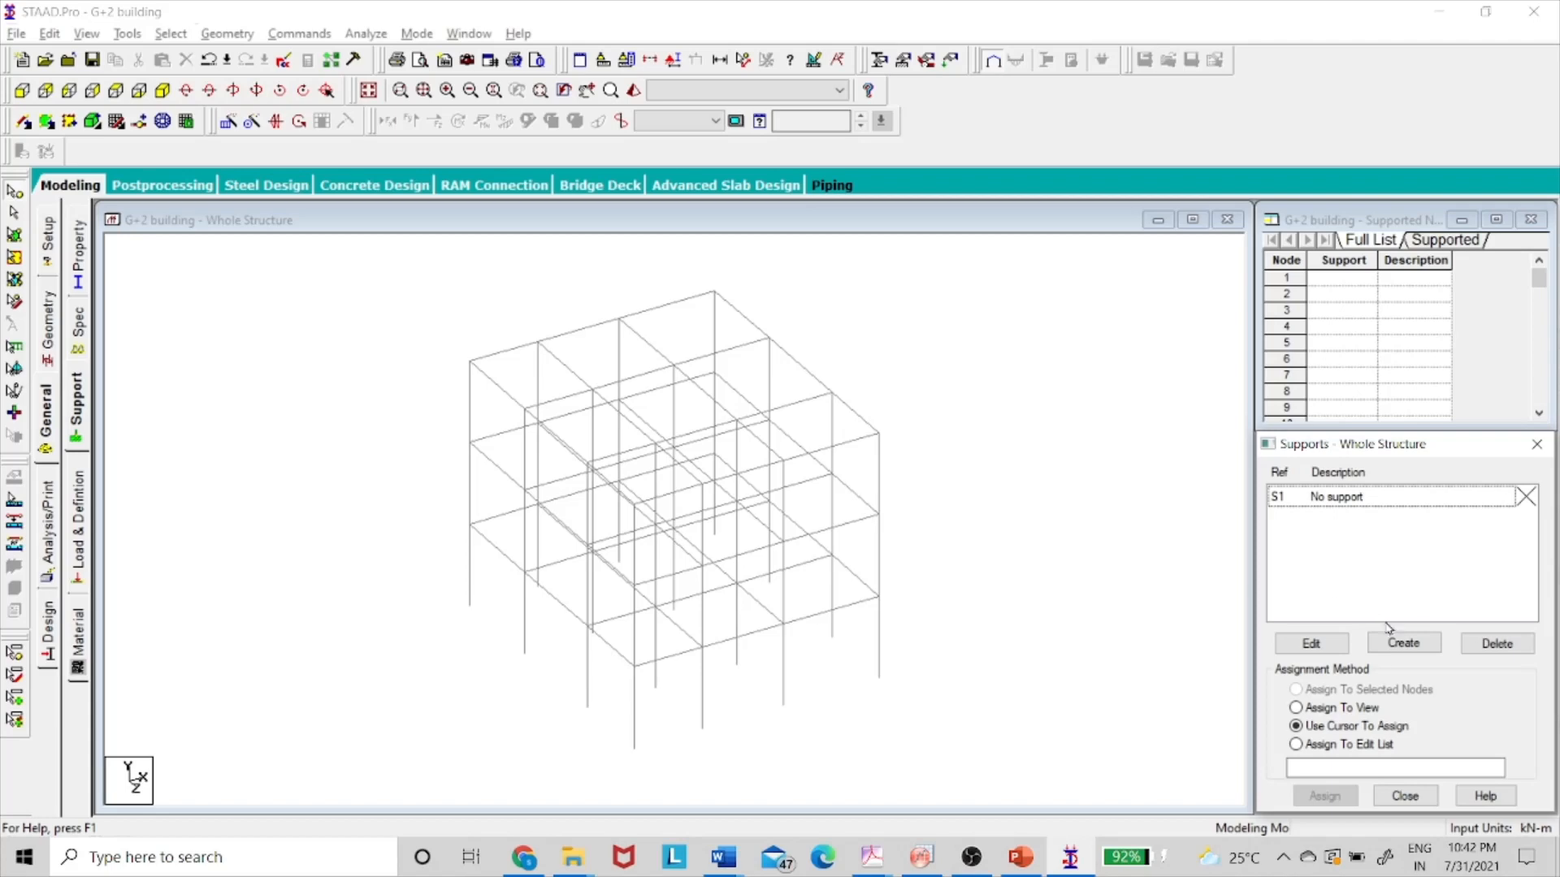
pyautogui.click(1403, 643)
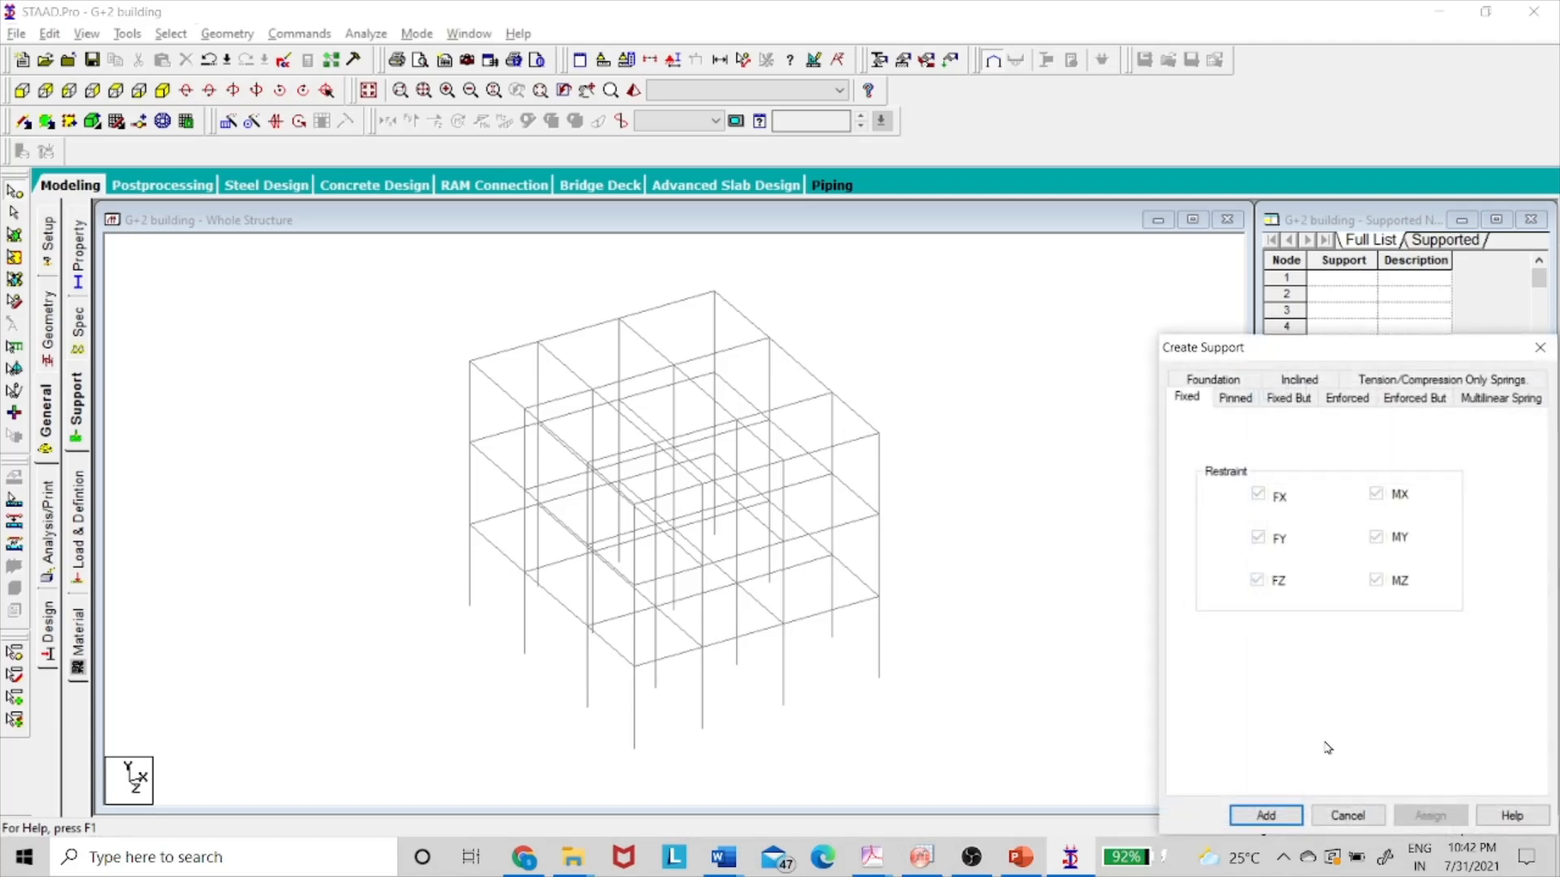
pyautogui.click(1273, 816)
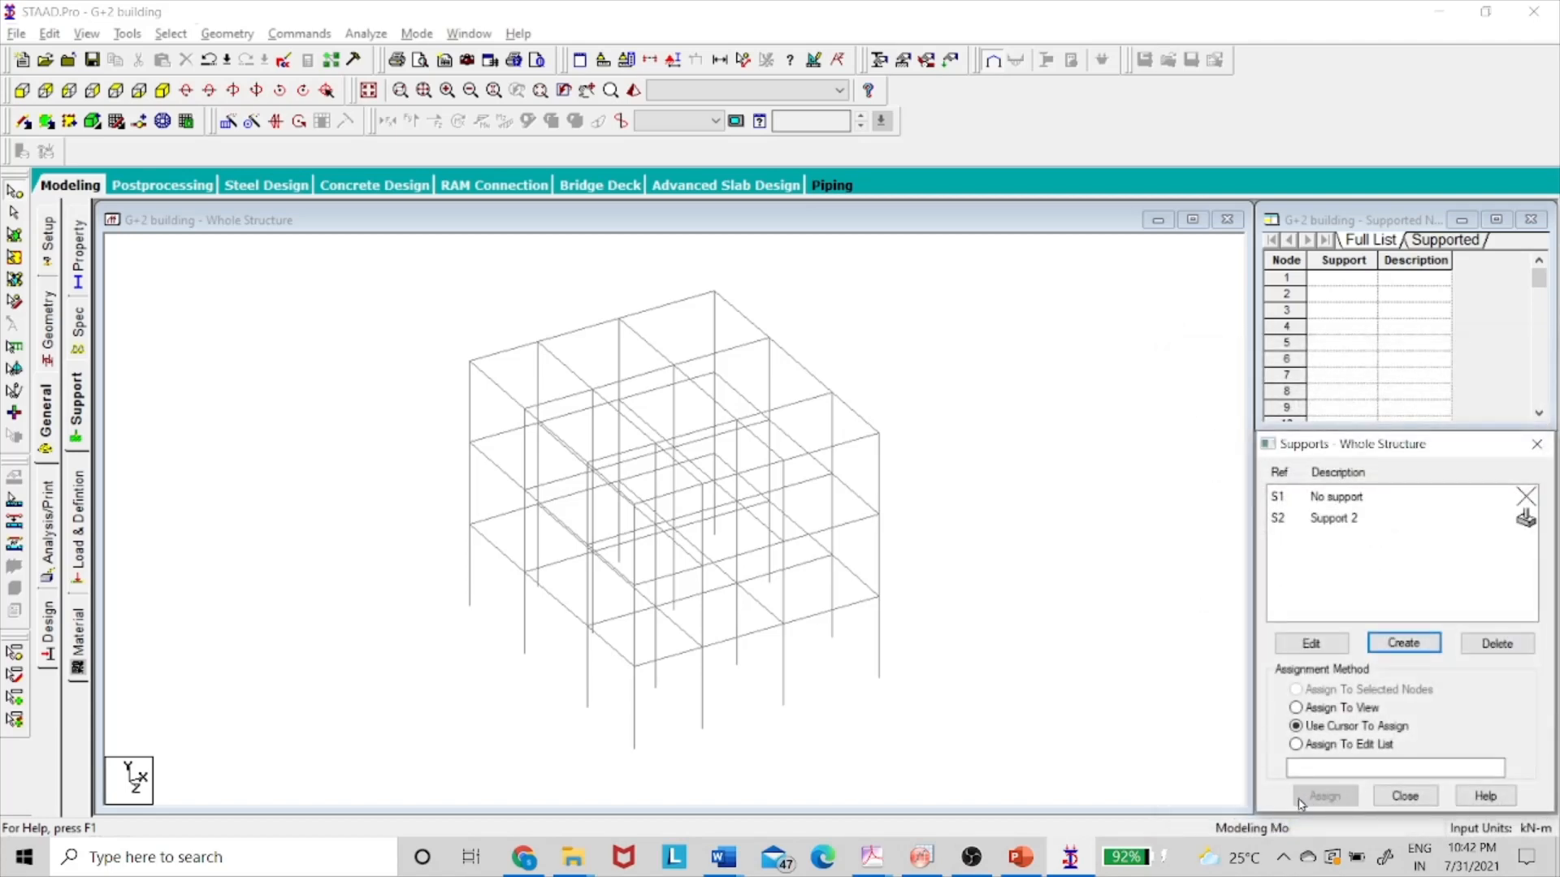
# - Pick the column base nodes, box-selecting the bottom row in front elevation
pyautogui.click(470, 606)
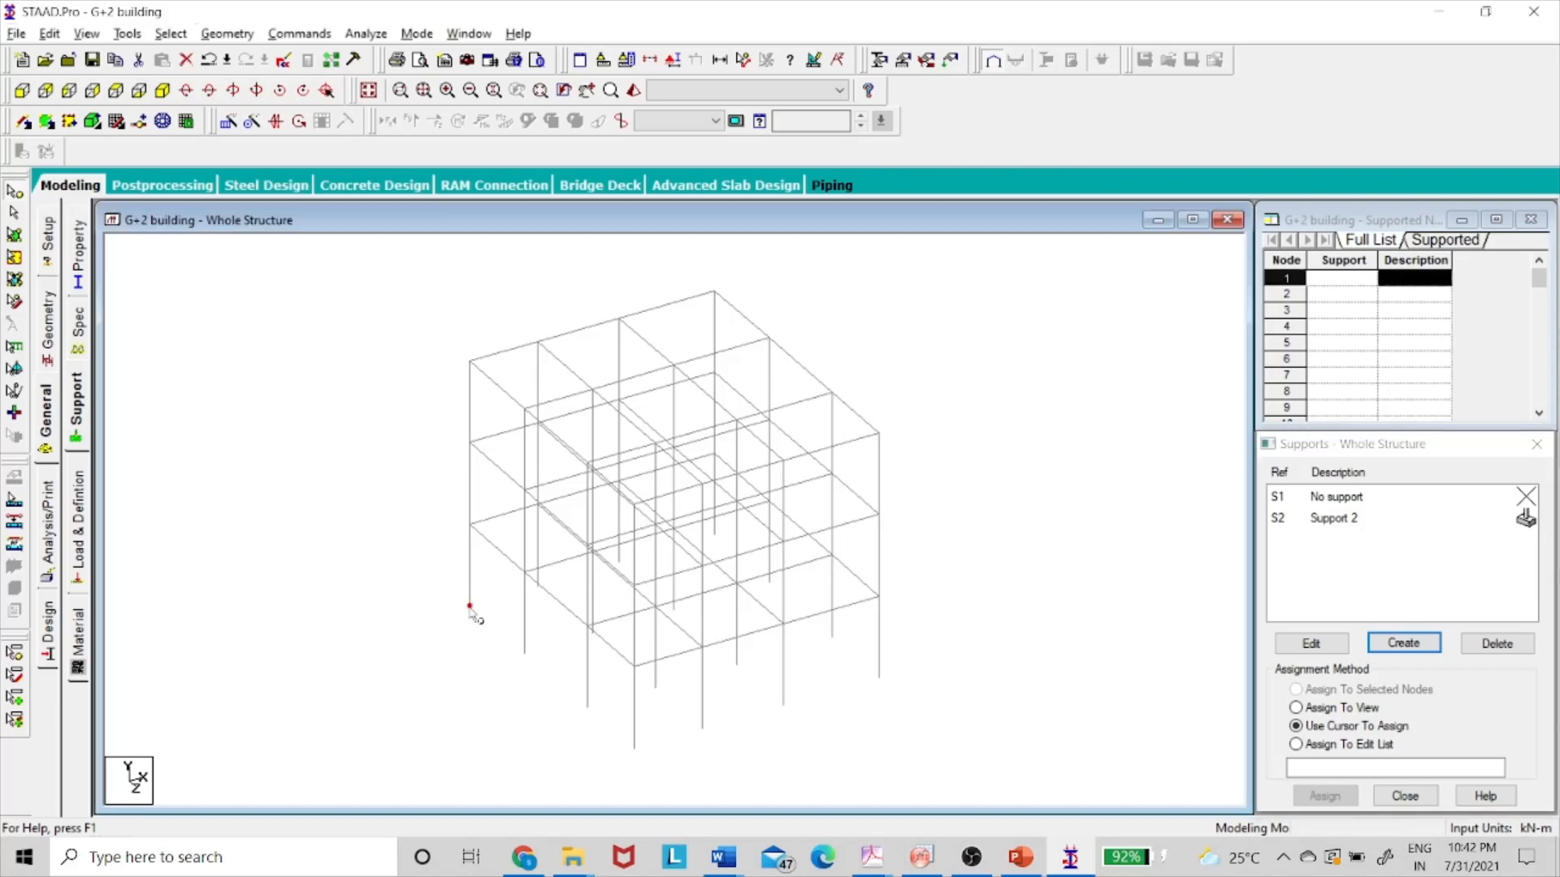
pyautogui.click(525, 653)
pyautogui.click(587, 708)
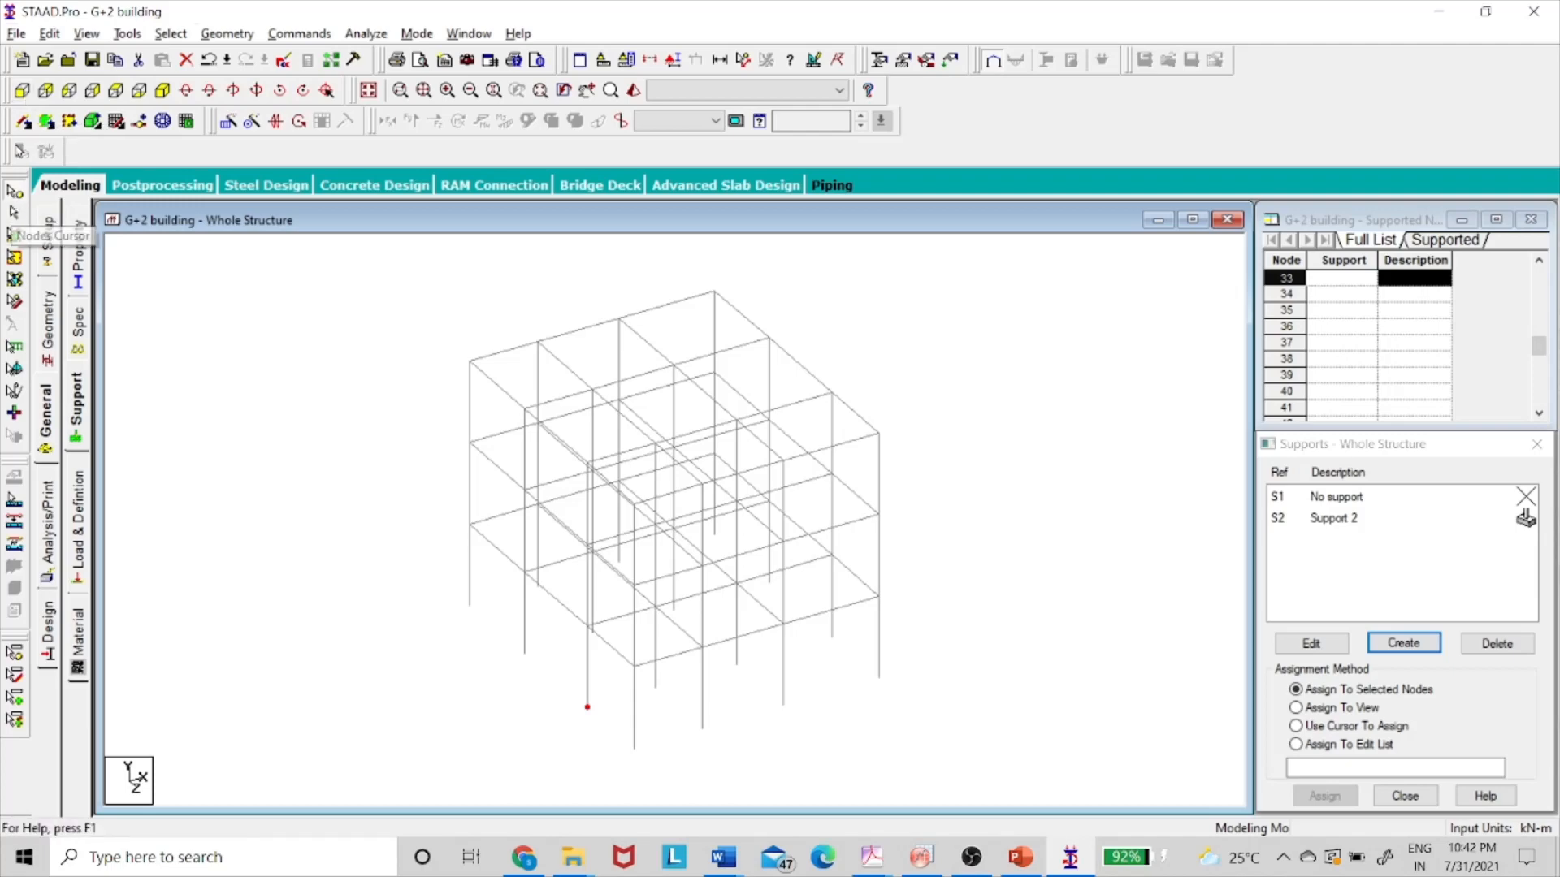
pyautogui.click(28, 94)
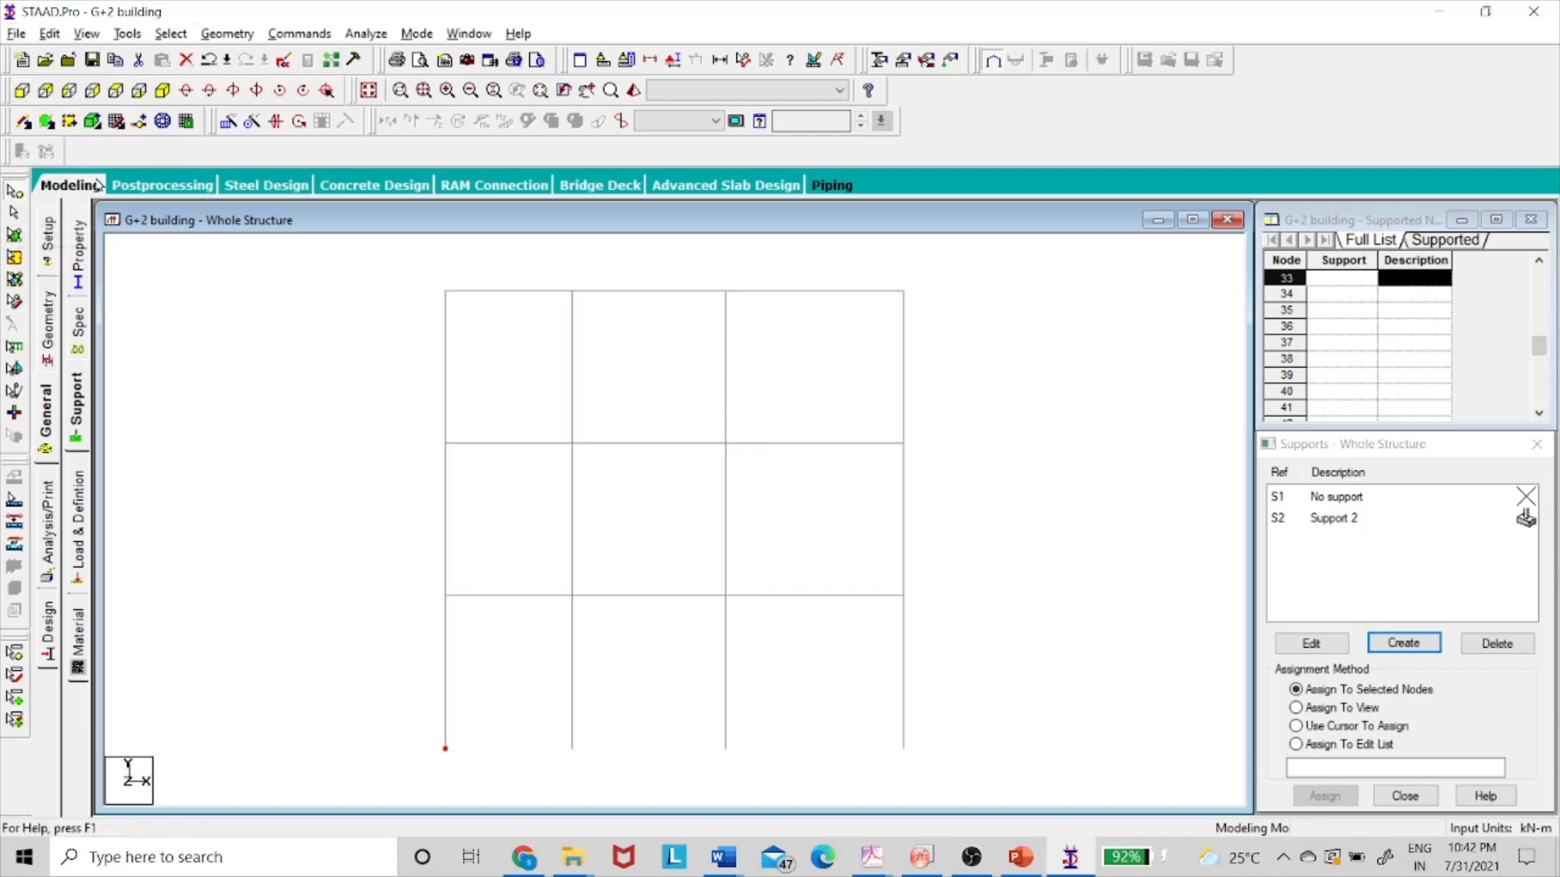
pyautogui.click(354, 717)
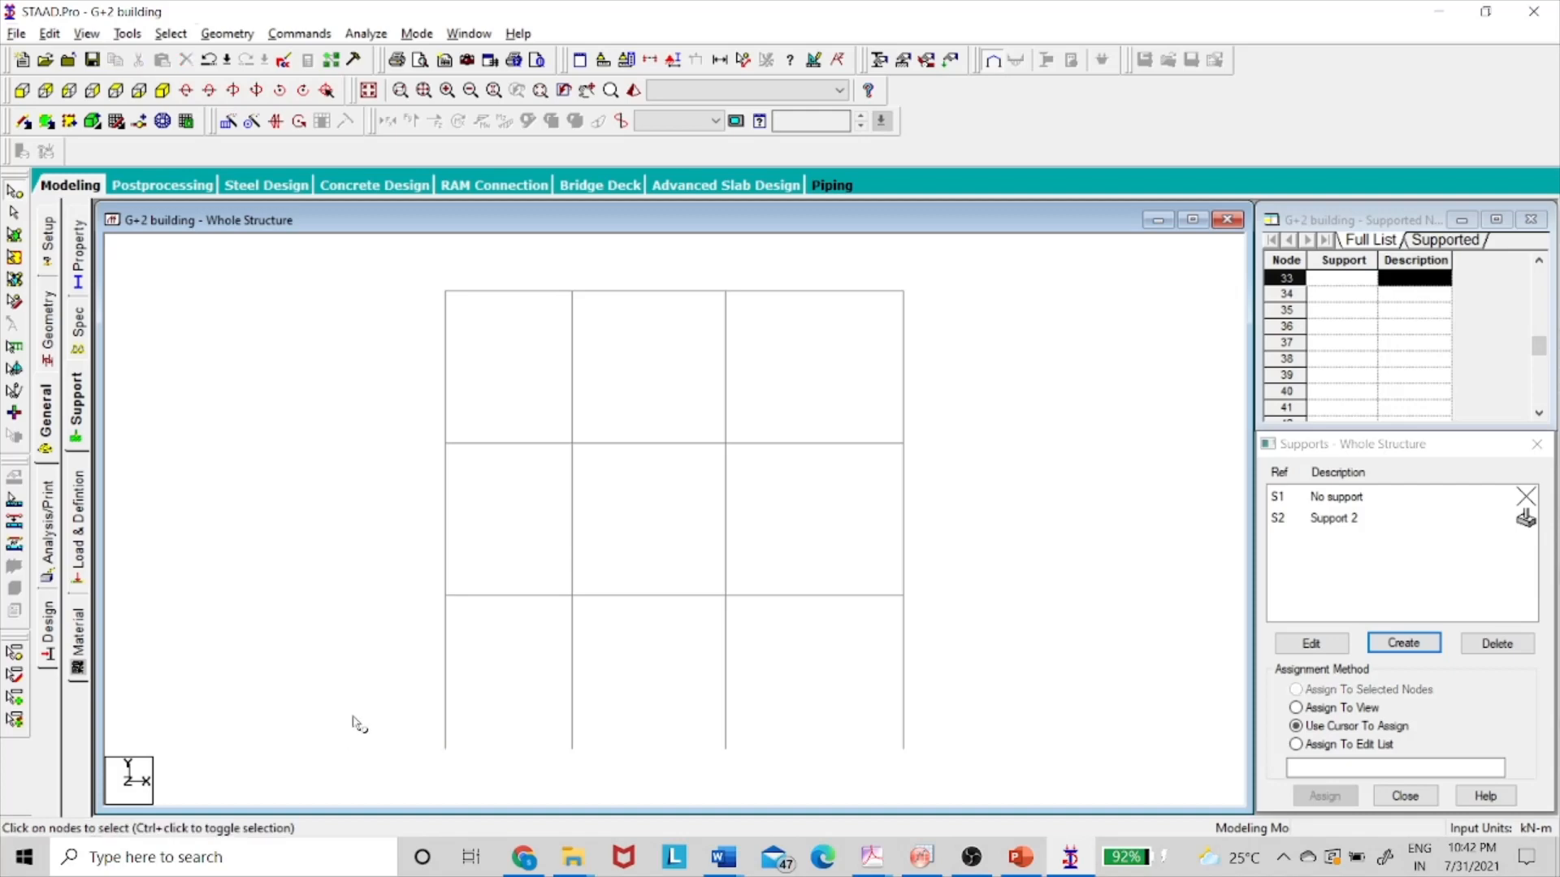
pyautogui.moveTo(367, 720); pyautogui.dragTo(992, 777)
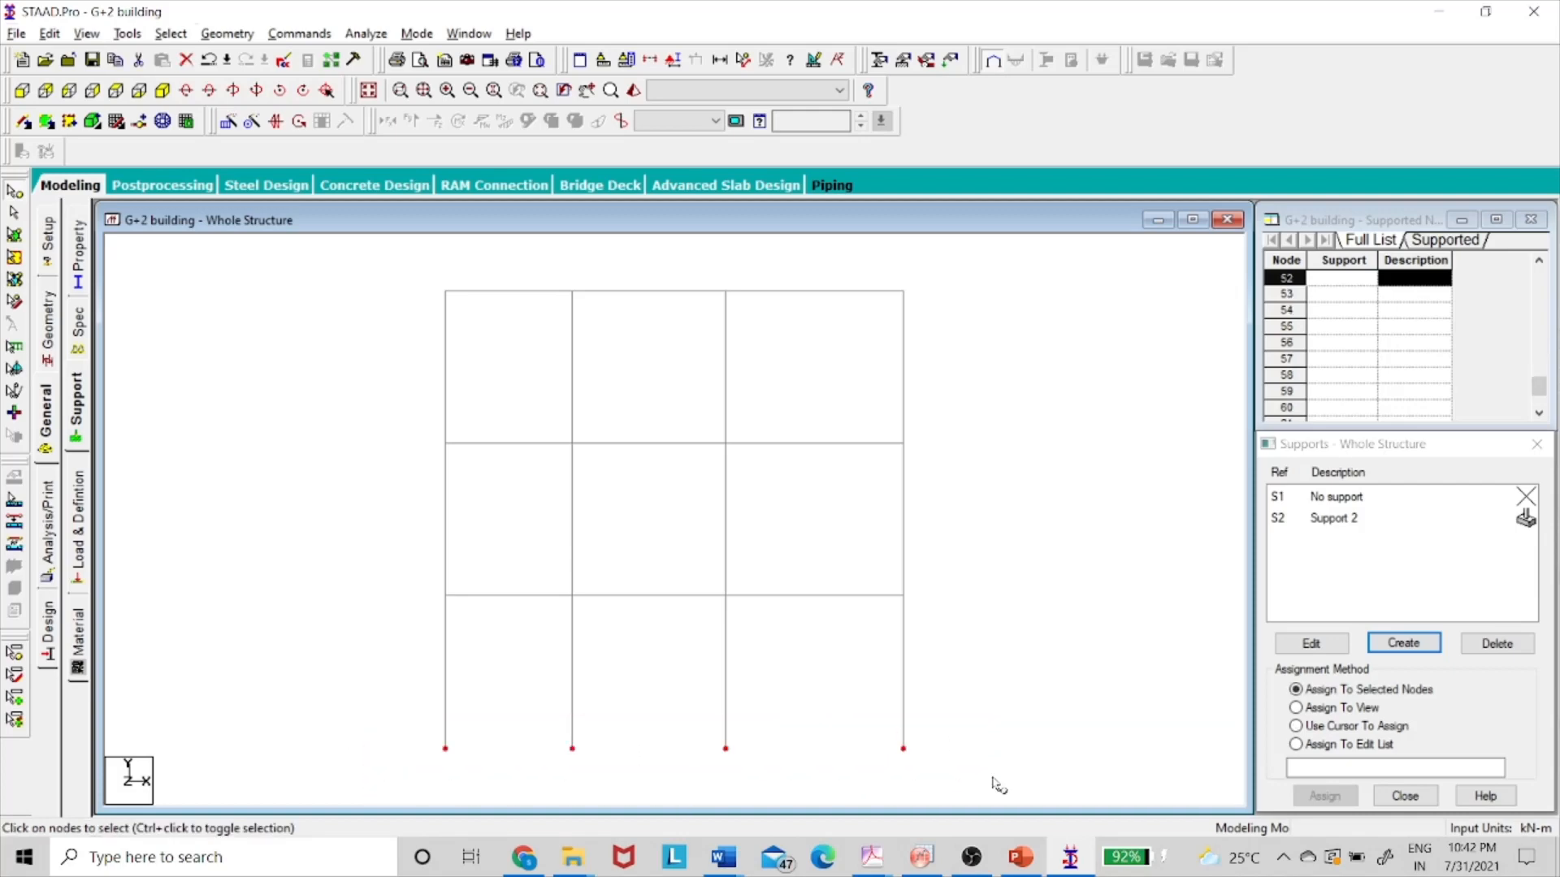
pyautogui.click(164, 93)
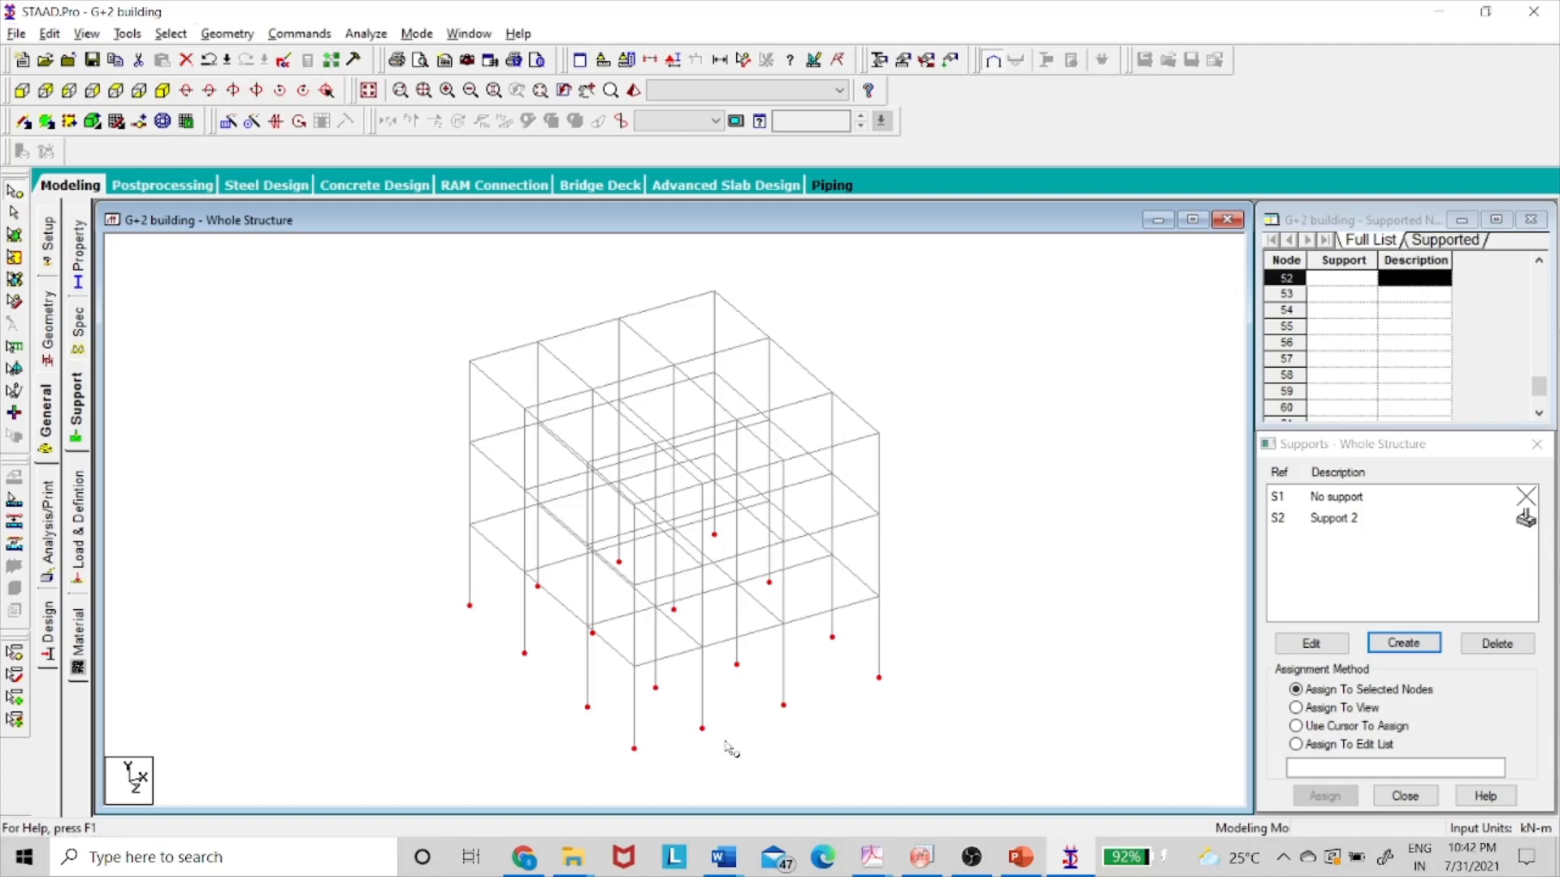
# - Assign Support 2 to all sixteen base nodes selected in front elevation
pyautogui.click(1364, 516)
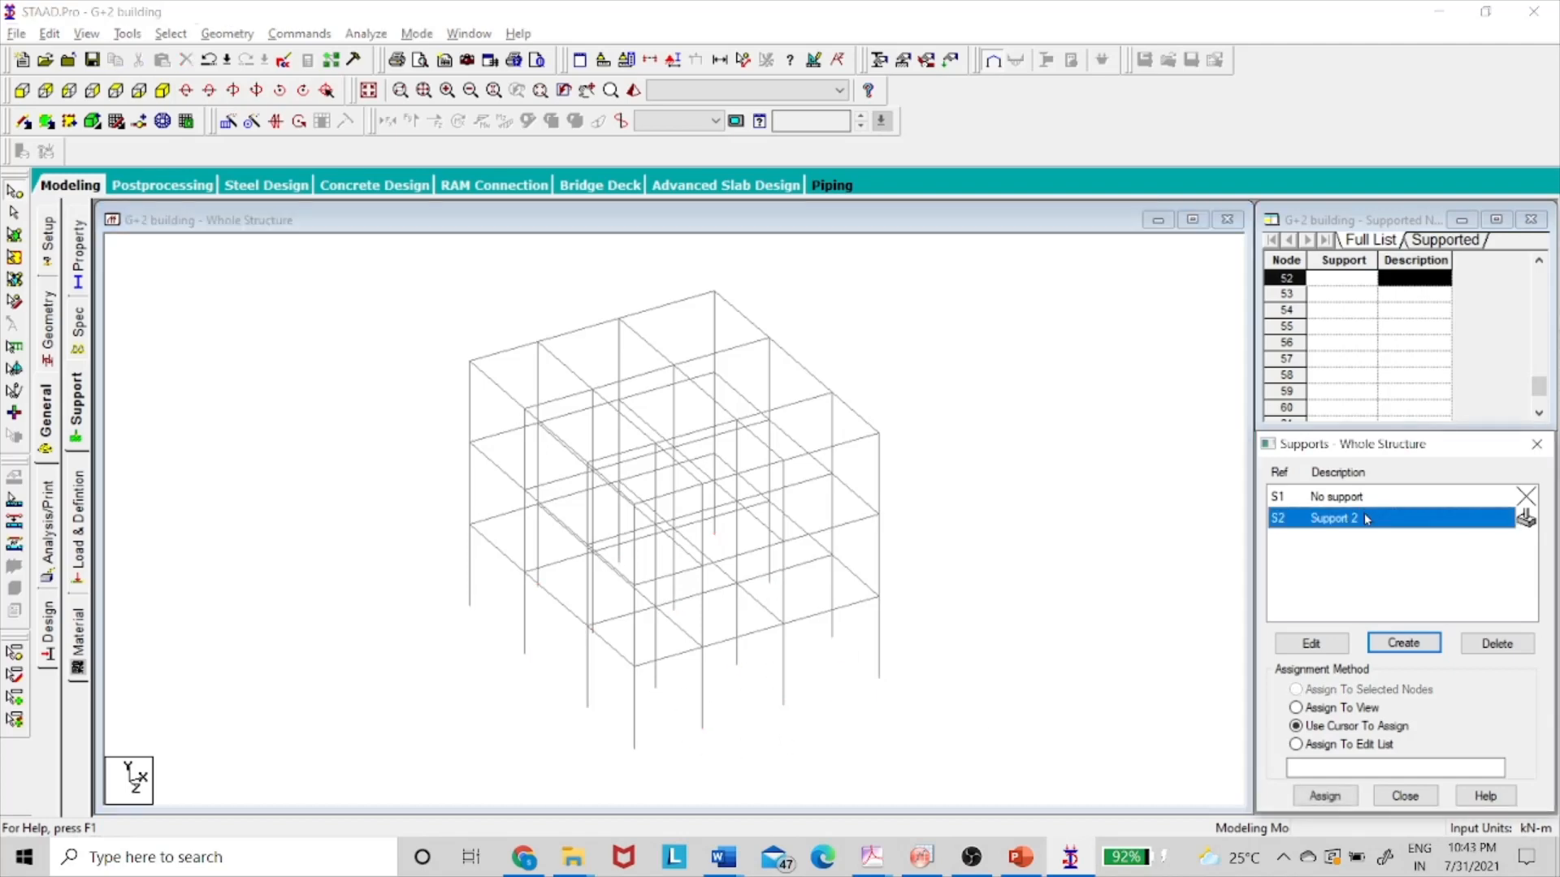
pyautogui.click(22, 90)
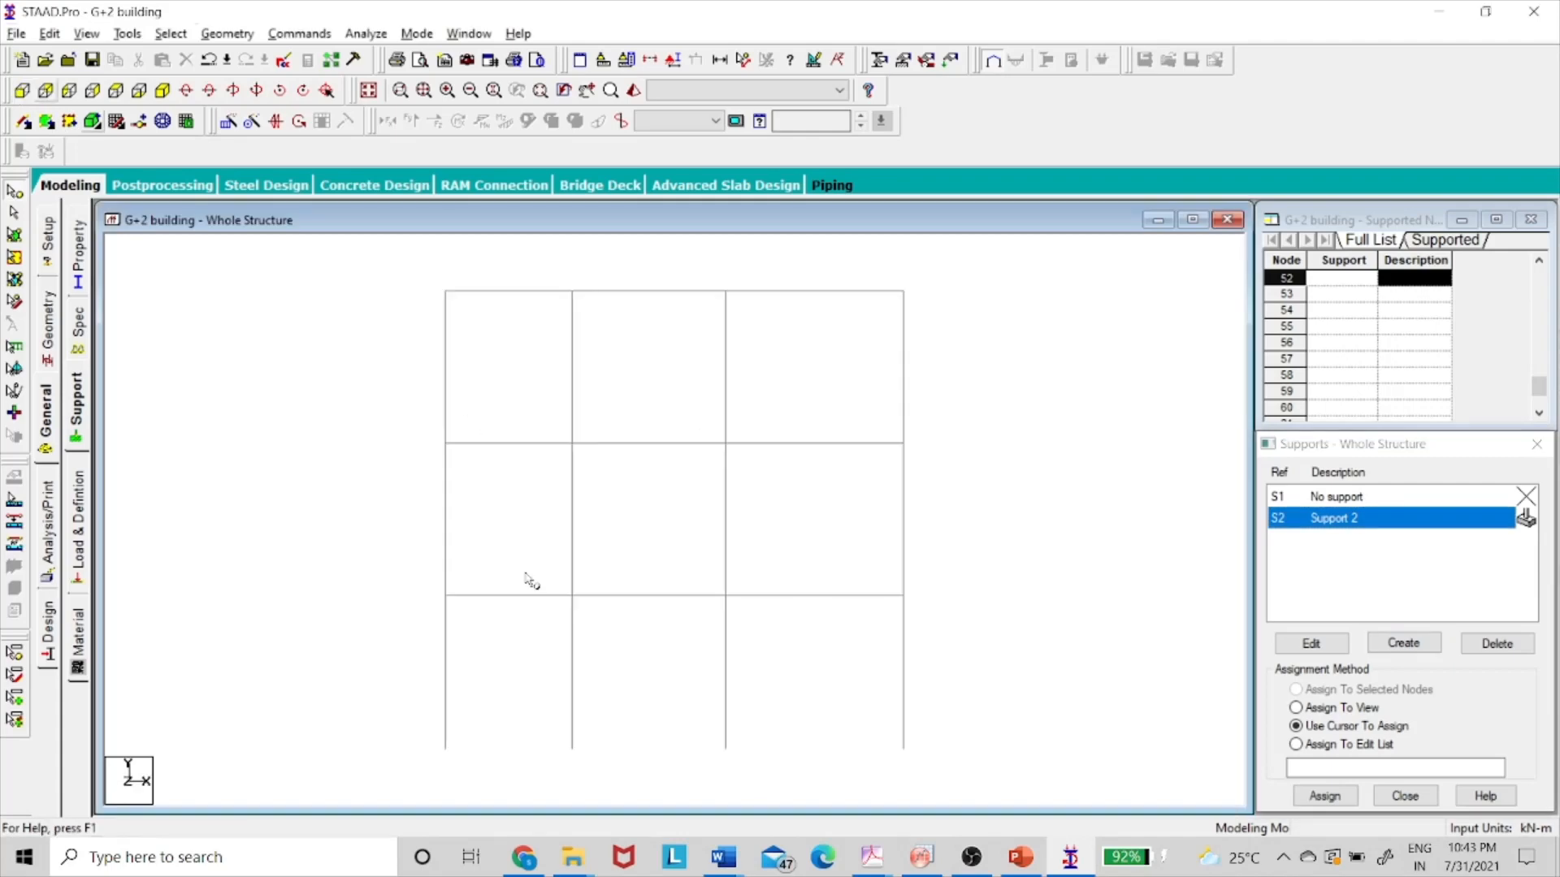
pyautogui.moveTo(409, 725); pyautogui.dragTo(997, 812)
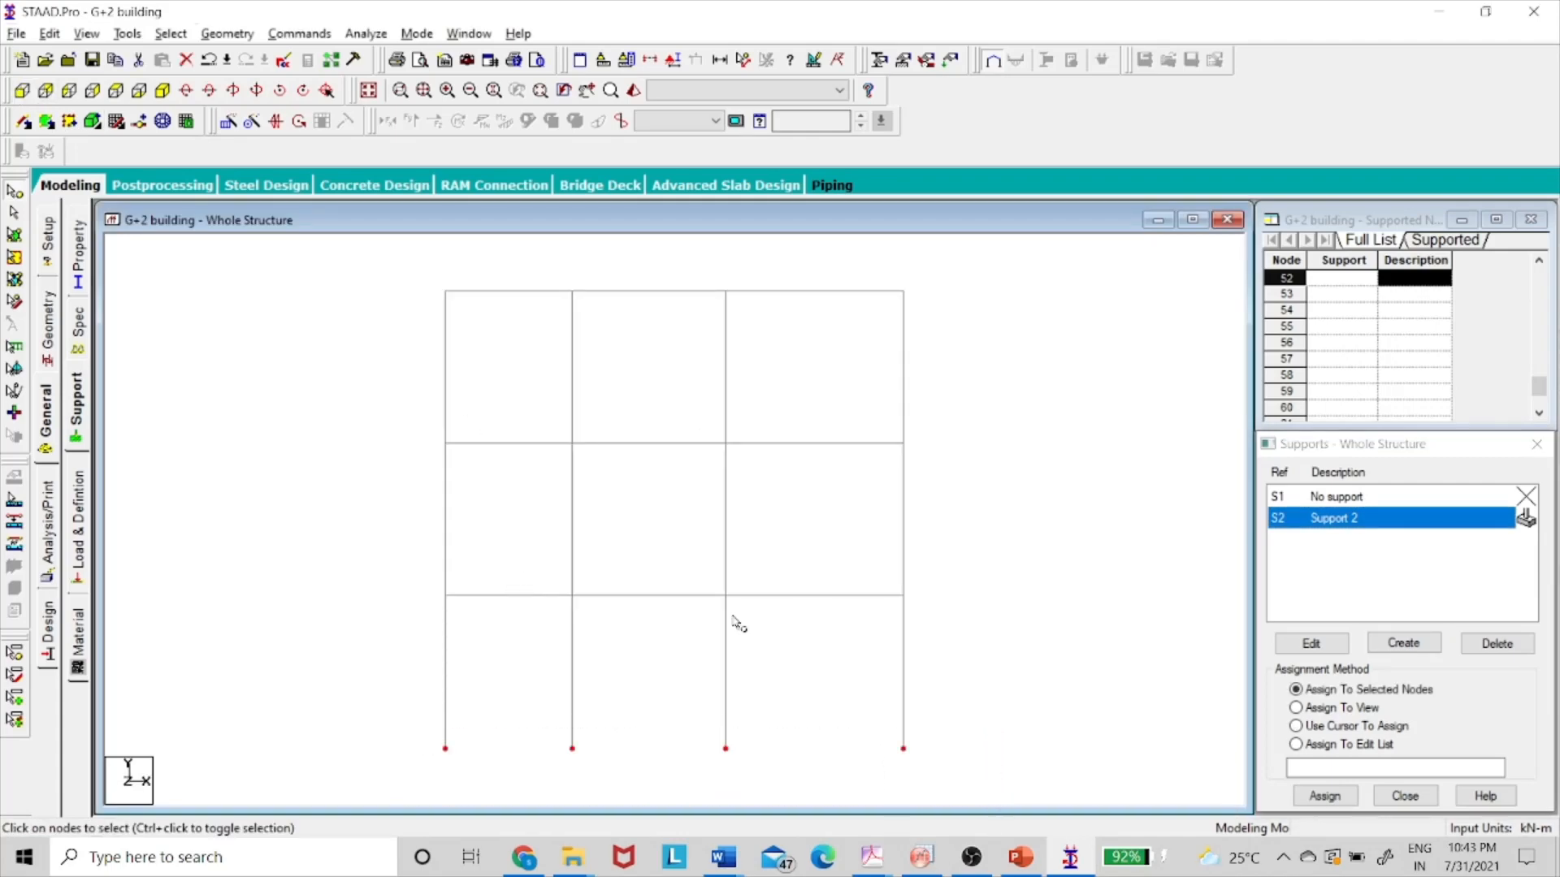
pyautogui.click(161, 90)
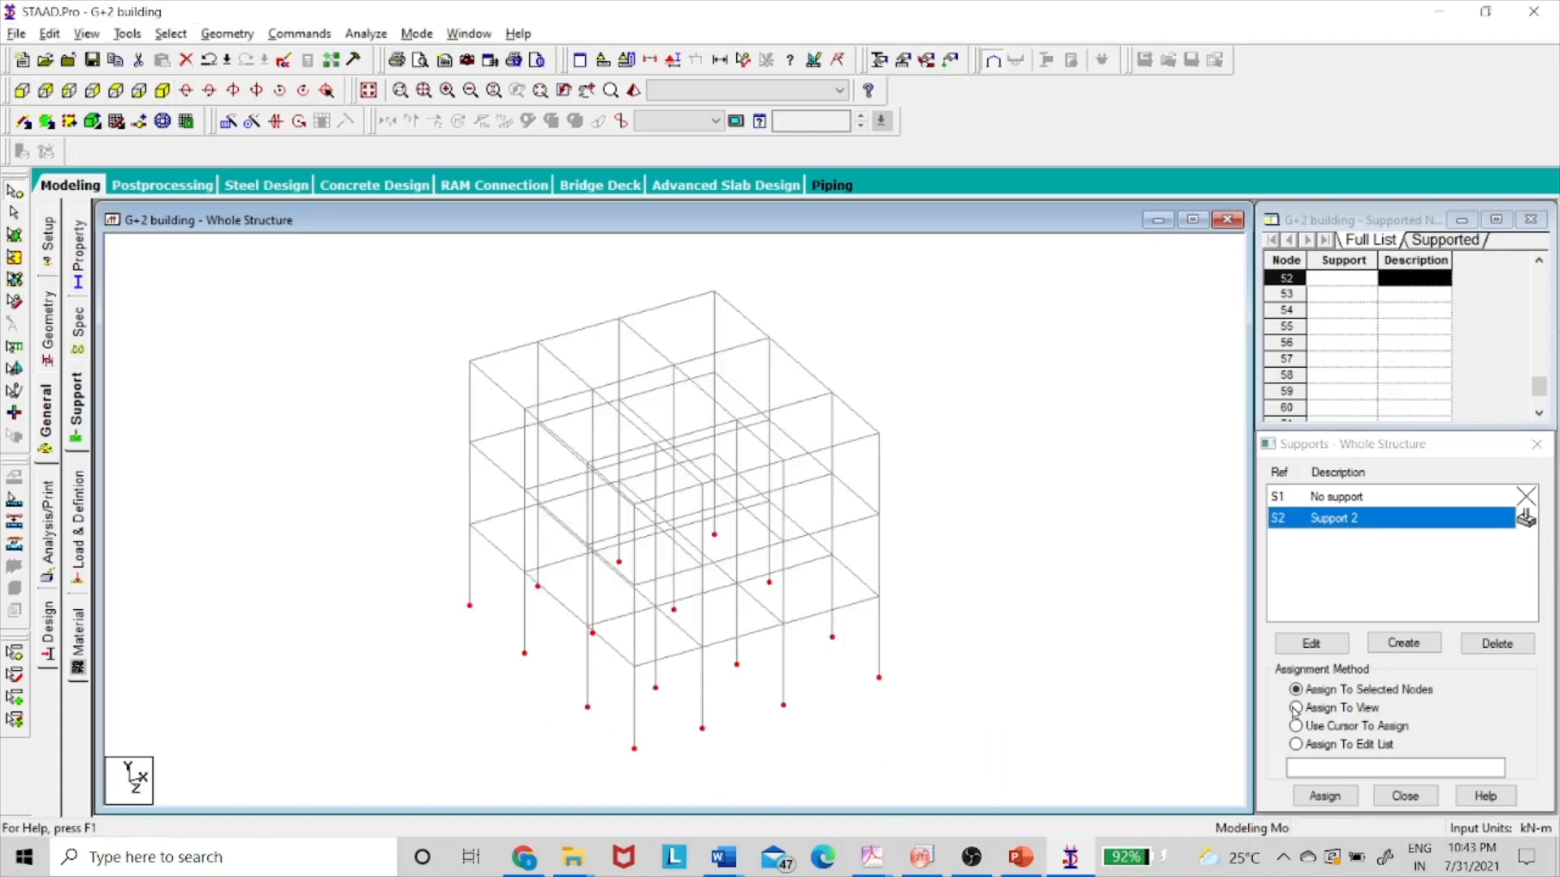
pyautogui.click(1324, 795)
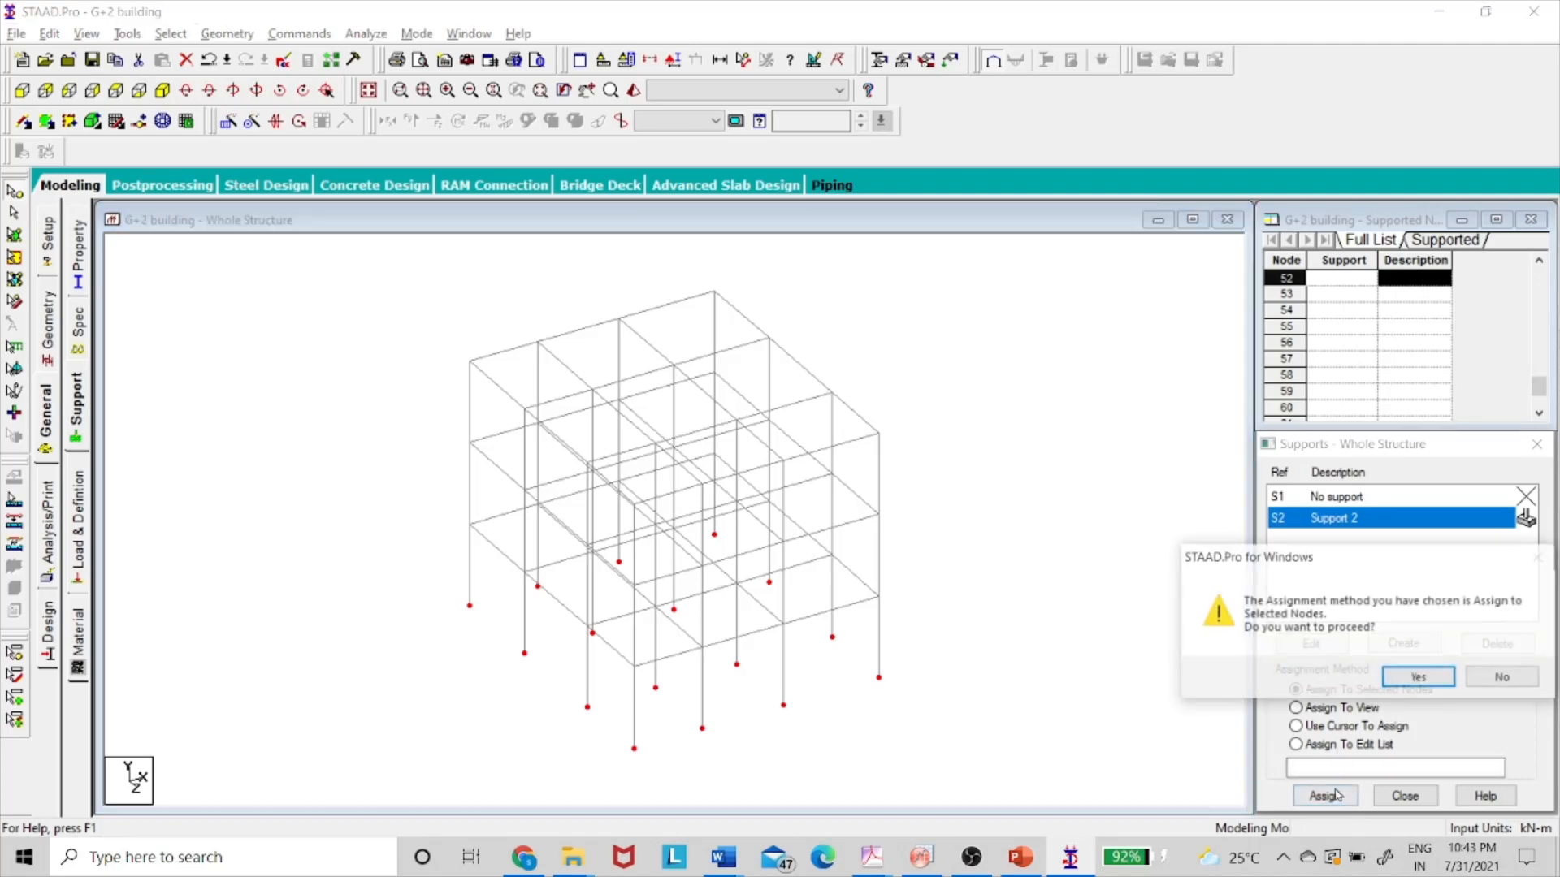
pyautogui.click(1414, 677)
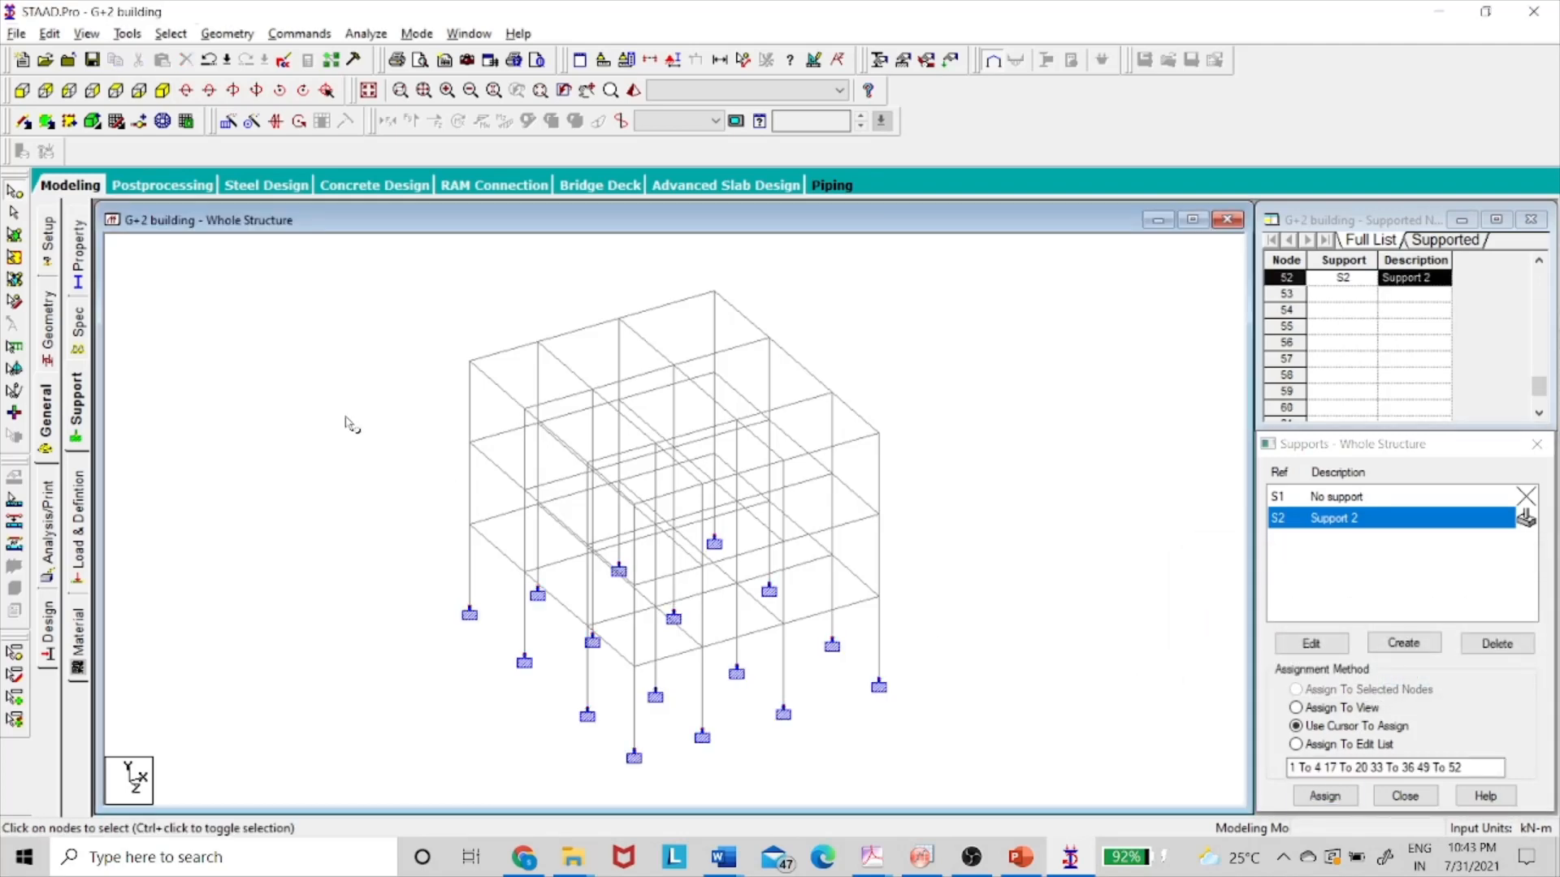
pyautogui.click(84, 502)
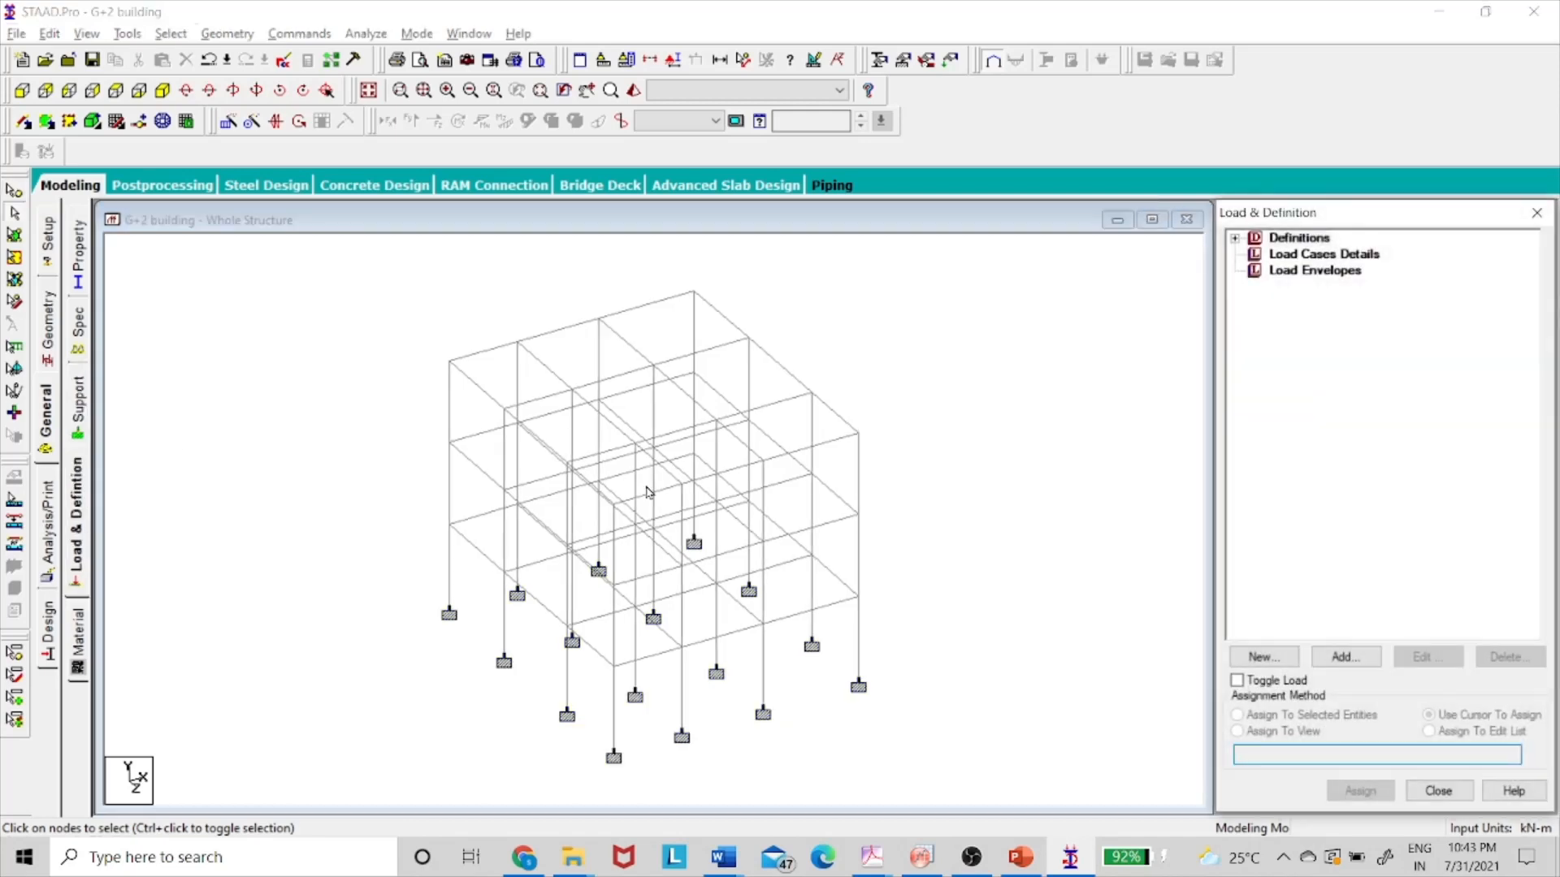
# - Add primary load case 1 titled DL and load case 2 titled LL
pyautogui.click(1303, 258)
pyautogui.click(1345, 656)
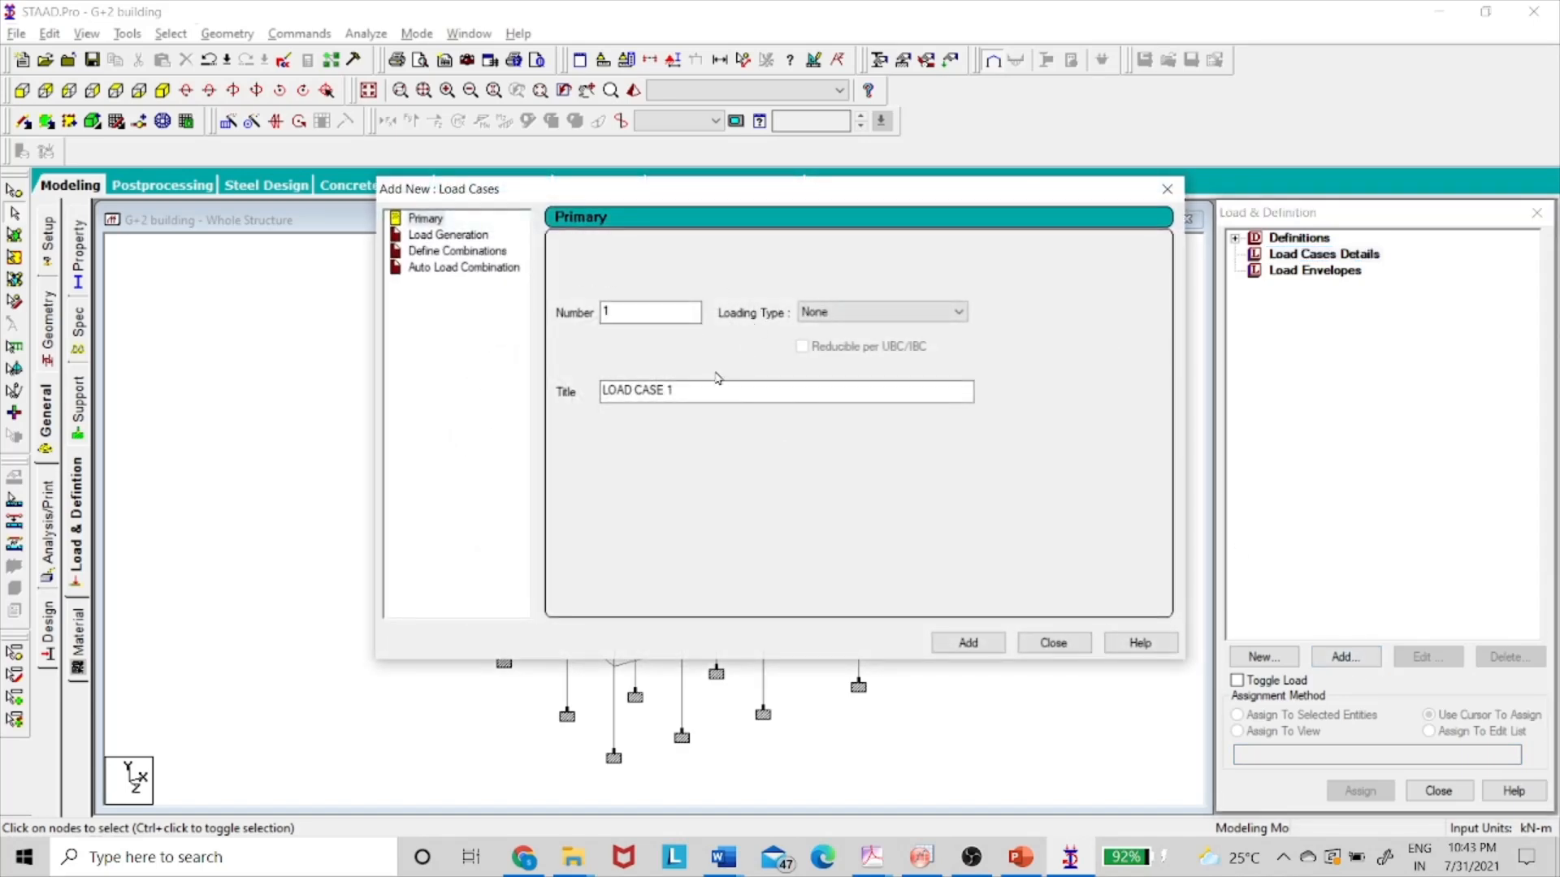
pyautogui.moveTo(718, 389); pyautogui.dragTo(522, 407)
pyautogui.write('DL')
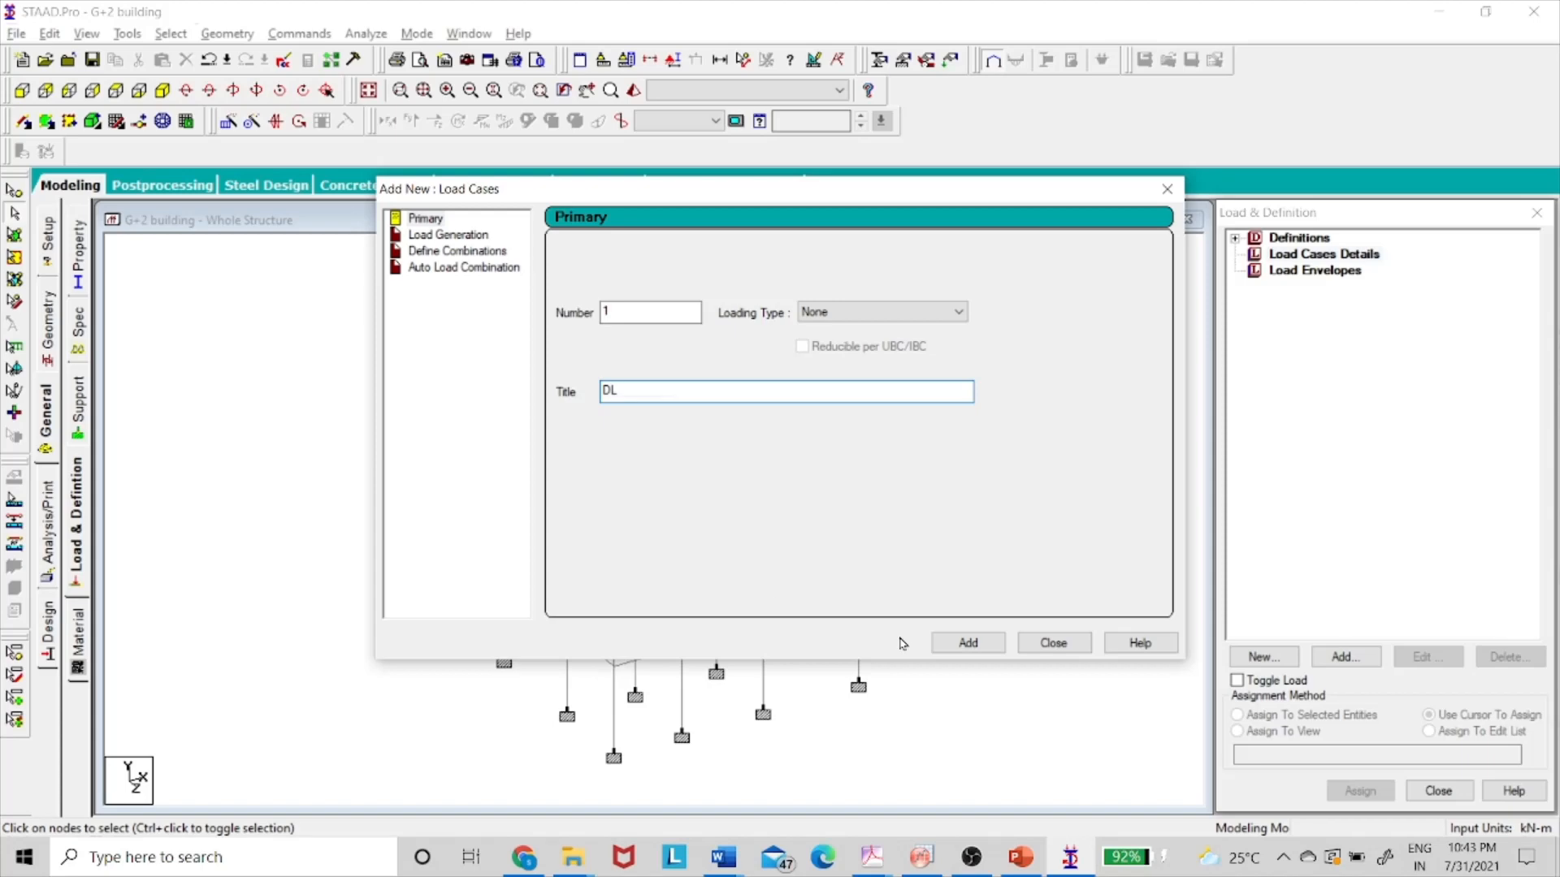
pyautogui.click(966, 642)
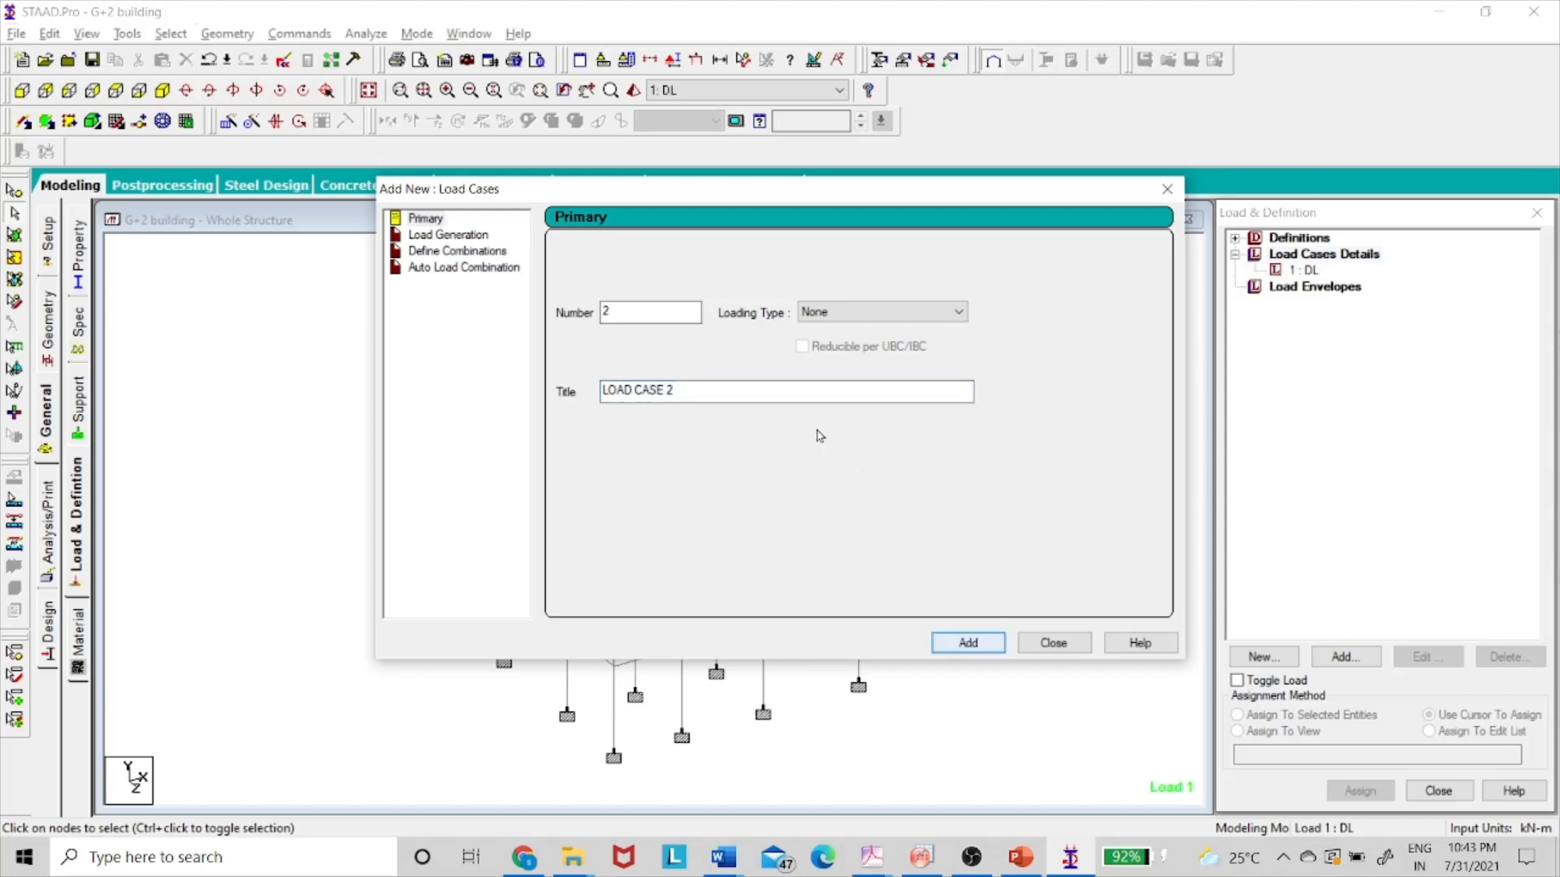
pyautogui.moveTo(731, 390); pyautogui.dragTo(540, 417)
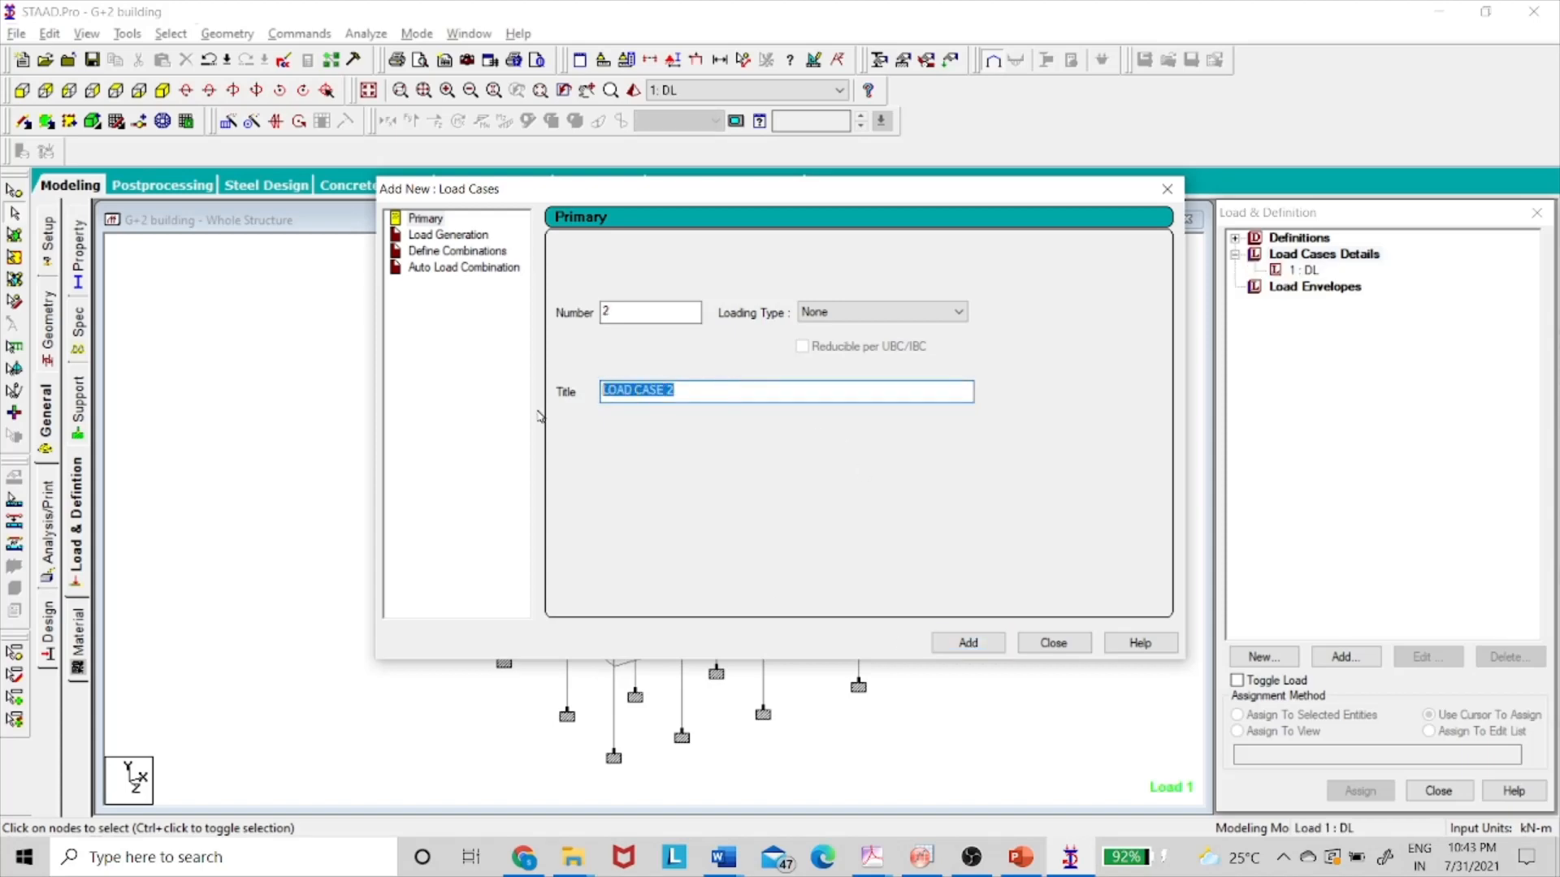
pyautogui.write('LL')
pyautogui.click(967, 642)
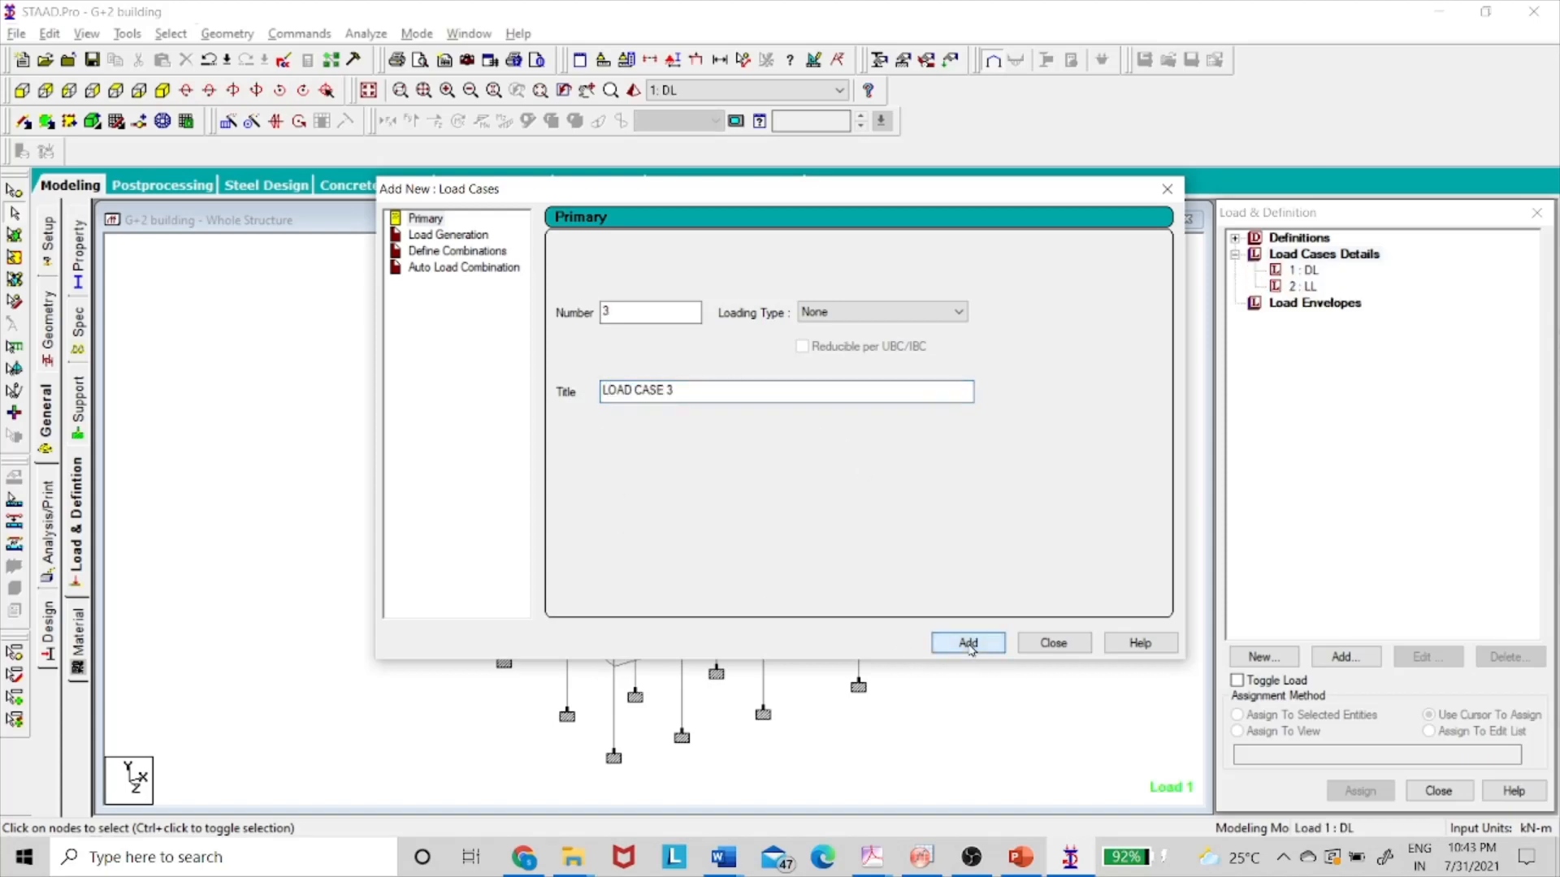
pyautogui.click(1053, 643)
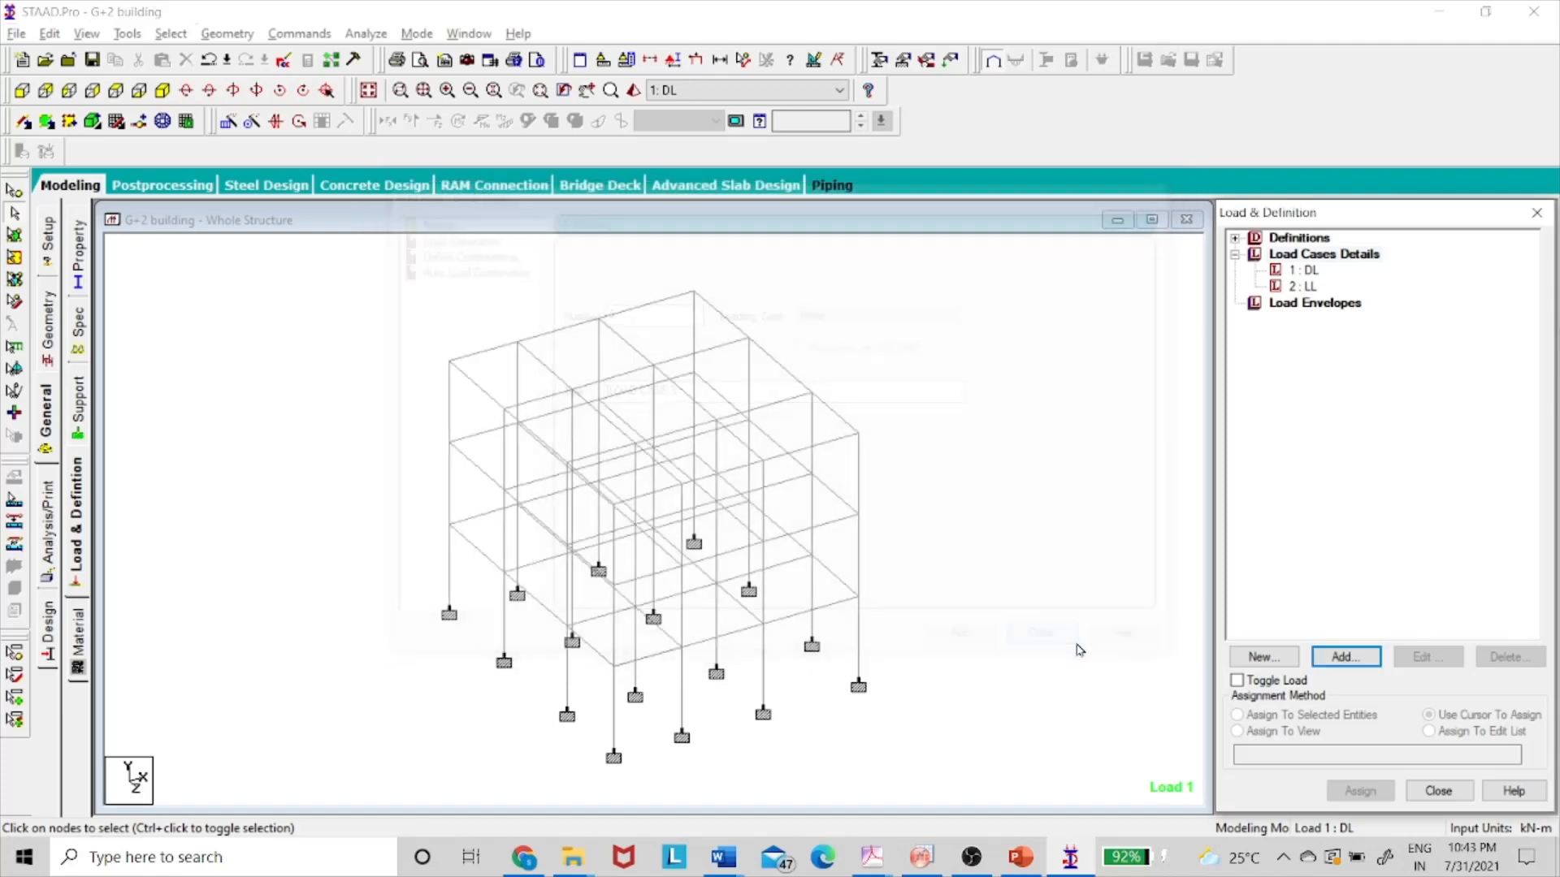
# - Add a selfweight load of factor -1 in Y to load case 1 : DL
pyautogui.click(1306, 271)
pyautogui.hotkey('alt', 'Tab')
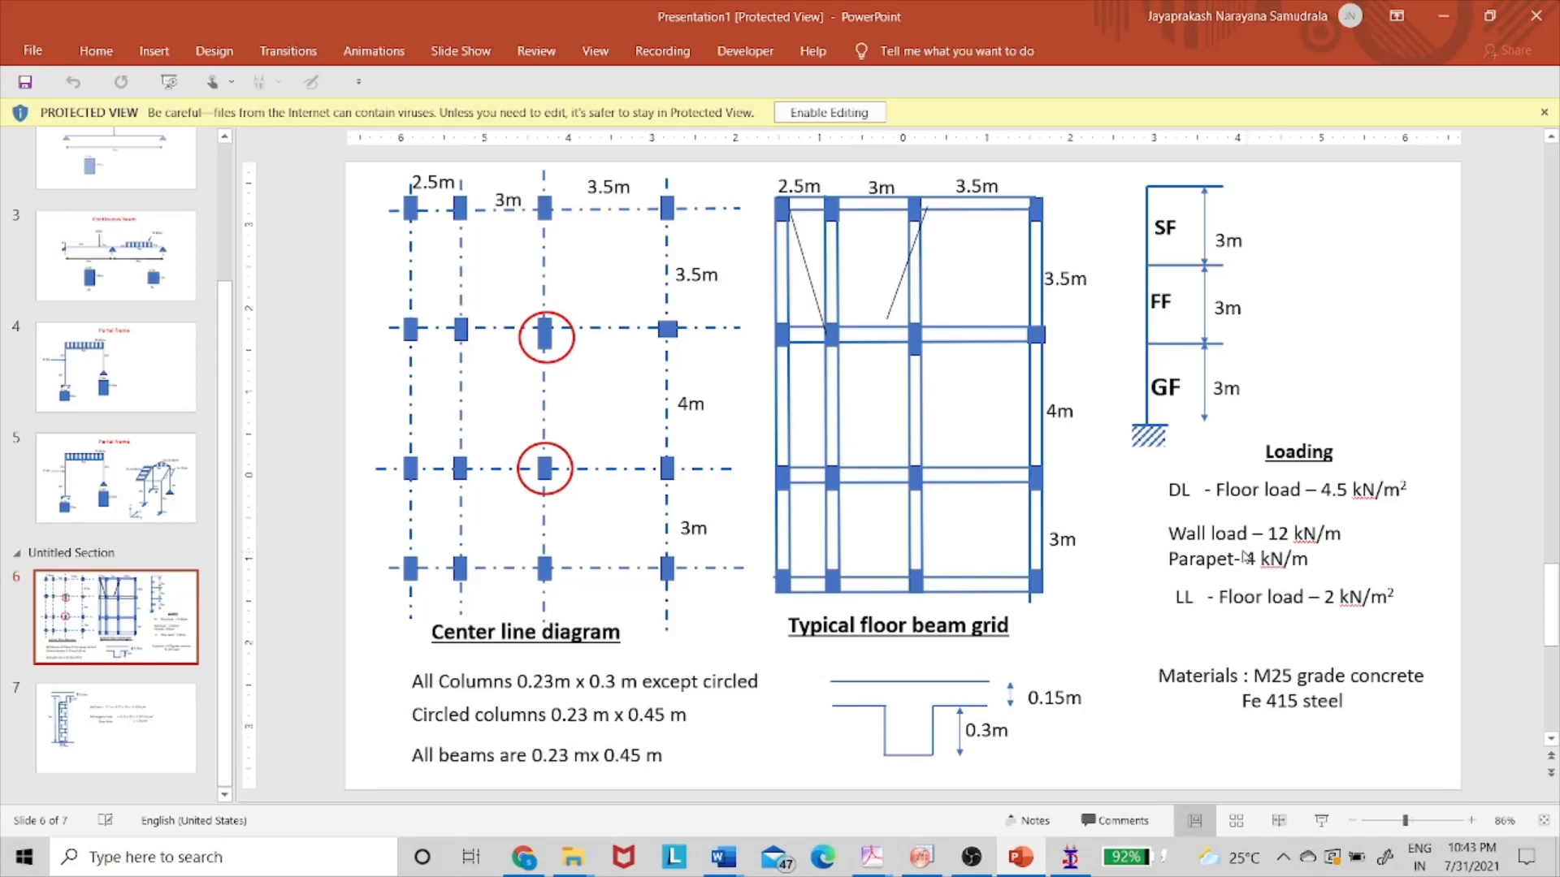
pyautogui.hotkey('alt', 'Tab')
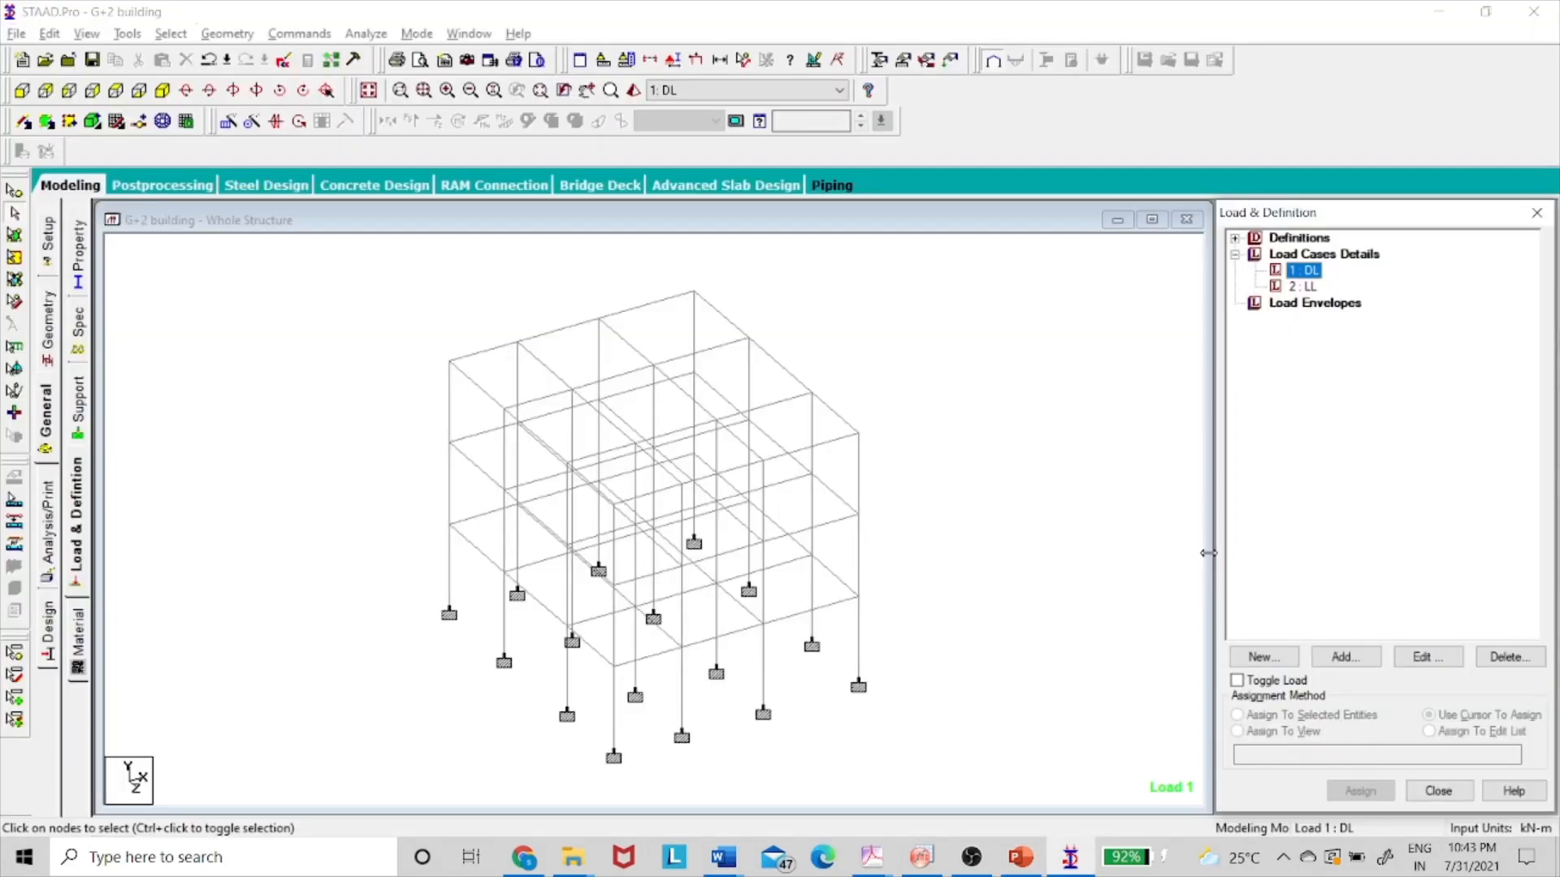
pyautogui.click(1336, 658)
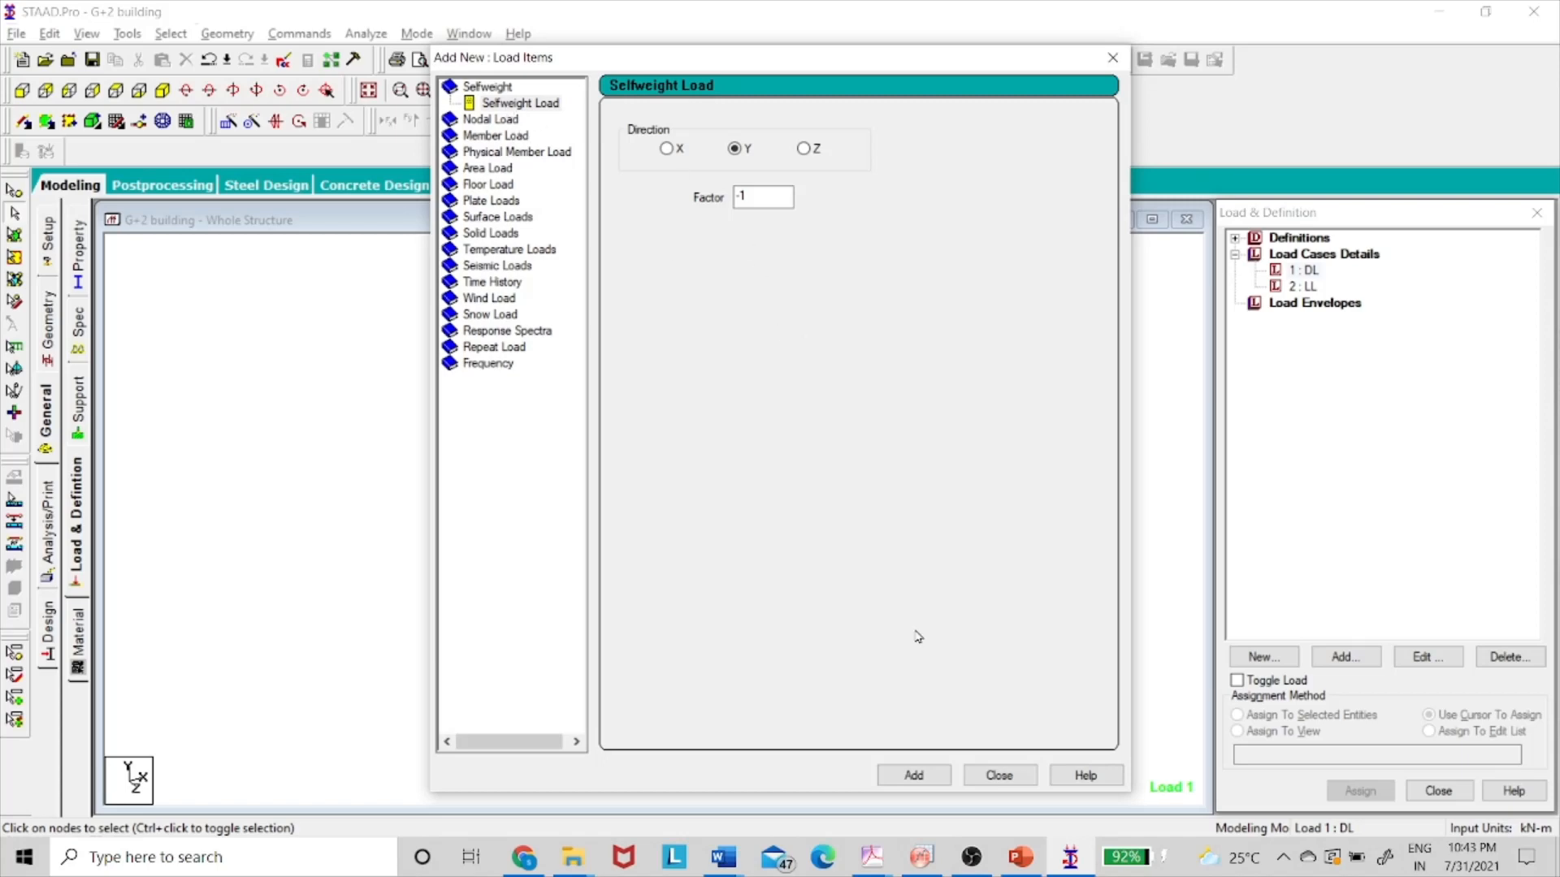
pyautogui.click(914, 777)
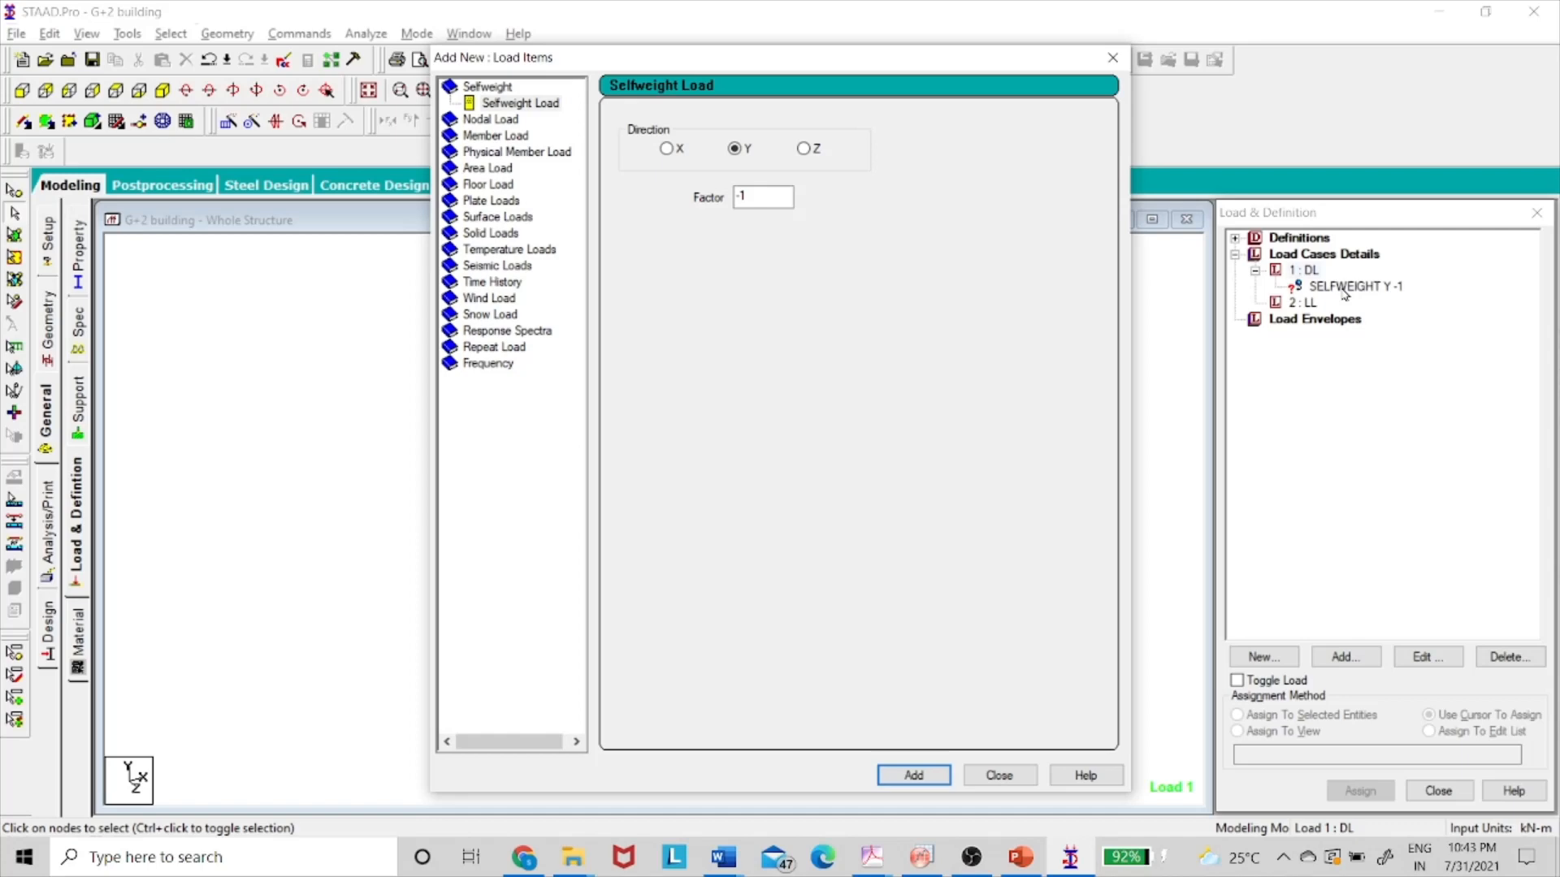
# - Add a -4.5 kN/m2 floor load over Y range 0–9 m to DL
pyautogui.click(497, 185)
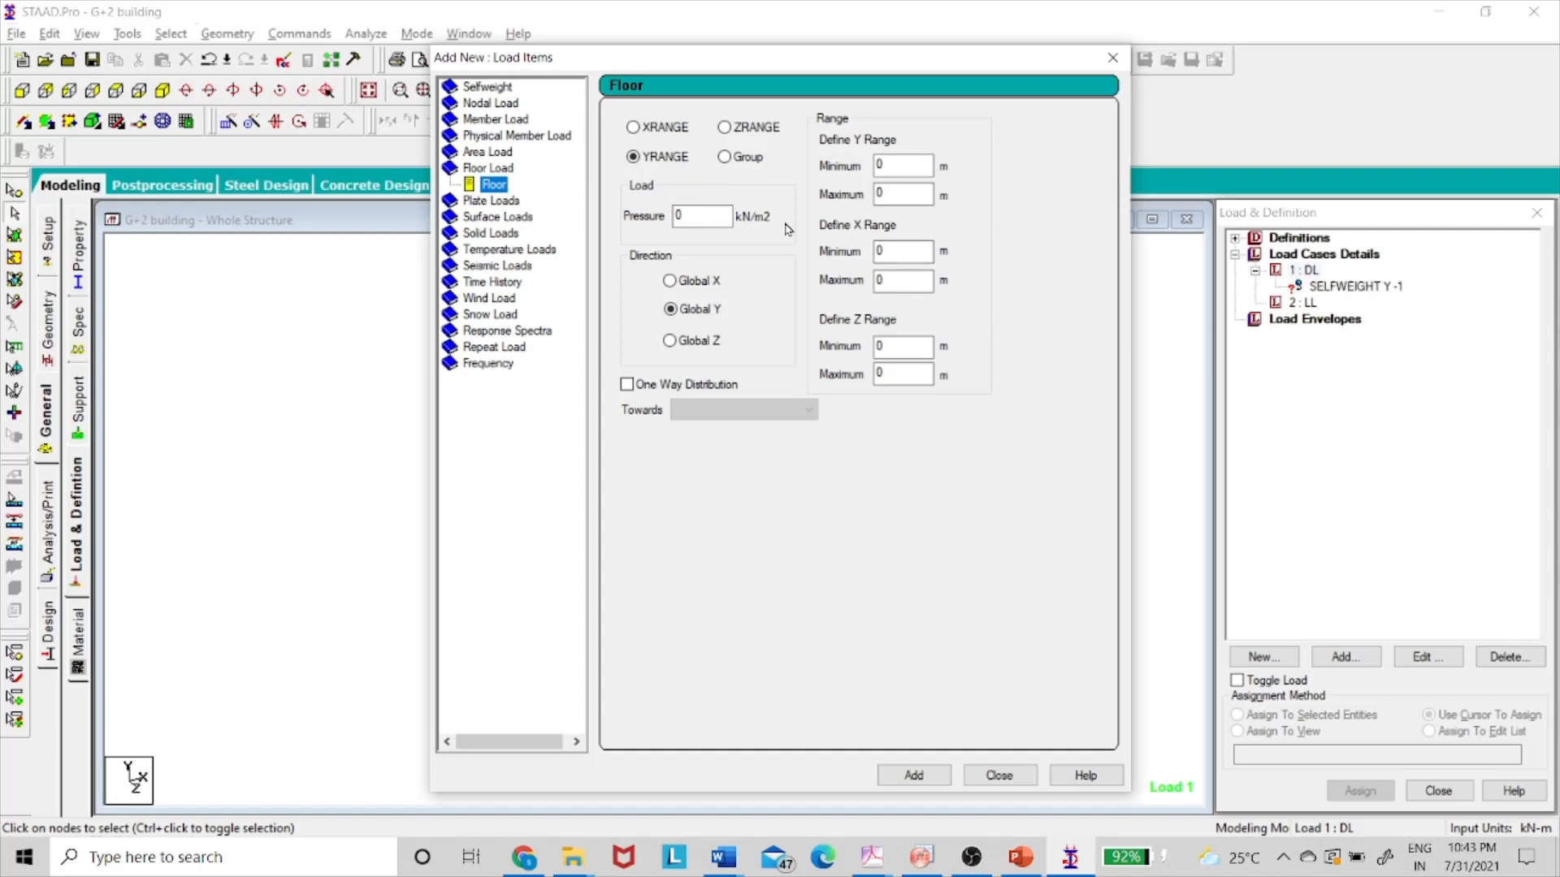
pyautogui.doubleClick(707, 220)
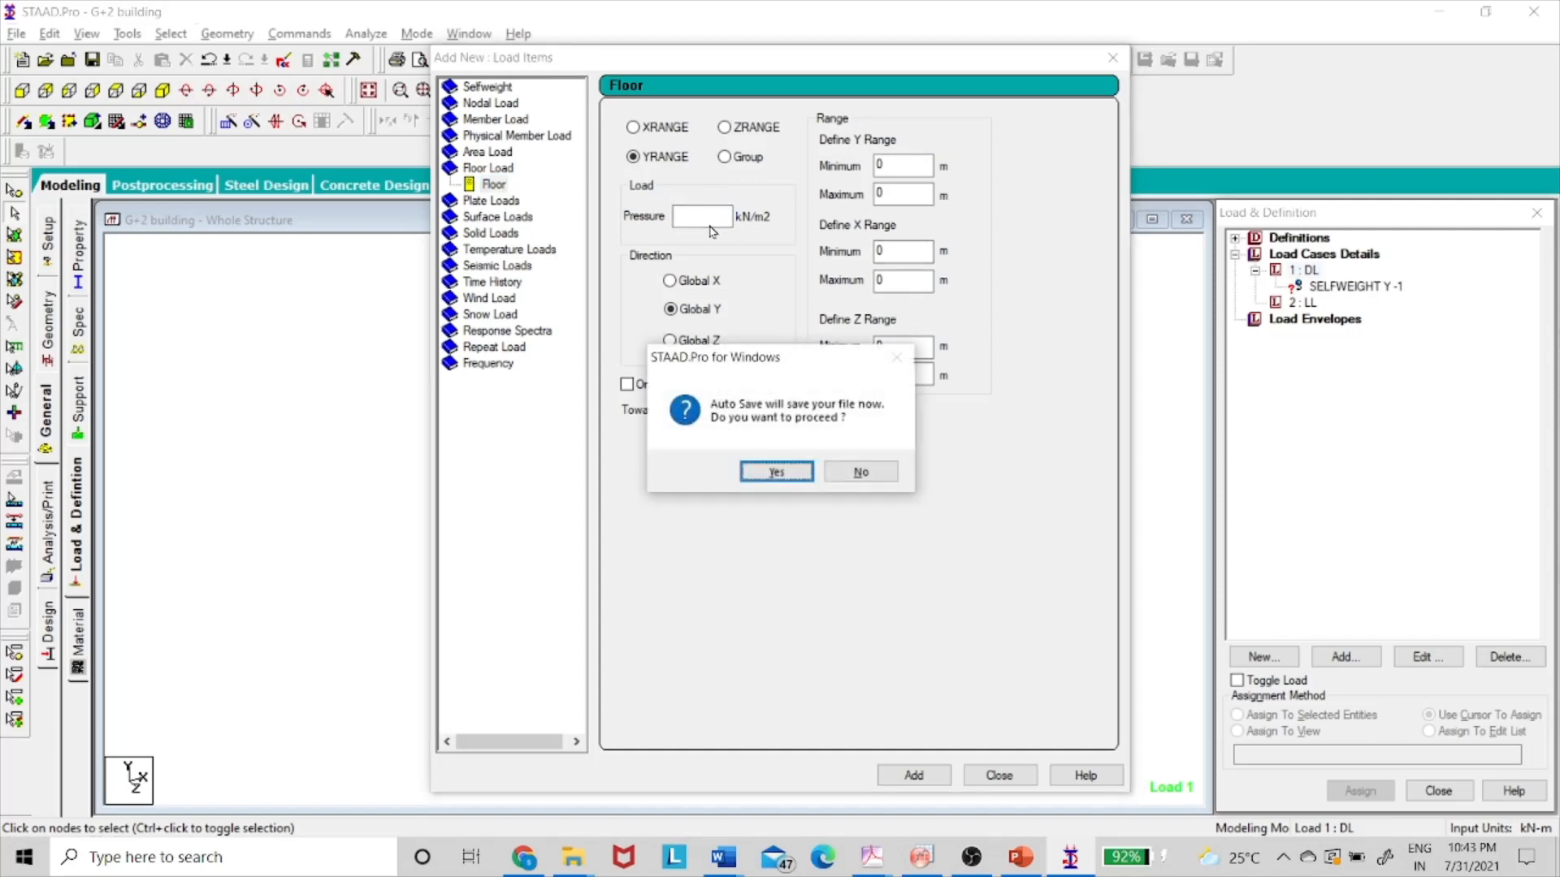
pyautogui.click(866, 478)
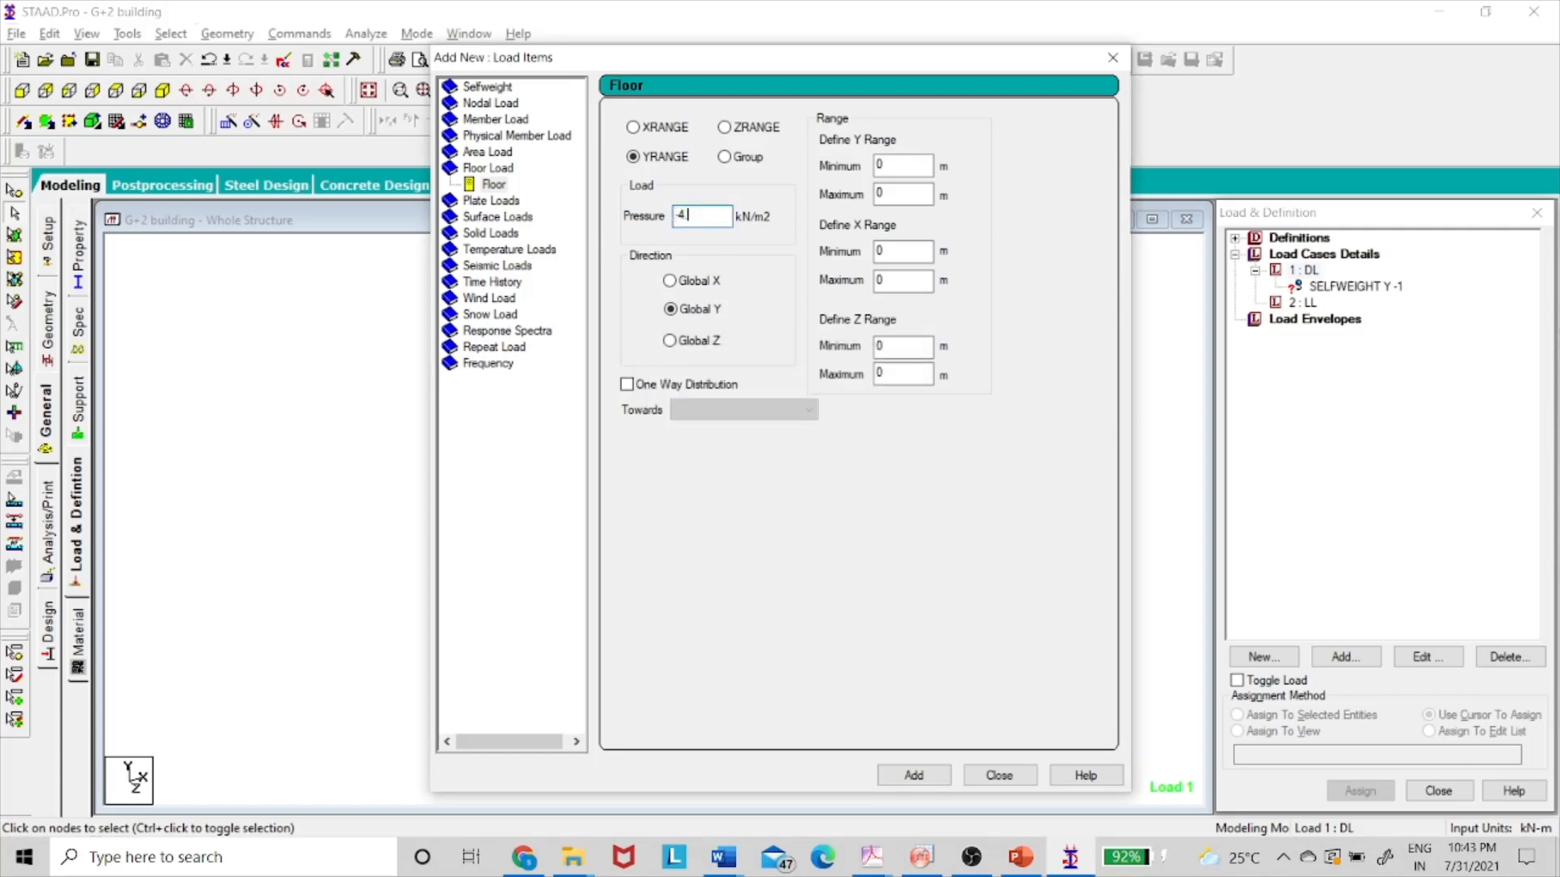
pyautogui.doubleClick(916, 188)
pyautogui.click(914, 775)
pyautogui.click(1000, 775)
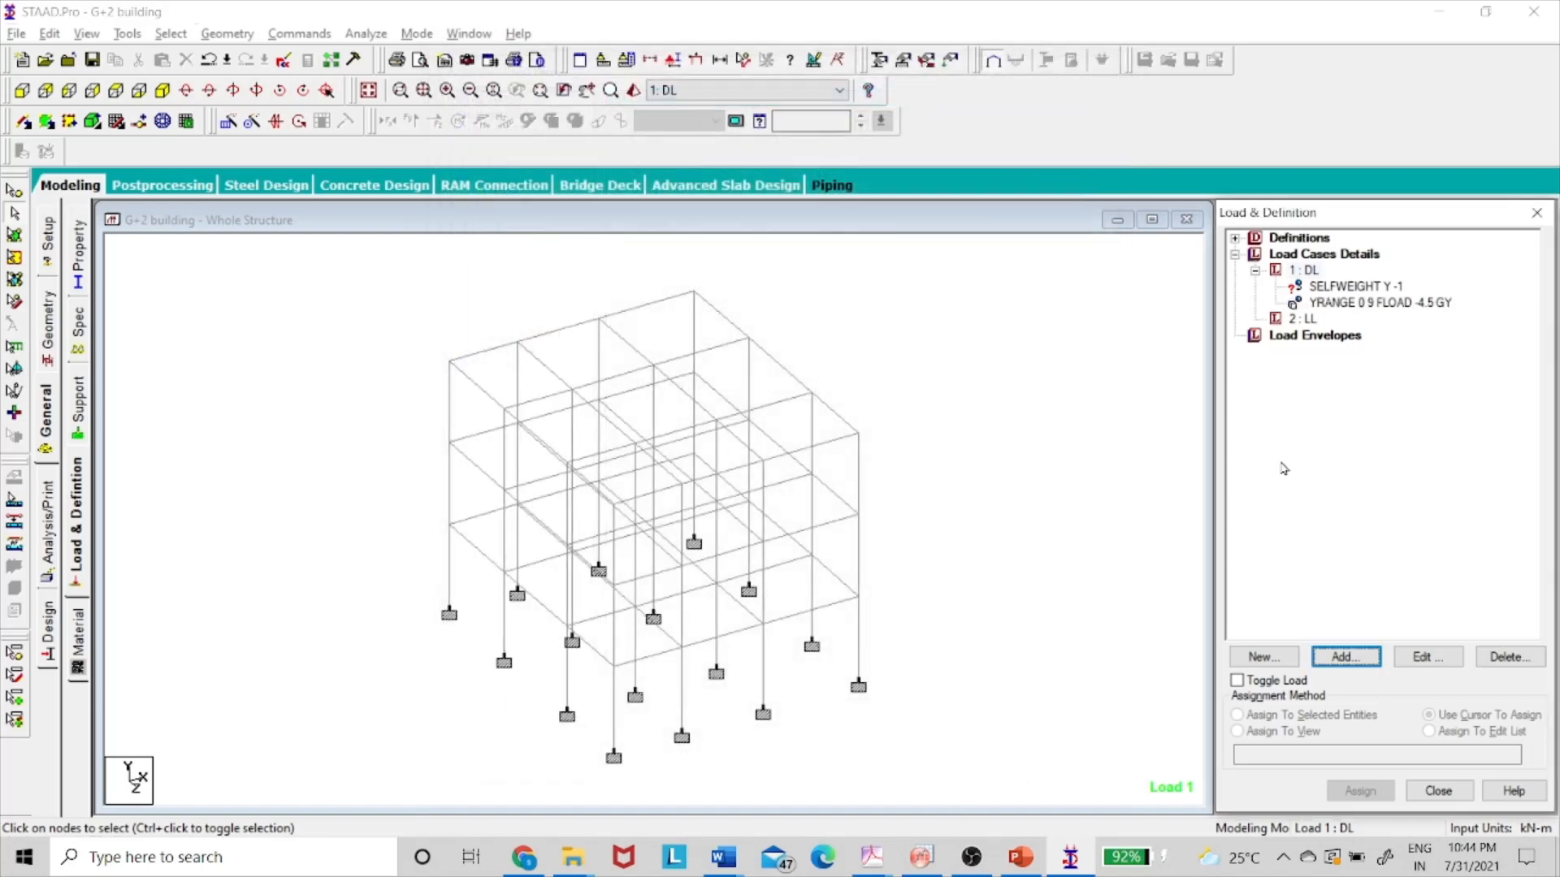
# - In top plan view, delete the YRANGE -4.5 floor load, leaving only DL's selfweight
pyautogui.click(1318, 307)
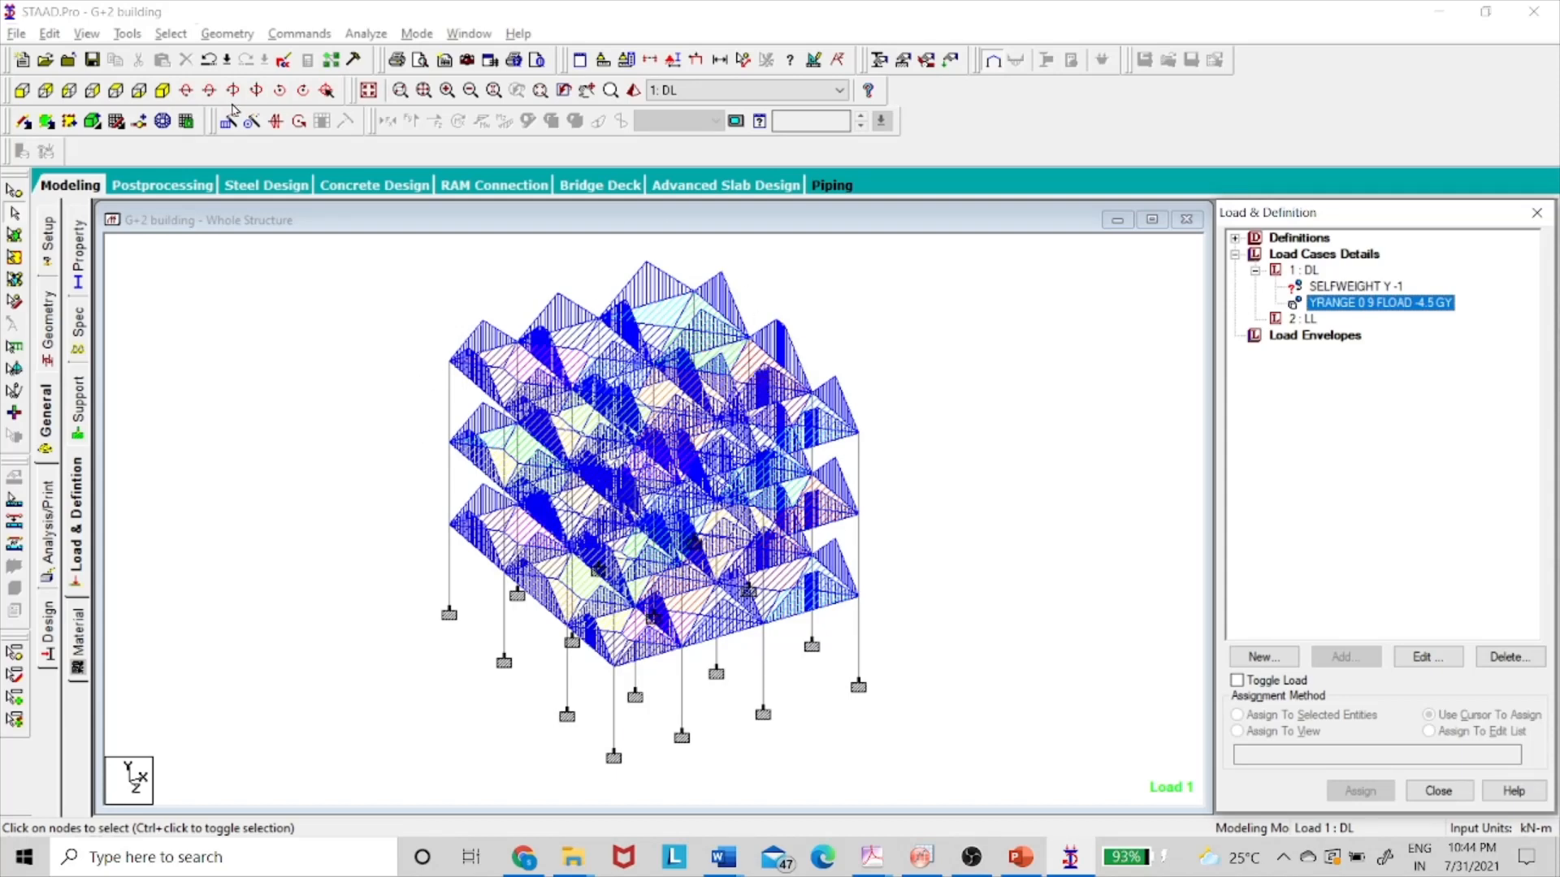
pyautogui.click(115, 91)
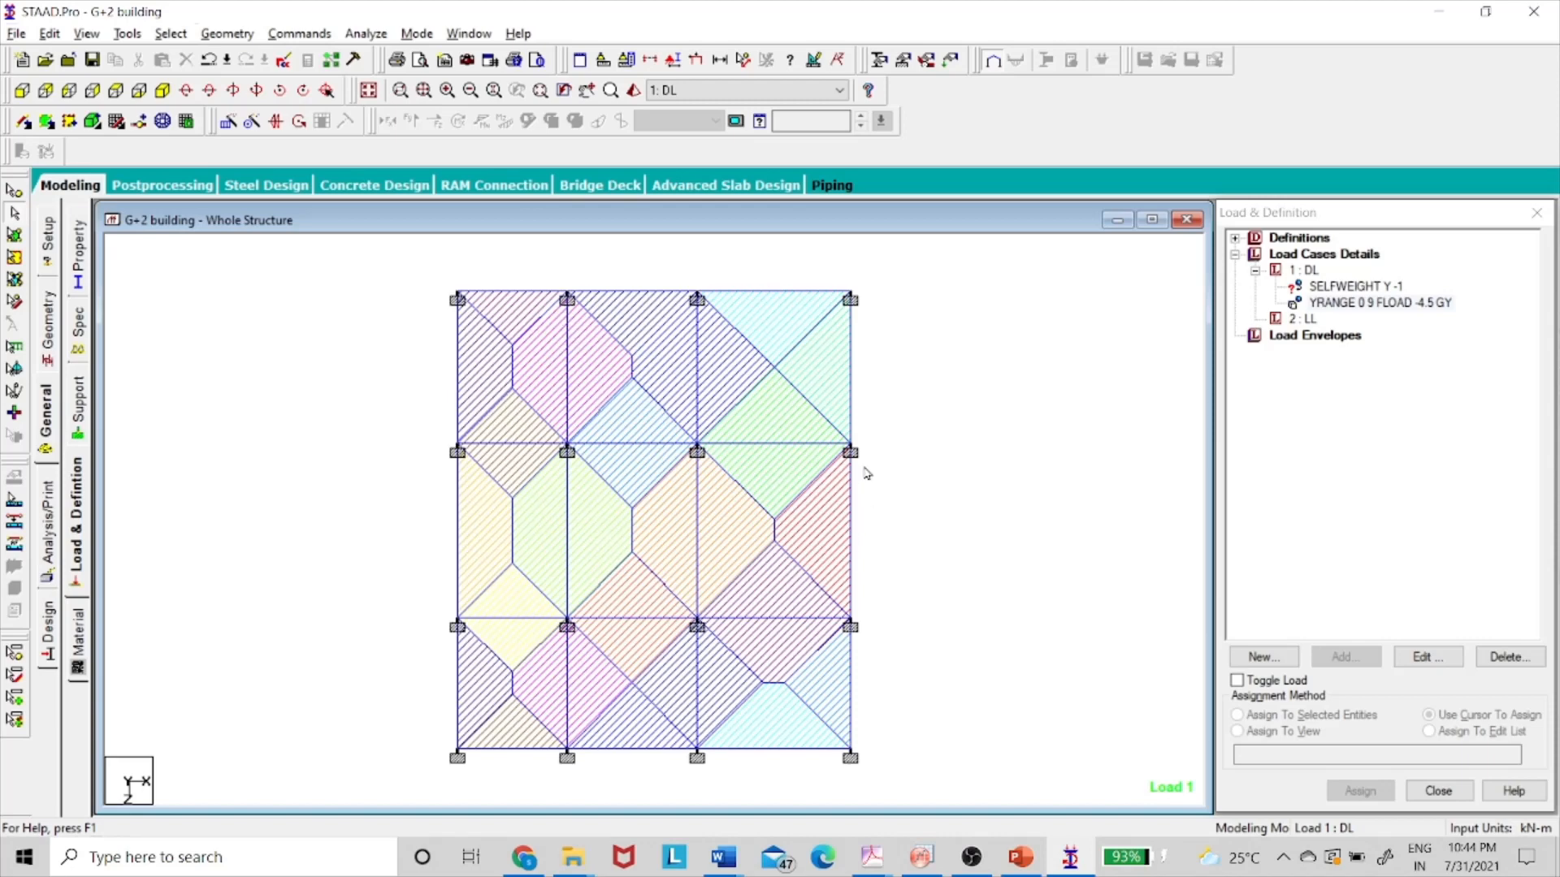
pyautogui.click(1399, 305)
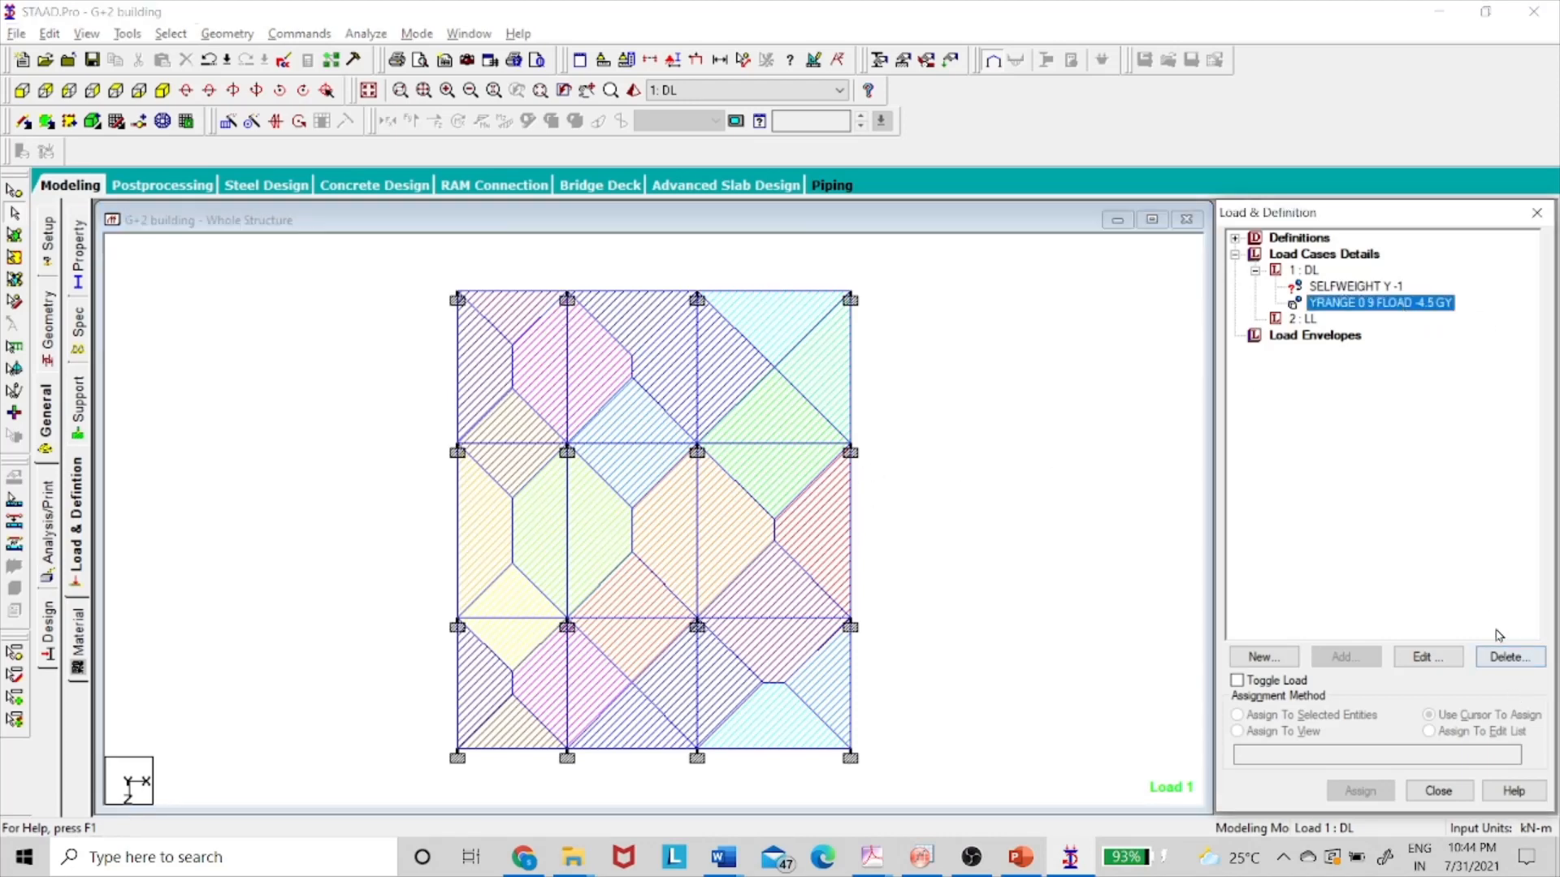
pyautogui.click(1510, 657)
pyautogui.click(849, 390)
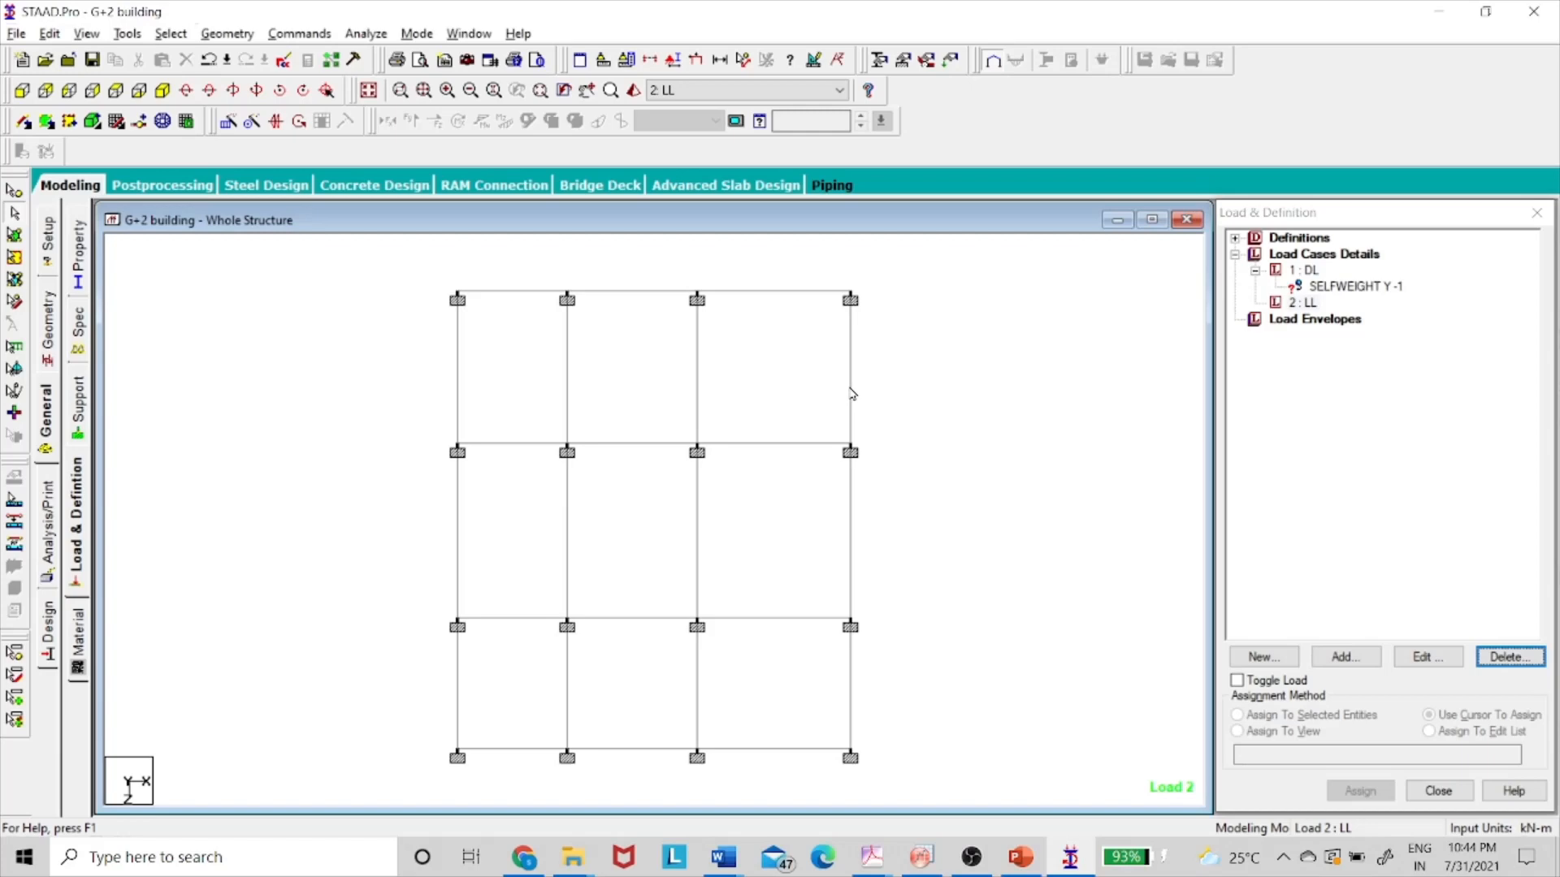
# - Box-select plan bays, clear the selection, and bring up the PowerPoint floor-plan loading slide
pyautogui.click(636, 324)
pyautogui.moveTo(549, 265); pyautogui.dragTo(894, 779)
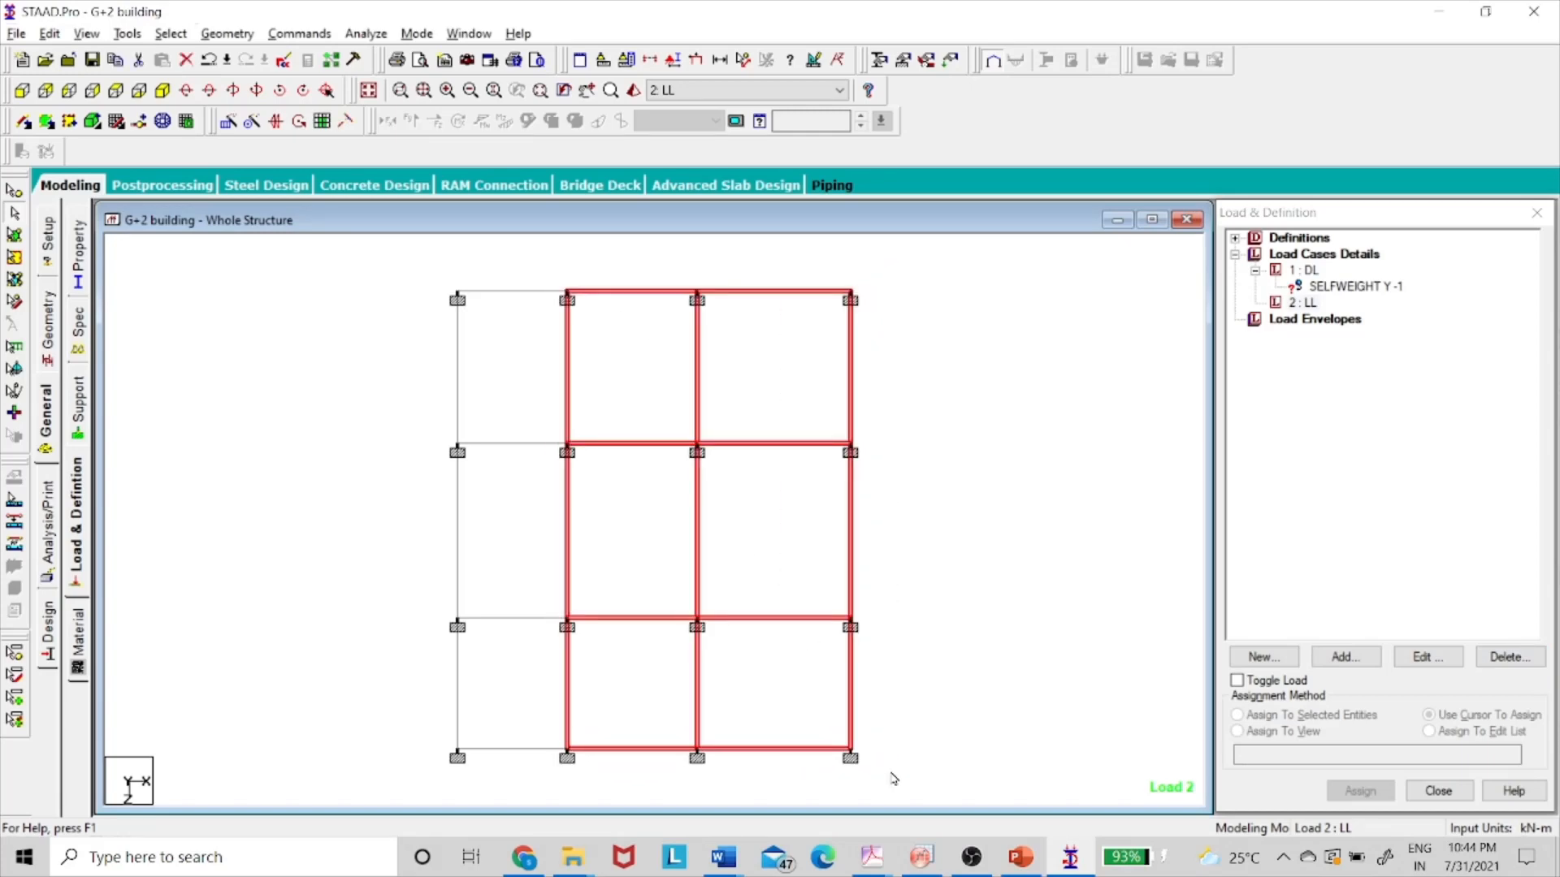
pyautogui.moveTo(435, 431); pyautogui.dragTo(614, 778)
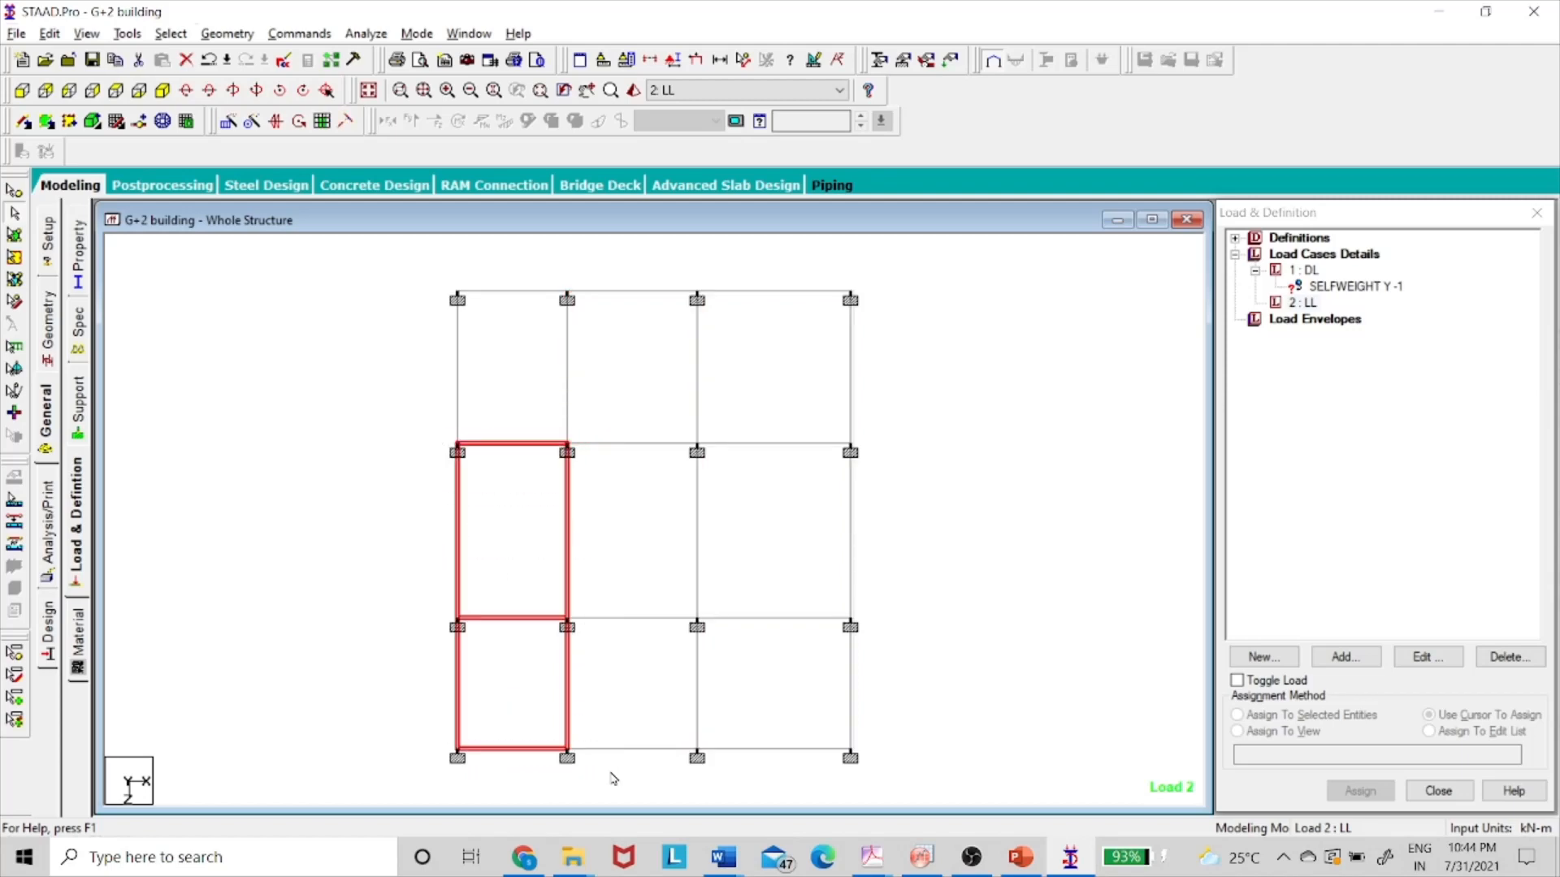
pyautogui.click(516, 393)
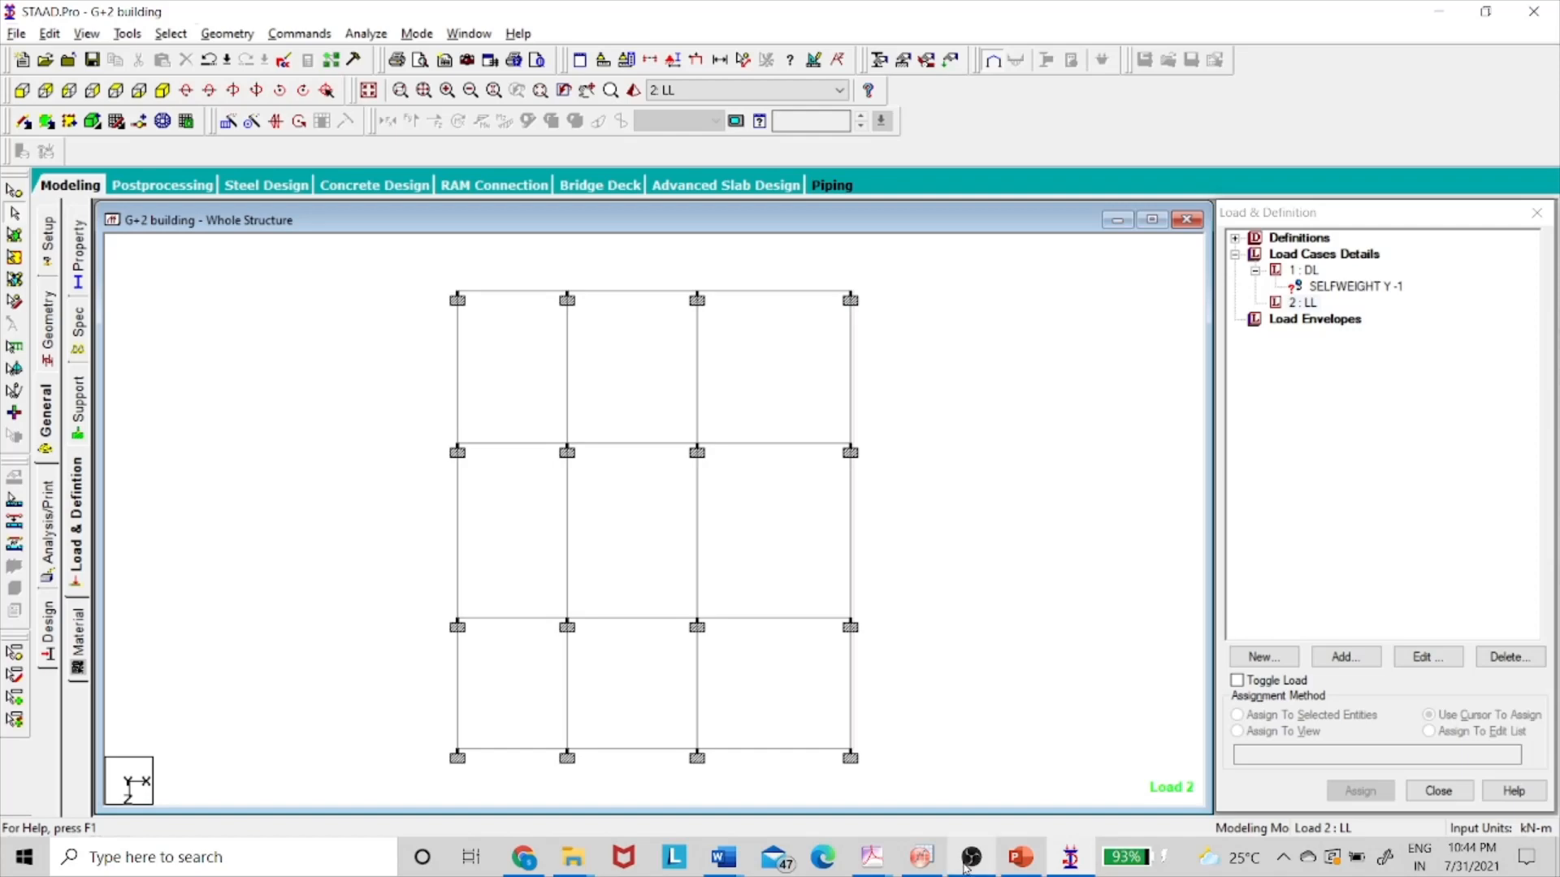
pyautogui.click(1021, 857)
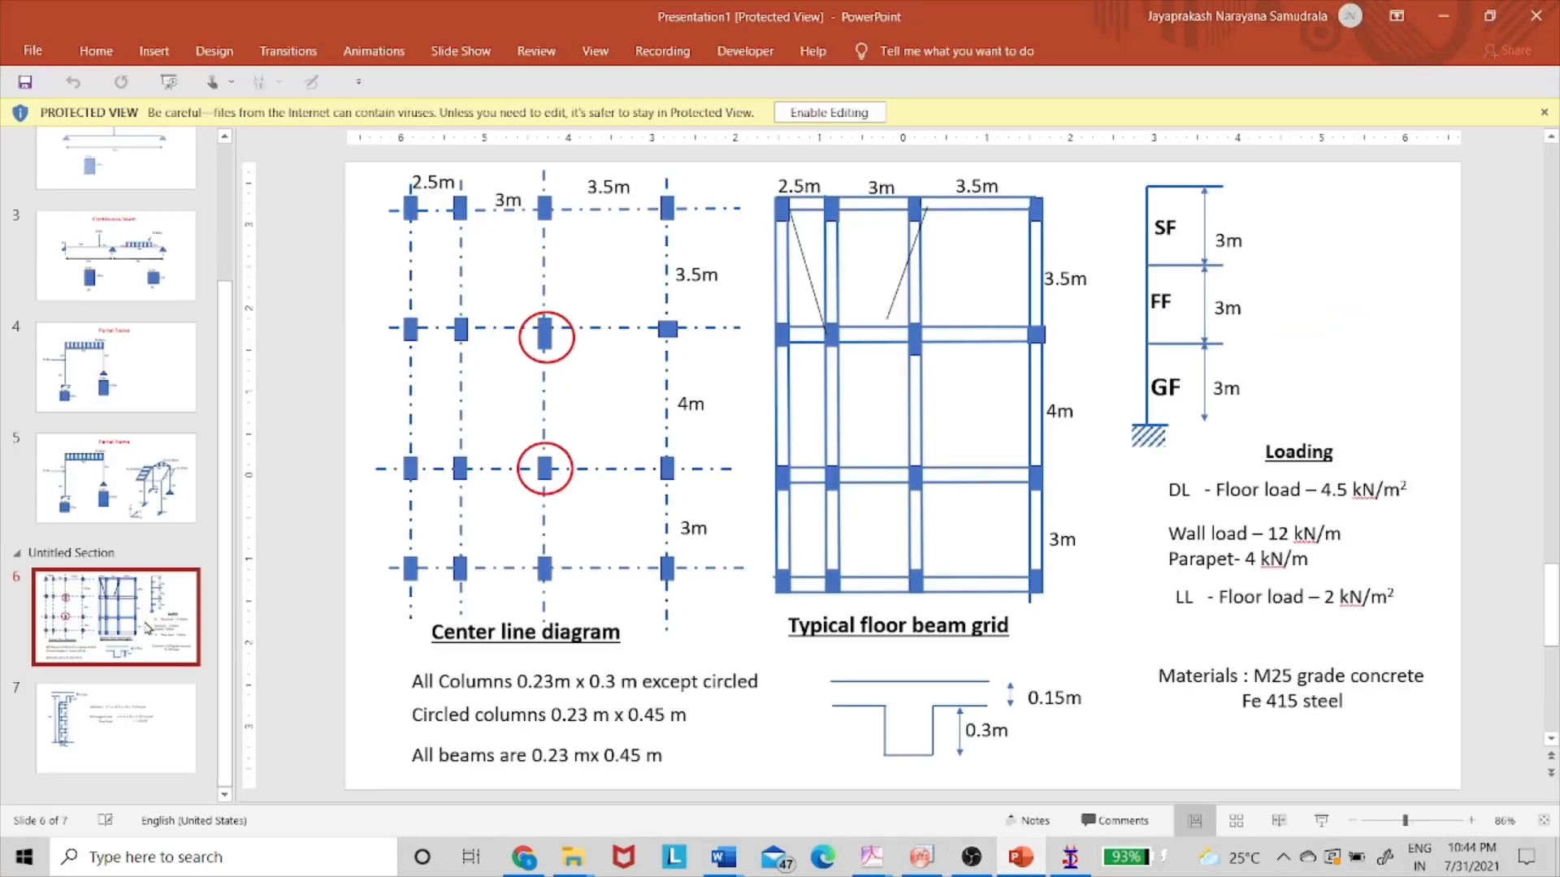
# - Enable editing on slide 7 and insert a 3x3 table
pyautogui.click(156, 734)
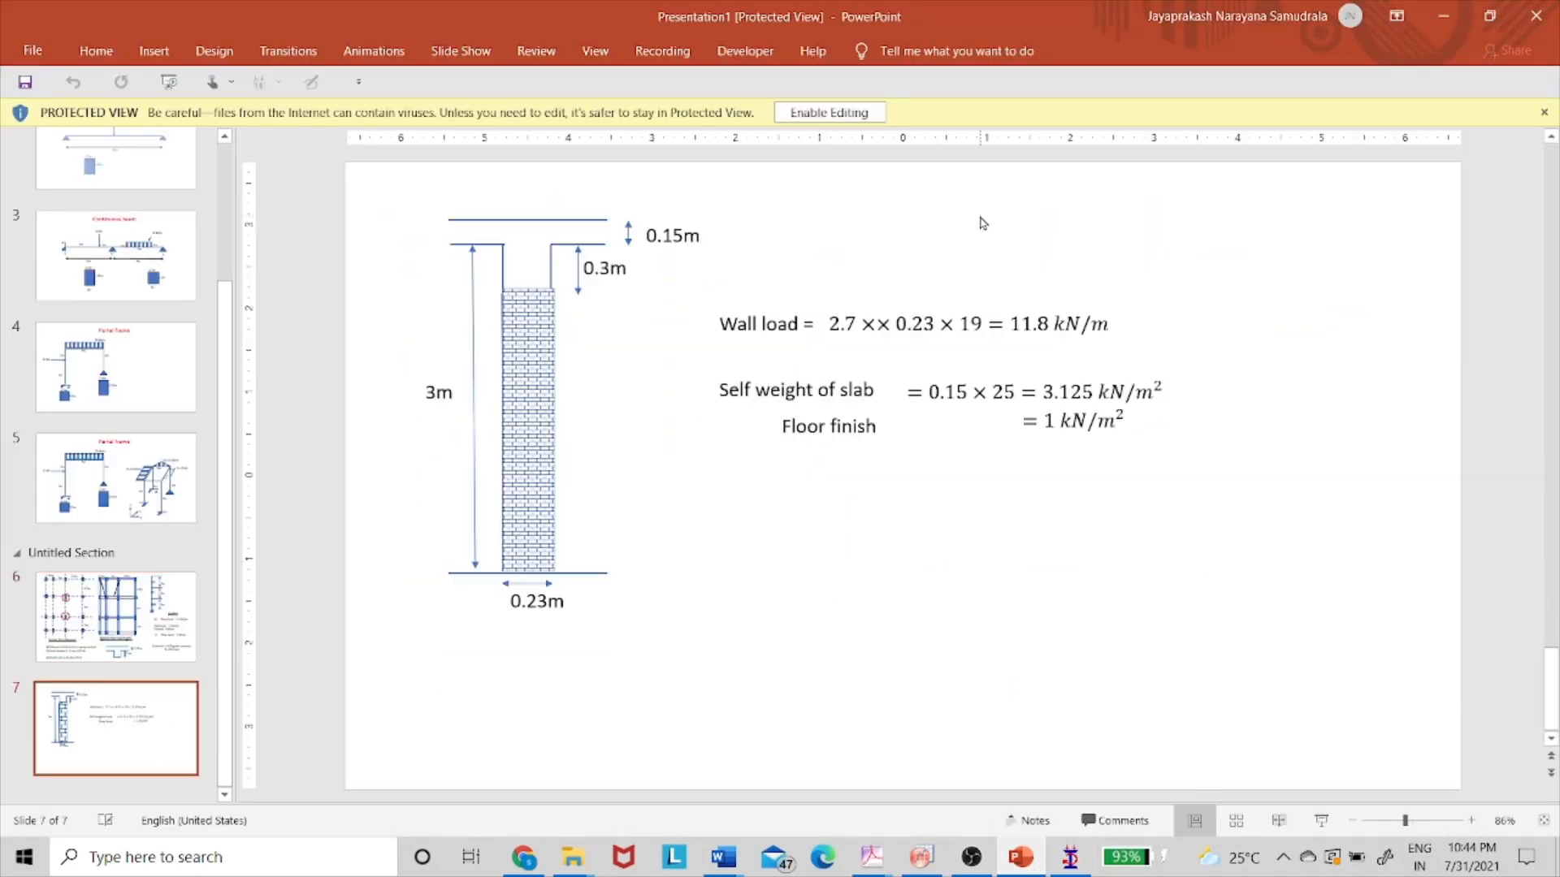
pyautogui.click(829, 112)
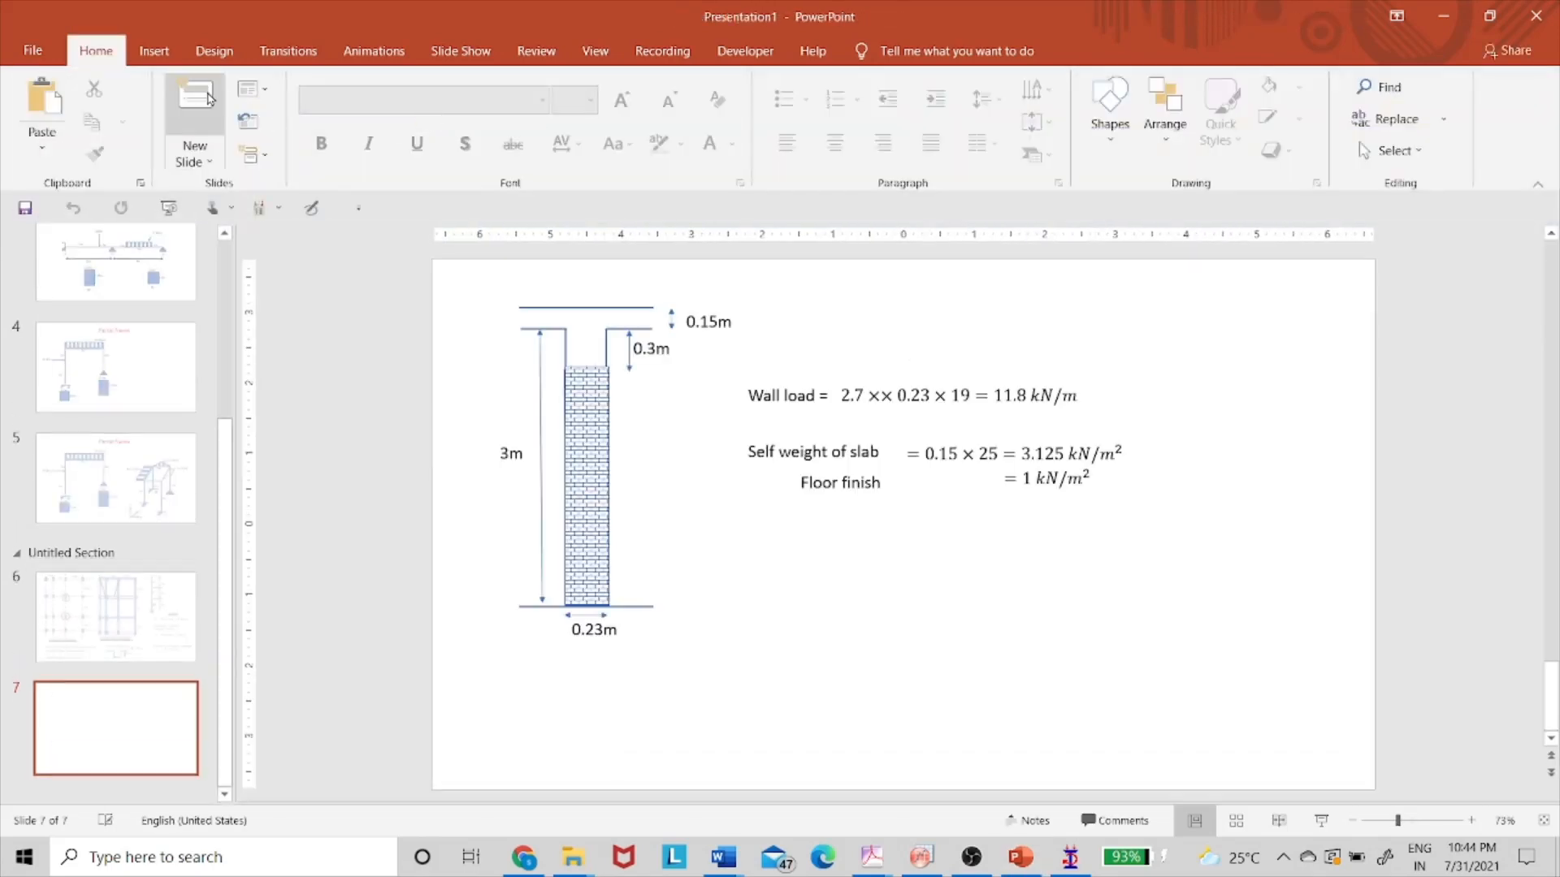
pyautogui.click(153, 50)
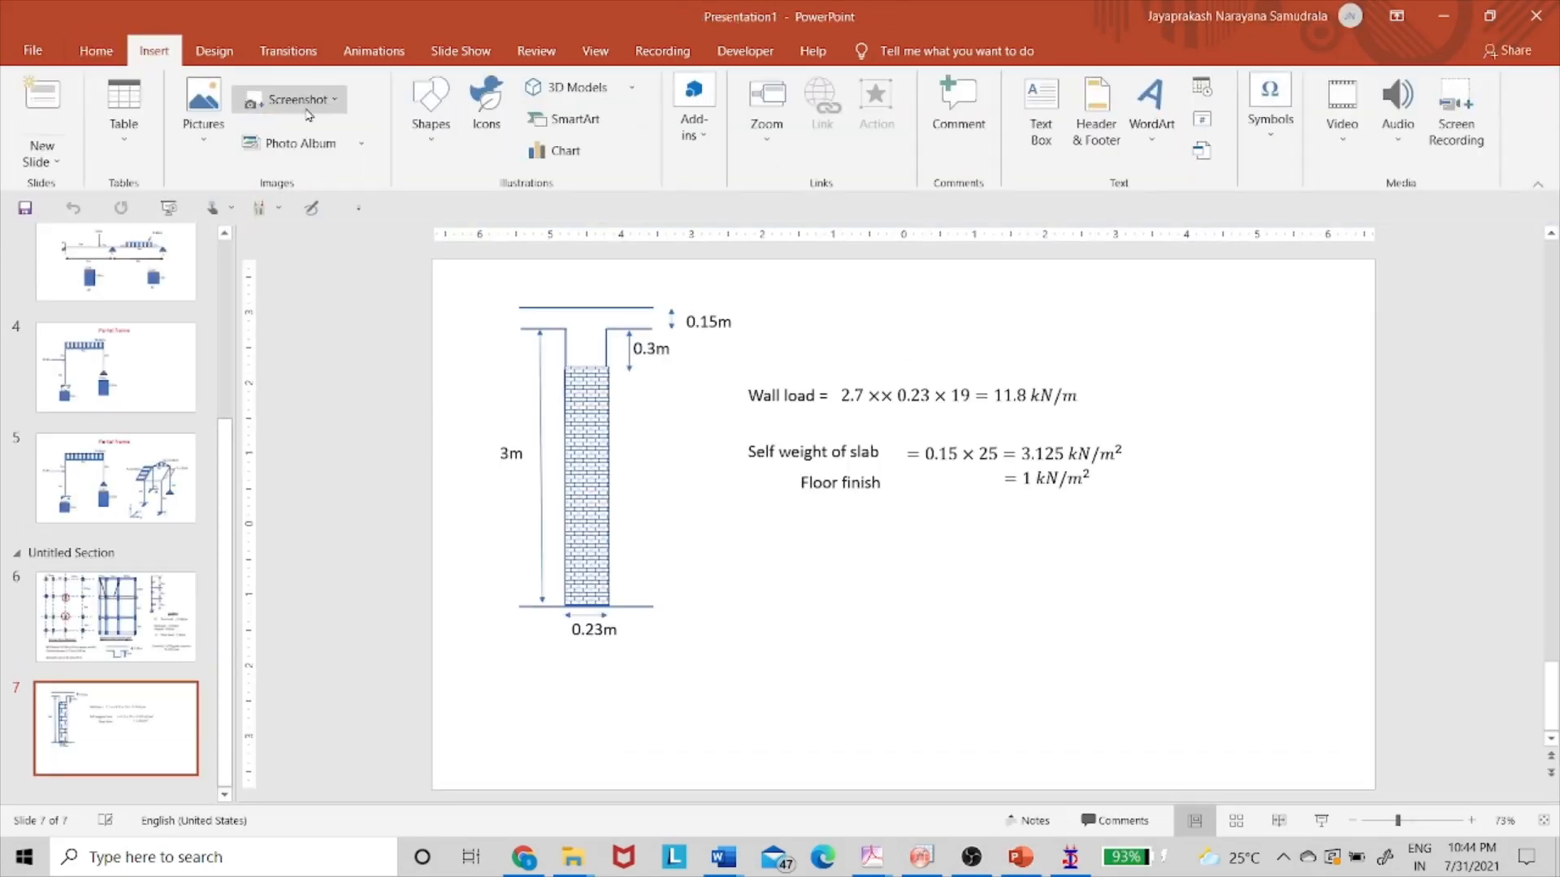
pyautogui.click(124, 110)
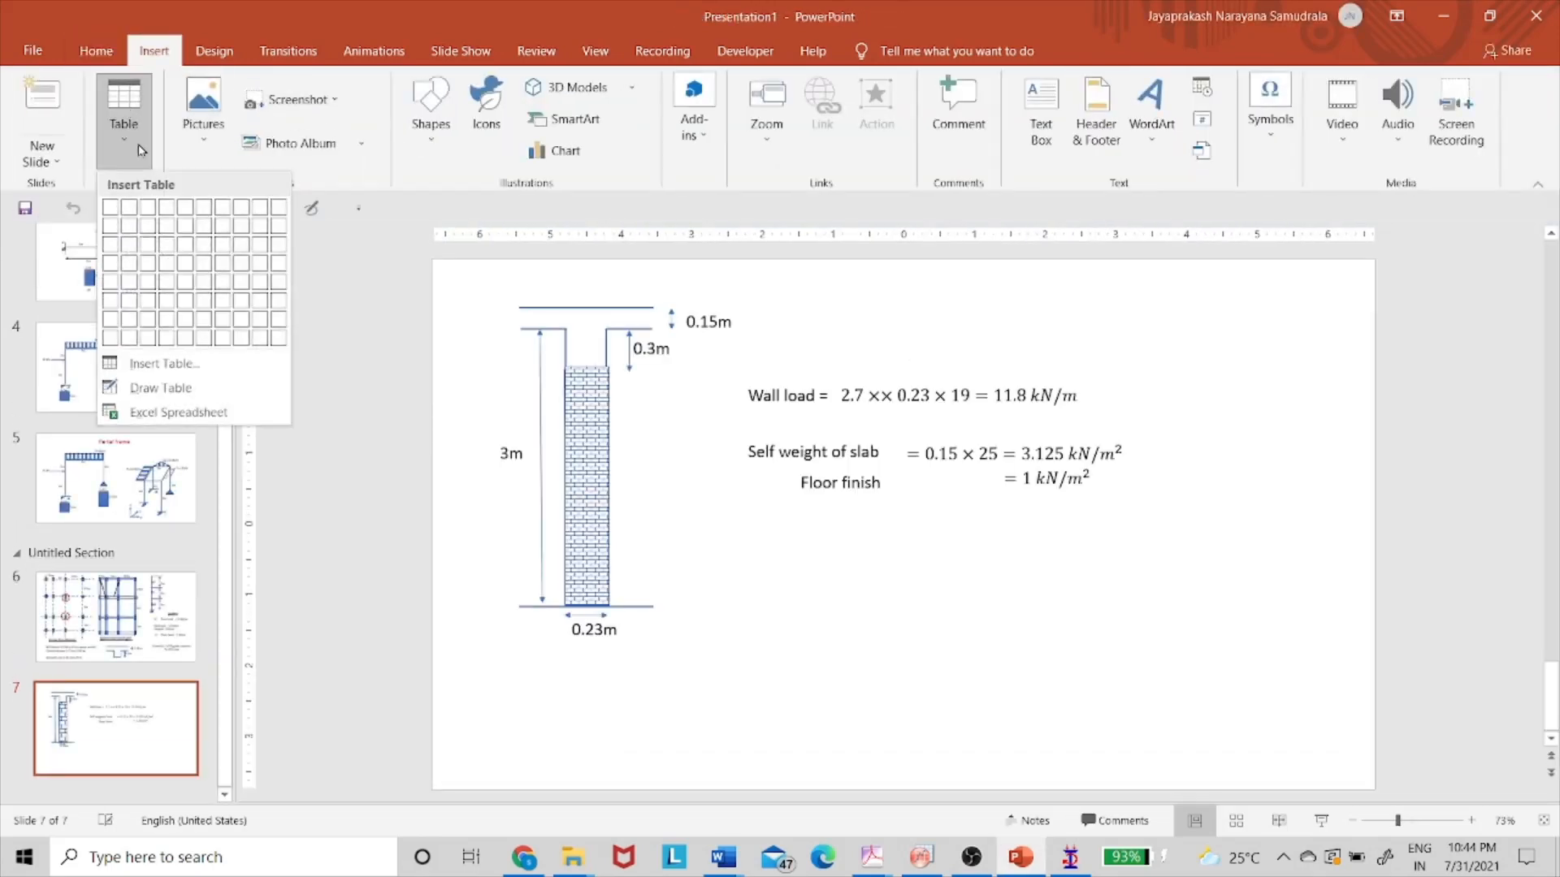
pyautogui.click(148, 258)
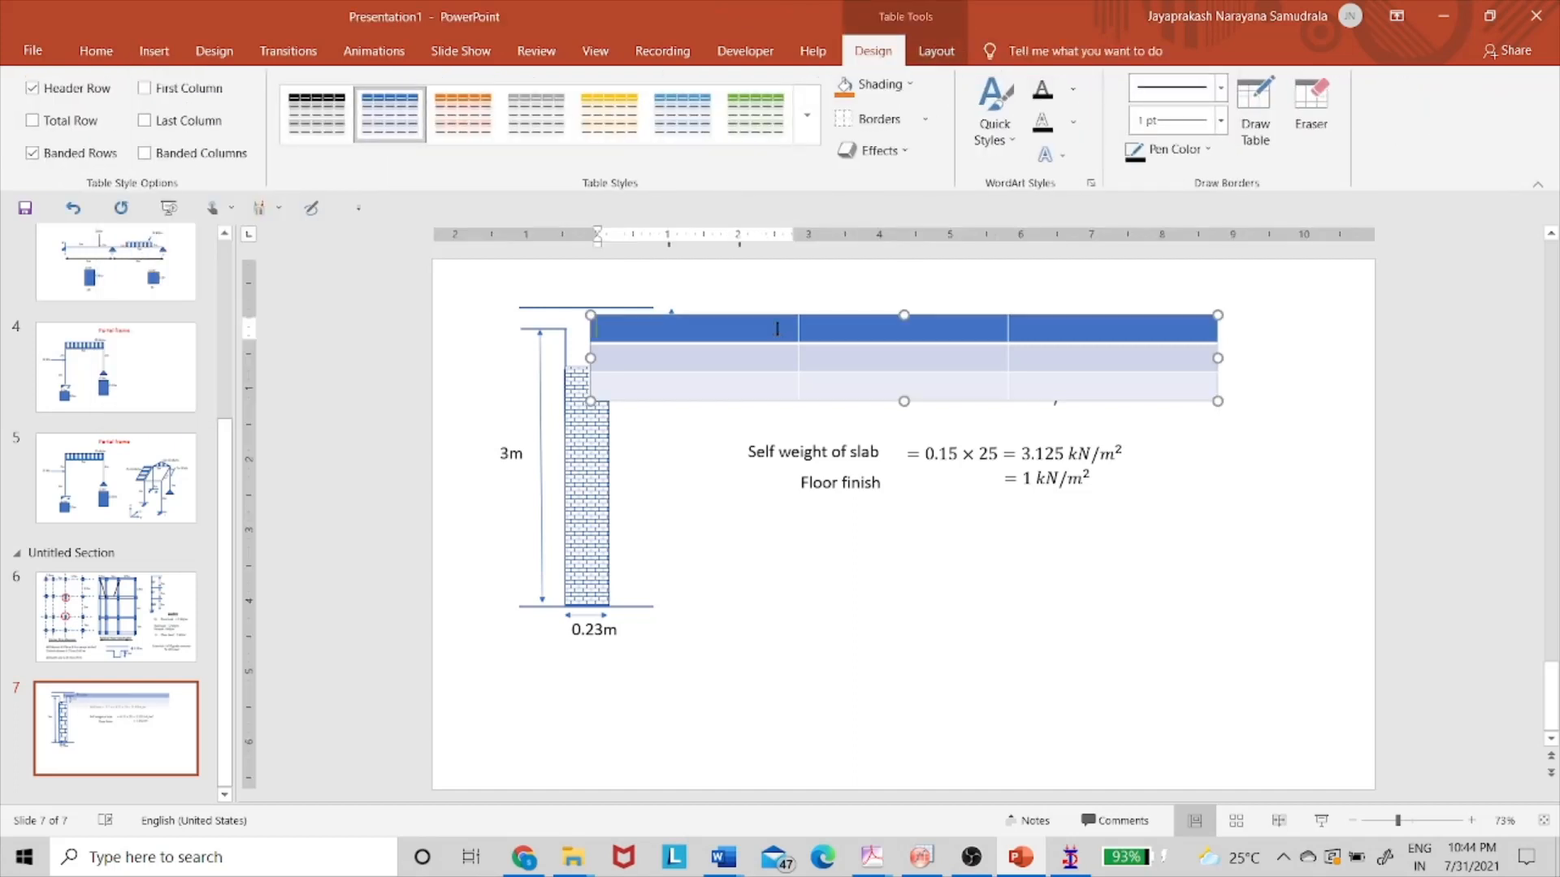
# - Place the table below the load calculations, narrow it, and apply a plain black-grid style
pyautogui.moveTo(774, 323); pyautogui.dragTo(893, 576)
pyautogui.moveTo(703, 615); pyautogui.dragTo(822, 615)
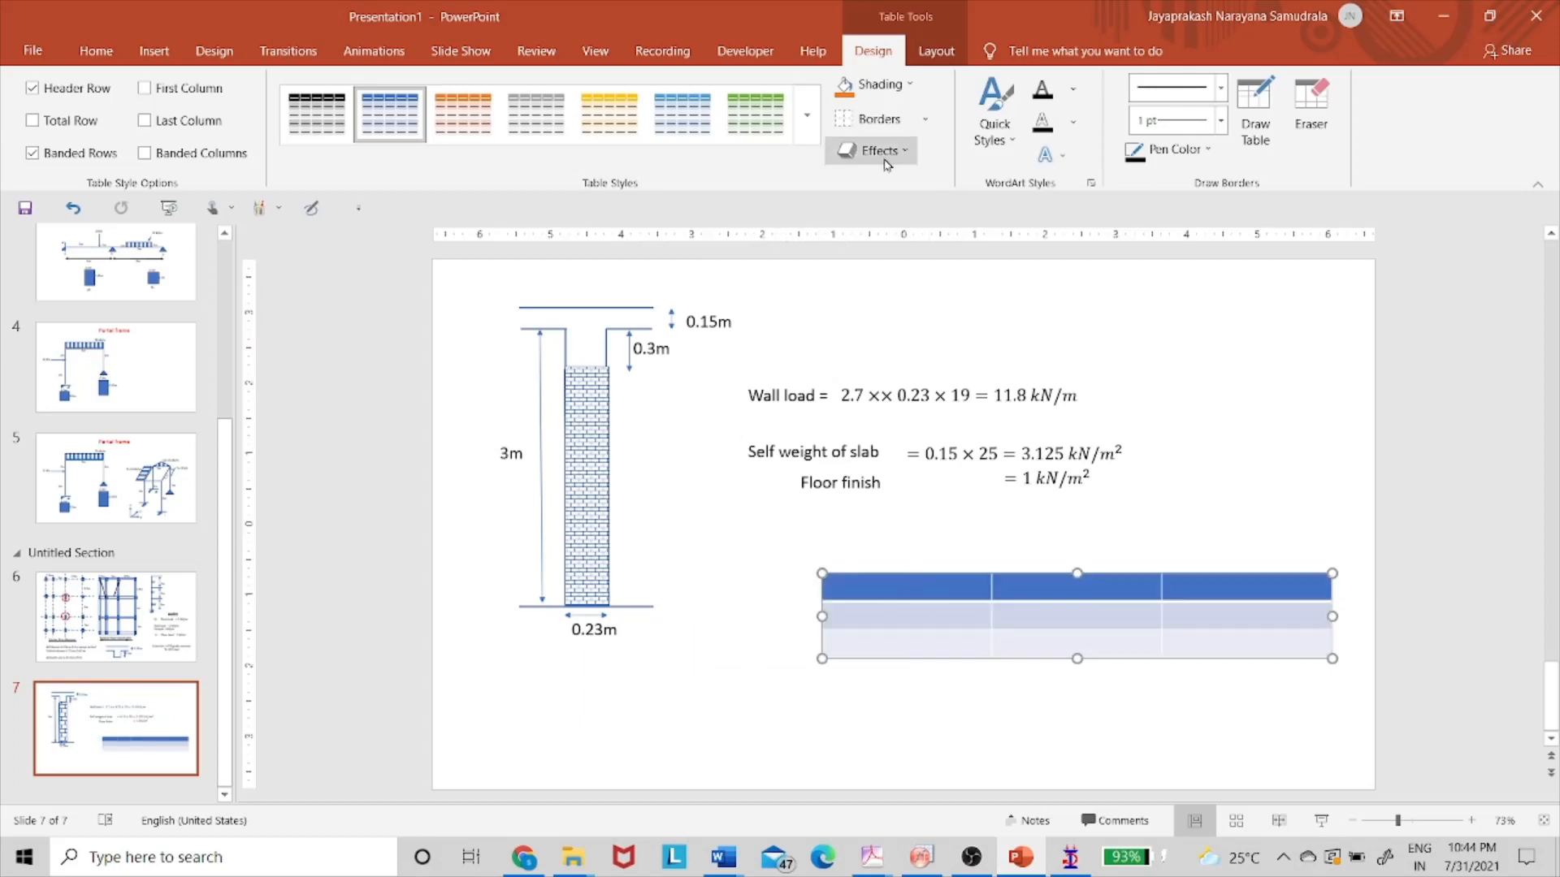
pyautogui.click(337, 134)
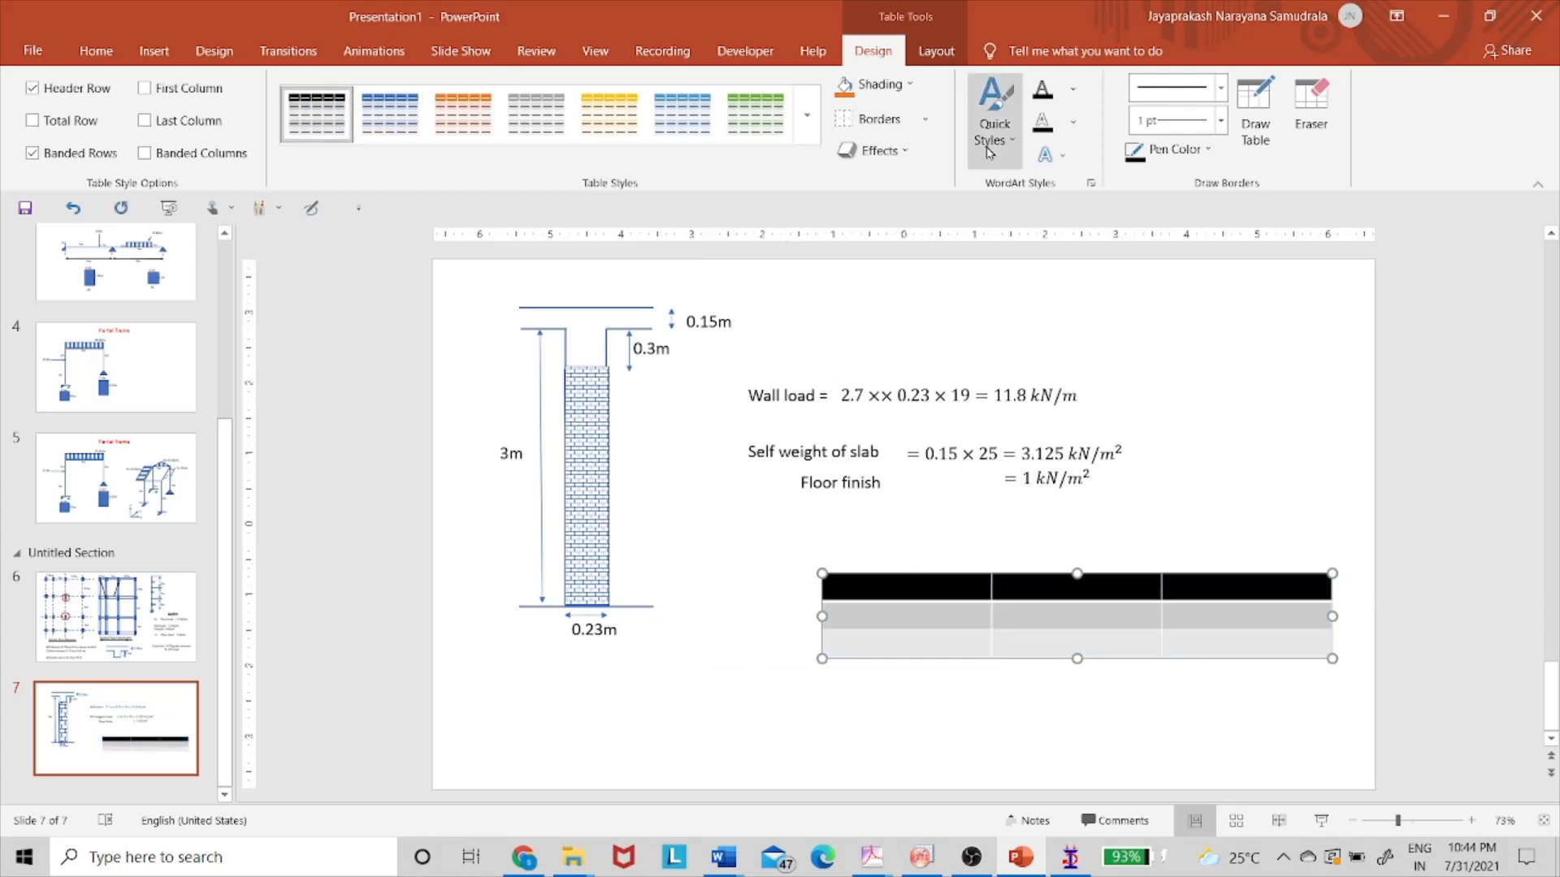
pyautogui.click(808, 134)
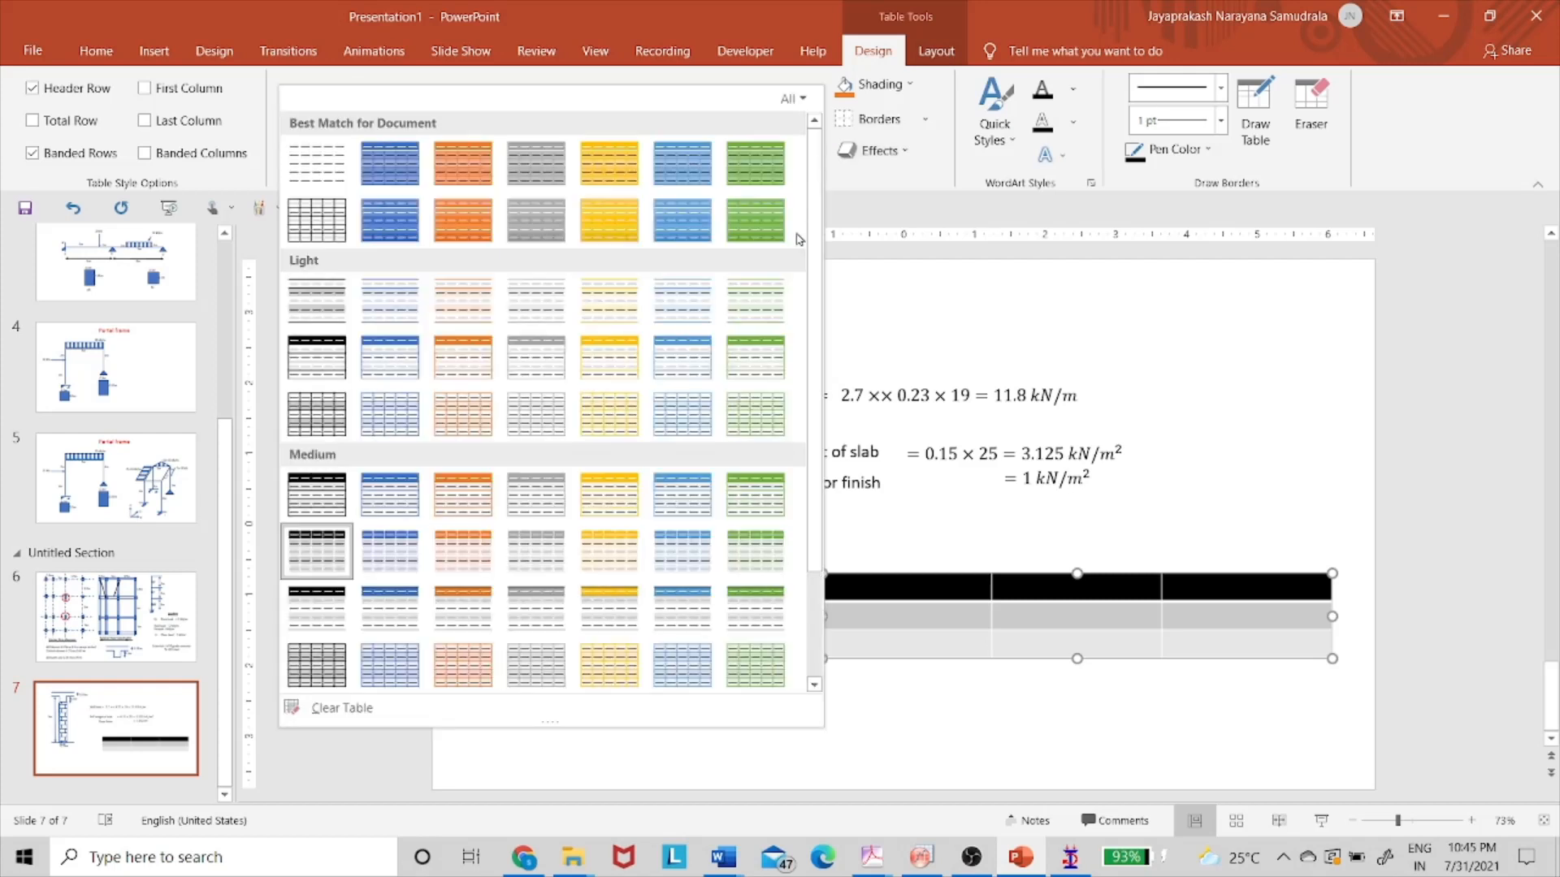
pyautogui.click(286, 160)
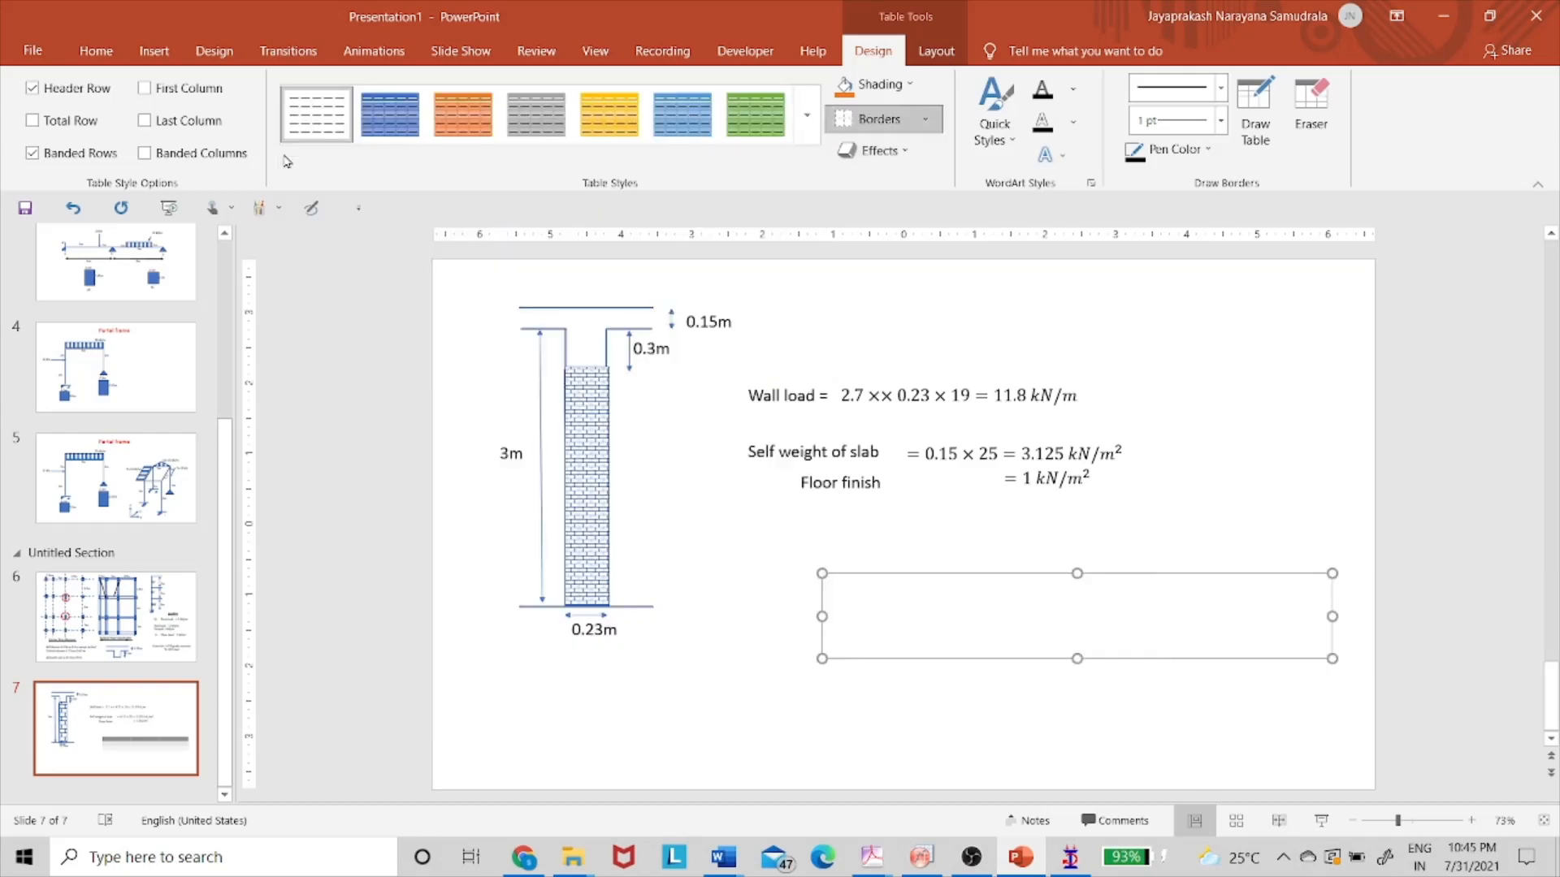
pyautogui.click(807, 140)
pyautogui.click(318, 230)
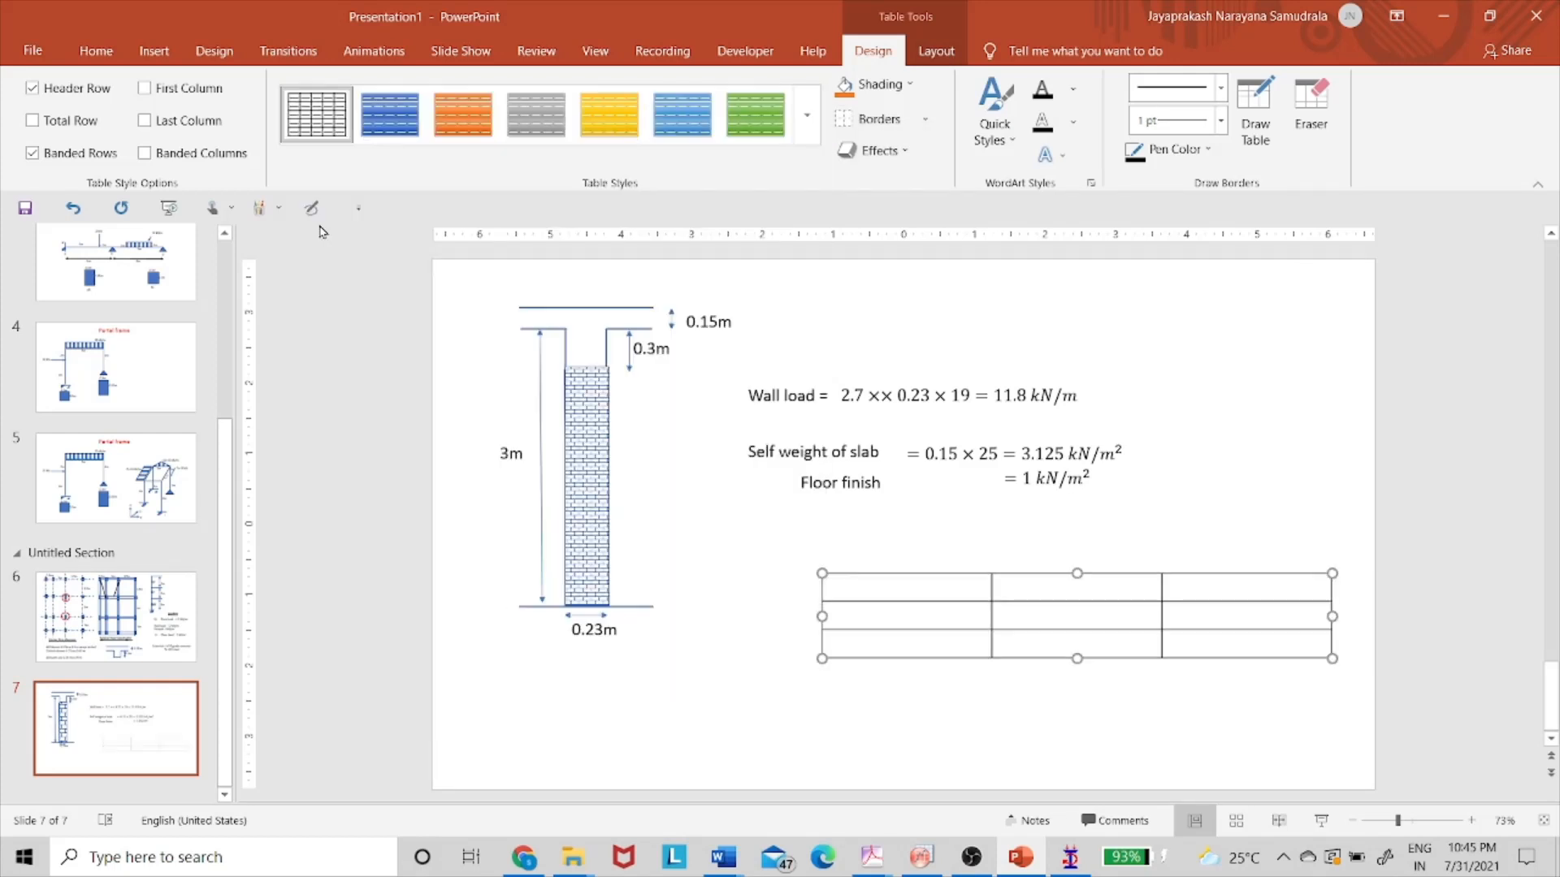
# - Fill the table's header row with X, Y and Z
pyautogui.click(937, 586)
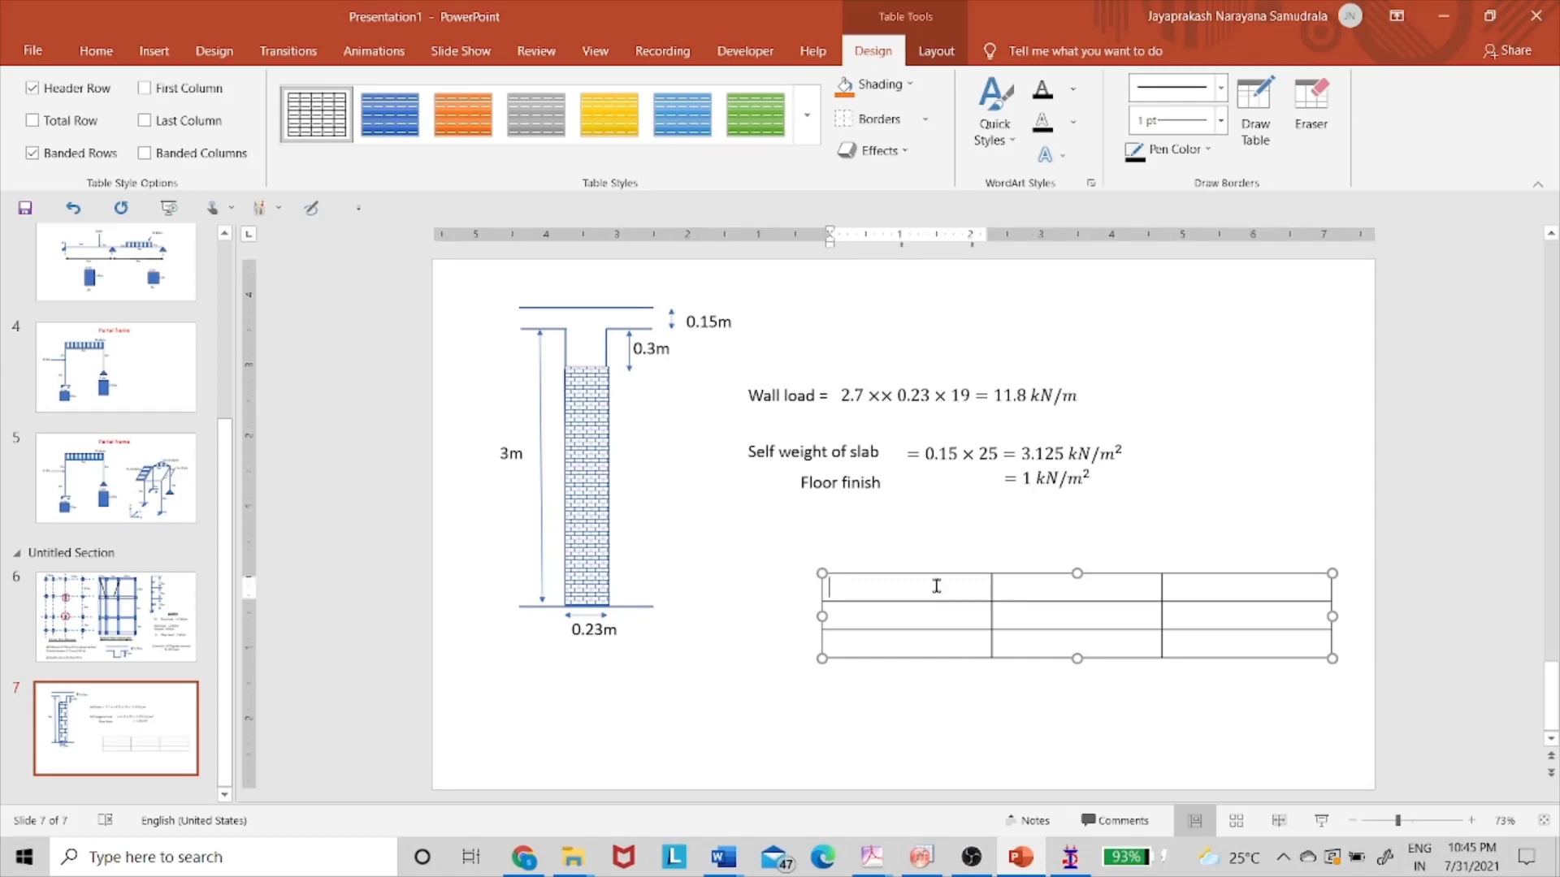
pyautogui.write('X')
pyautogui.press('Tab')
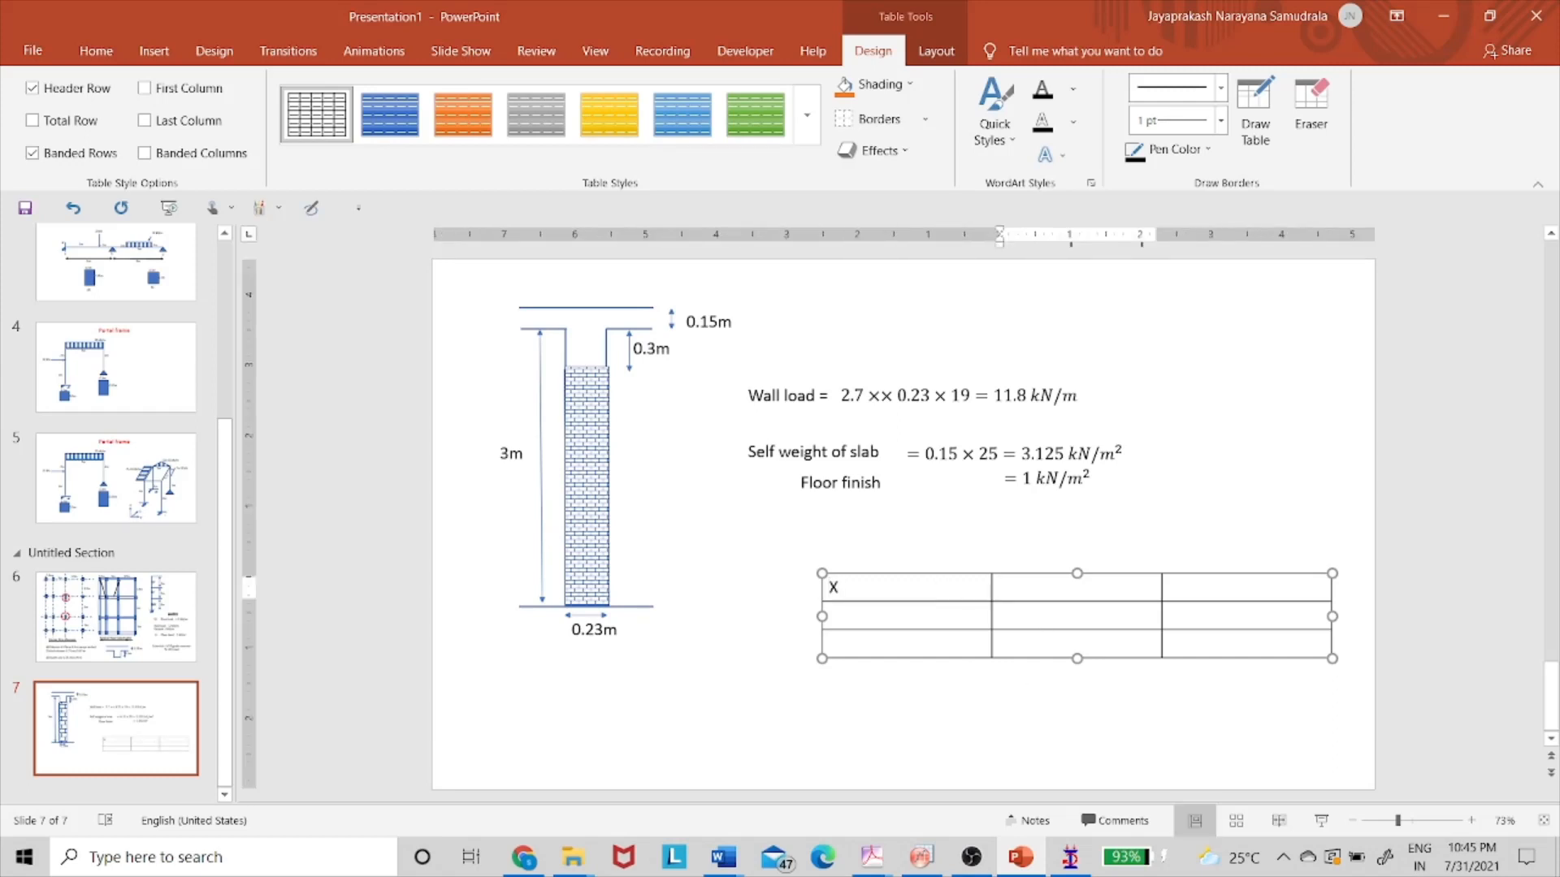
pyautogui.write('Y')
pyautogui.press('Tab')
pyautogui.write('Z')
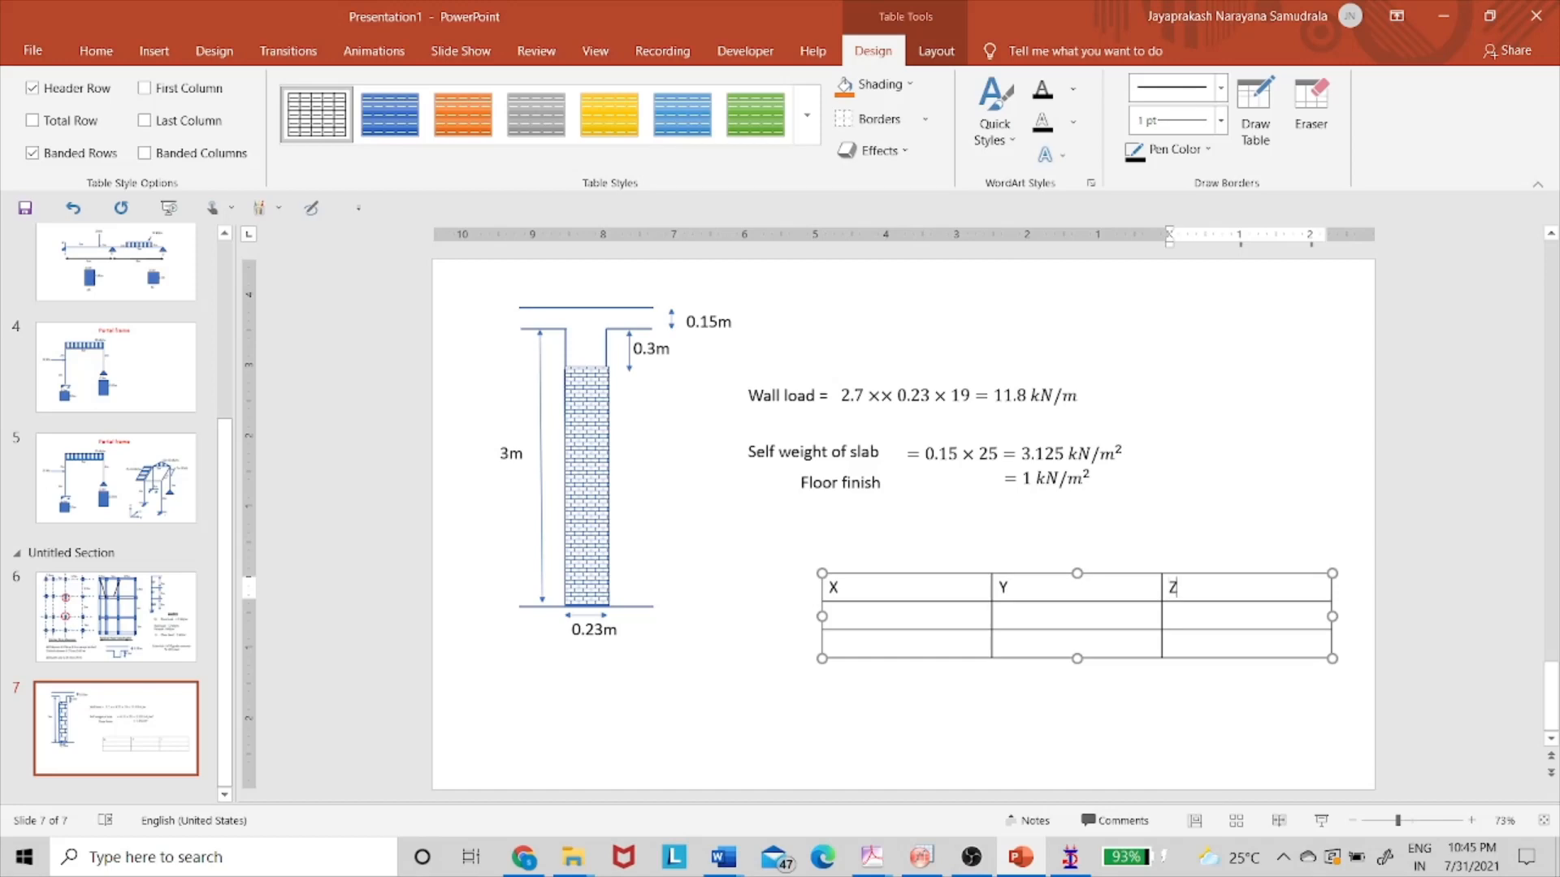
# - Select the table's first column, deselect the table, and return to STAAD.Pro
pyautogui.moveTo(955, 593); pyautogui.dragTo(940, 662)
pyautogui.click(940, 660)
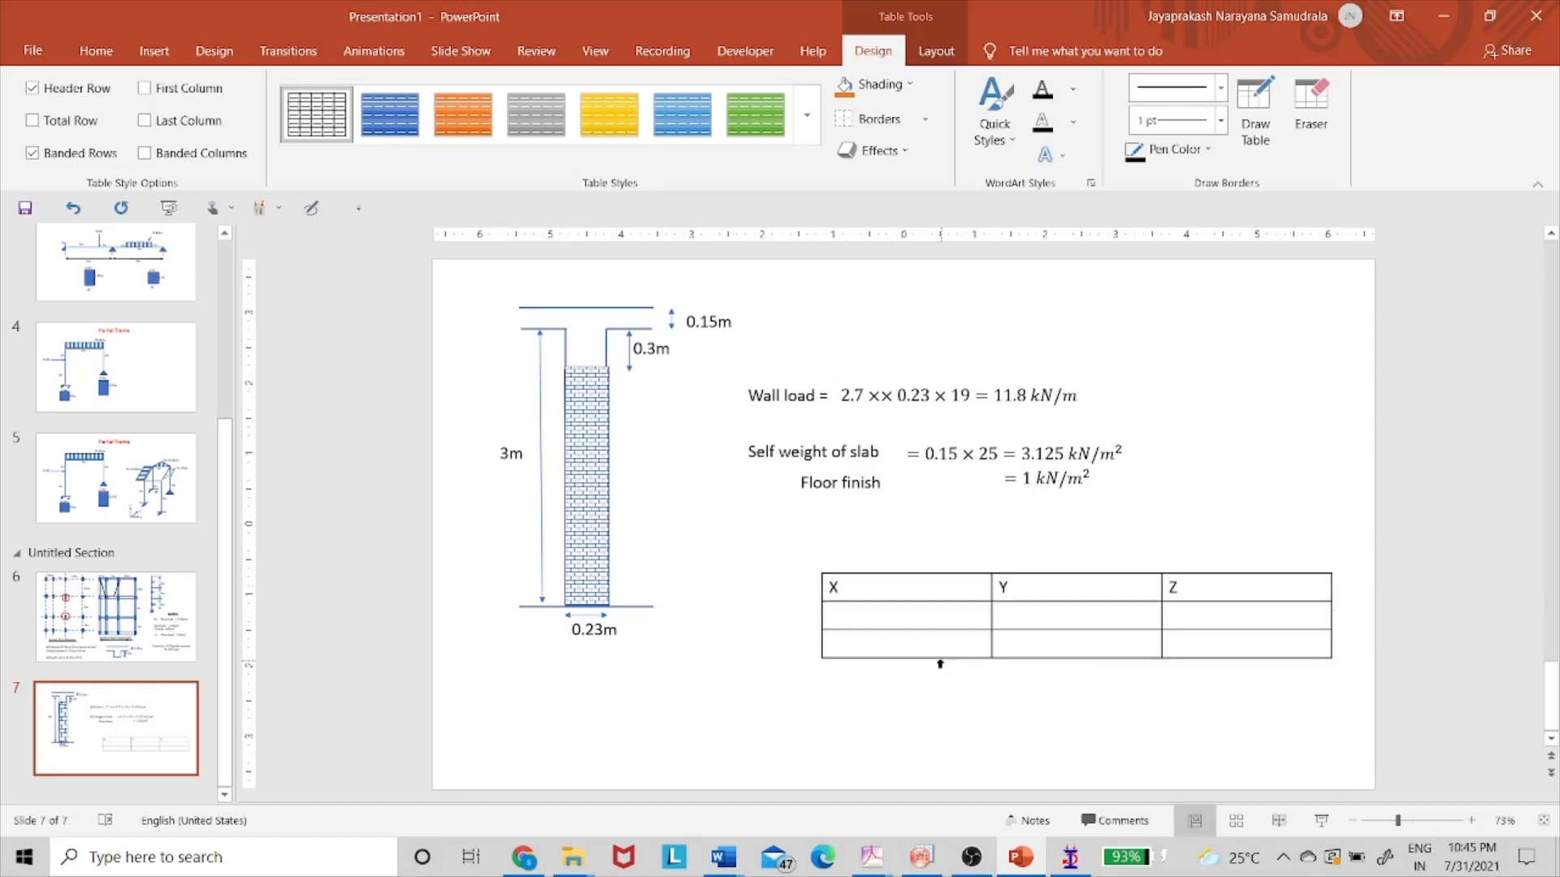
pyautogui.moveTo(870, 601); pyautogui.dragTo(877, 652)
pyautogui.rightClick(877, 654)
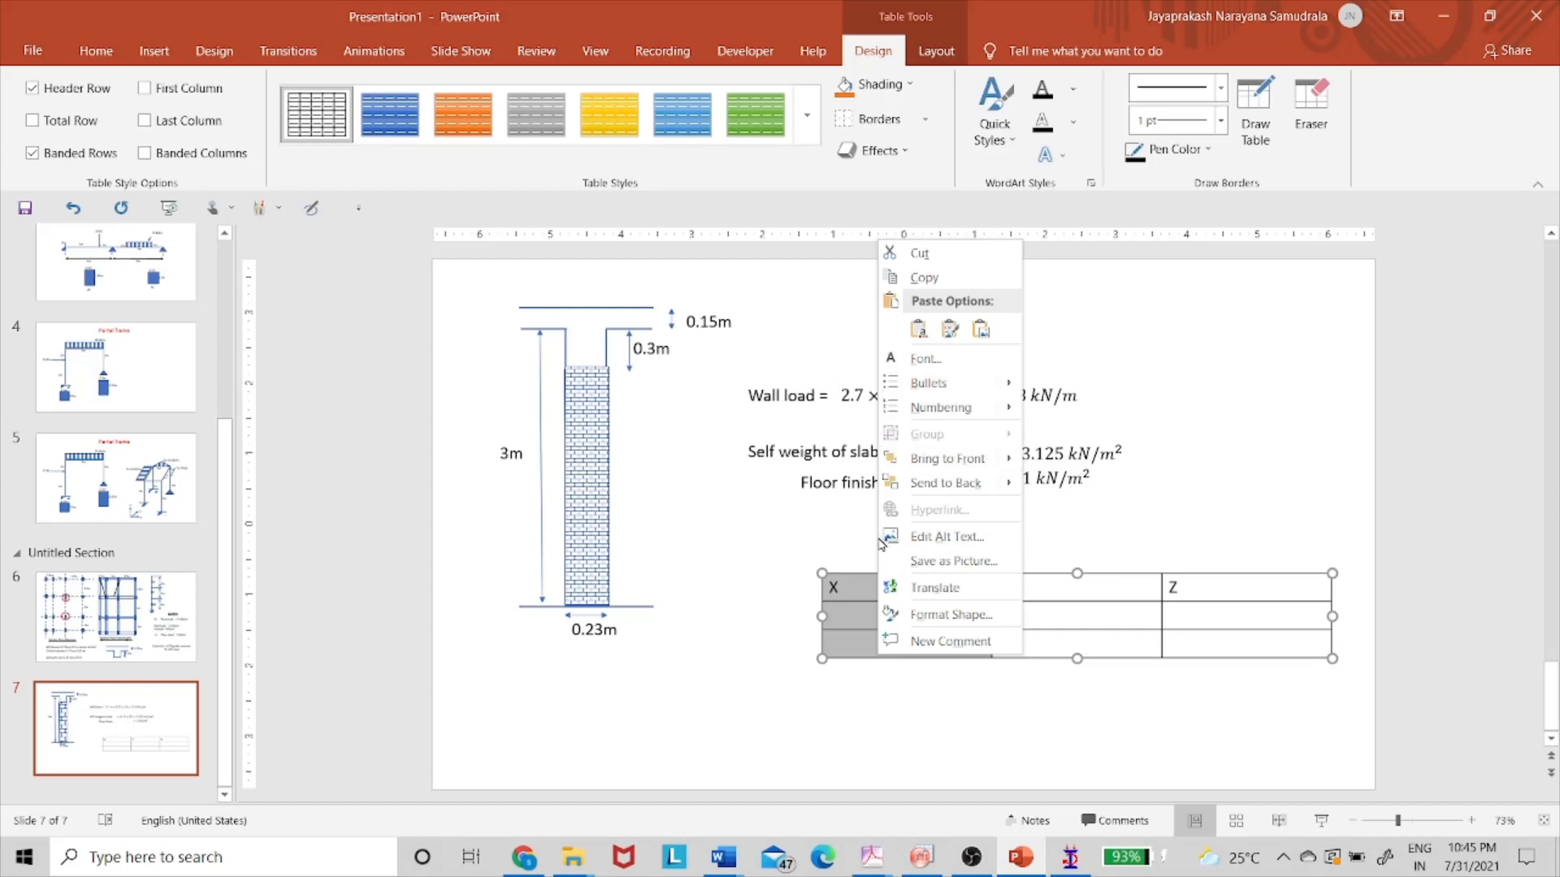
pyautogui.press('Escape')
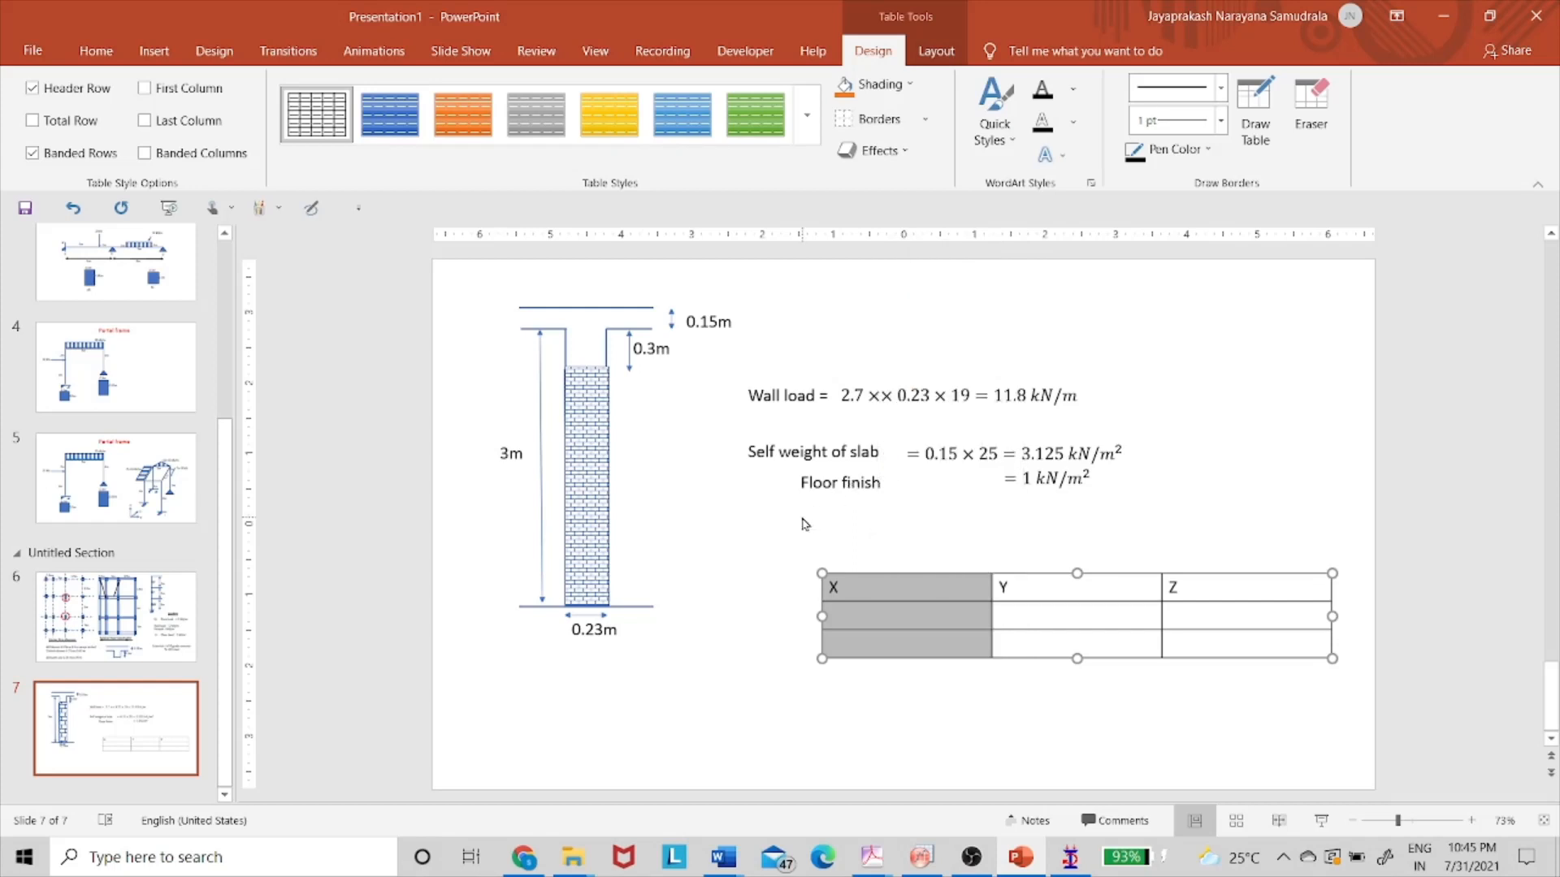
pyautogui.click(847, 554)
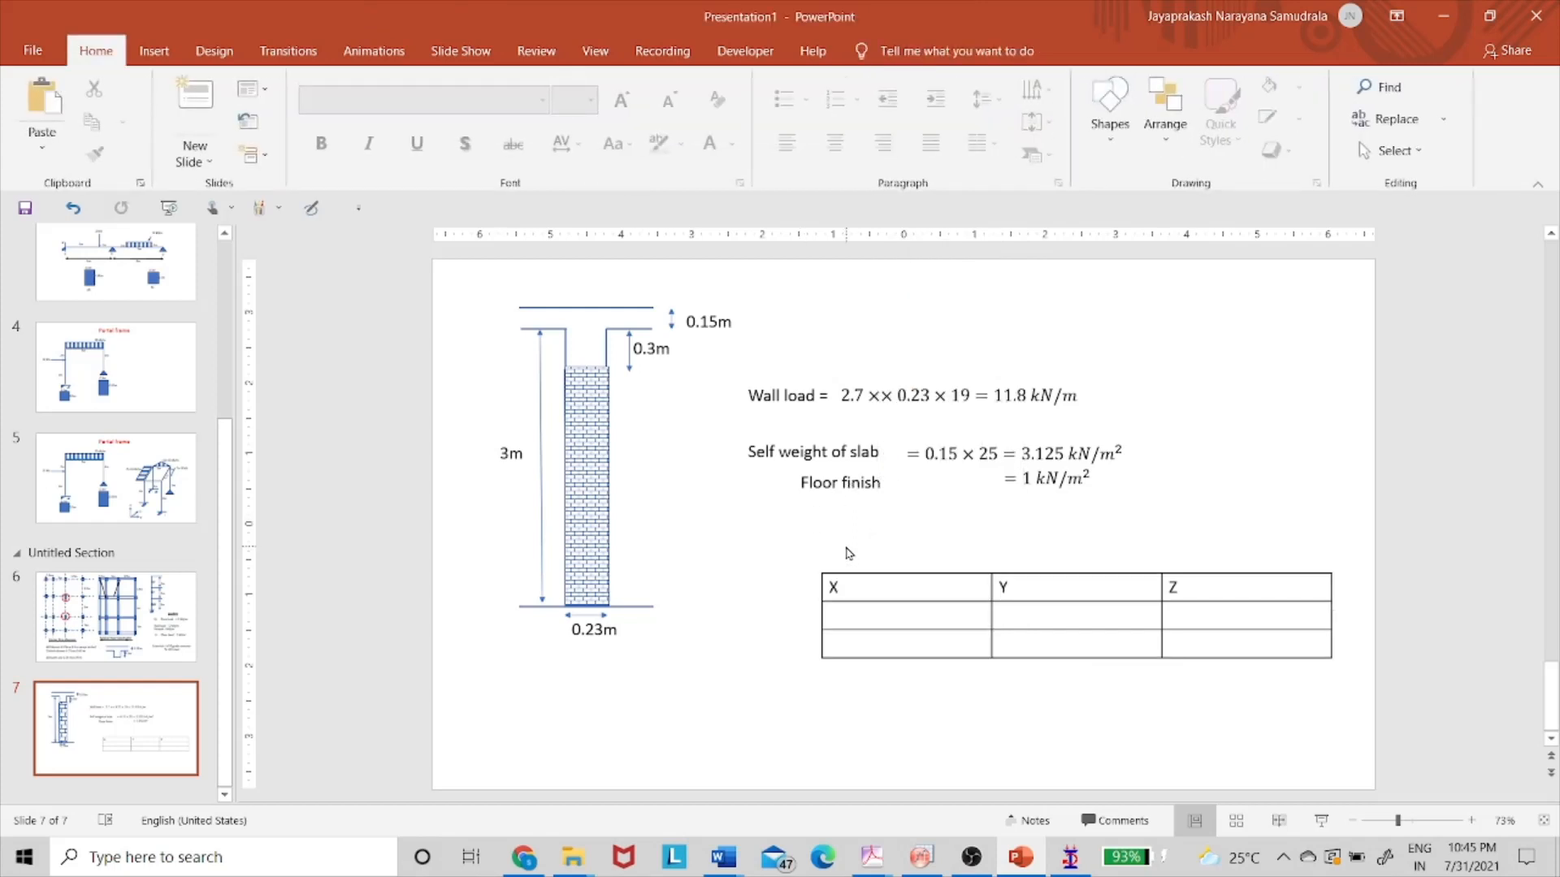
pyautogui.hotkey('alt', 'Tab')
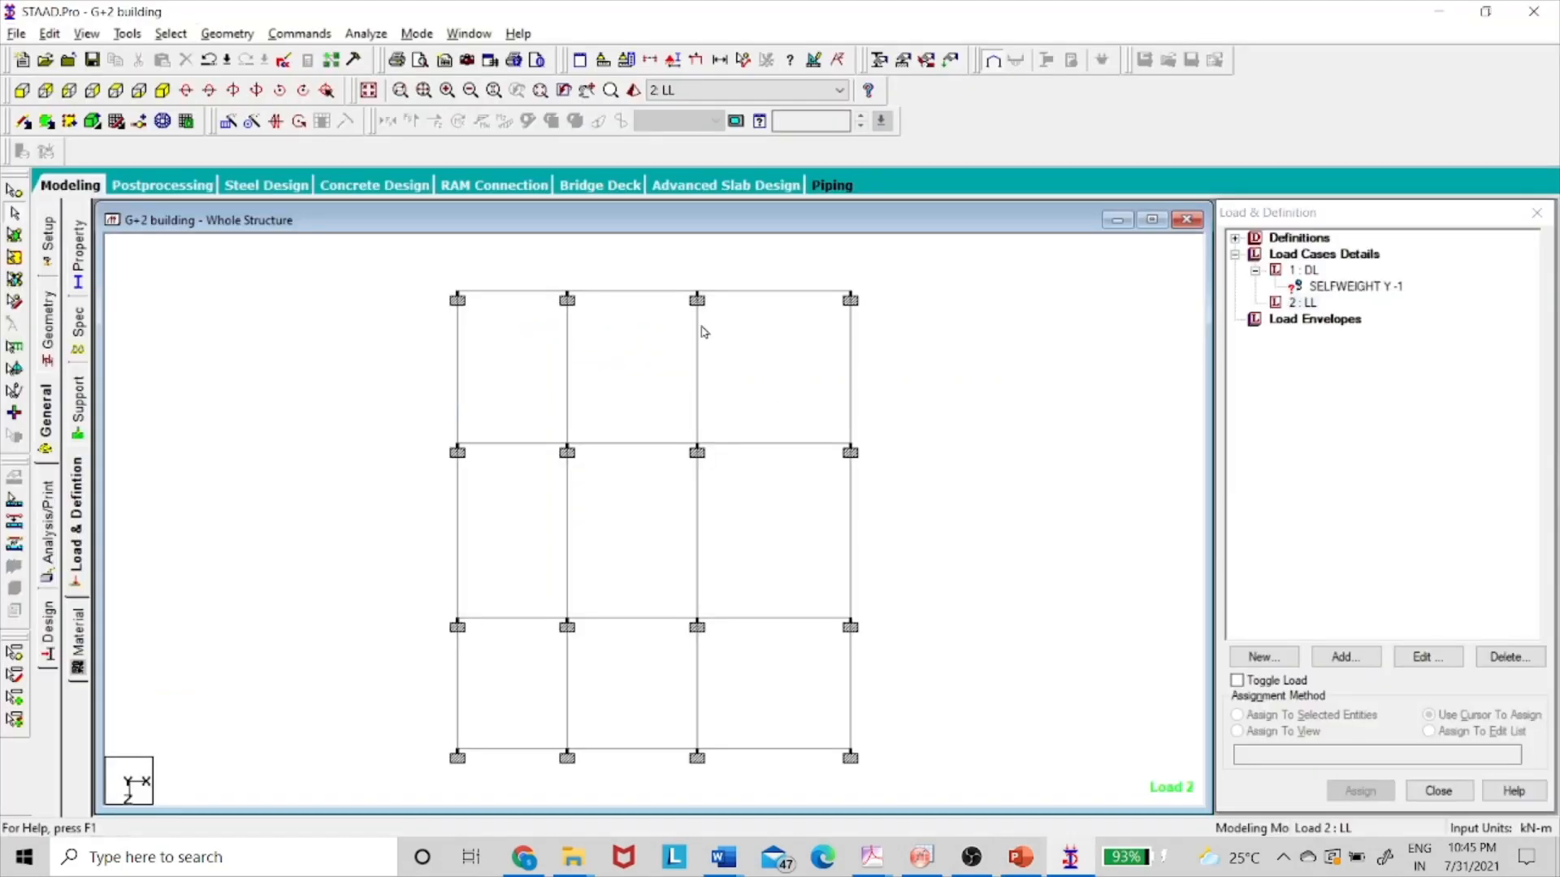
# - Window-select members and nodes on the frame, including the top node and bottom-right support
pyautogui.moveTo(550, 266); pyautogui.dragTo(898, 782)
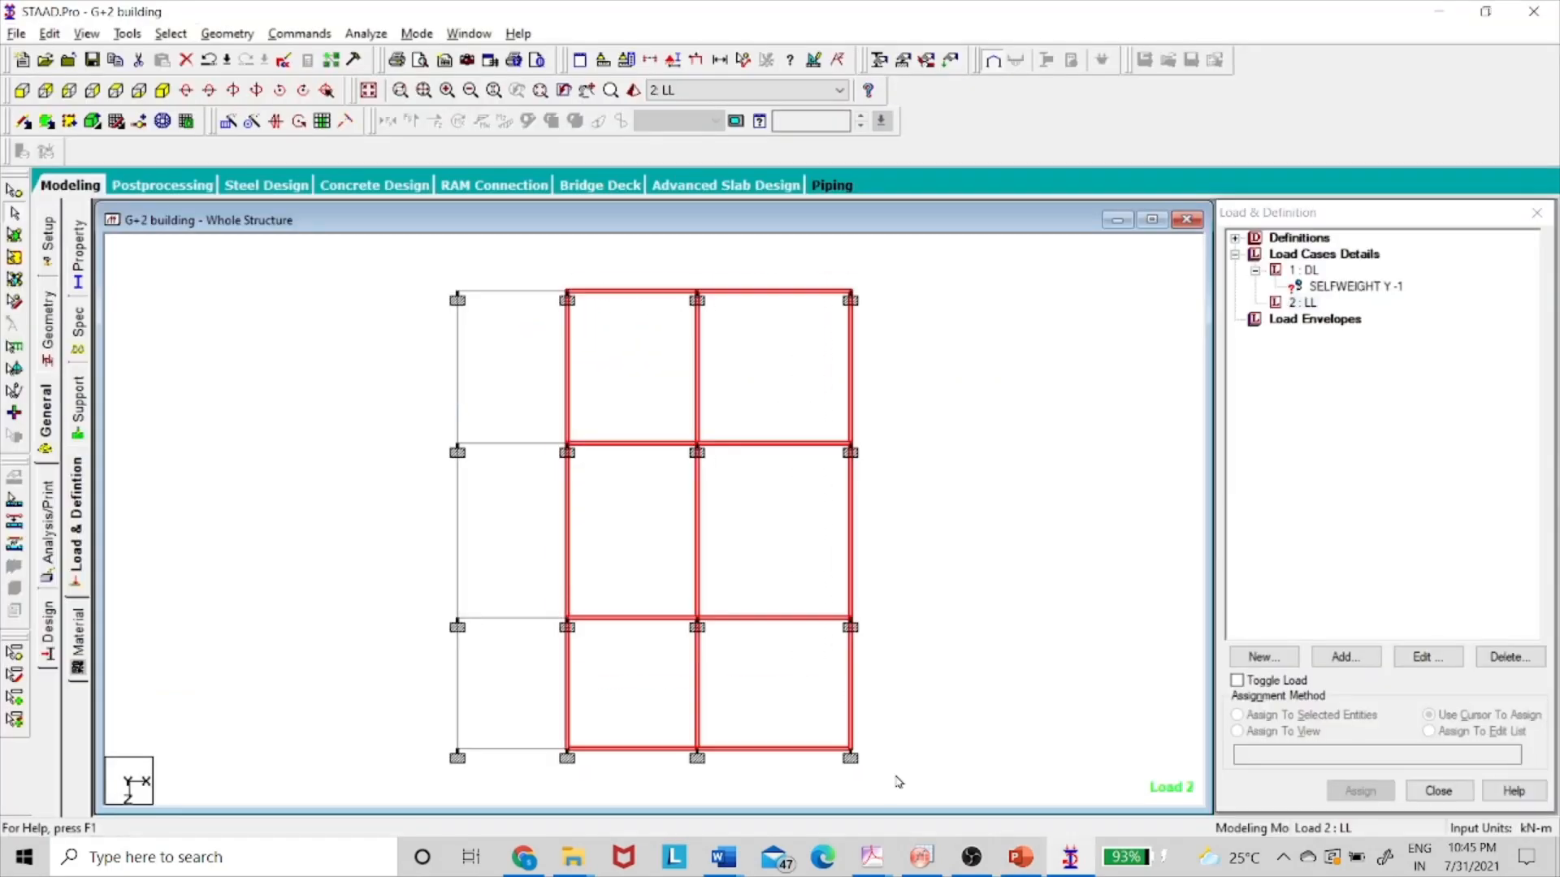
pyautogui.click(567, 296)
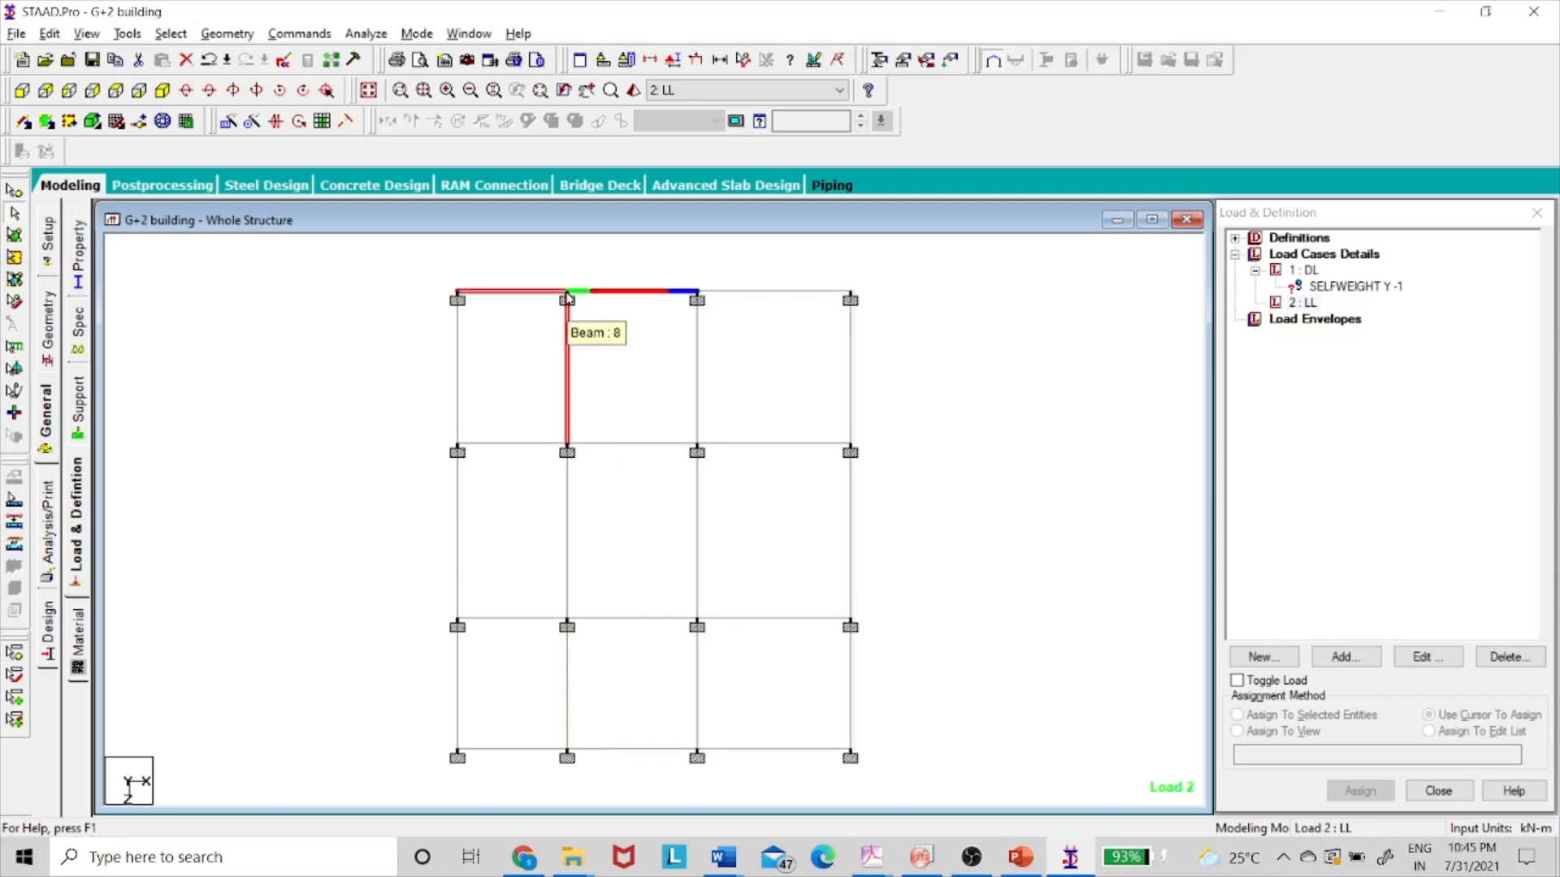
pyautogui.click(555, 279)
pyautogui.moveTo(541, 265); pyautogui.dragTo(588, 311)
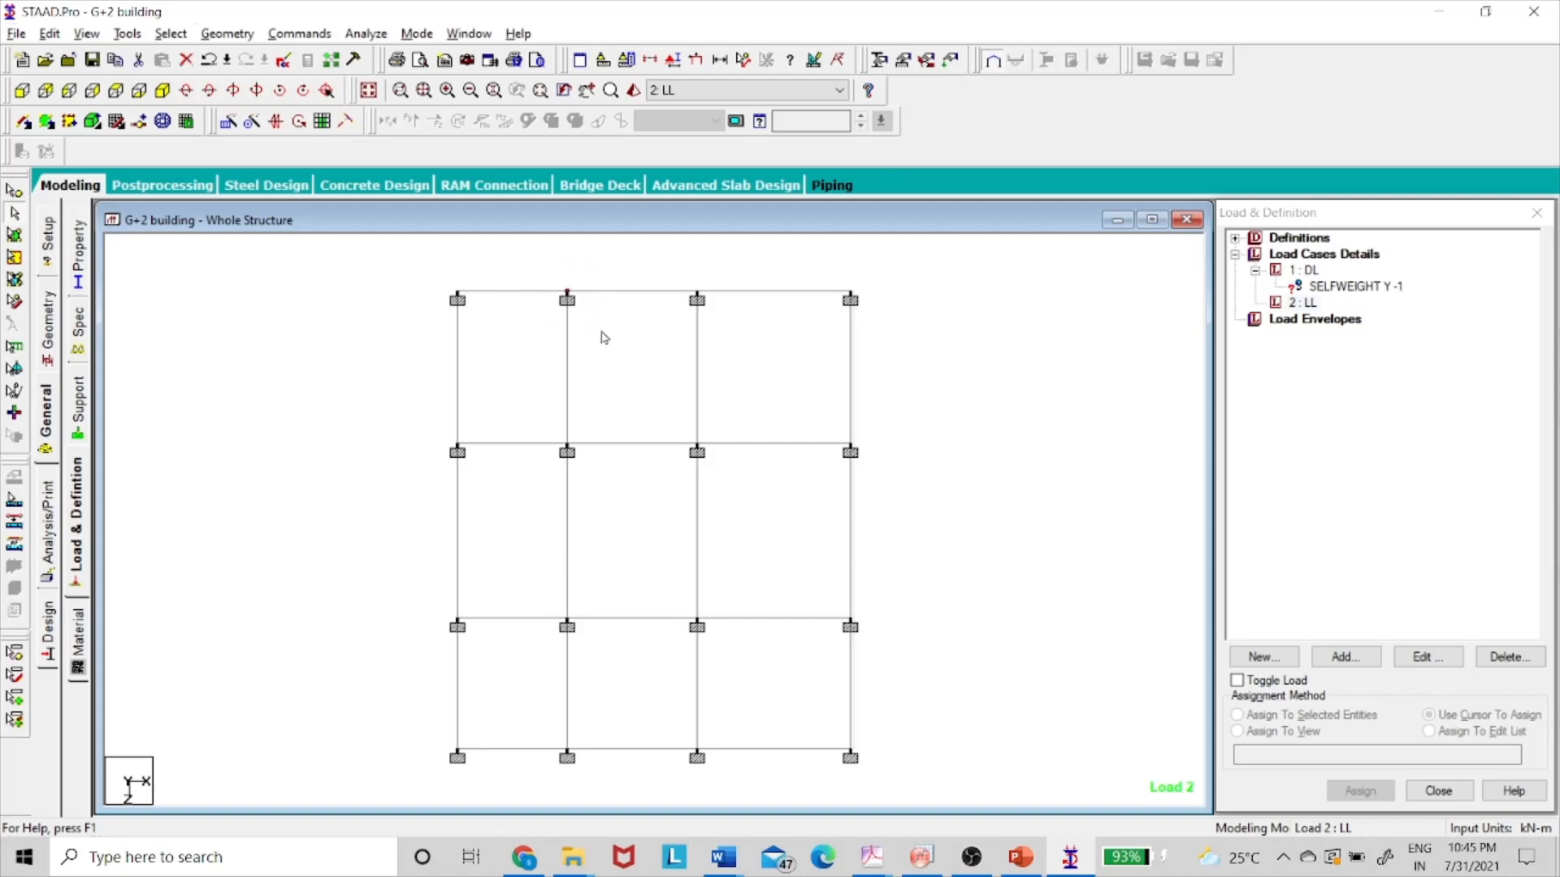
pyautogui.moveTo(834, 733); pyautogui.dragTo(891, 790)
# - Show node 2's information, at X 2.5, Y 0, Z 0, using the Nodes Cursor
pyautogui.hotkey('alt', 'Tab')
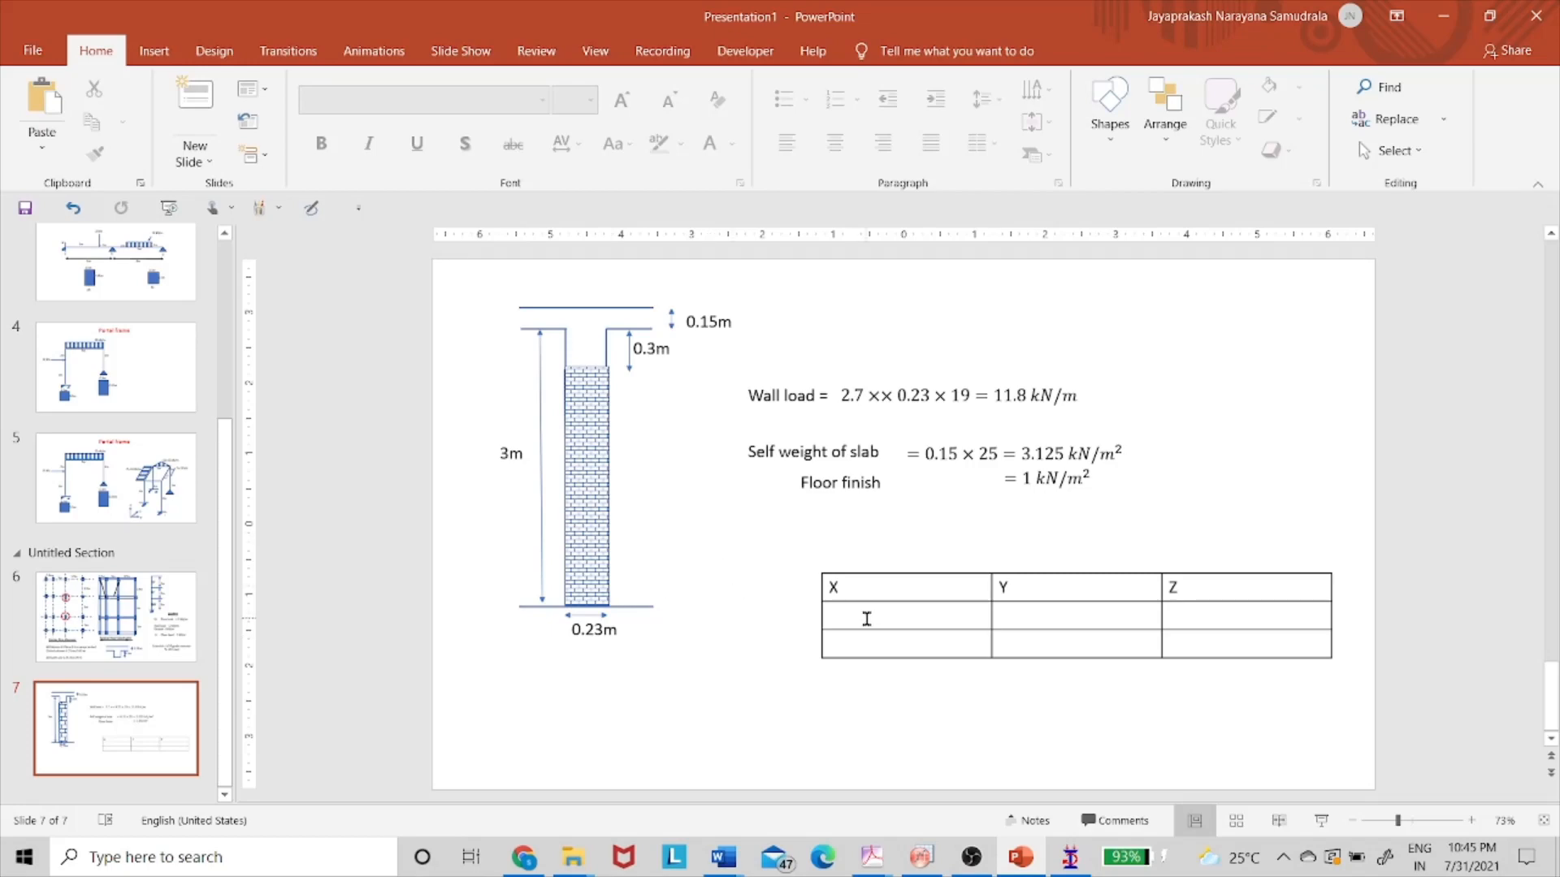
pyautogui.hotkey('alt', 'Tab')
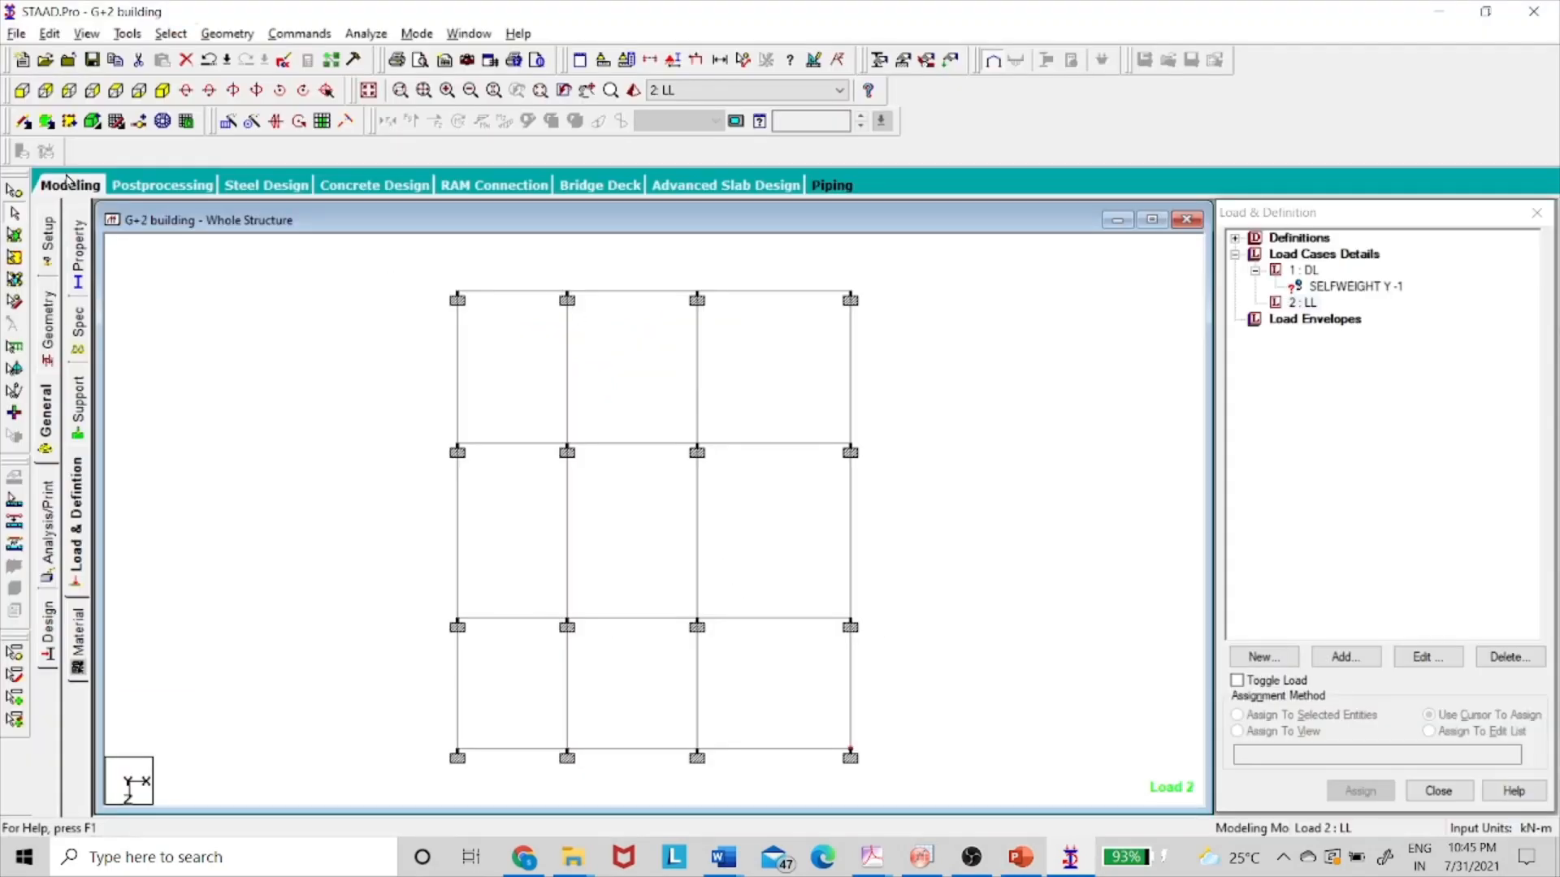
pyautogui.click(14, 191)
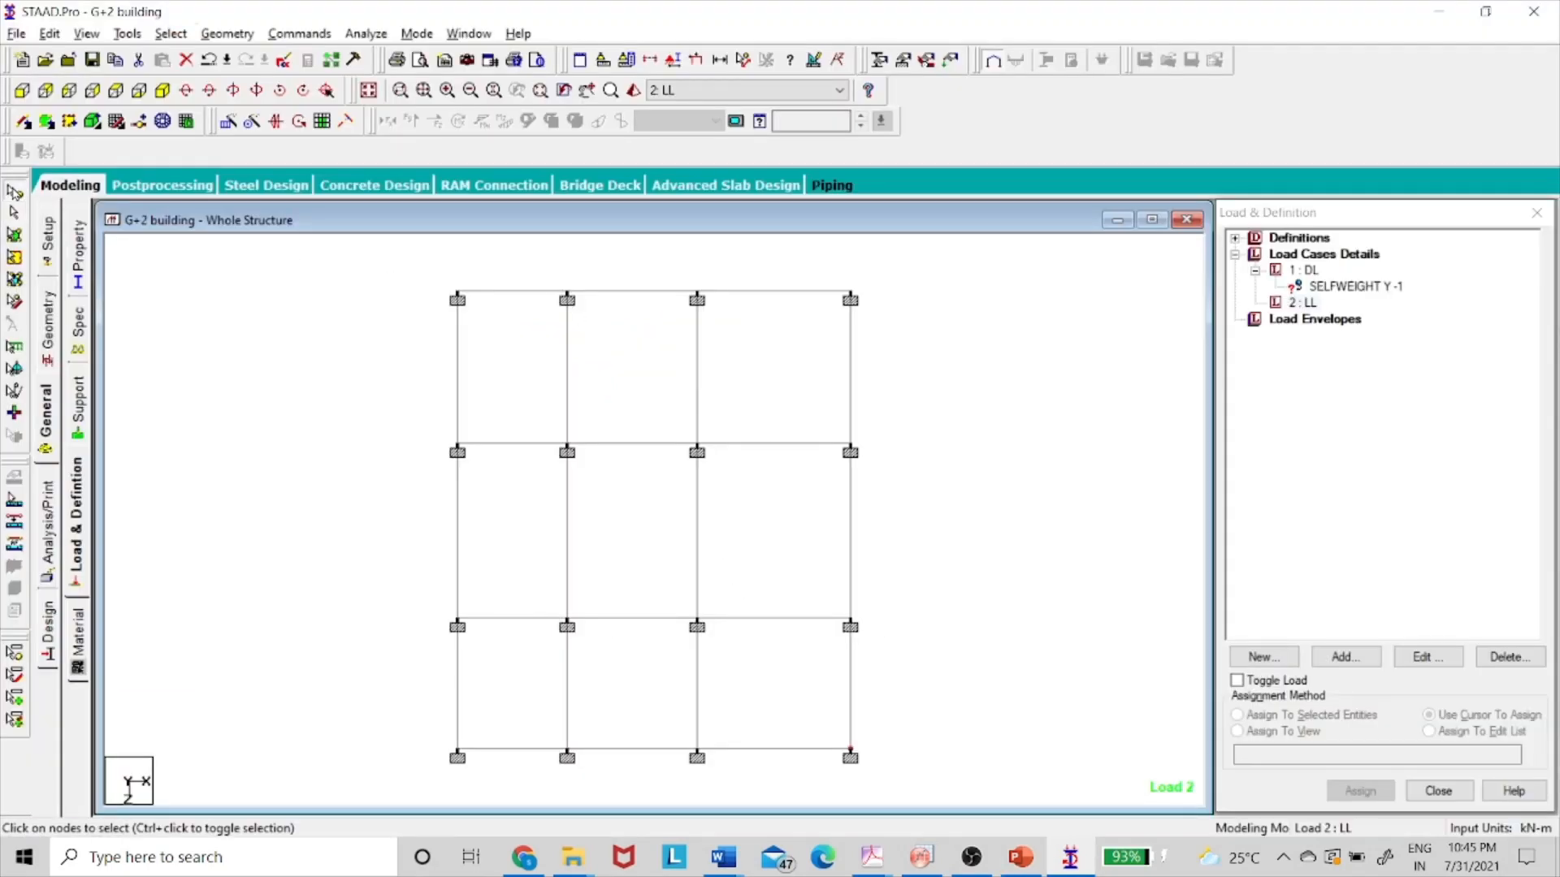
pyautogui.doubleClick(568, 299)
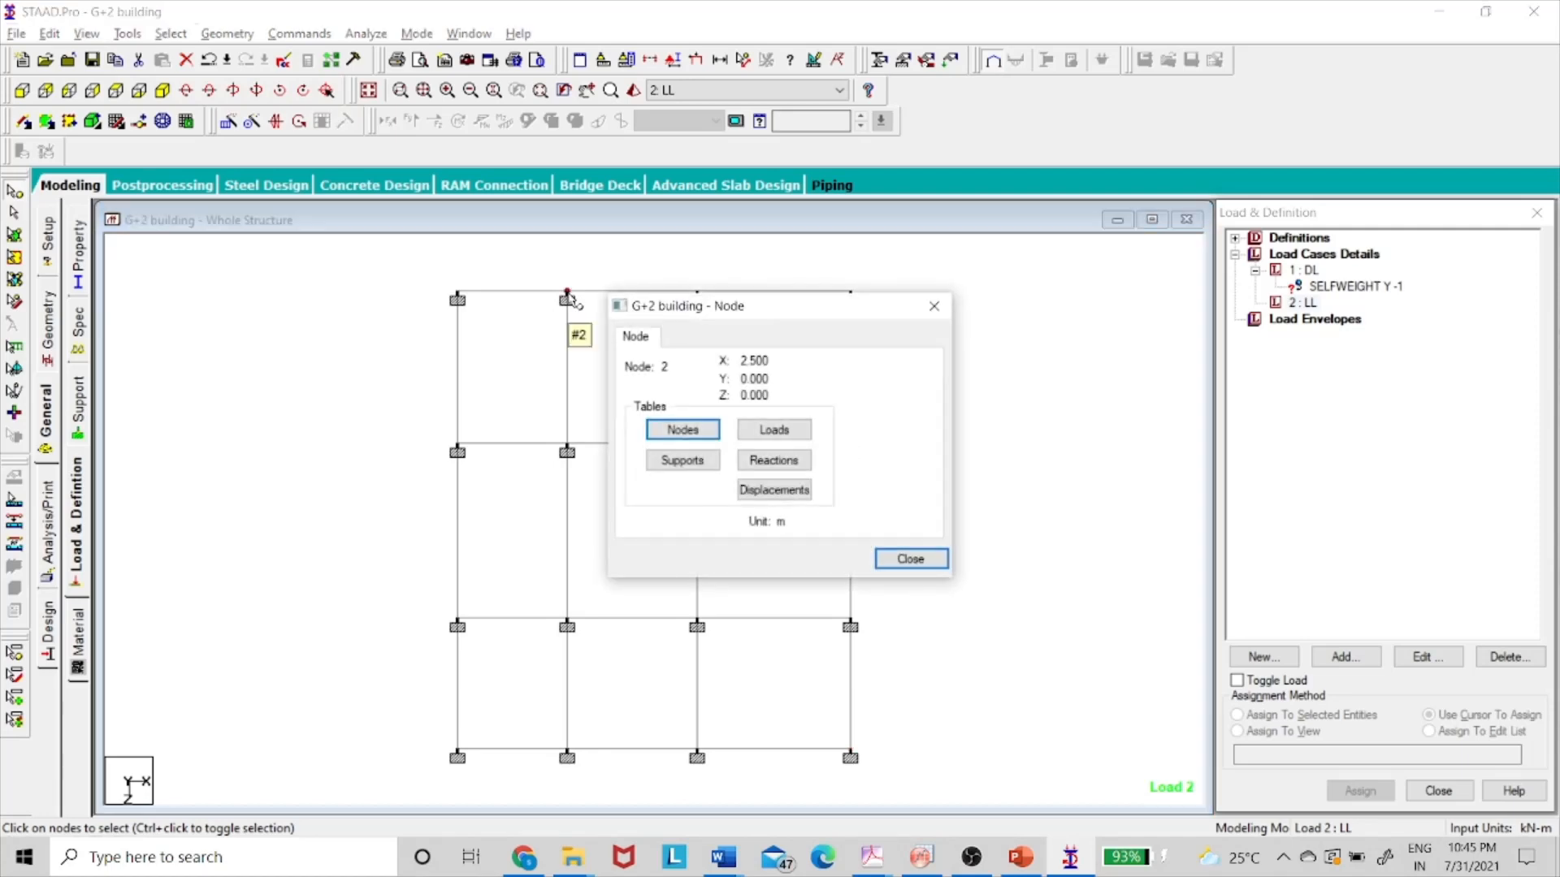
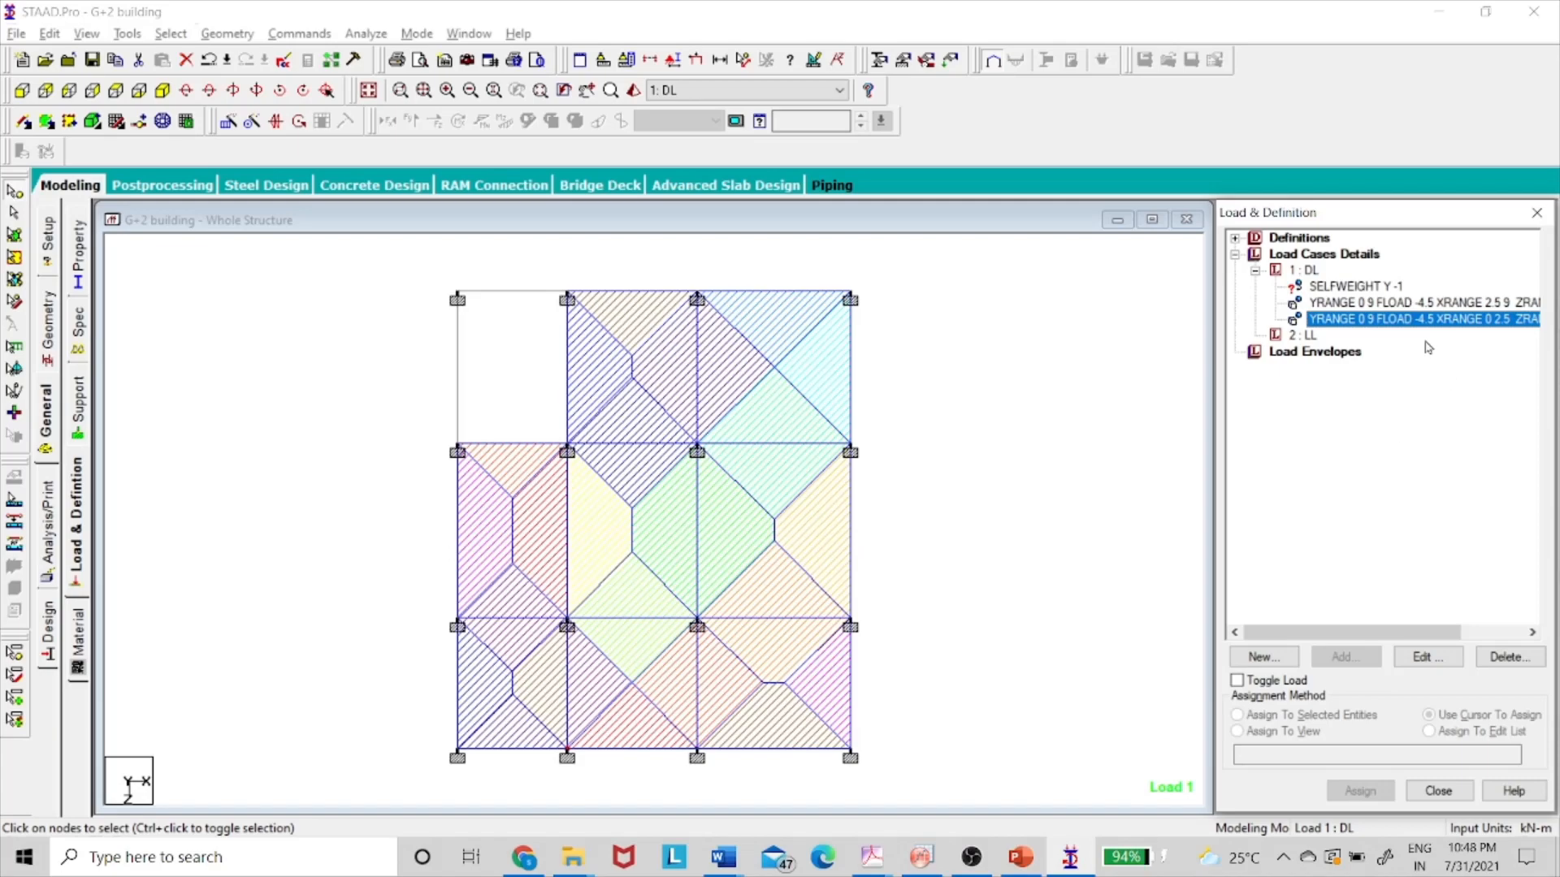
# - In isometric view, assign SELFWEIGHT Y -1 to all members in view, then reselect the DL case
pyautogui.click(372, 91)
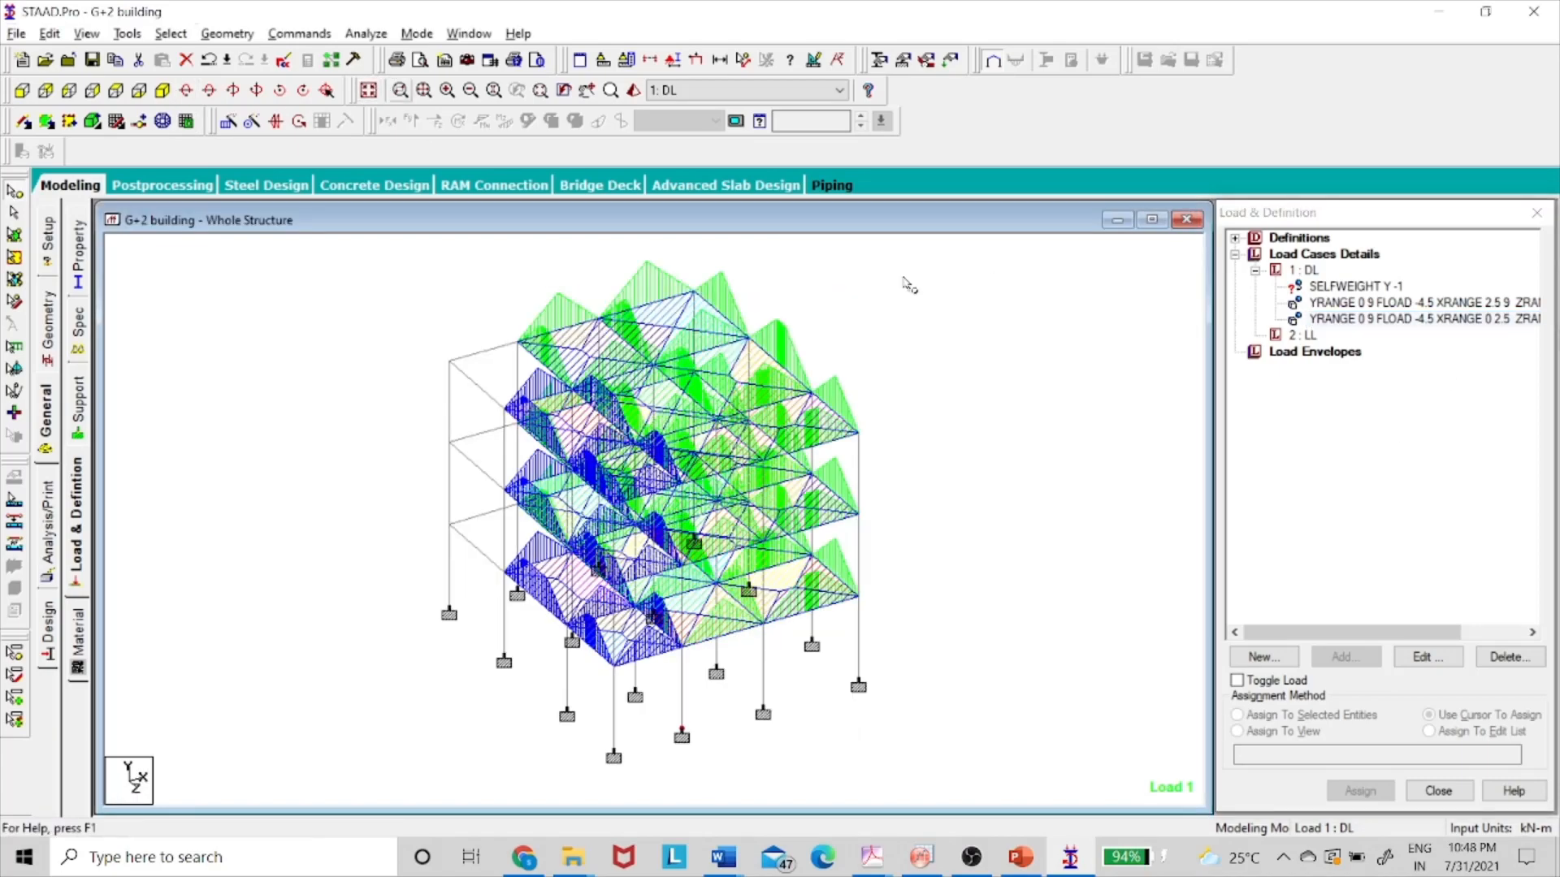
pyautogui.click(1345, 287)
pyautogui.click(1296, 733)
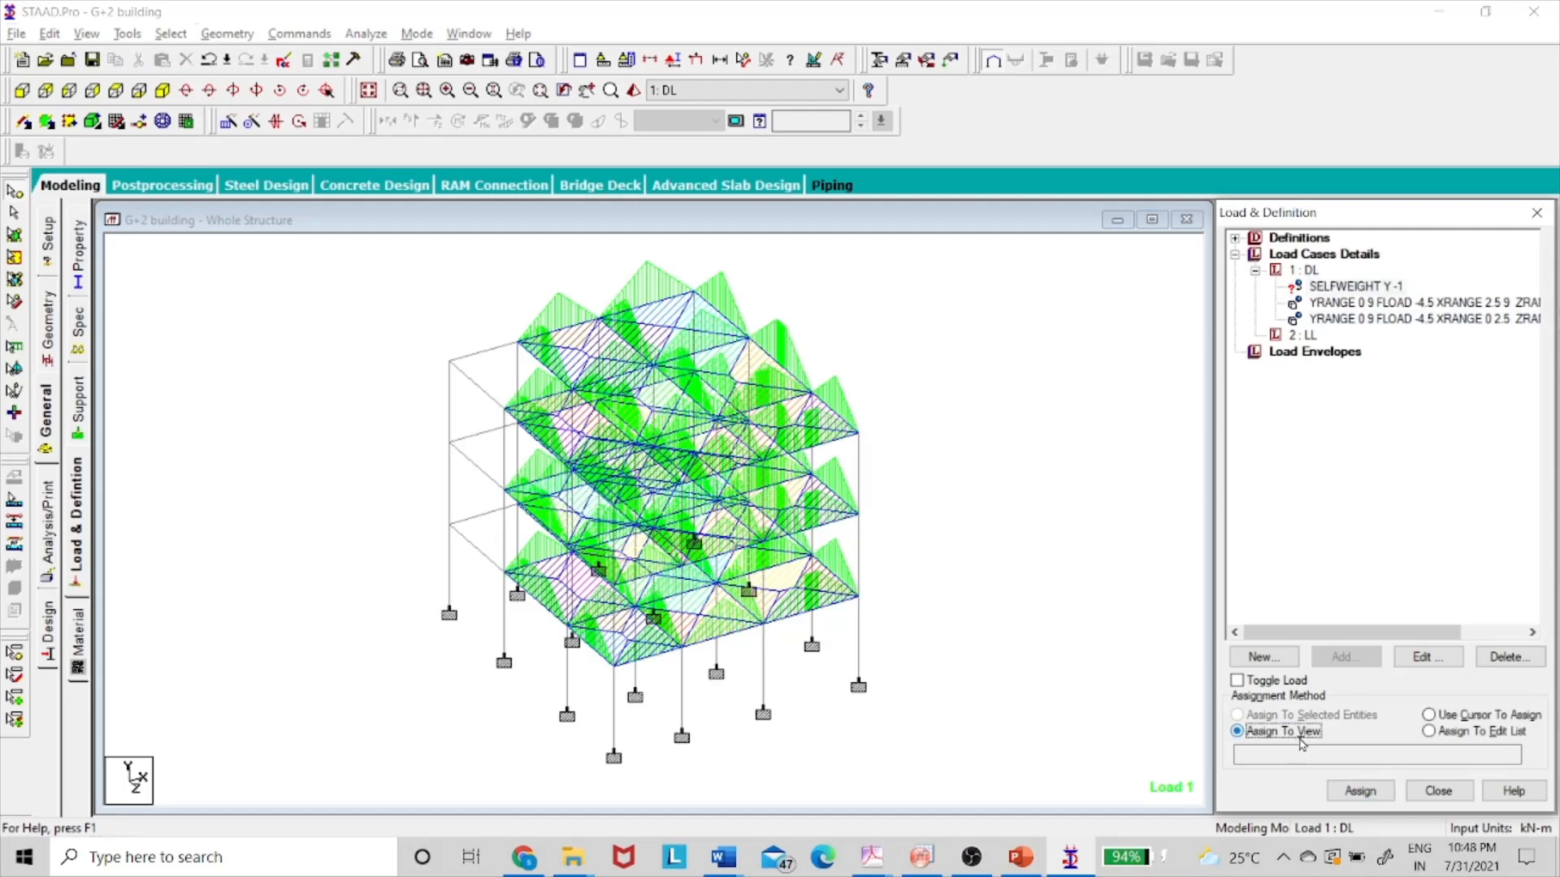
pyautogui.click(1362, 791)
pyautogui.click(1416, 559)
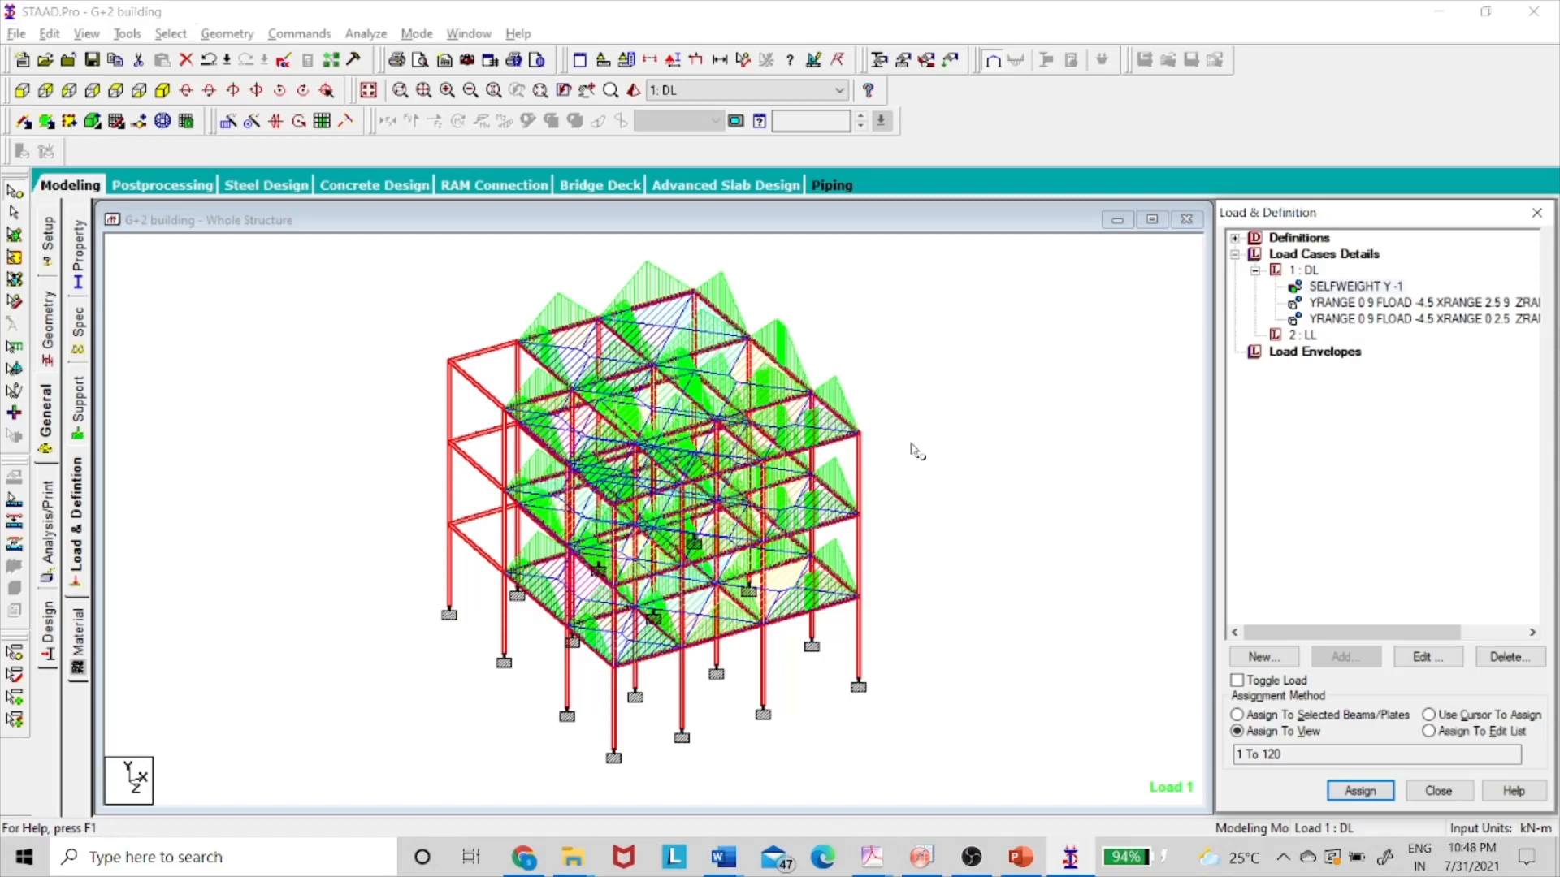
pyautogui.click(963, 573)
pyautogui.click(1309, 270)
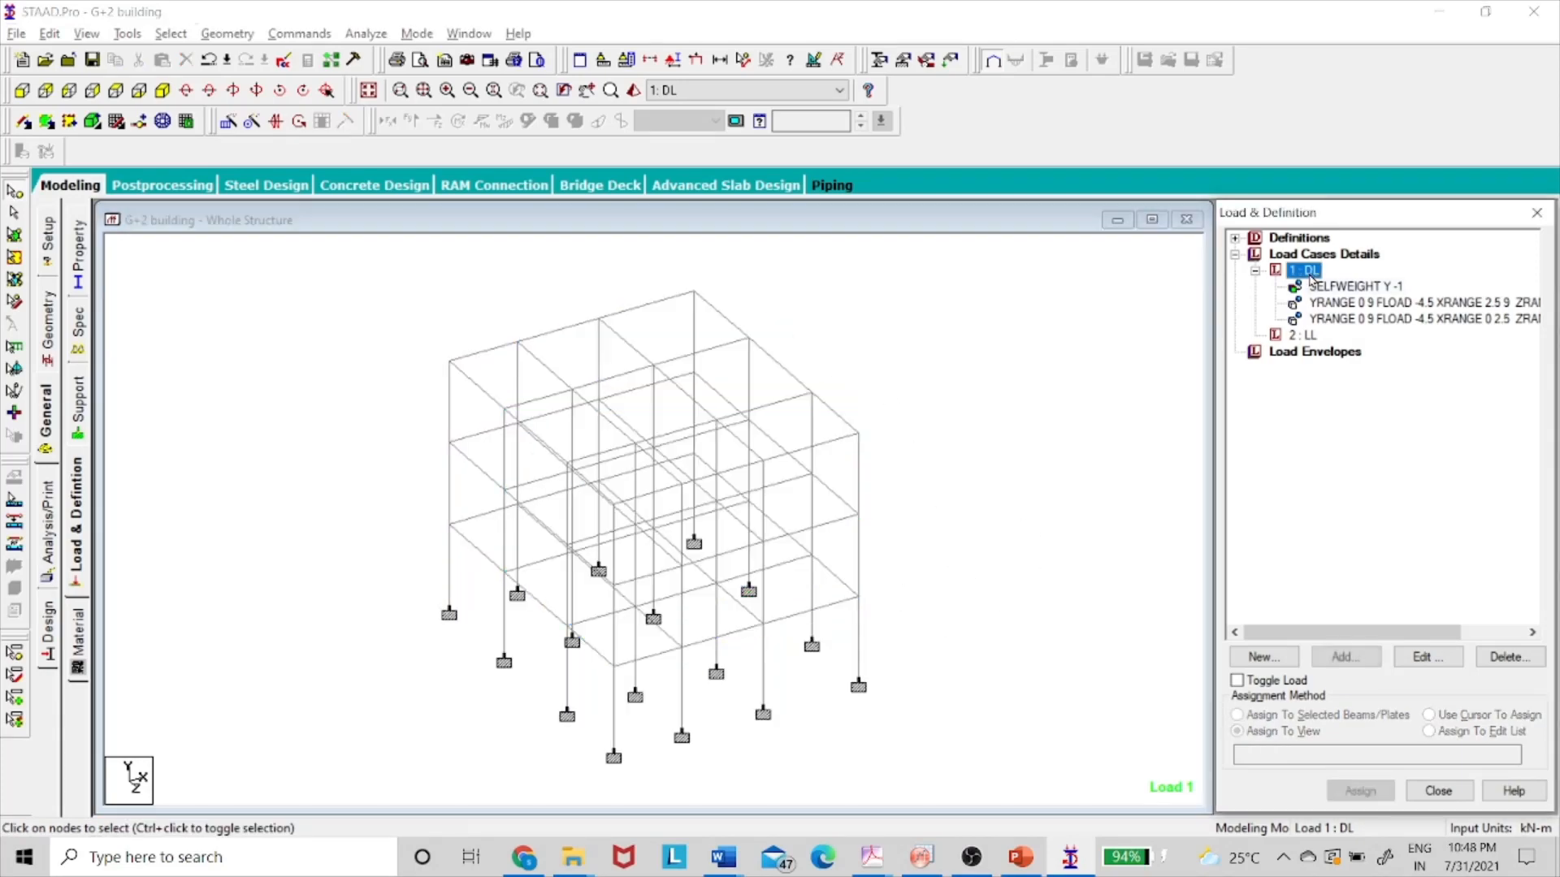
pyautogui.hotkey('alt', 'Tab')
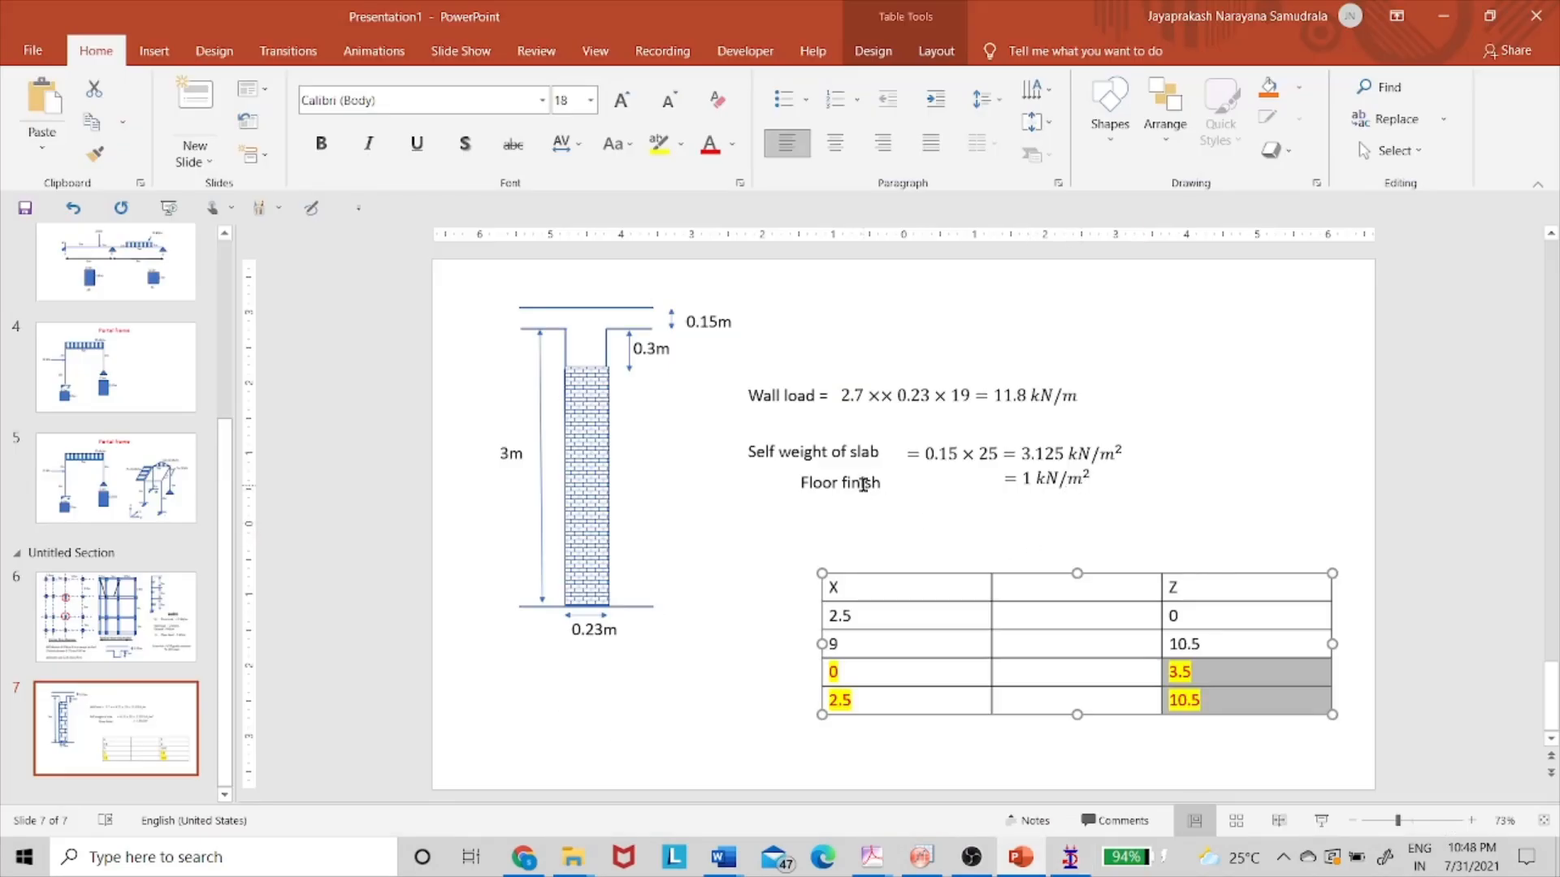
pyautogui.press('Up')
pyautogui.click(118, 624)
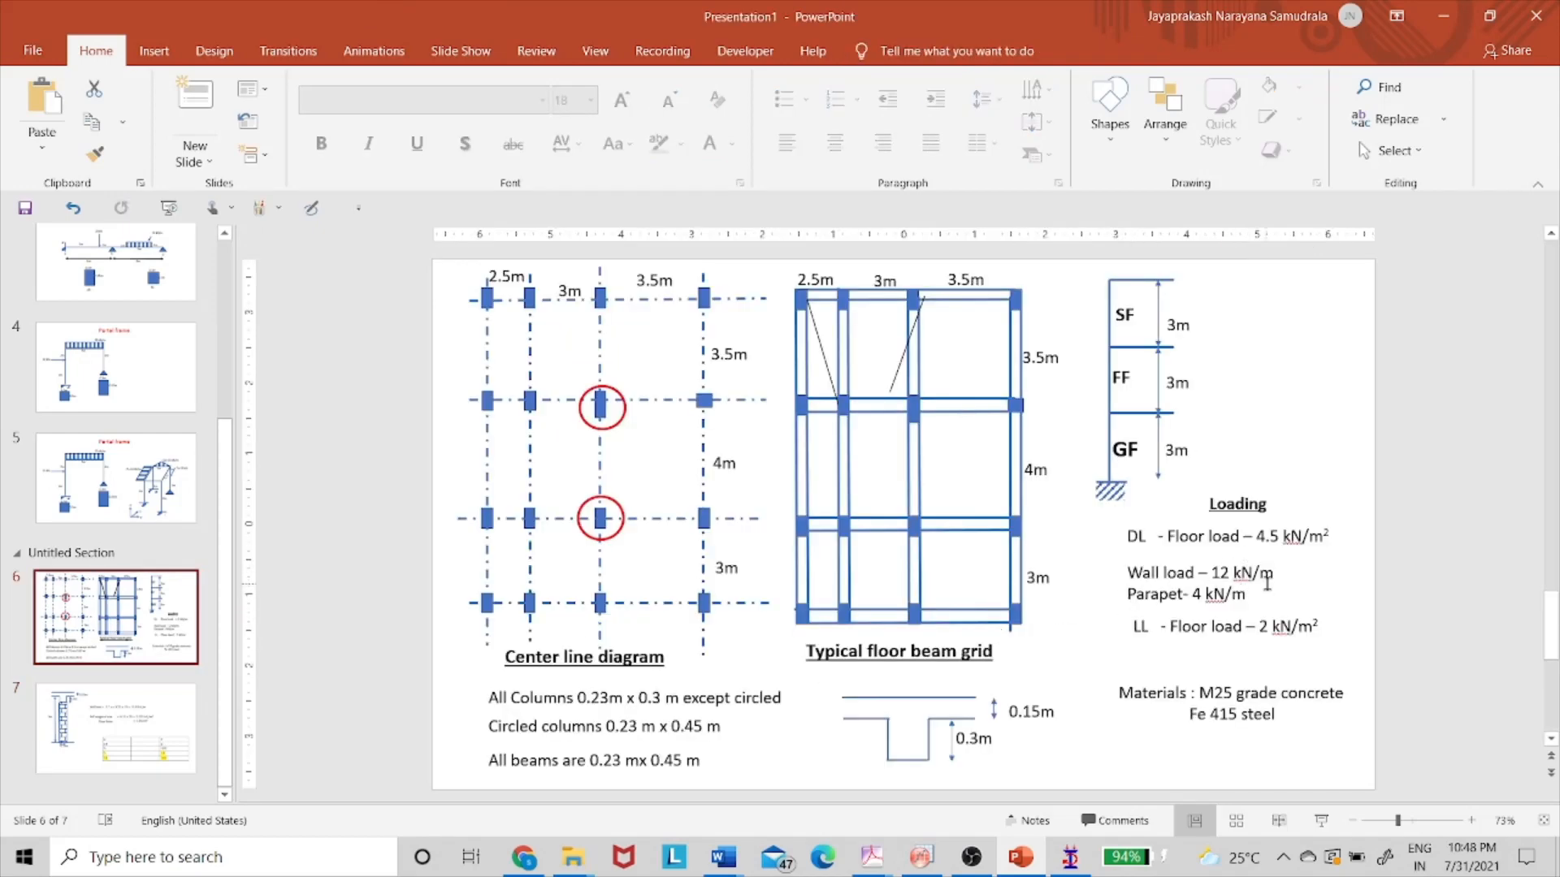
pyautogui.hotkey('alt', 'Tab')
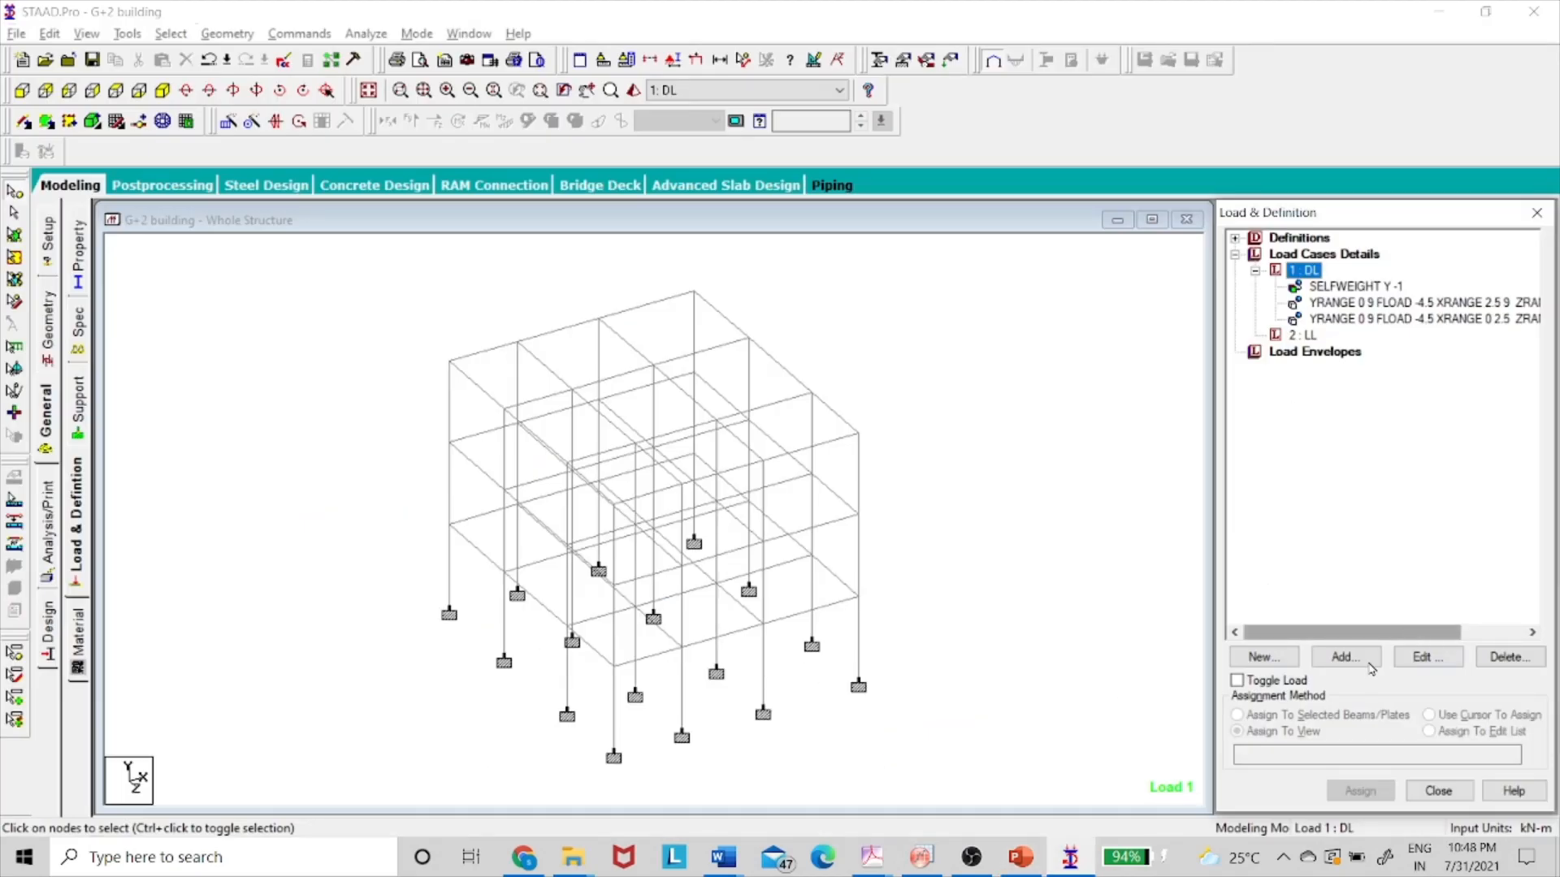
# - Add a -12 kN/m uniform physical member load in GY to the DL case
pyautogui.click(1345, 656)
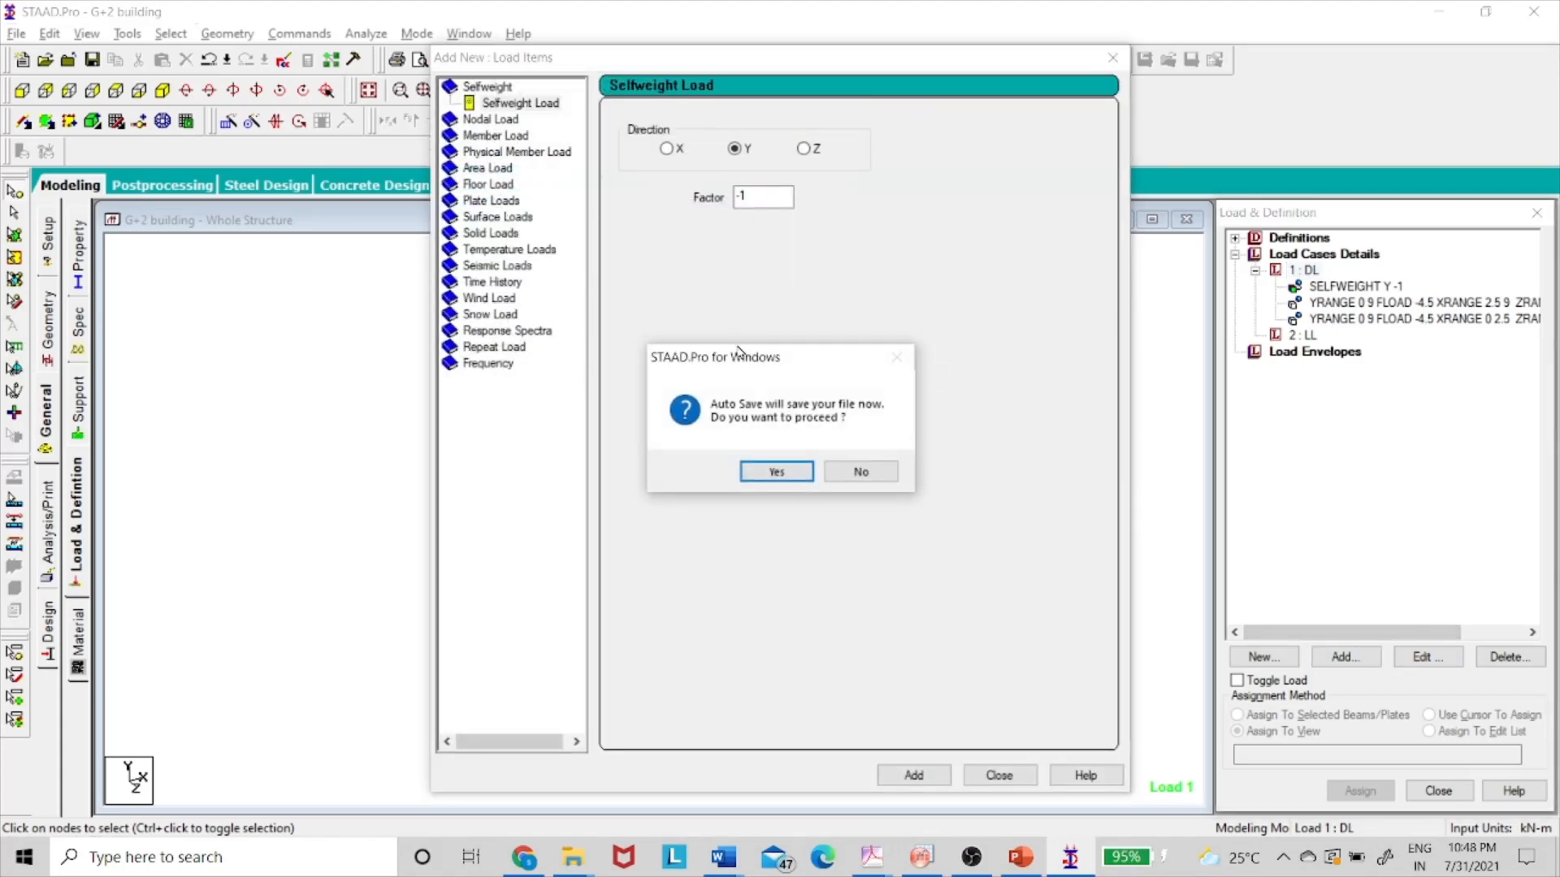
pyautogui.click(849, 471)
pyautogui.click(536, 151)
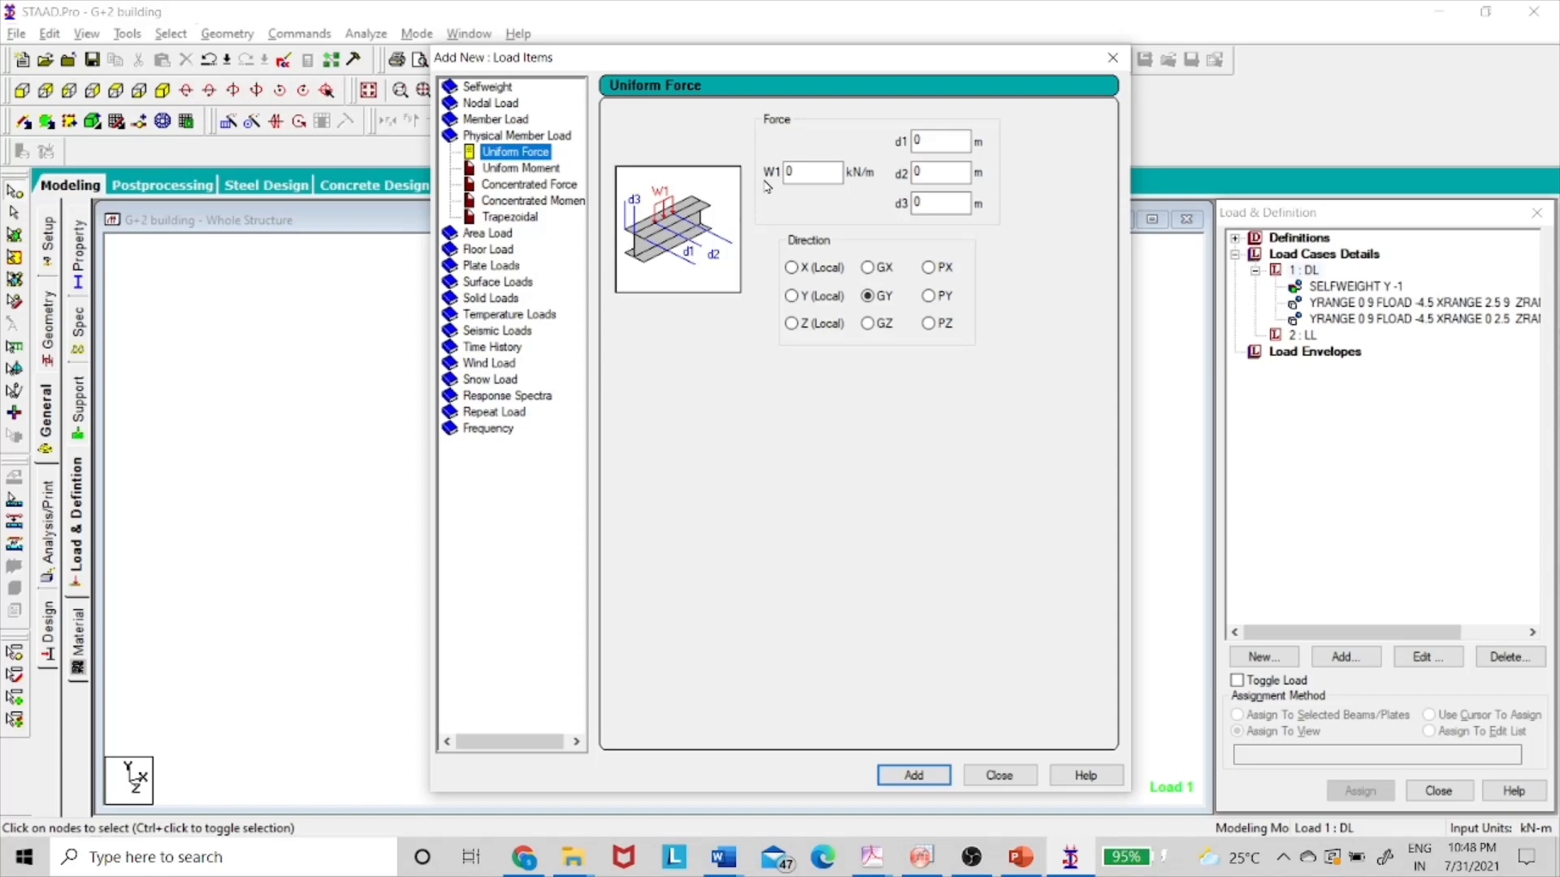
pyautogui.click(799, 170)
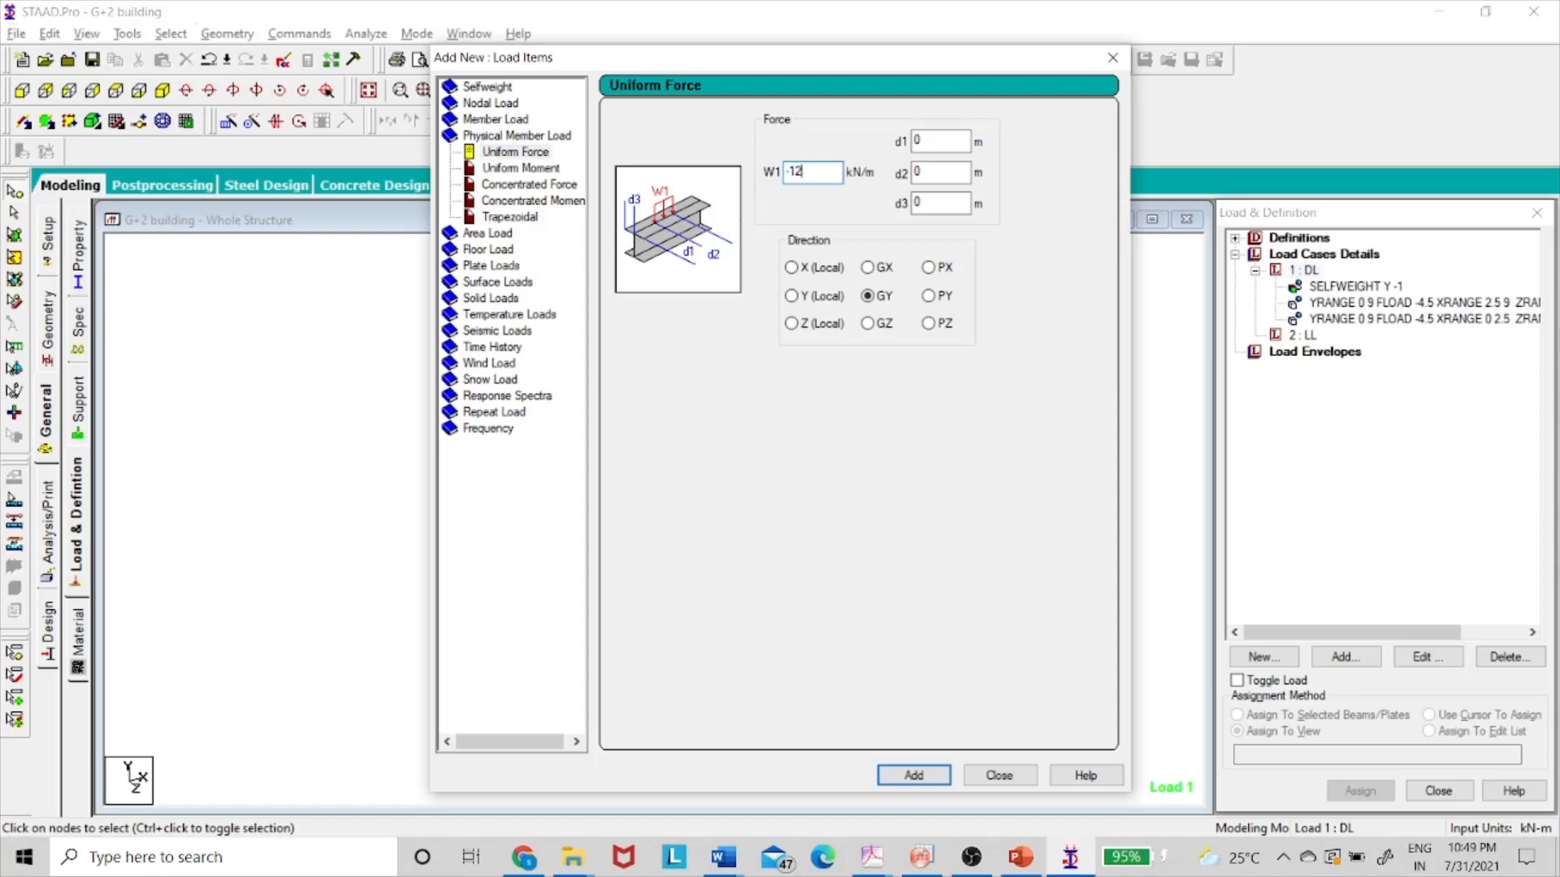
pyautogui.write('-12')
pyautogui.click(917, 768)
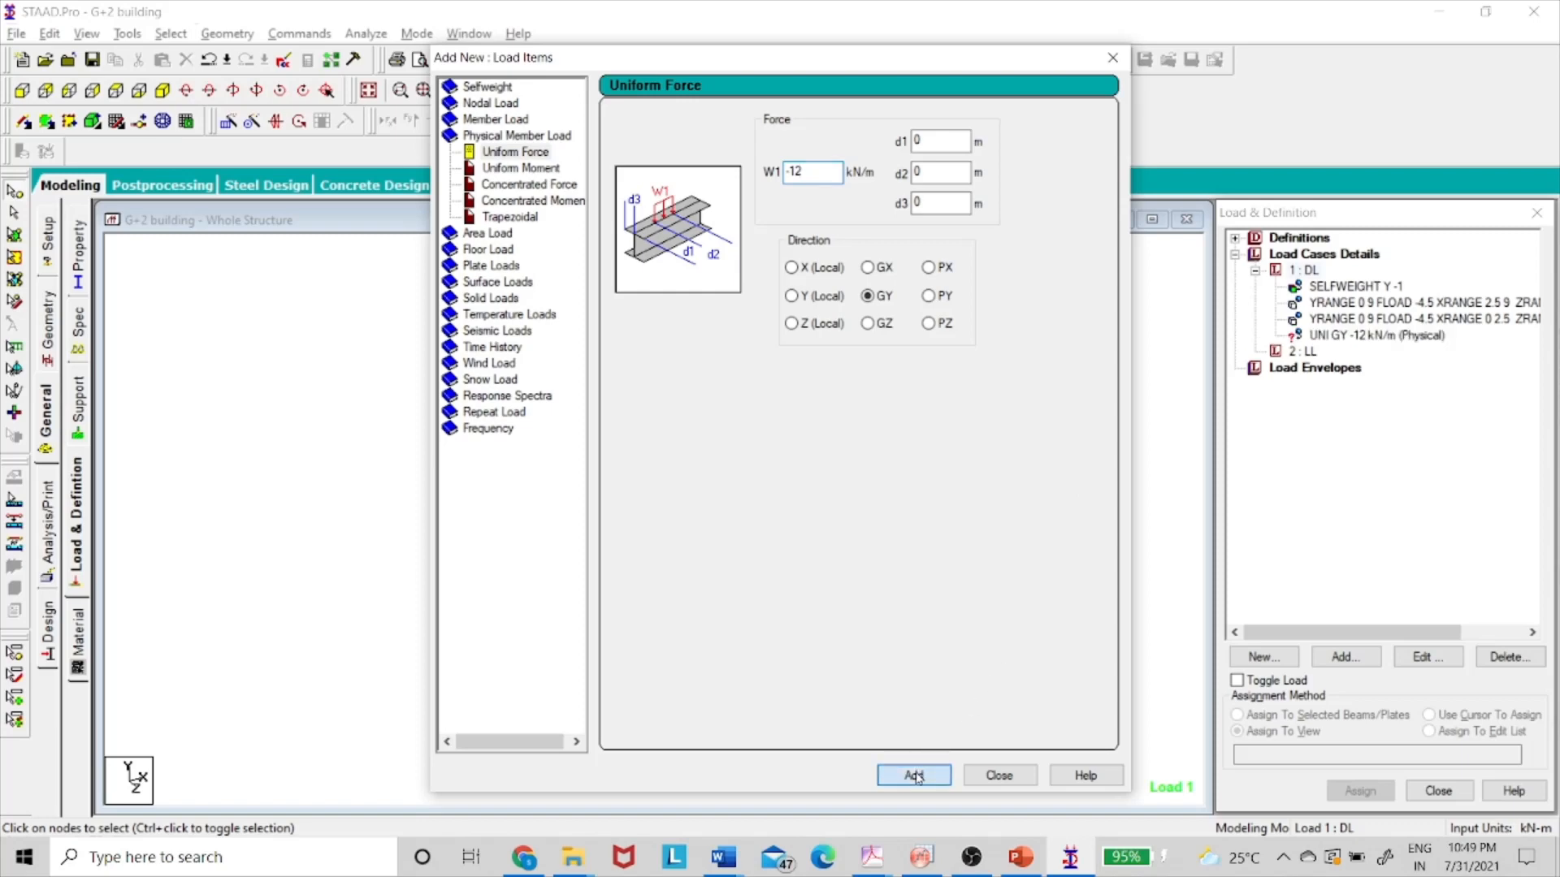
# - Add the -16 and -4 kN/m uniform physical loads, then close the load items dialog
pyautogui.doubleClick(823, 170)
pyautogui.write('-1')
pyautogui.click(903, 776)
pyautogui.click(836, 170)
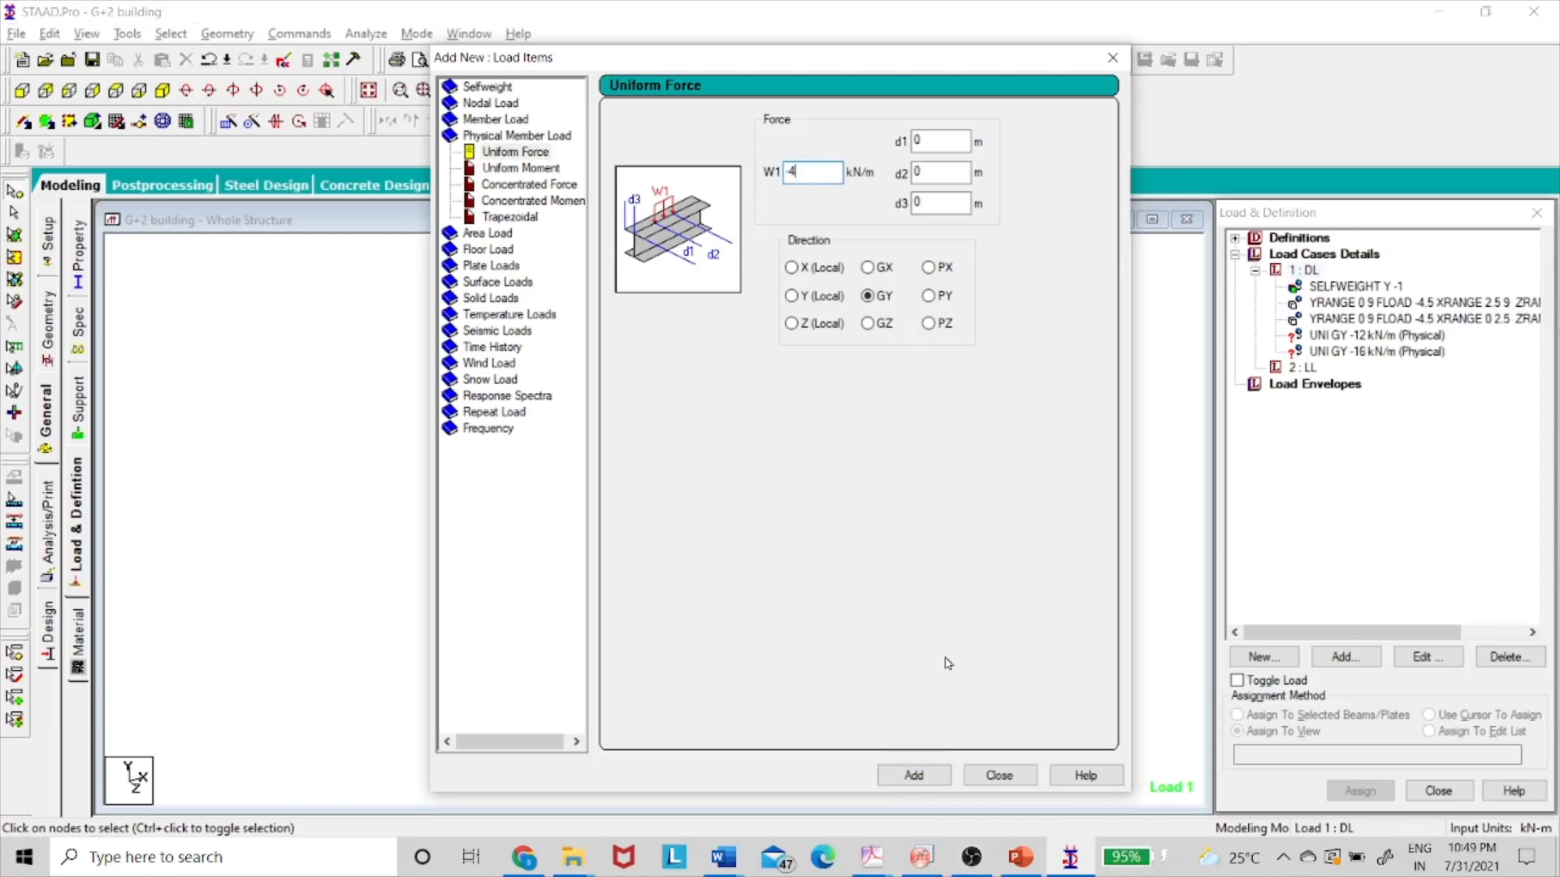
pyautogui.click(910, 776)
pyautogui.click(987, 779)
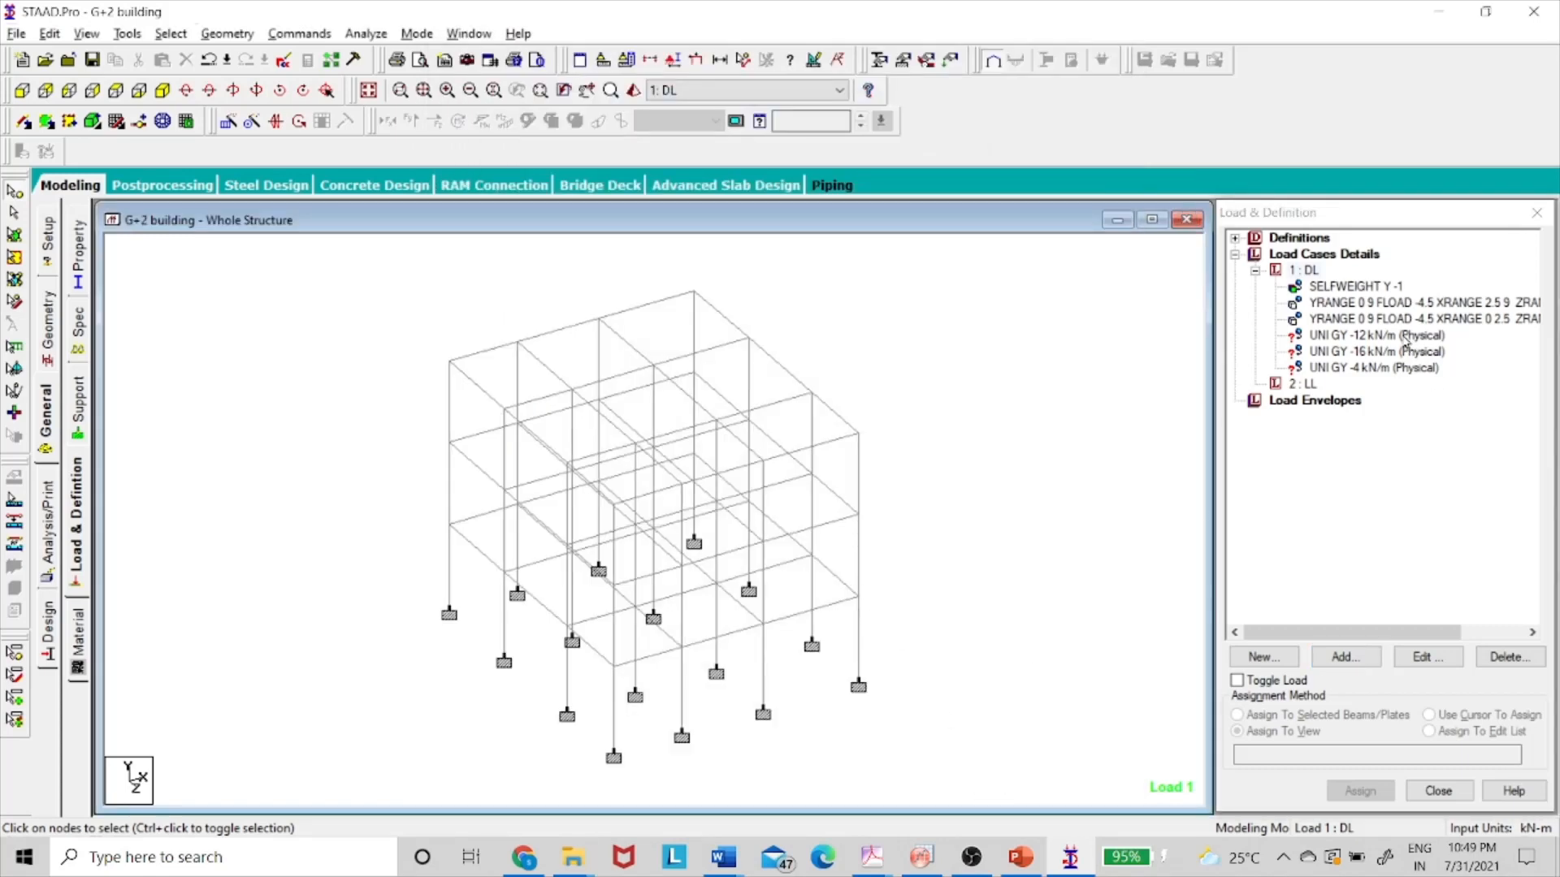
pyautogui.click(1404, 335)
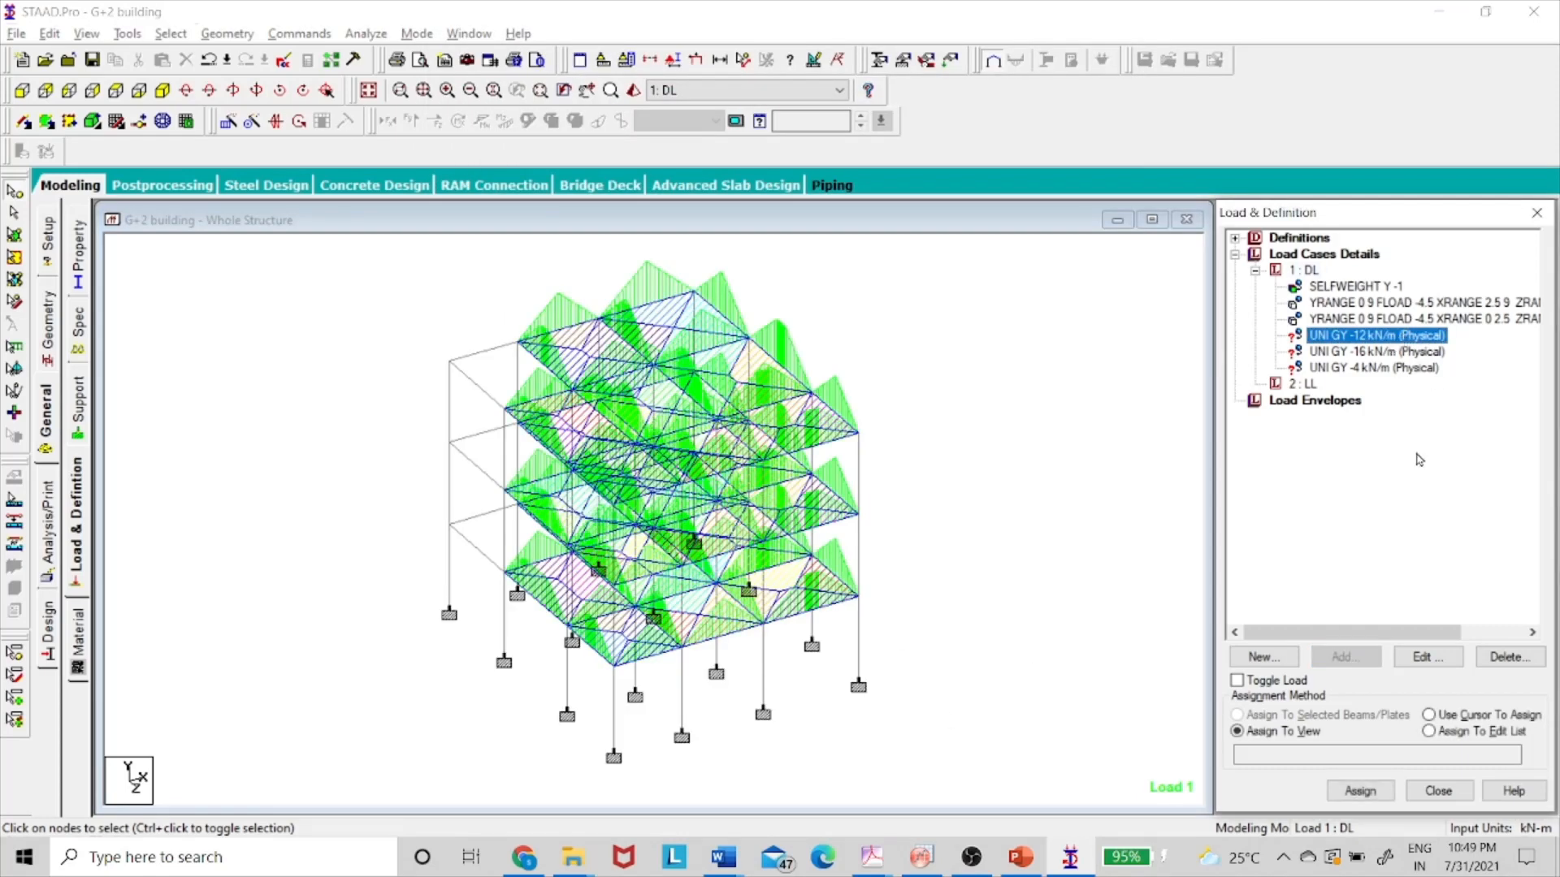
# - Delete the three UNI GY physical loads (-12, -4, -16) from the DL case
pyautogui.click(1509, 657)
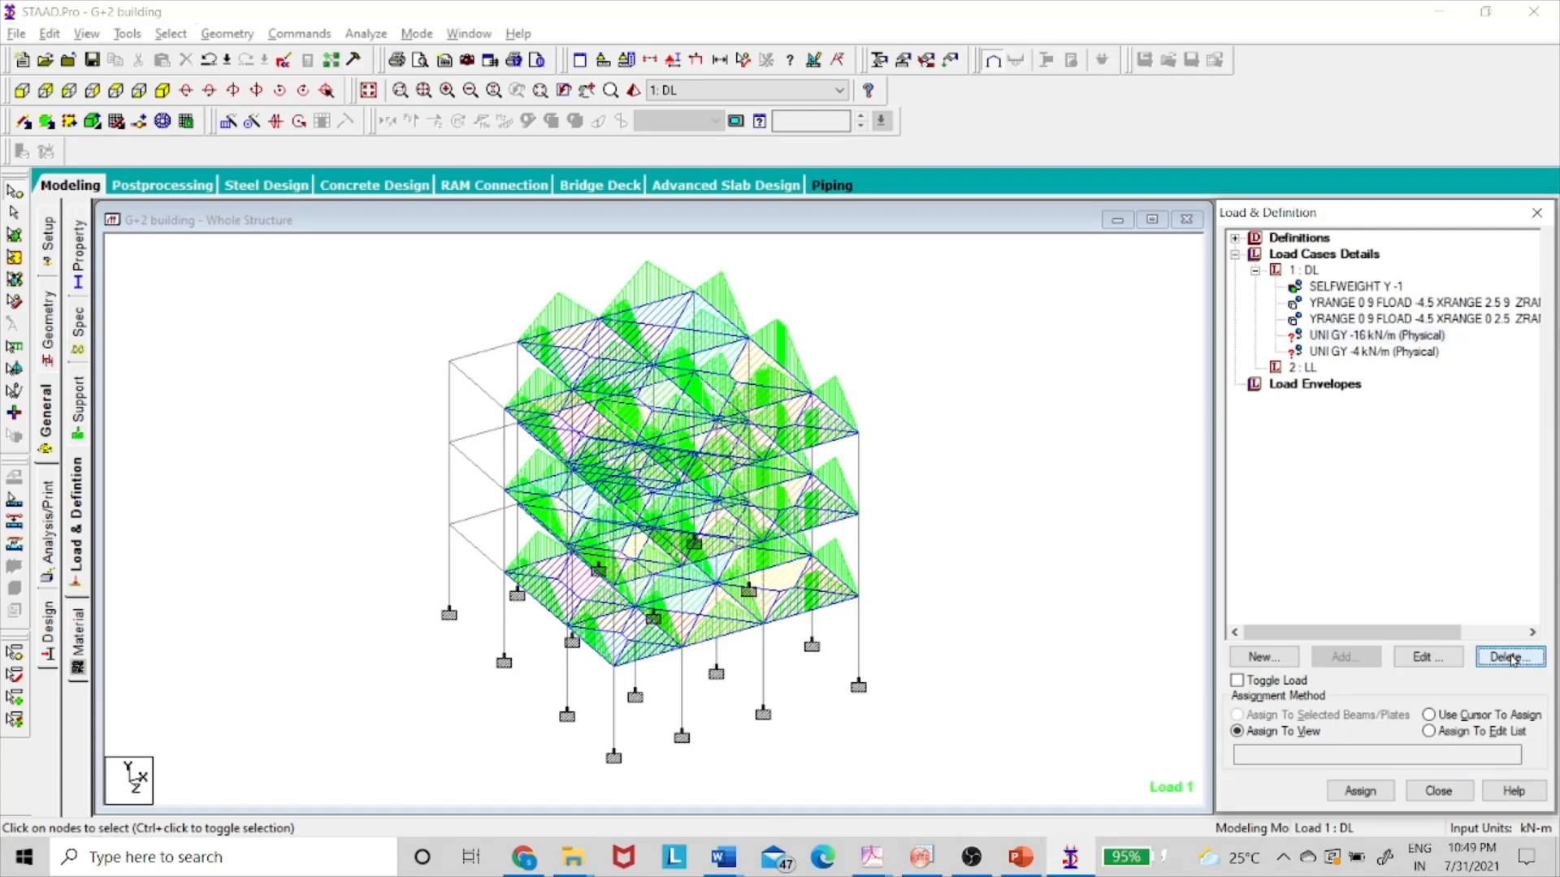
pyautogui.click(1507, 657)
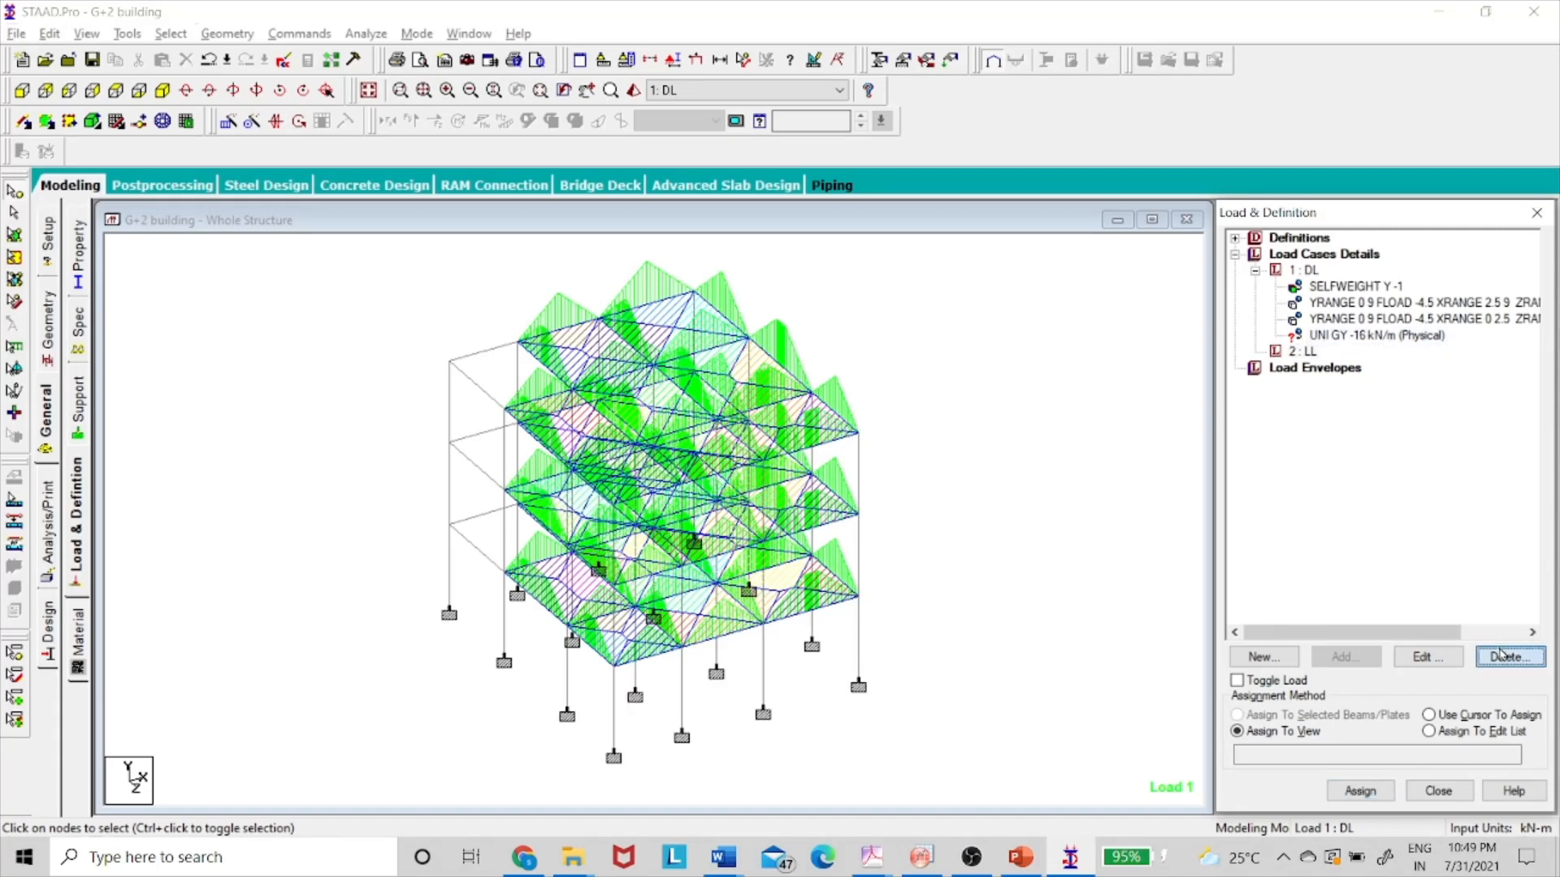
pyautogui.click(1507, 665)
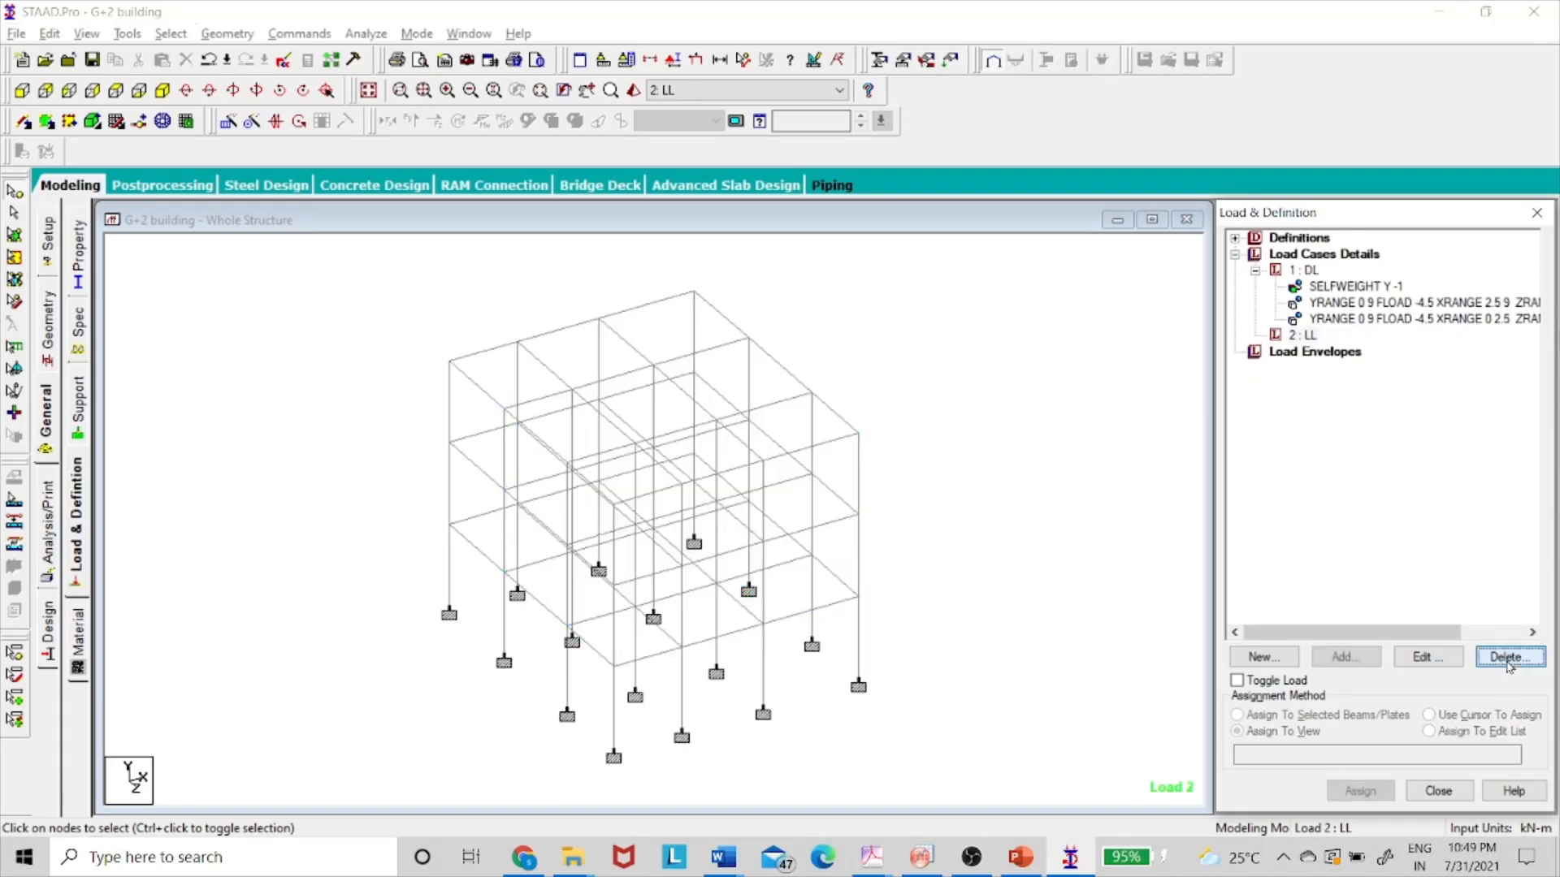
pyautogui.click(1313, 271)
# - Add uniform member loads of -12, -16 and -4 kN/m in GY to DL
pyautogui.click(1374, 655)
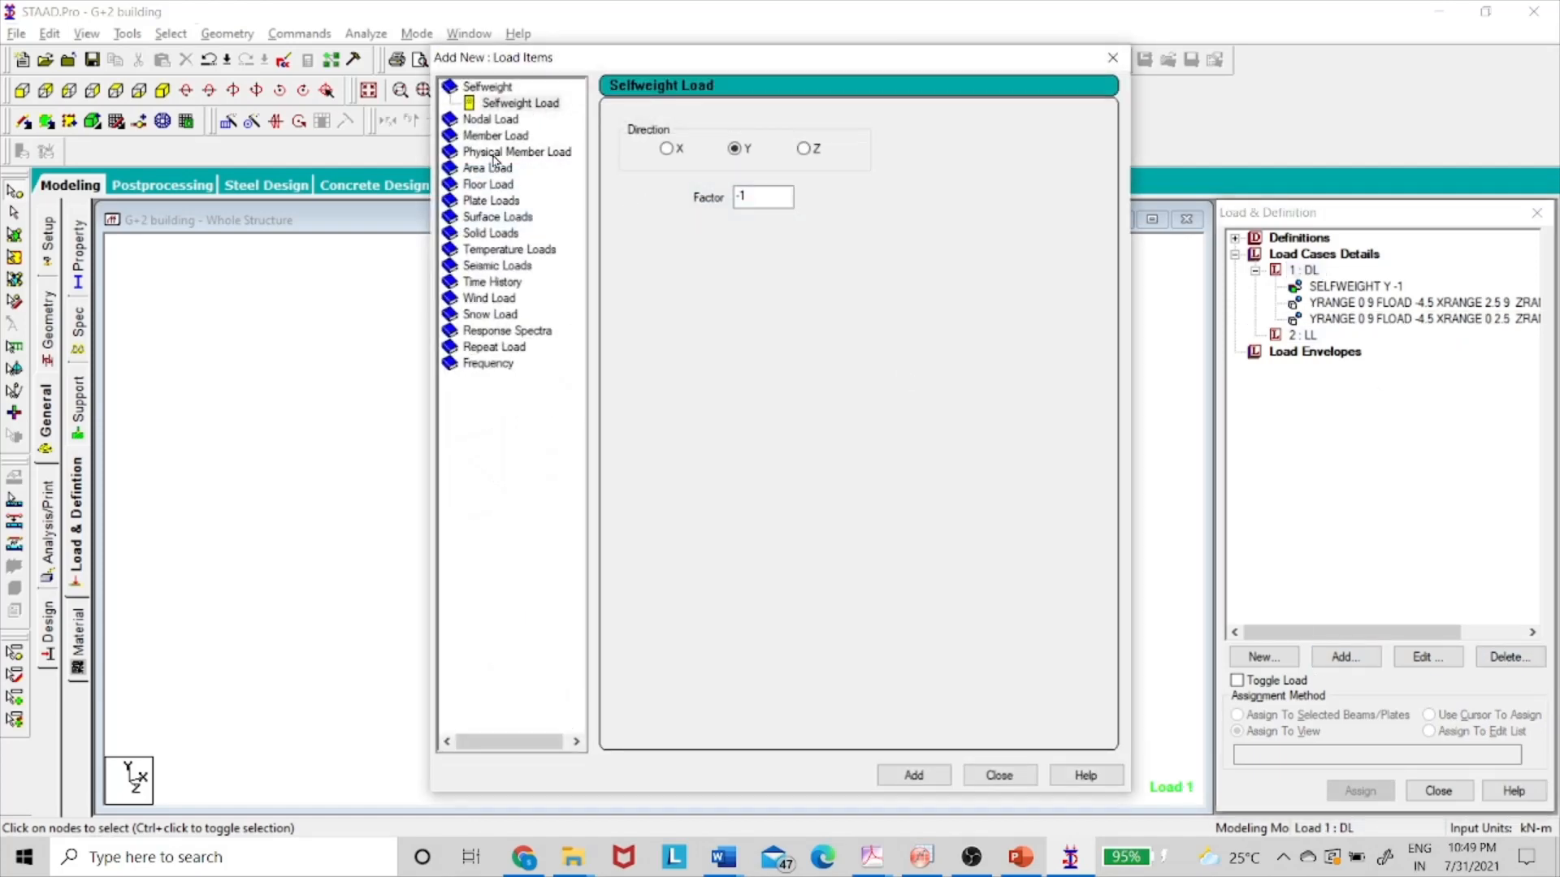
pyautogui.click(489, 136)
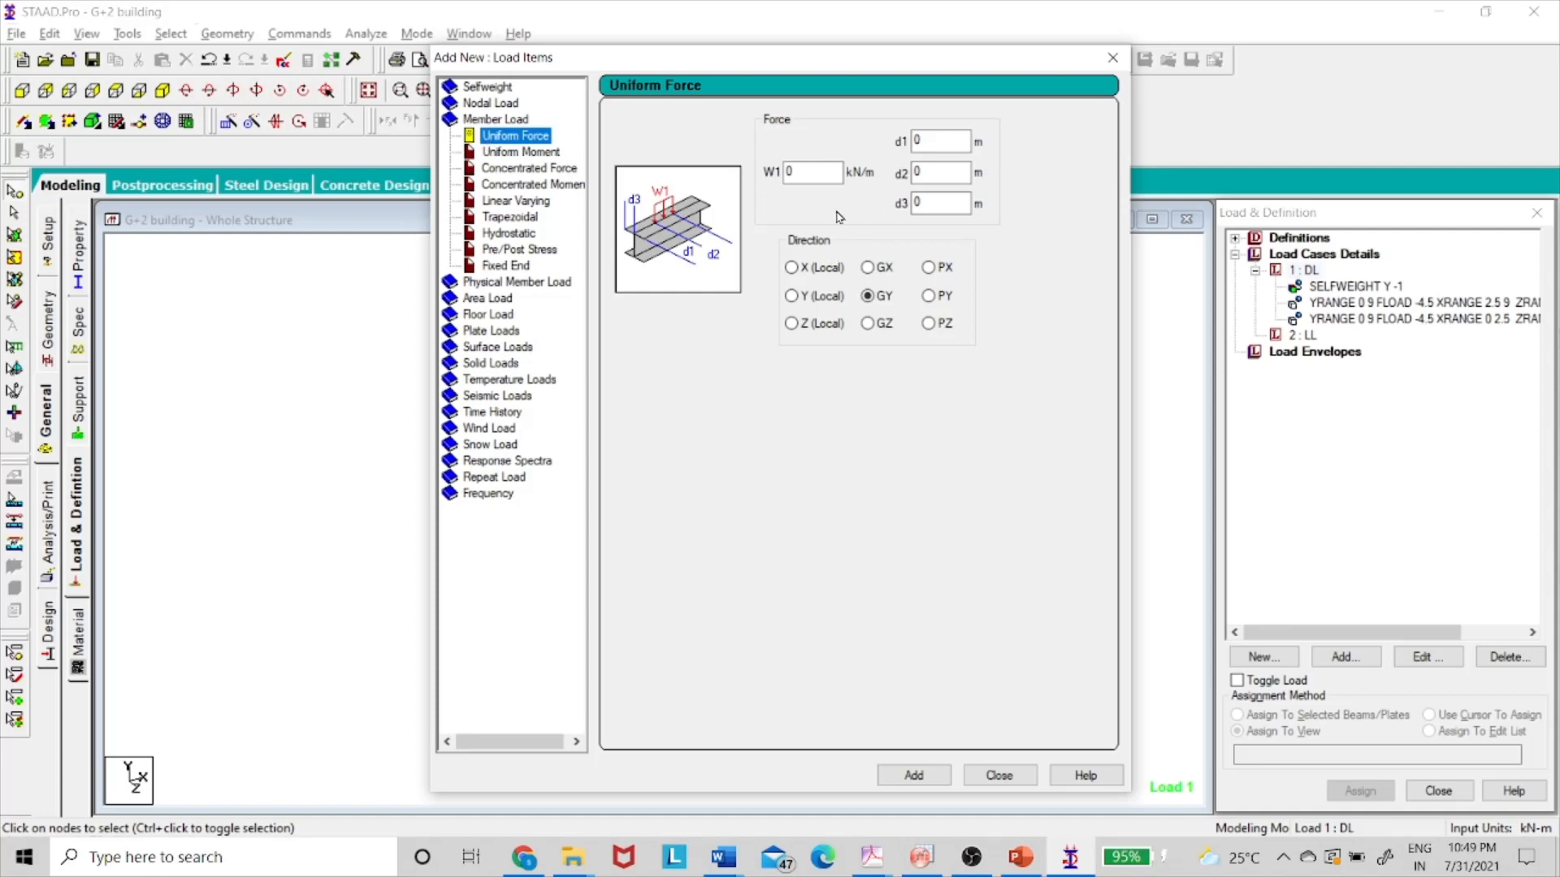
pyautogui.doubleClick(812, 174)
pyautogui.press('BackSpace')
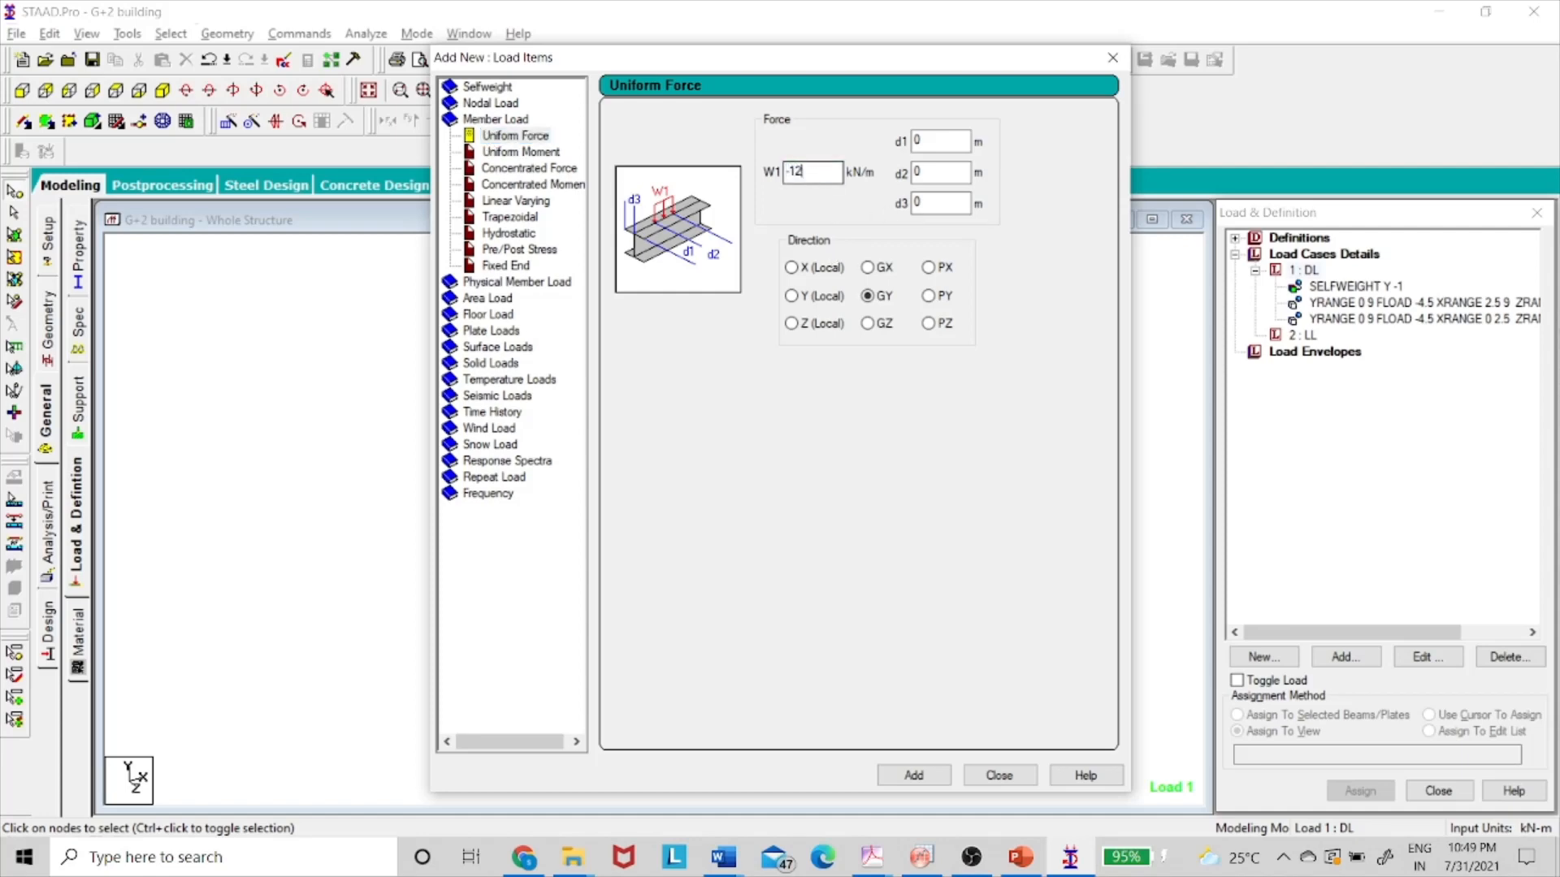
pyautogui.click(913, 775)
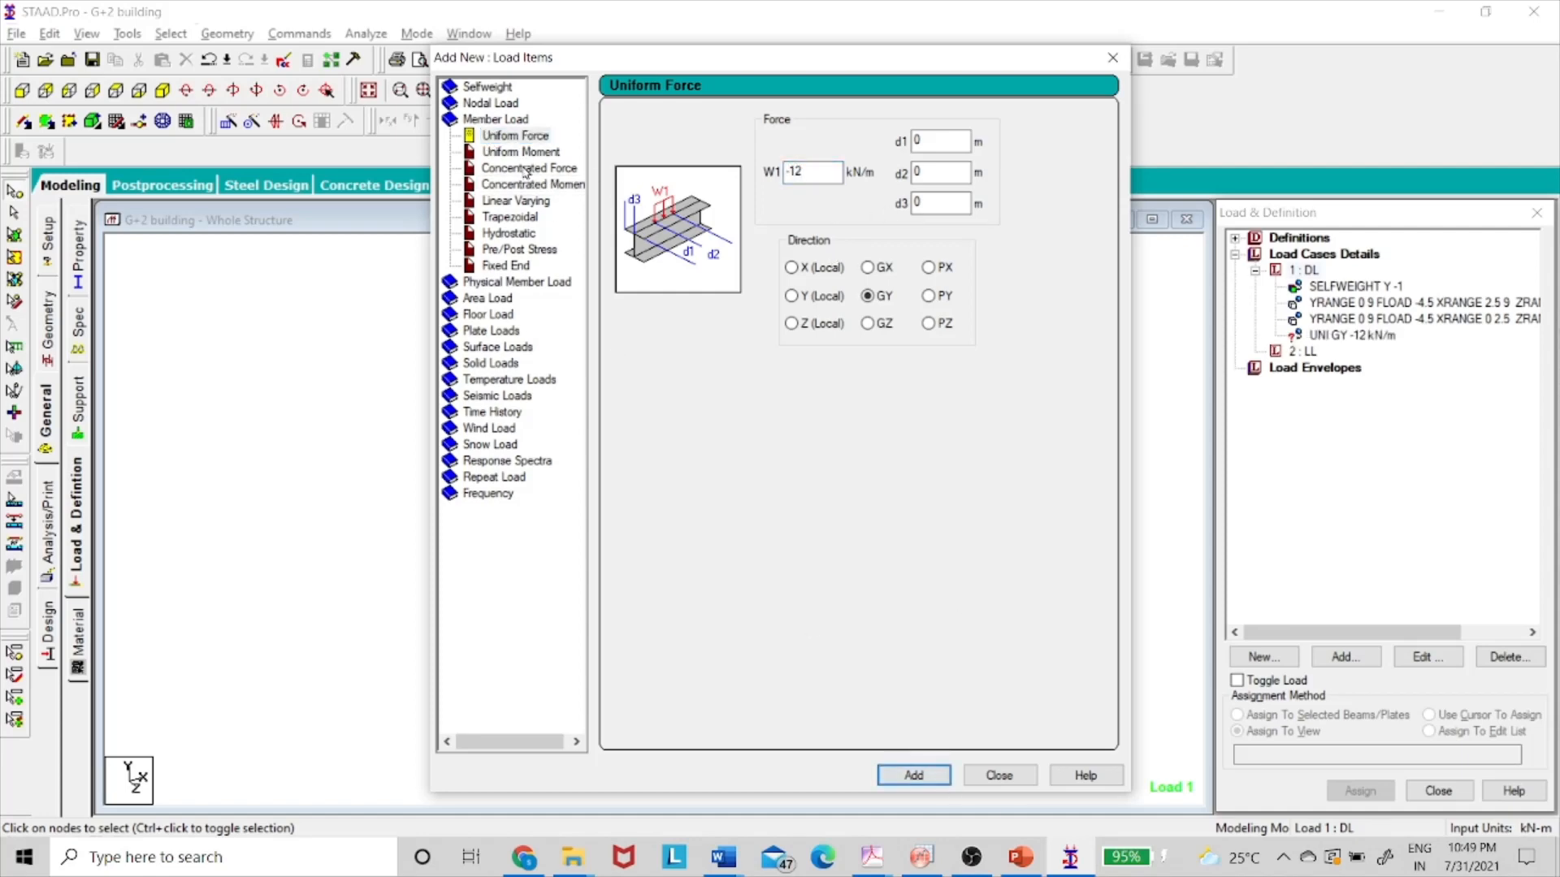
pyautogui.click(824, 173)
pyautogui.write('6')
pyautogui.click(914, 774)
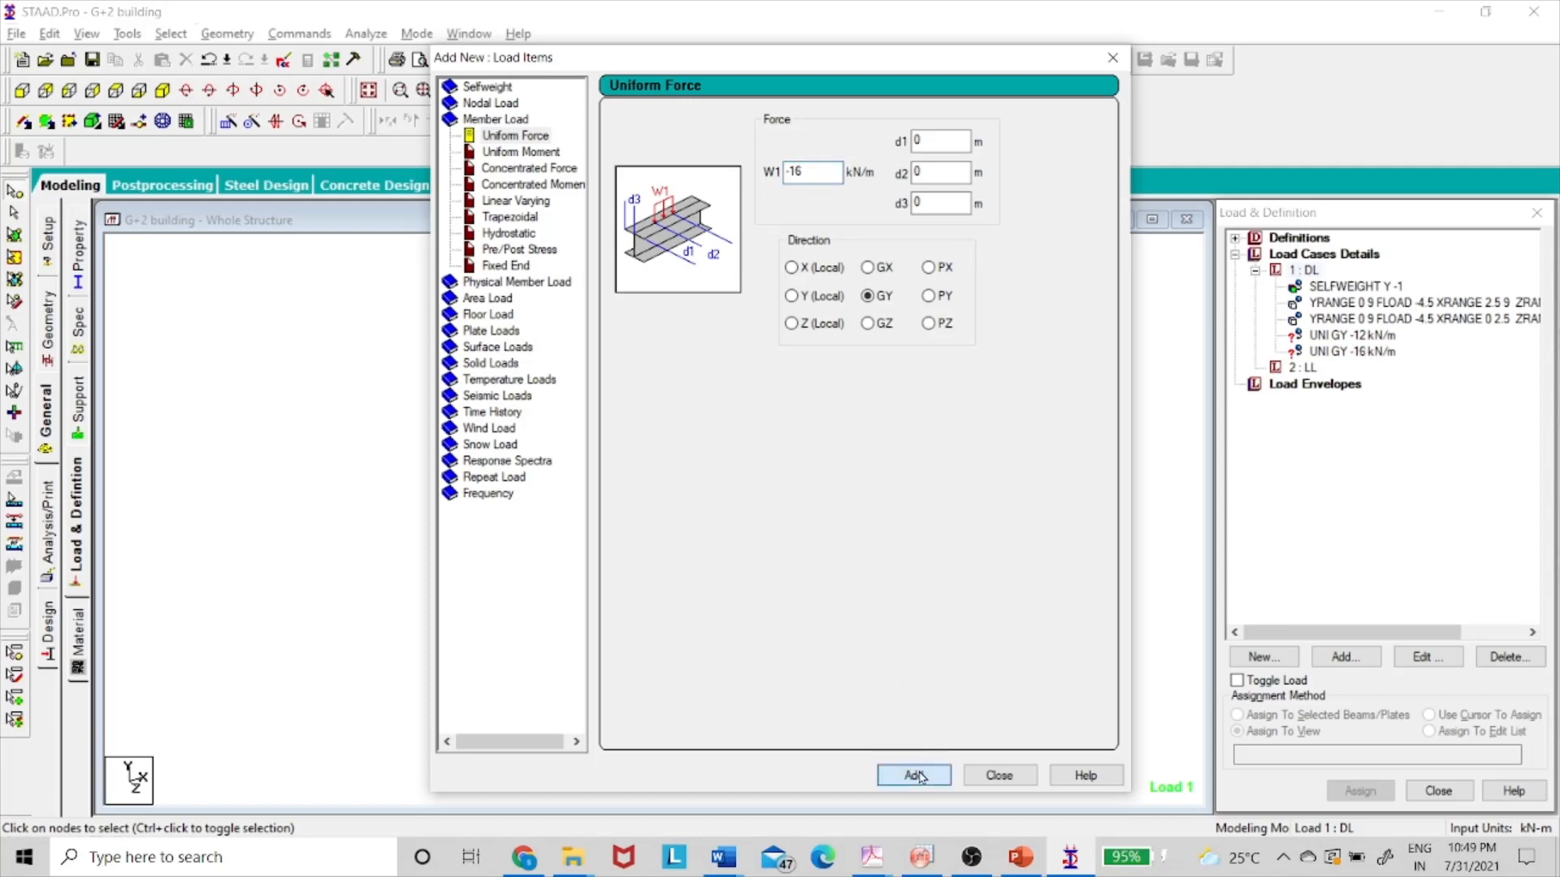
pyautogui.click(819, 172)
pyautogui.click(899, 773)
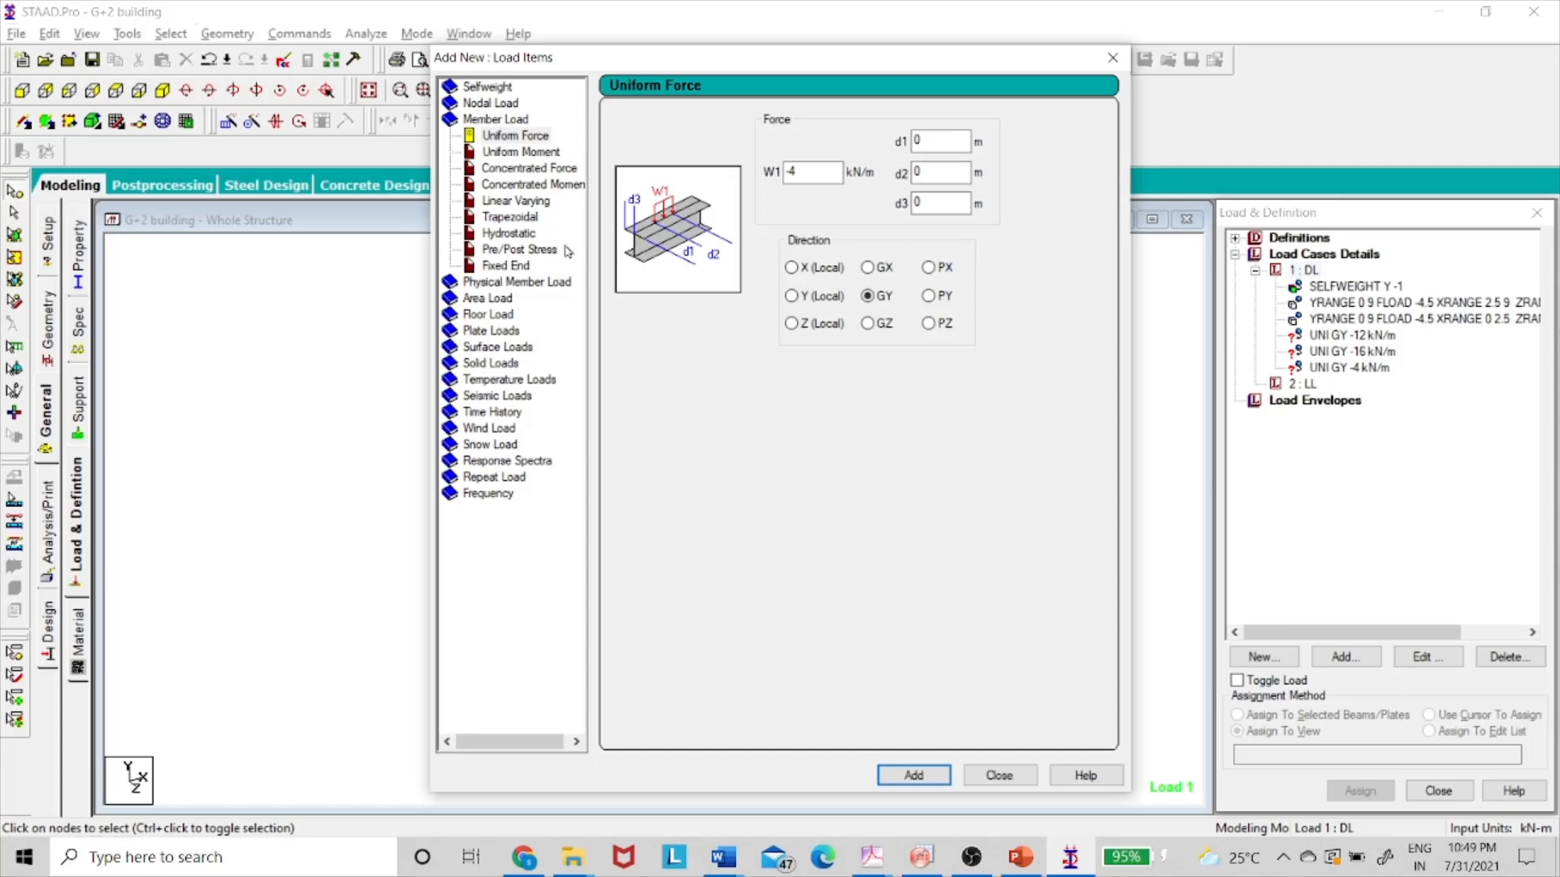
pyautogui.click(999, 776)
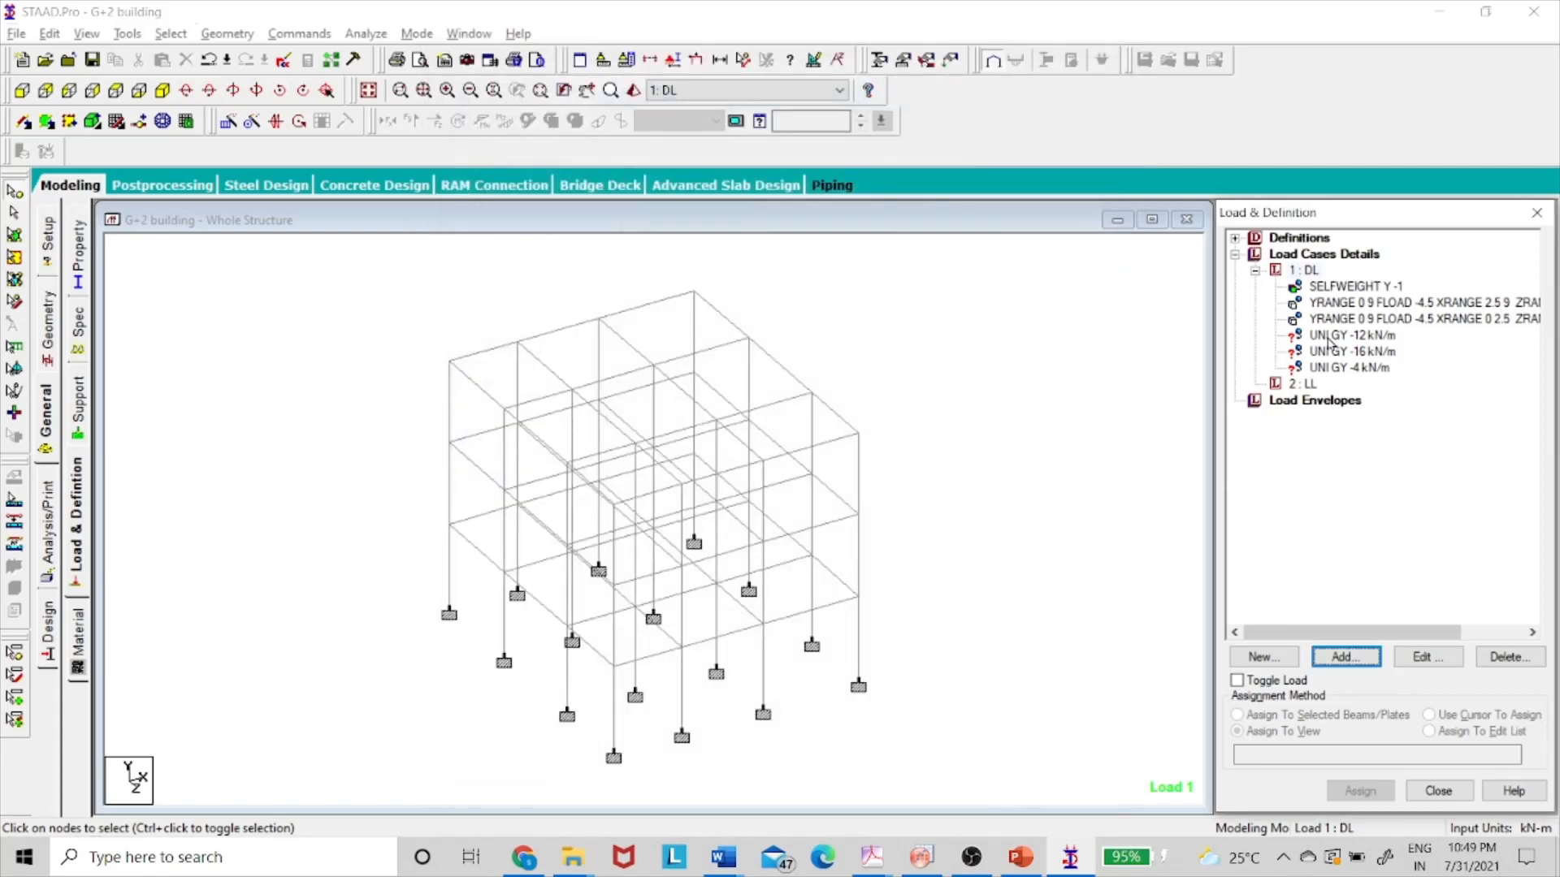
pyautogui.click(1348, 336)
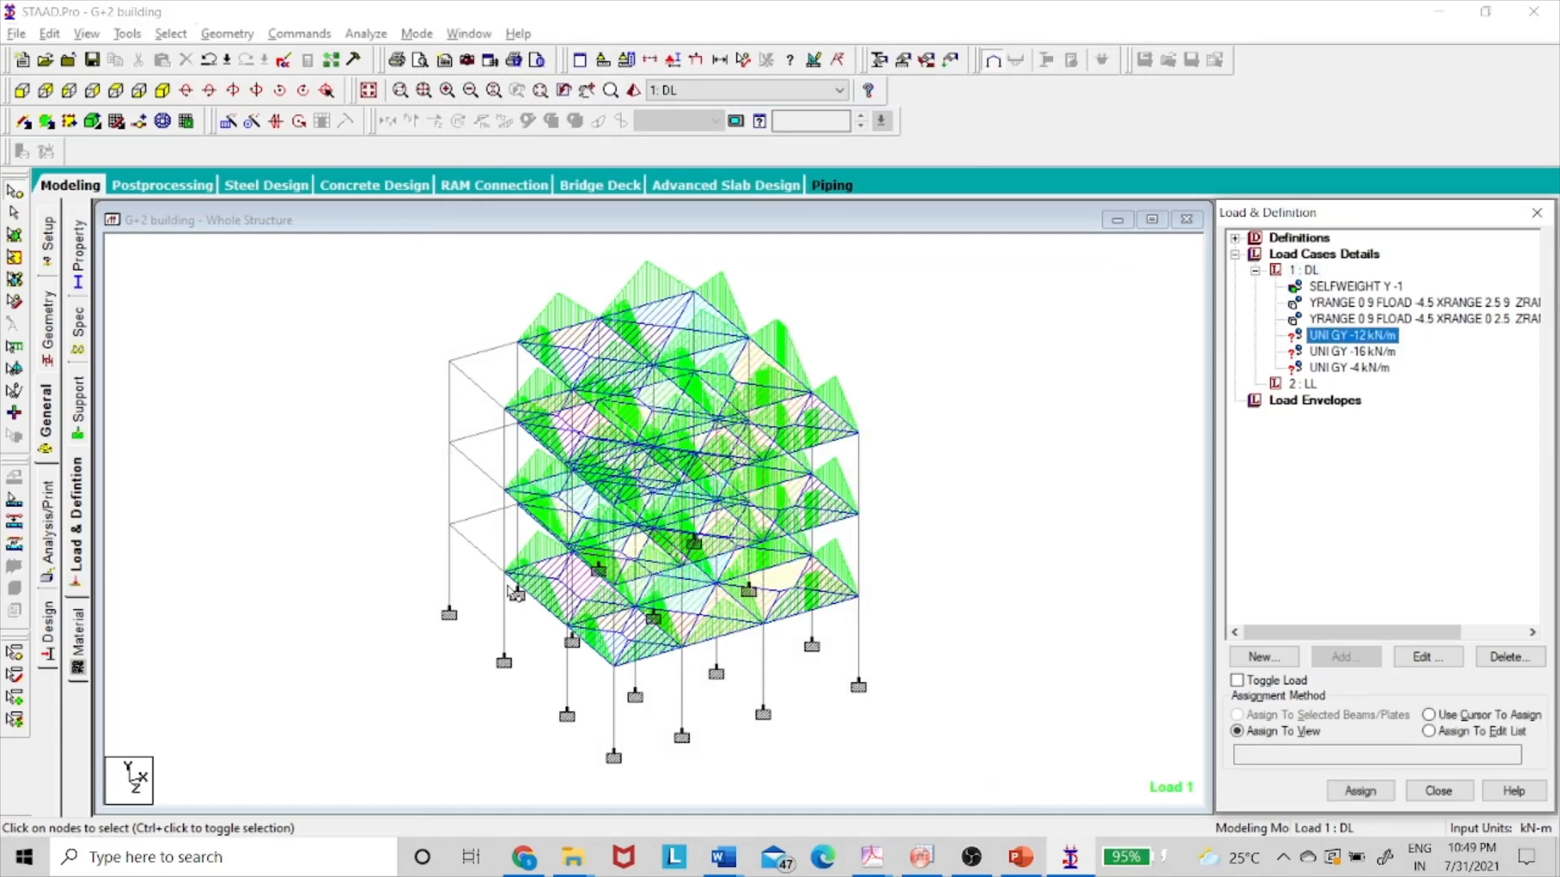
pyautogui.hotkey('alt', 'Tab')
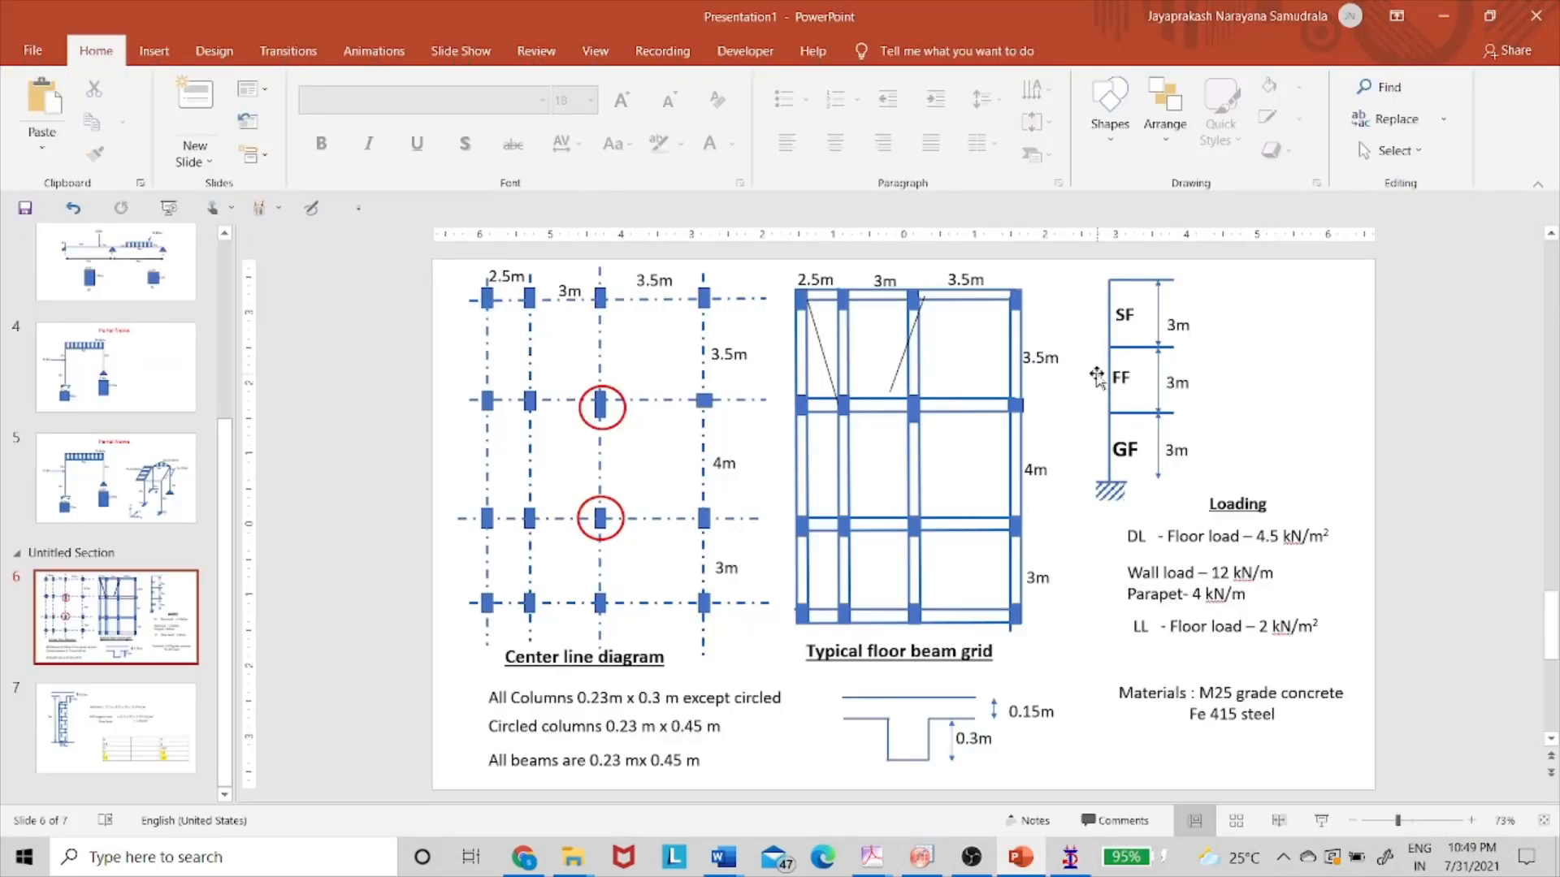
pyautogui.click(1106, 389)
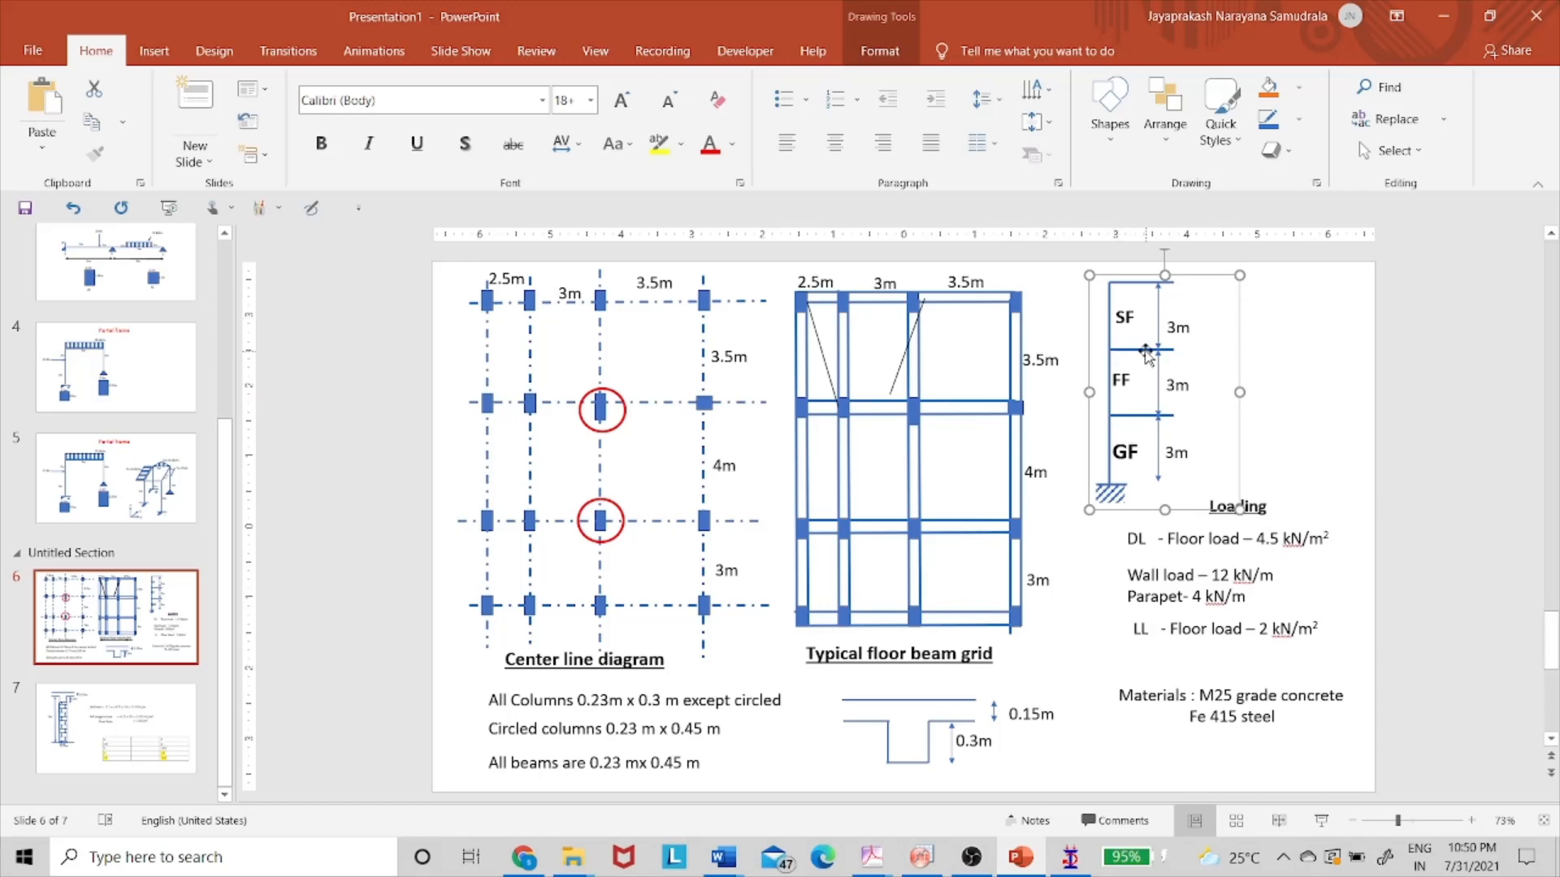
pyautogui.hotkey('alt', 'Tab')
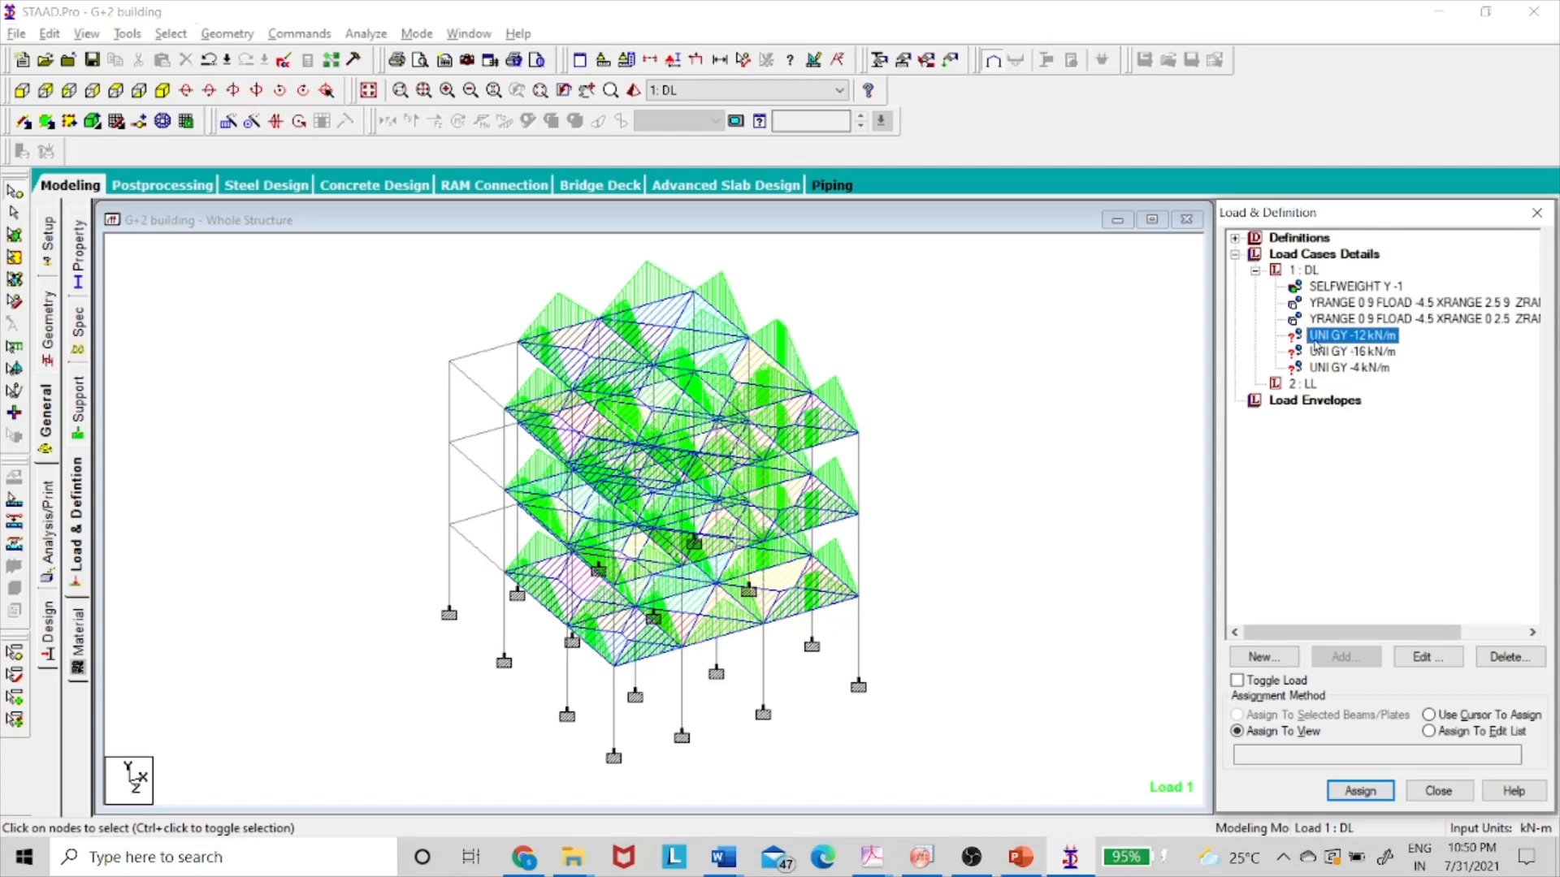
# - Window-select the first and middle floor beams in front view and assign UNI GY -12 kN/m to them
pyautogui.click(22, 90)
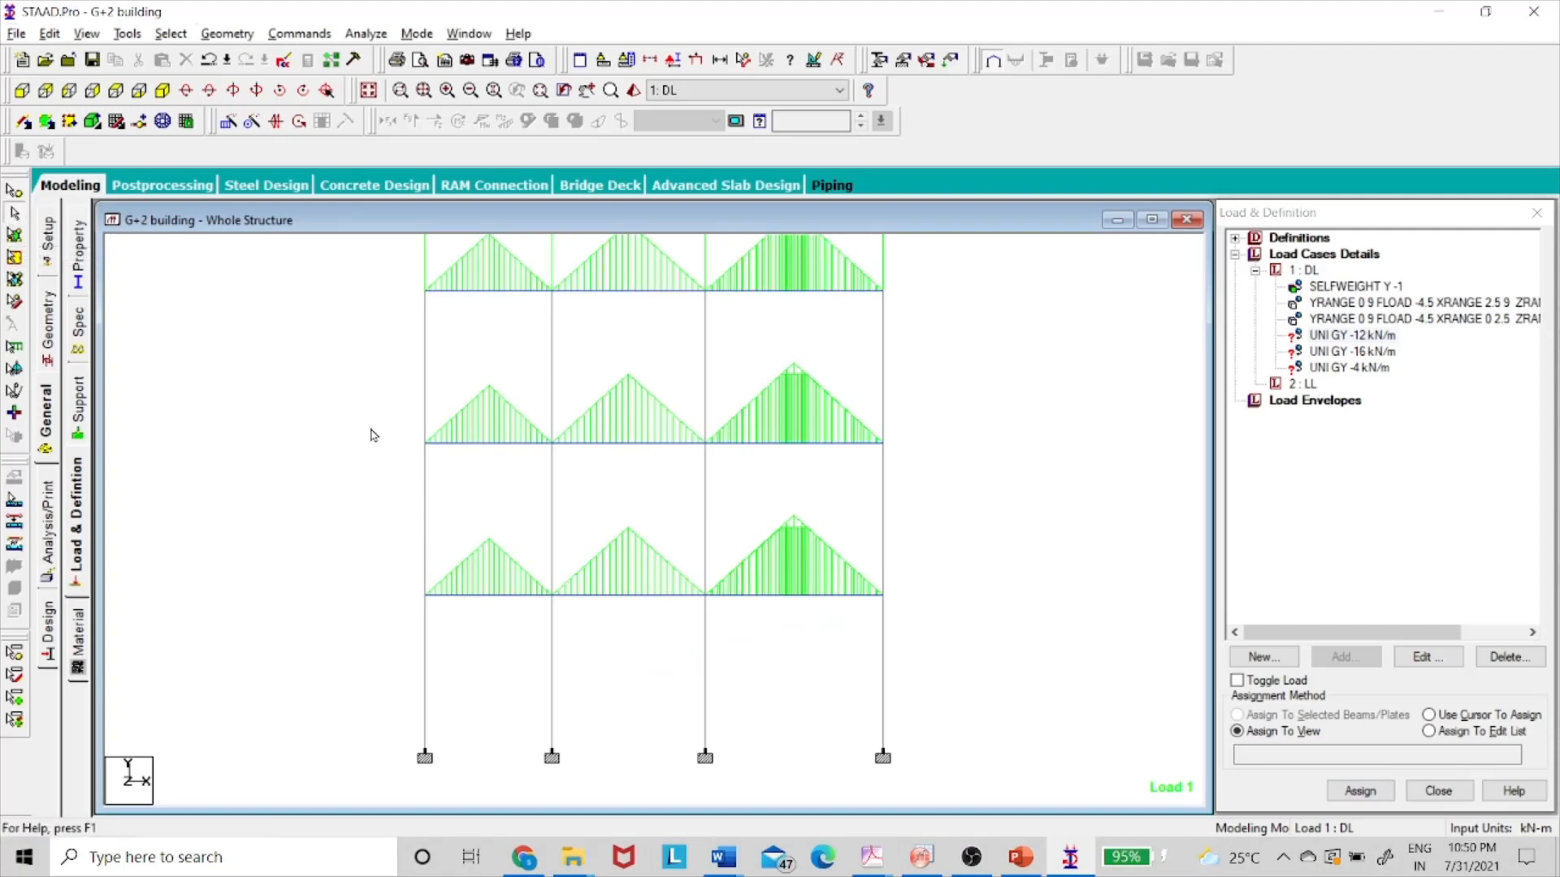
pyautogui.moveTo(371, 428); pyautogui.dragTo(935, 463)
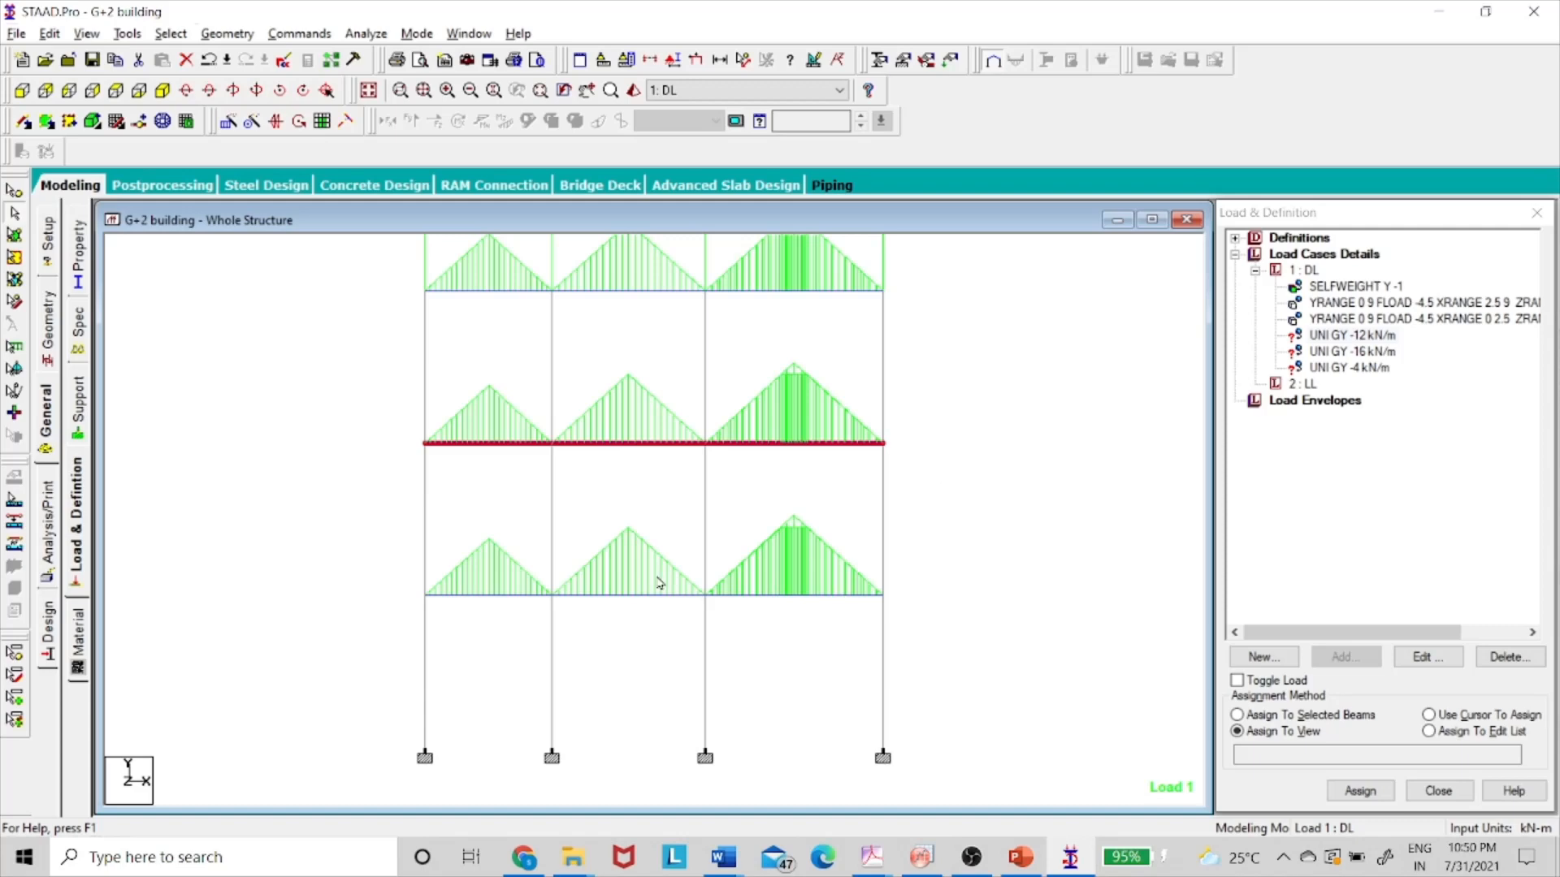
pyautogui.keyDown('ctrl'); pyautogui.moveTo(388, 582); pyautogui.dragTo(955, 620); pyautogui.keyUp('ctrl')
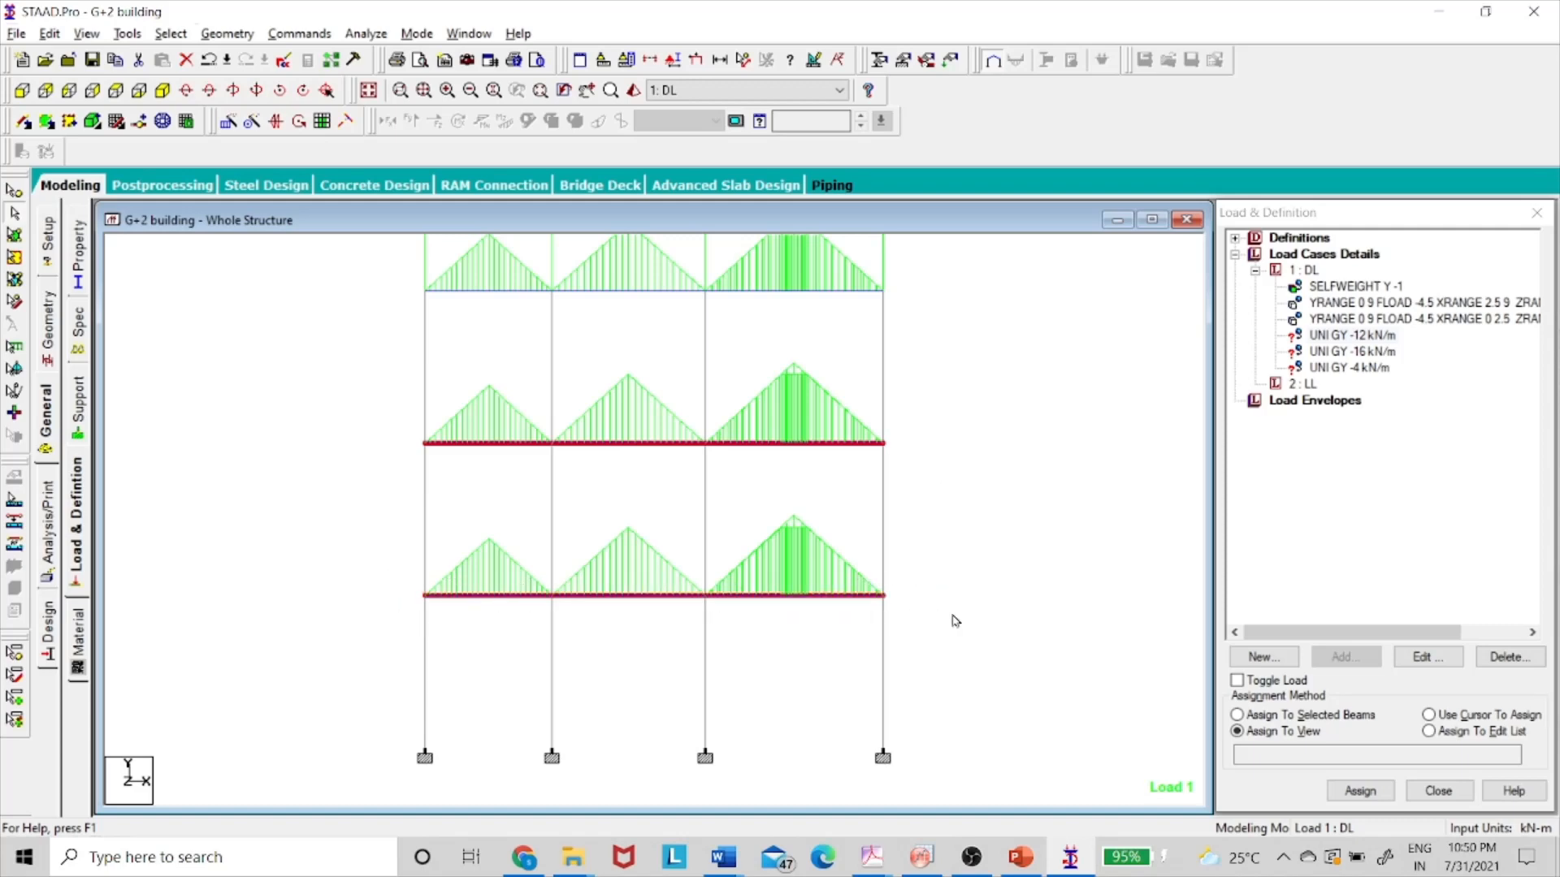
pyautogui.click(161, 91)
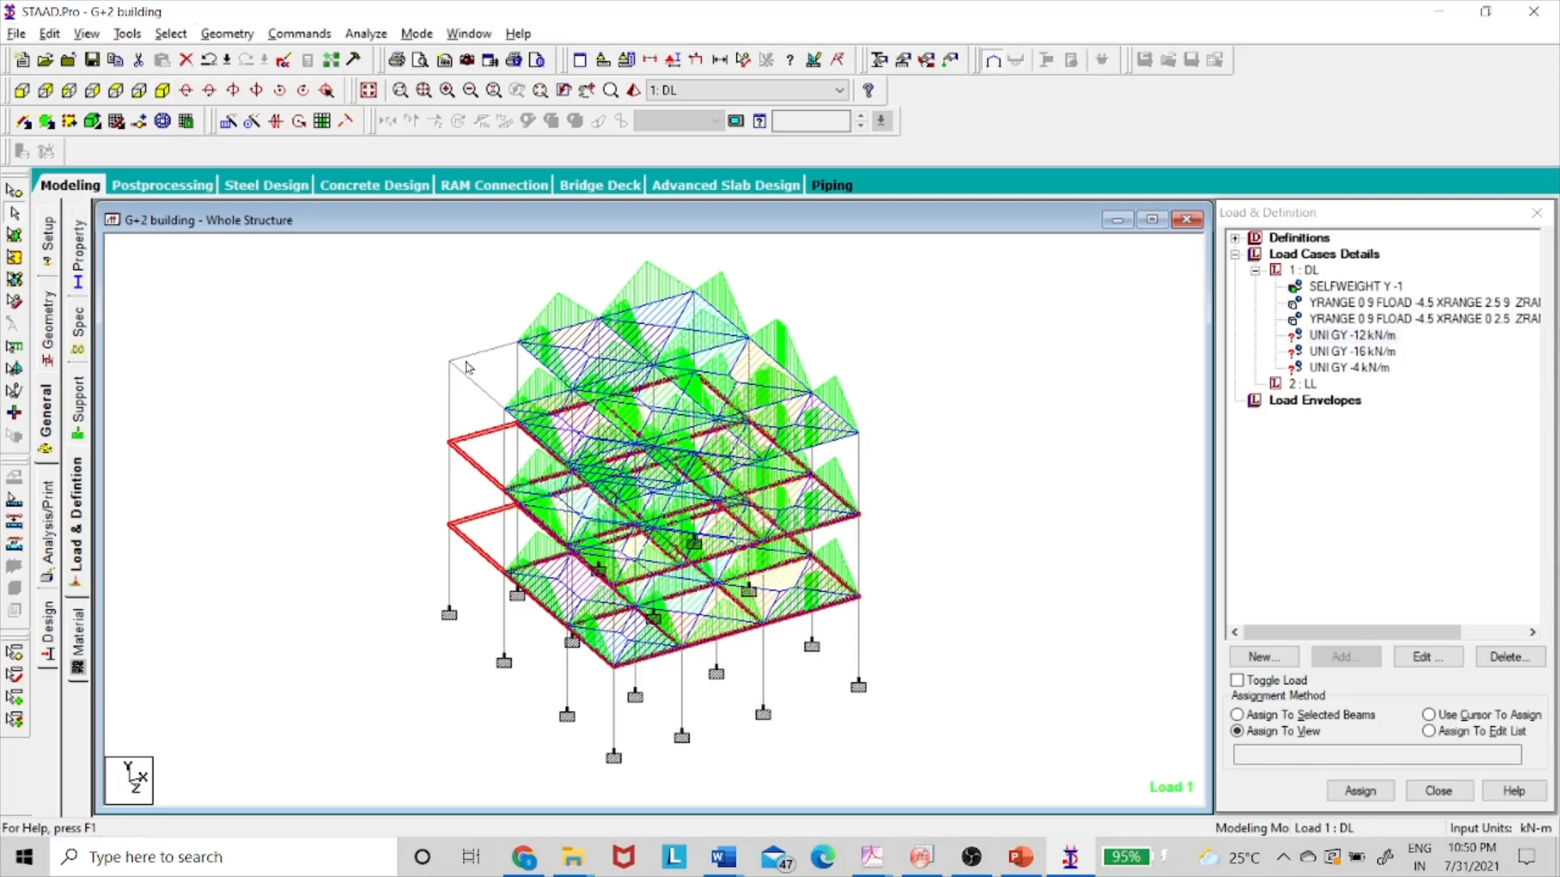
pyautogui.click(1288, 718)
pyautogui.click(1362, 791)
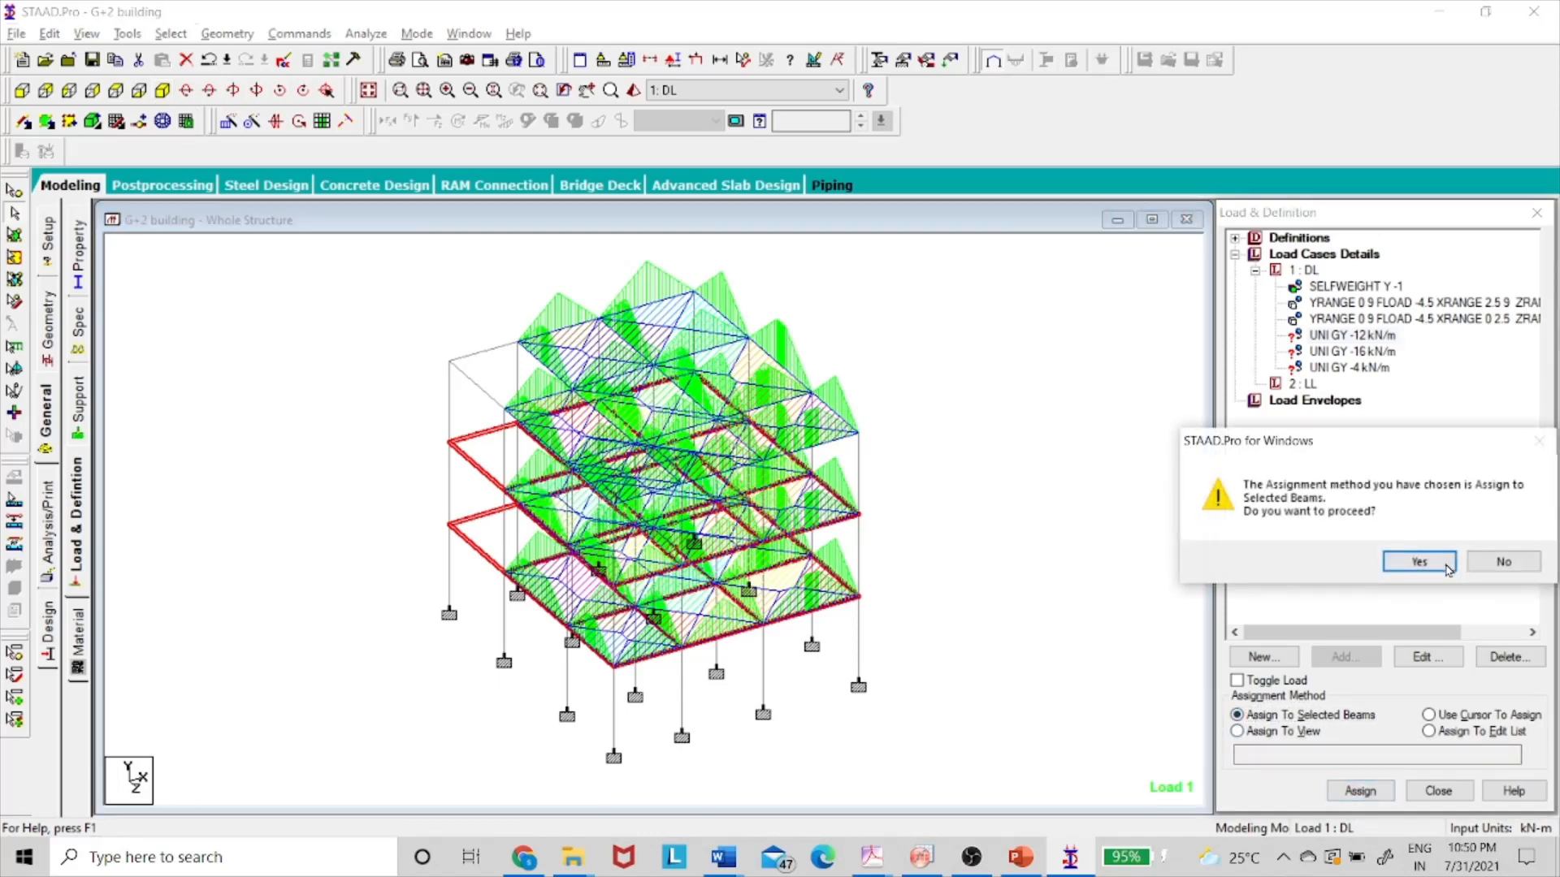
pyautogui.click(1449, 569)
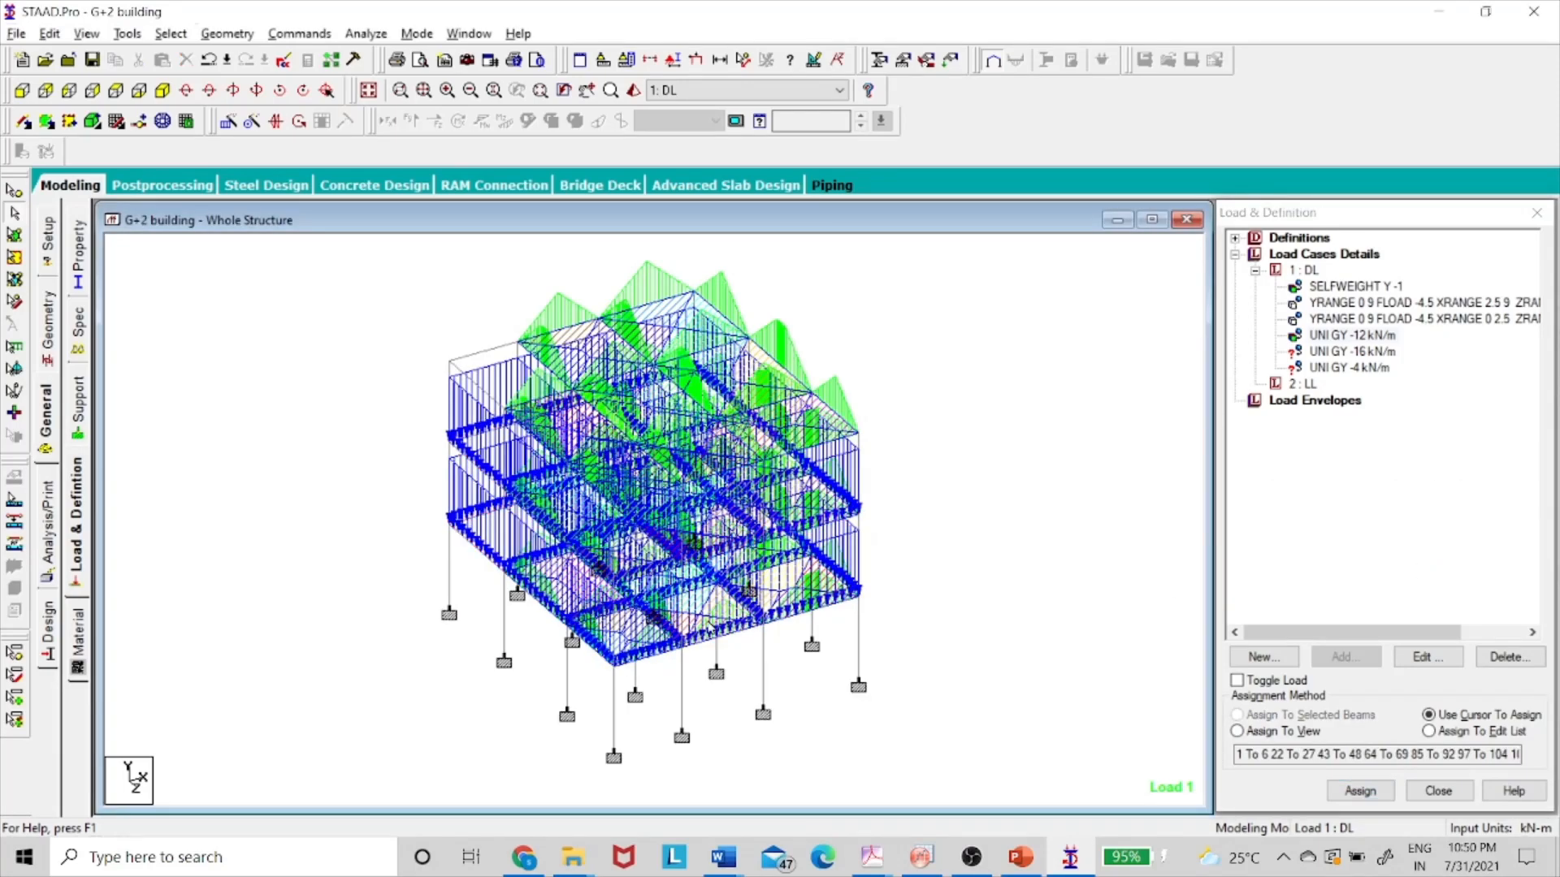
# - Identify beams 1 and 4 and remove the -12 kN/m load from them using Toggle Load
pyautogui.click(479, 516)
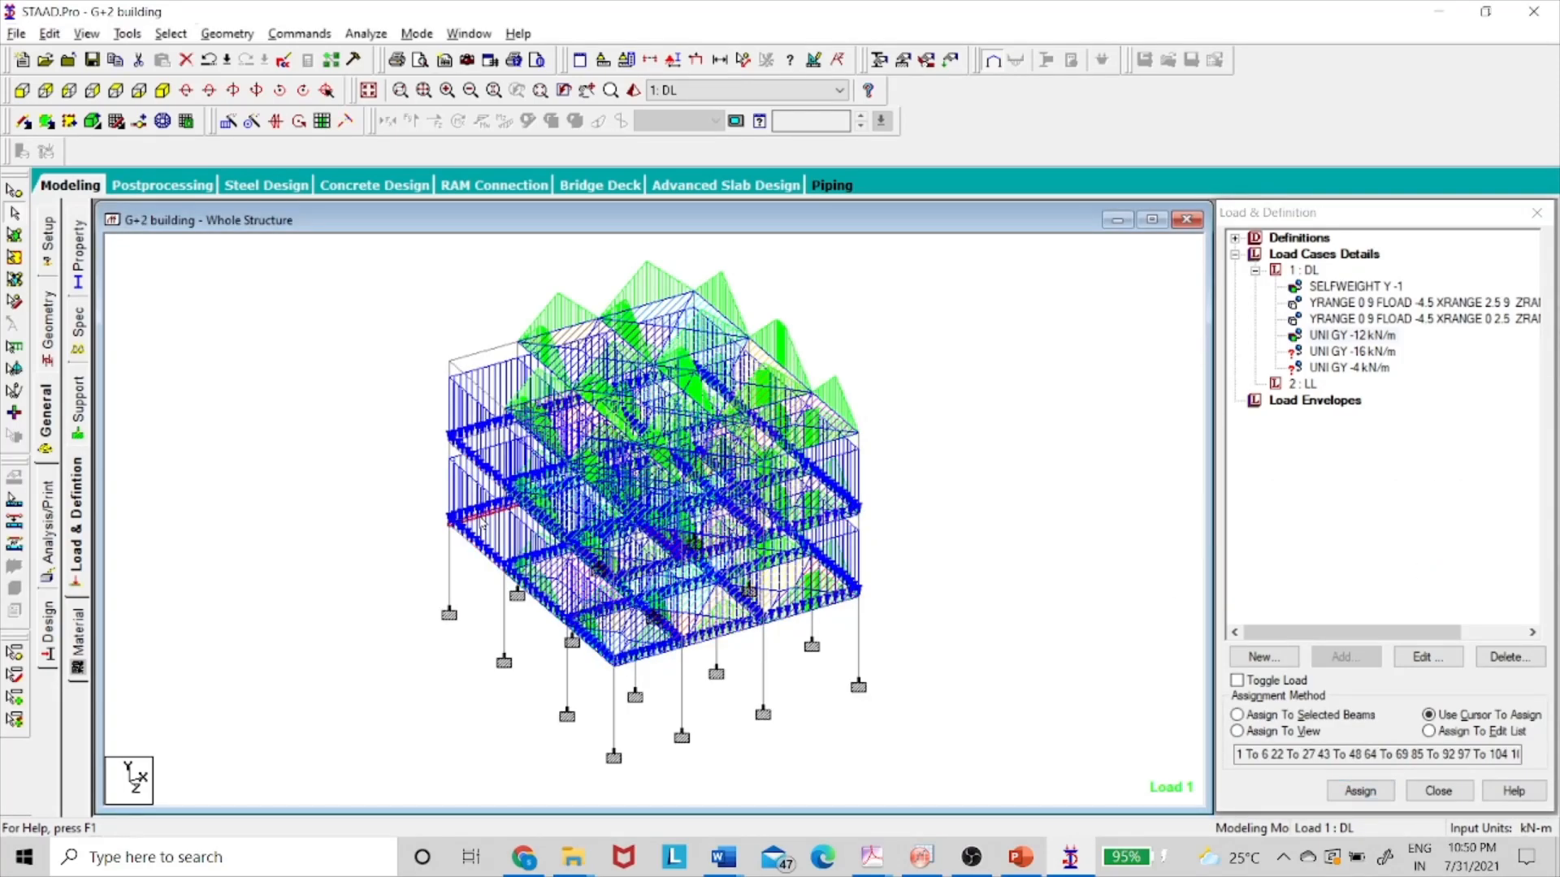
pyautogui.click(478, 456)
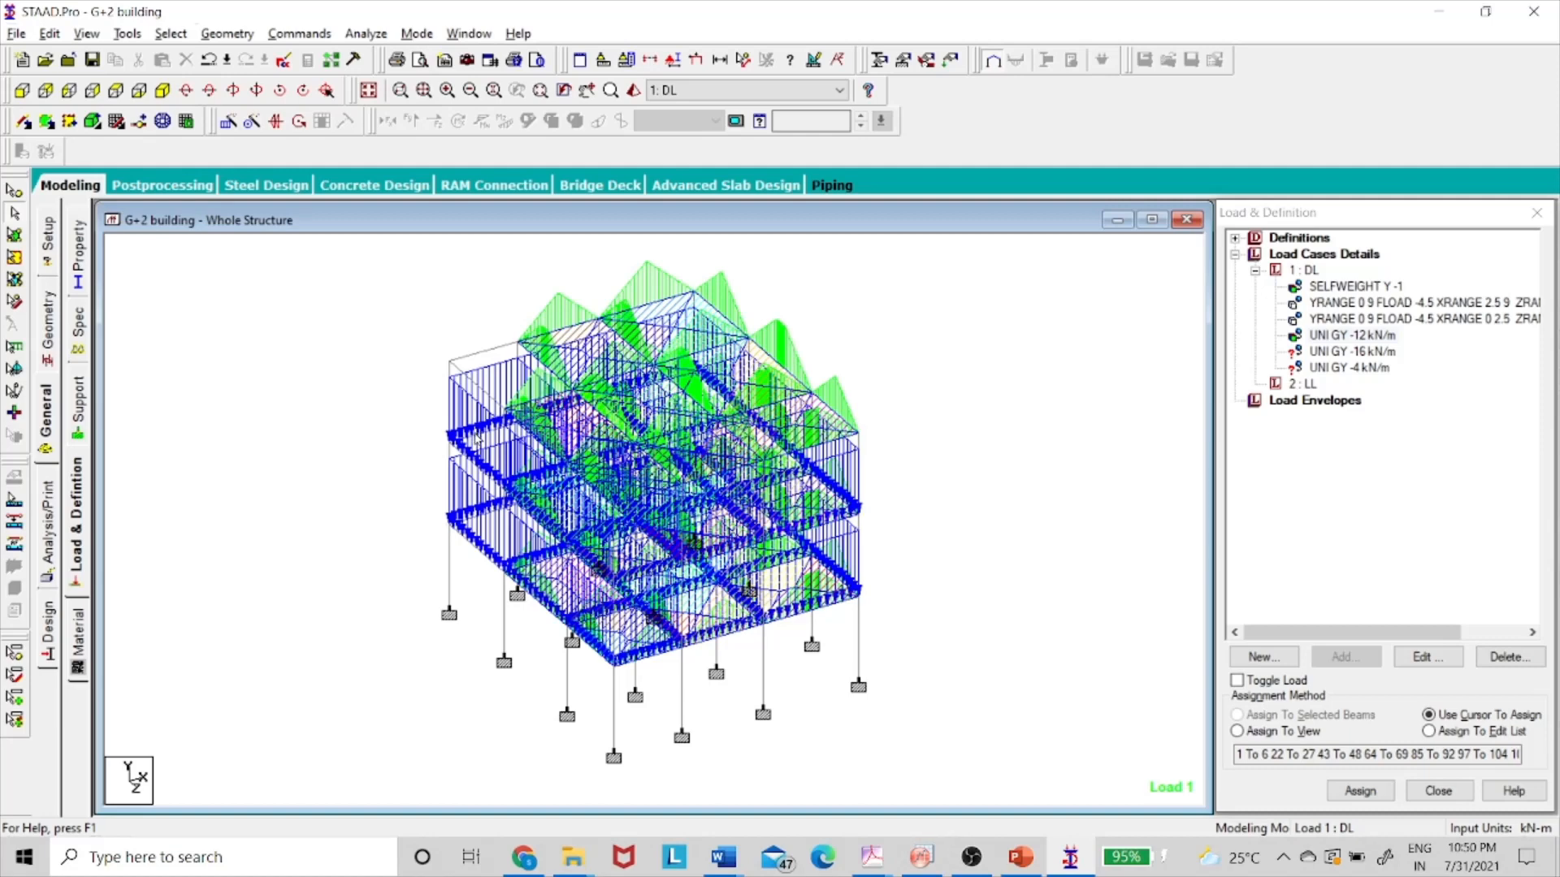
pyautogui.click(477, 439)
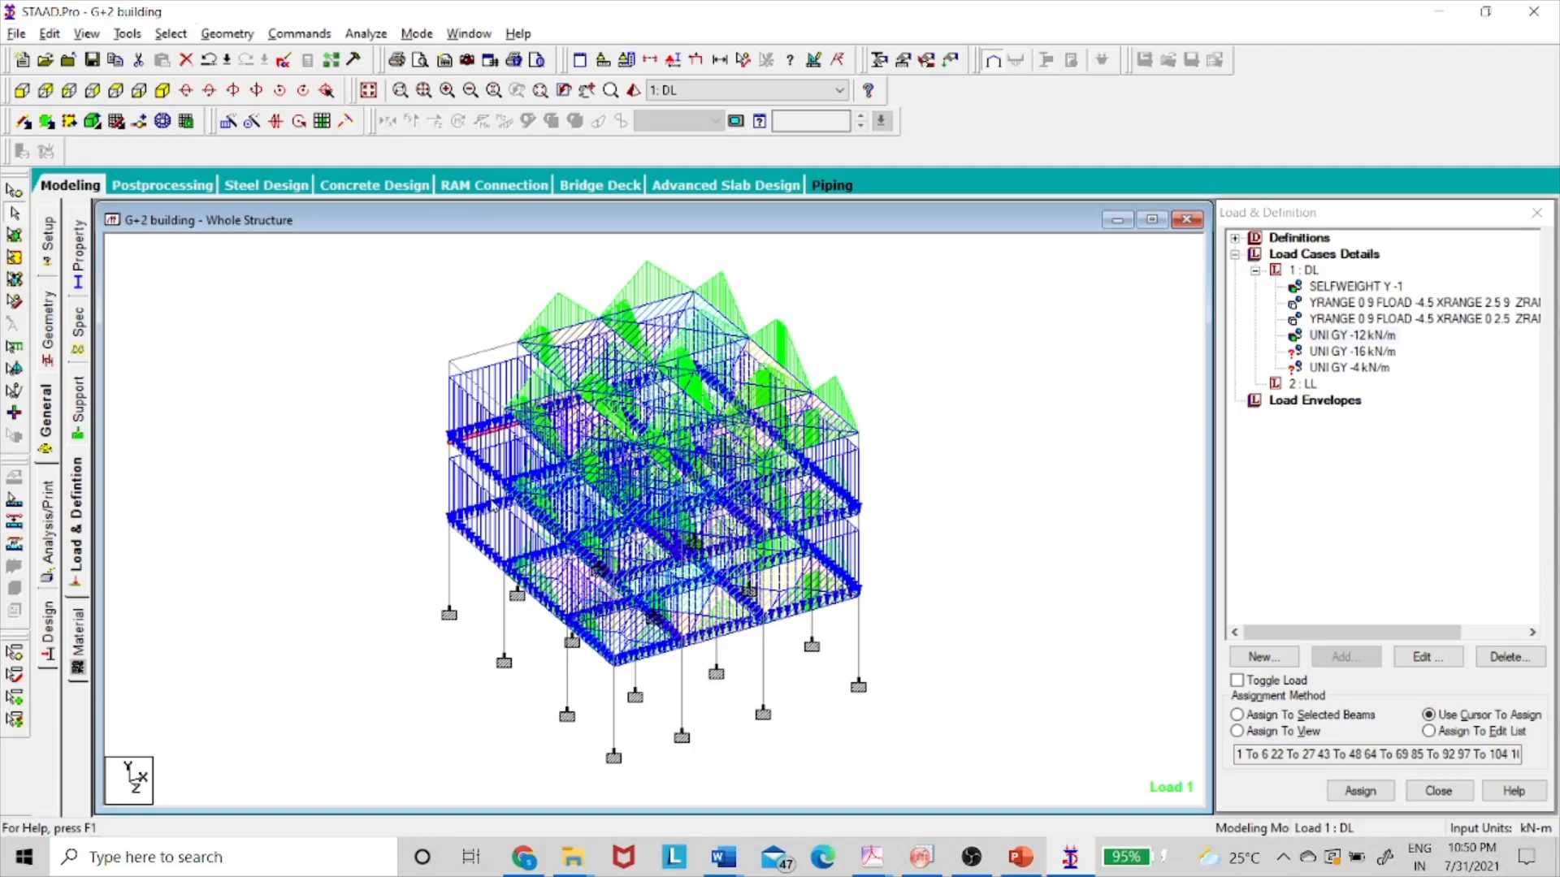
pyautogui.click(1007, 687)
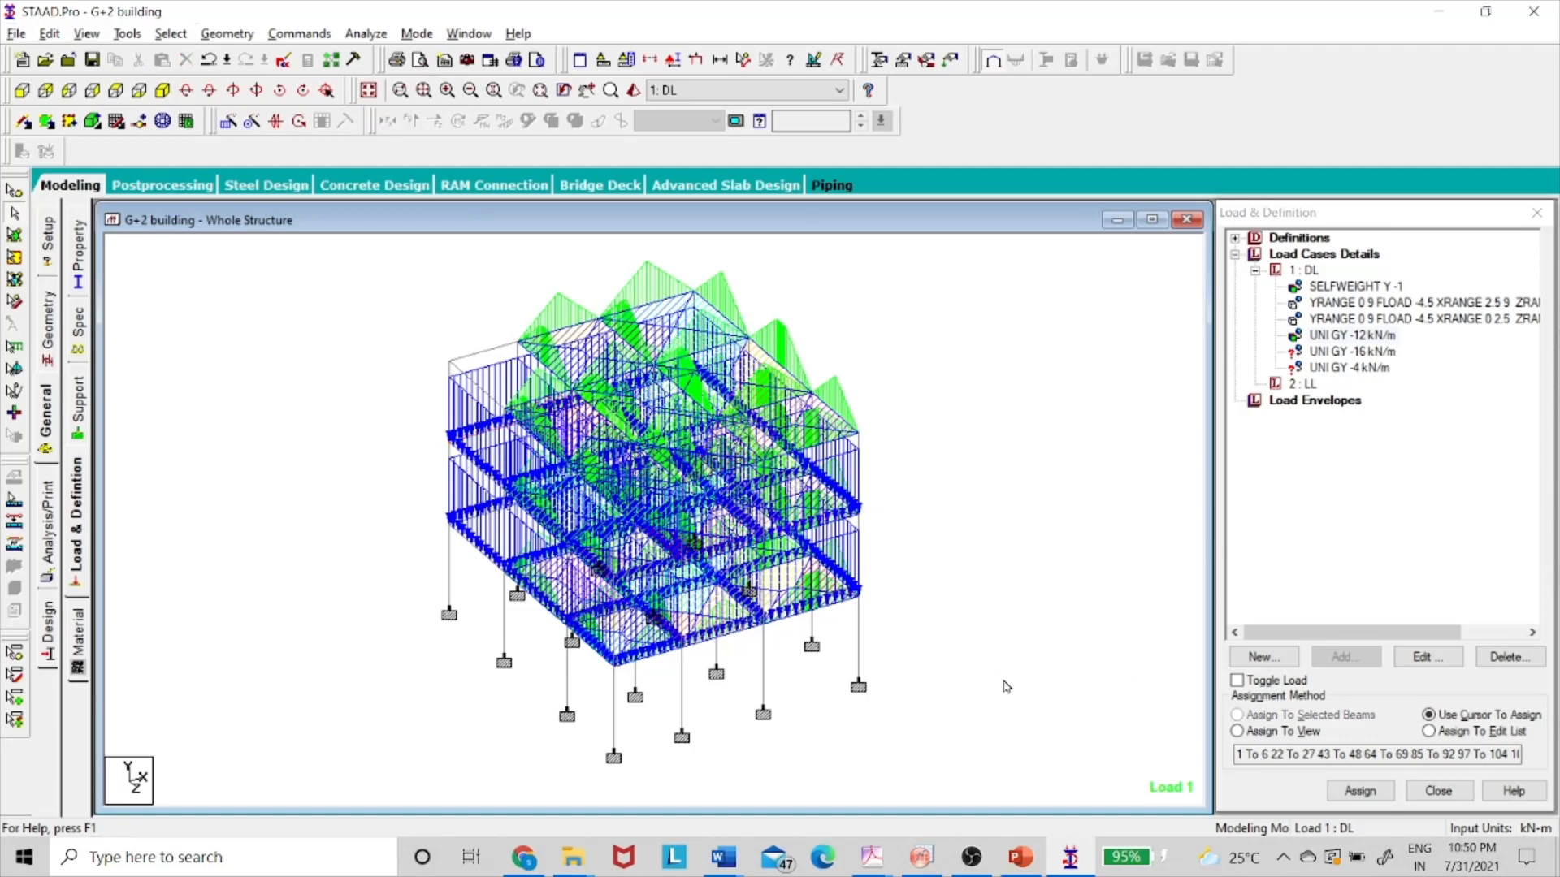
pyautogui.click(1345, 335)
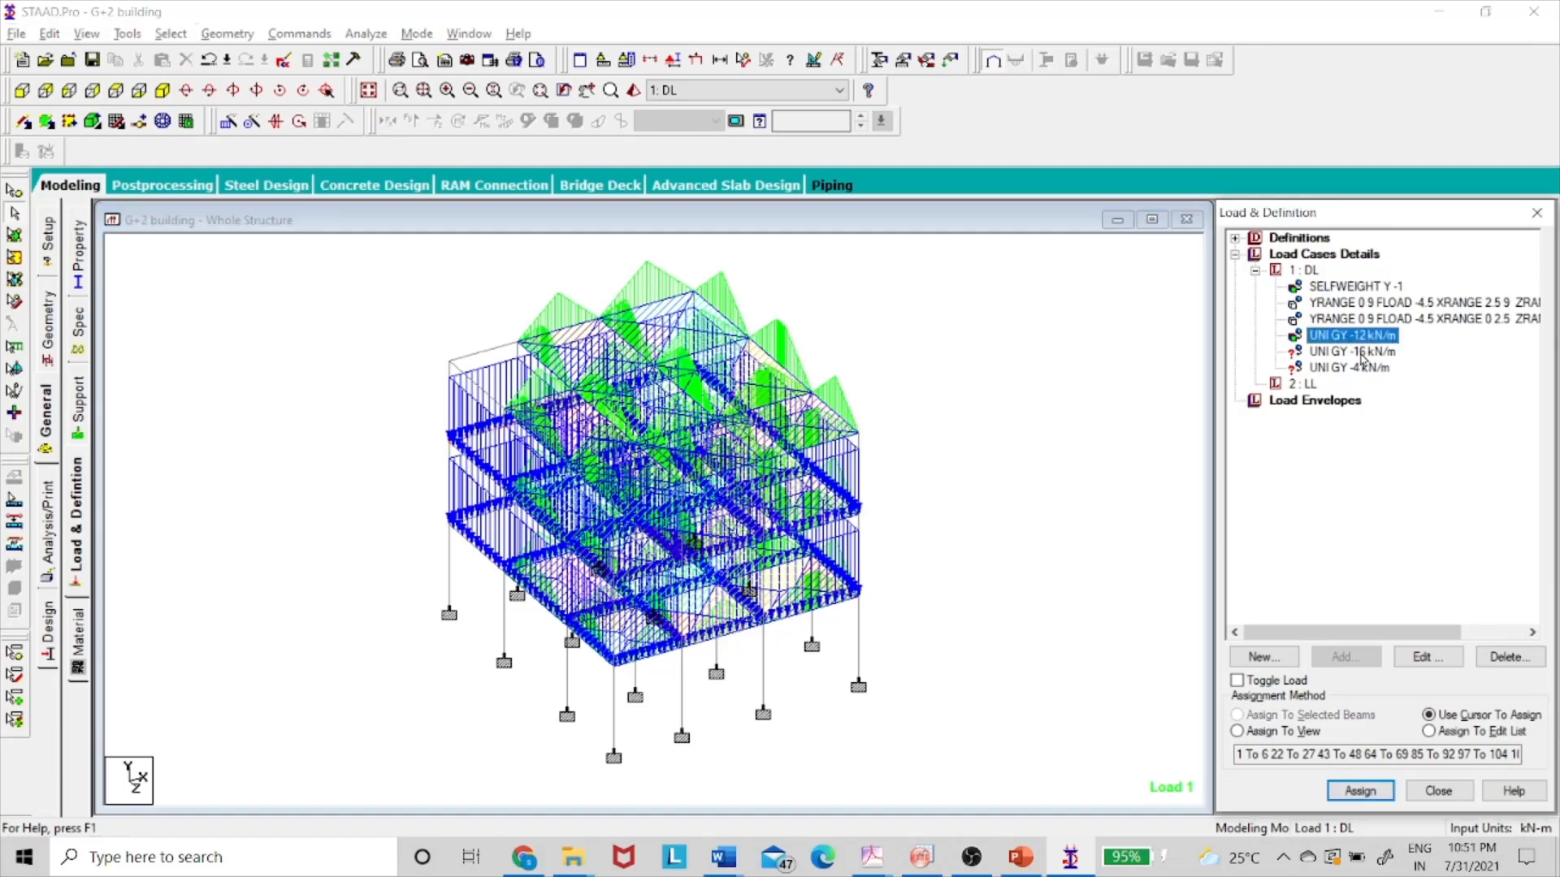
pyautogui.click(1261, 682)
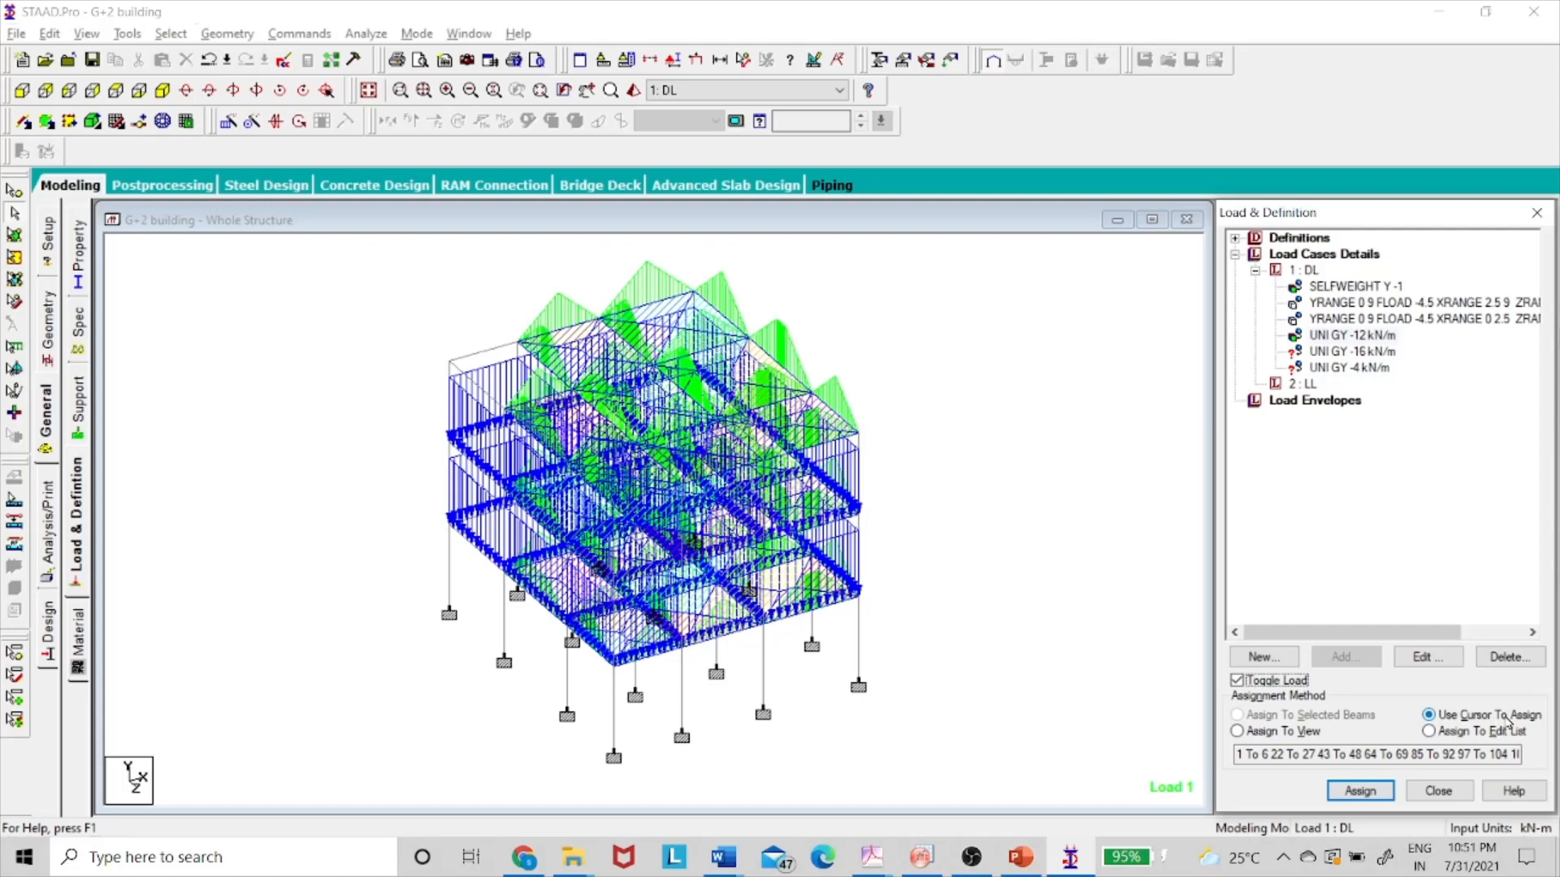
pyautogui.click(1360, 790)
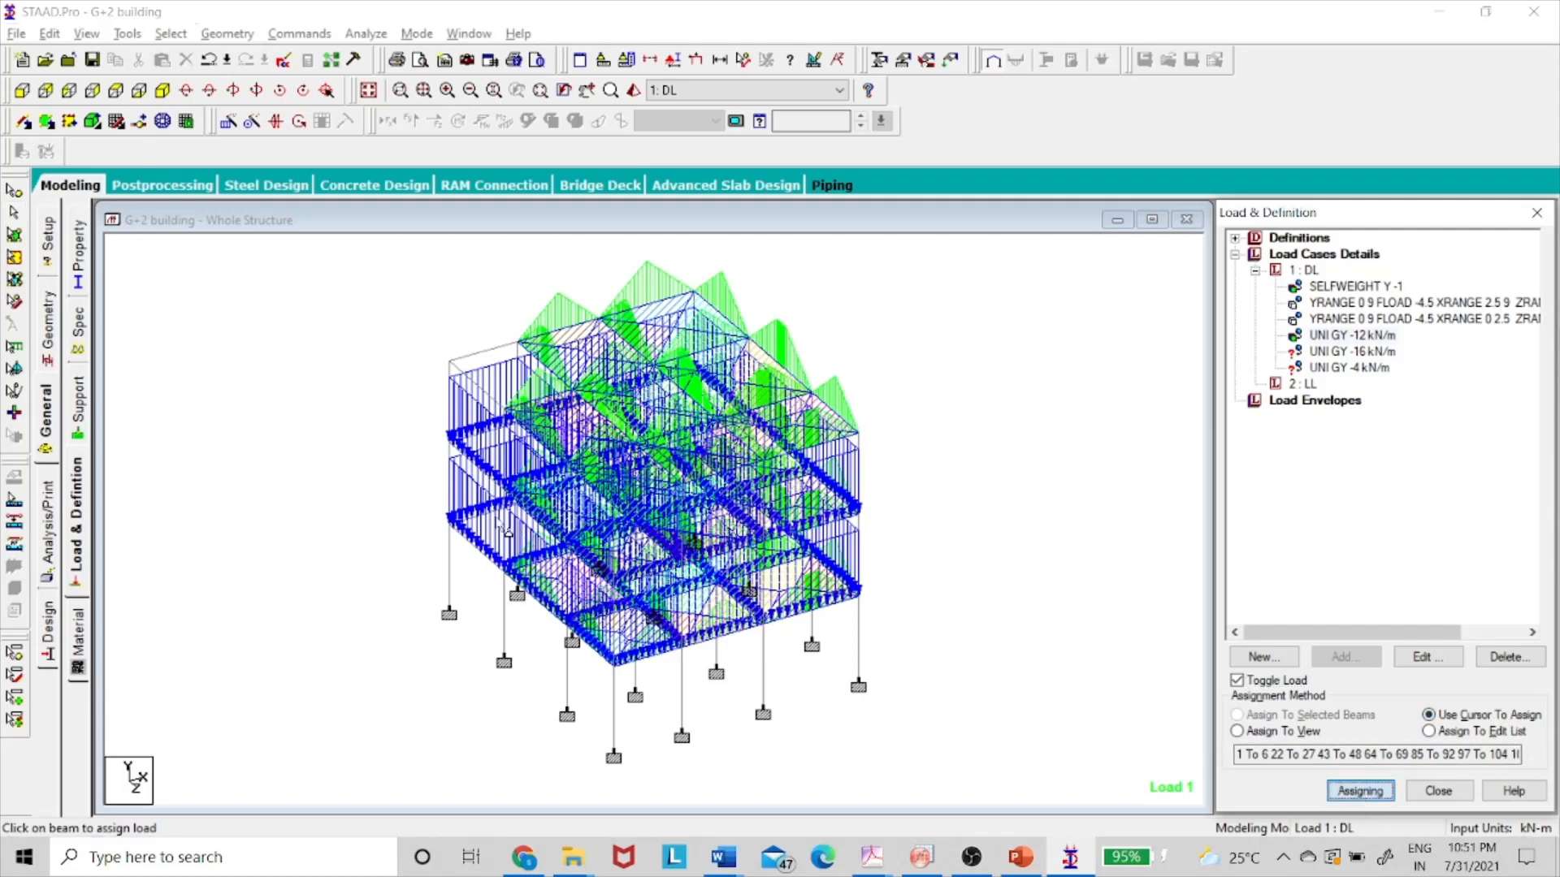
pyautogui.click(484, 525)
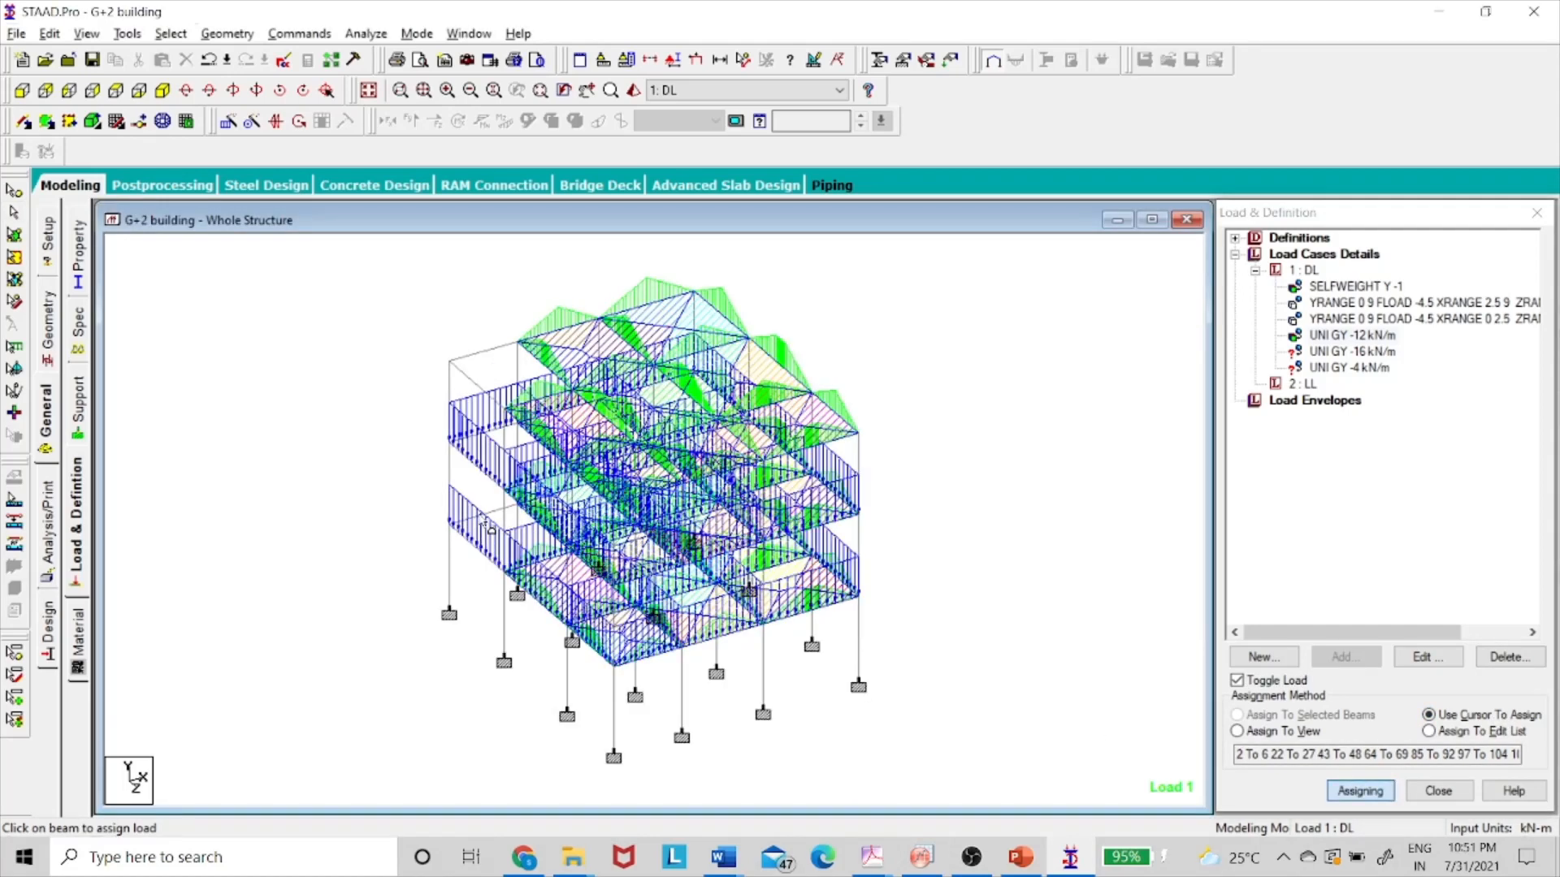
pyautogui.click(488, 529)
pyautogui.click(479, 442)
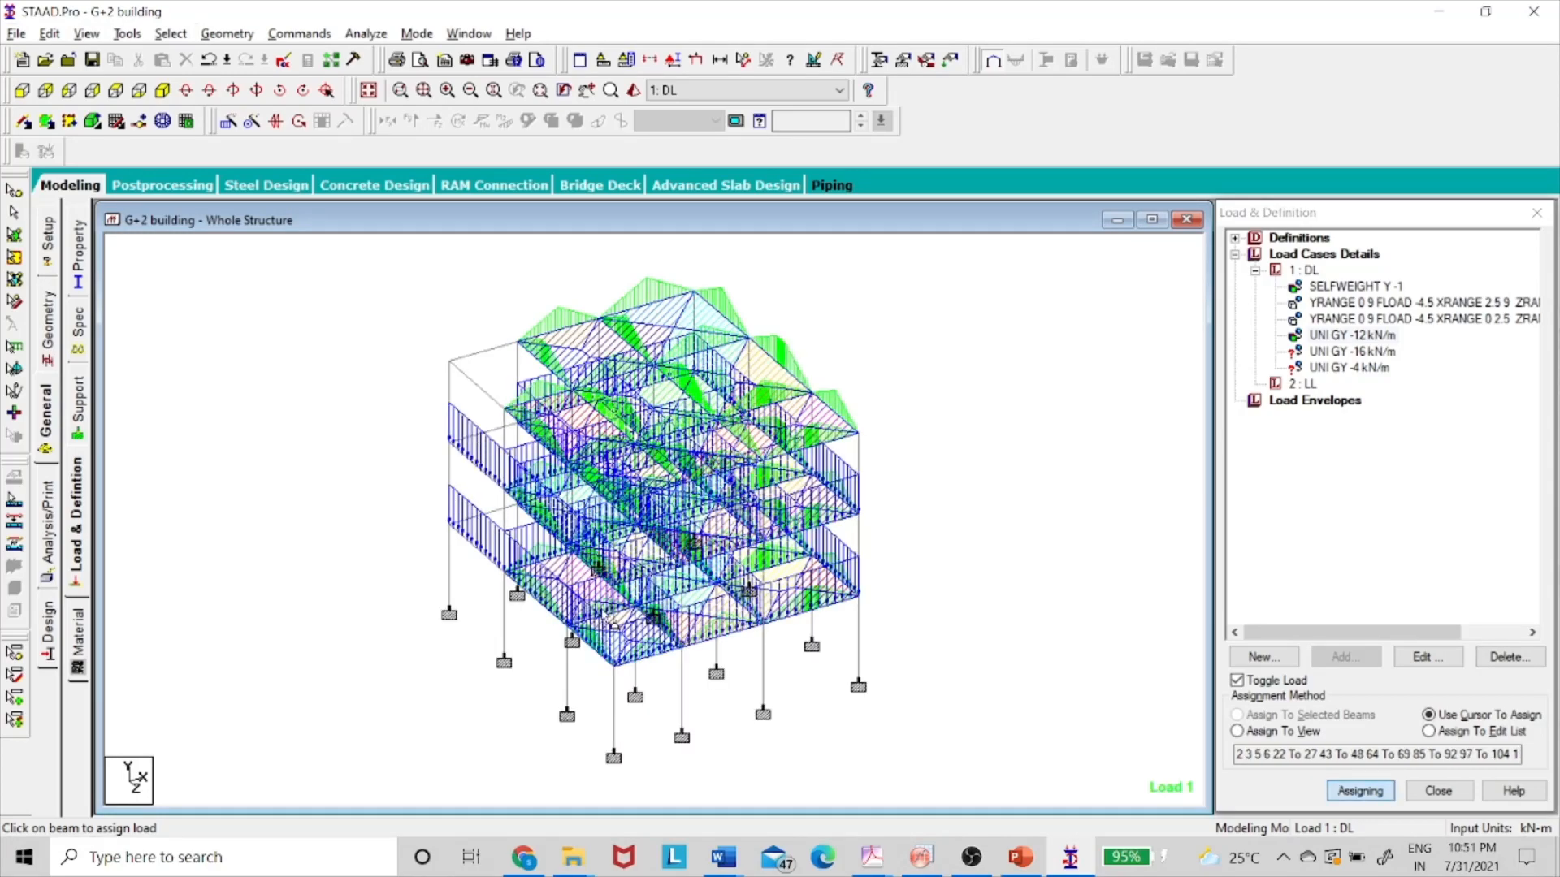
# - Apply the UNI GY -16 kN/m load to beams 1 and 4
pyautogui.click(1353, 352)
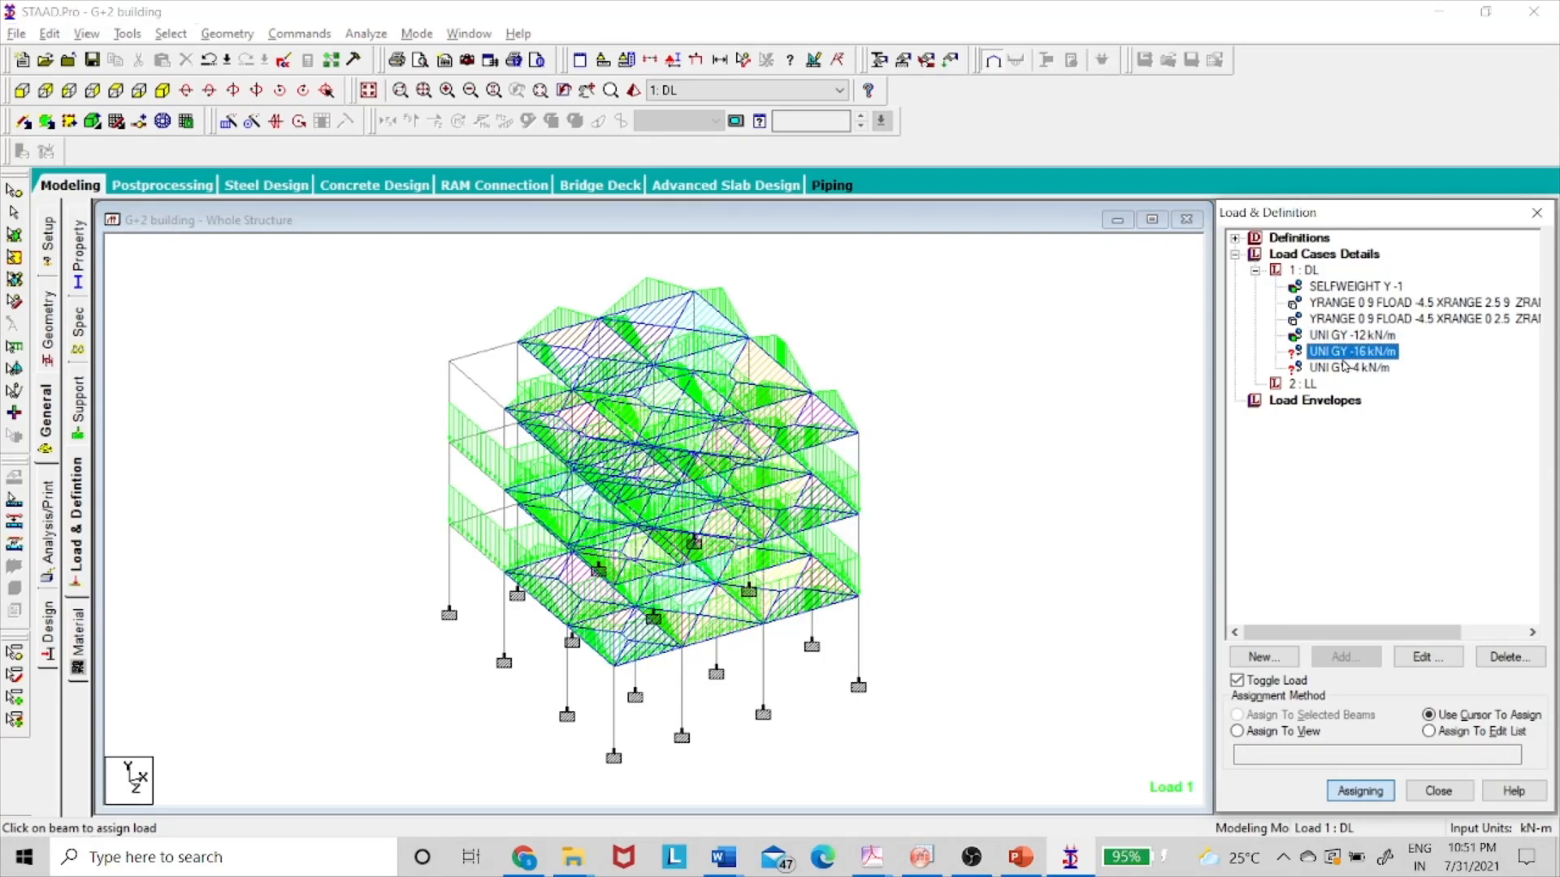
pyautogui.click(497, 479)
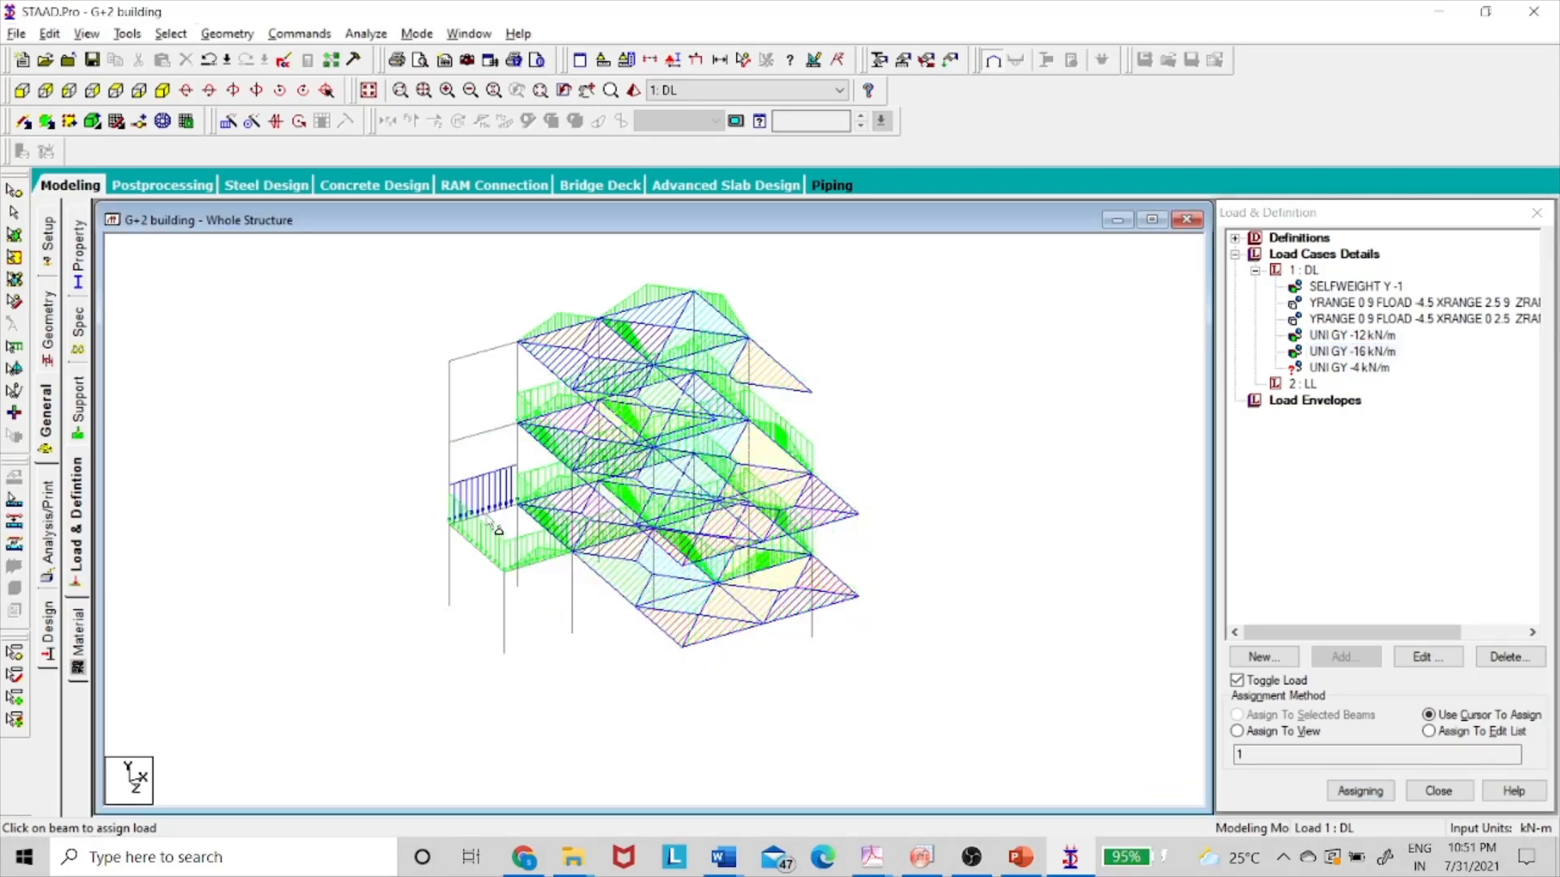
pyautogui.click(484, 440)
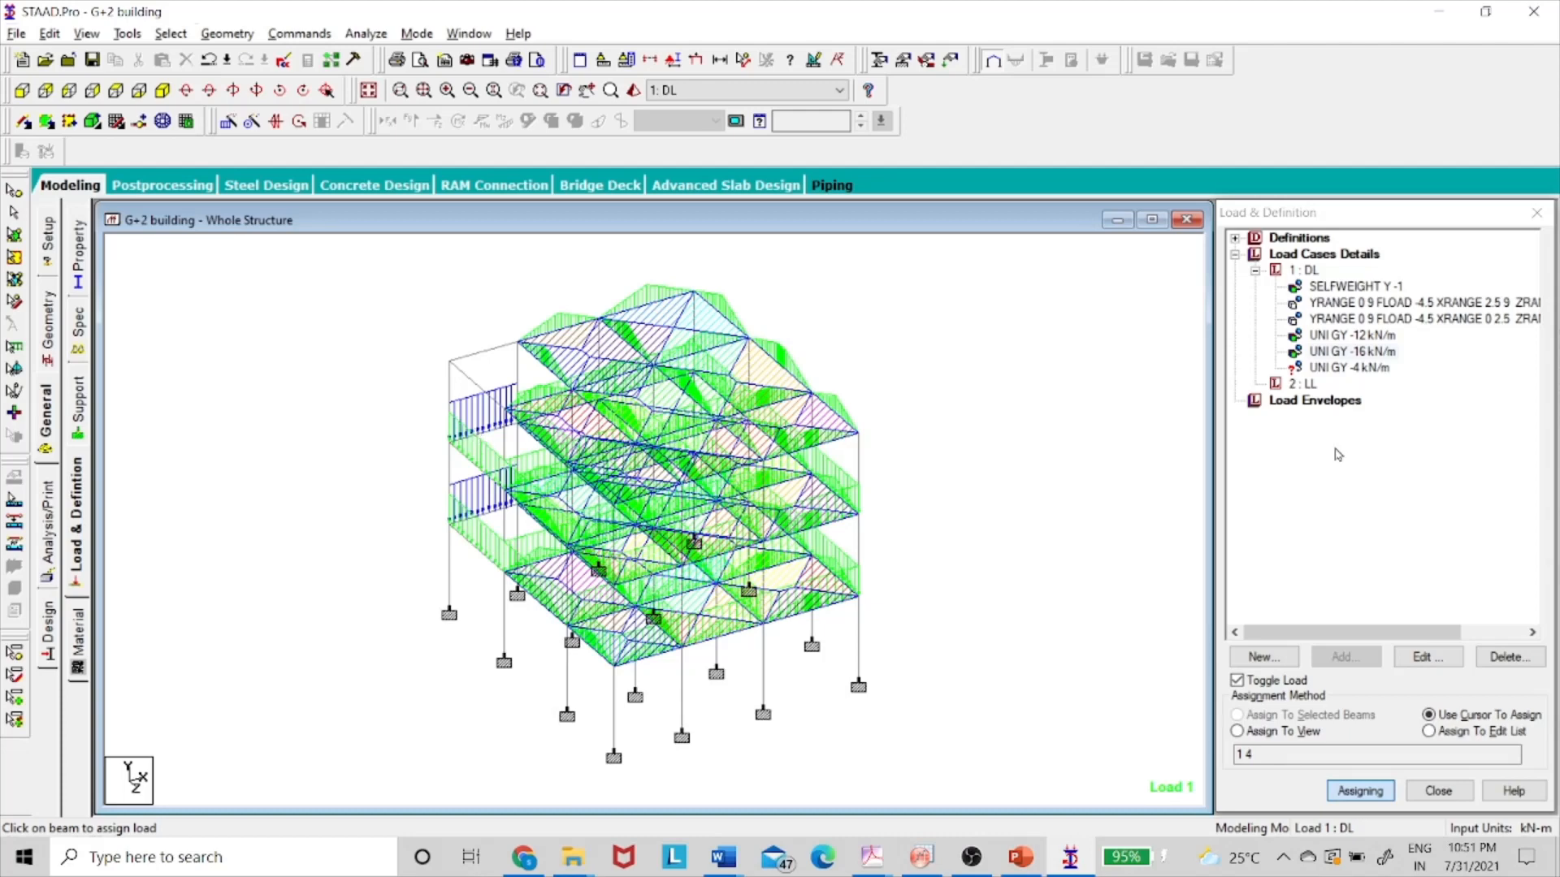
# - Choose the UNI GY -4 kN/m load and window-select the top-floor beams in front view
pyautogui.click(1358, 368)
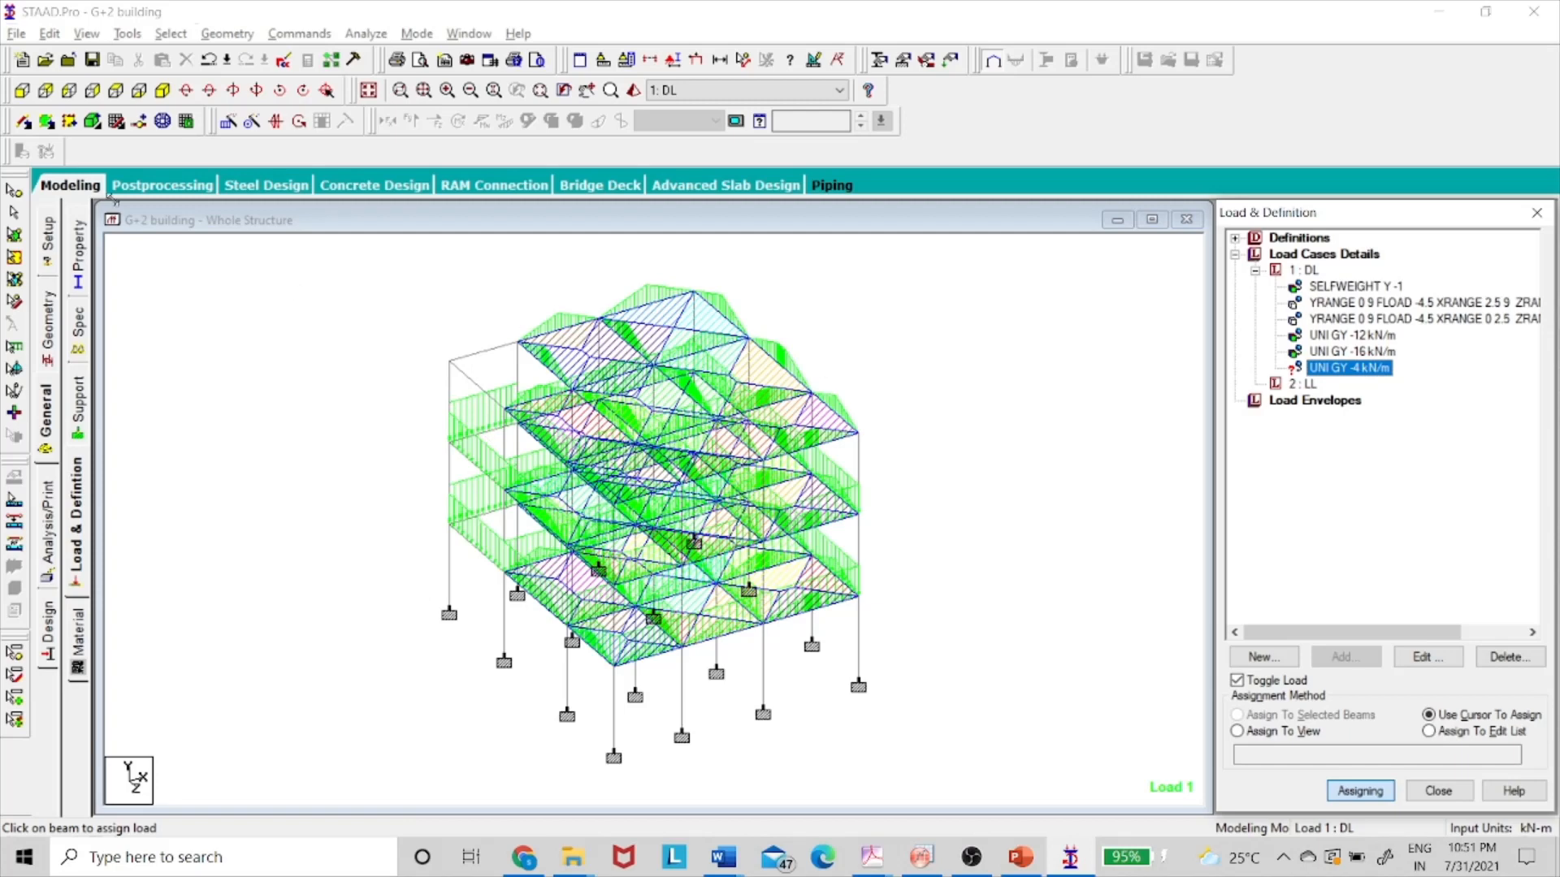
pyautogui.click(45, 90)
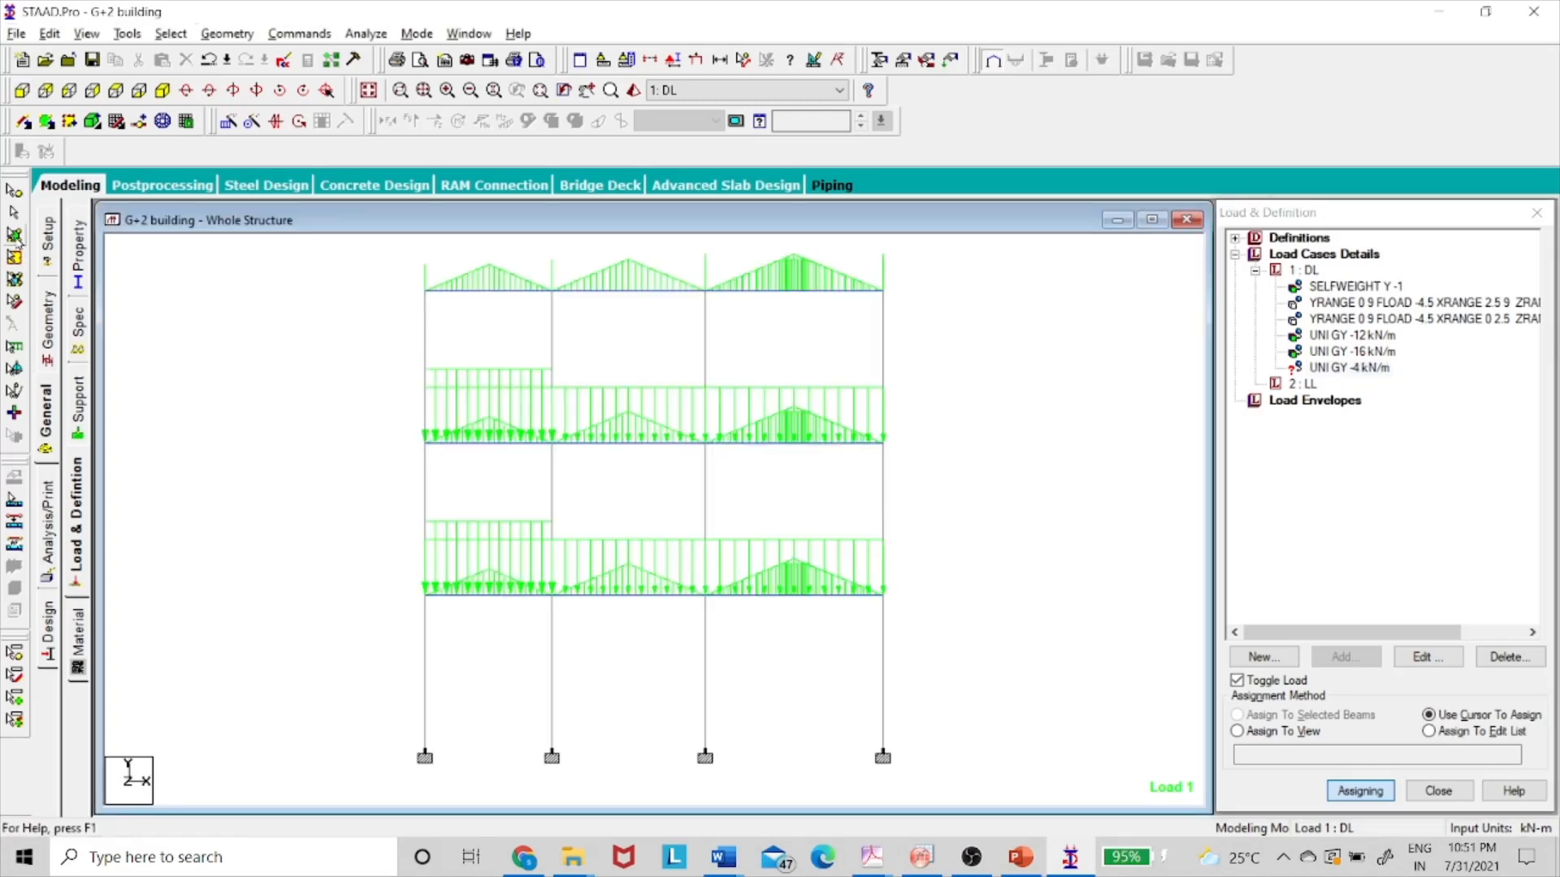
pyautogui.click(15, 213)
pyautogui.moveTo(394, 280); pyautogui.dragTo(983, 343)
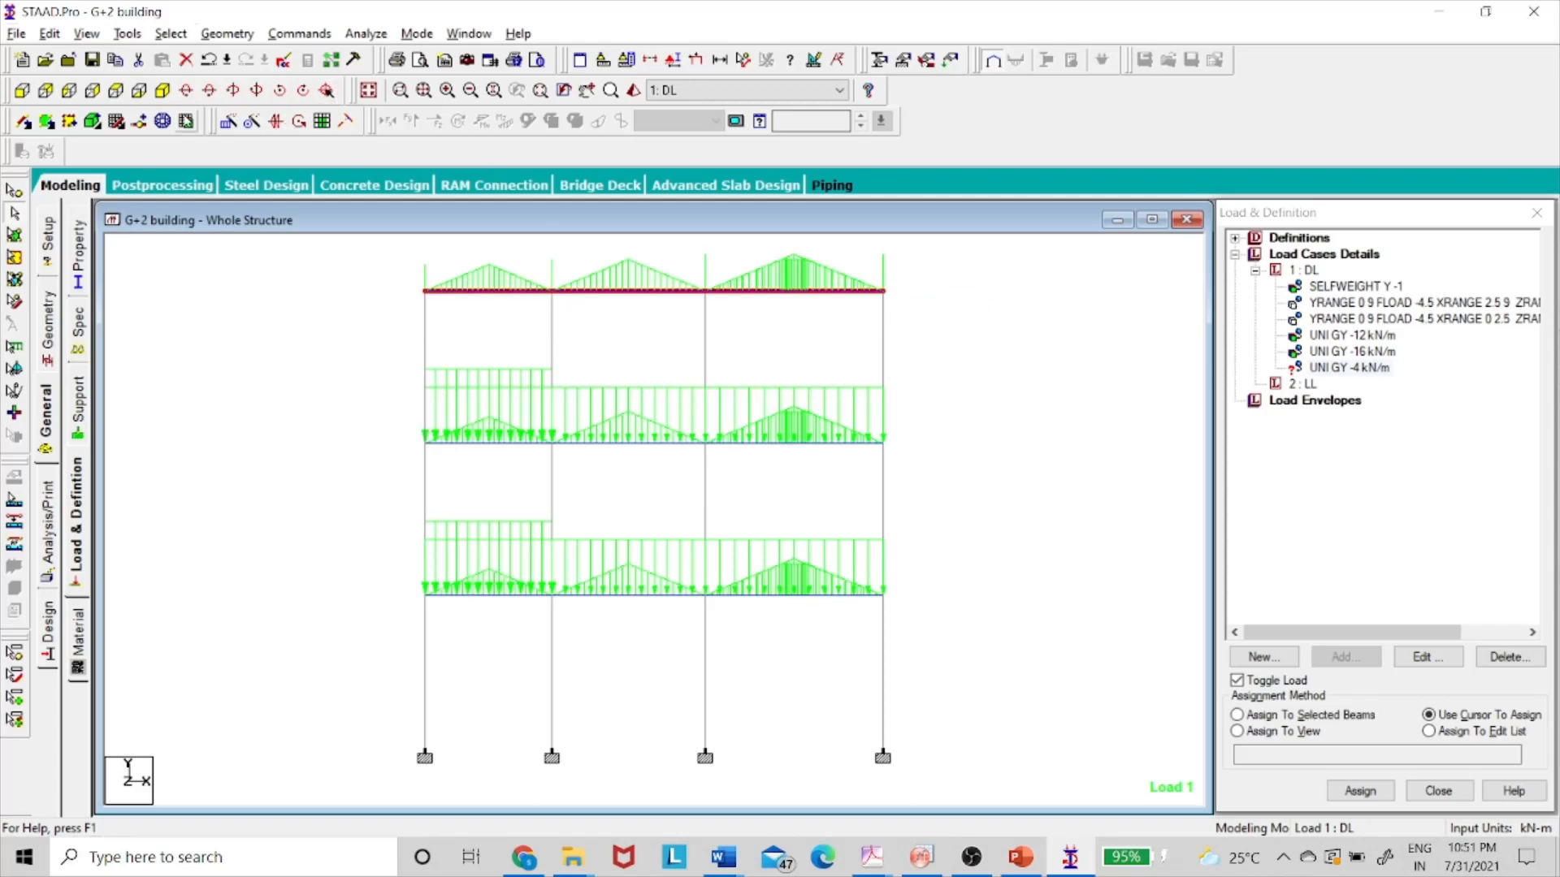
pyautogui.click(161, 91)
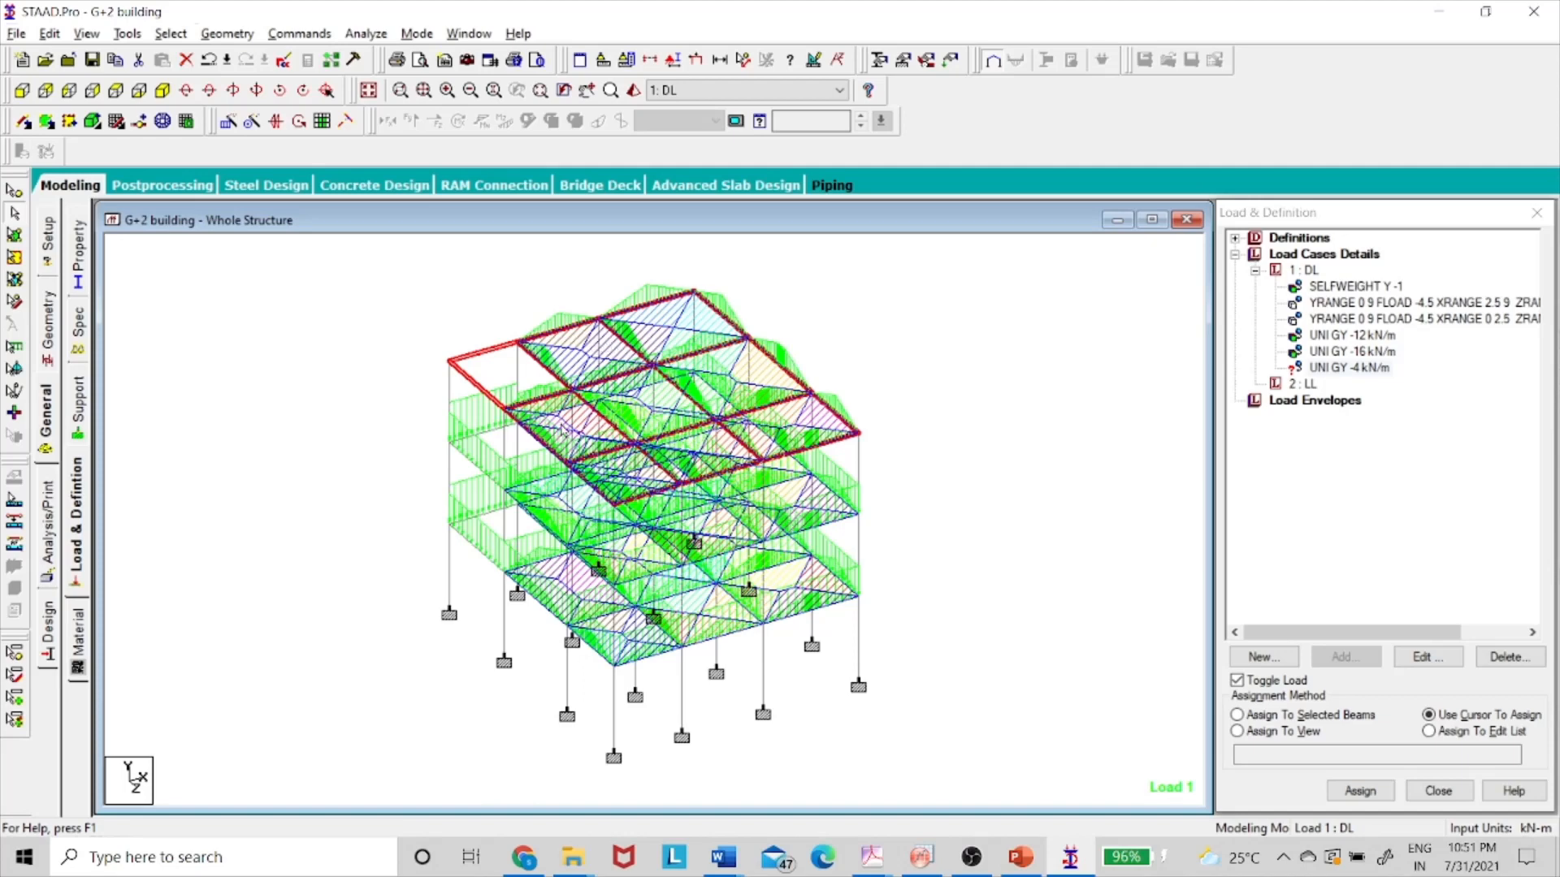
# - Open a view of only the selected roof beams and select the edge beams bordering the open panel, including beam 94
pyautogui.rightClick(1006, 415)
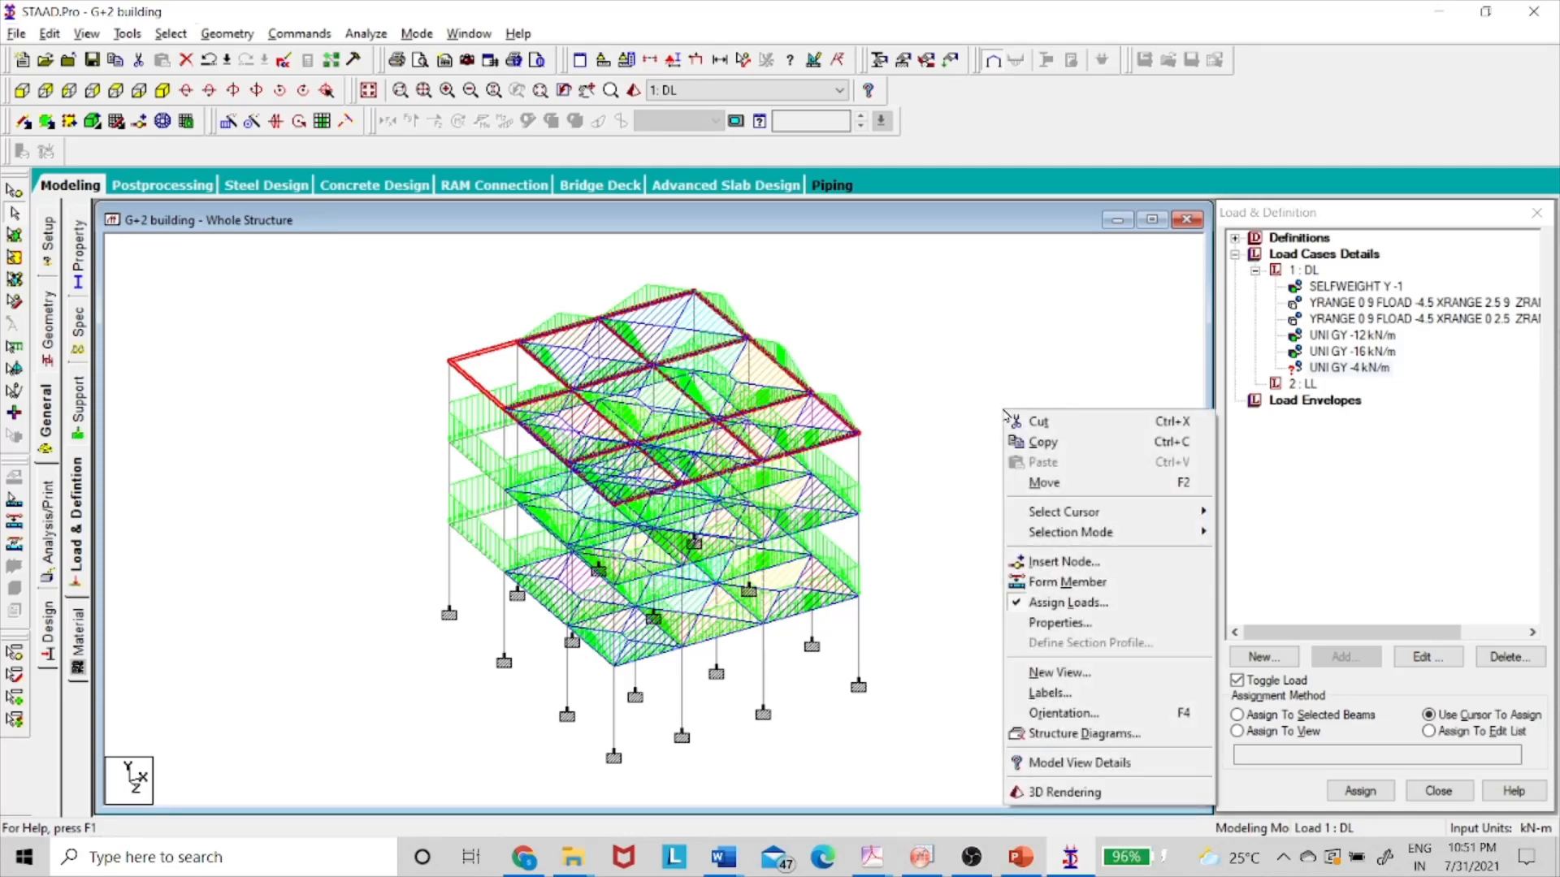
pyautogui.click(1070, 674)
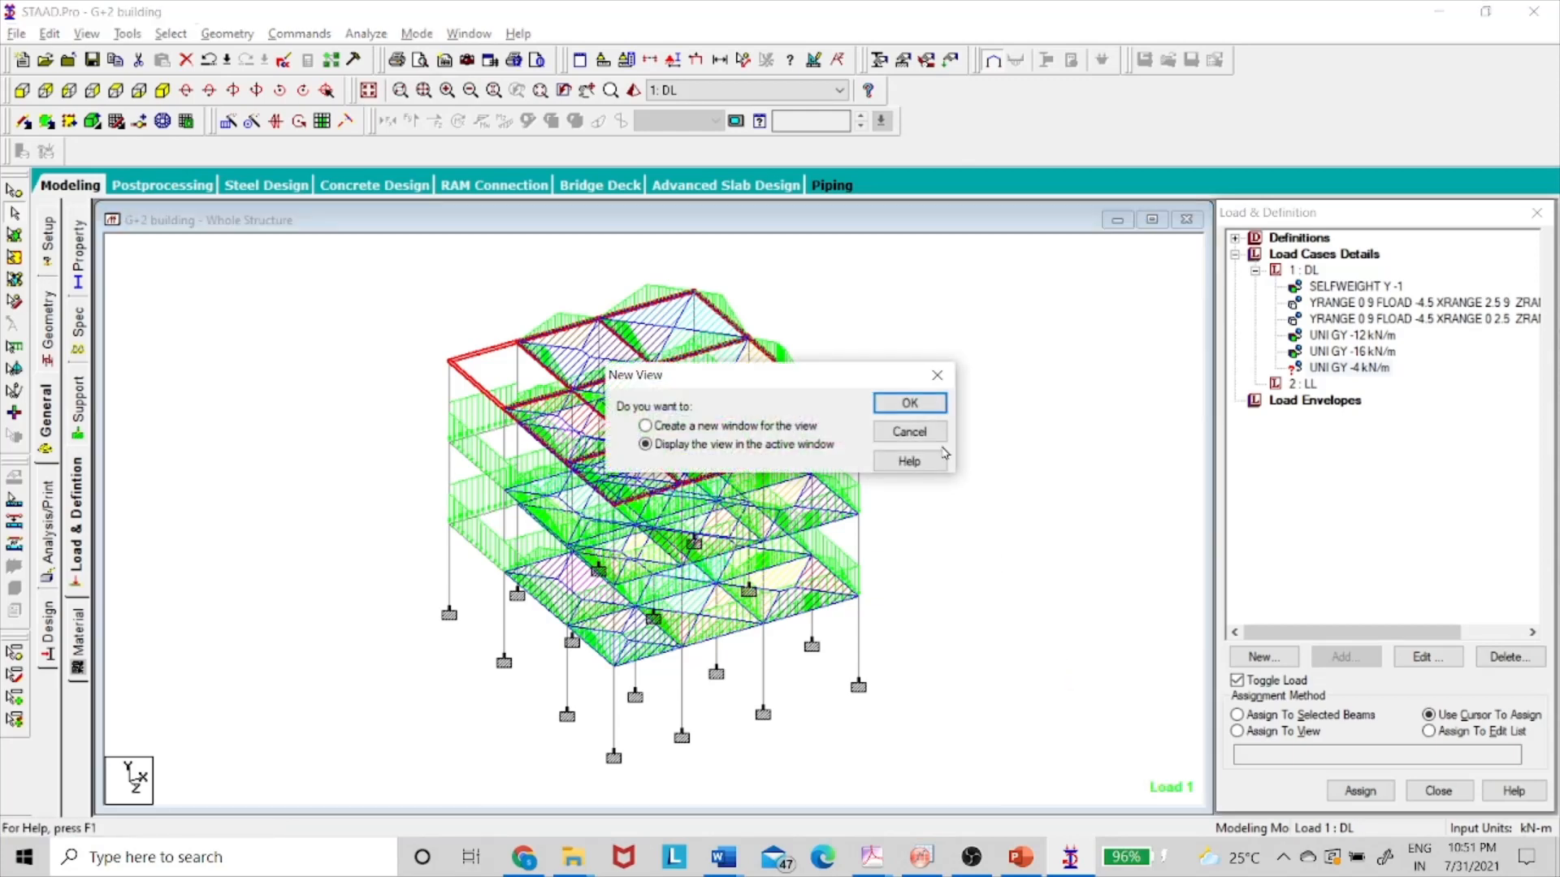
pyautogui.click(907, 410)
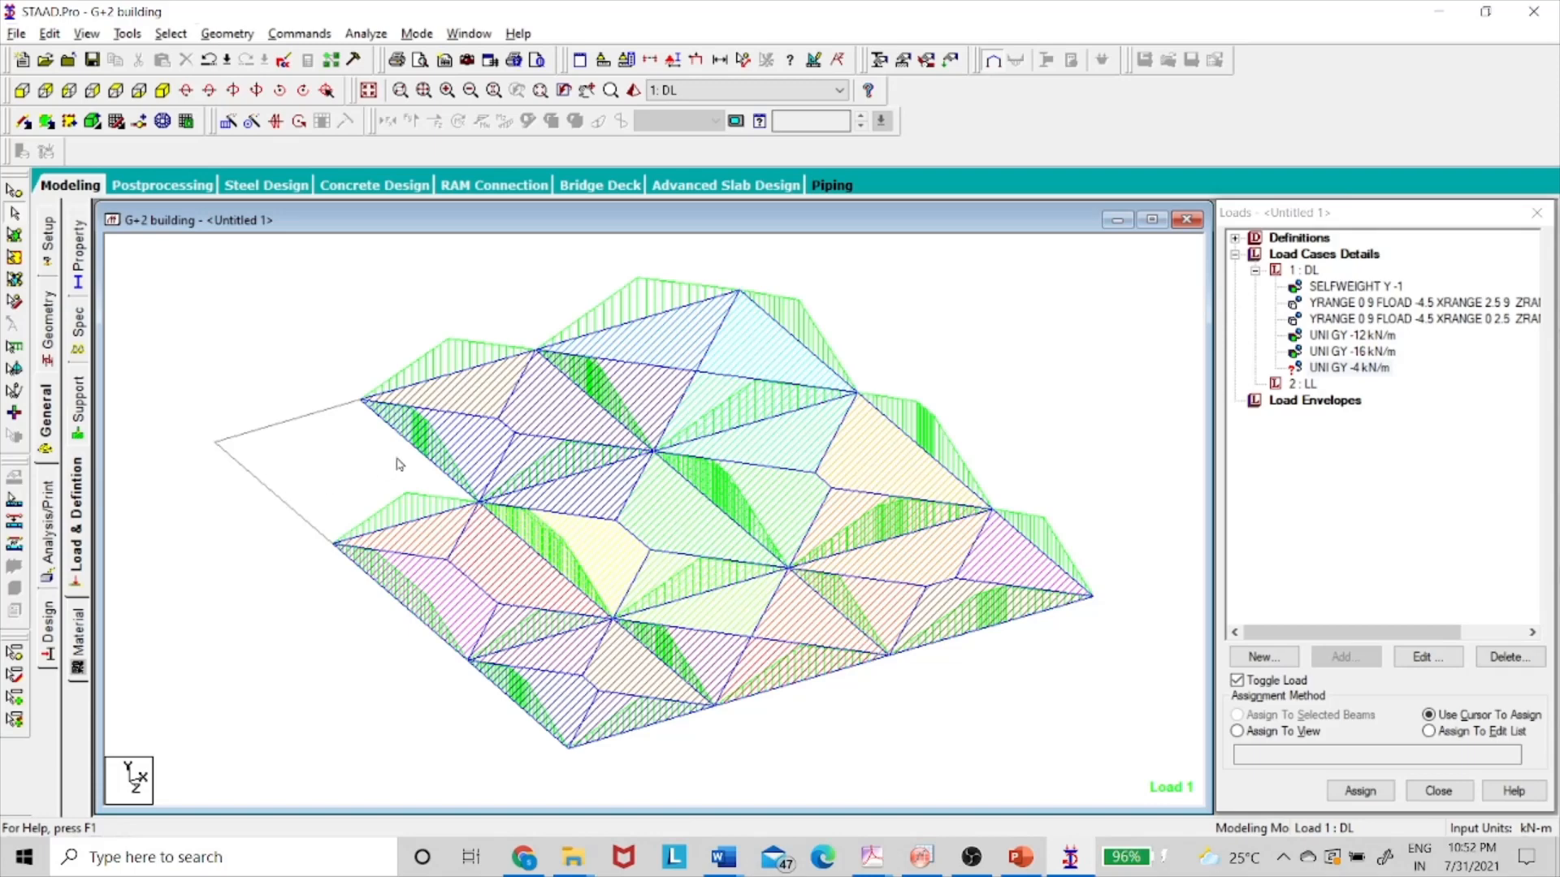
pyautogui.click(302, 518)
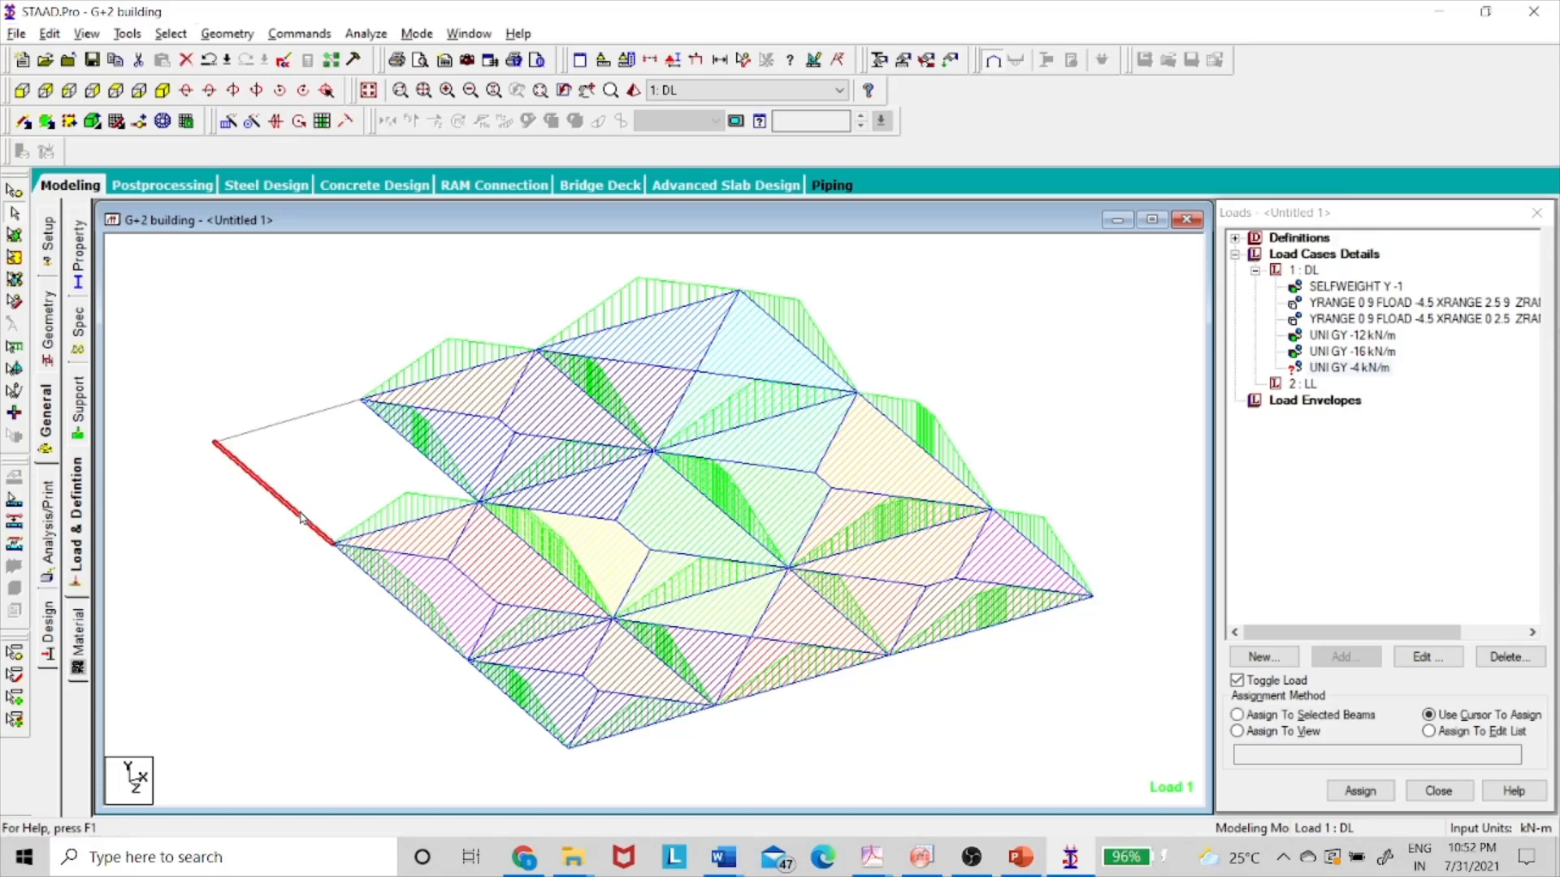
pyautogui.keyDown('ctrl'); pyautogui.click(279, 428); pyautogui.keyUp('ctrl')
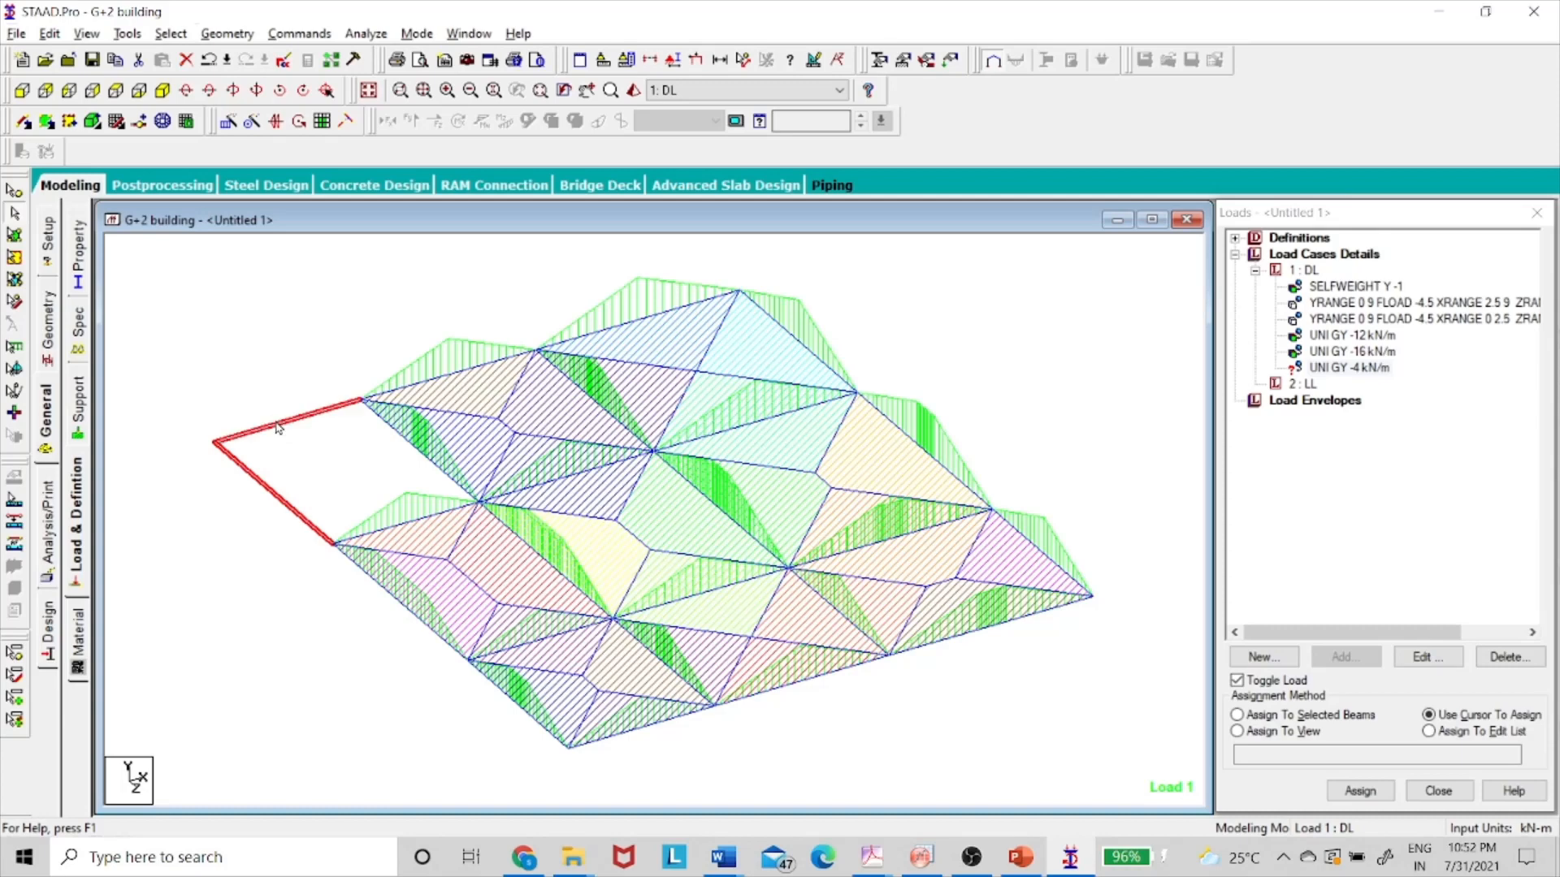
pyautogui.keyDown('ctrl'); pyautogui.click(436, 465); pyautogui.keyUp('ctrl')
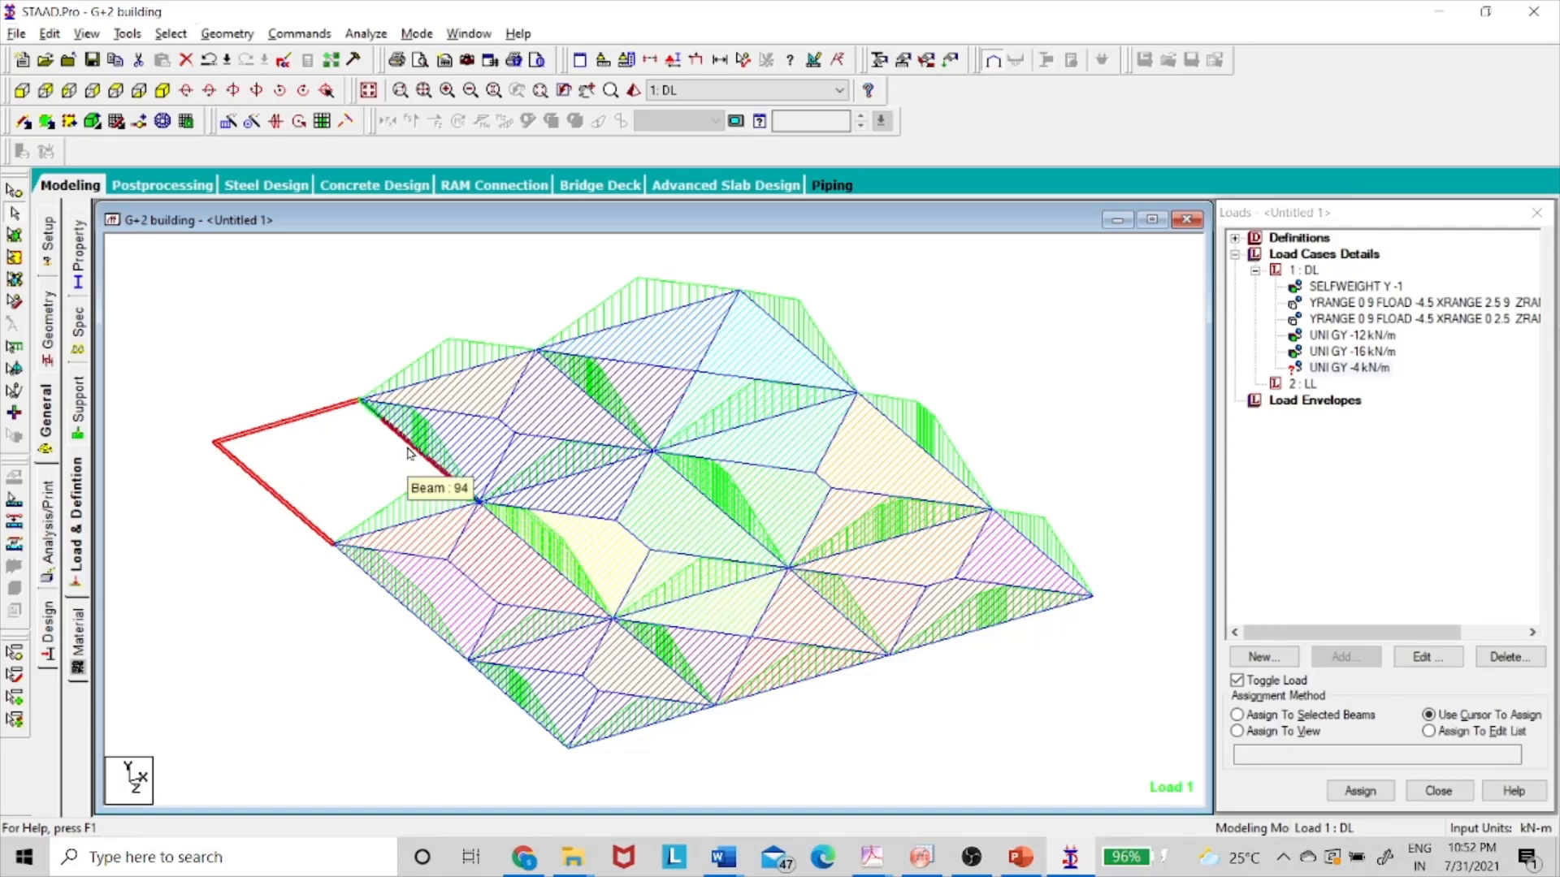
# - Assign the UNI GY -12 kN/m wall load to the four beams around the open panel
pyautogui.click(366, 486)
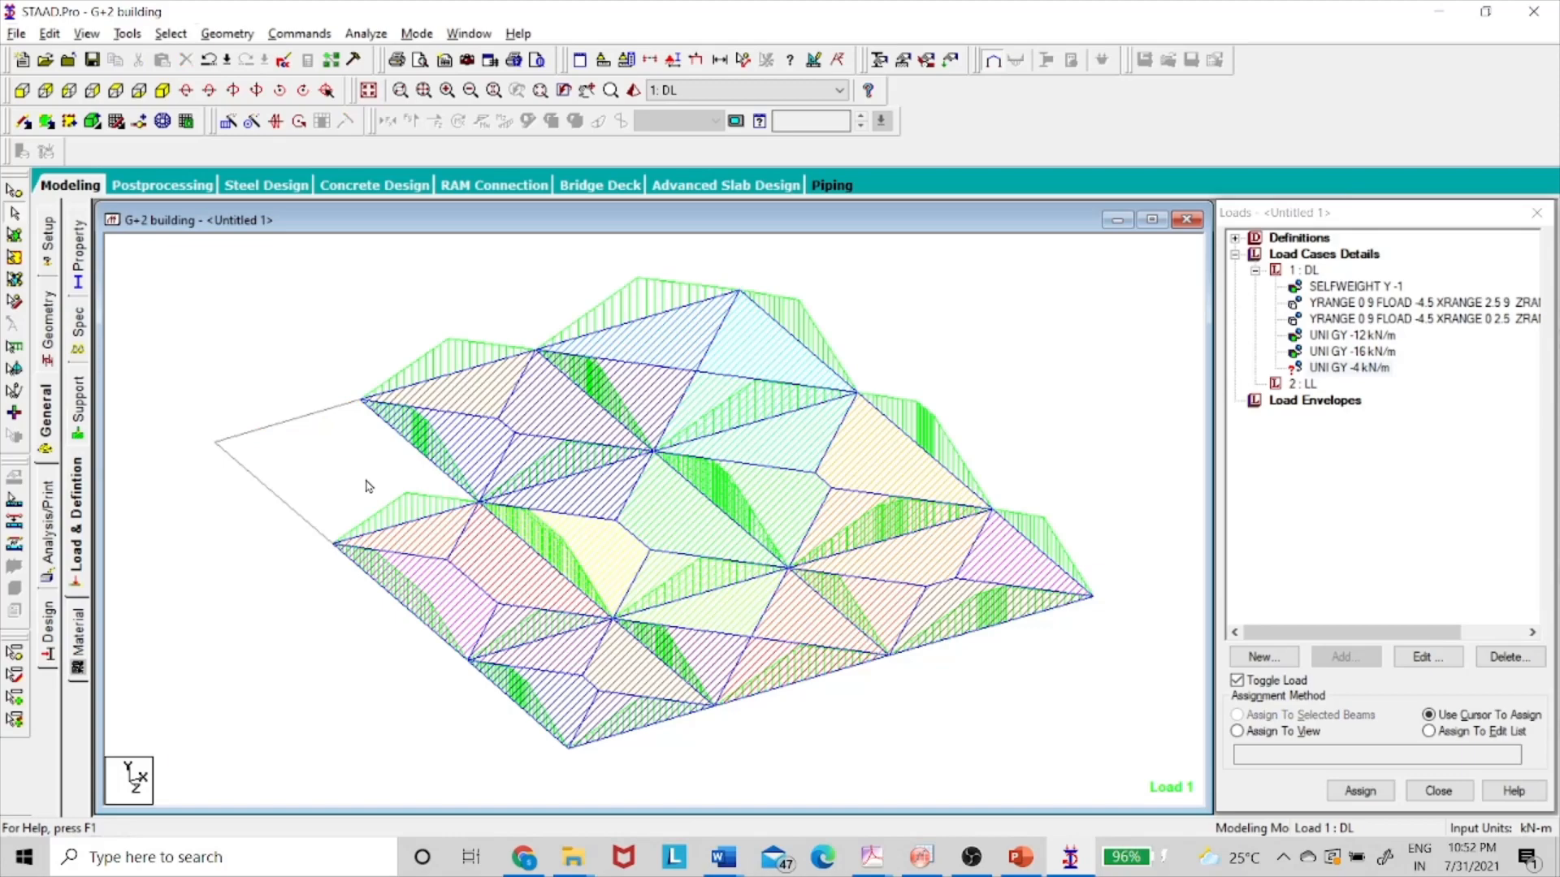
pyautogui.click(1354, 336)
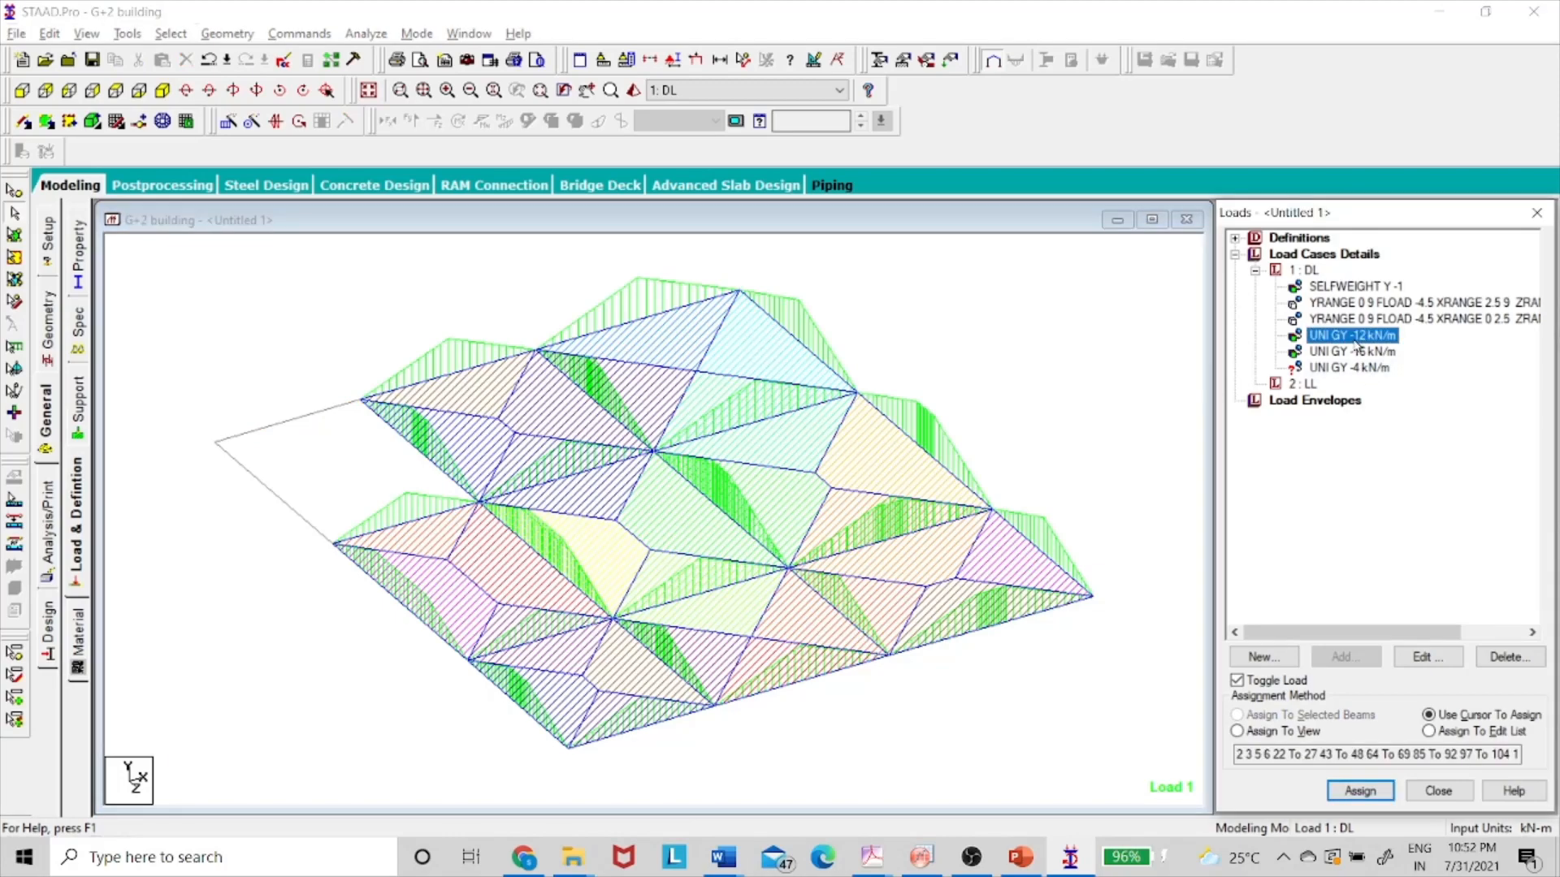
pyautogui.click(290, 508)
pyautogui.click(297, 420)
pyautogui.click(439, 467)
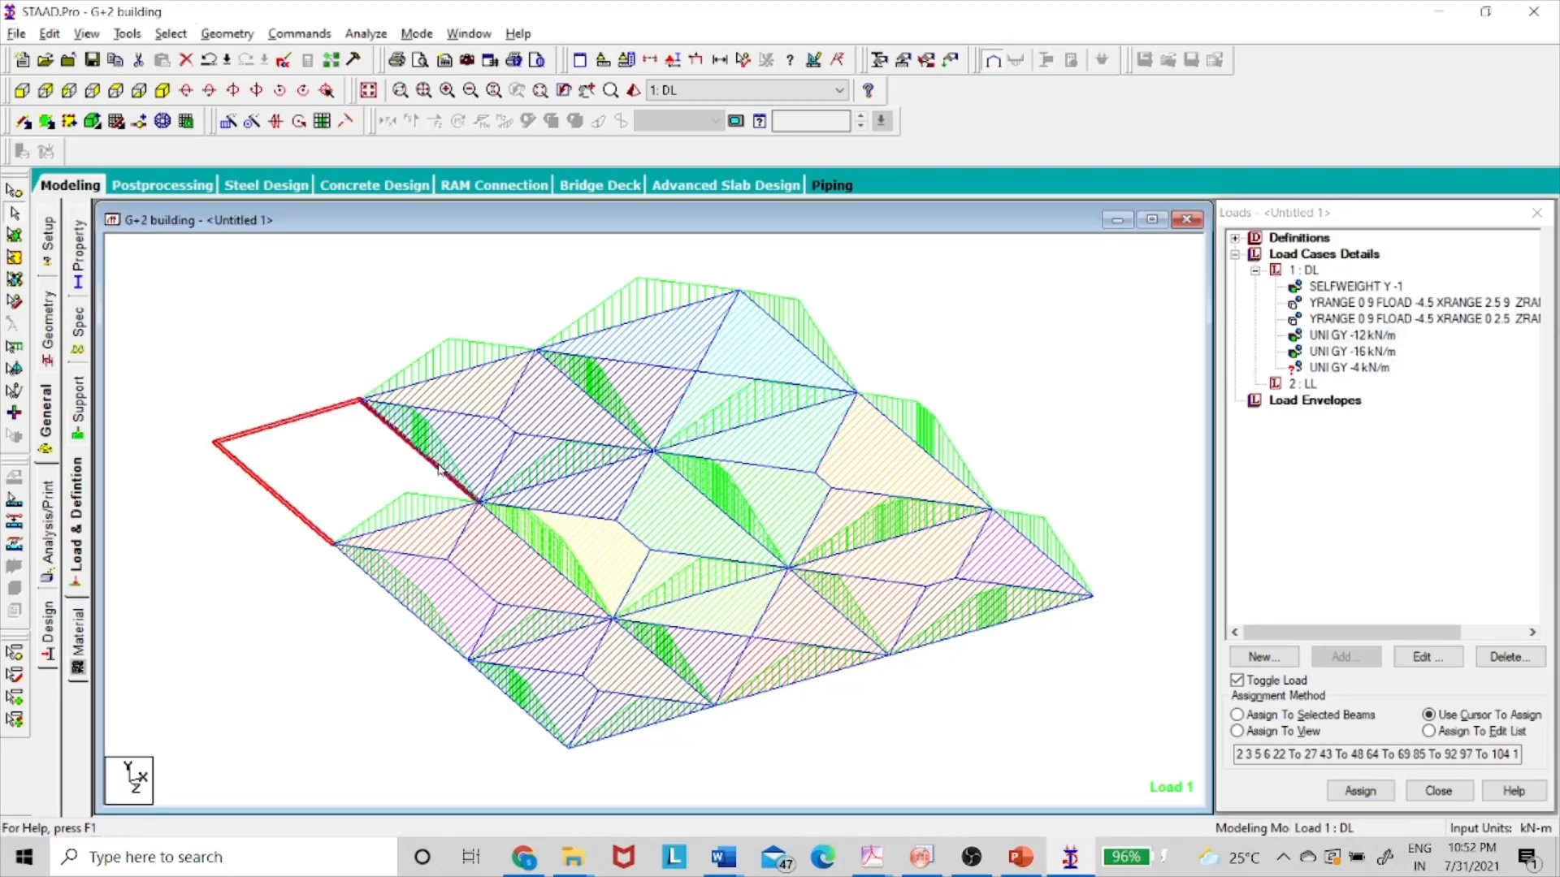
pyautogui.click(409, 526)
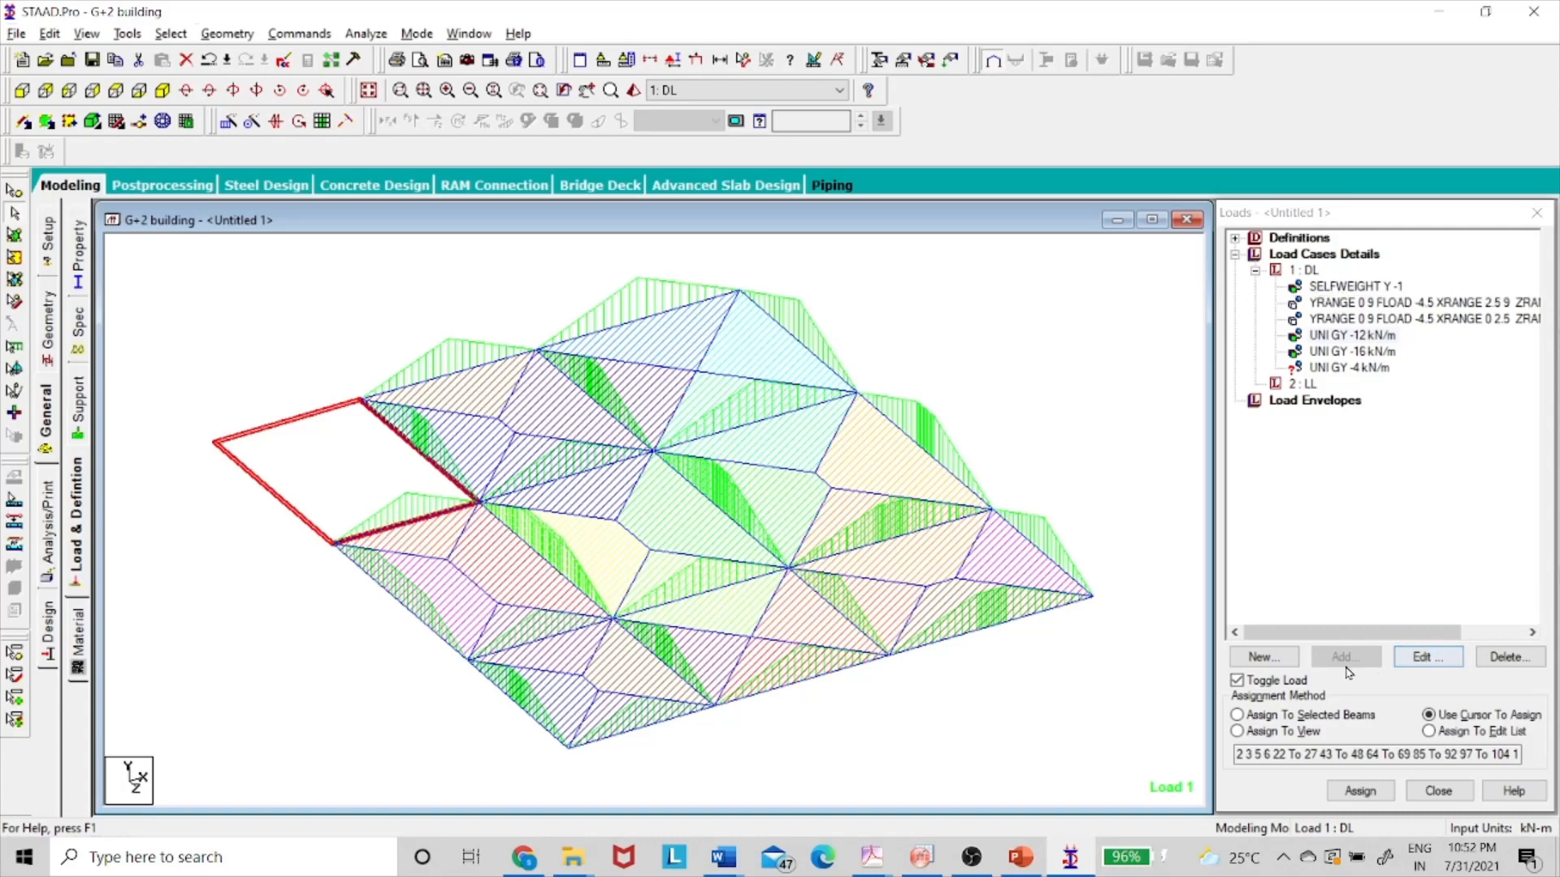
pyautogui.click(1255, 717)
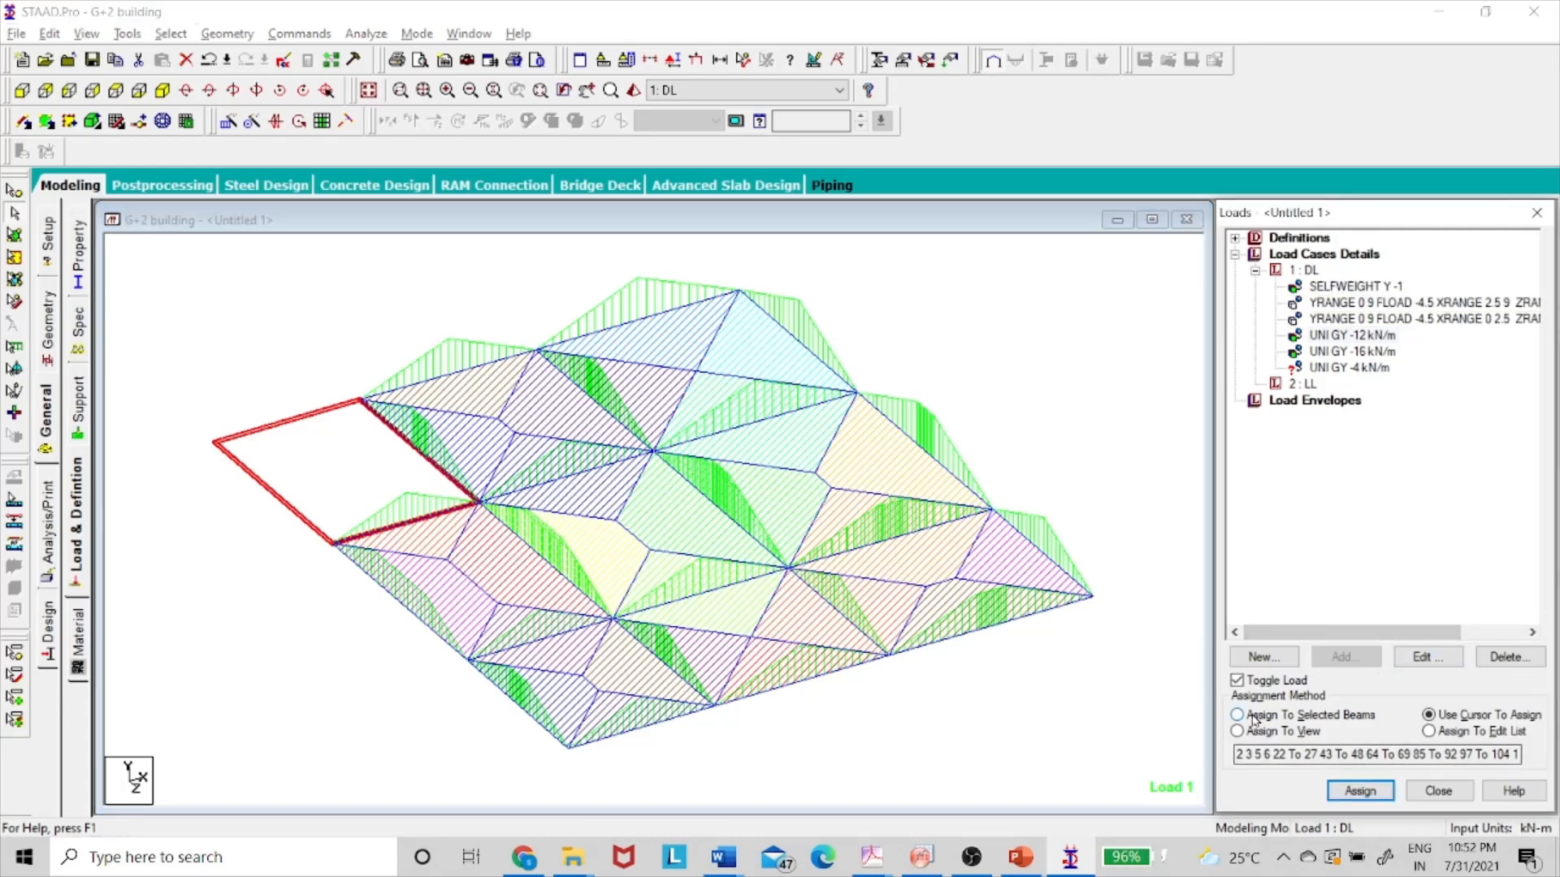
pyautogui.click(1363, 794)
pyautogui.click(1413, 565)
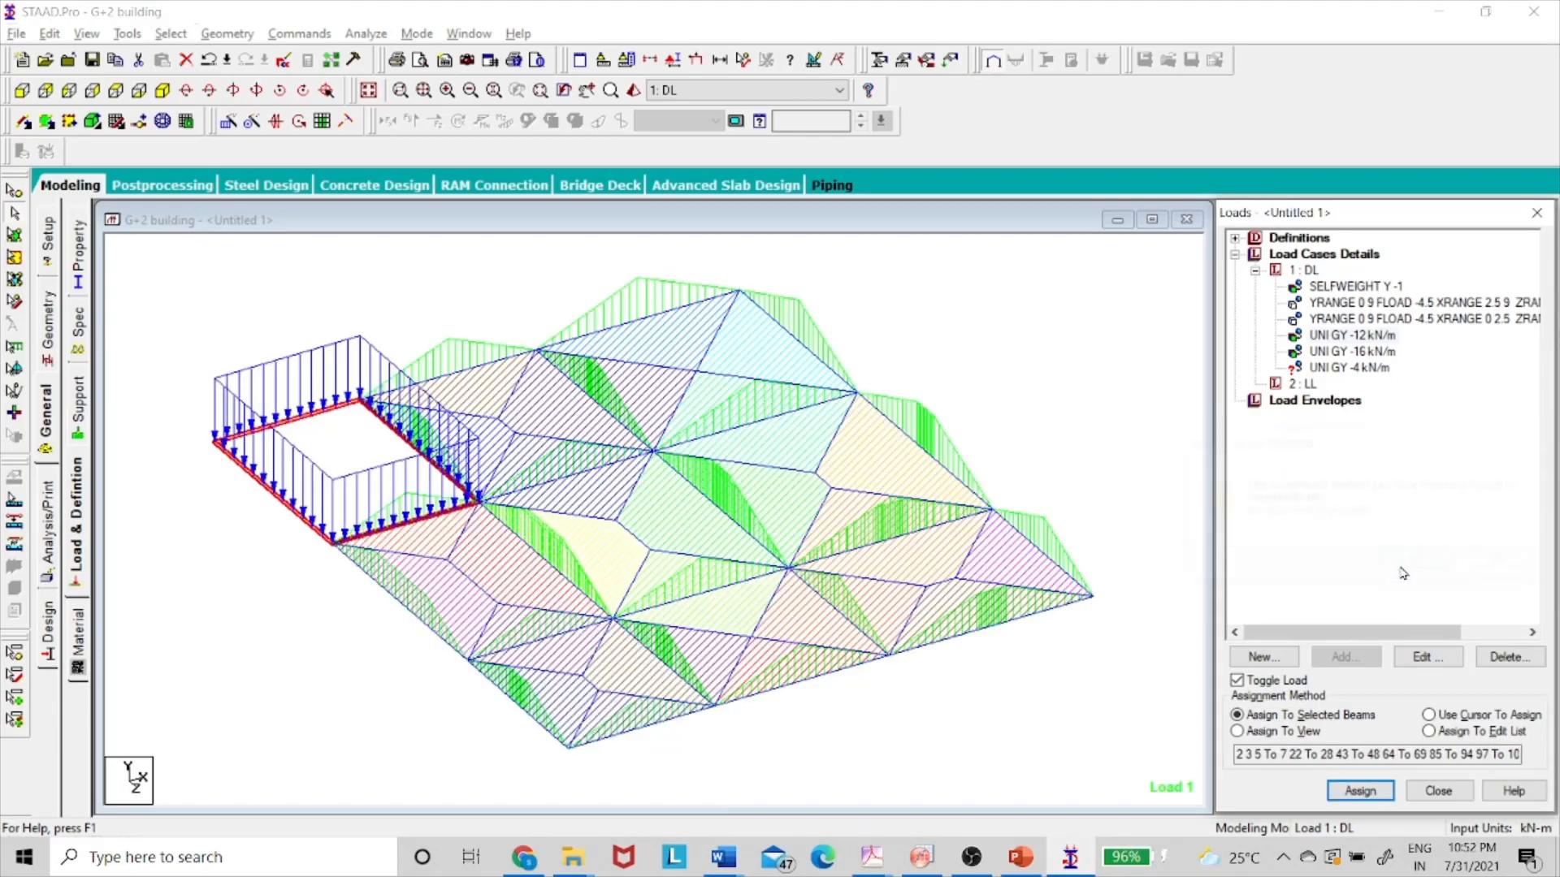
# - Assign the UNI GY -4 kN/m parapet load to roof edge beams 8, 9, 70–72, 96, 105, 108, 117, 120
pyautogui.click(1349, 371)
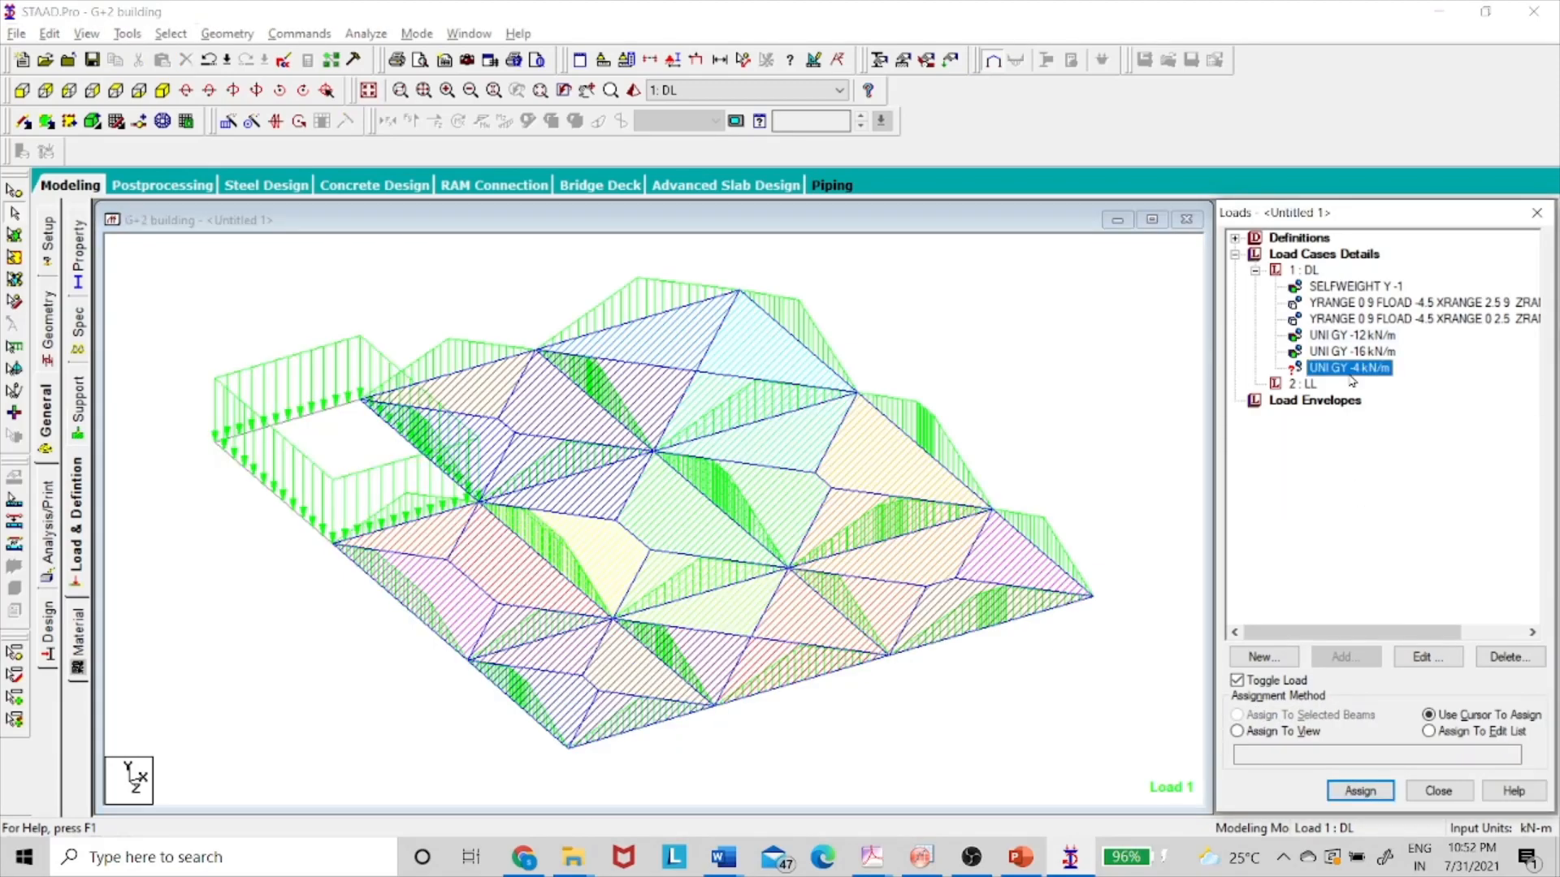
pyautogui.click(501, 369)
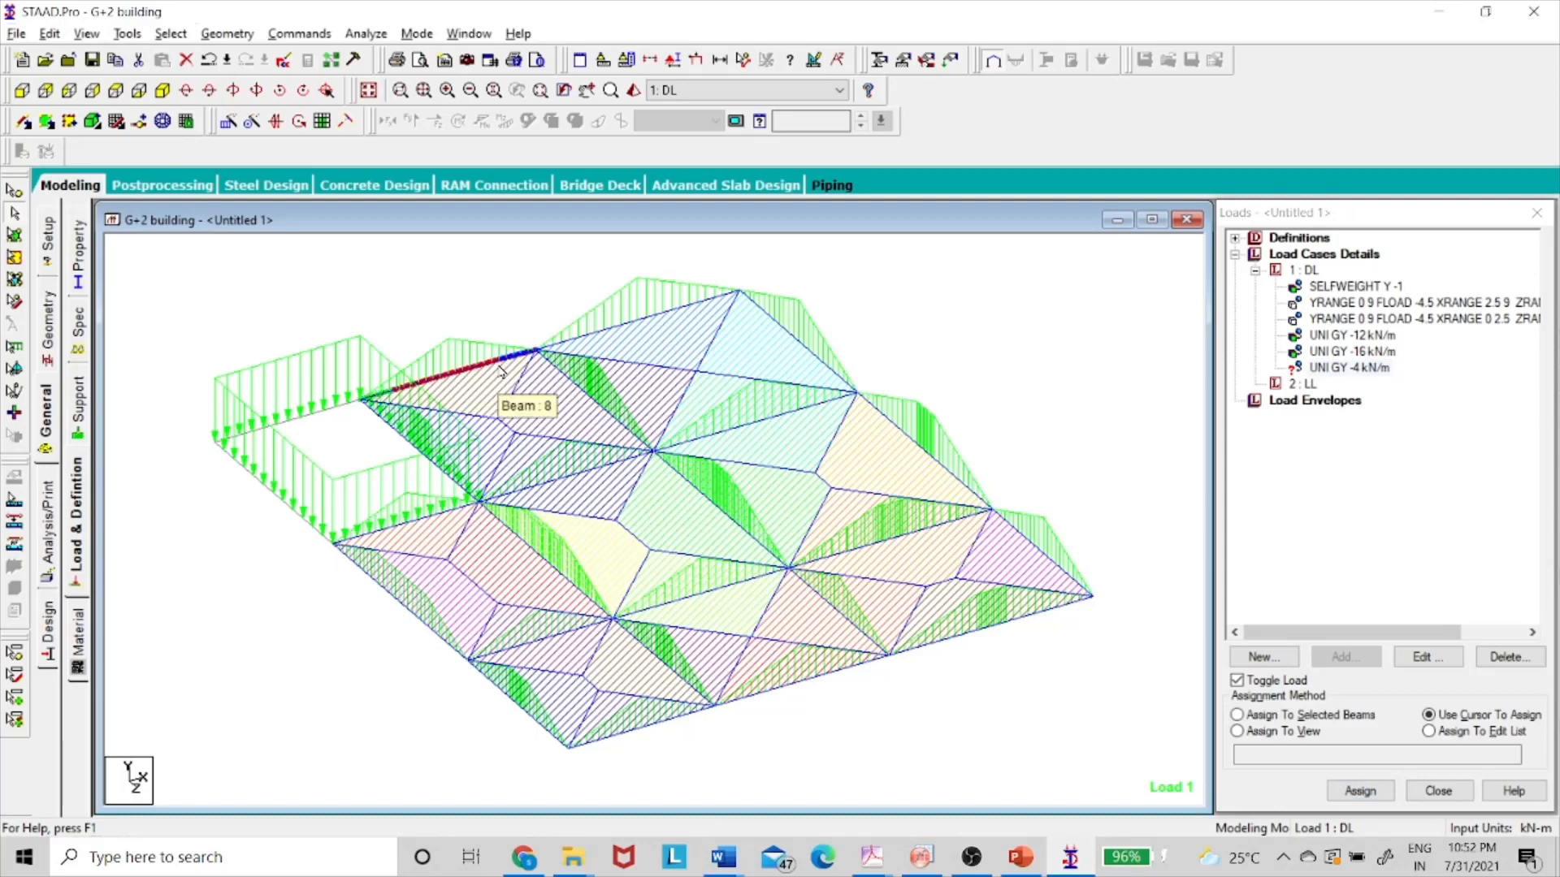
pyautogui.click(591, 339)
pyautogui.click(816, 363)
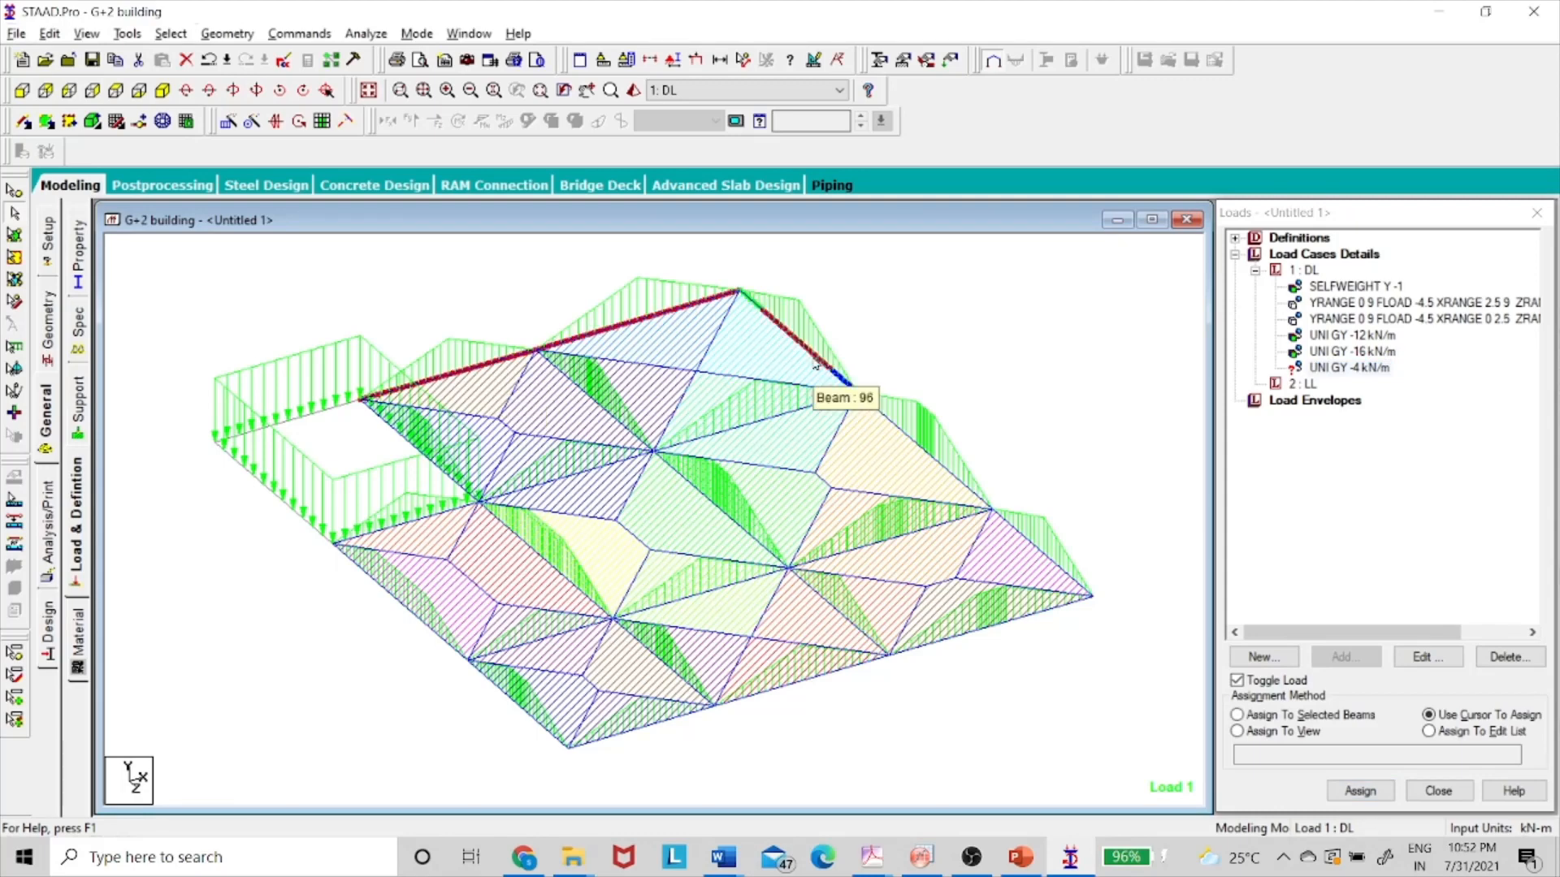
pyautogui.click(924, 445)
pyautogui.click(1044, 553)
pyautogui.click(1030, 631)
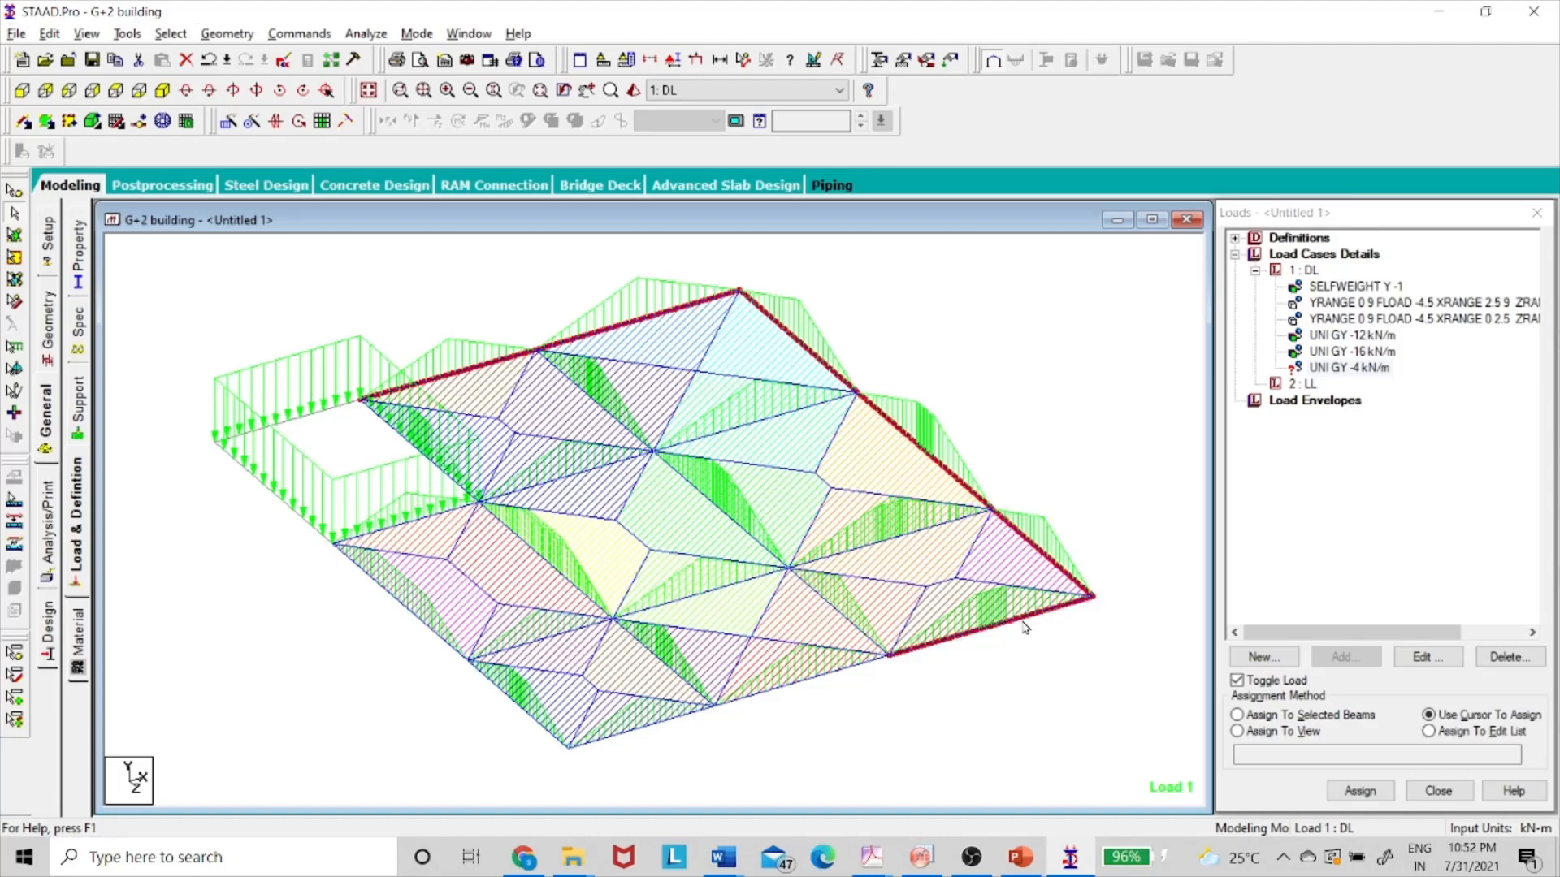
pyautogui.click(817, 678)
pyautogui.click(663, 721)
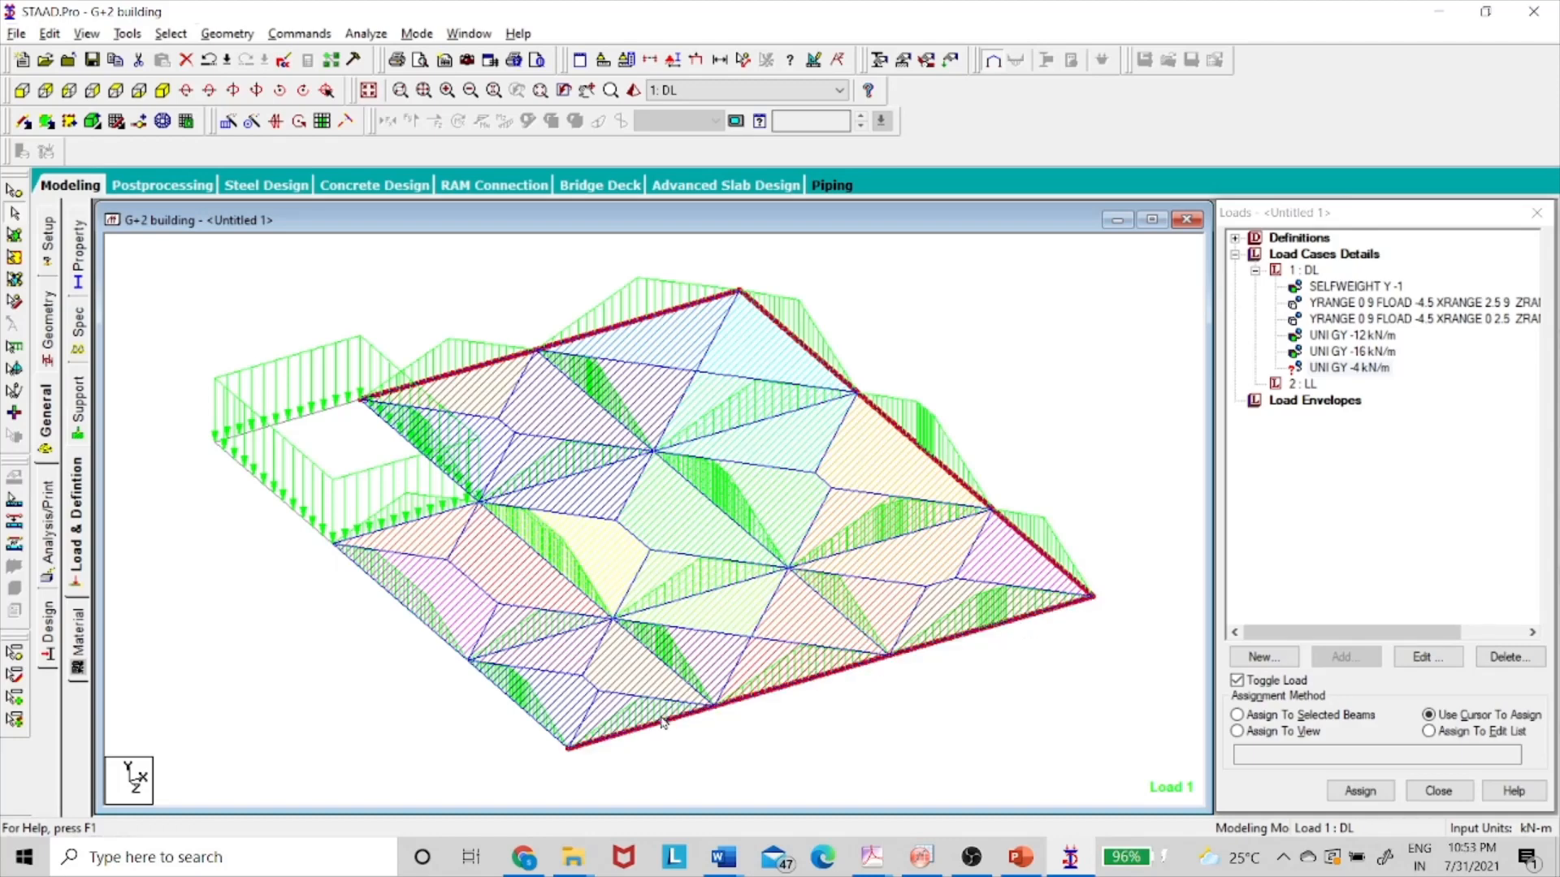
pyautogui.click(551, 723)
pyautogui.click(353, 561)
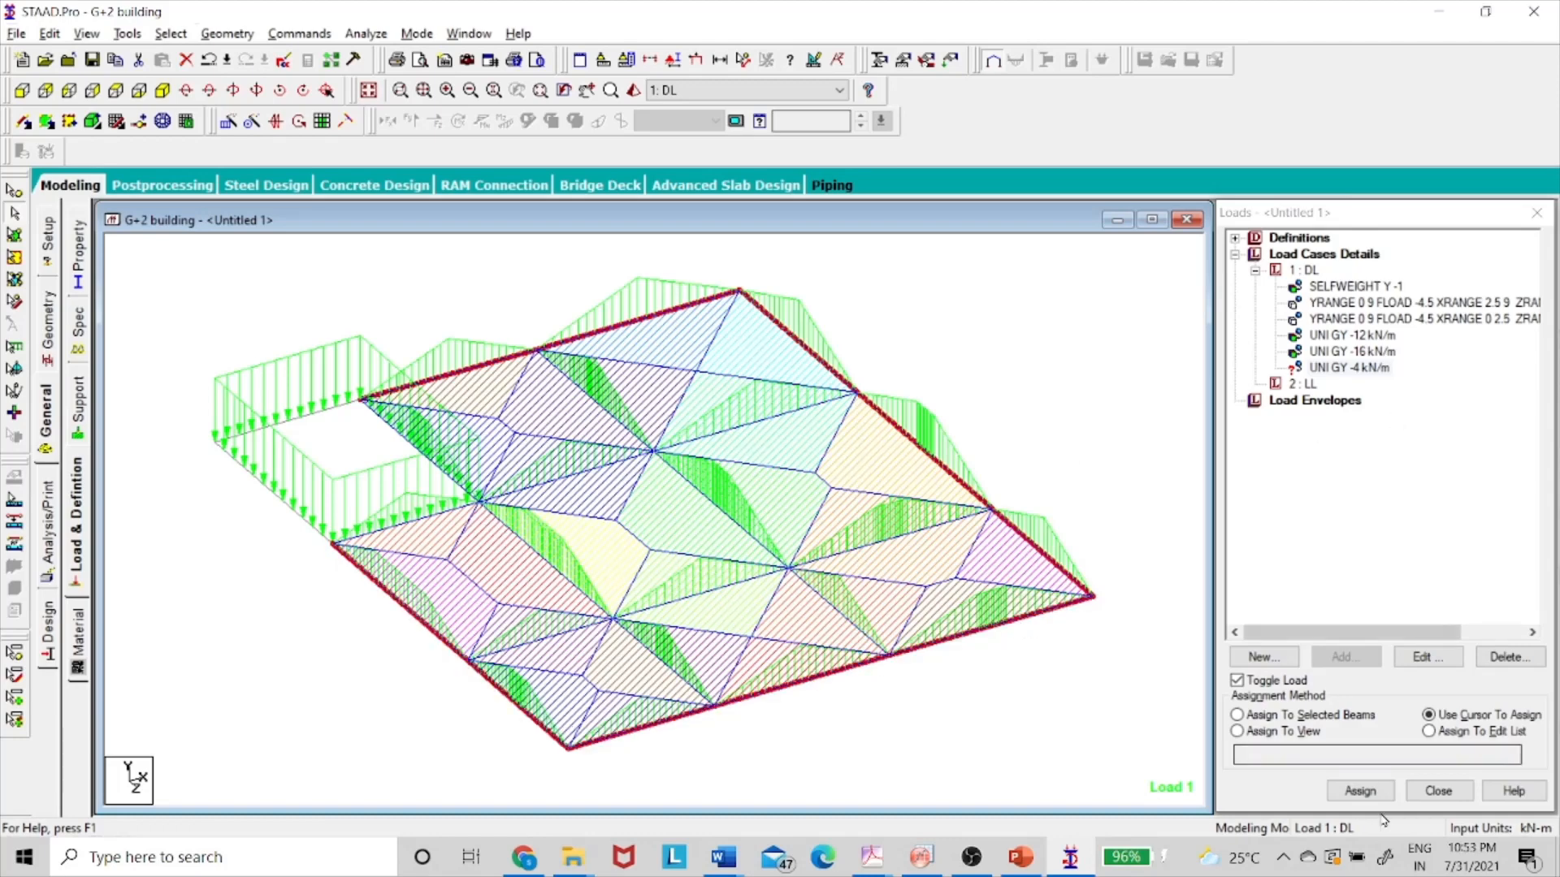
pyautogui.click(1236, 714)
pyautogui.click(1360, 792)
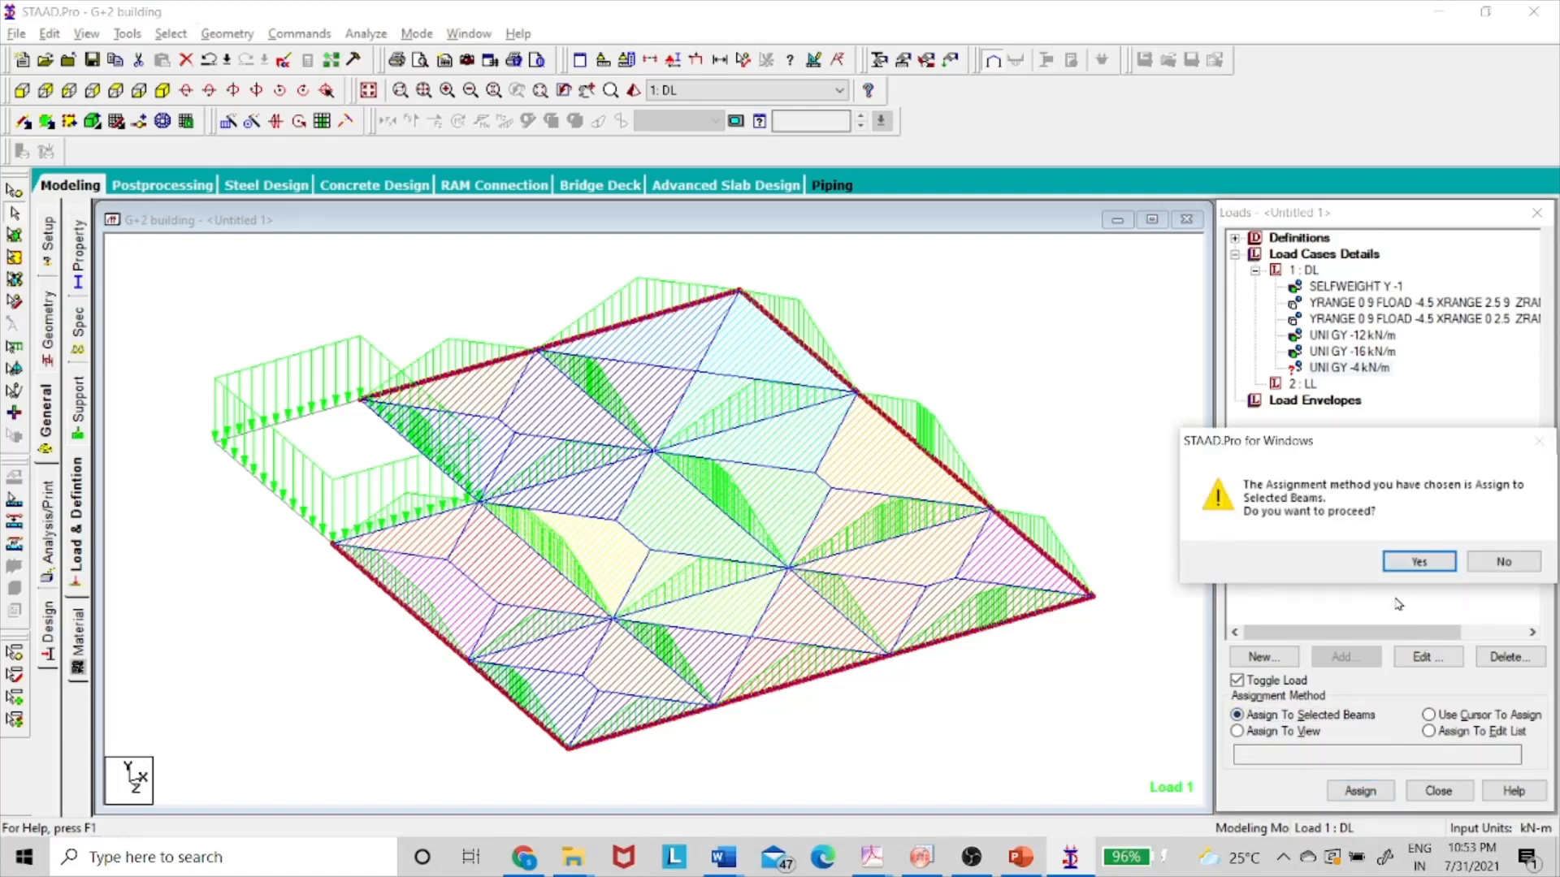
pyautogui.click(1418, 561)
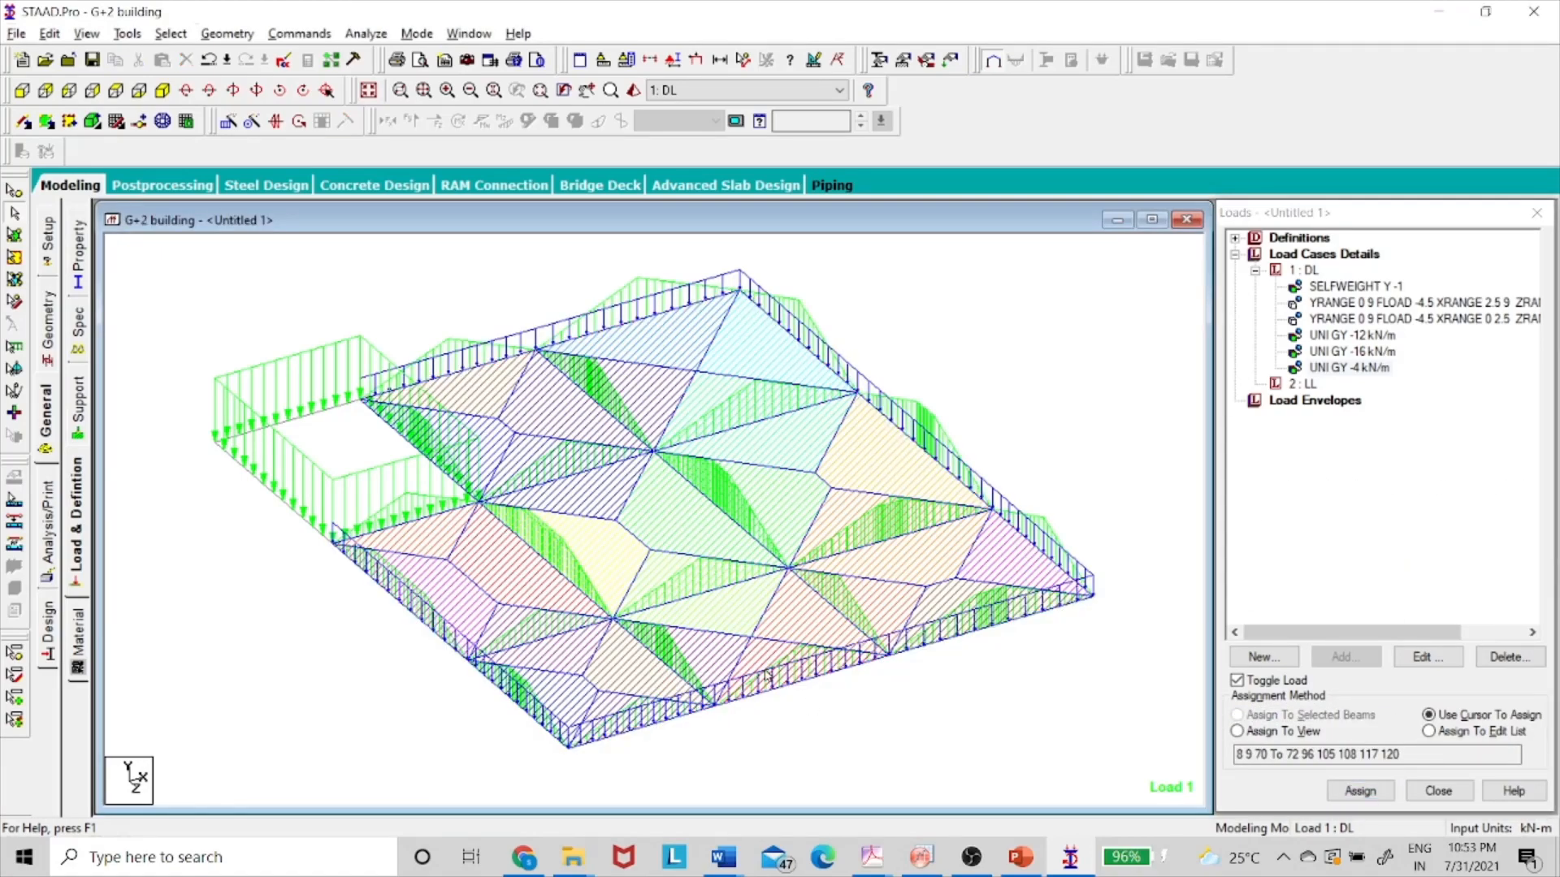
# - Review the selfweight, both floor loads and the -12, -16, -4 kN/m loads, then show the whole structure
pyautogui.click(1323, 288)
pyautogui.click(1330, 303)
pyautogui.click(1335, 320)
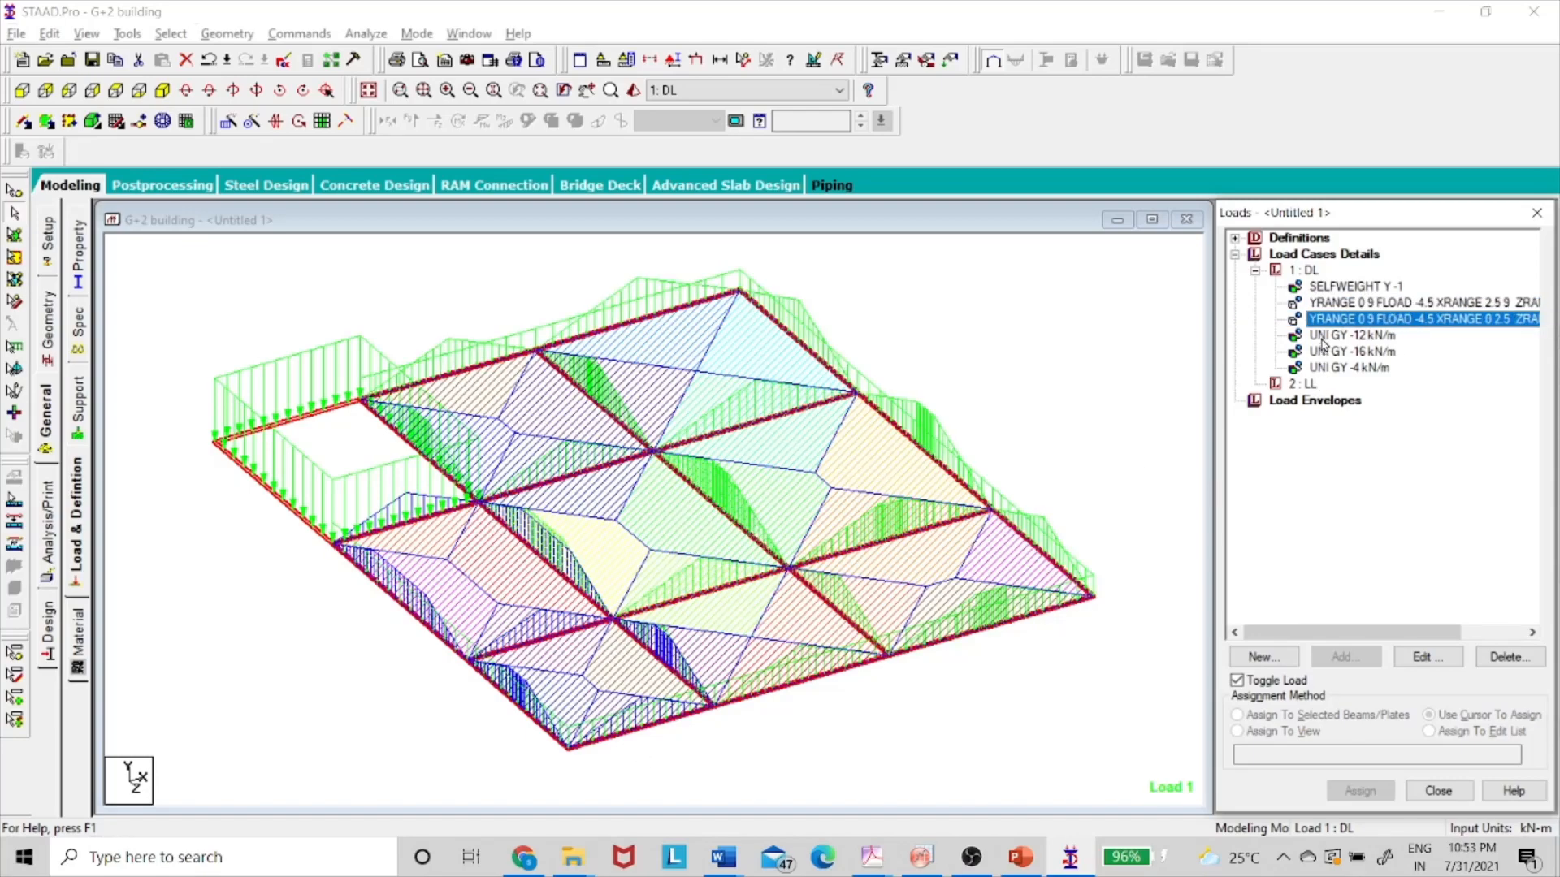
pyautogui.click(1321, 336)
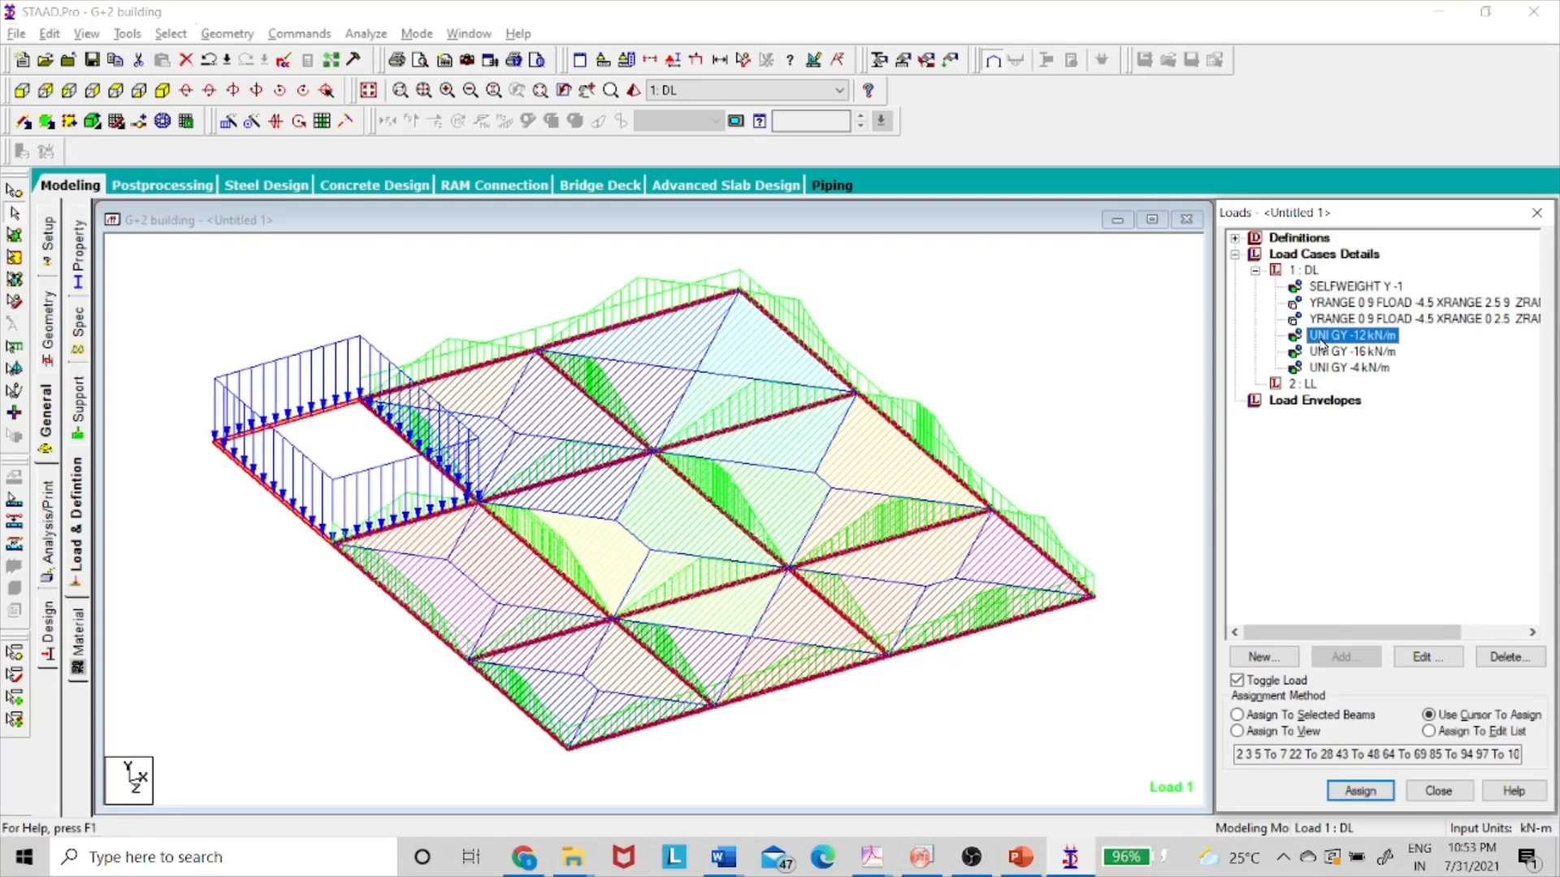
pyautogui.click(1336, 352)
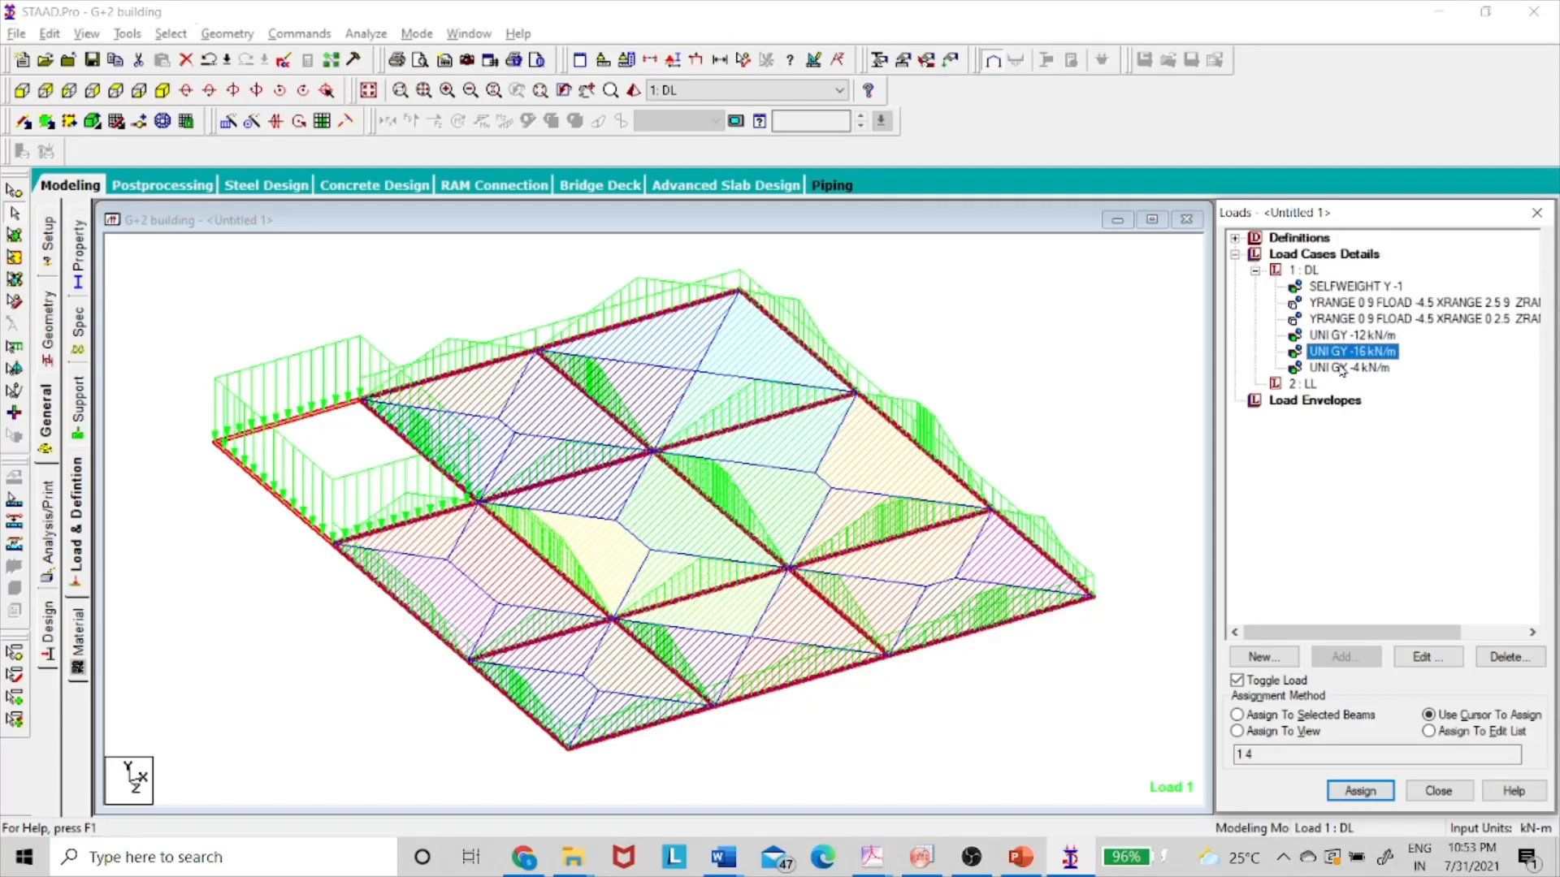
pyautogui.click(1344, 369)
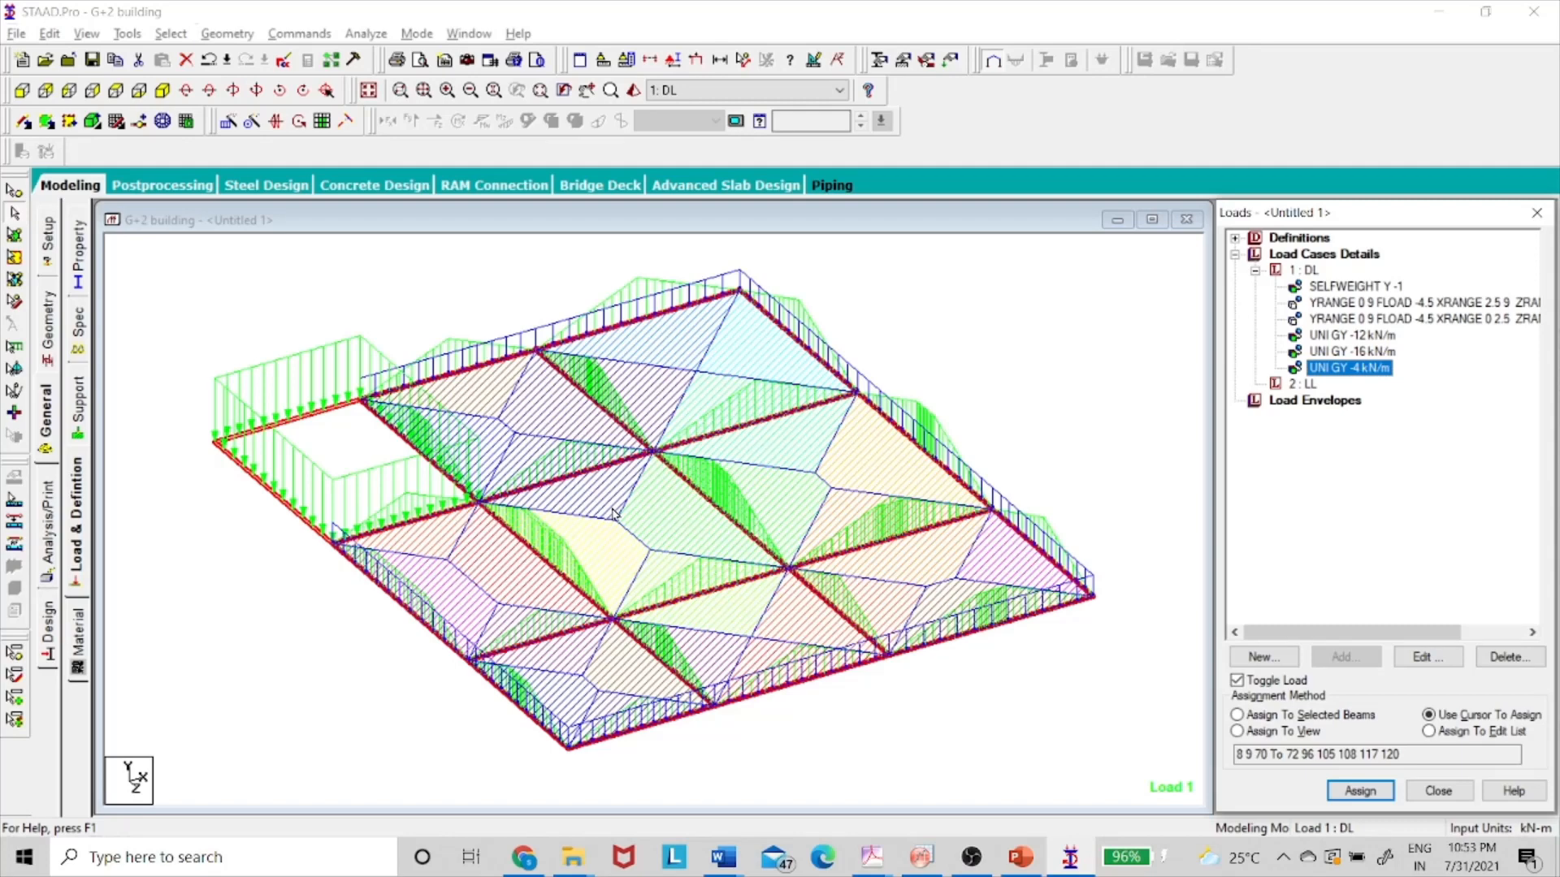
pyautogui.click(370, 92)
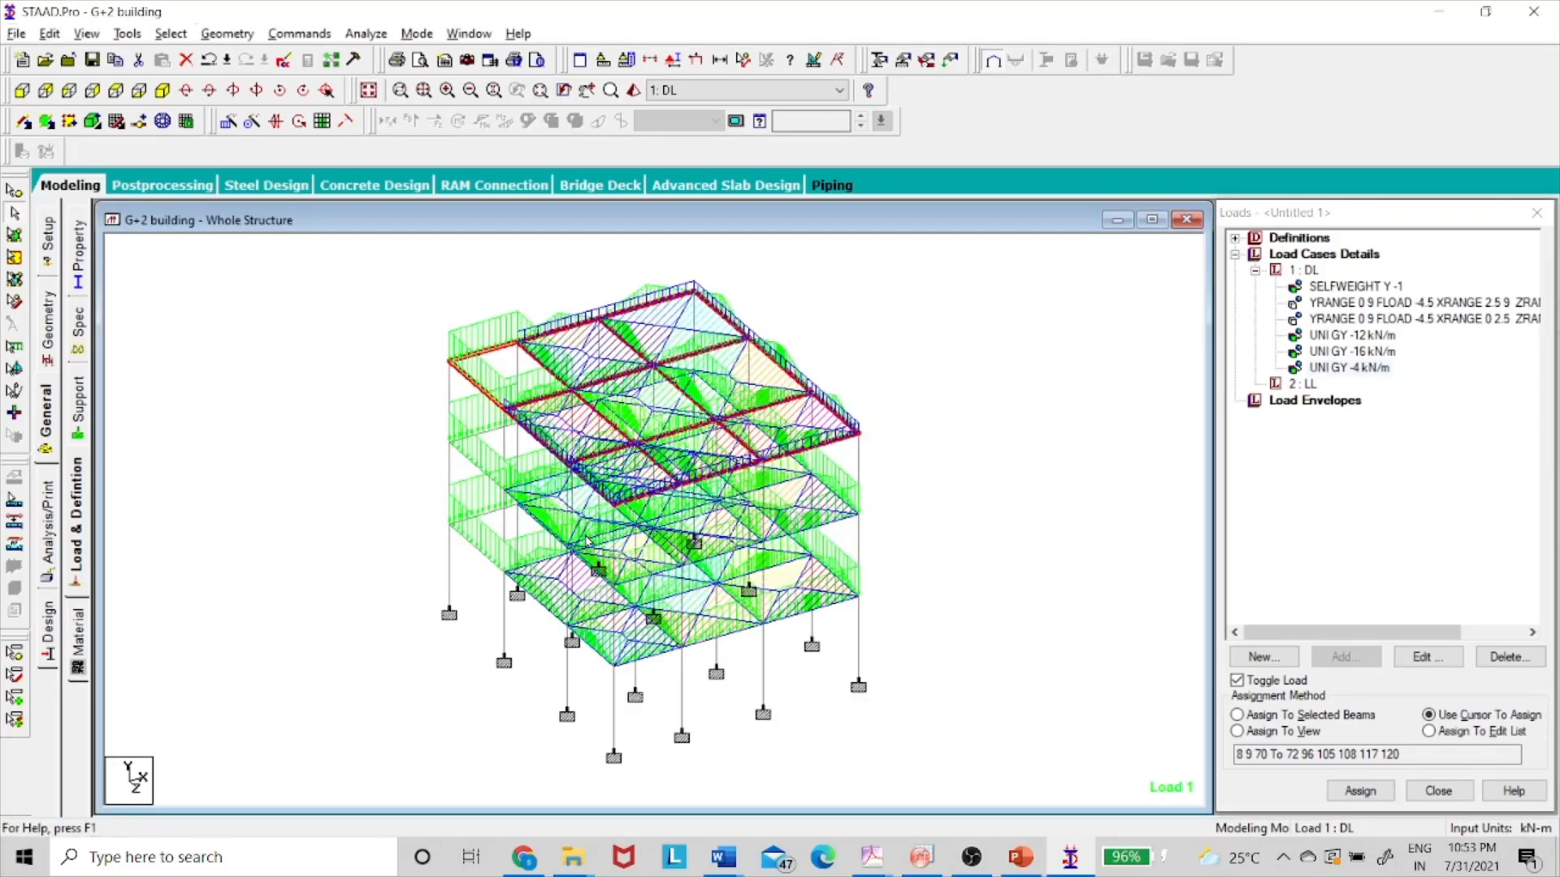
pyautogui.click(1313, 388)
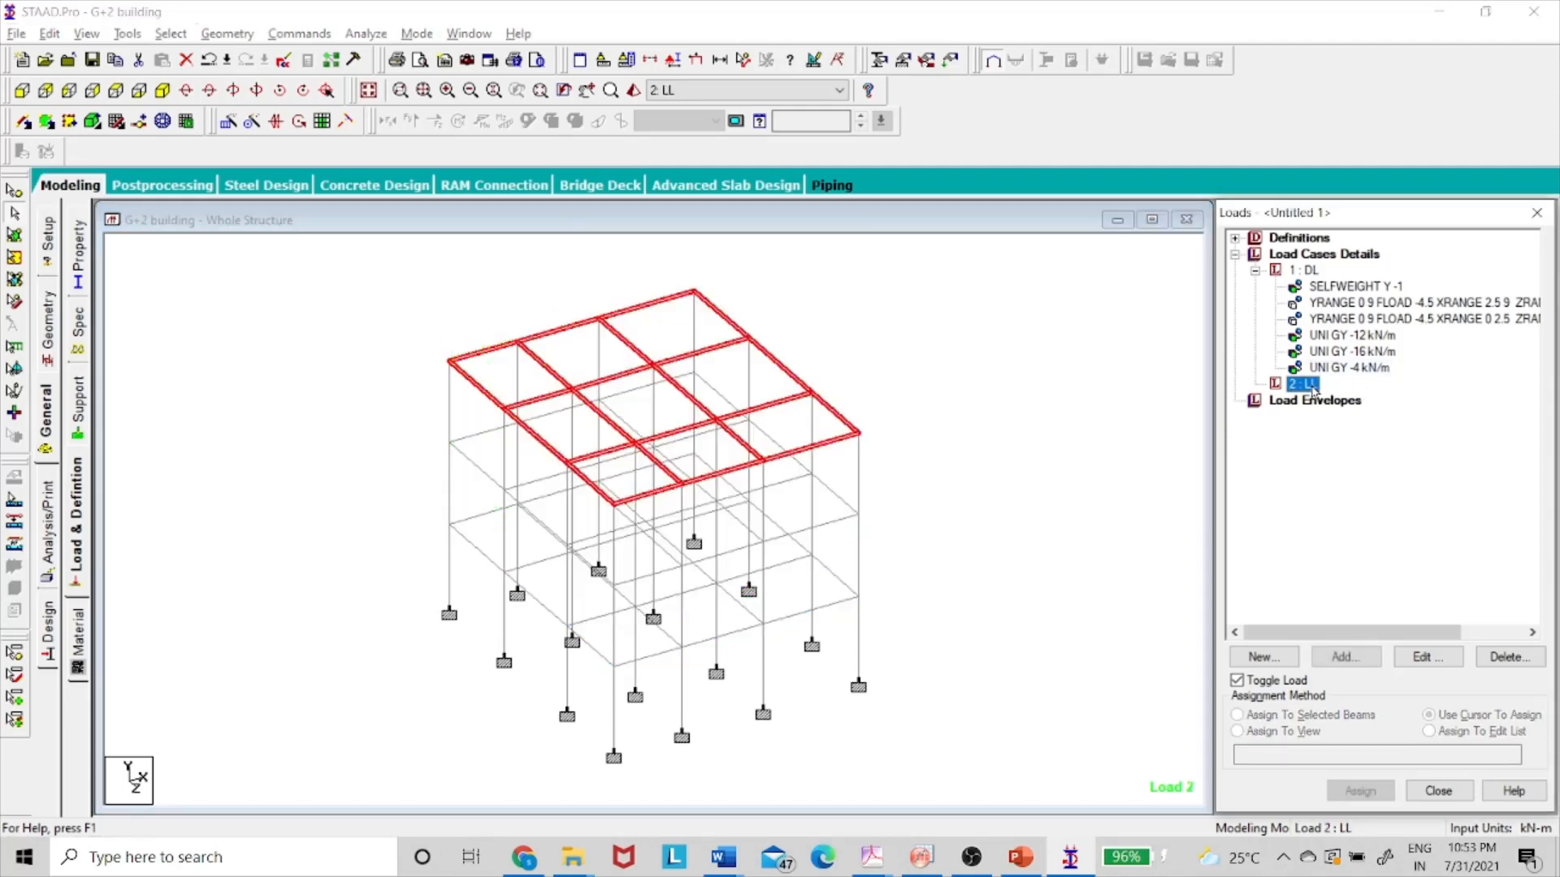
pyautogui.hotkey('alt', 'Tab')
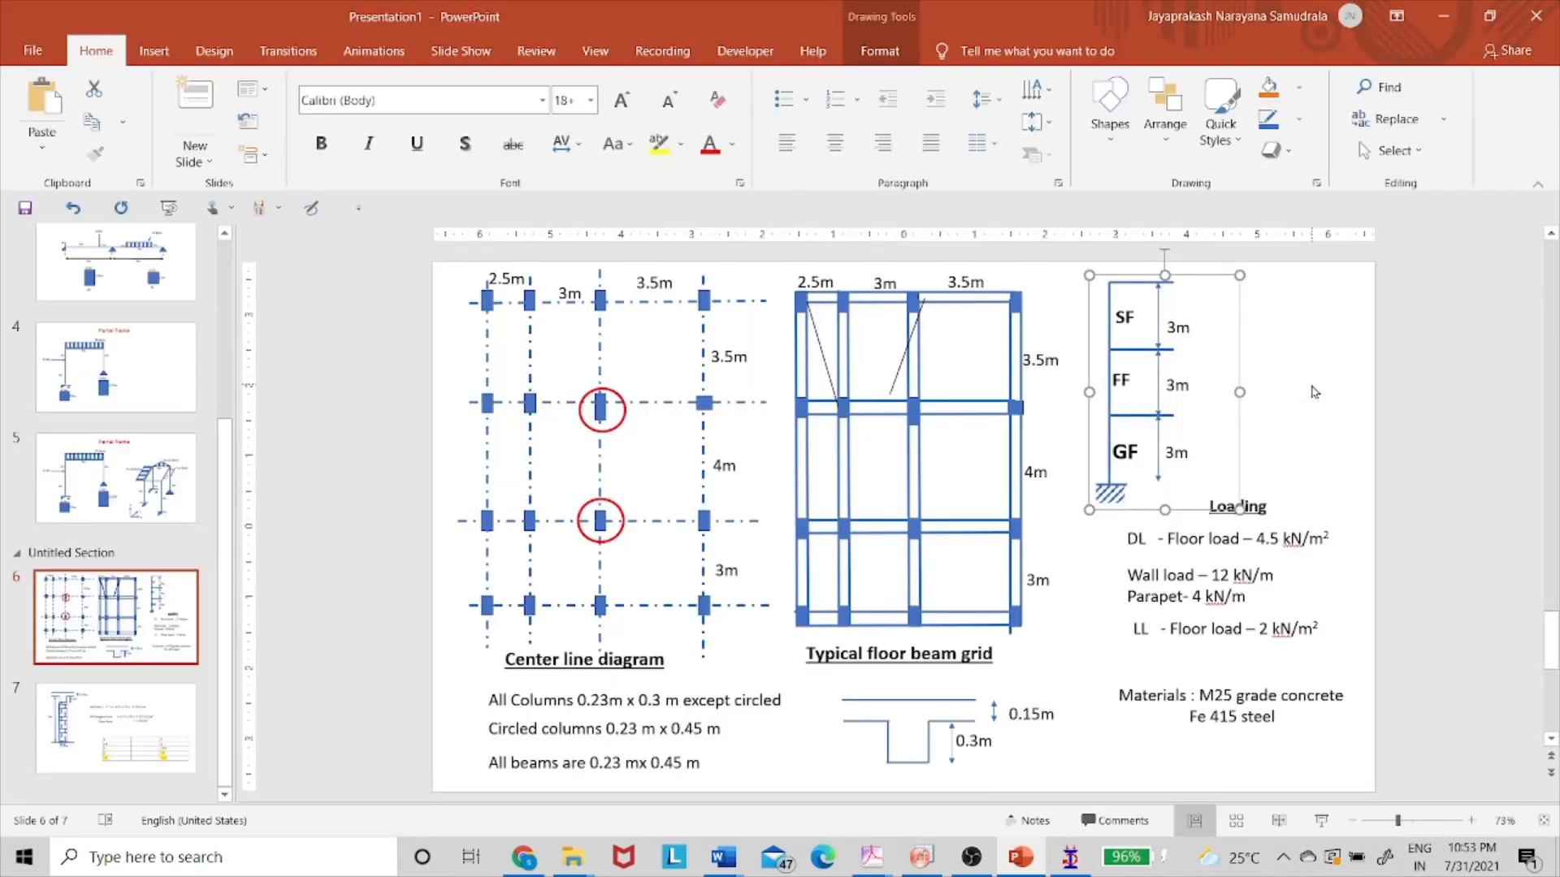
pyautogui.click(1179, 635)
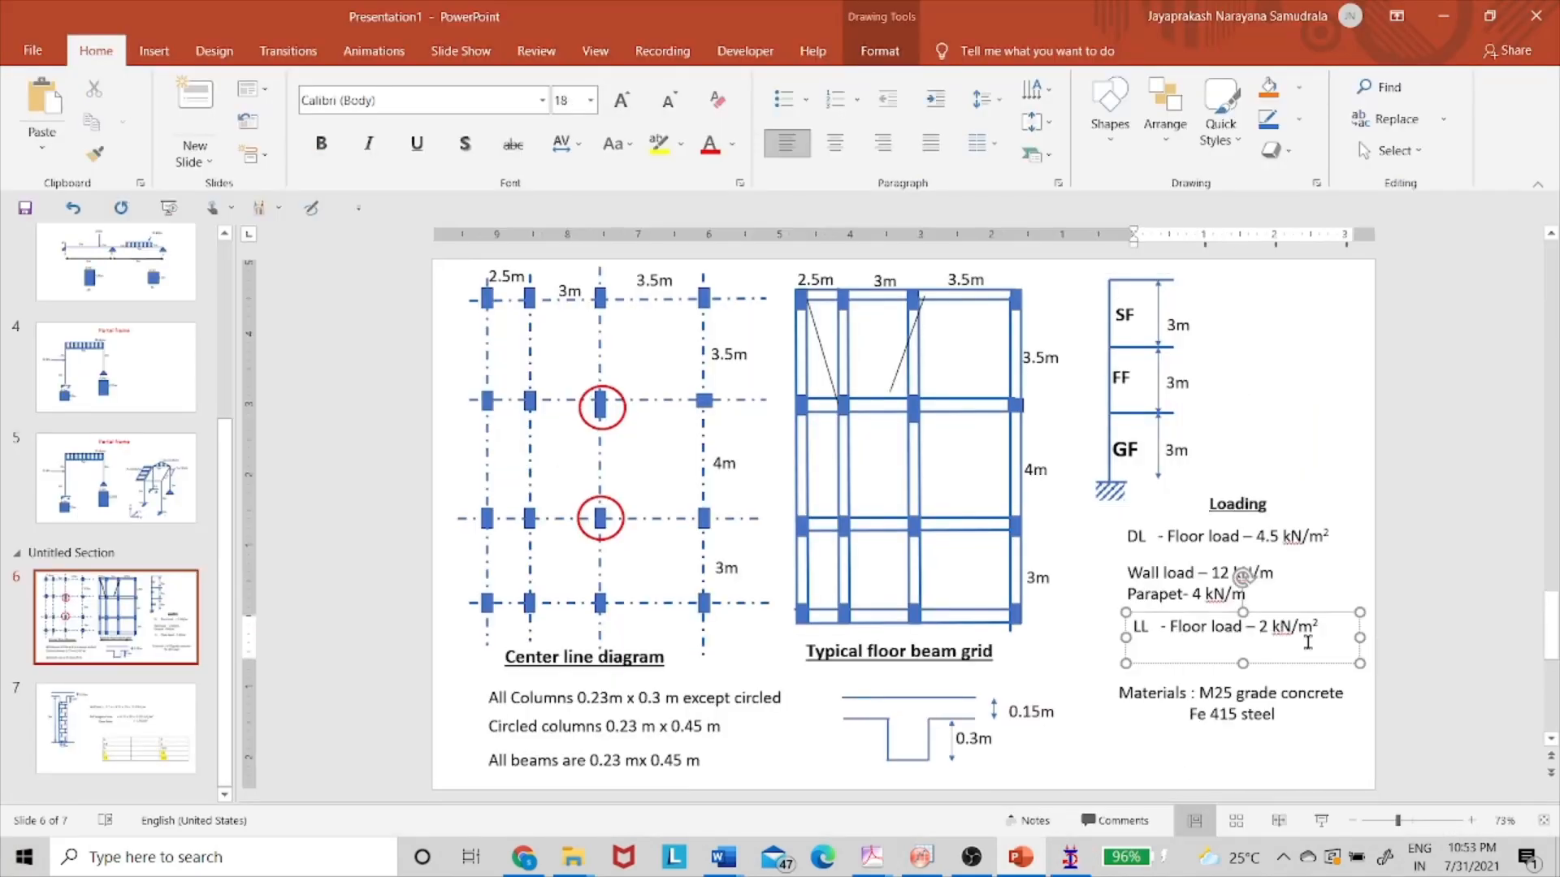
pyautogui.hotkey('alt', 'Tab')
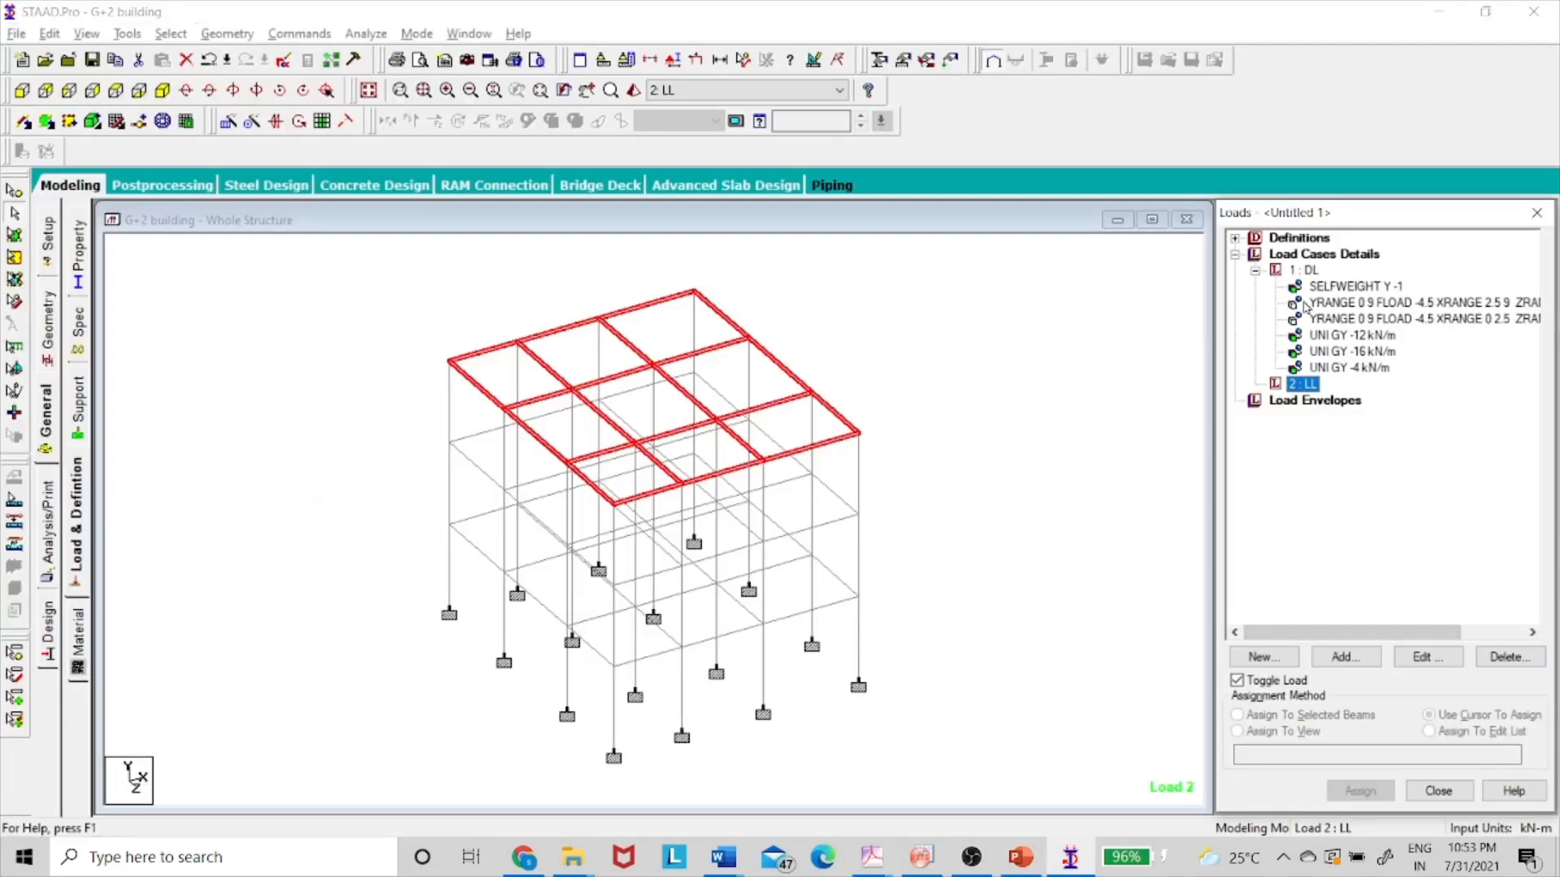
# - Start a -2 kN/m² floor load for LL with the Y range, saving the structure at the auto-save prompt
pyautogui.click(1369, 661)
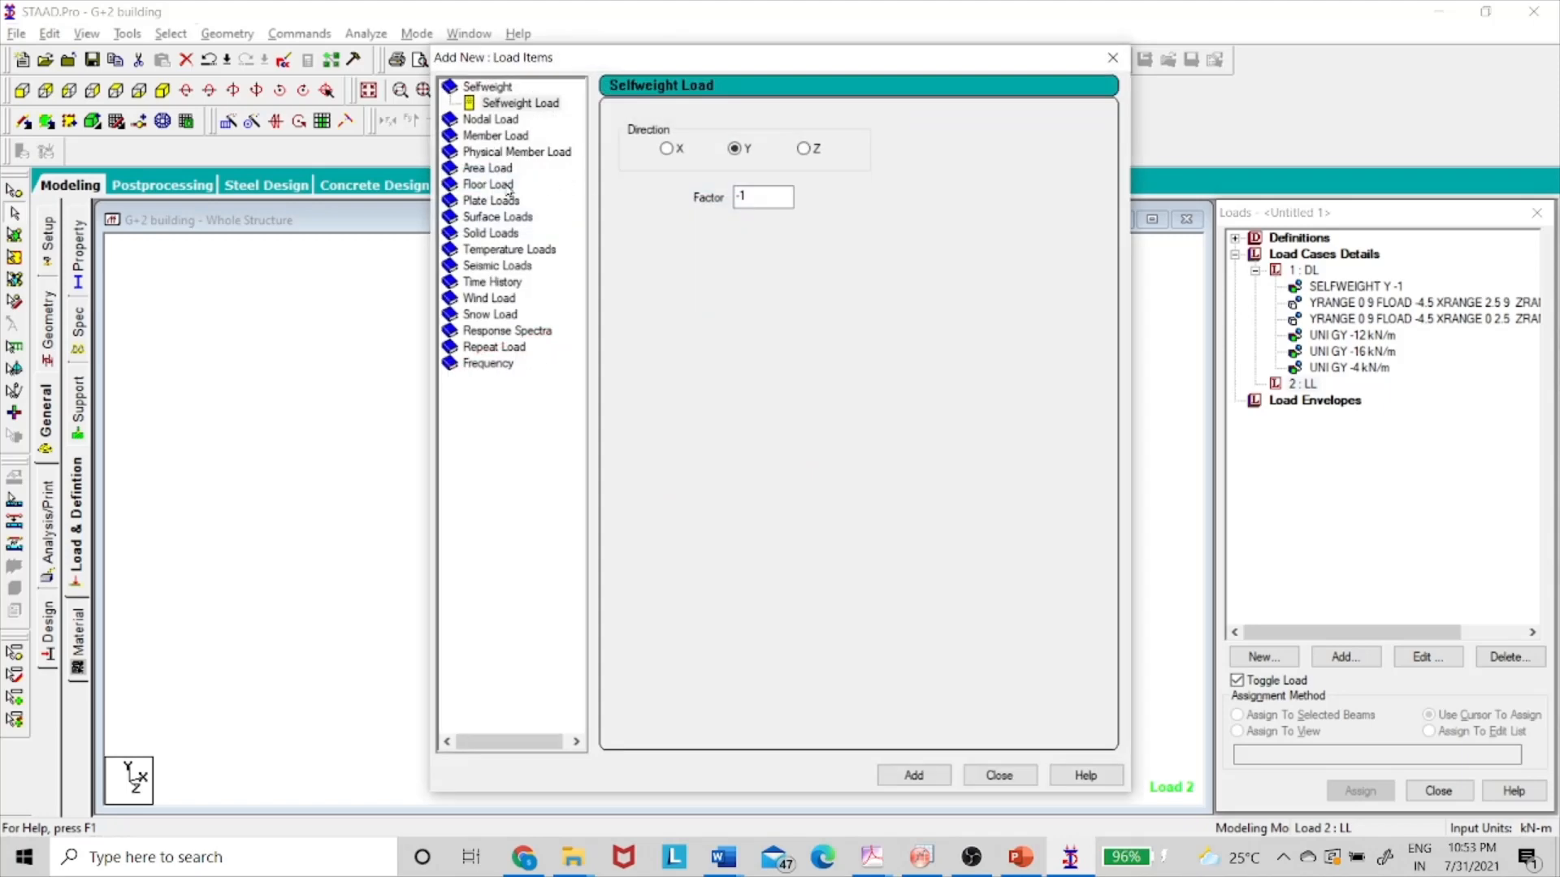
pyautogui.click(488, 185)
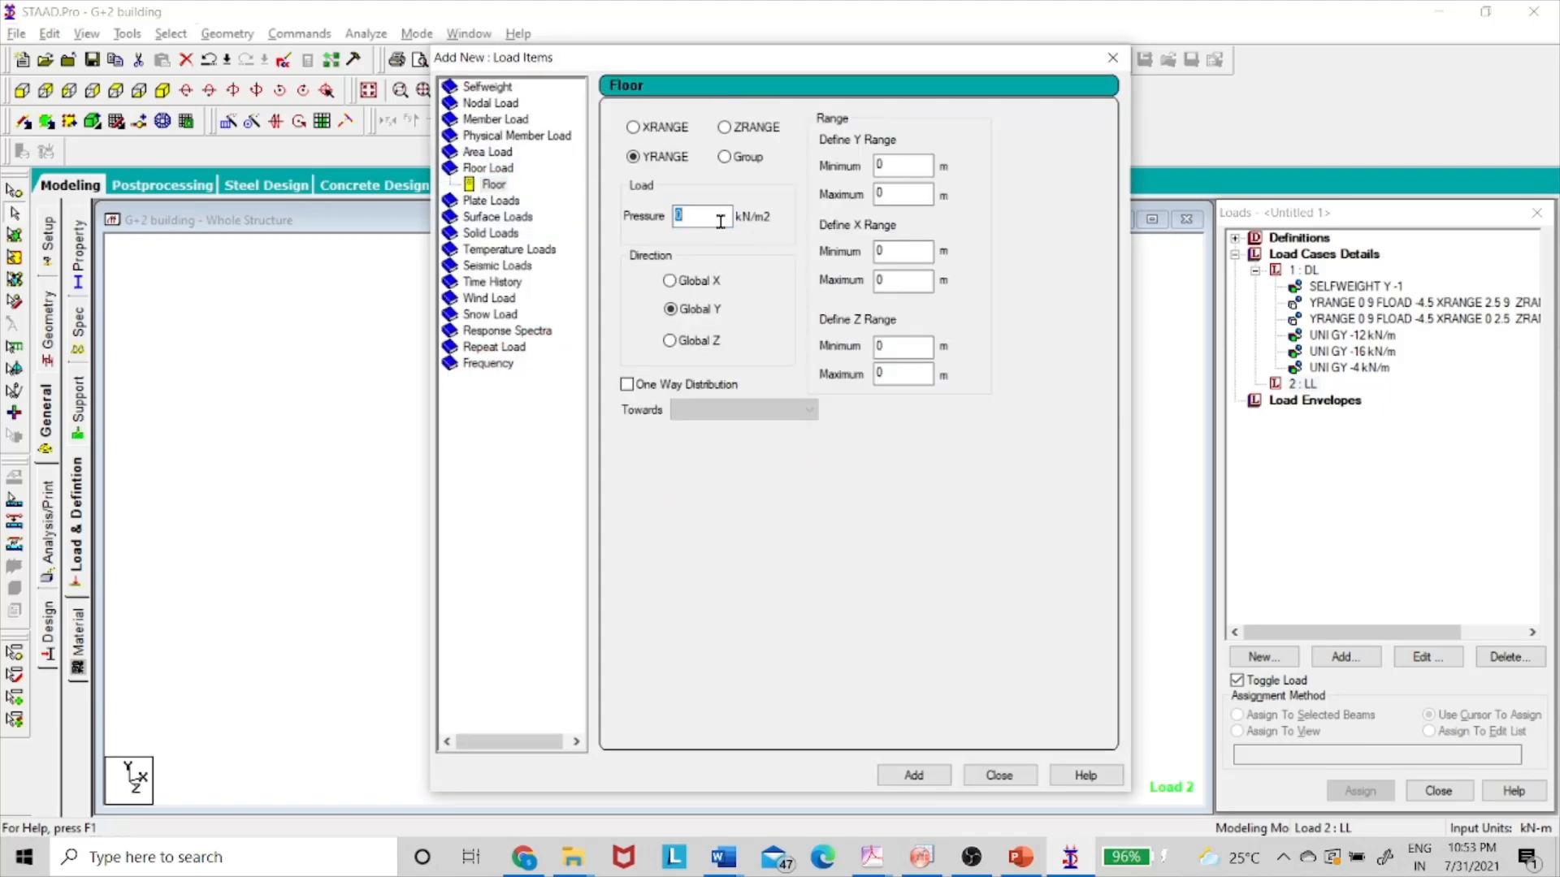
pyautogui.write('-2')
pyautogui.click(923, 167)
pyautogui.click(911, 189)
pyautogui.hotkey('alt', 'Tab')
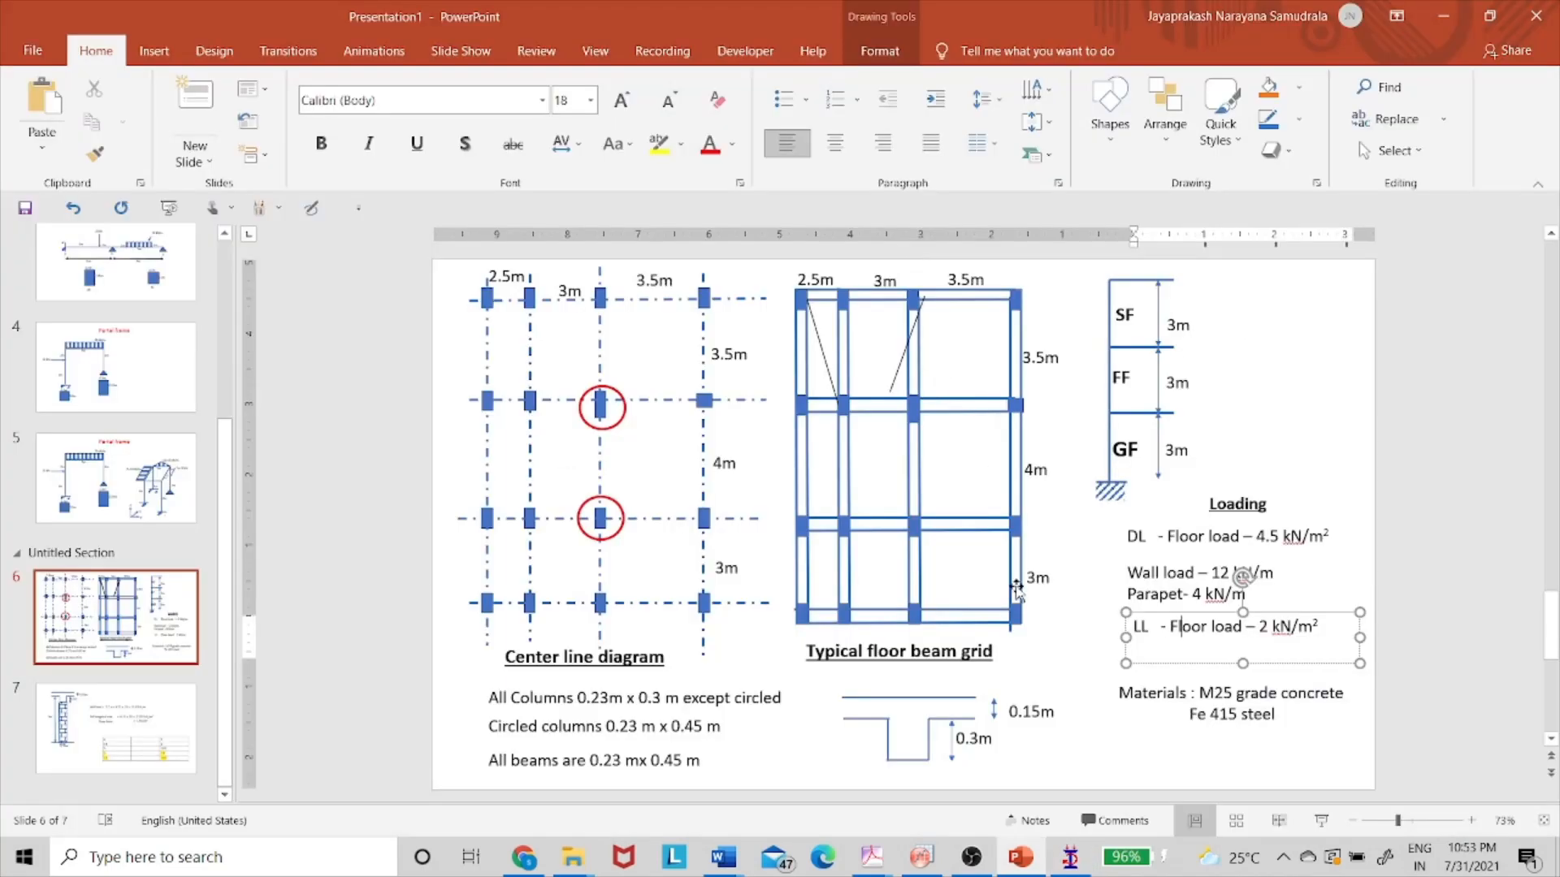
pyautogui.click(114, 727)
pyautogui.click(888, 622)
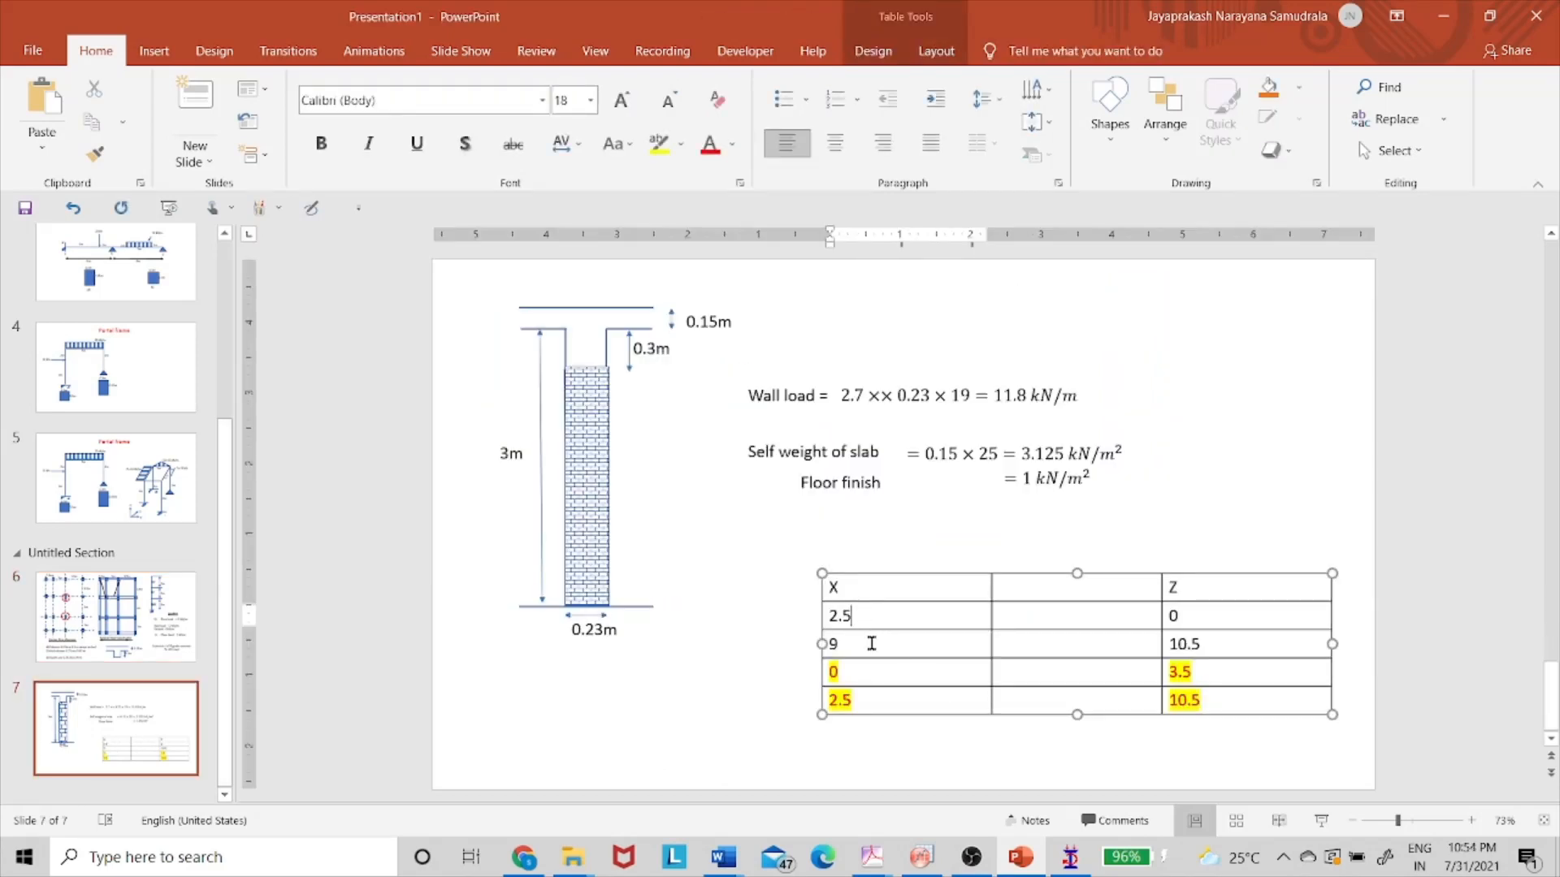
pyautogui.hotkey('alt', 'Tab')
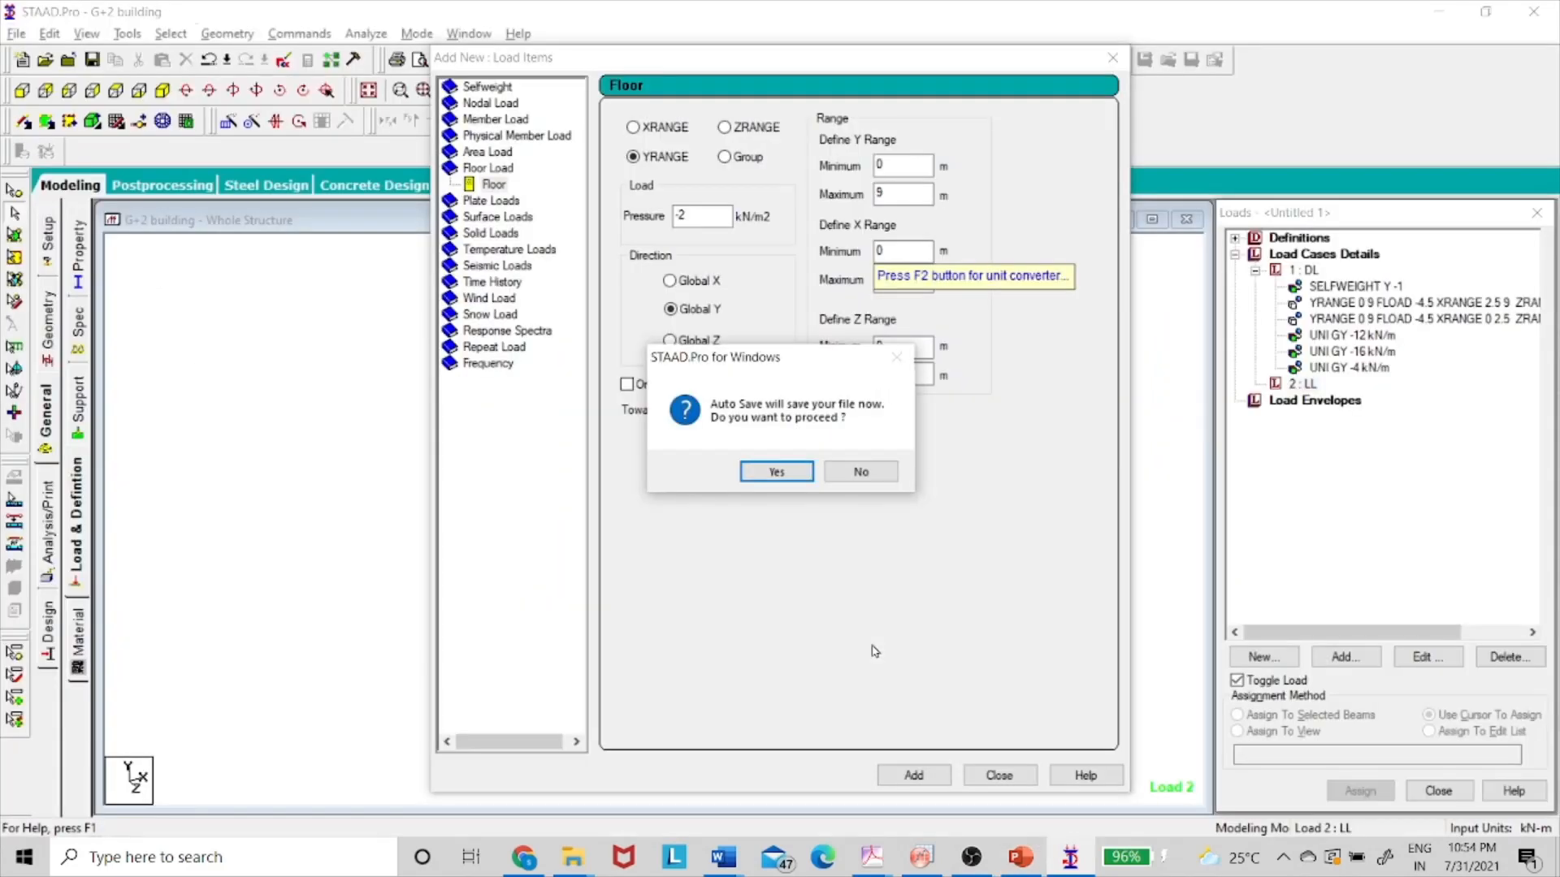
pyautogui.click(776, 471)
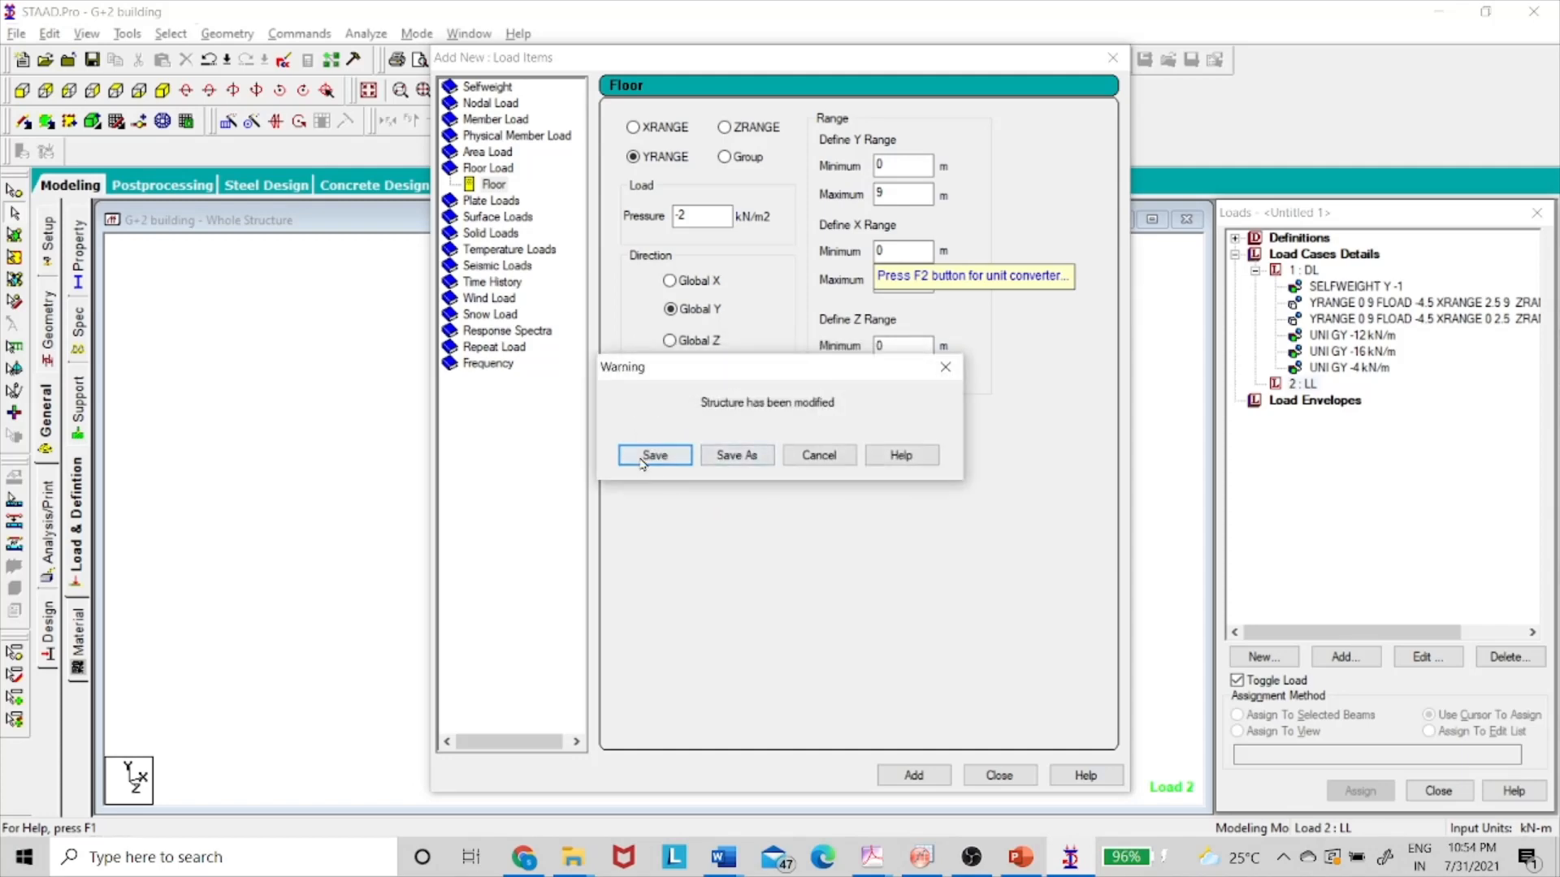
pyautogui.click(650, 457)
# - Enter the X and Z ranges from the slide table and add the first floor load
pyautogui.click(908, 250)
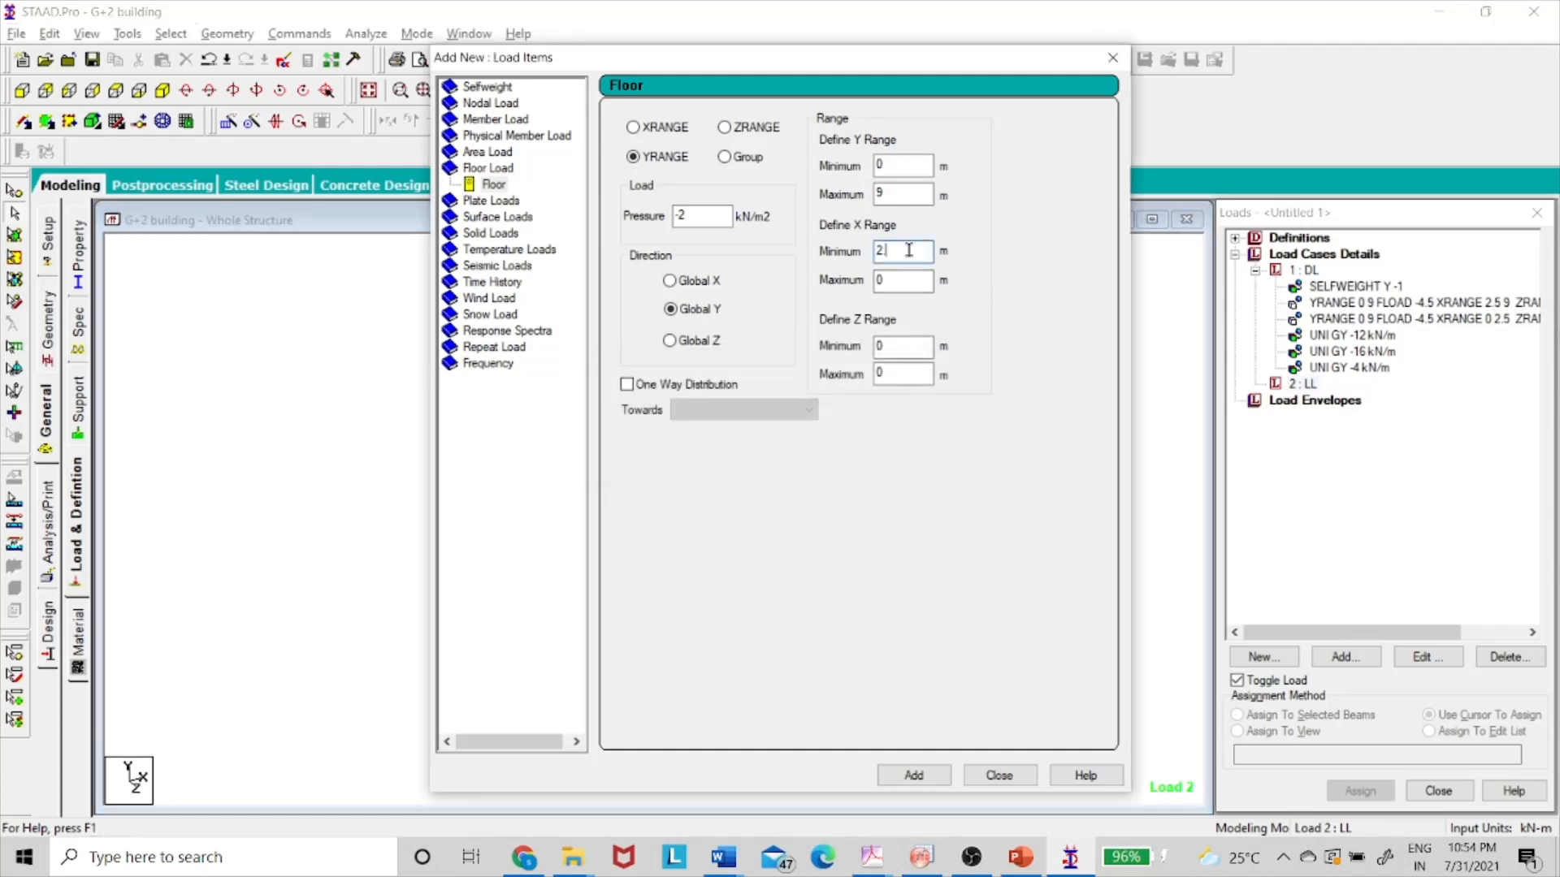
pyautogui.click(900, 280)
pyautogui.hotkey('alt', 'Tab')
pyautogui.click(1211, 620)
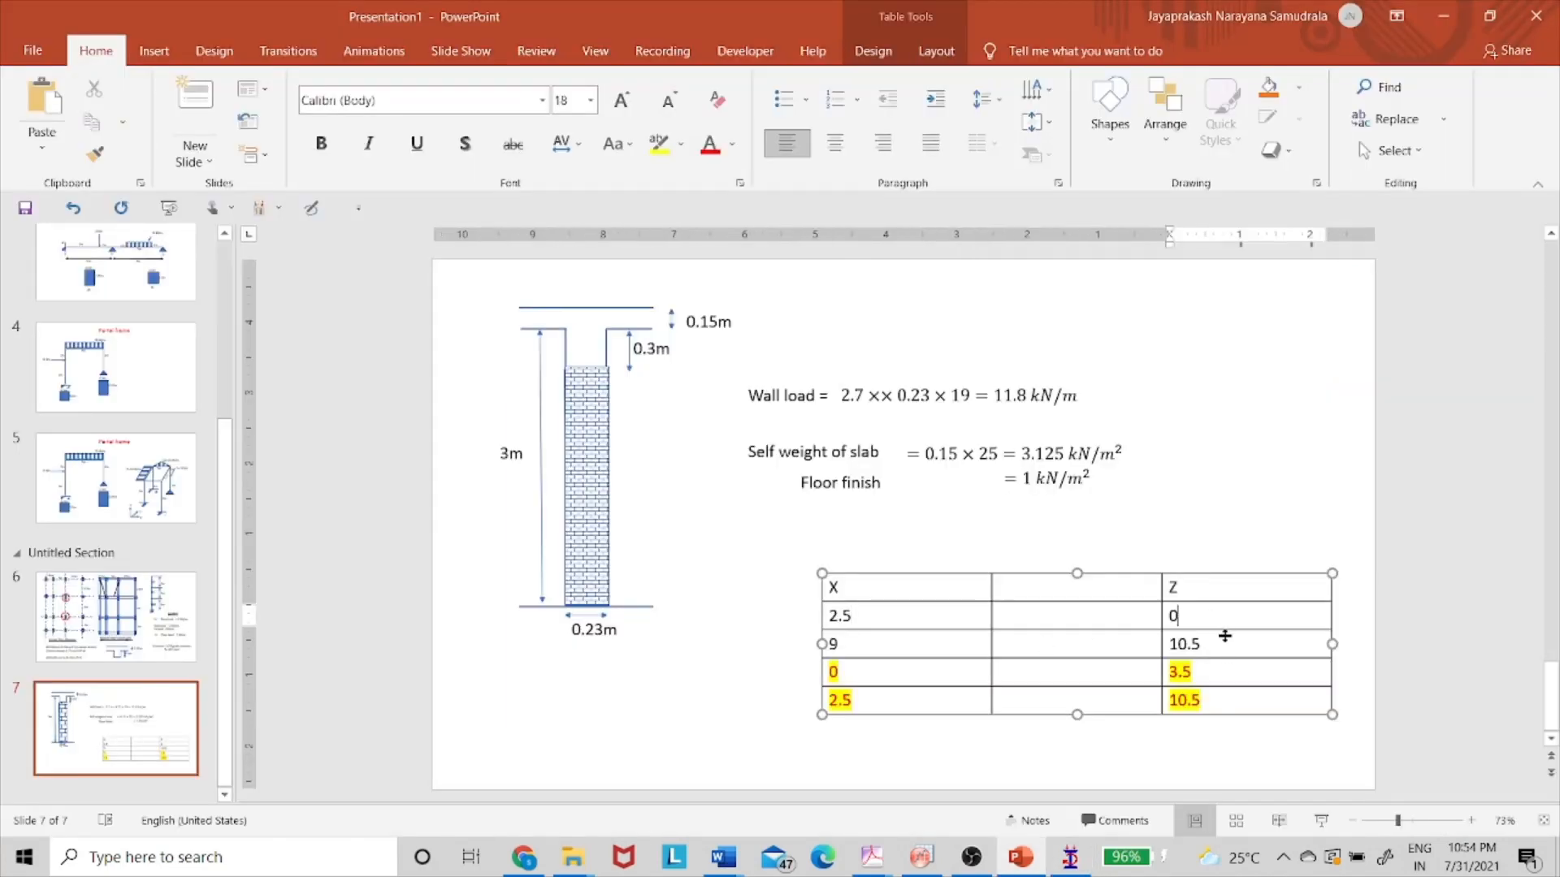
pyautogui.hotkey('alt', 'Tab')
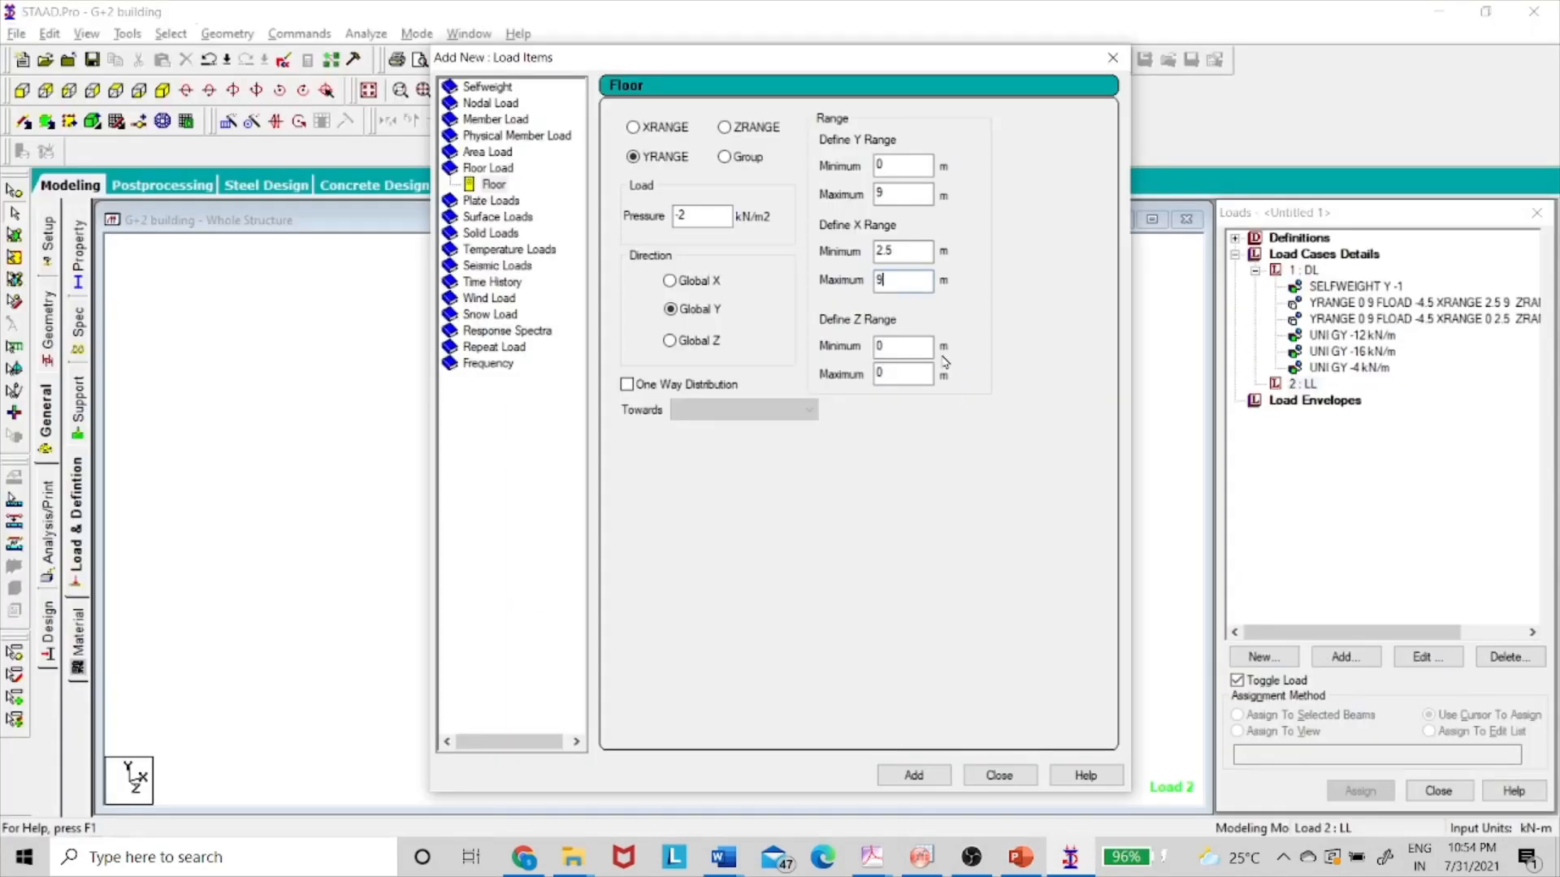
pyautogui.doubleClick(909, 370)
pyautogui.write('10.5')
pyautogui.click(914, 773)
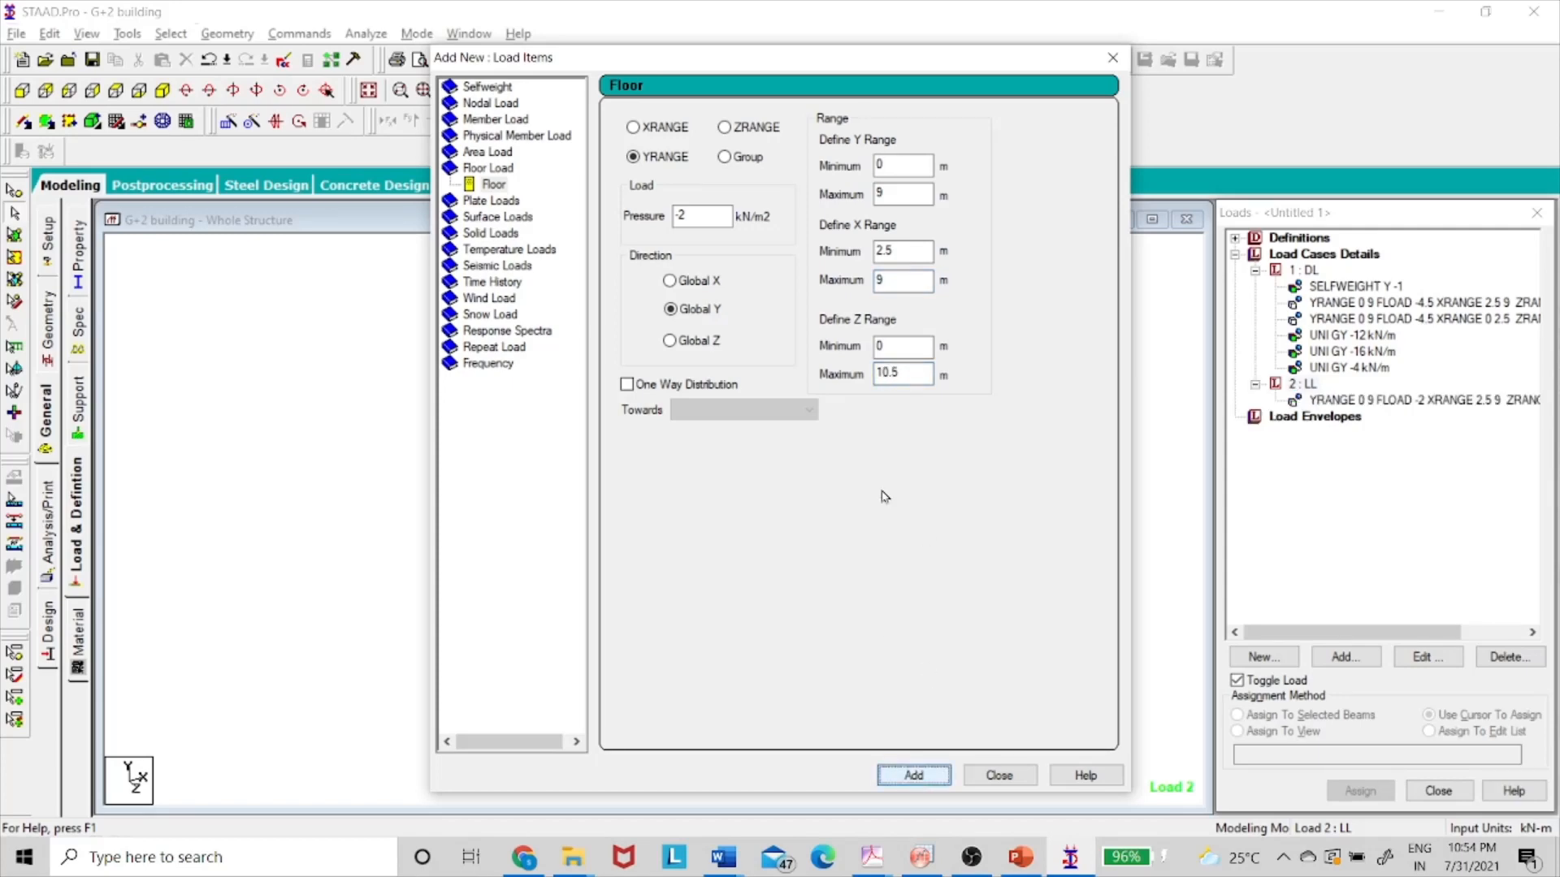
# - Add a second -2 kN/m² floor load covering X 0–2.5 m and Z 3.5–10.5 m, then close
pyautogui.hotkey('alt', 'Tab')
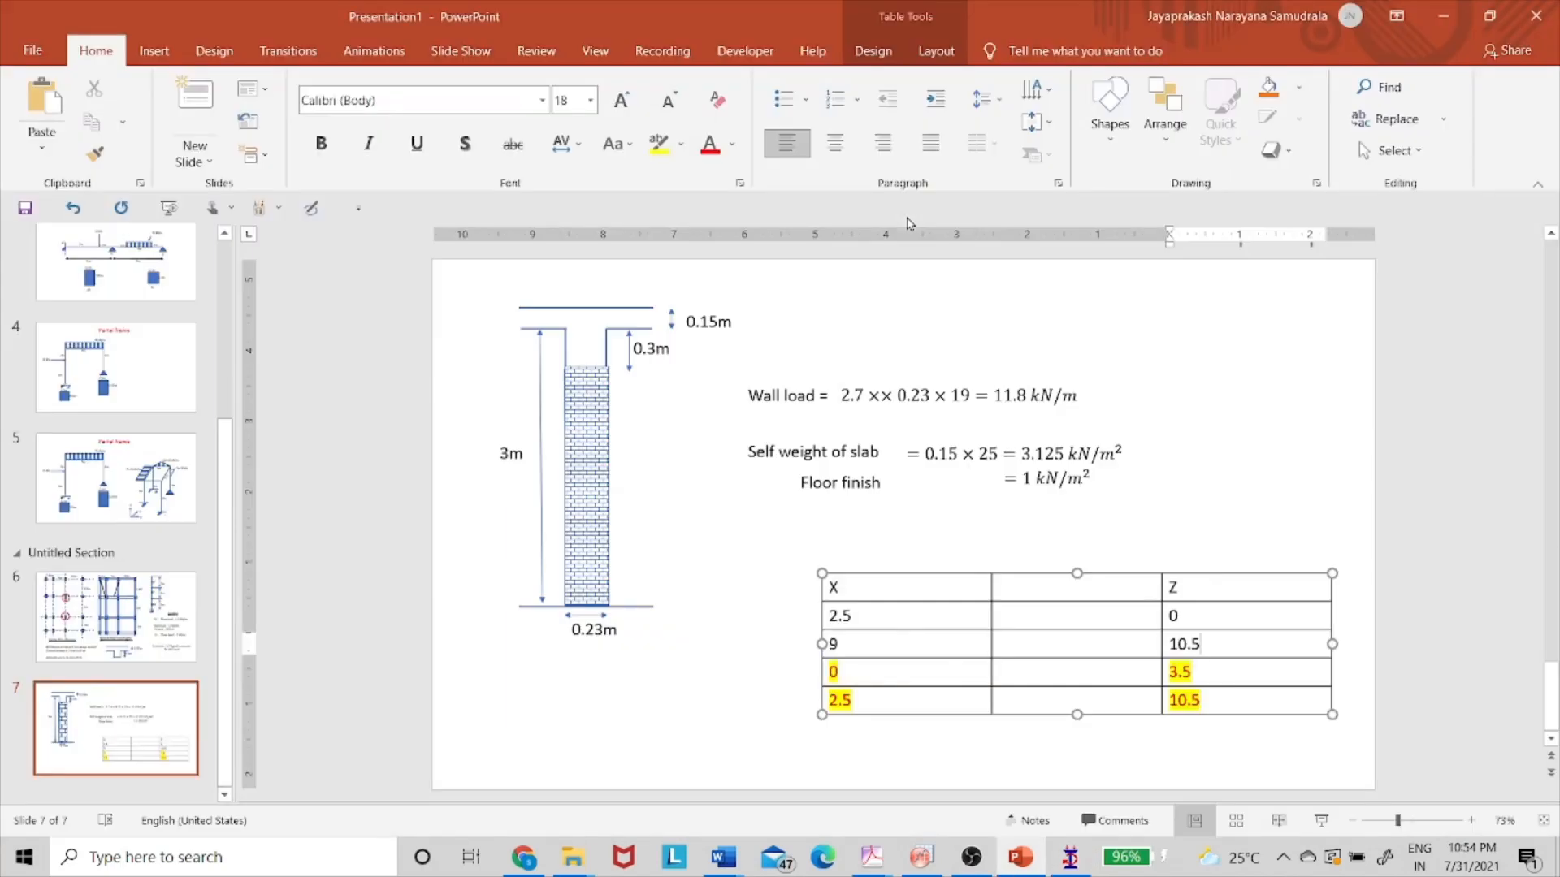
pyautogui.hotkey('alt', 'Tab')
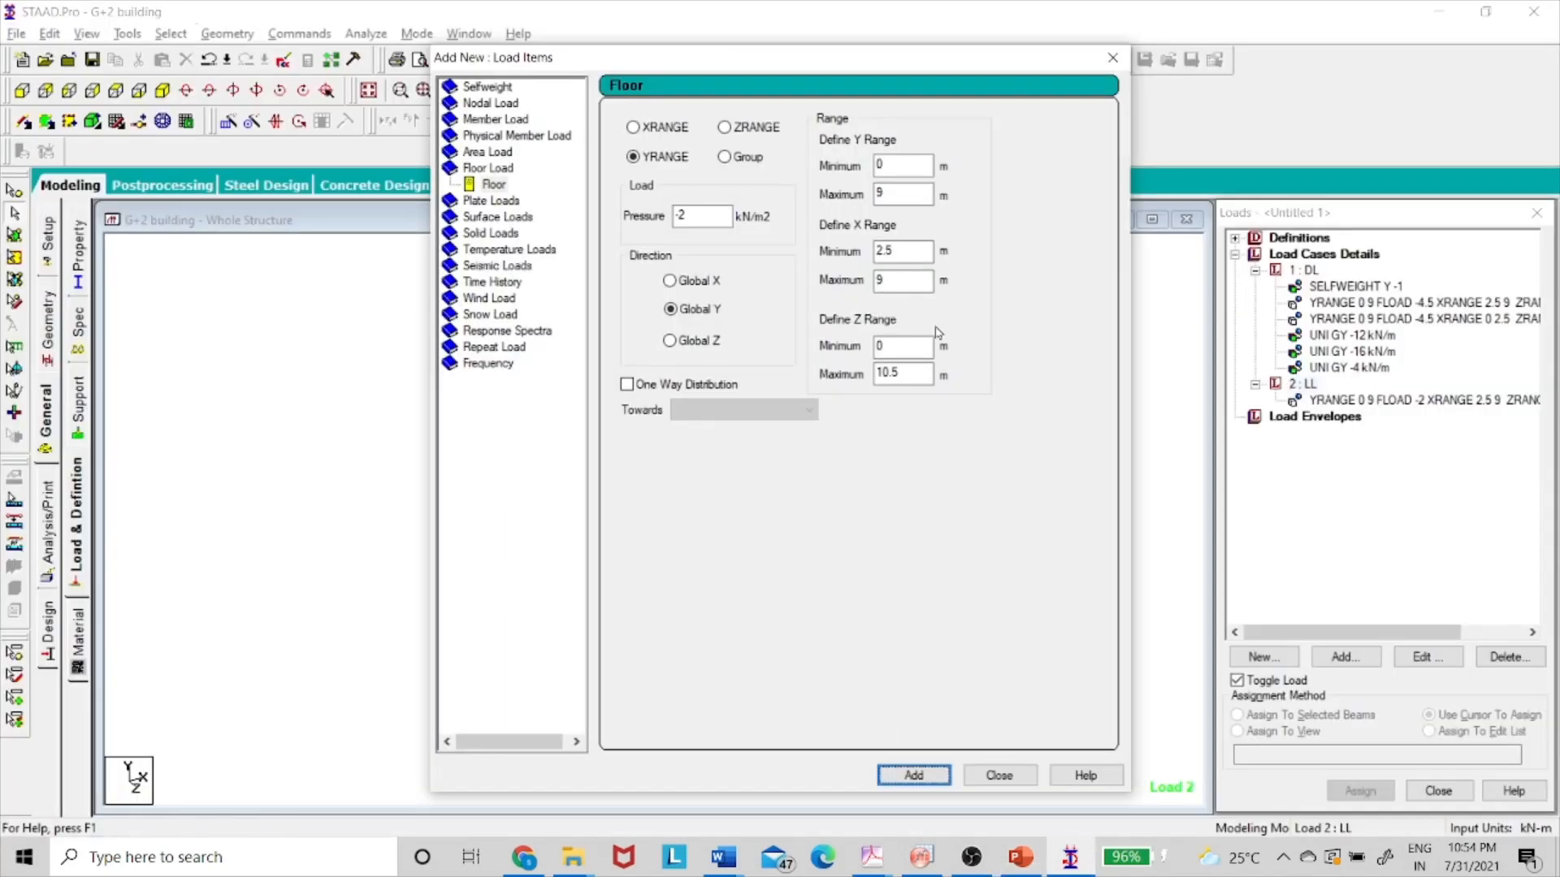
pyautogui.doubleClick(902, 250)
pyautogui.write('02.5')
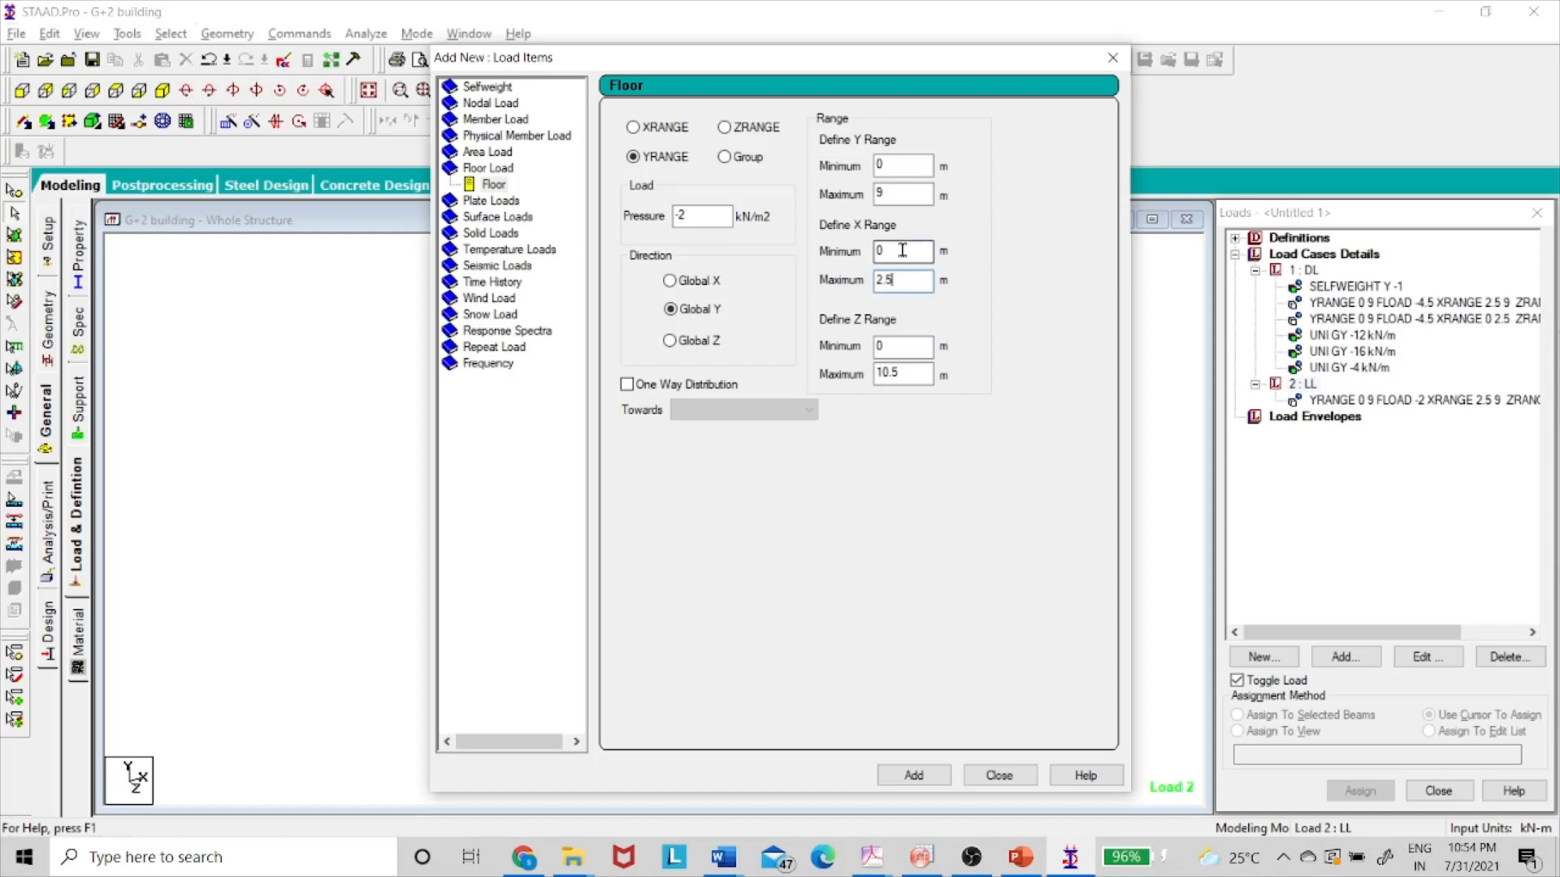
pyautogui.doubleClick(907, 347)
pyautogui.hotkey('alt', 'Tab')
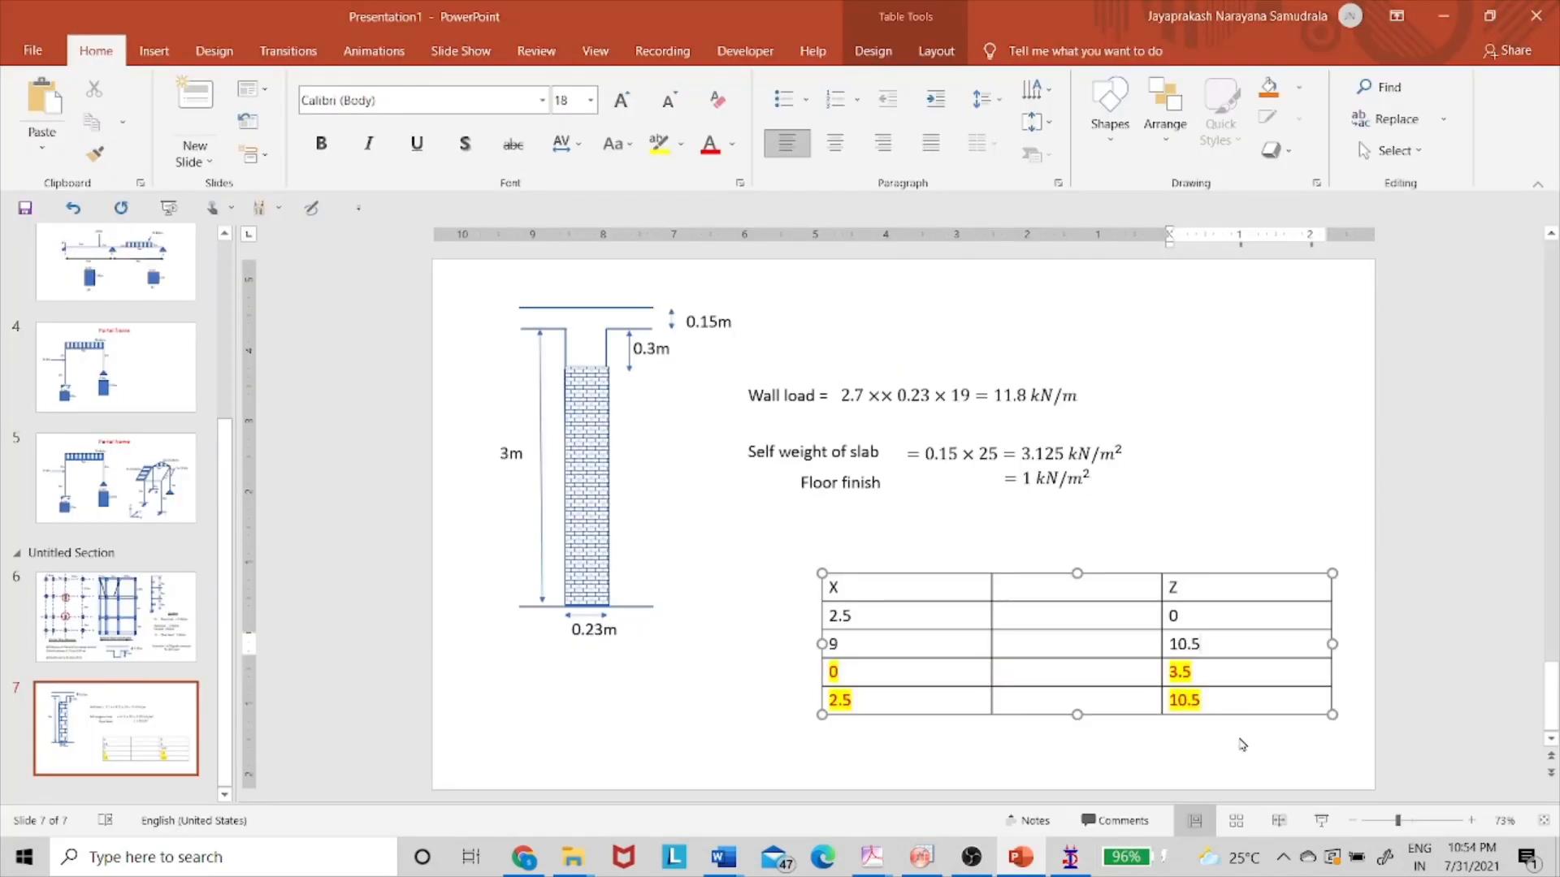
pyautogui.moveTo(1205, 679); pyautogui.dragTo(1203, 697)
pyautogui.hotkey('alt', 'Tab')
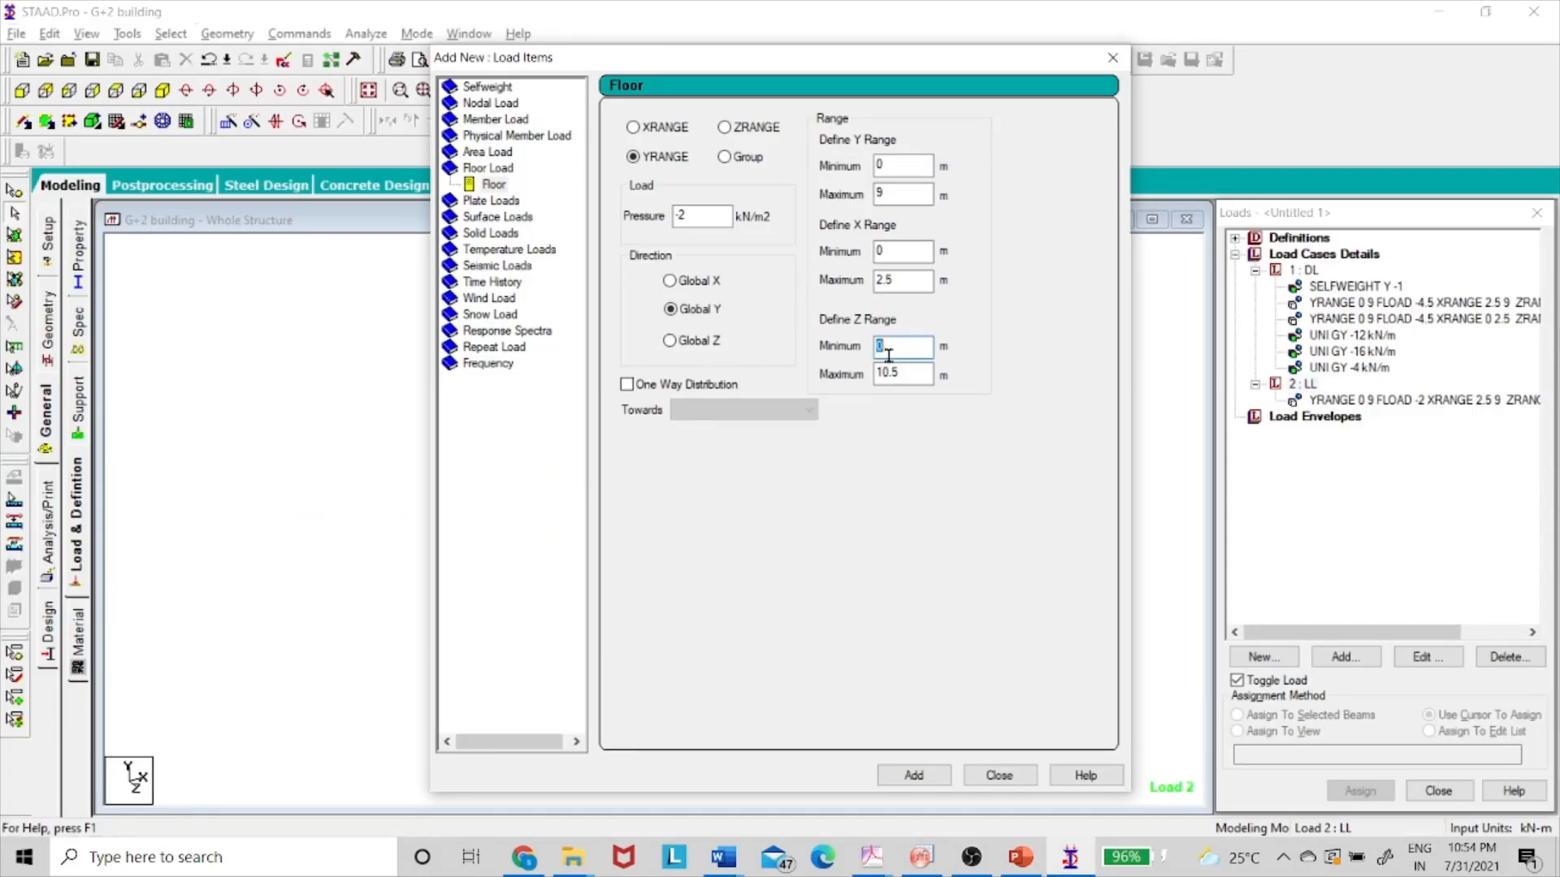
pyautogui.write('3.5')
pyautogui.press('Tab')
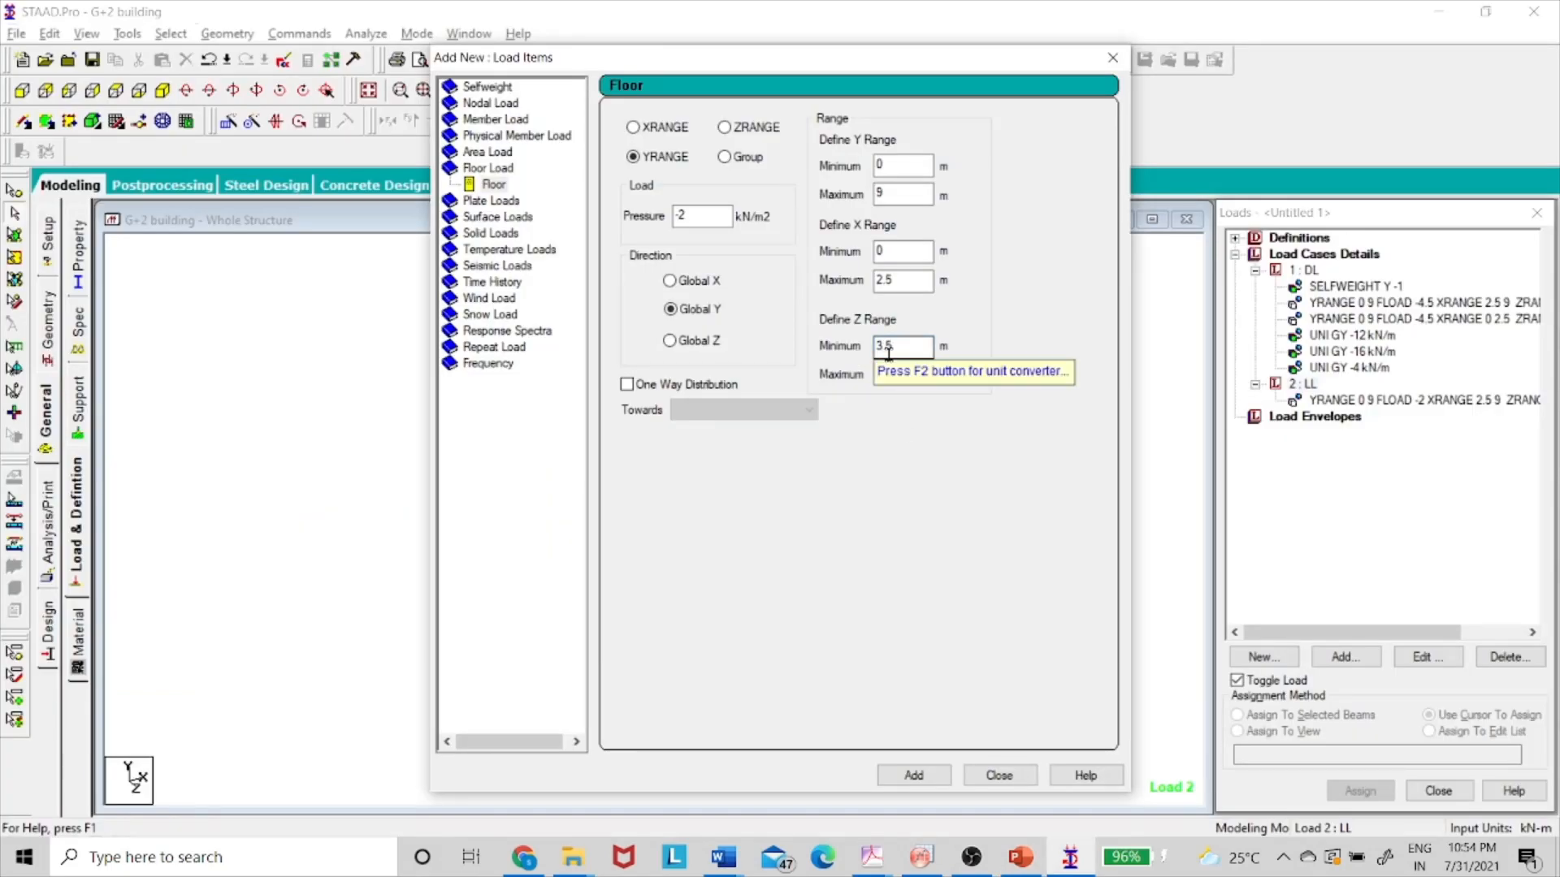
pyautogui.hotkey('alt', 'Tab')
pyautogui.hotkey('alt', 'Tab')
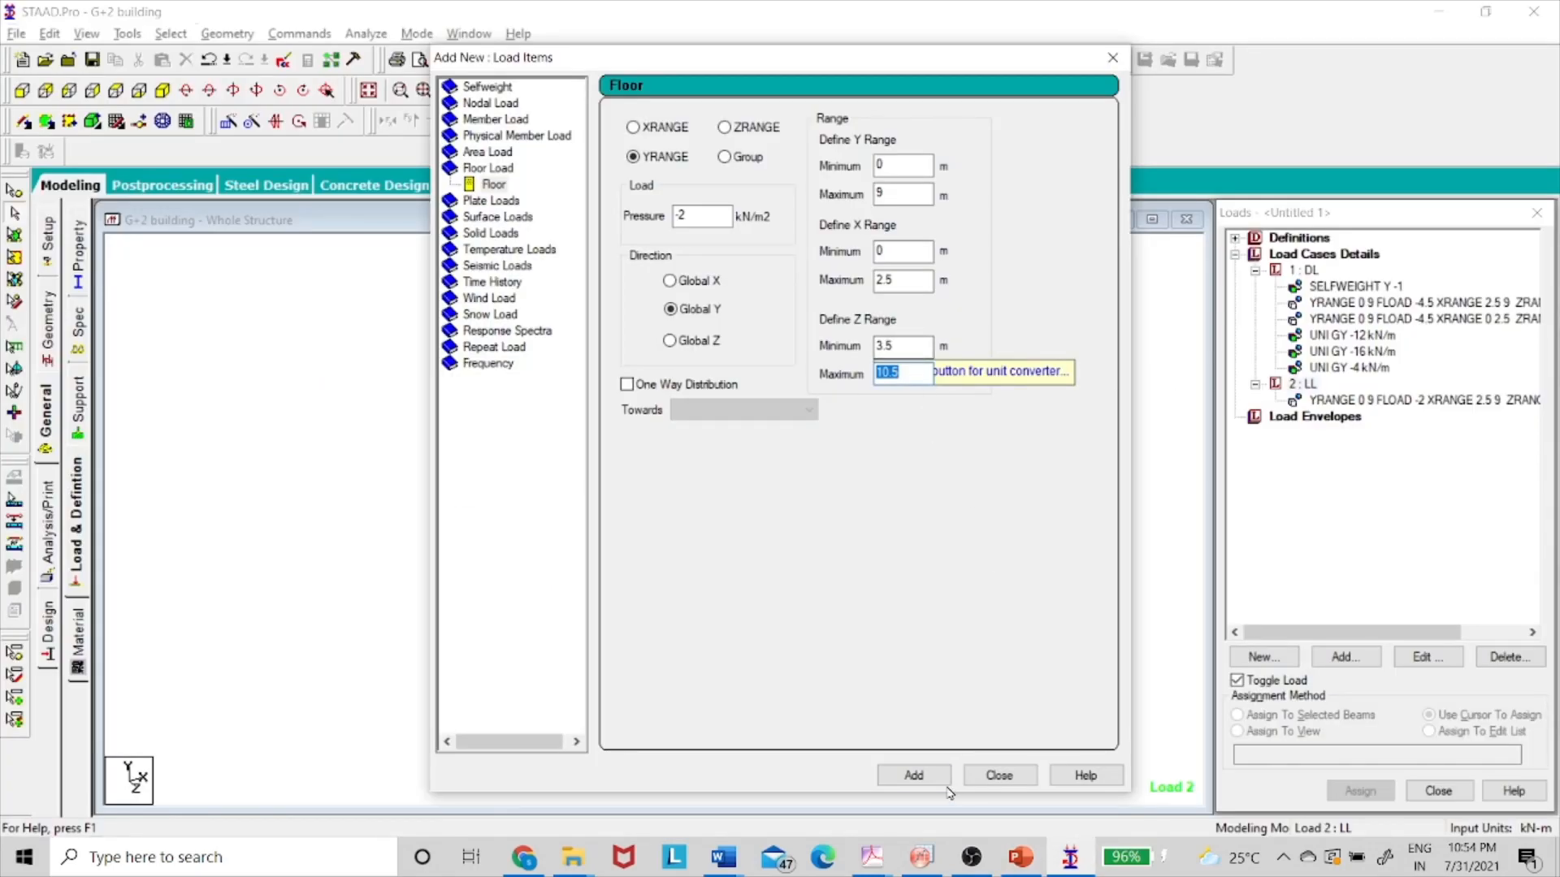
pyautogui.click(913, 775)
pyautogui.click(980, 777)
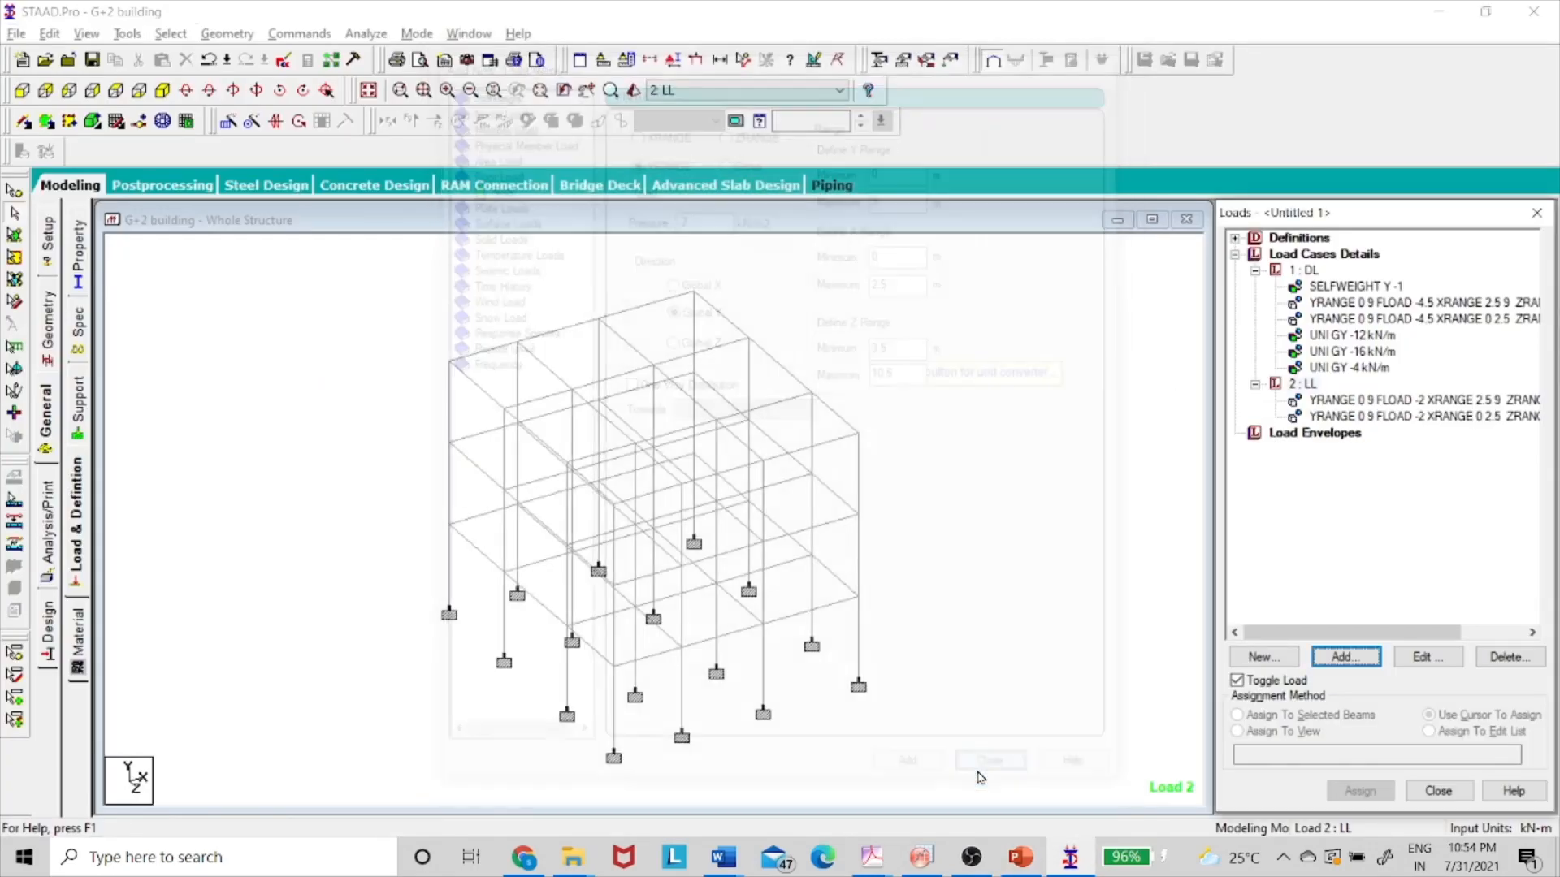
# - Display both LL floor loads on the frame and inspect the second one's Y range without changes
pyautogui.click(1326, 402)
pyautogui.click(1332, 415)
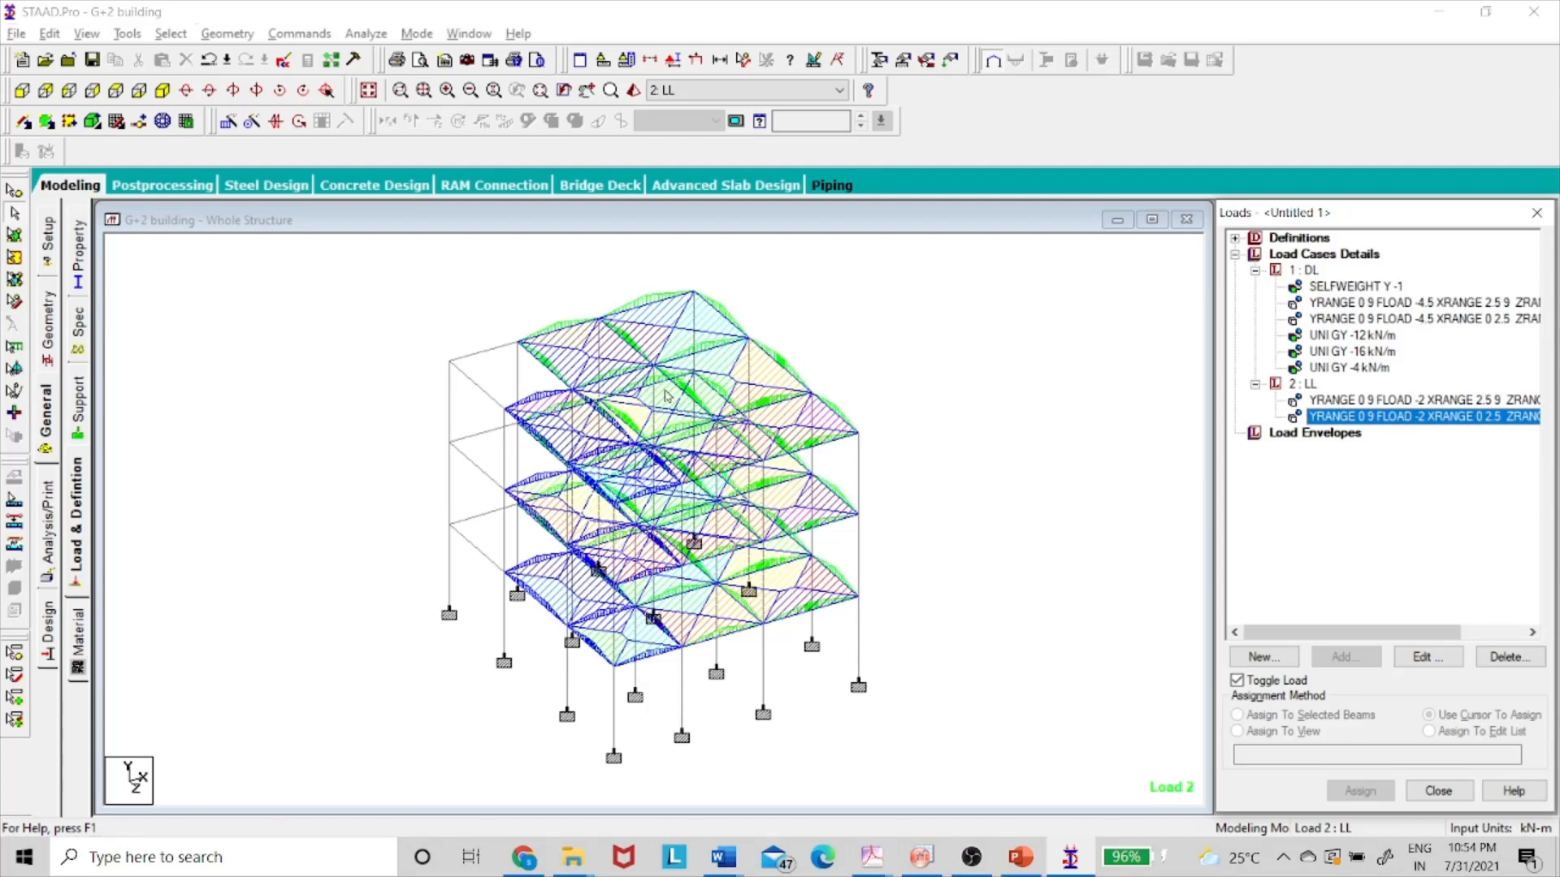
pyautogui.doubleClick(1471, 419)
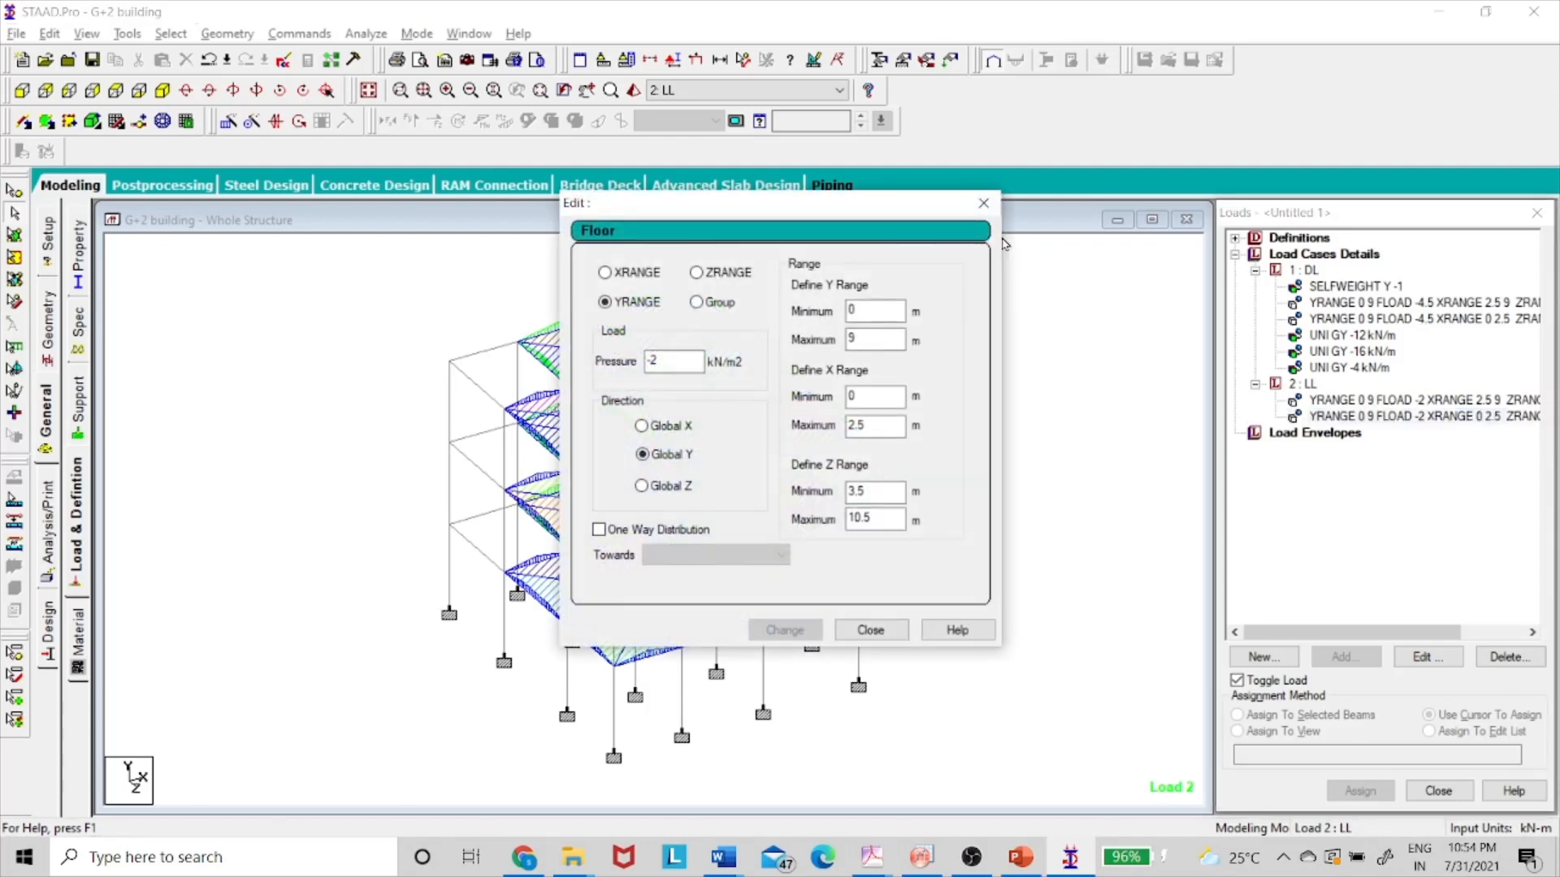
pyautogui.click(880, 338)
pyautogui.click(870, 631)
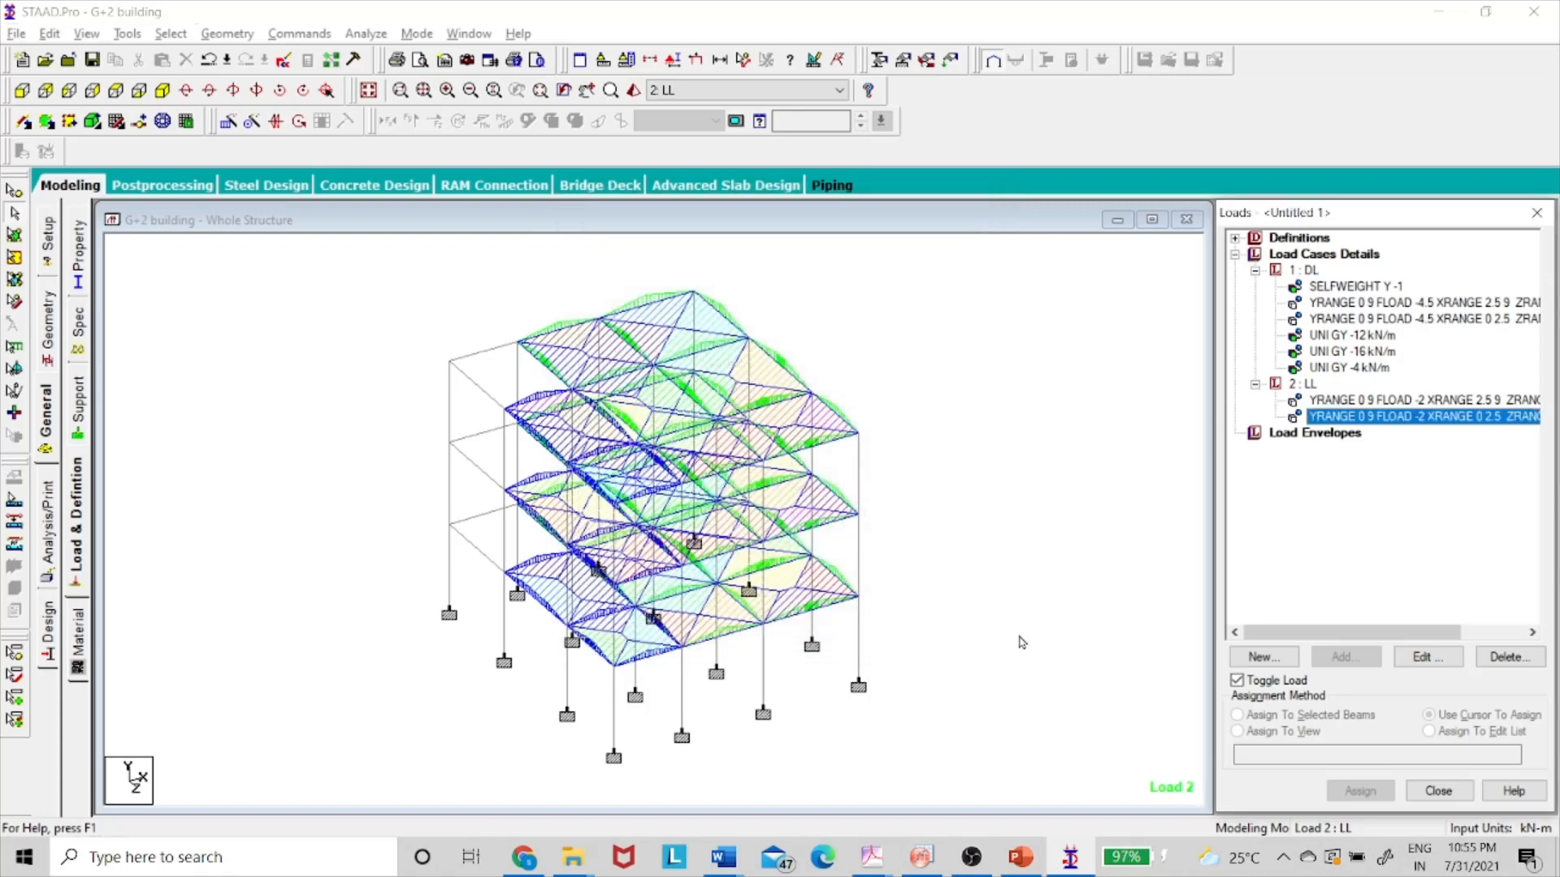
# - From Load Cases Details, open the dialog to add a new load case
pyautogui.click(1307, 385)
pyautogui.click(1301, 257)
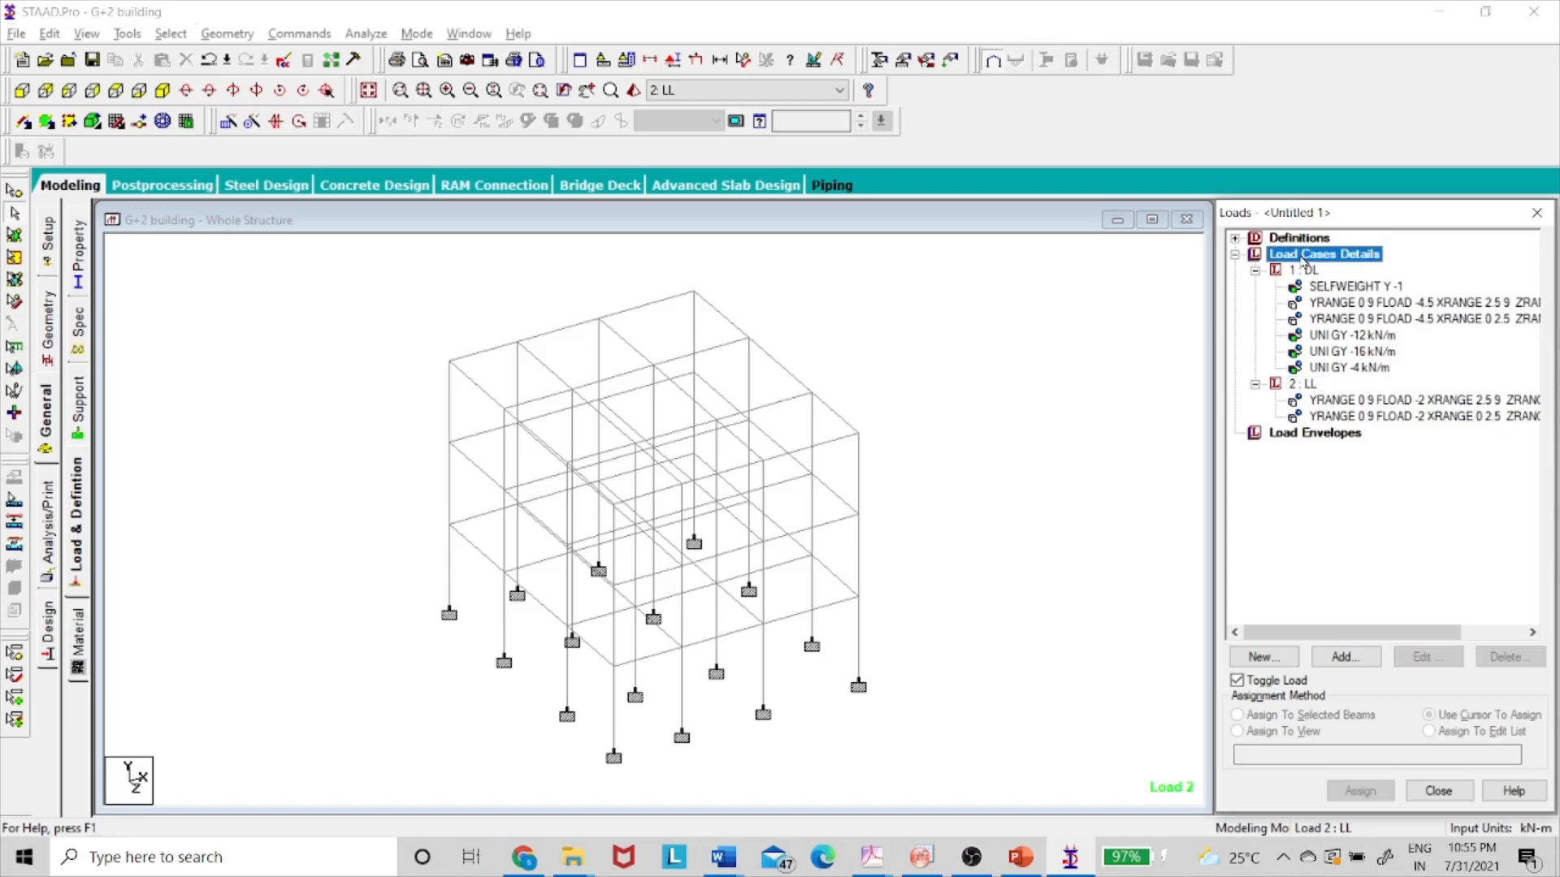
pyautogui.click(1345, 657)
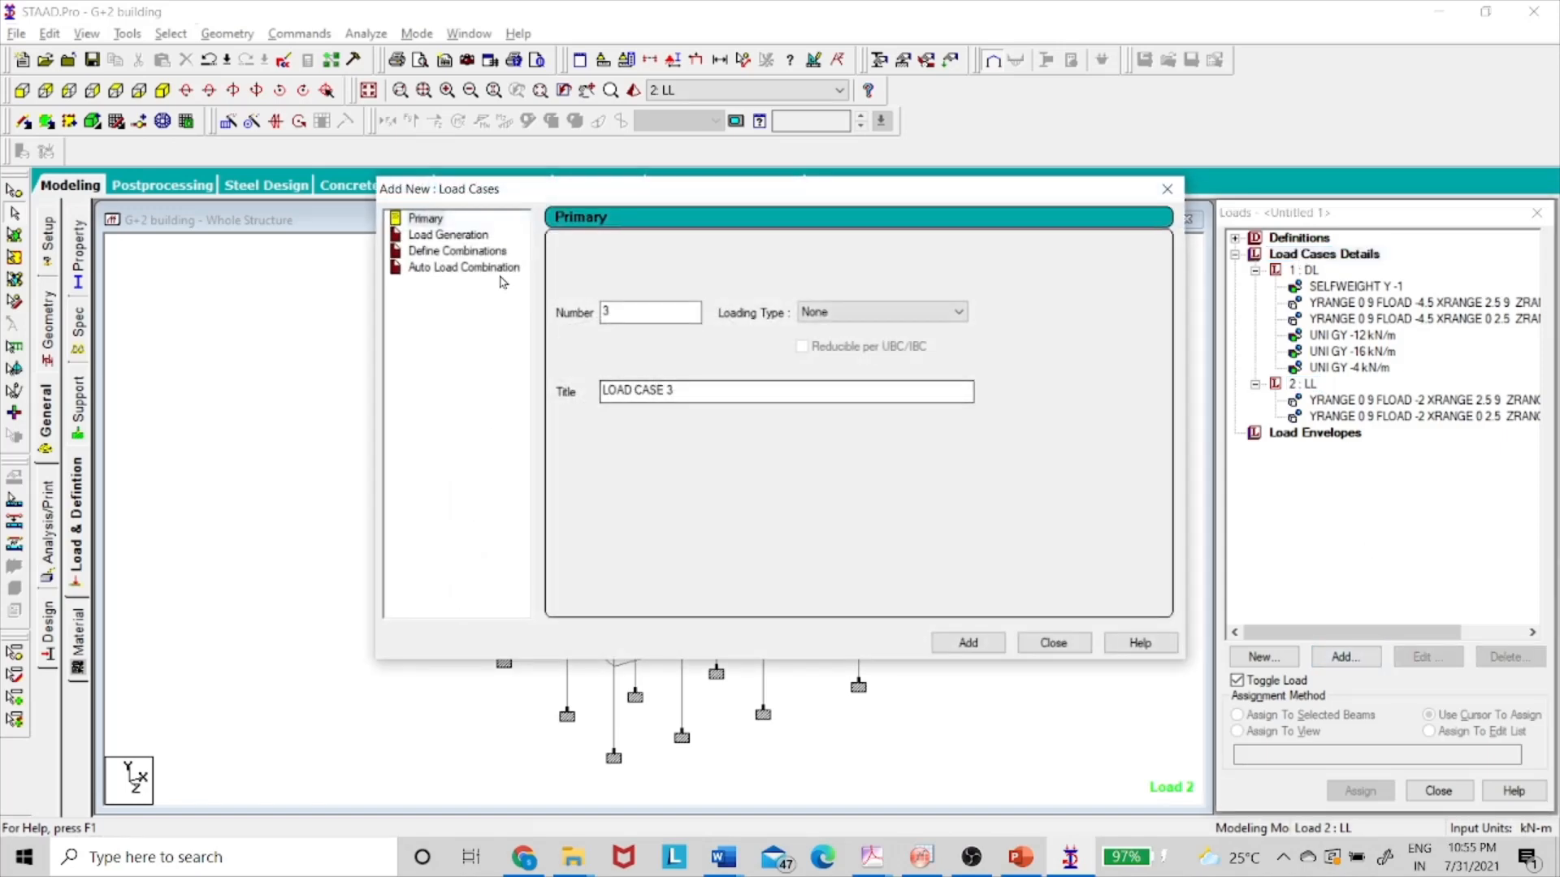
# - Create combination load case 3 as 1.5×DL + 1.5×LL with default factor 1.5
pyautogui.click(478, 252)
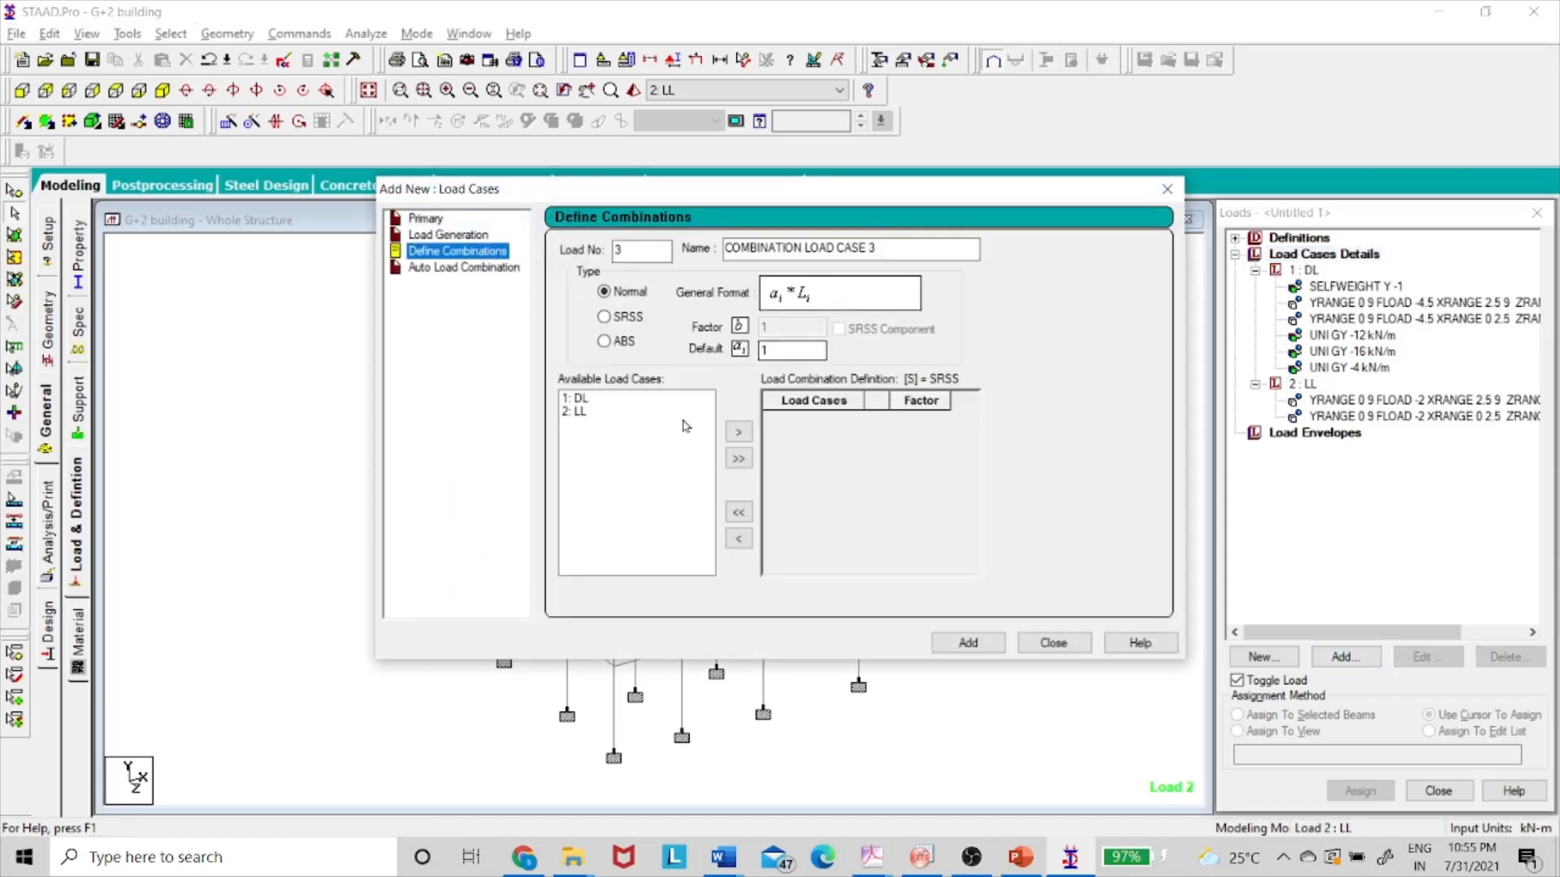
pyautogui.click(781, 348)
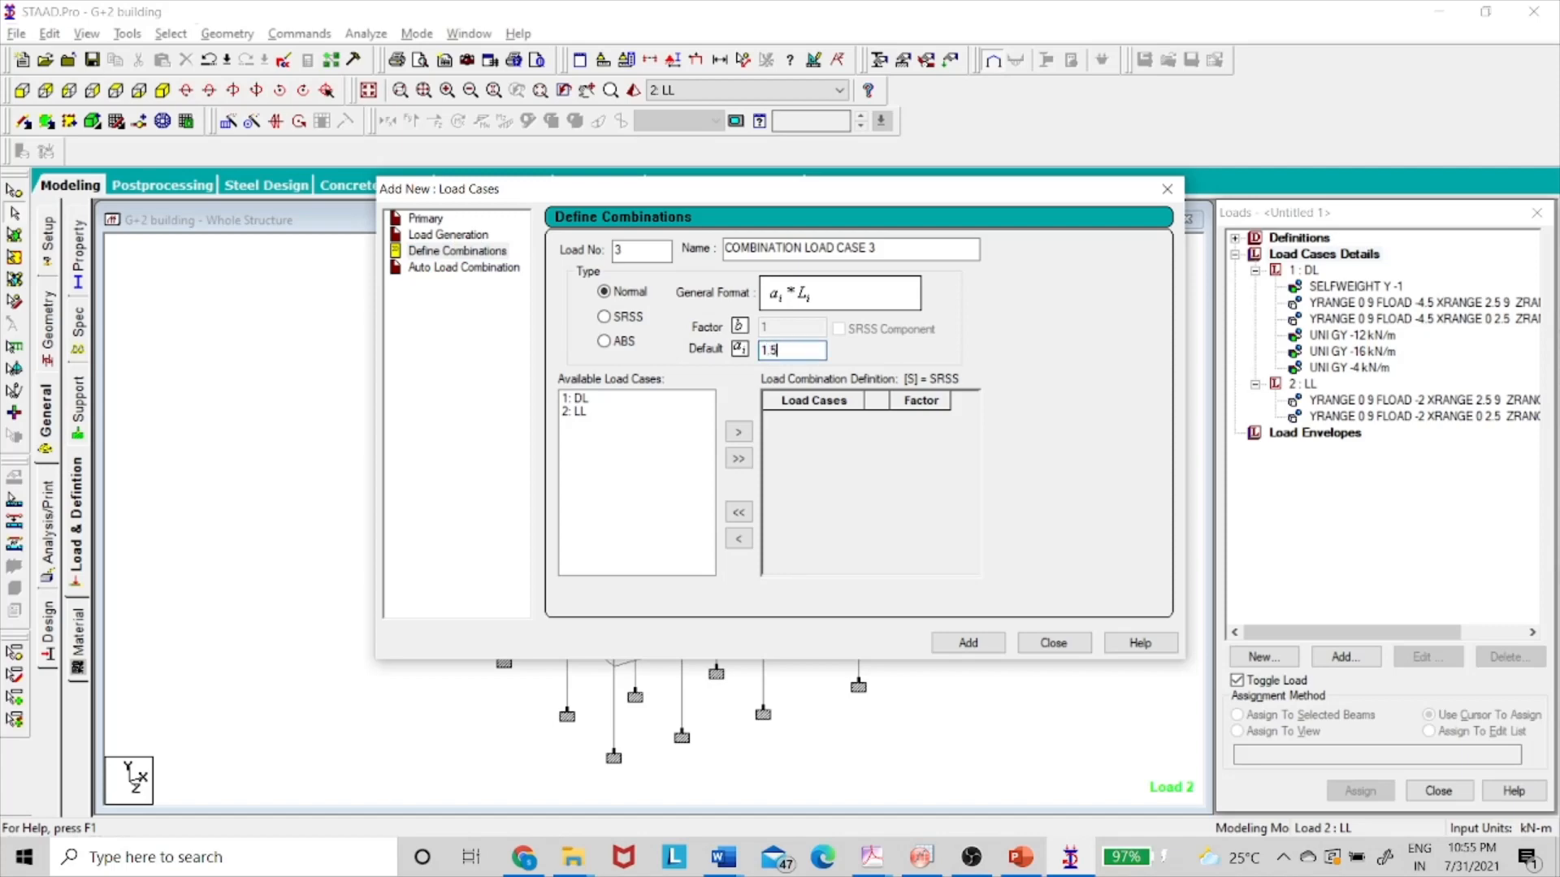
pyautogui.click(739, 459)
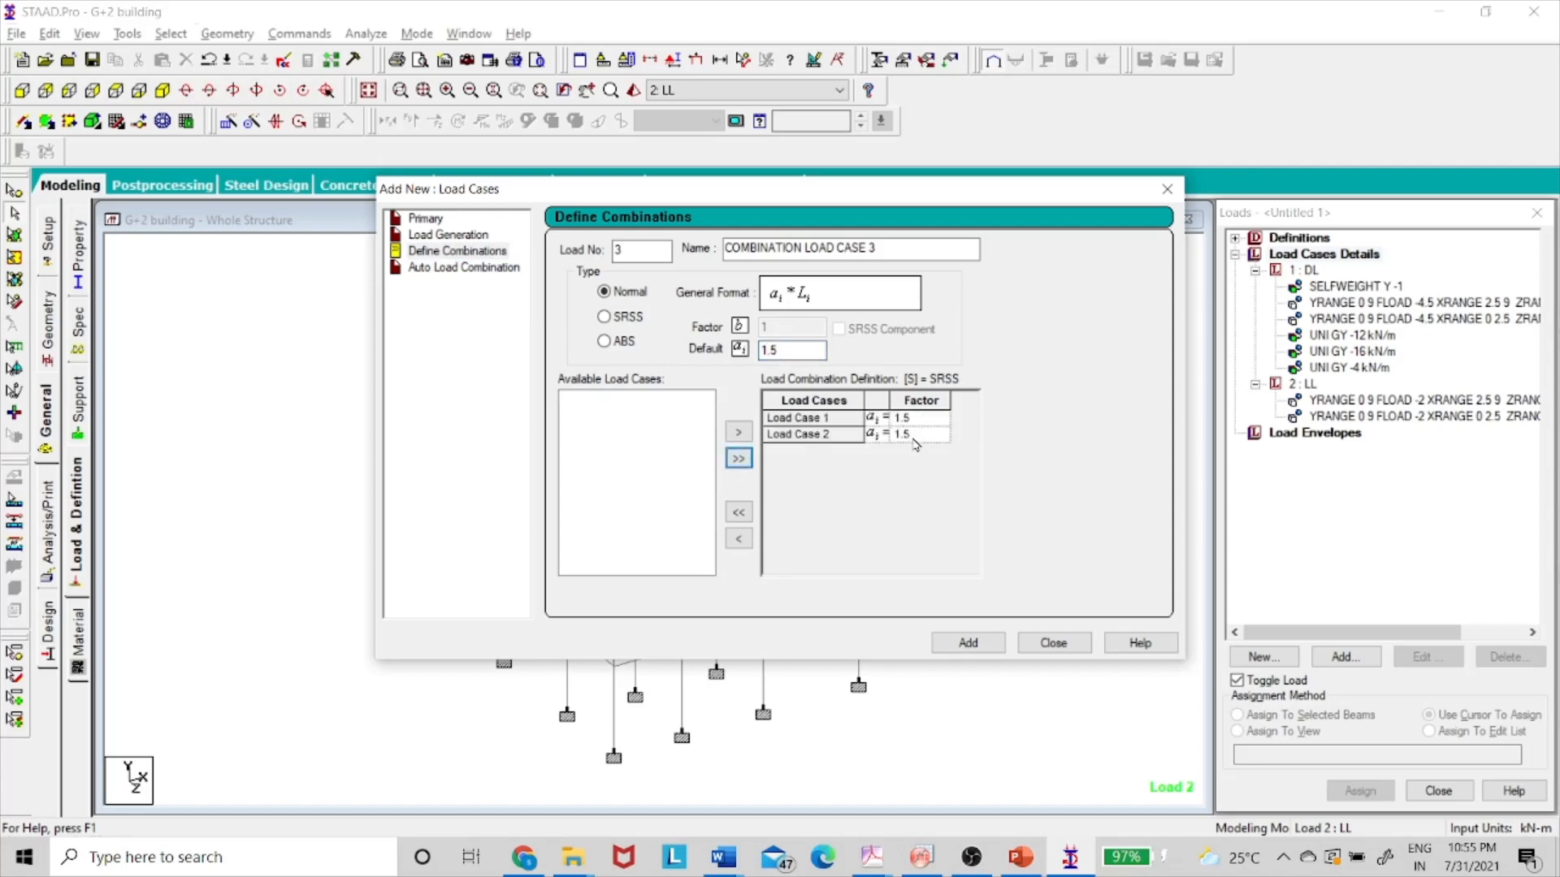
pyautogui.click(1004, 646)
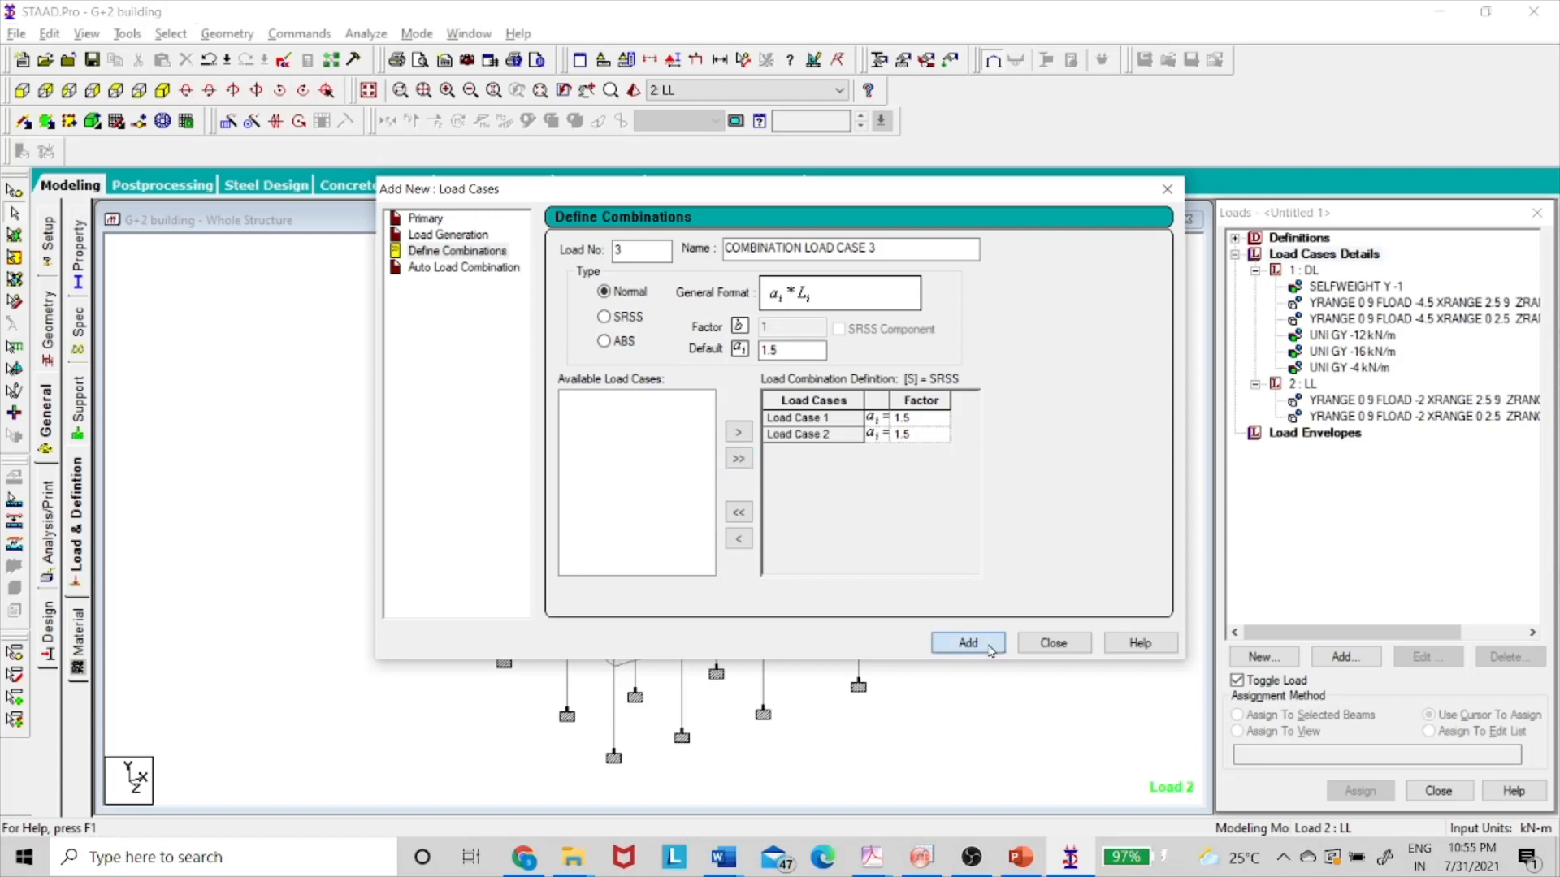
pyautogui.click(1054, 644)
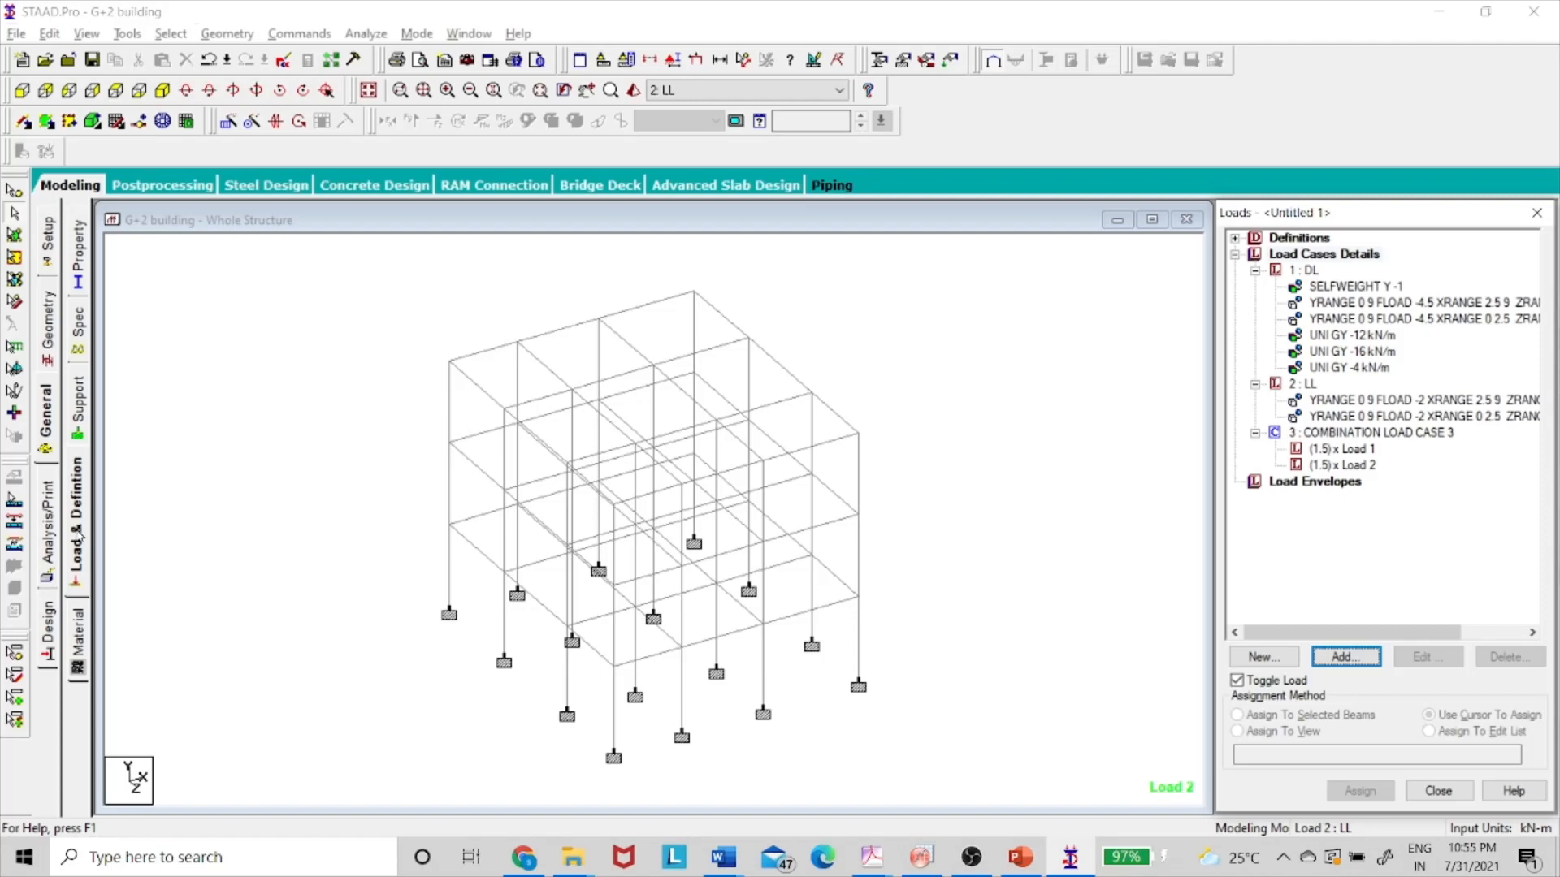
pyautogui.click(48, 529)
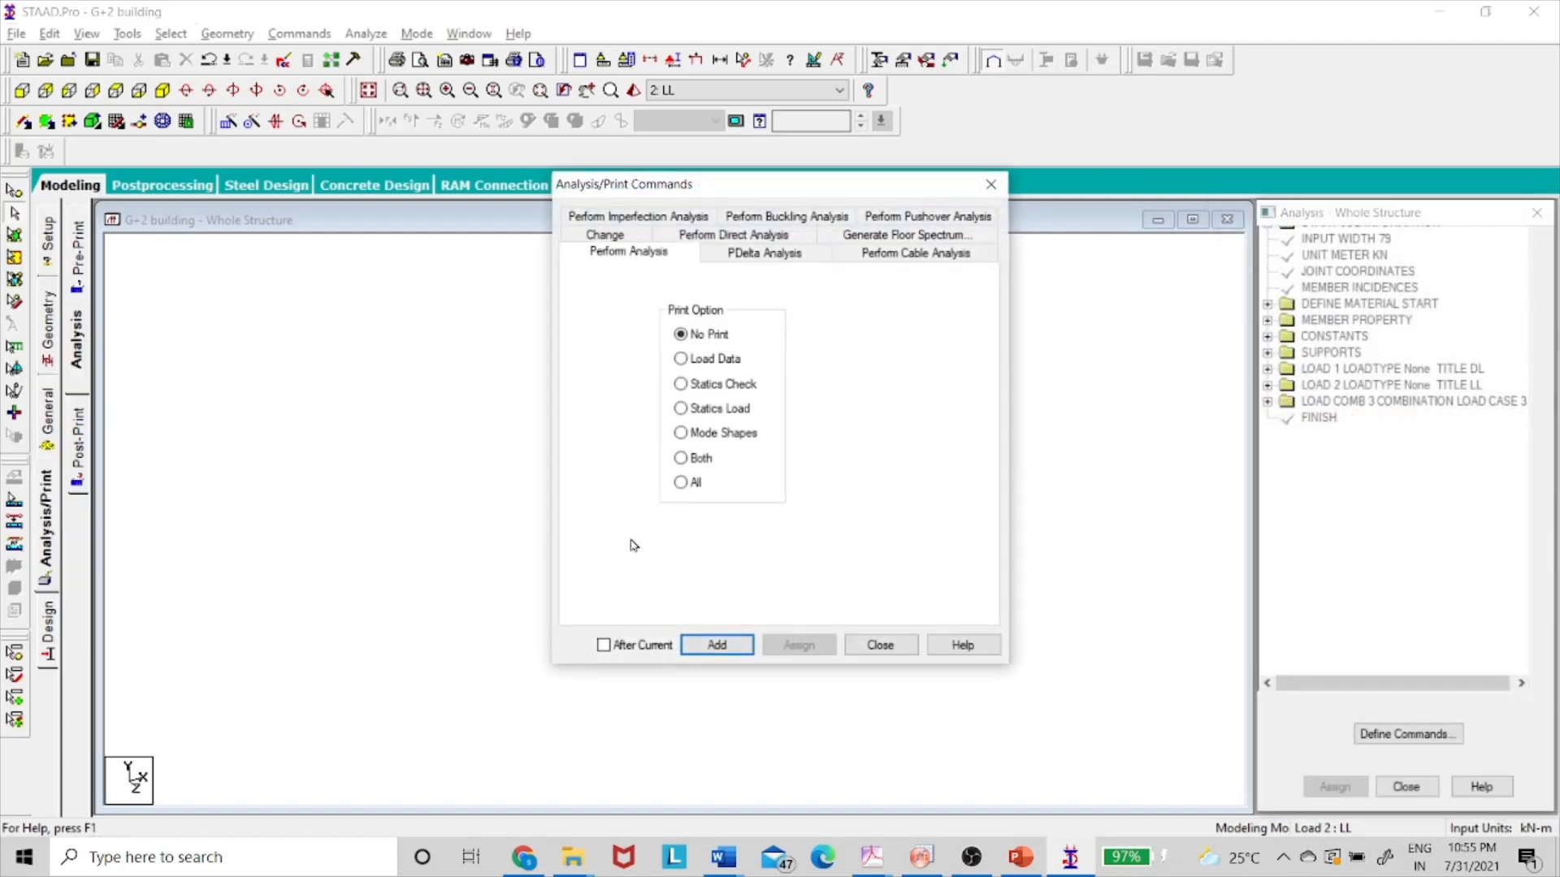
# - Add the PERFORM ANALYSIS PRINT ALL command to the model
pyautogui.click(693, 484)
pyautogui.click(718, 645)
pyautogui.click(881, 645)
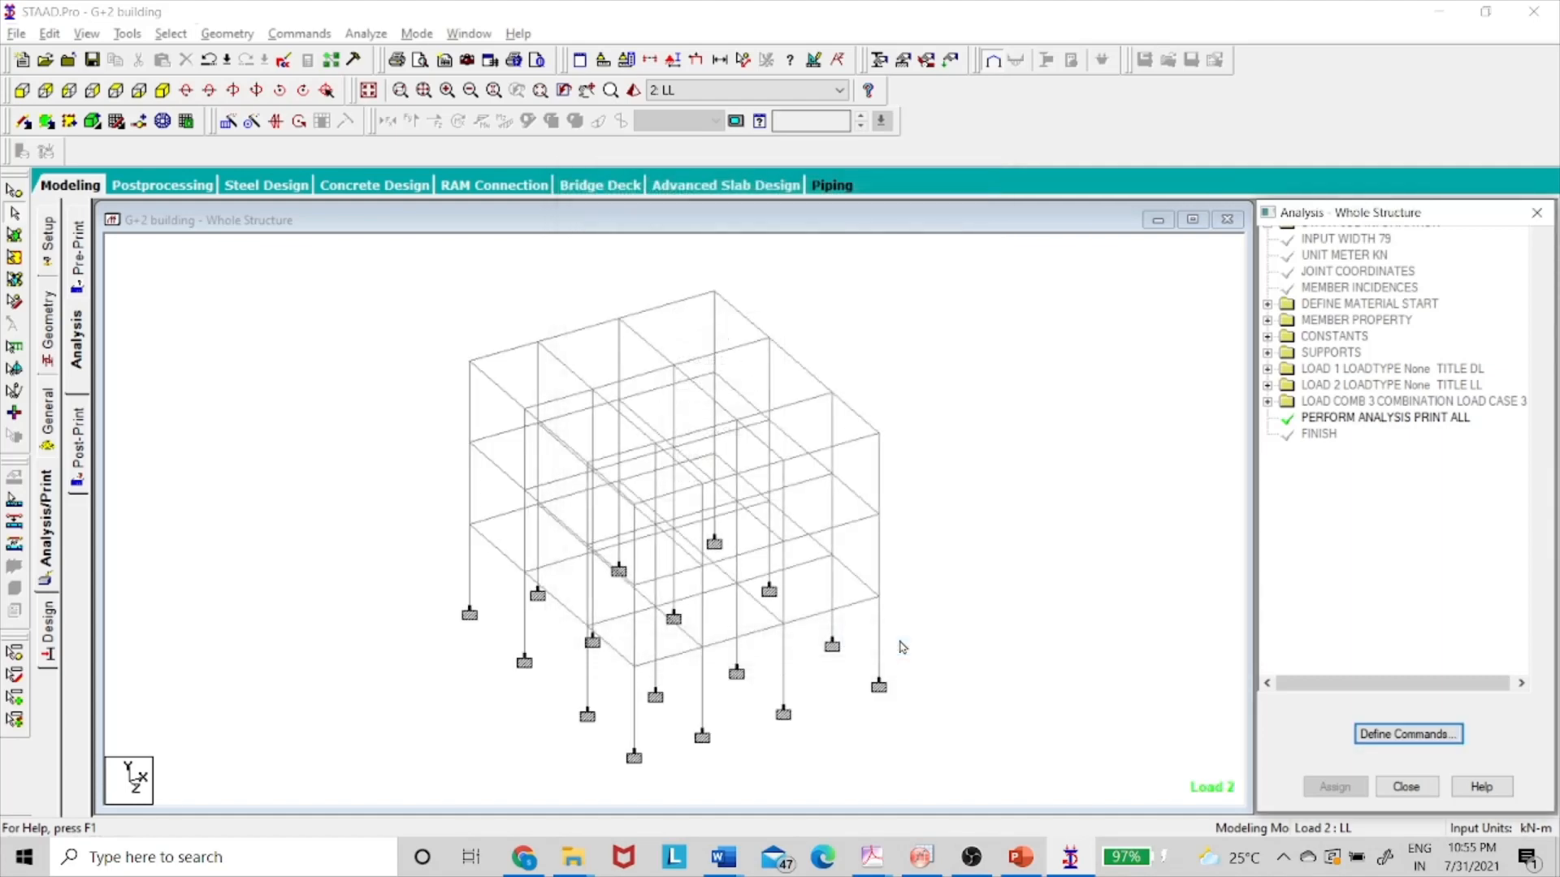
# - Save the modified G+2 building model and run the structural analysis
pyautogui.click(365, 34)
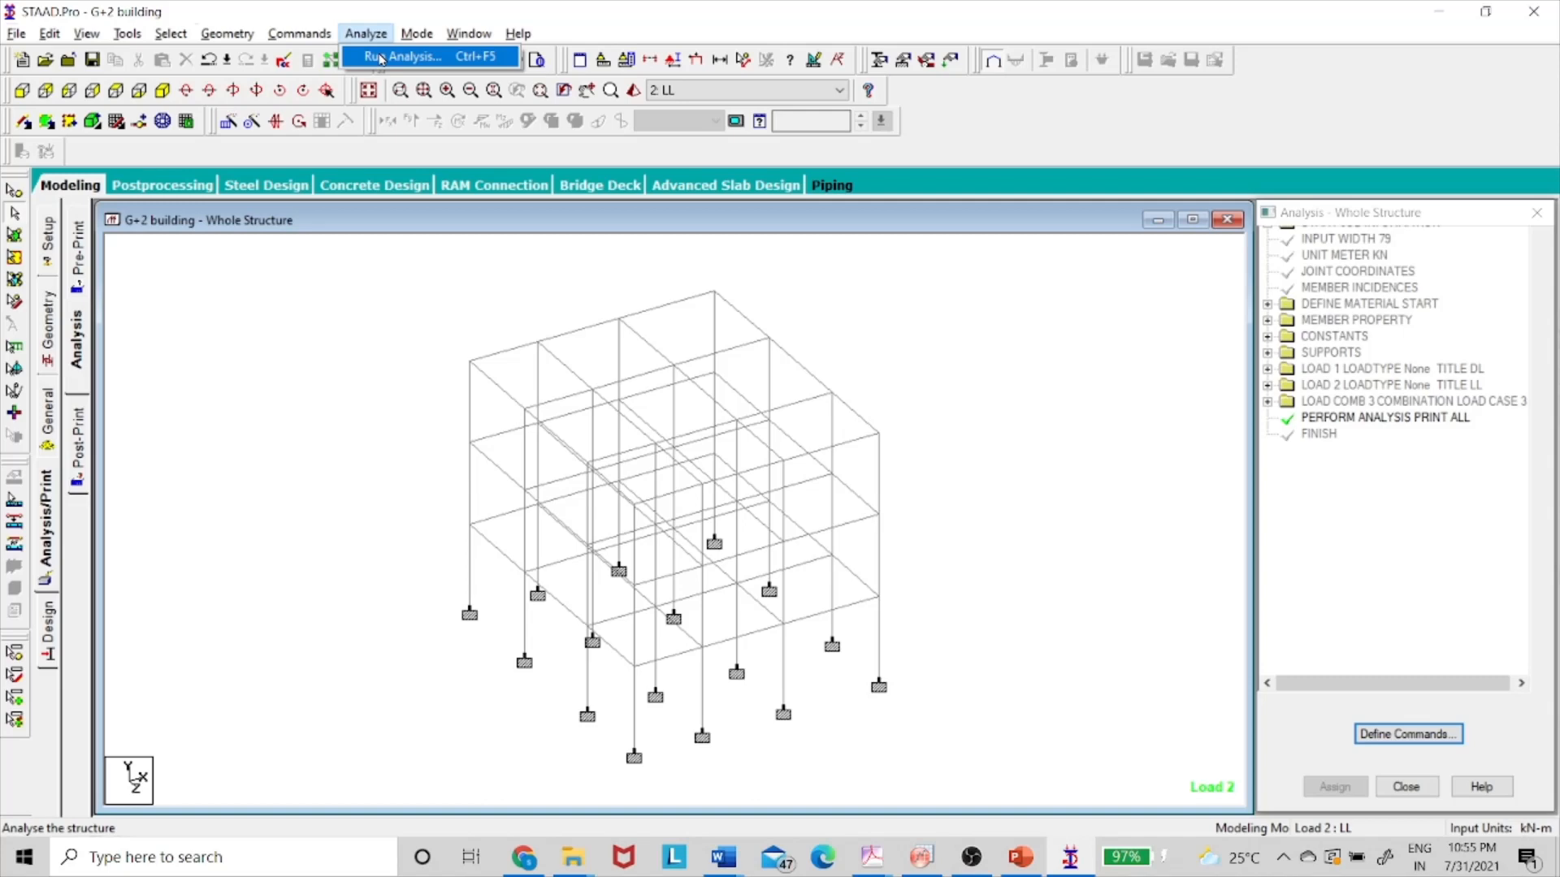
pyautogui.click(381, 57)
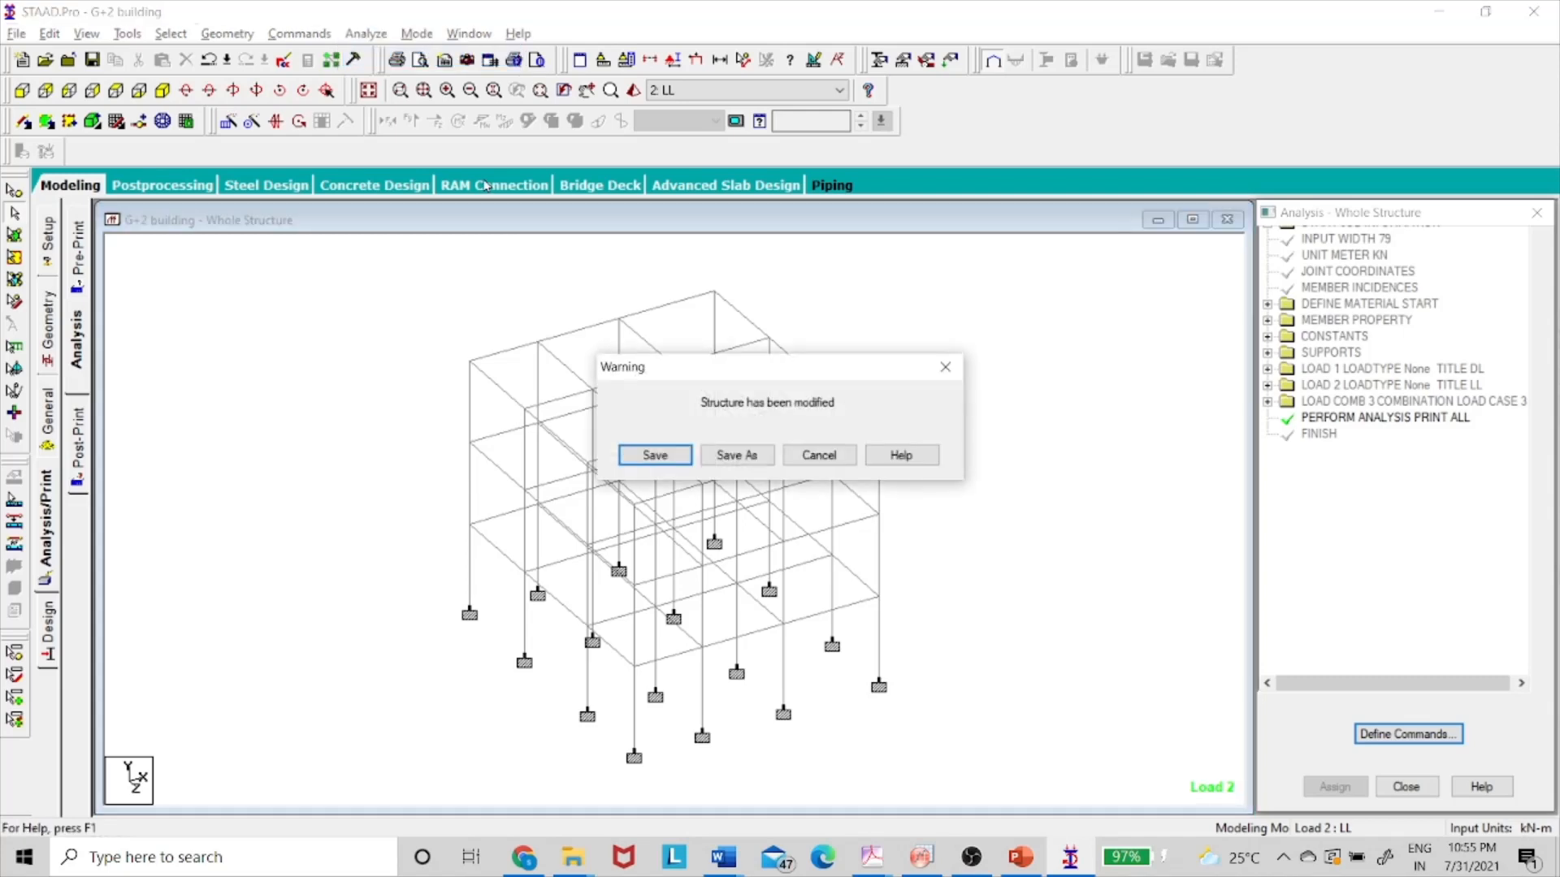
pyautogui.click(655, 455)
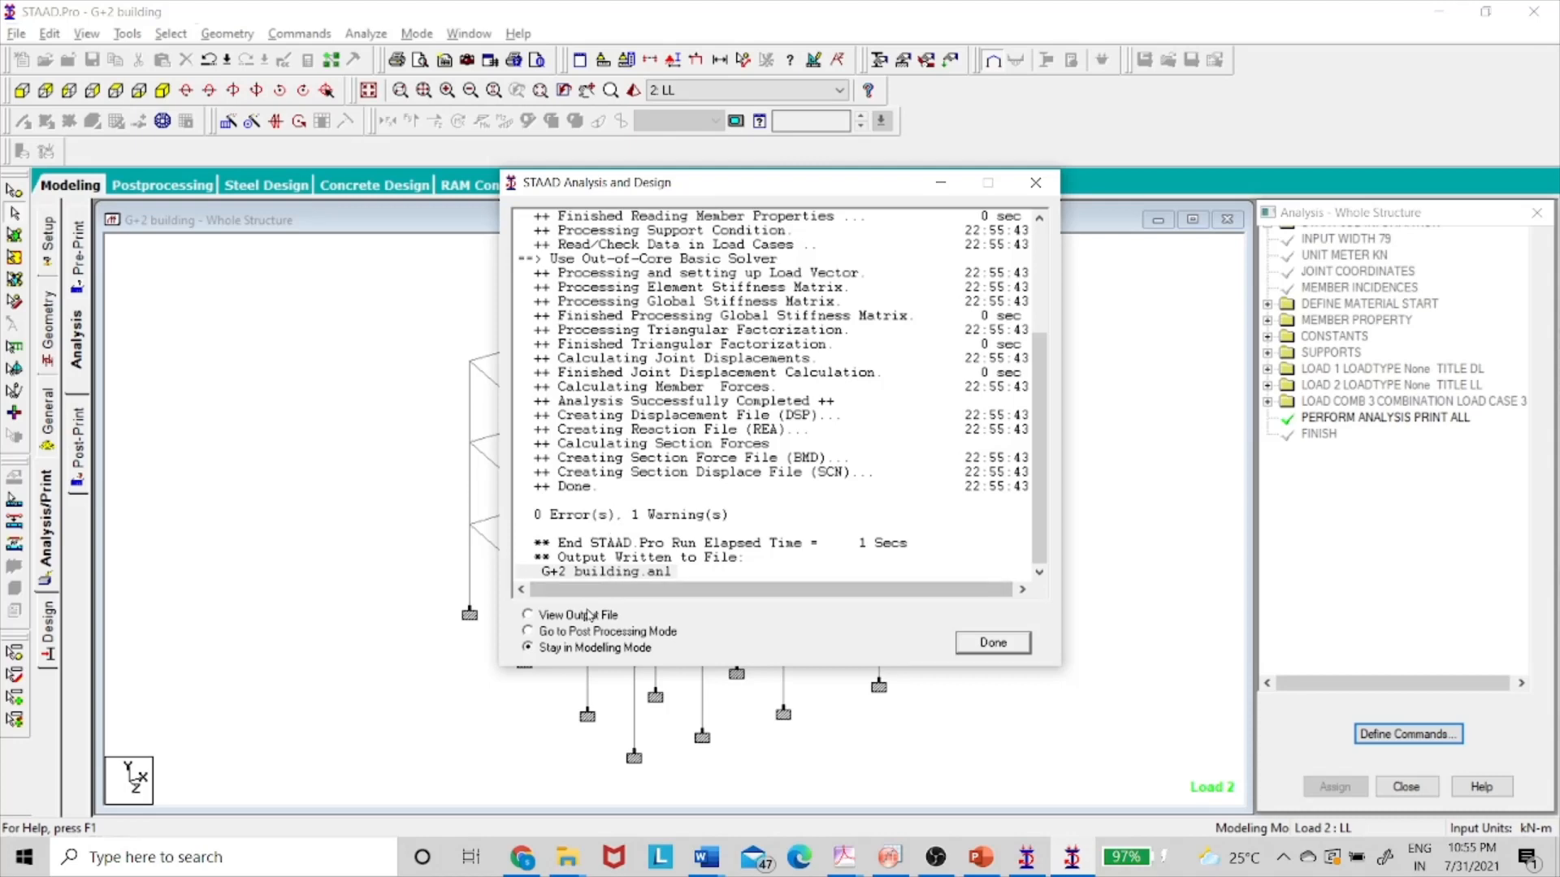
# - Review the Floor/OneWay load warning in the Output Viewer, then close the report
pyautogui.click(970, 645)
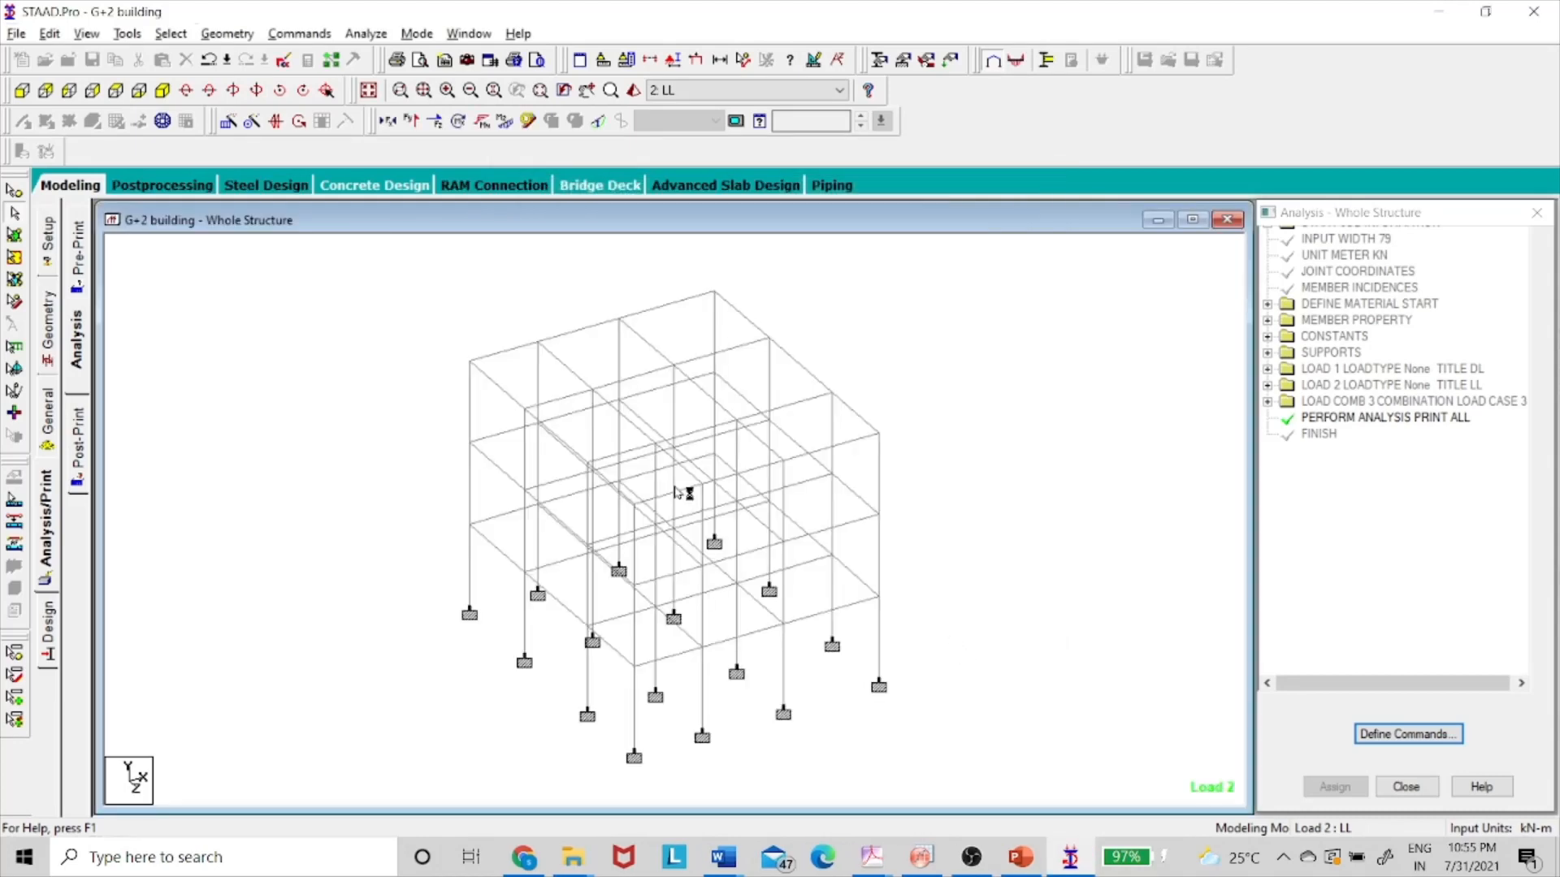
pyautogui.click(167, 151)
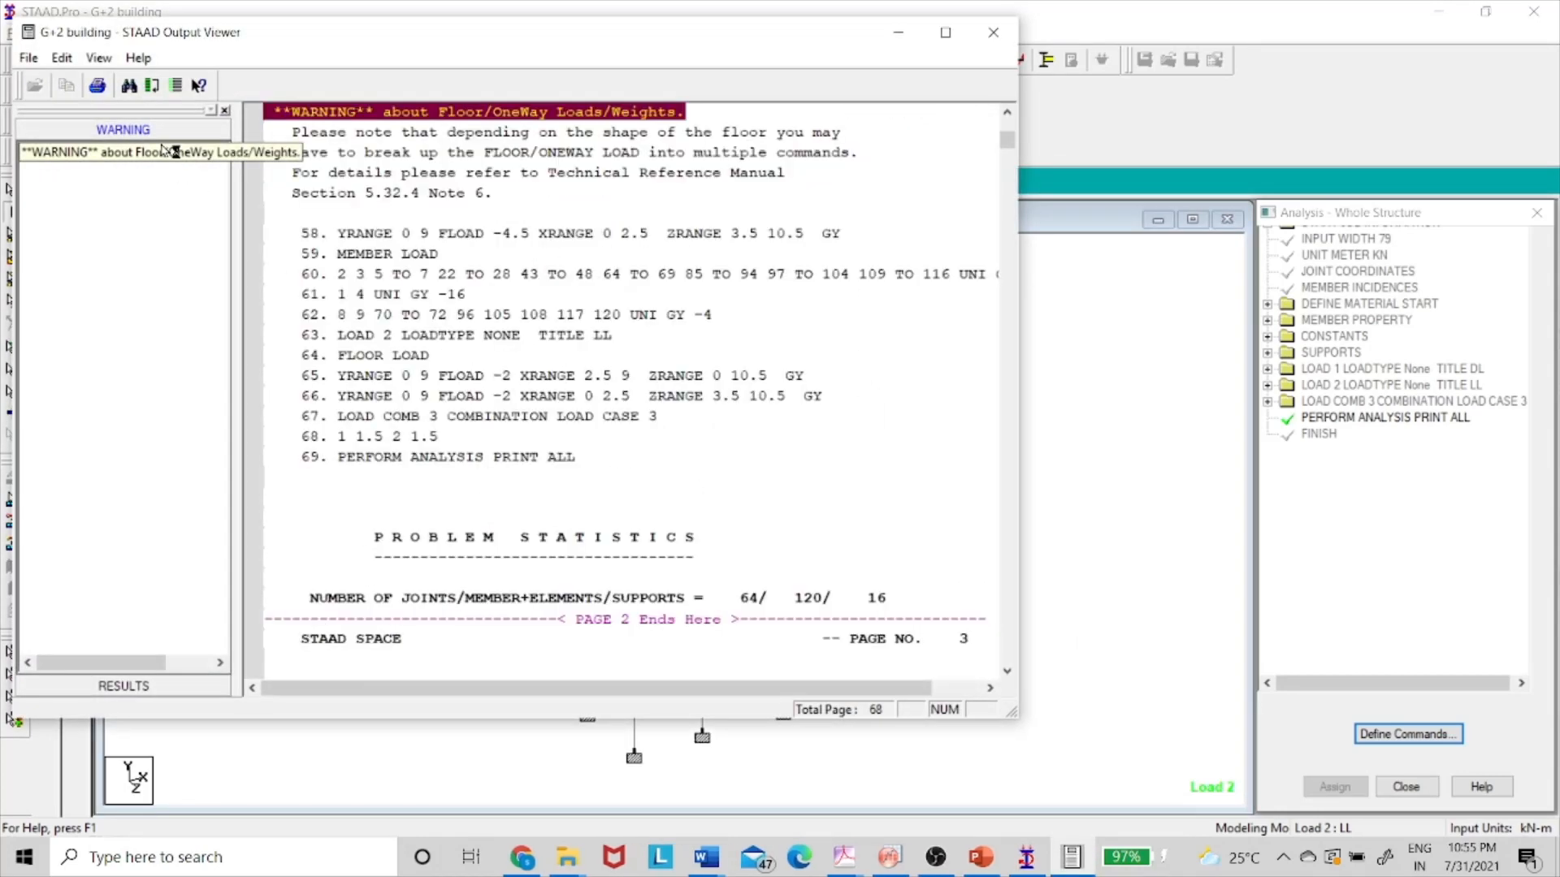
pyautogui.scroll(15, 451, 302)
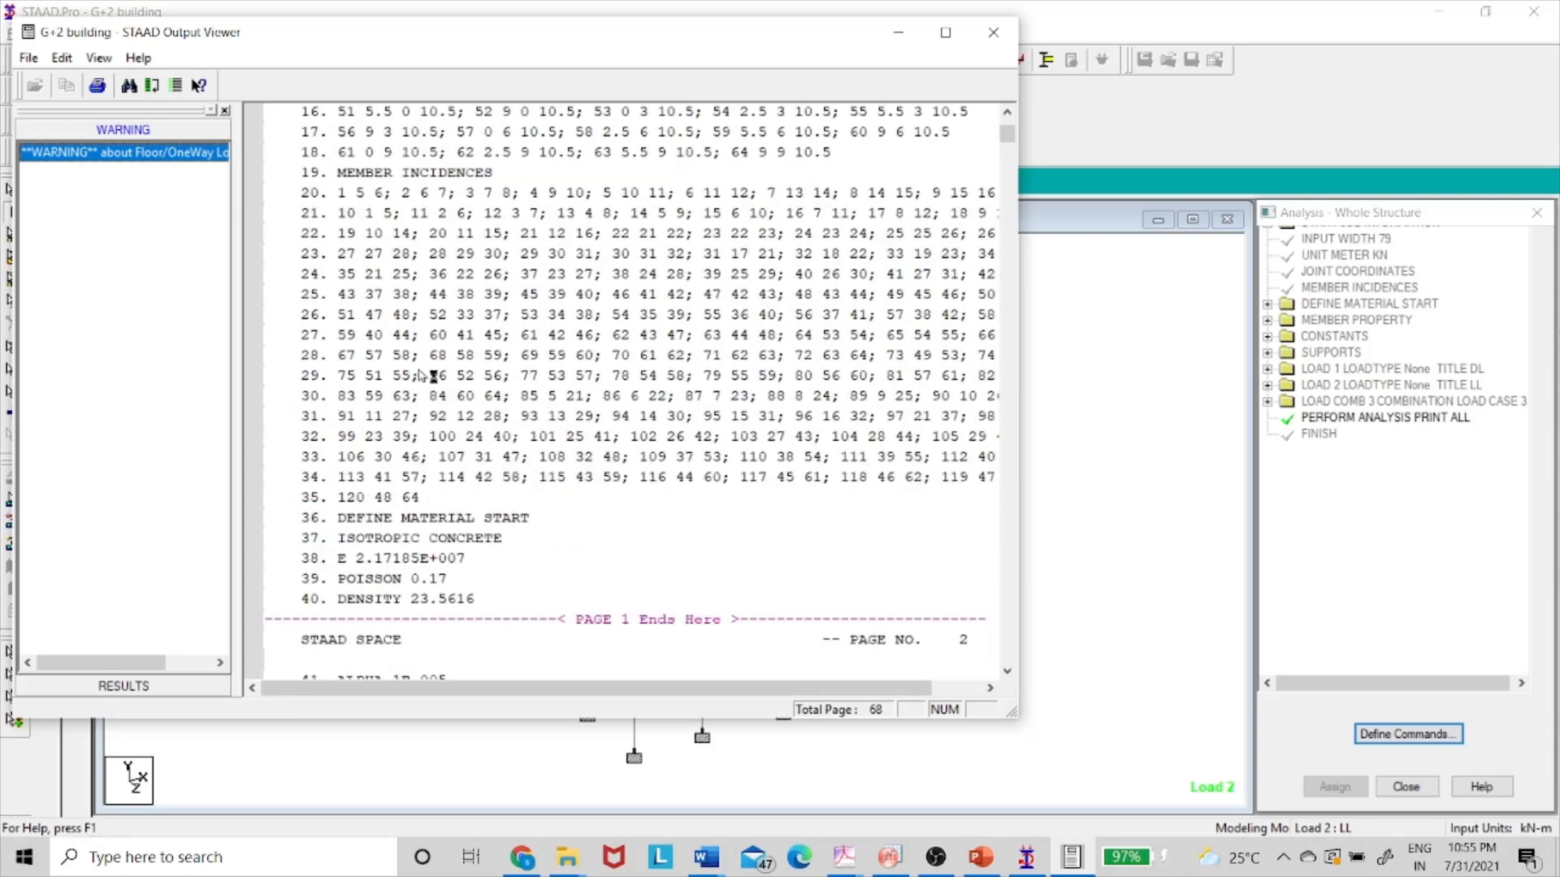
pyautogui.scroll(-14, 428, 375)
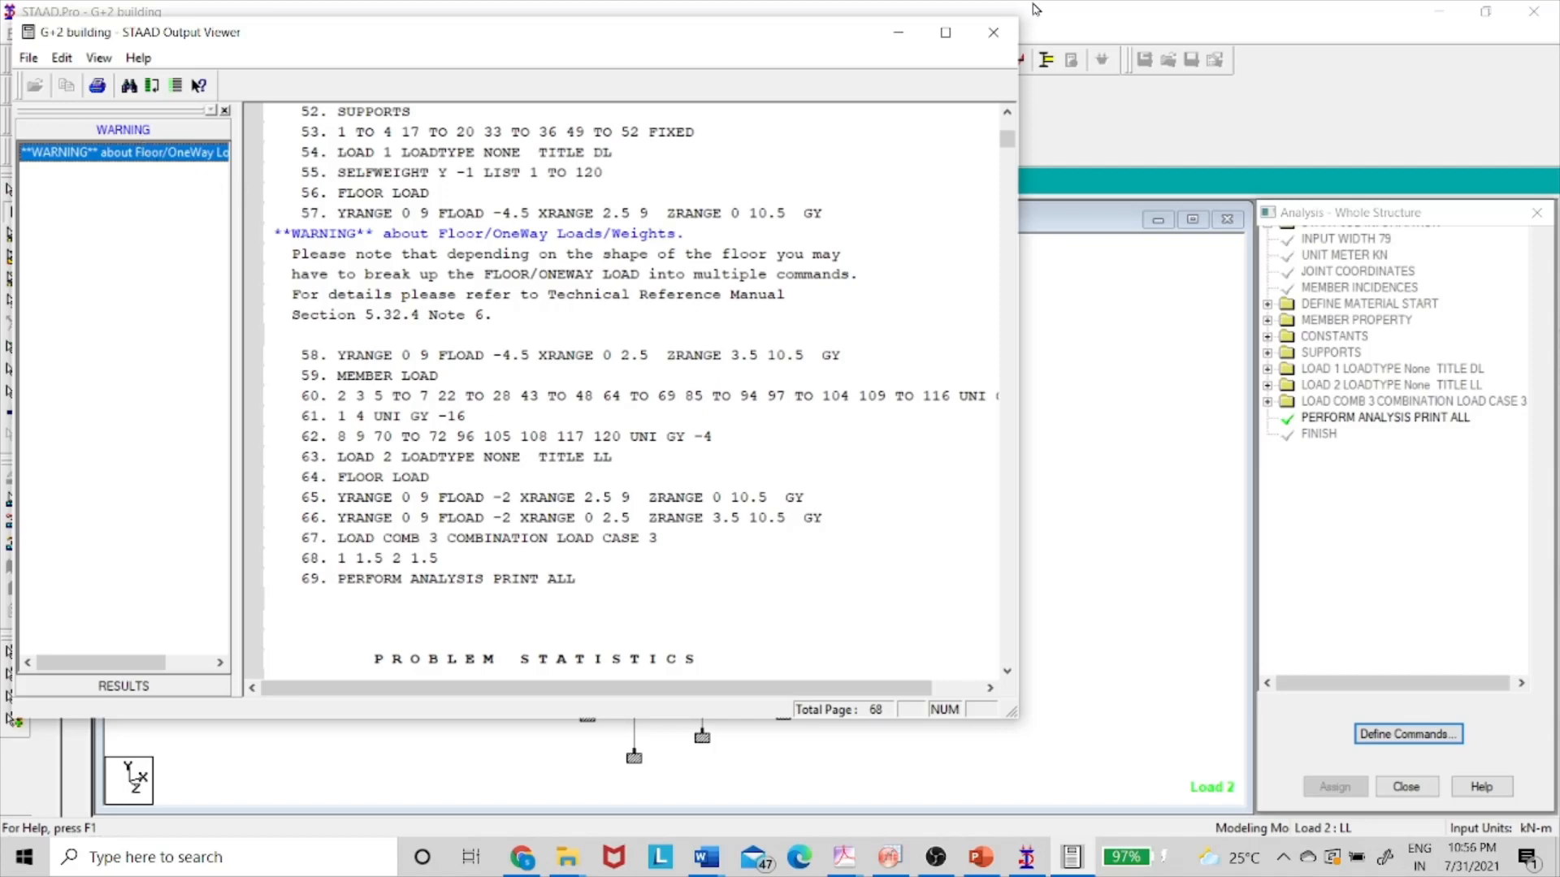
pyautogui.click(993, 33)
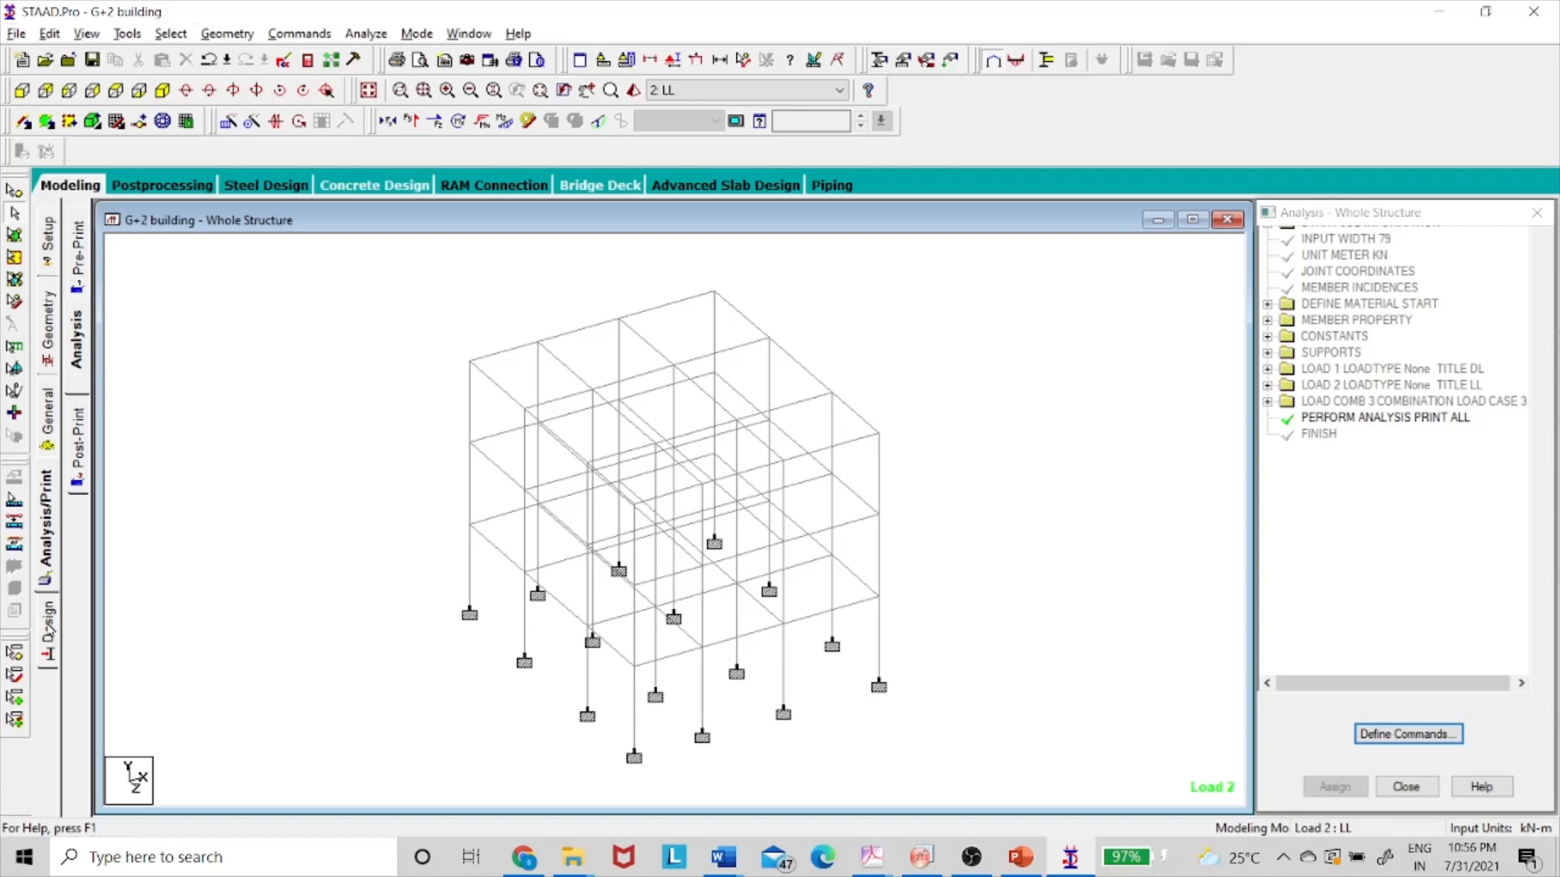
# - Set the concrete design Current Code to IS456
pyautogui.click(47, 632)
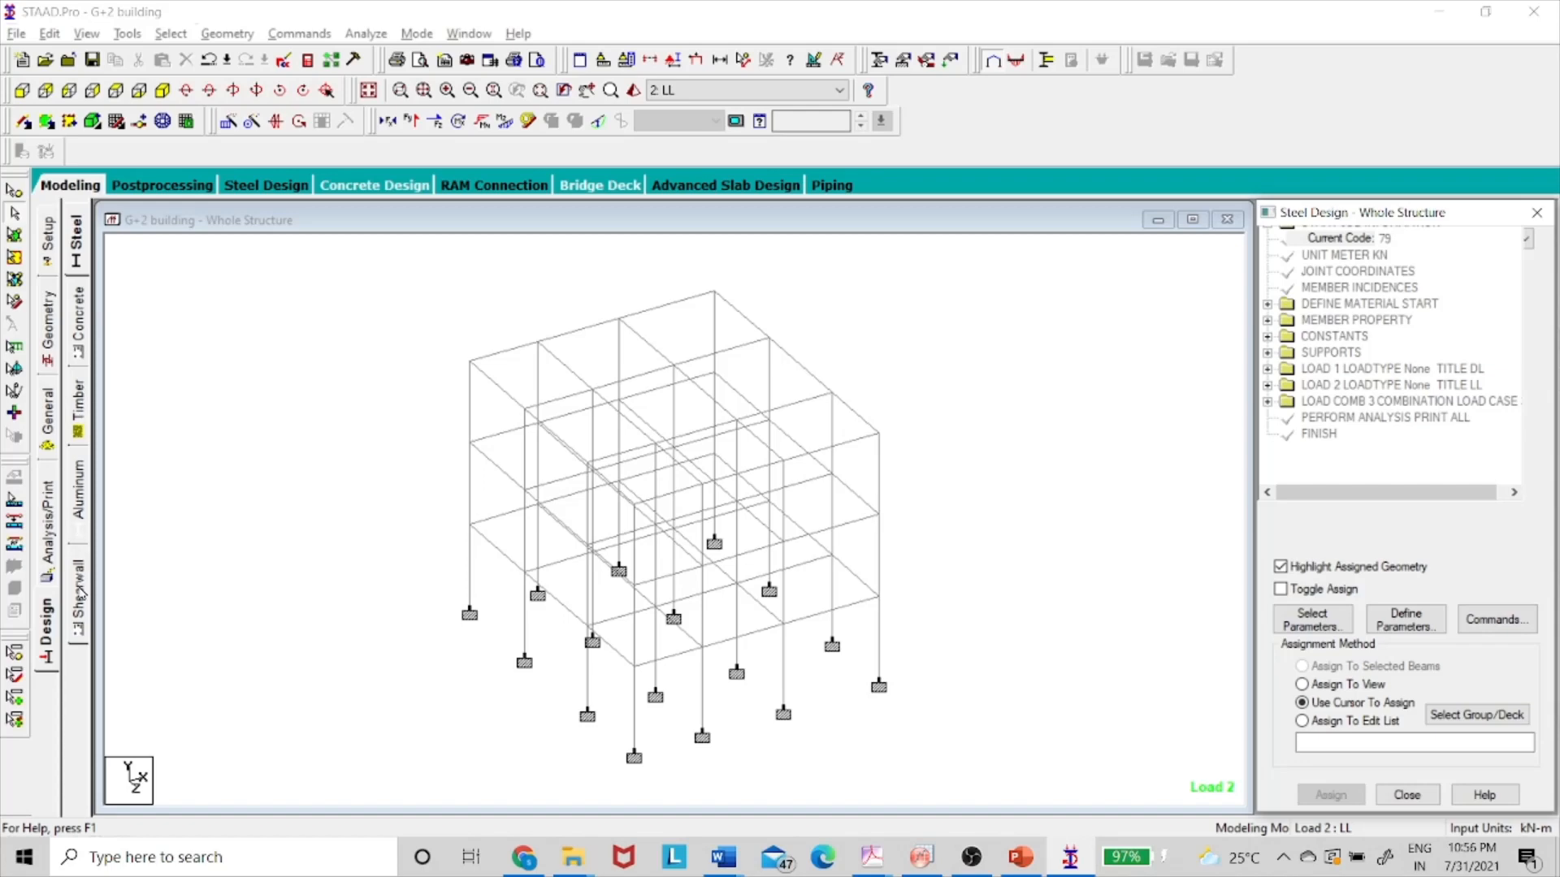
pyautogui.click(78, 325)
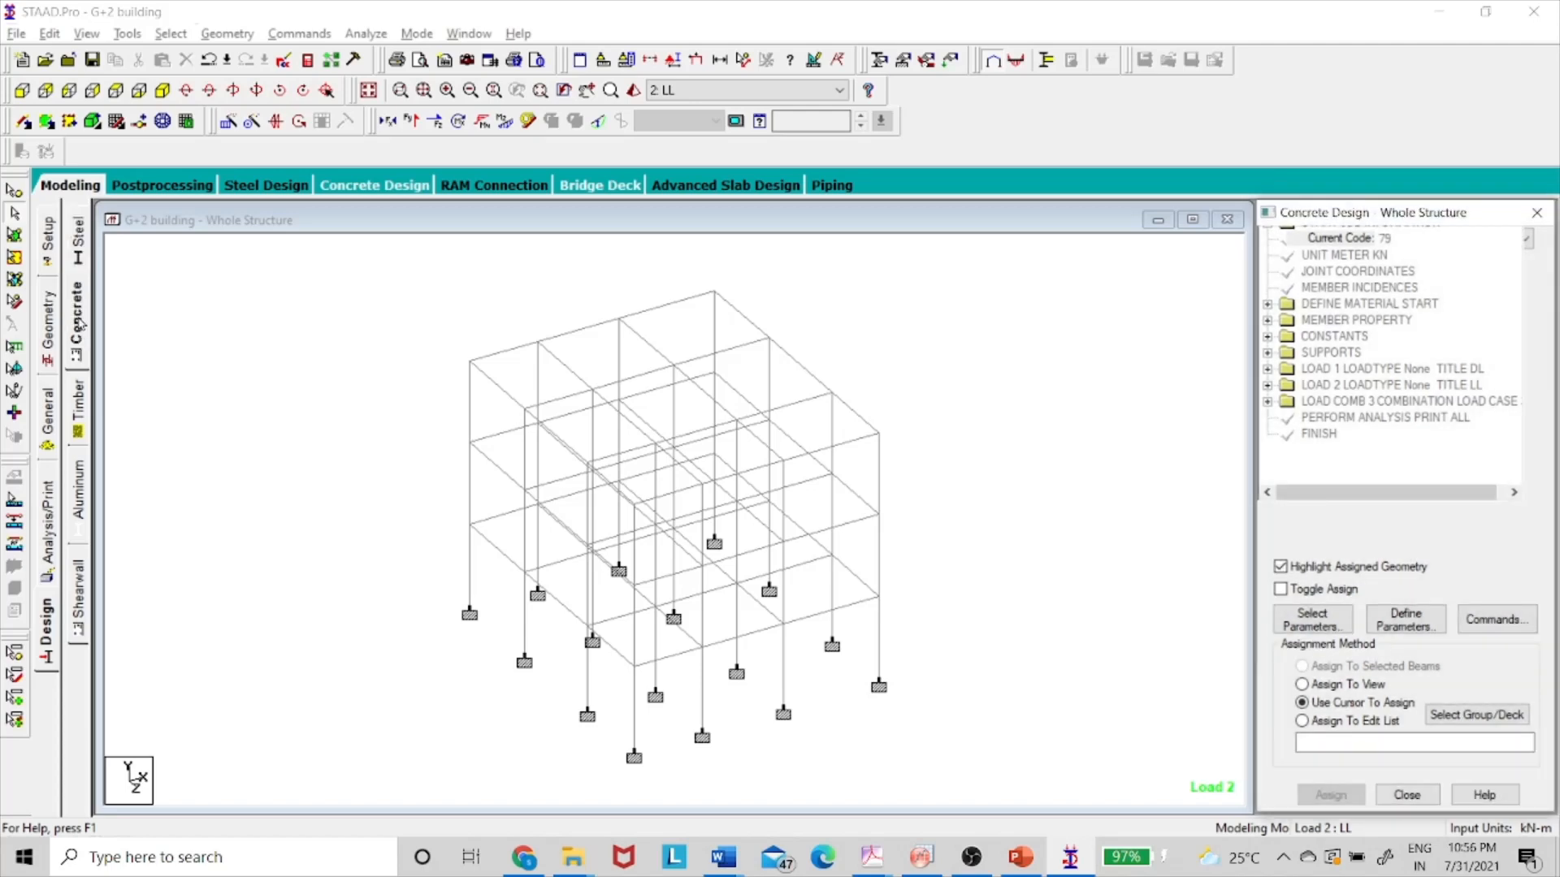
pyautogui.click(1402, 247)
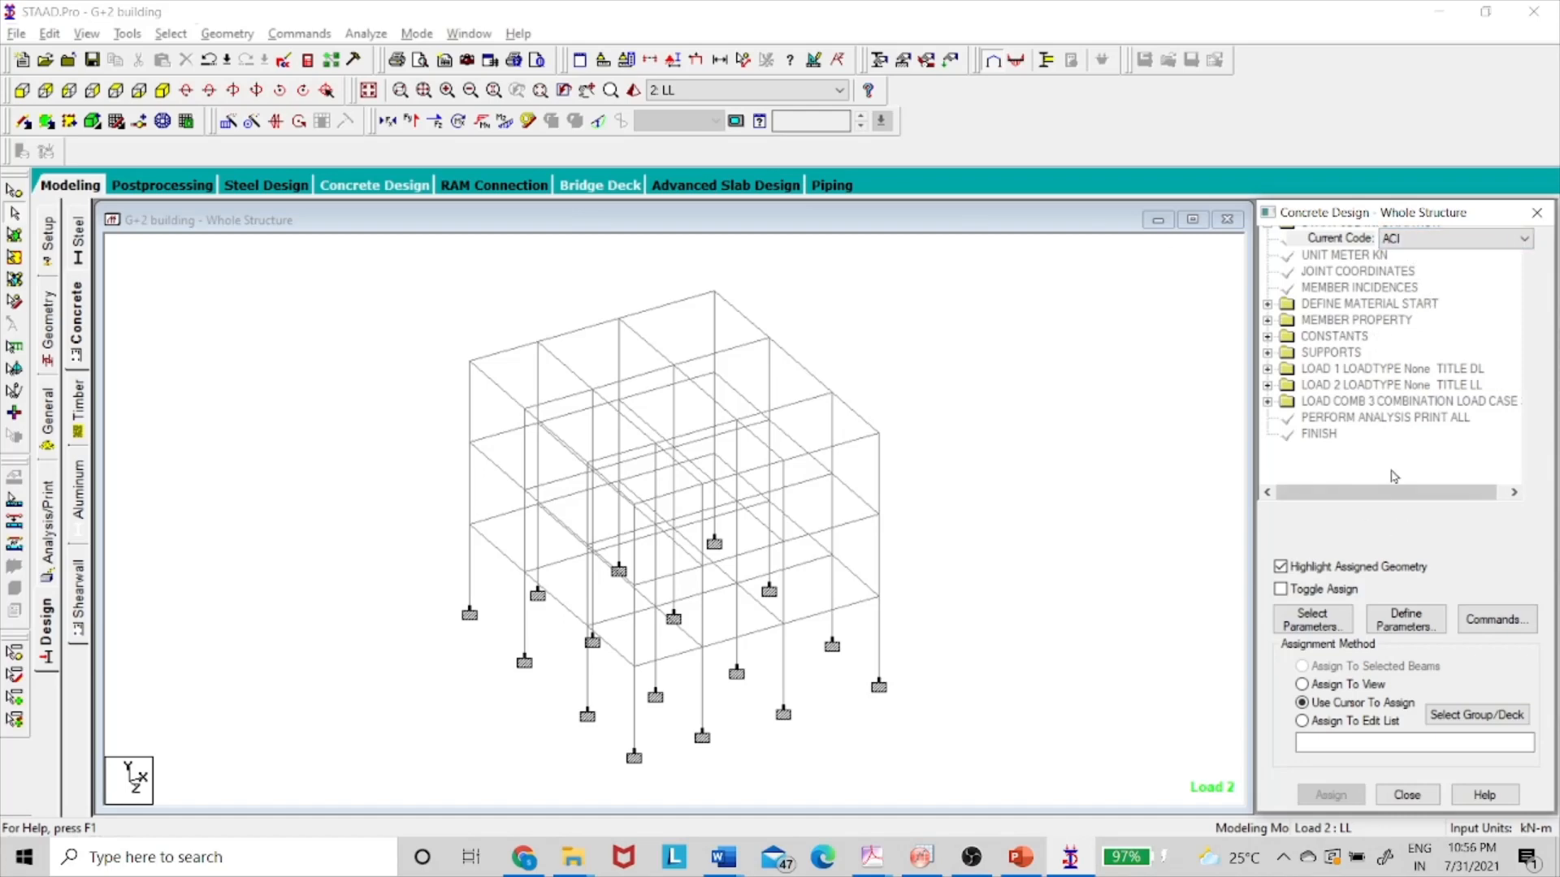
pyautogui.click(1410, 246)
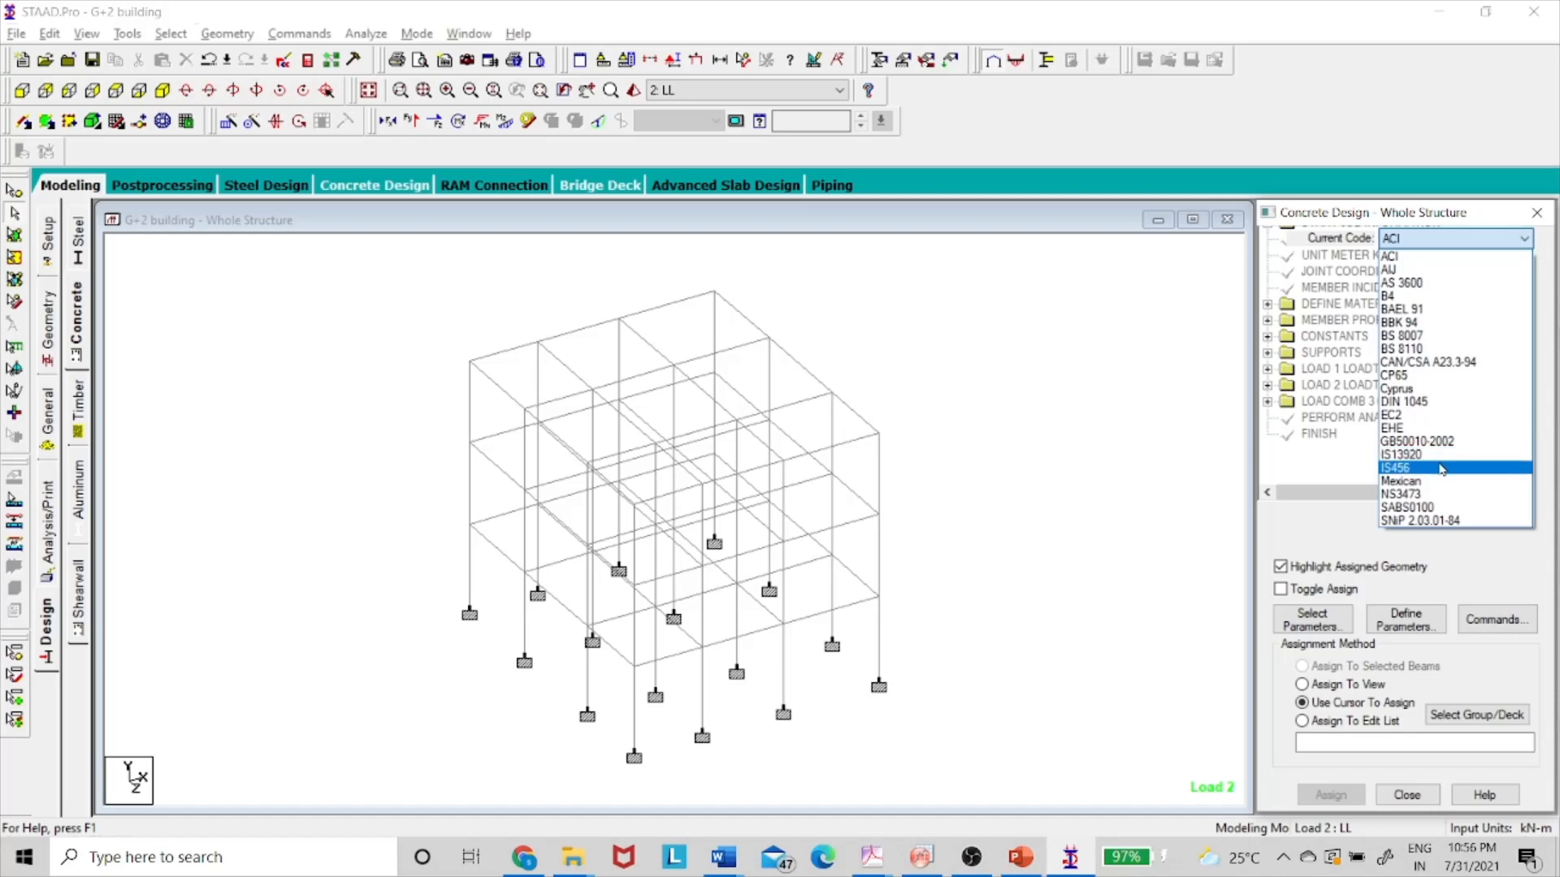
pyautogui.click(1429, 469)
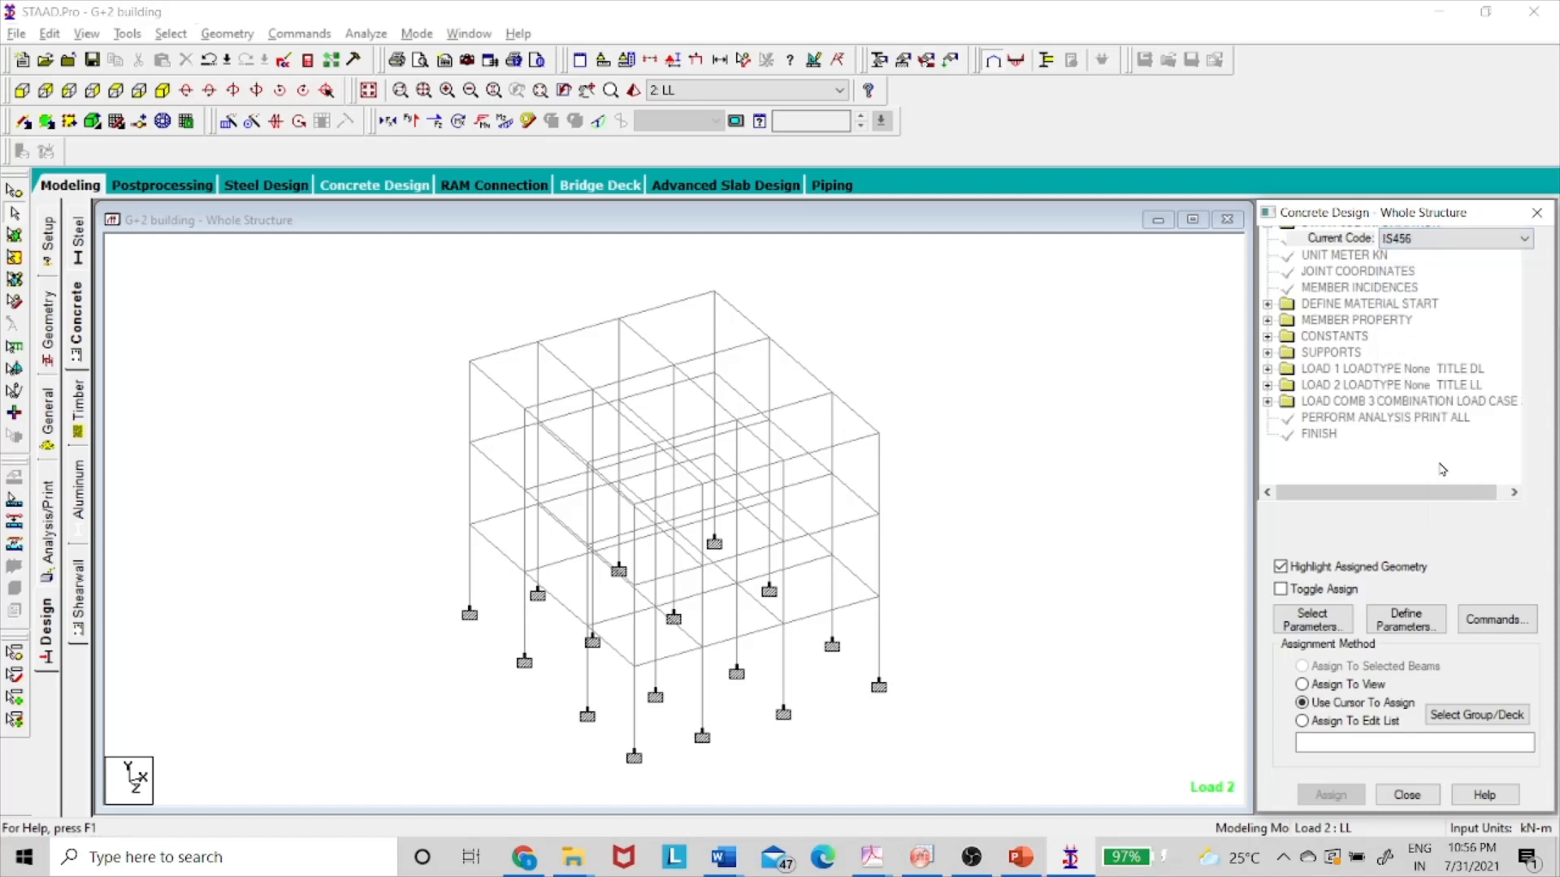
# - Inspect the FC, FYMAIN and FYSEC concrete design parameters
pyautogui.click(1414, 627)
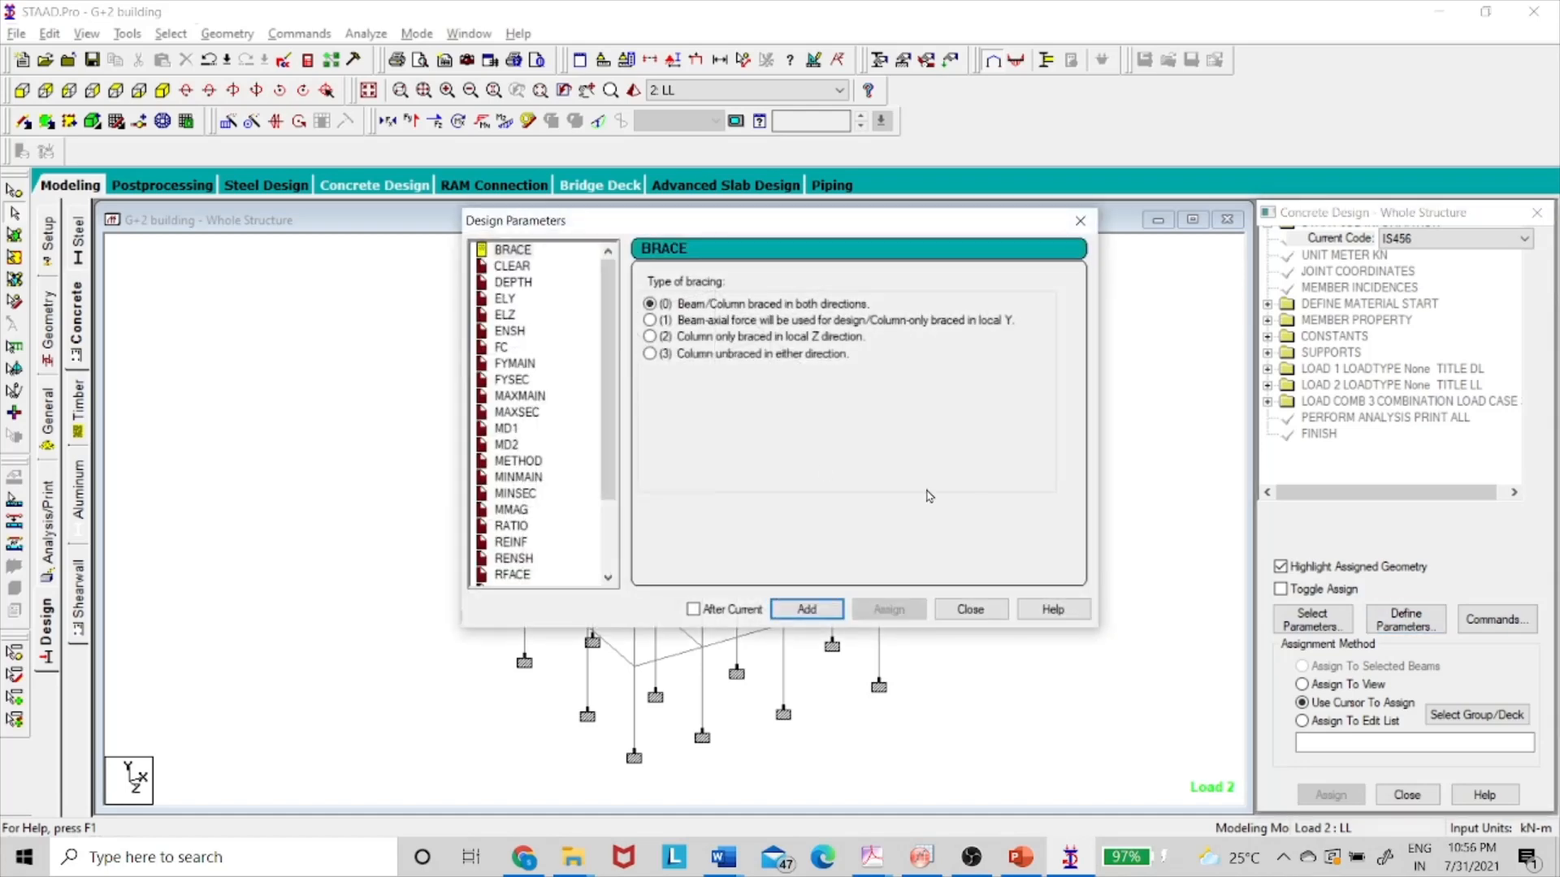
pyautogui.click(507, 349)
pyautogui.click(527, 367)
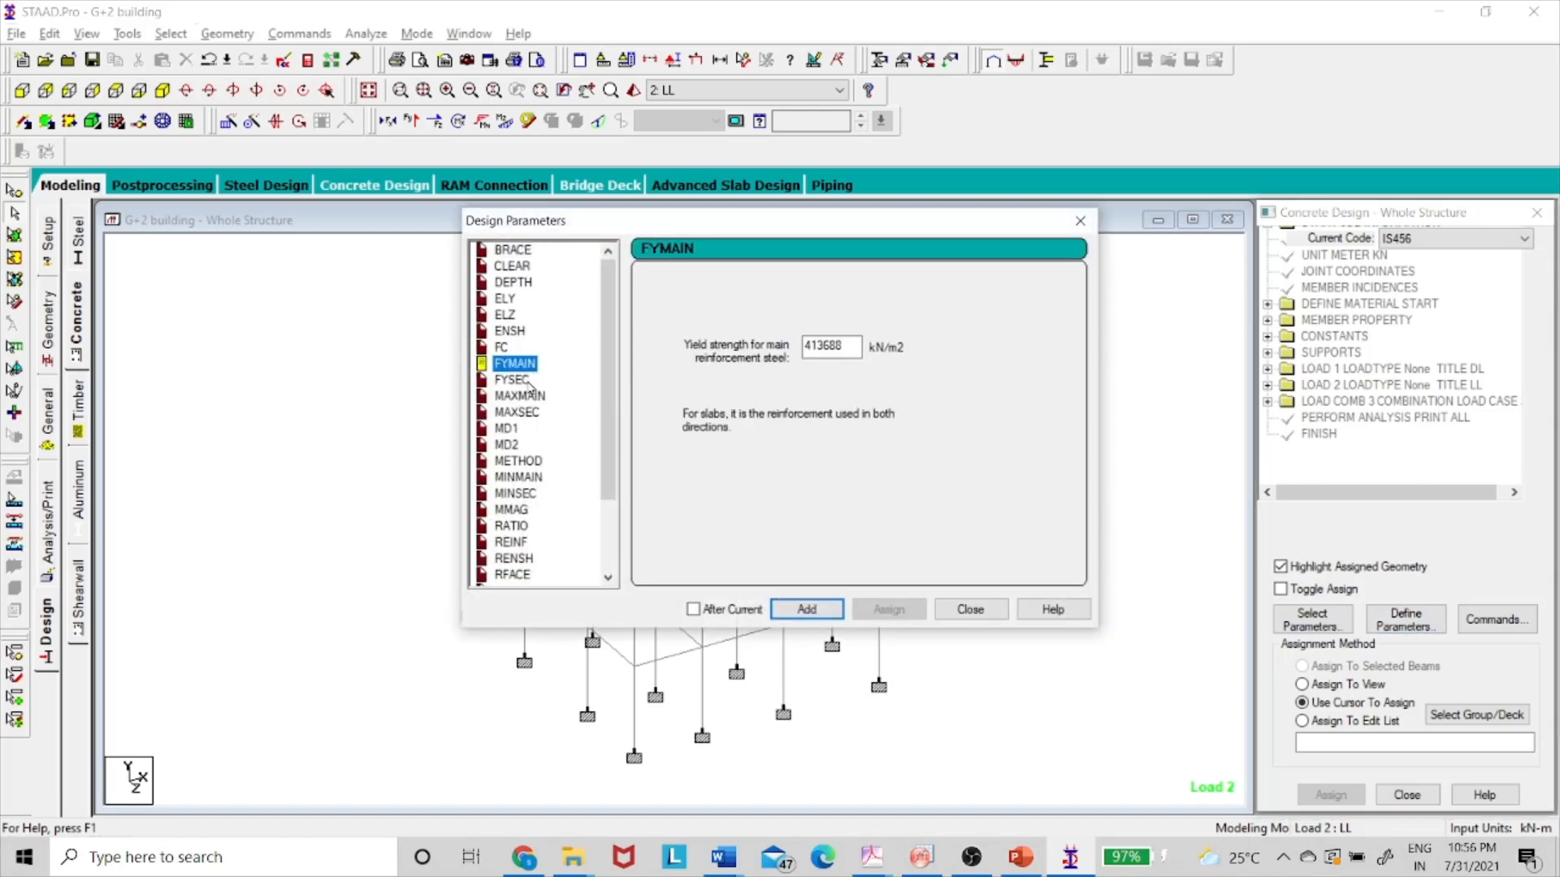
pyautogui.click(528, 382)
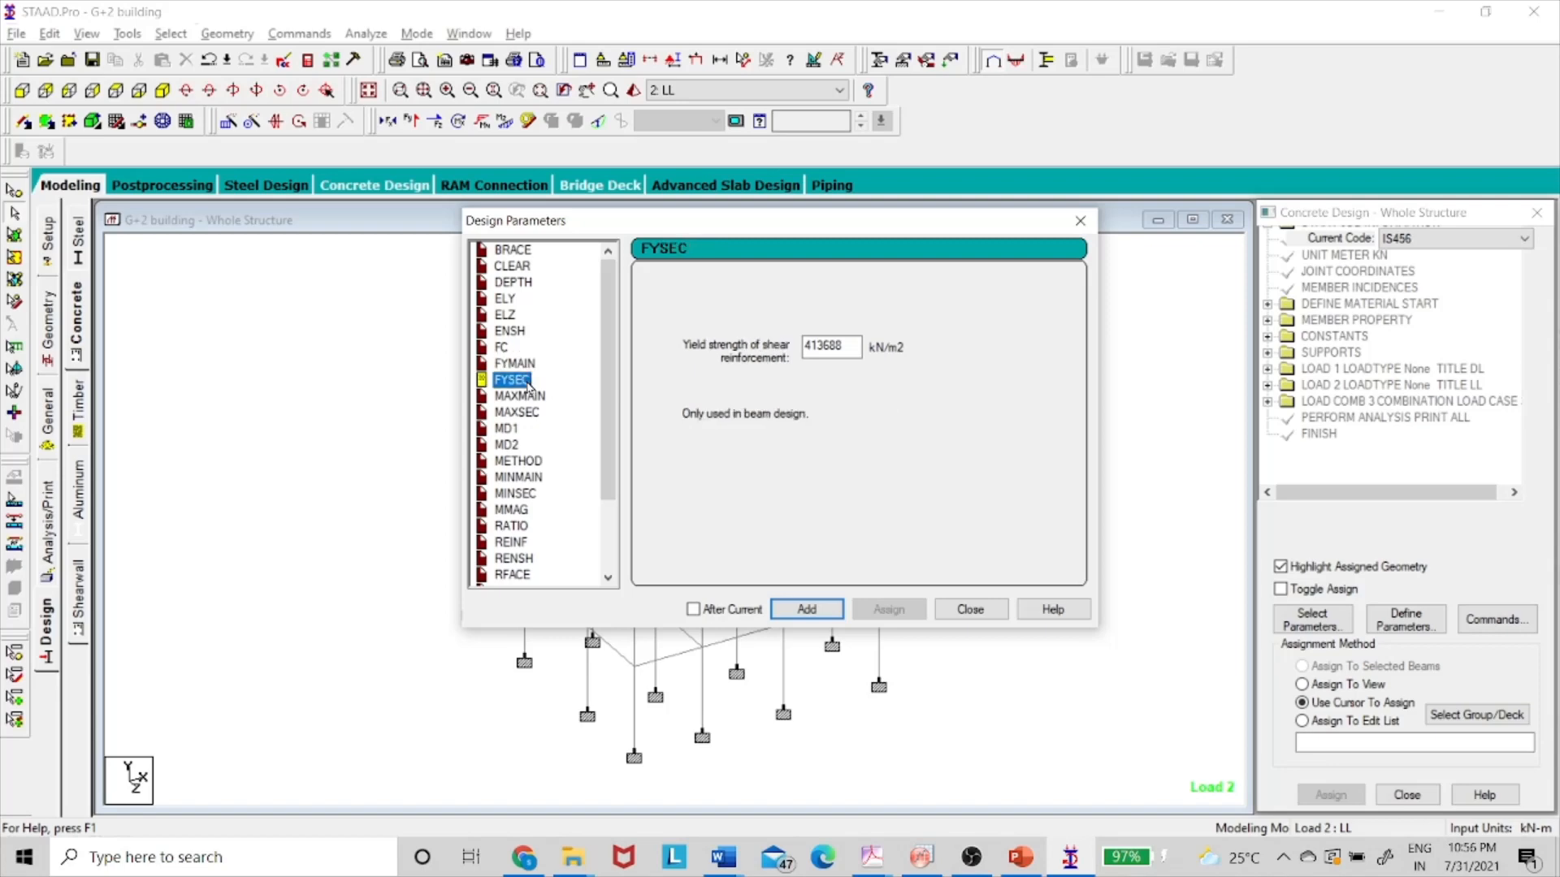
pyautogui.hotkey('alt', 'Tab')
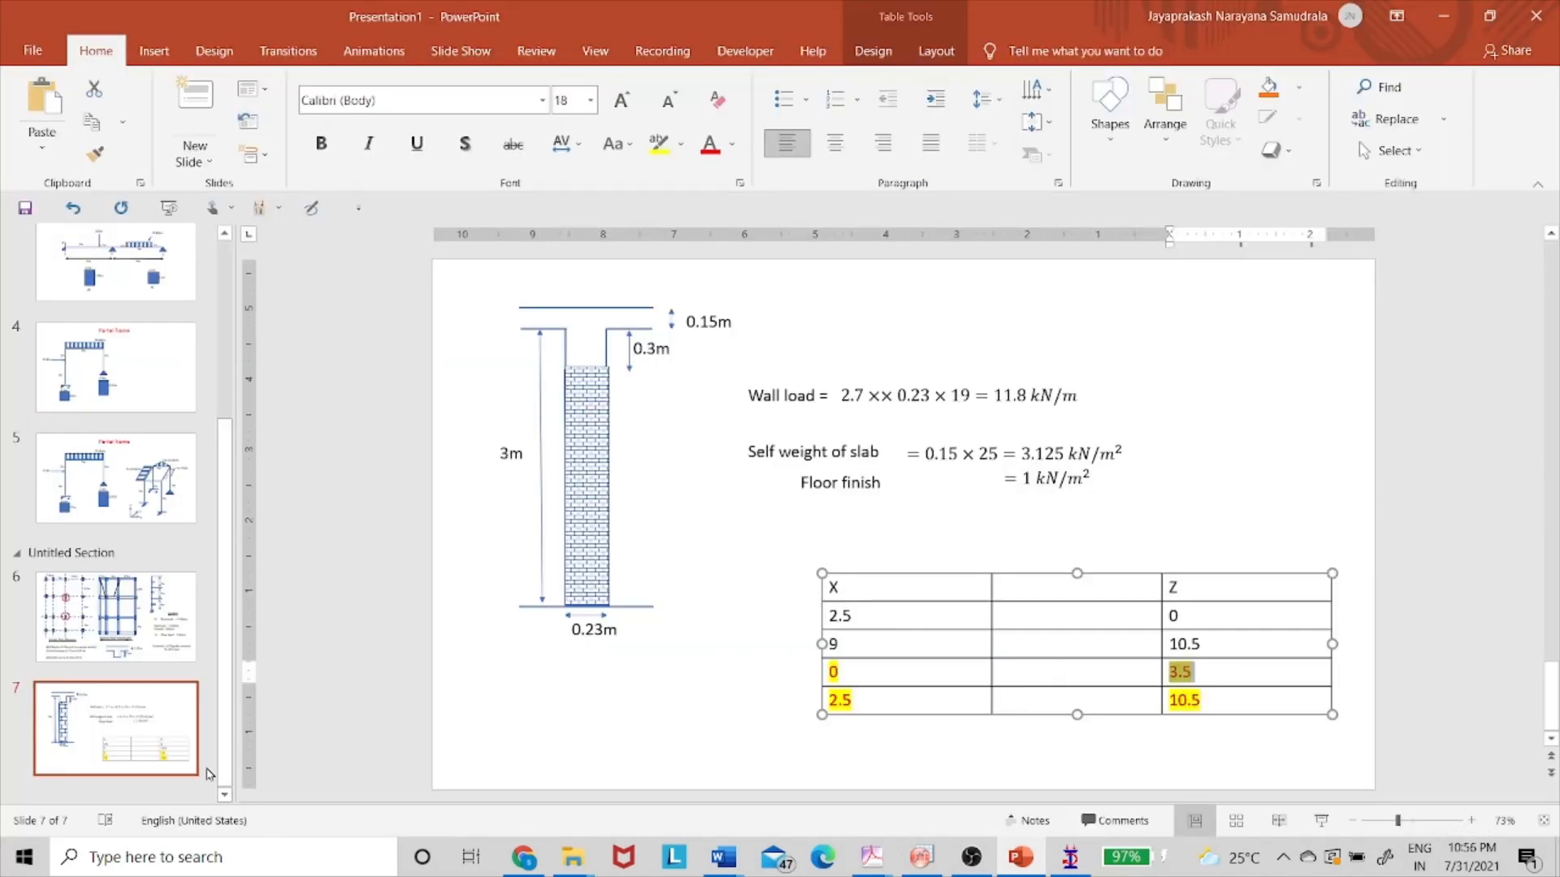
# - Add slide 8 in PowerPoint with bullets Fc, FYmain and Fysec
pyautogui.rightClick(207, 775)
pyautogui.click(223, 746)
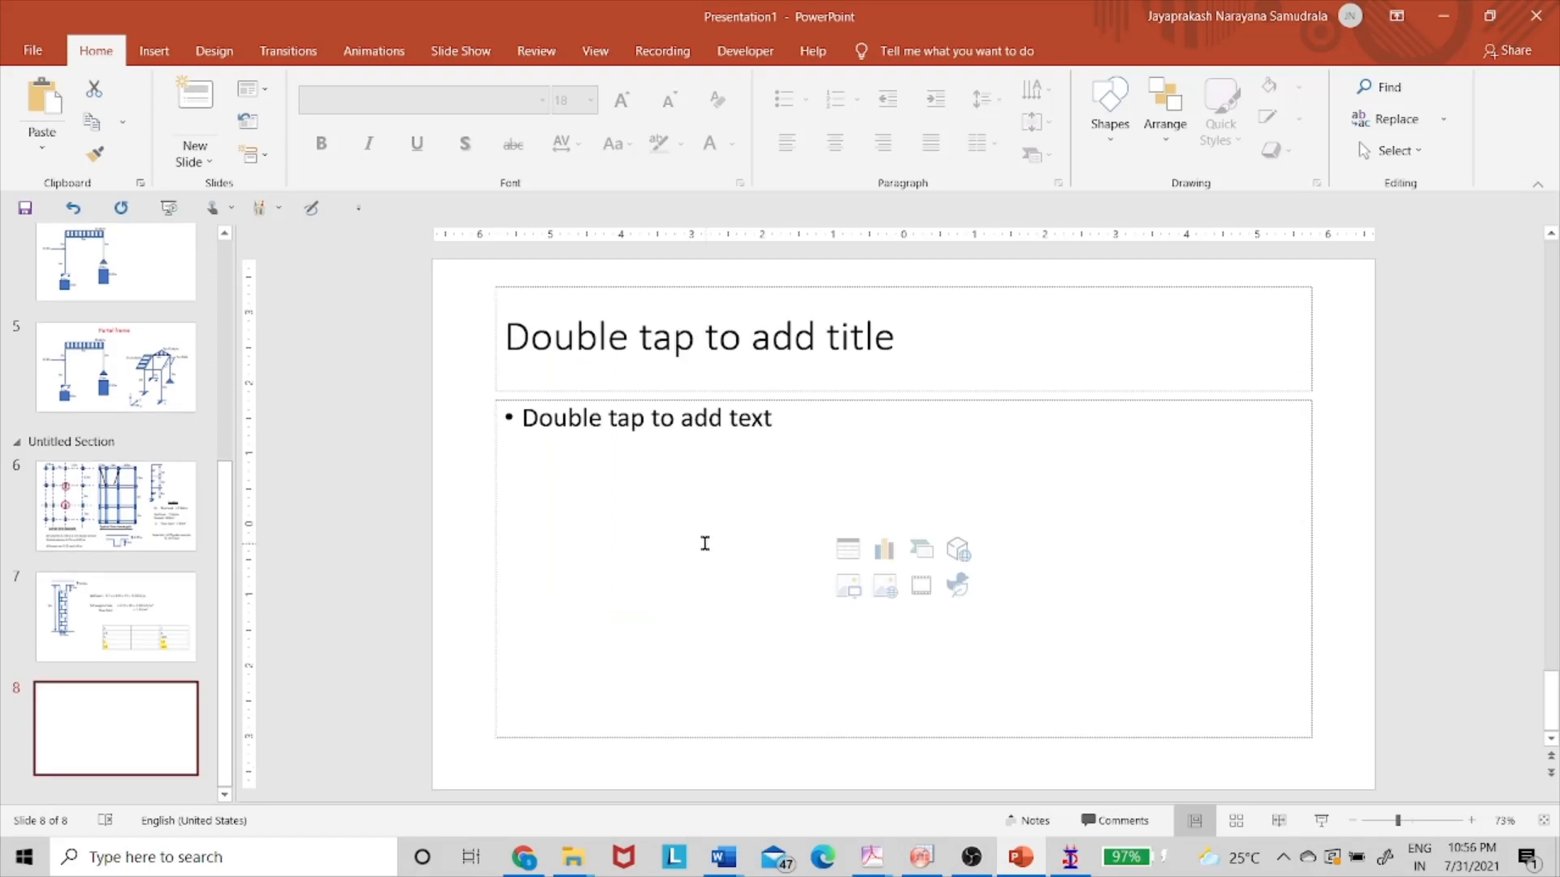
pyautogui.click(642, 634)
pyautogui.write('Fc')
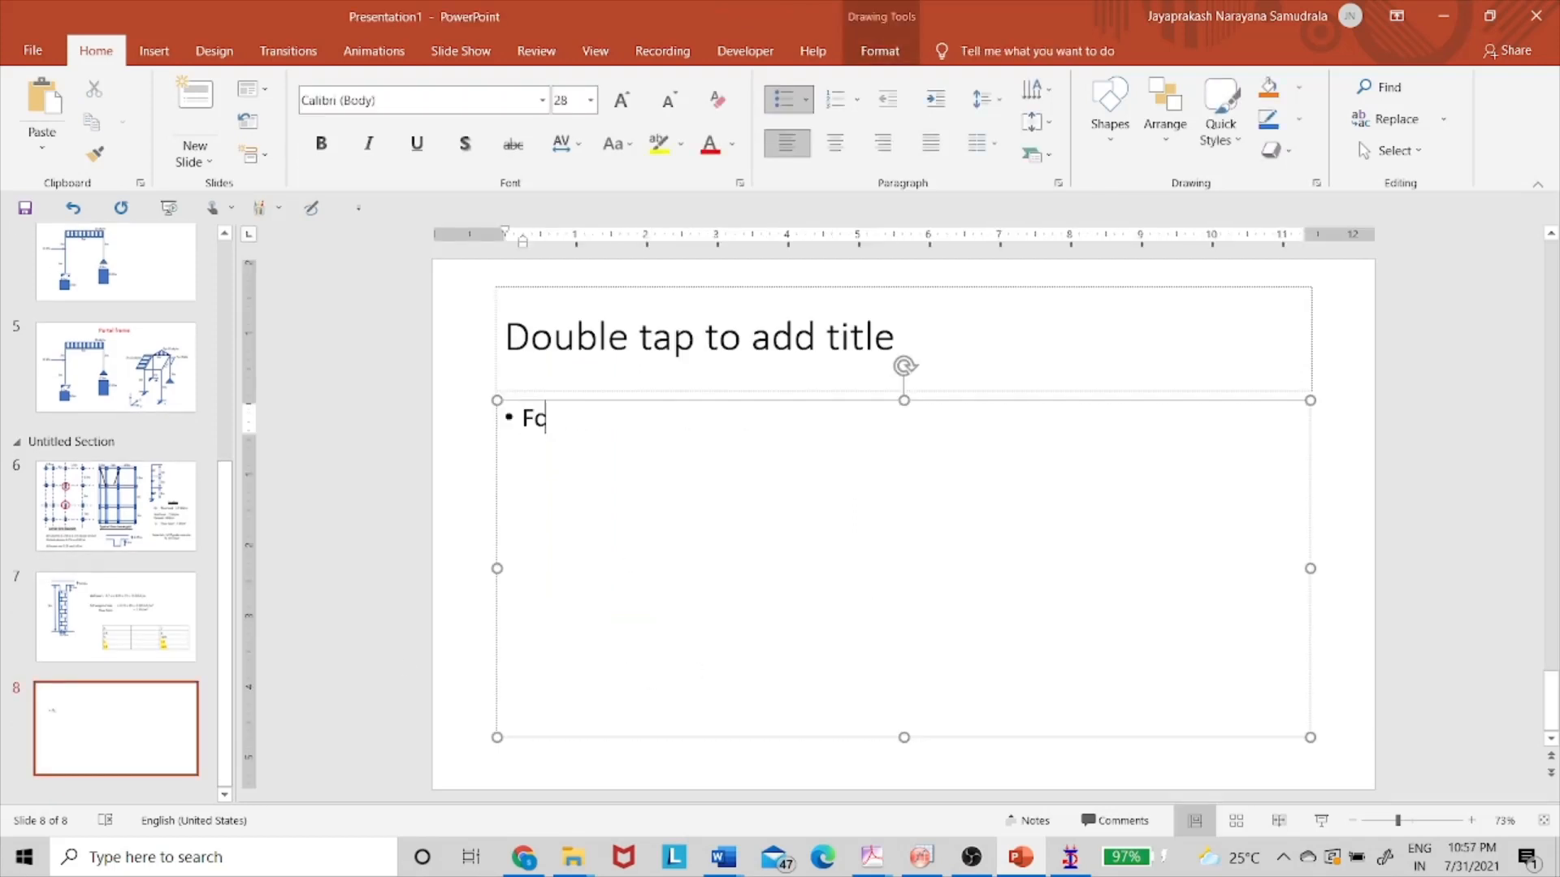
pyautogui.press('Return')
pyautogui.write('F')
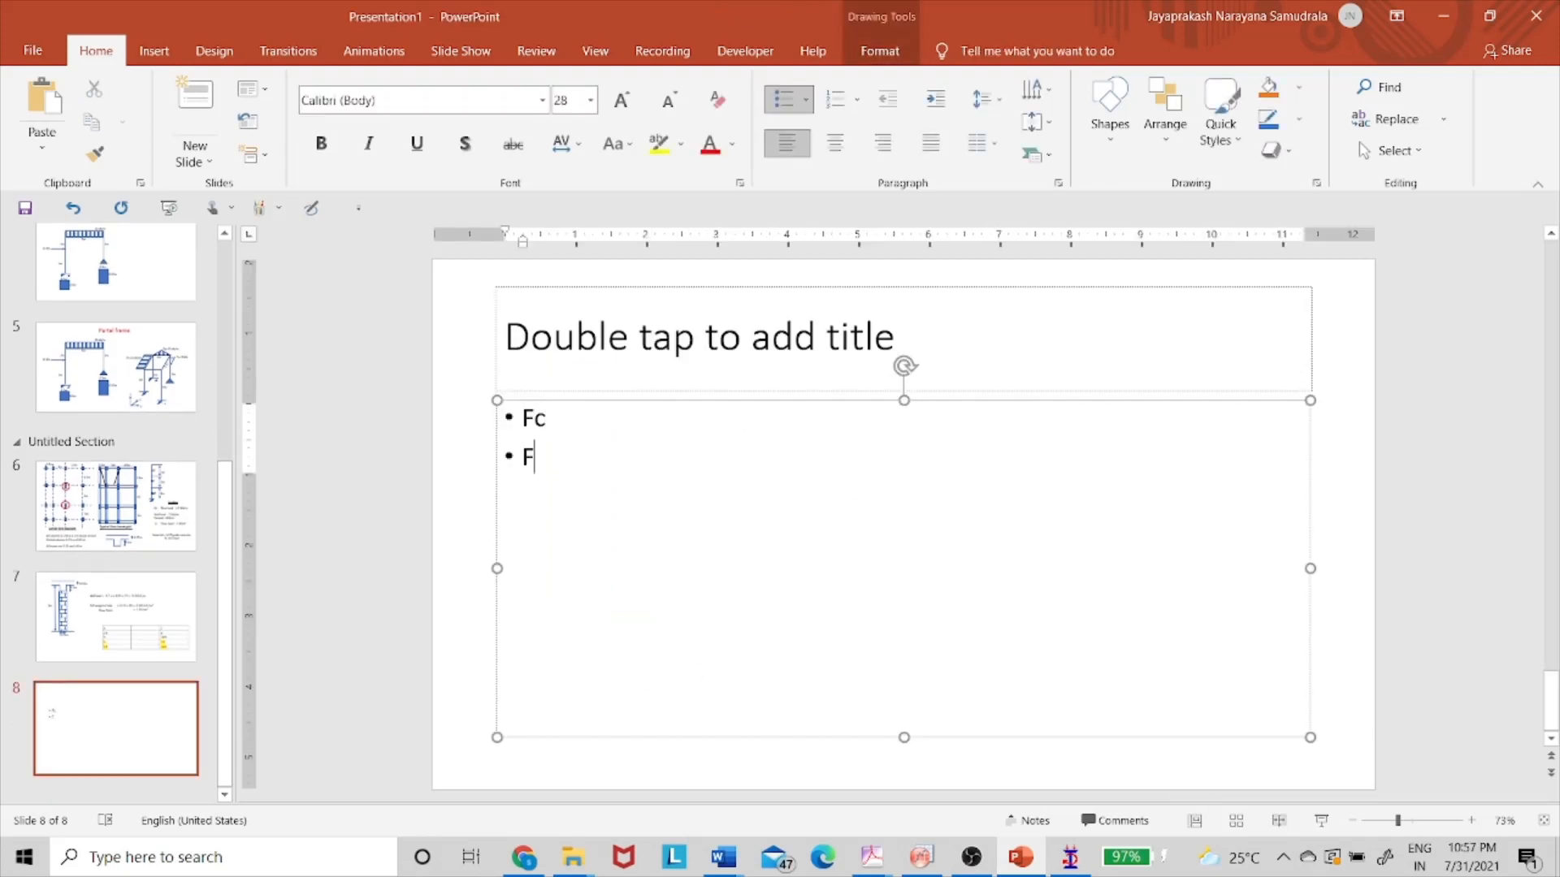
pyautogui.write('Ymain')
pyautogui.press('Return')
pyautogui.write('F')
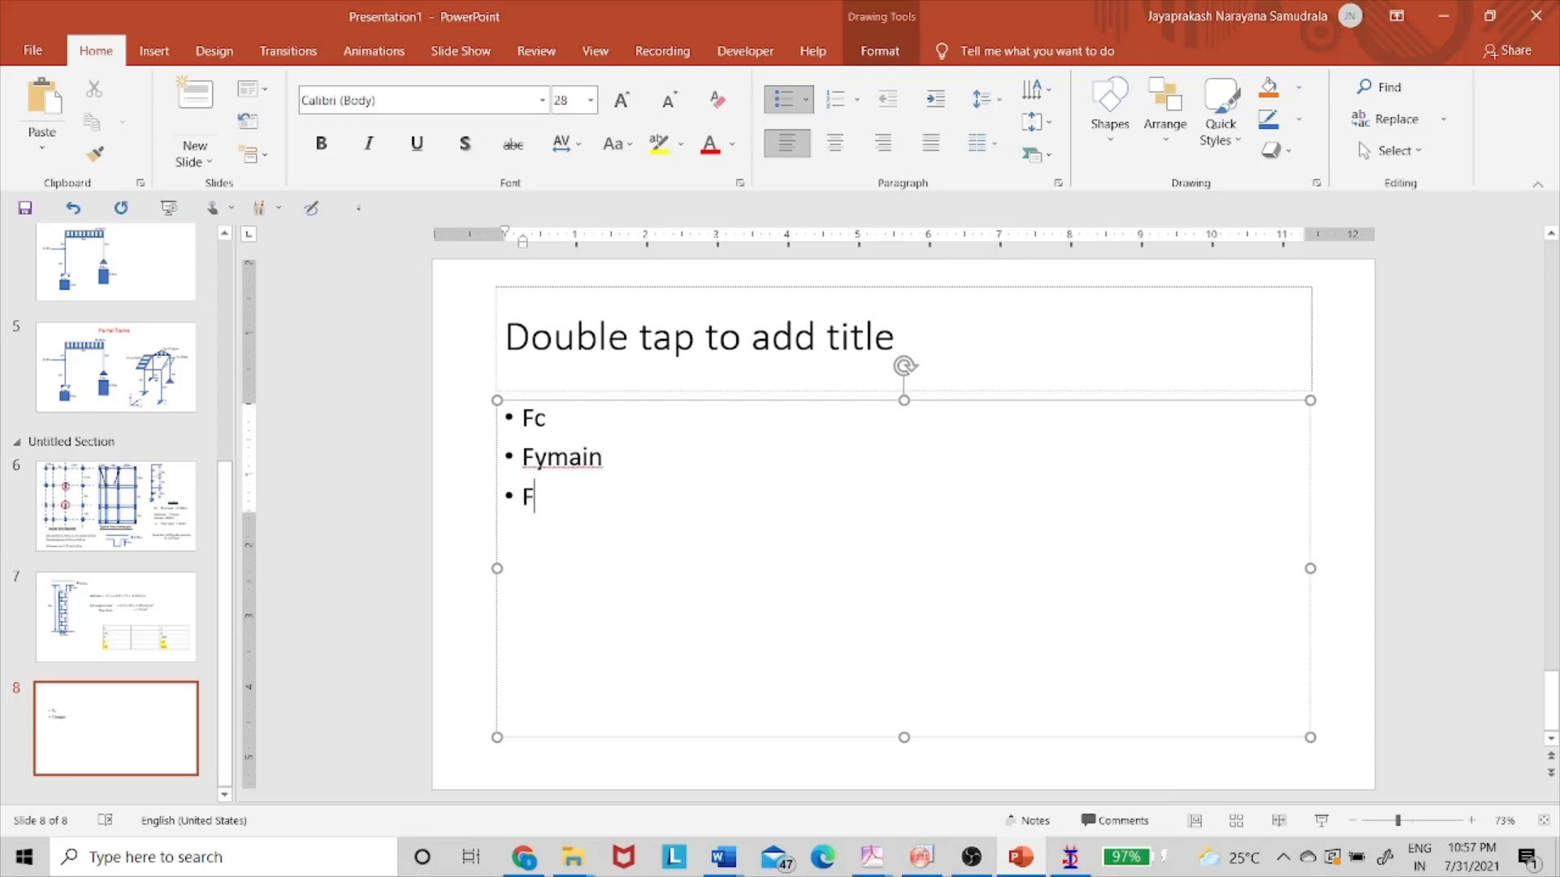
pyautogui.write('ysec')
pyautogui.press('Return')
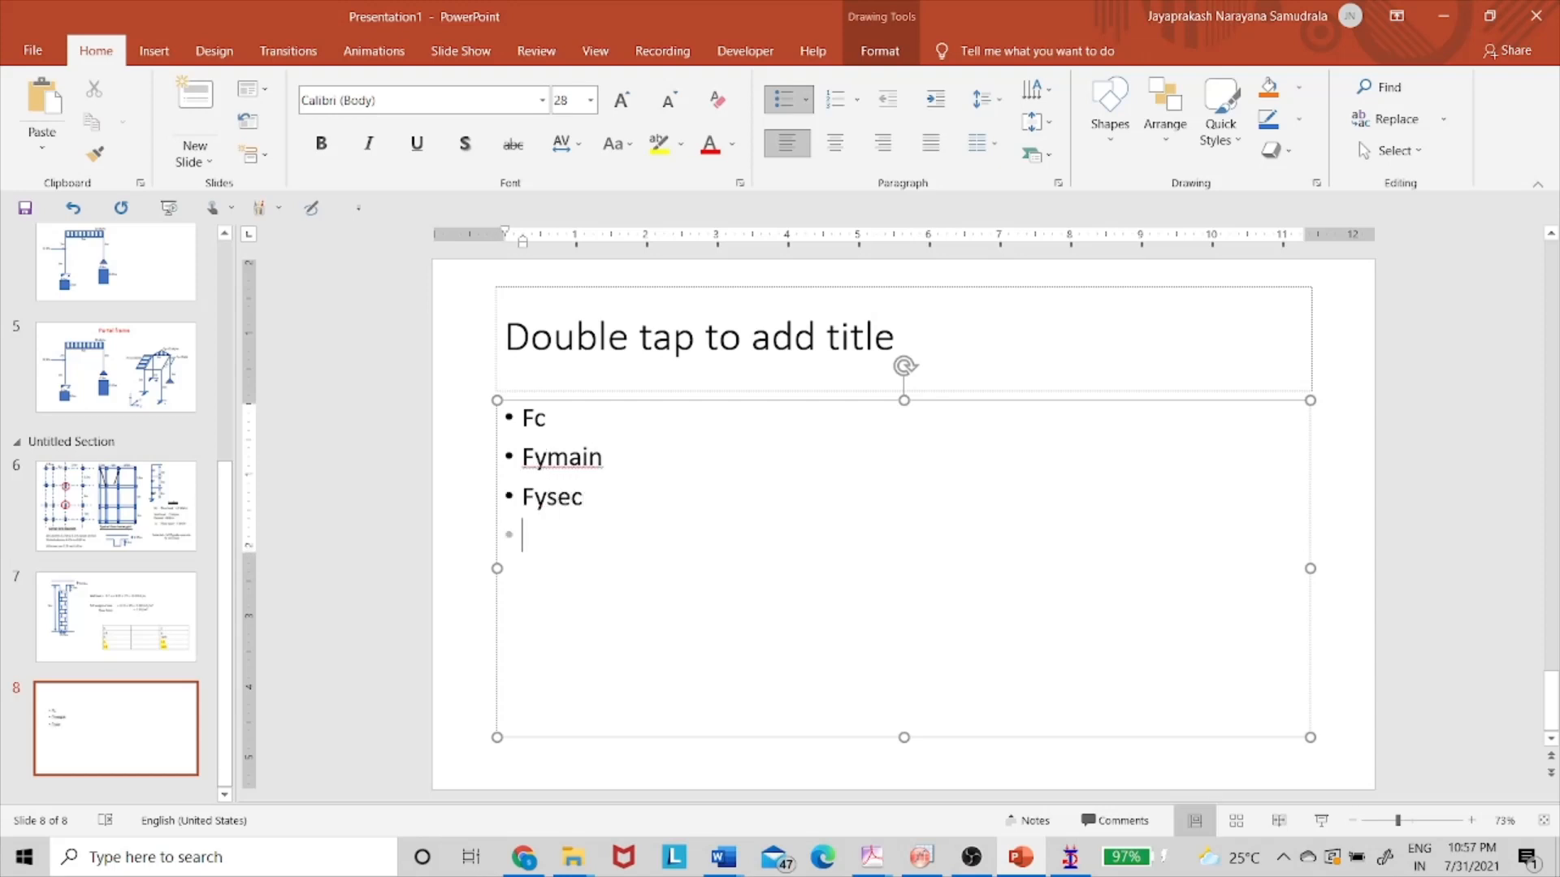
# - Check the MAXMAIN parameter in STAAD, then add 'Max main' and 'Max sec' bullets
pyautogui.hotkey('alt', 'Tab')
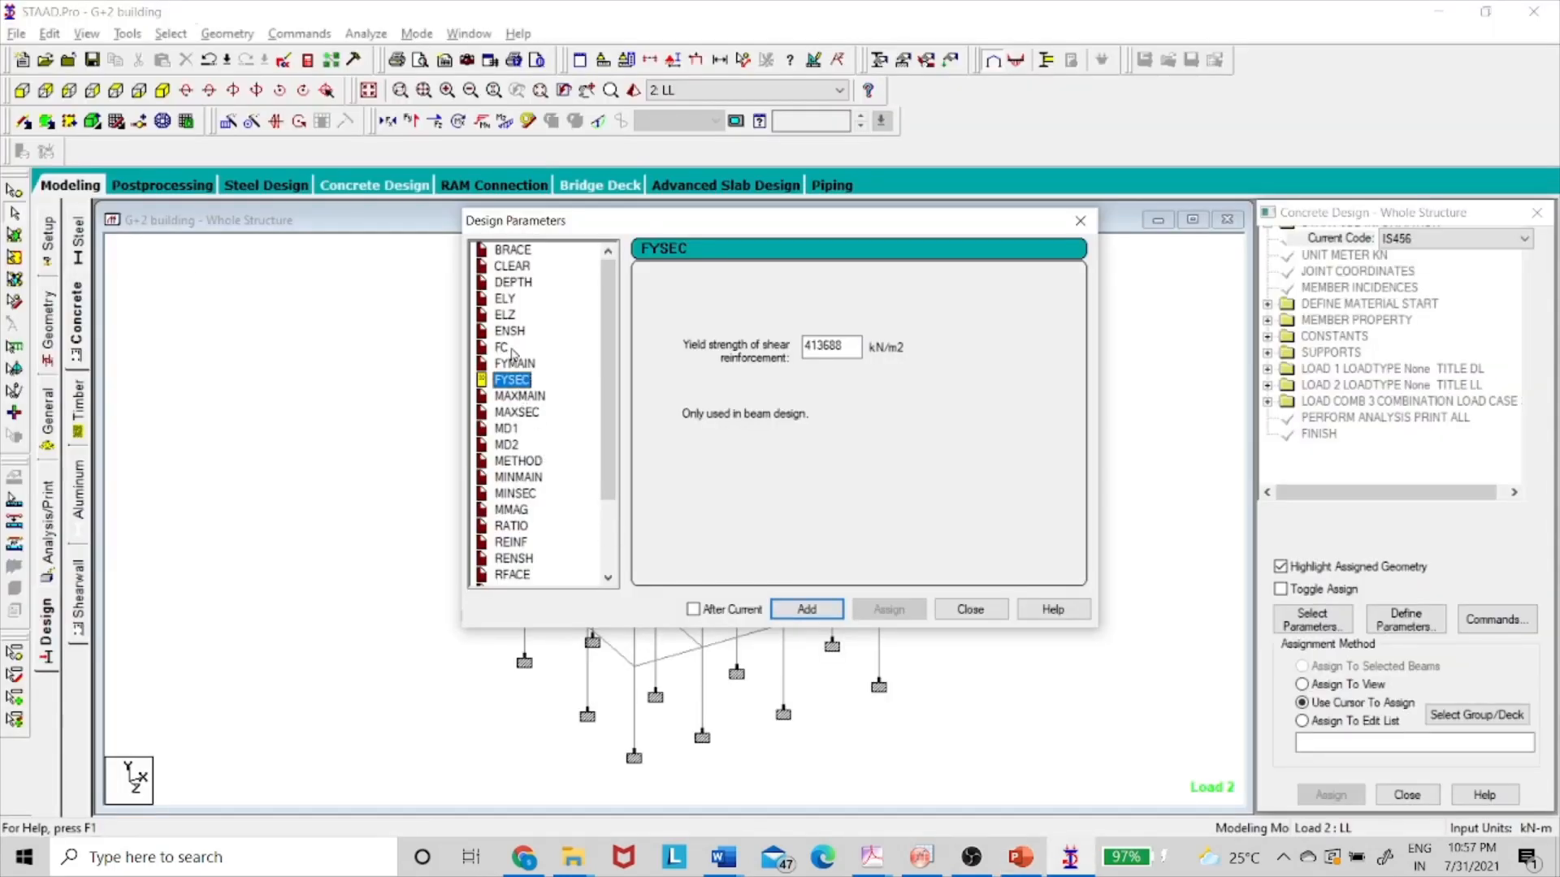
pyautogui.click(517, 396)
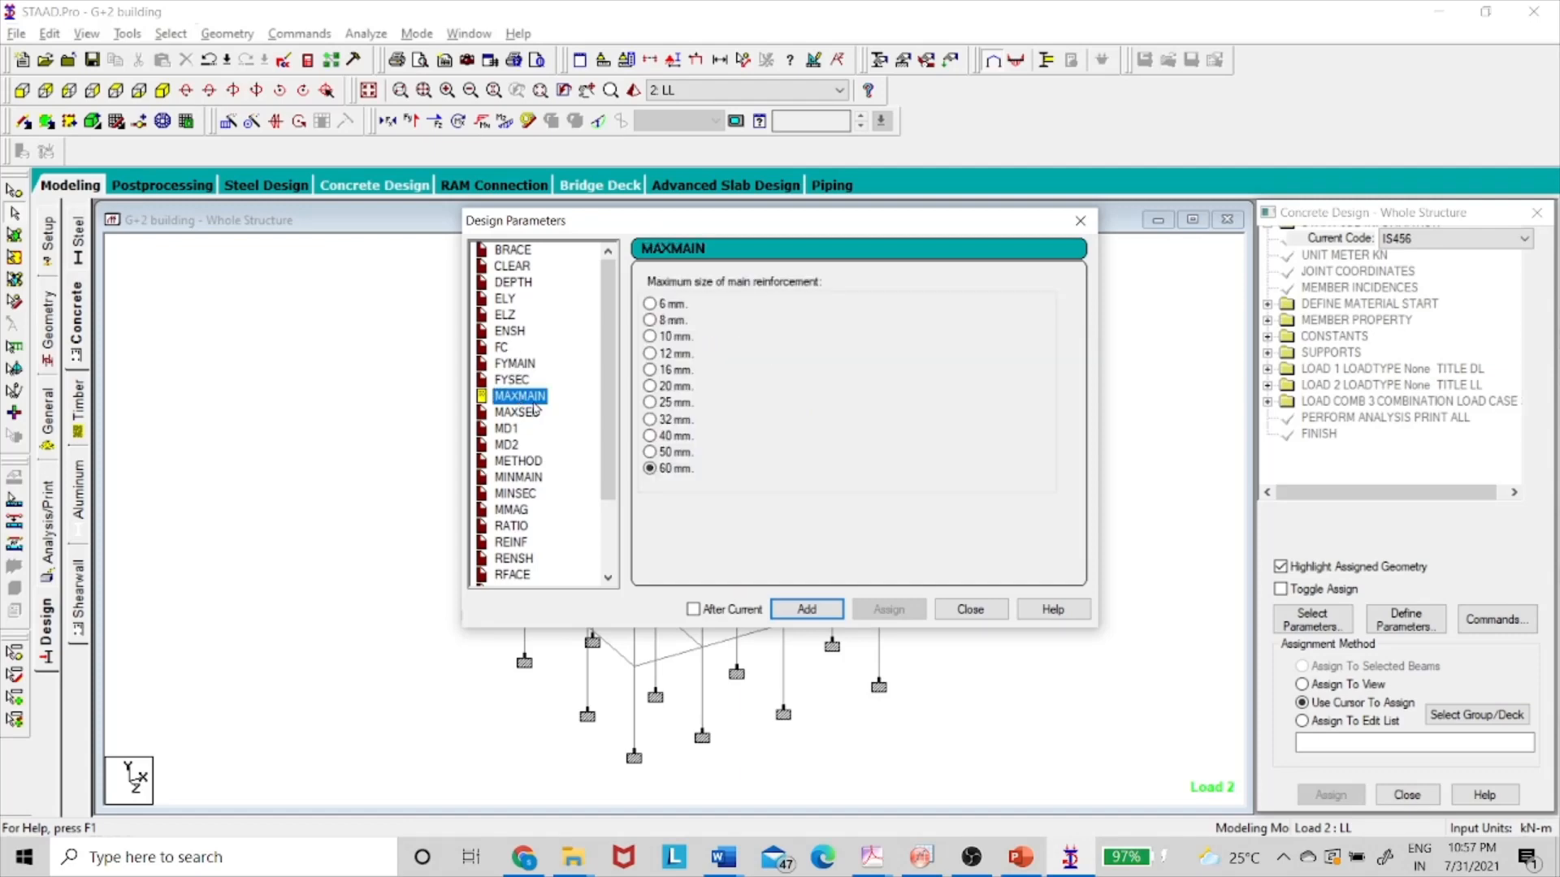
pyautogui.hotkey('alt', 'Tab')
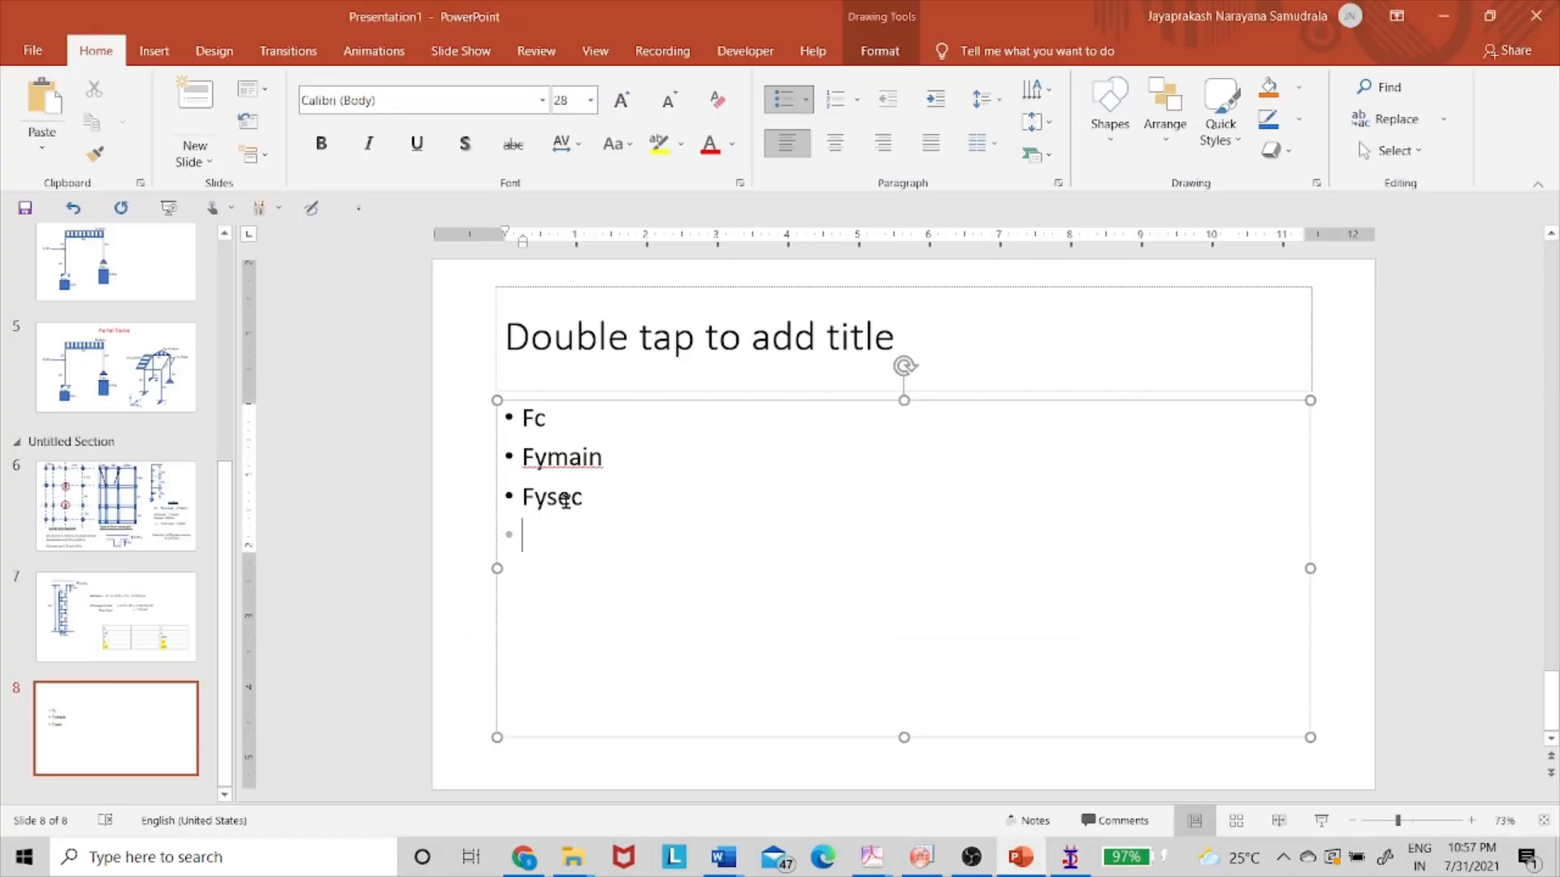
pyautogui.write('Max main')
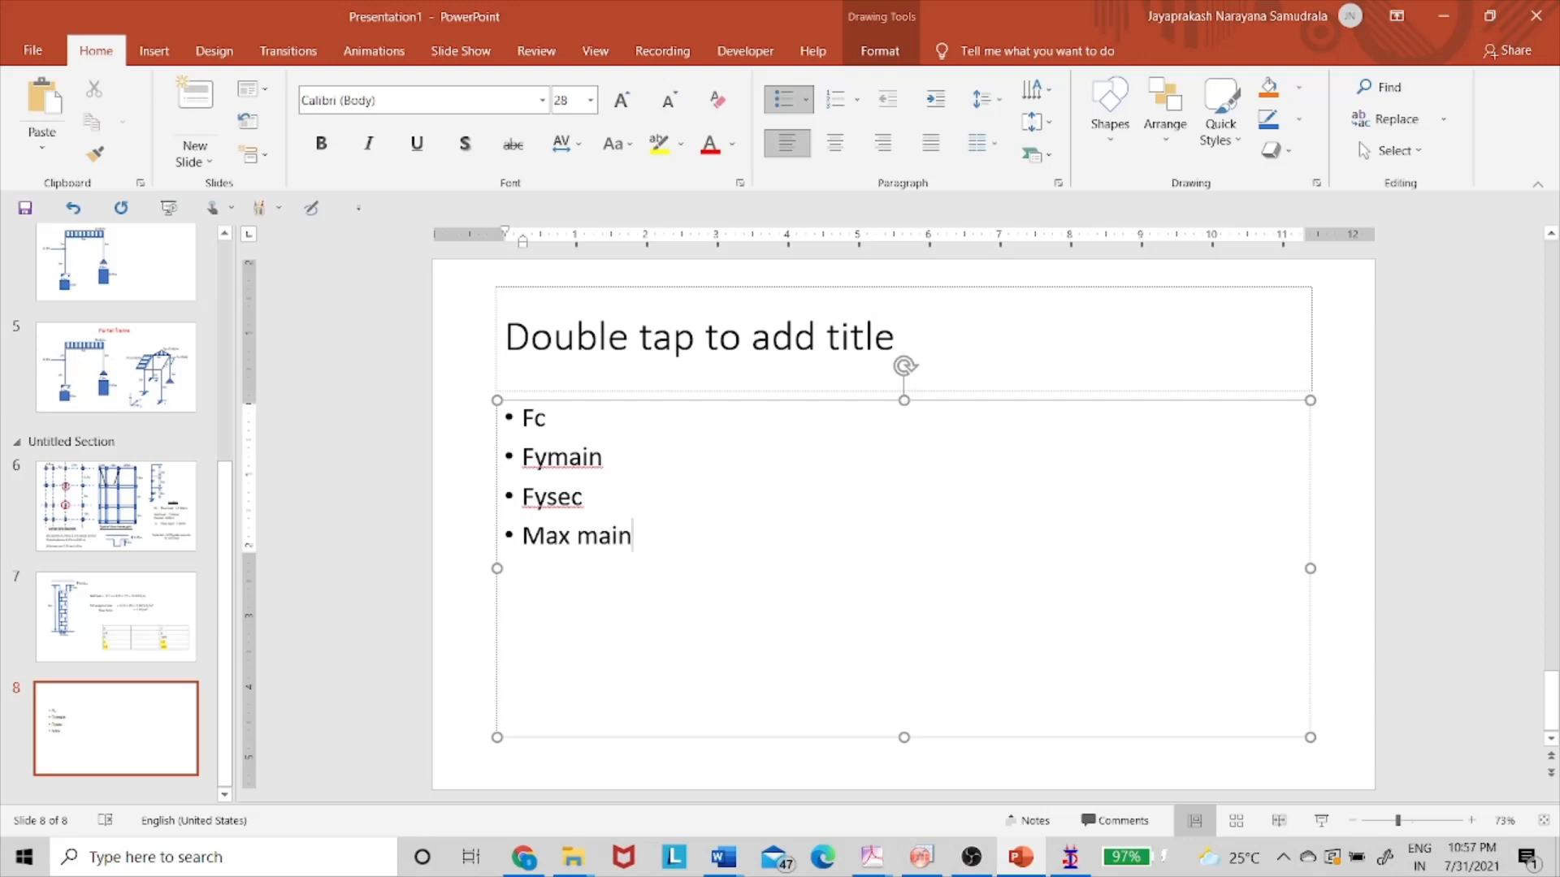
pyautogui.press('Return')
pyautogui.write('Sec')
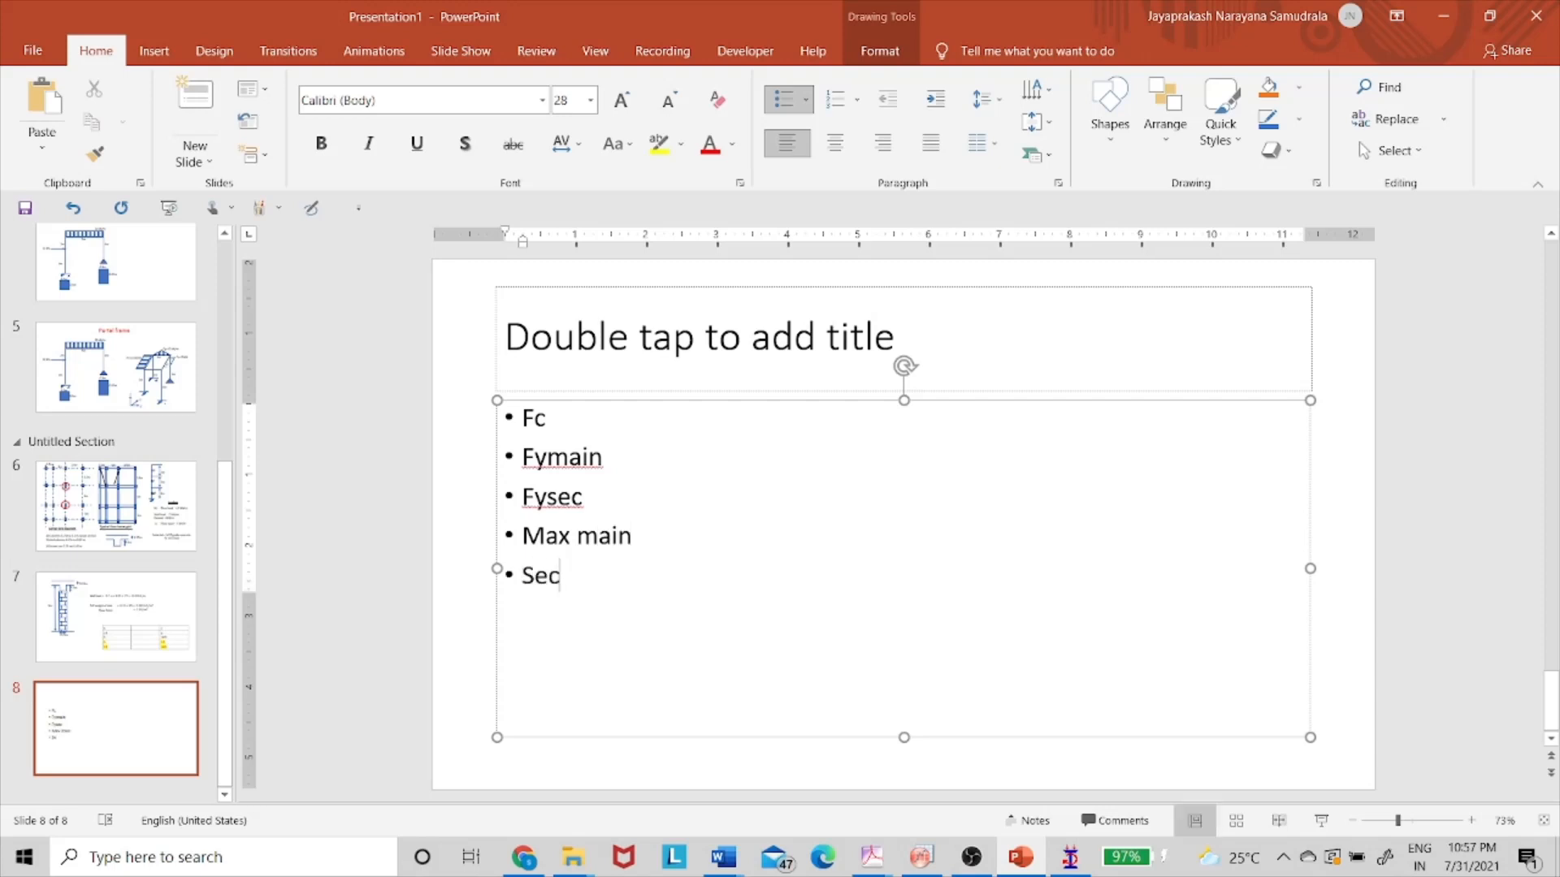
pyautogui.press('BackSpace')
pyautogui.press('BackSpace')
pyautogui.press('BackSpace')
pyautogui.write('m')
pyautogui.press('BackSpace')
pyautogui.write('Max s')
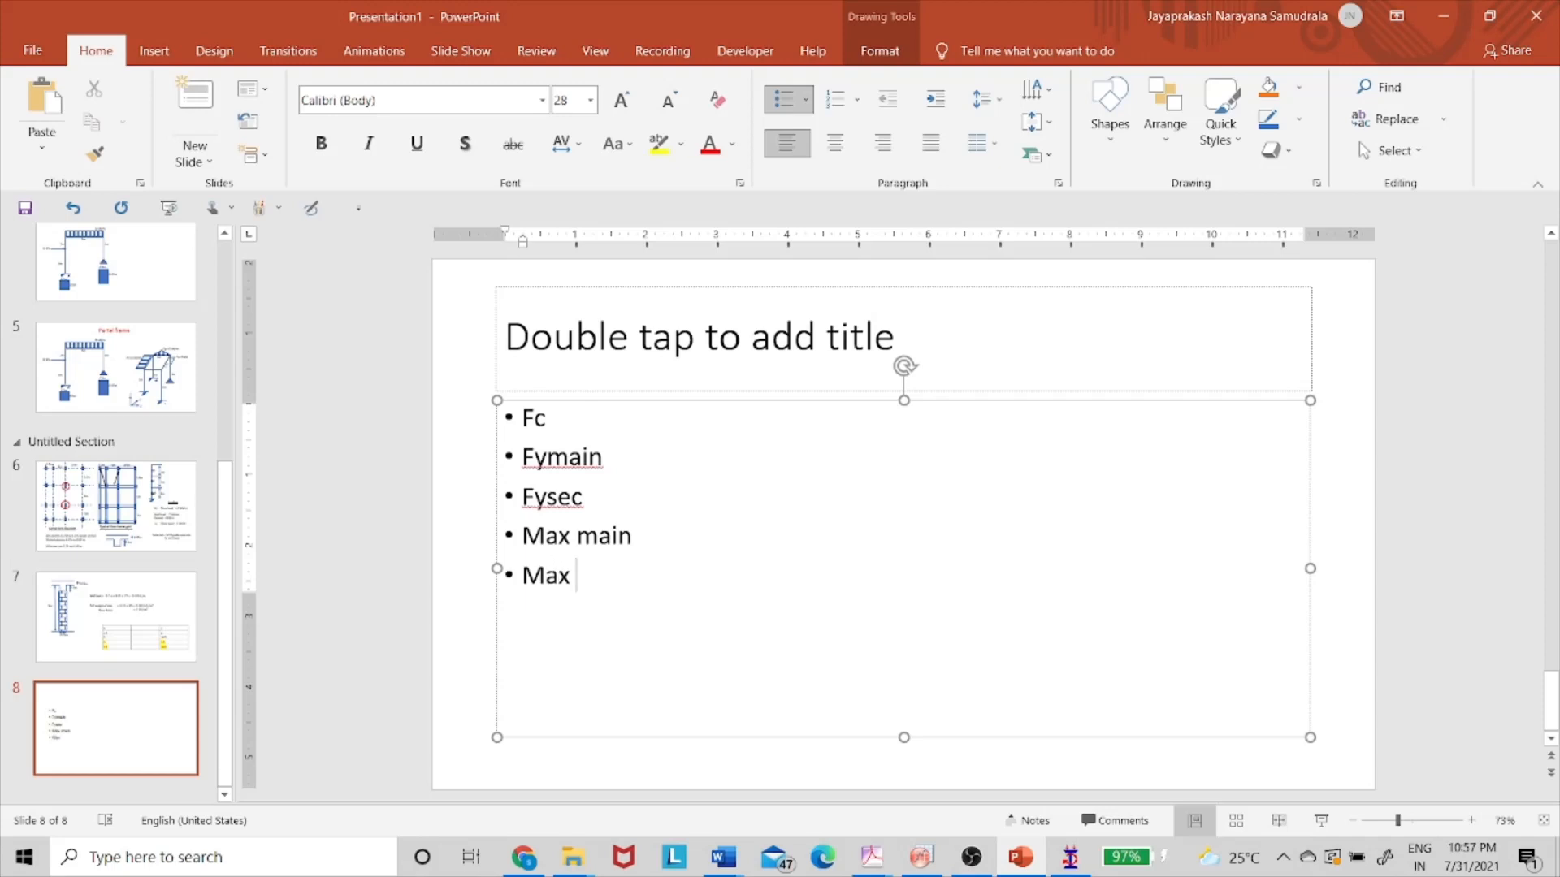